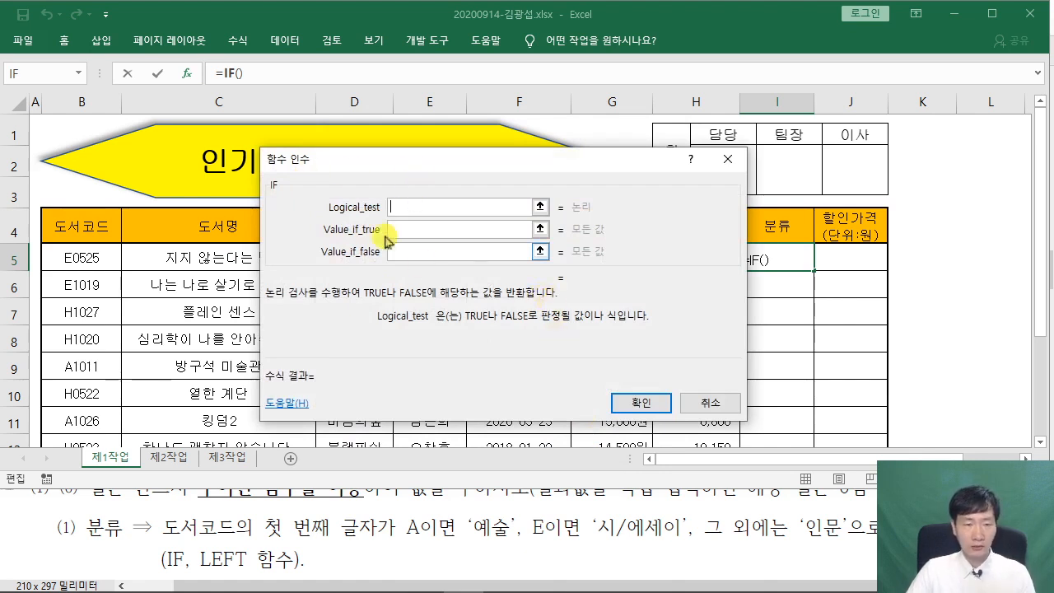
Start a nested LEFT function in the logical test of the IF formula in cell I5
left_click_drag(431, 173, 476, 104)
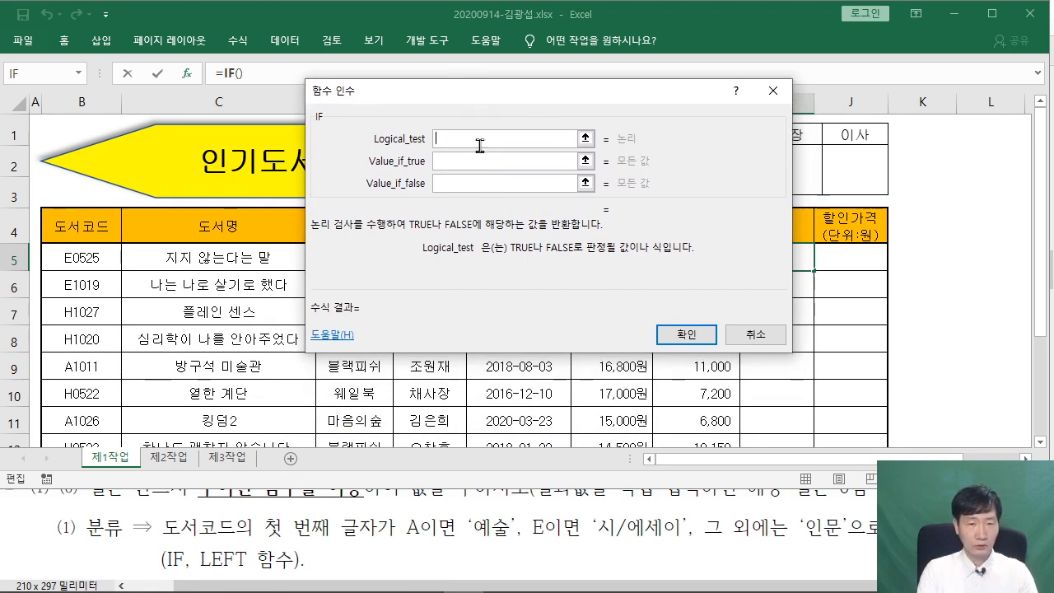
type("LEFT(")
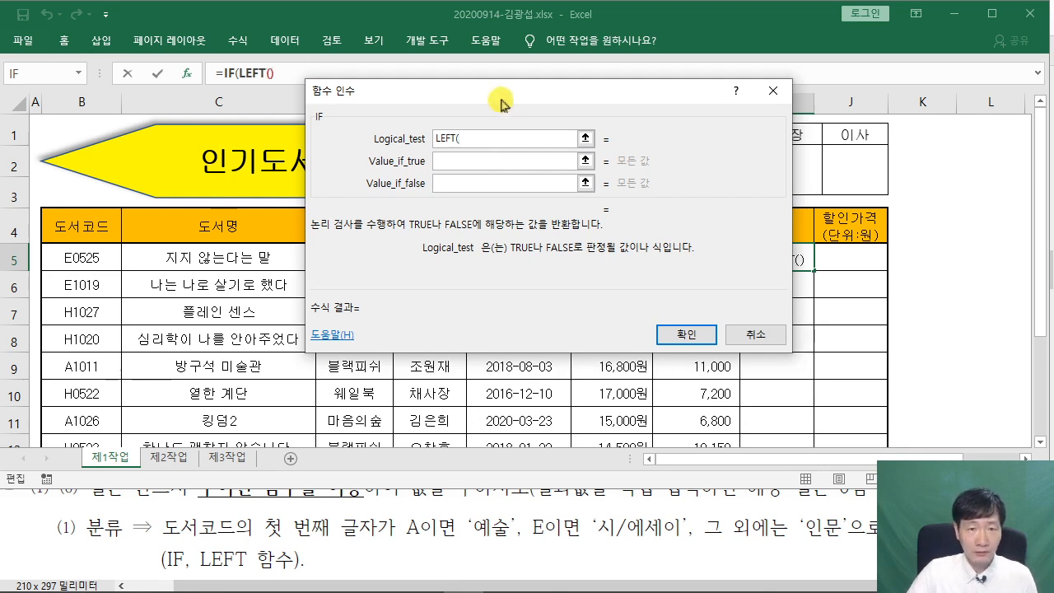
left_click_drag(501, 99, 567, 179)
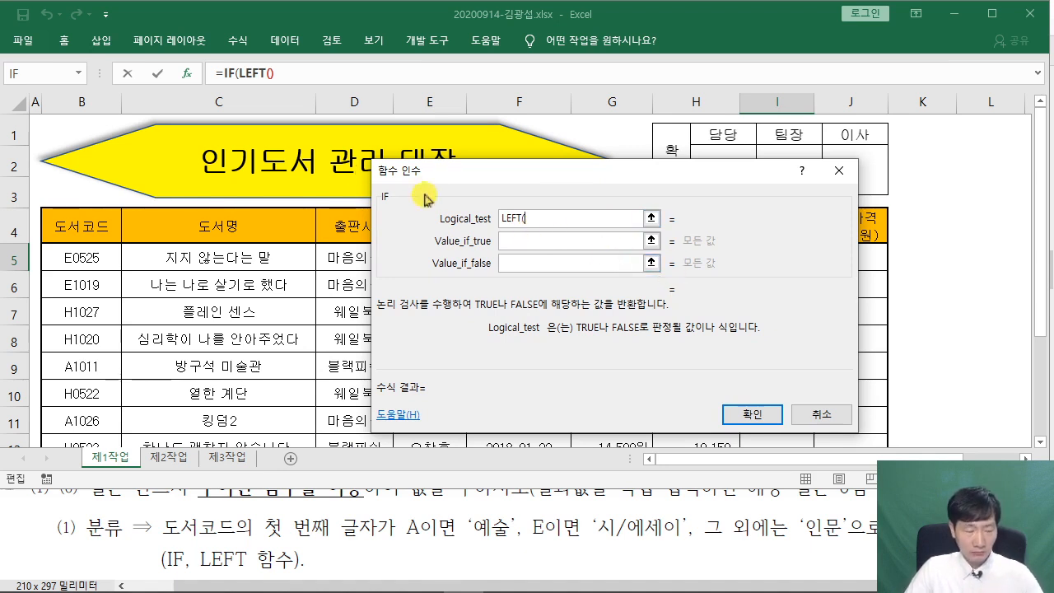
mouse_move(243, 80)
left_mouse_down()
mouse_move(280, 80)
mouse_move(301, 222)
left_mouse_up()
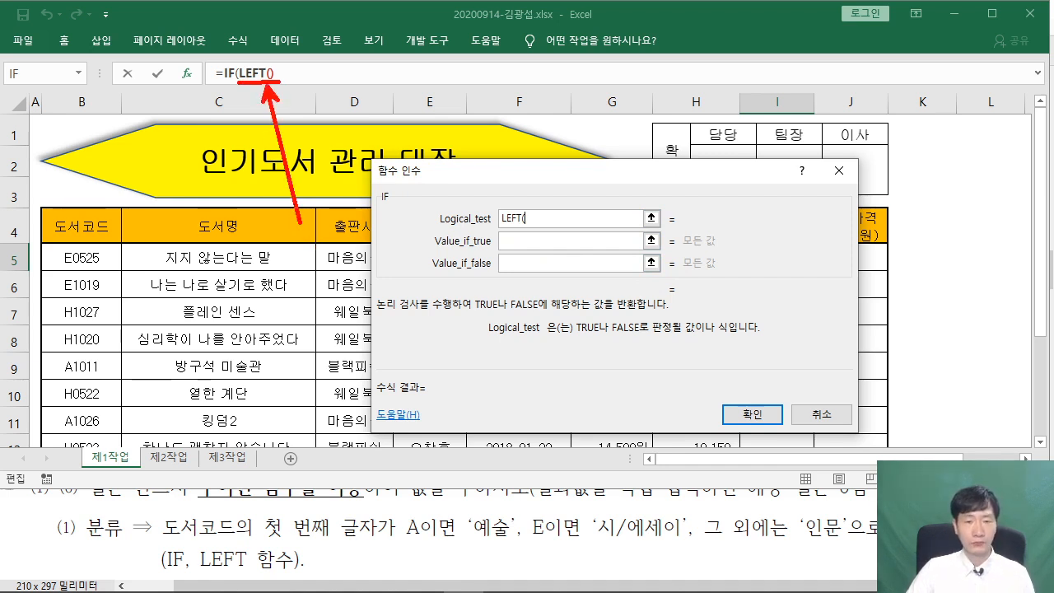
left_click_drag(378, 179, 426, 179)
mouse_move(451, 138)
left_mouse_down()
mouse_move(518, 125)
mouse_move(512, 152)
left_mouse_up()
key("Escape")
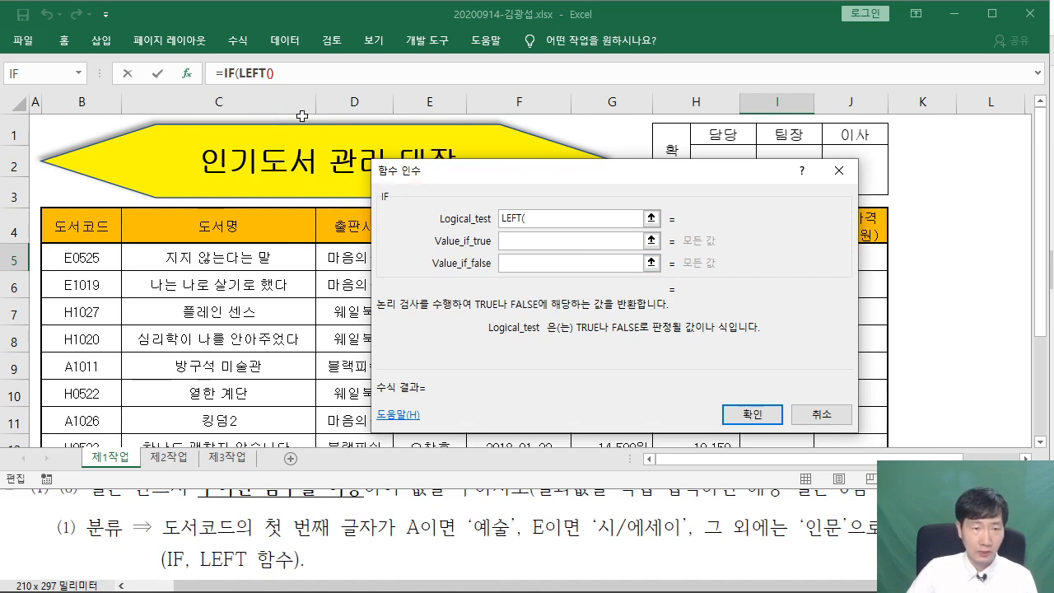
Open the nested LEFT function's arguments and set its text to B5 and its number of characters to 1
left_click(251, 74)
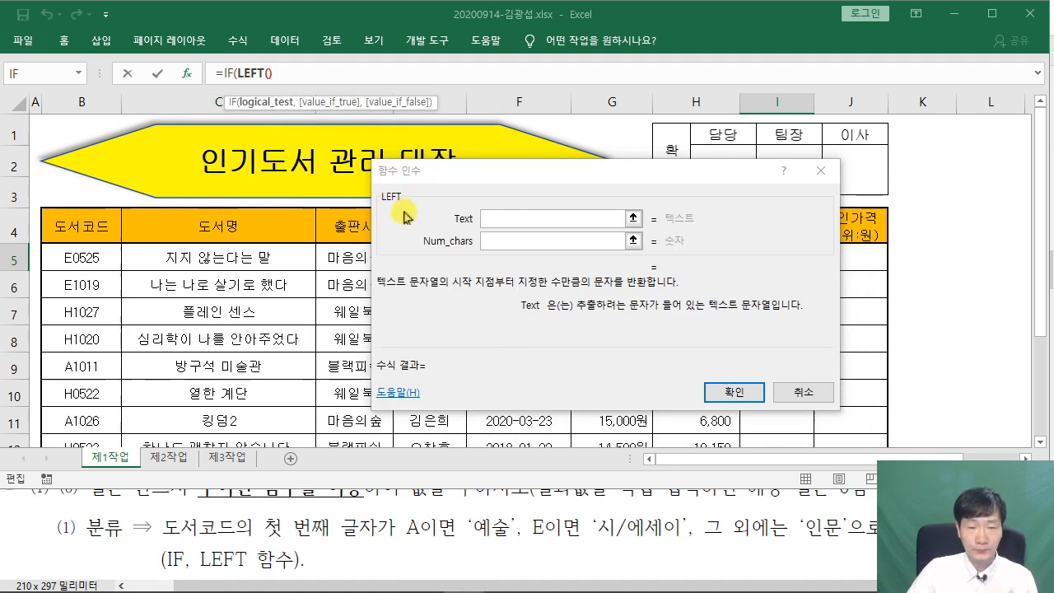
left_click(498, 221)
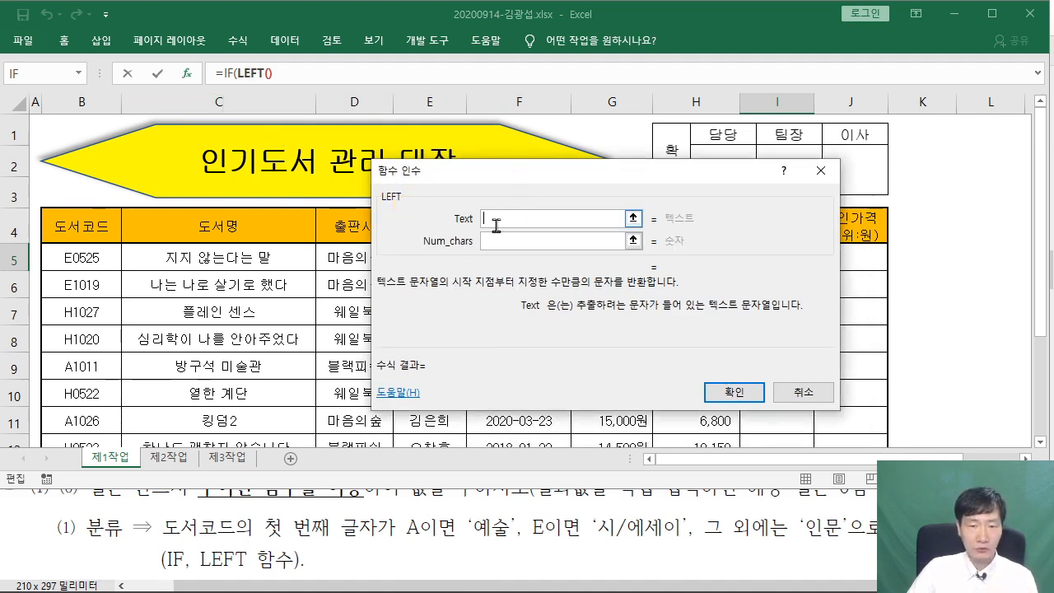
left_click_drag(504, 175, 476, 315)
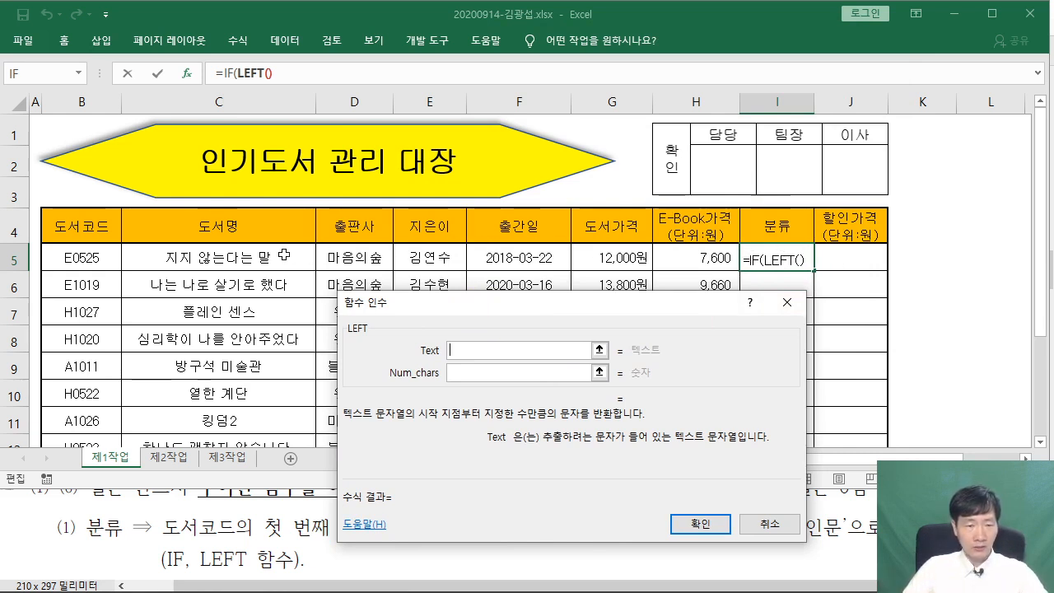
left_click(119, 257)
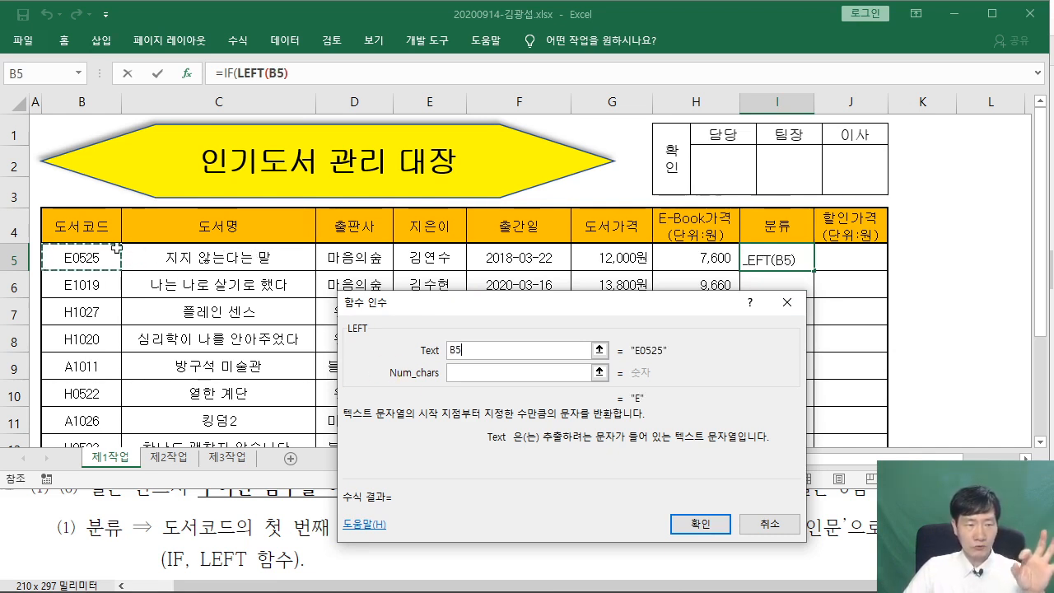
left_click(470, 372)
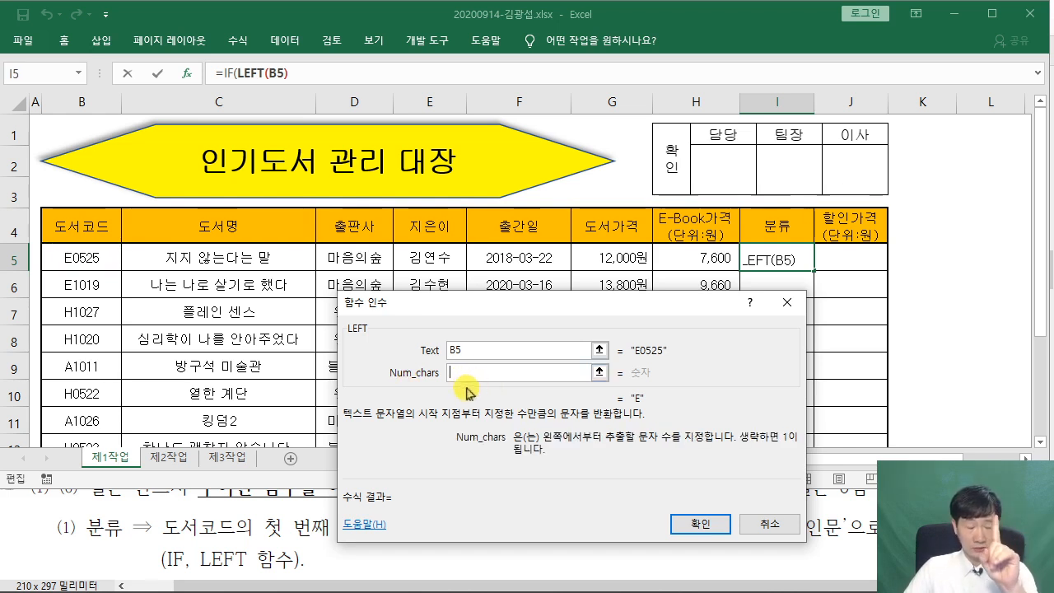
type("1")
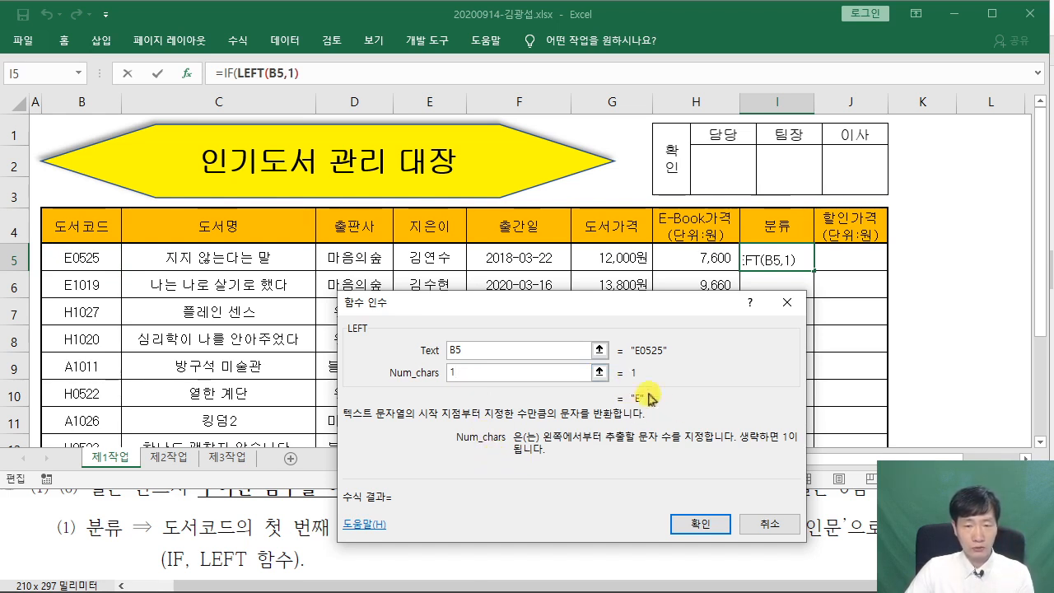
left_click_drag(582, 311, 544, 156)
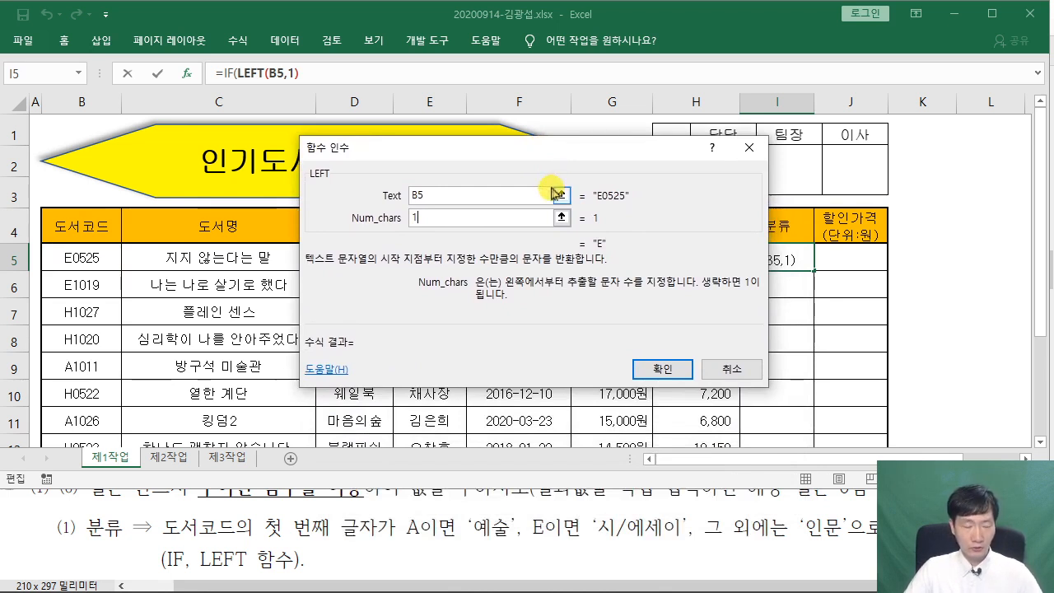
left_click_drag(581, 243, 608, 188)
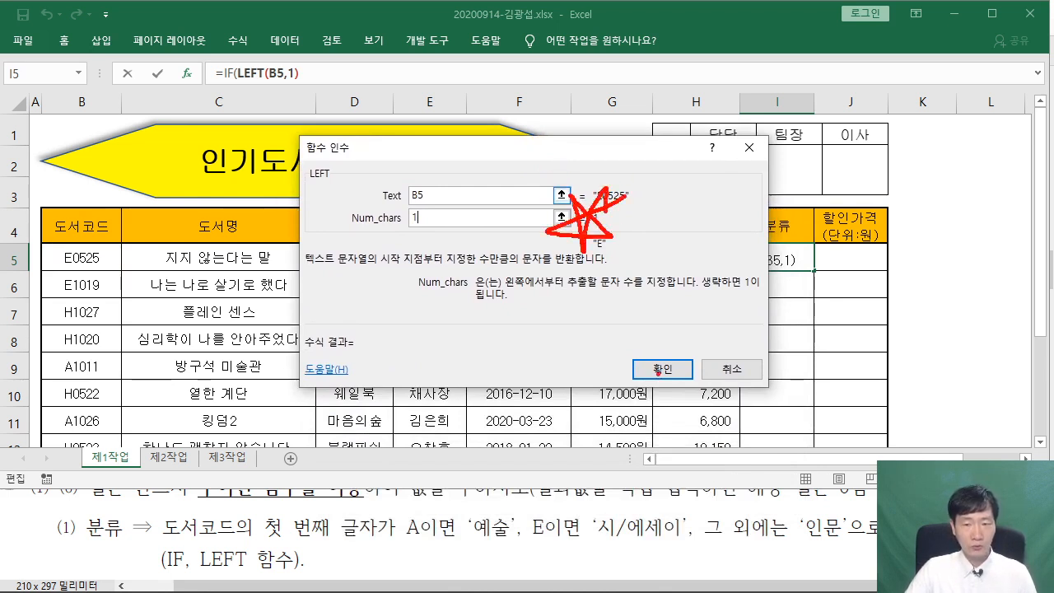
left_click_drag(632, 378, 688, 372)
left_click_drag(708, 290, 630, 424)
left_click_drag(606, 288, 727, 468)
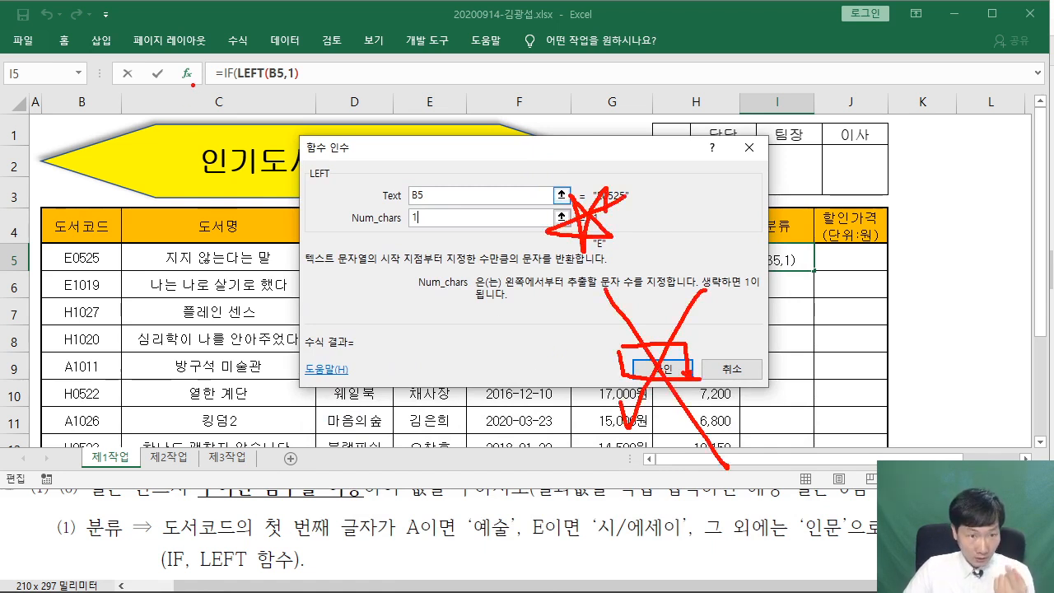
left_click_drag(233, 81, 249, 201)
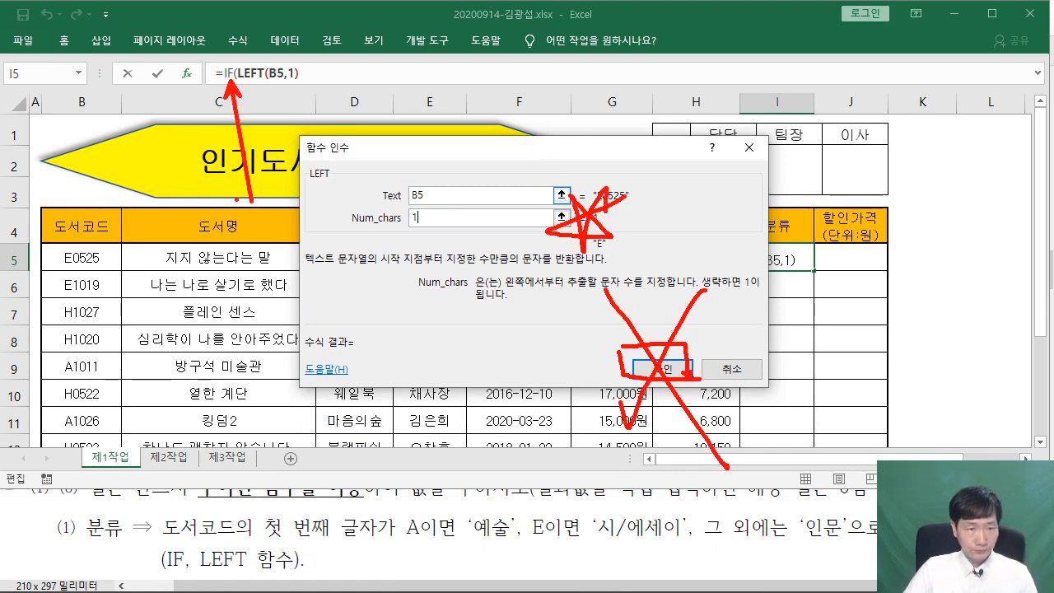
key("Escape")
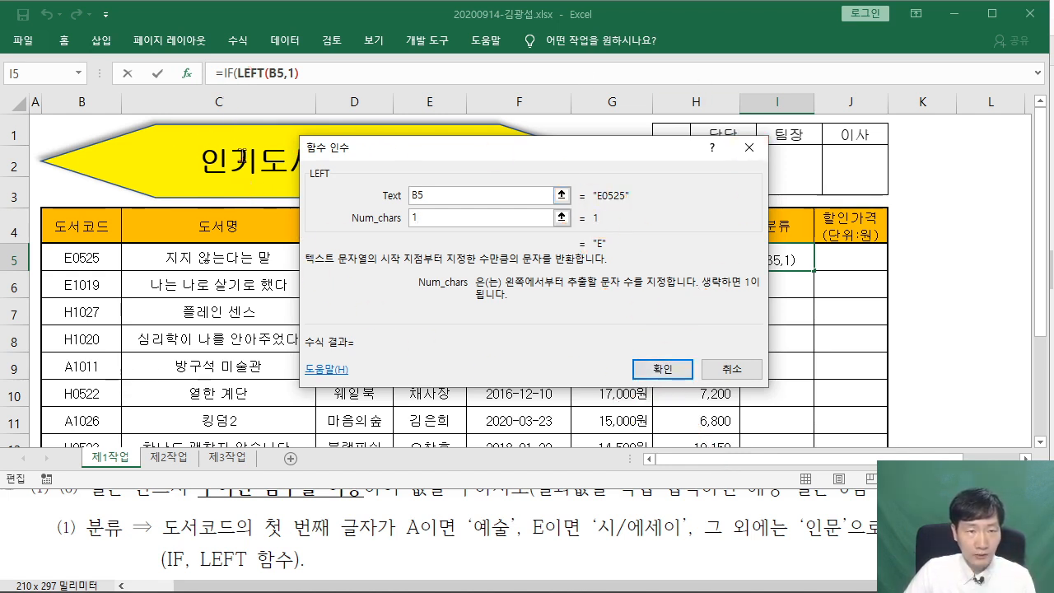
Return to the IF function's arguments and complete the logical test as LEFT(B5,1)="A"
left_click(224, 74)
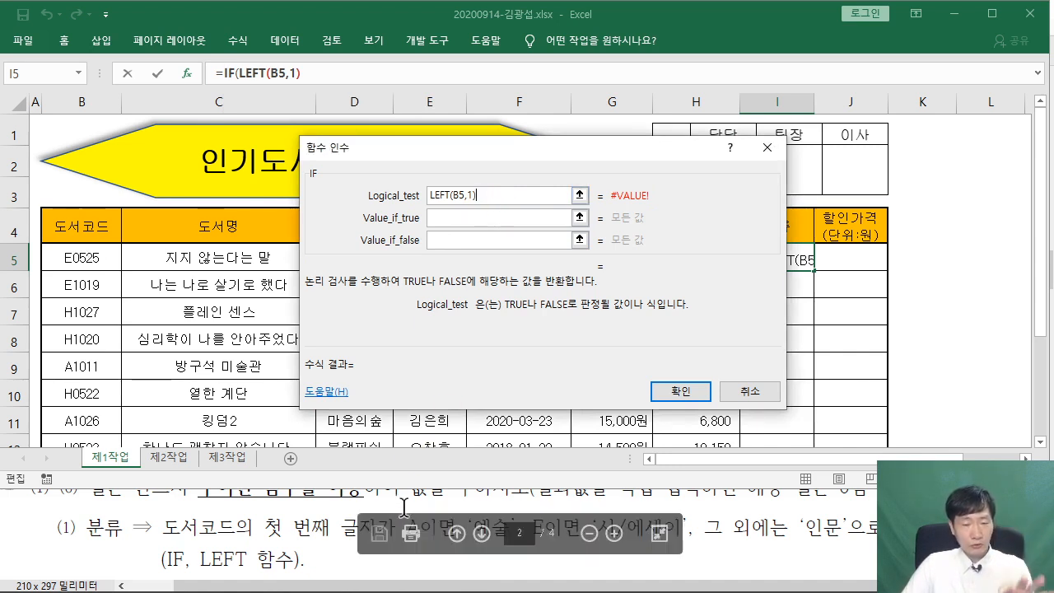
left_click(491, 195)
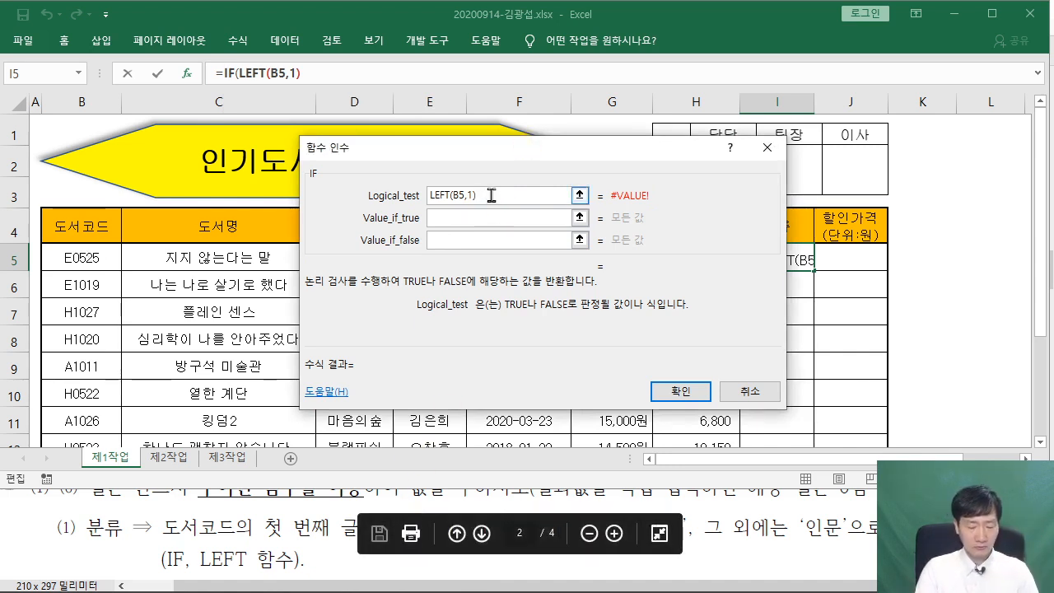
type("=")
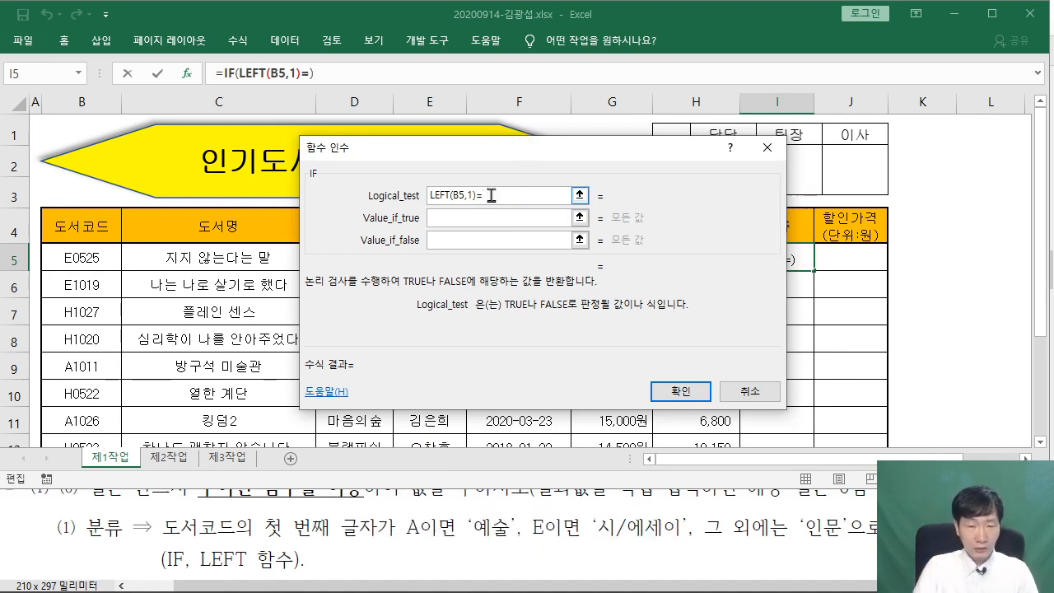
type("\"A\"")
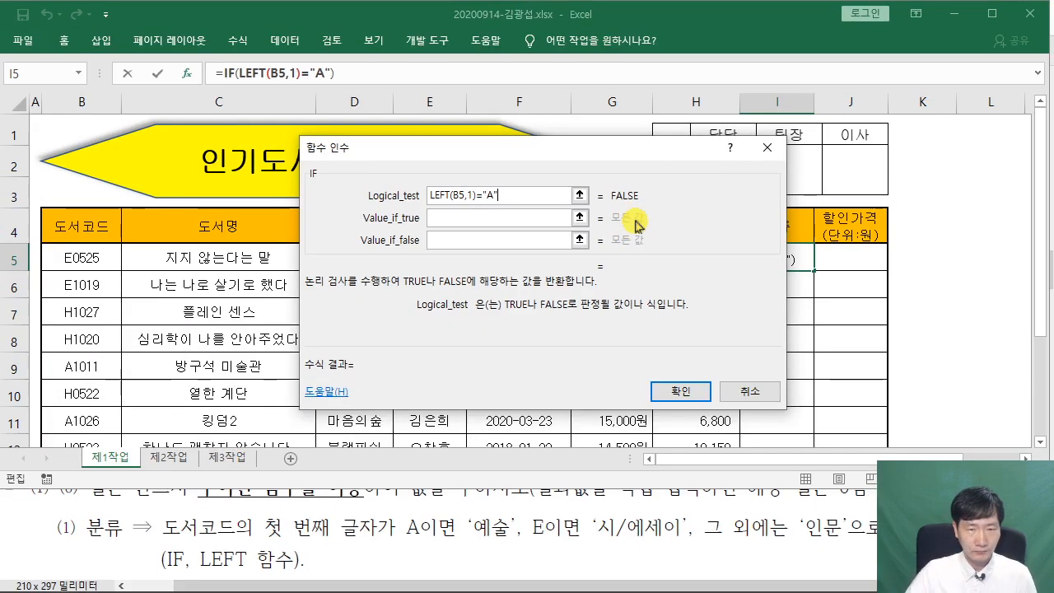
Set the IF function's value_if_true to "예술"
left_click(432, 218)
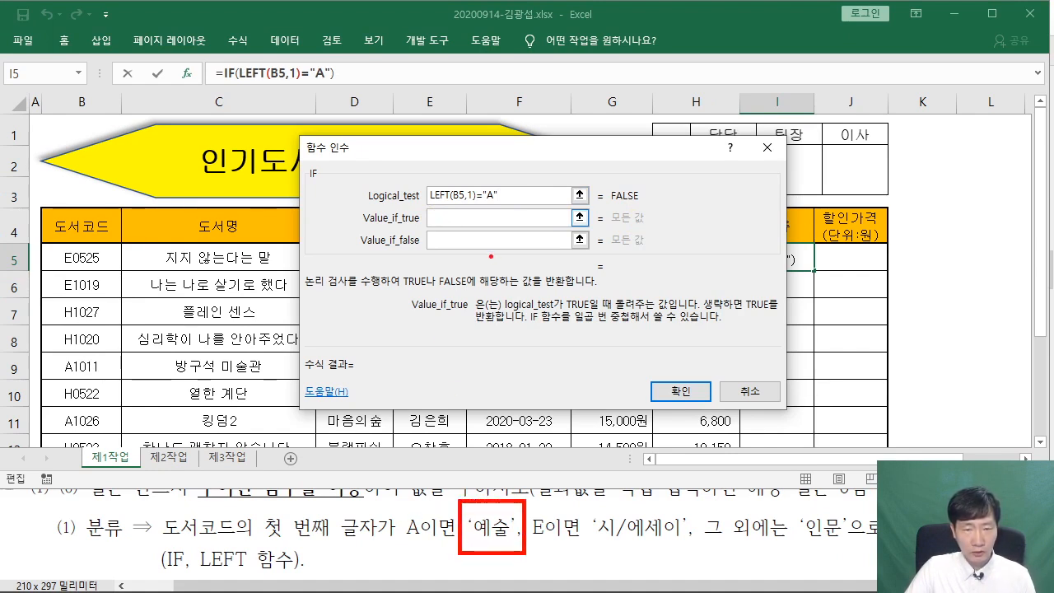
left_click_drag(449, 219, 500, 504)
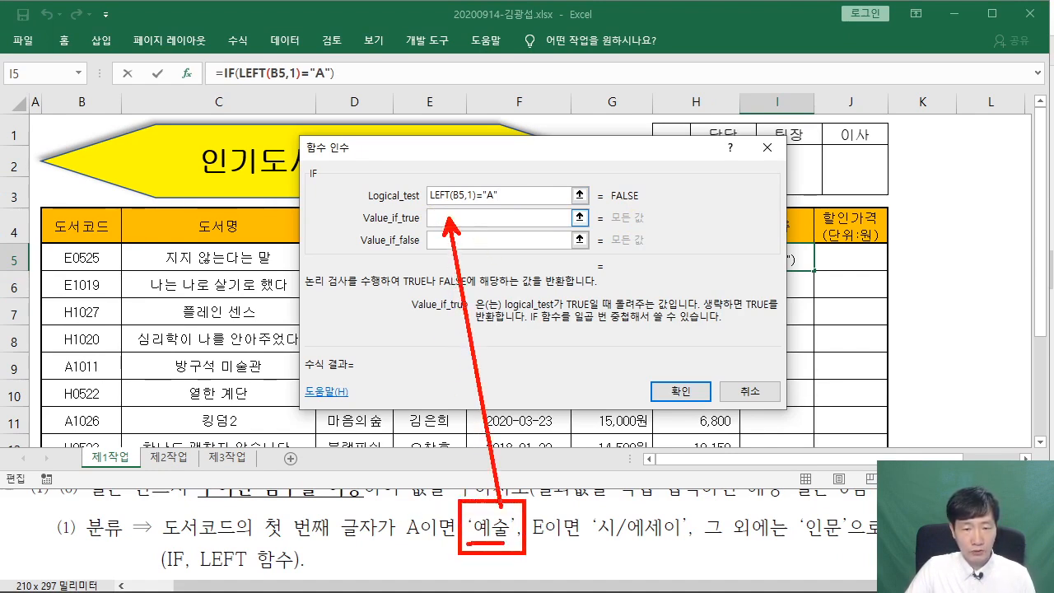
type("\"Dp")
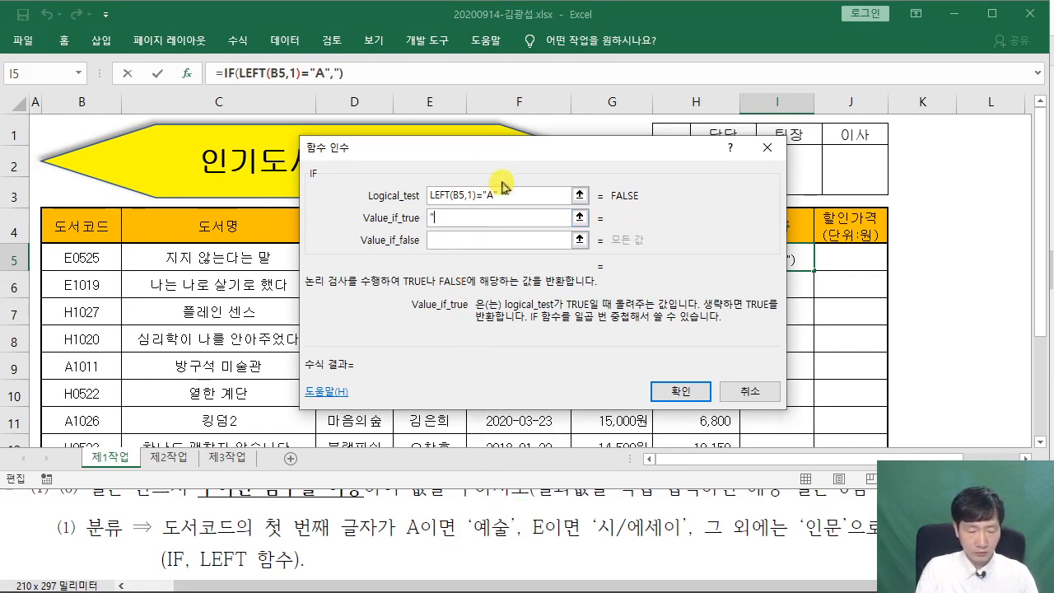
key("BackSpace")
key("BackSpace")
key("Hangul")
type("예술")
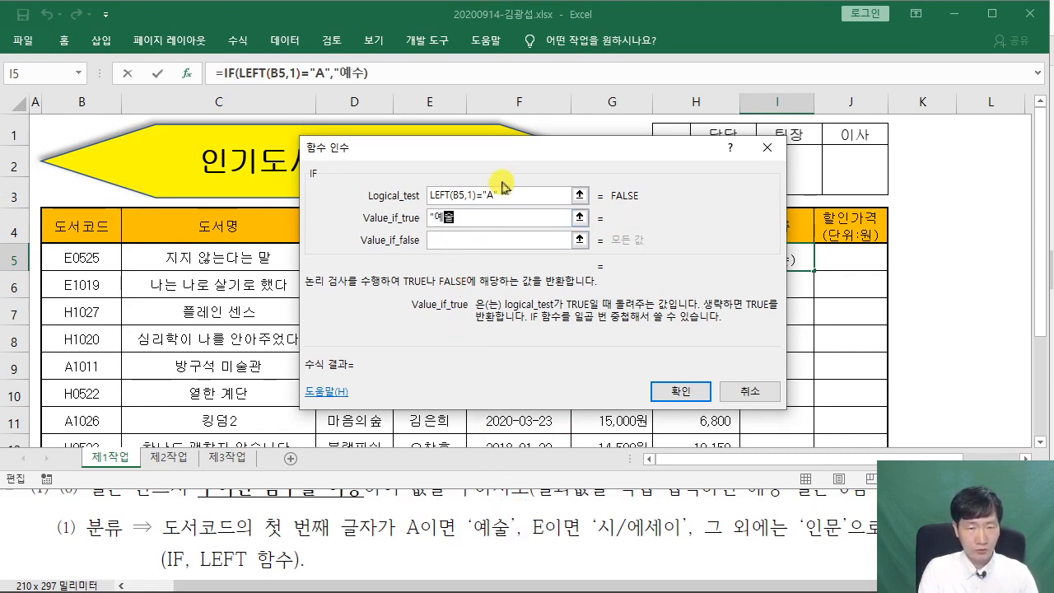
type("\"")
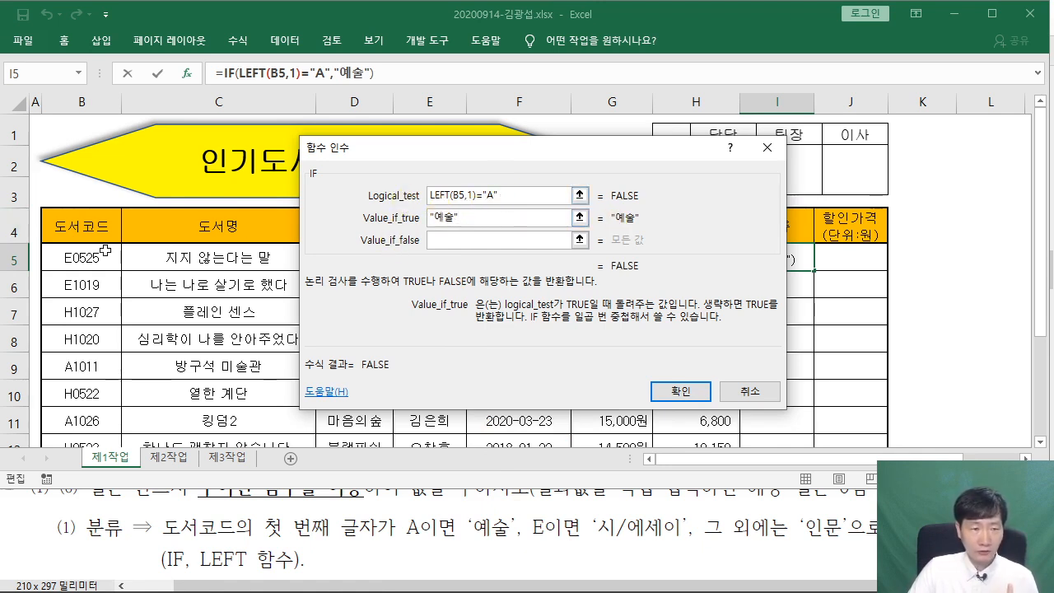
Select the IF expression without its equals sign, and add a comma after "예술" to start the value_if_false argument
left_click(450, 242)
left_click(449, 242)
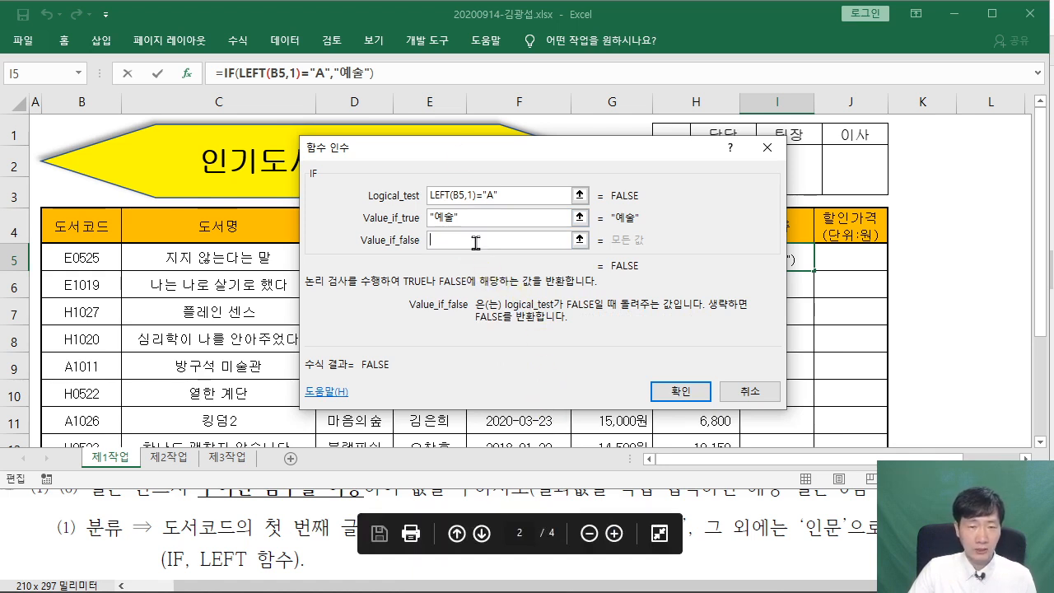
left_click_drag(458, 157, 501, 170)
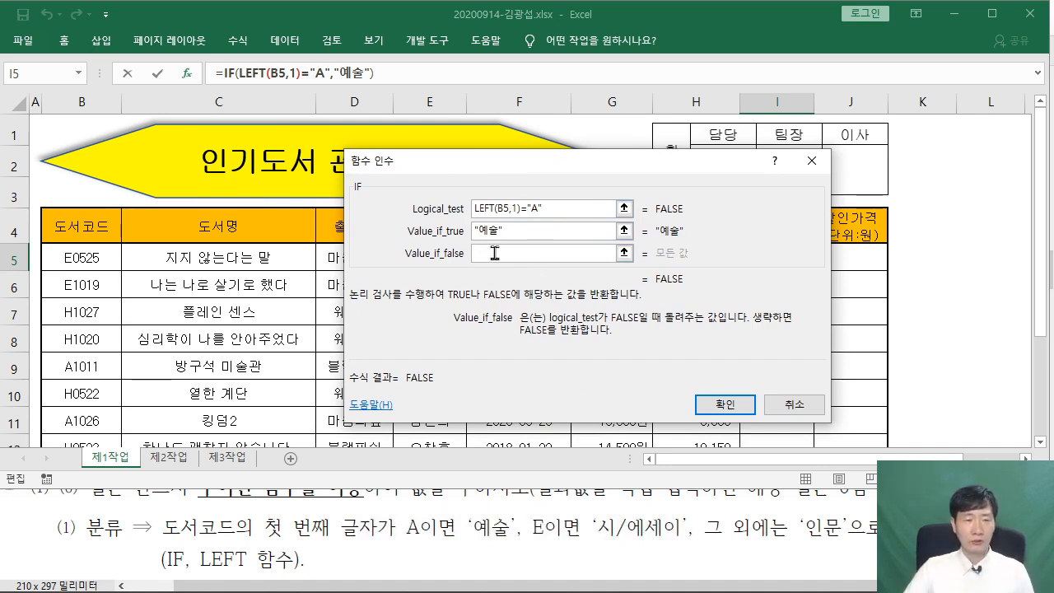
left_click(240, 73)
left_click_drag(224, 73, 385, 73)
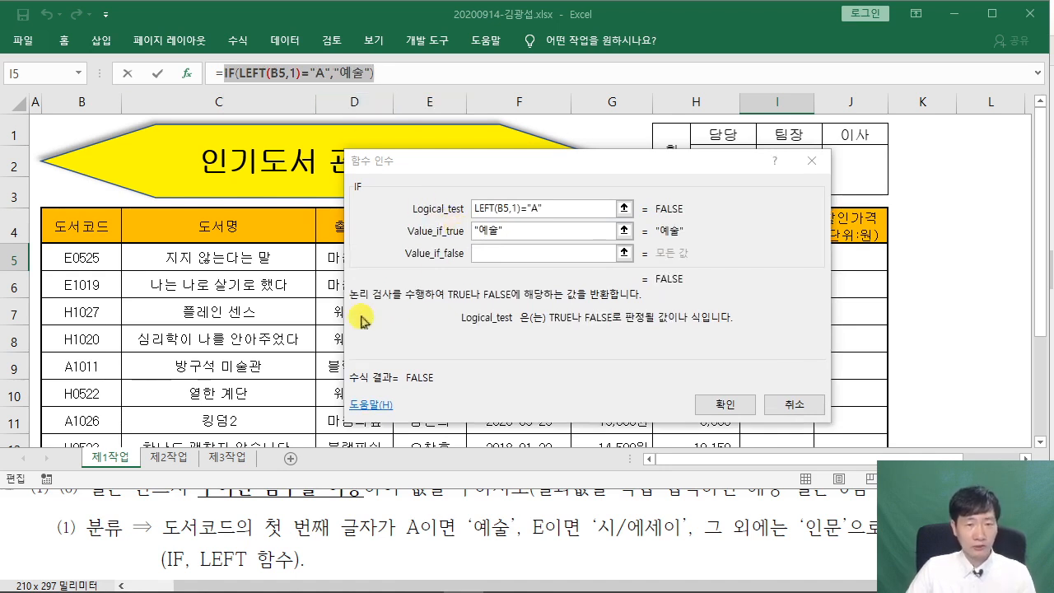
left_click(512, 253)
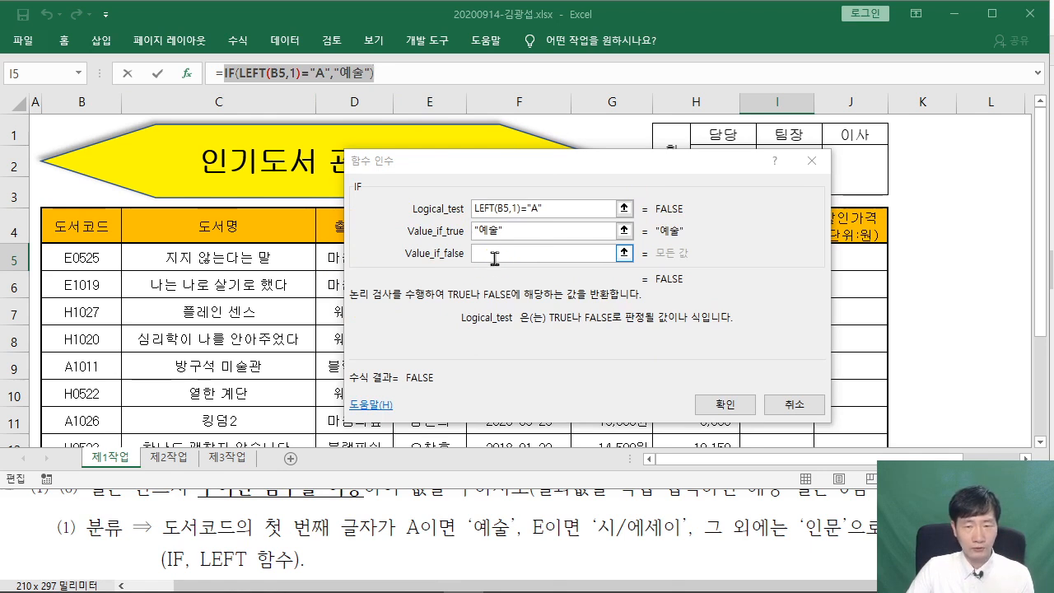
left_click_drag(500, 165, 479, 239)
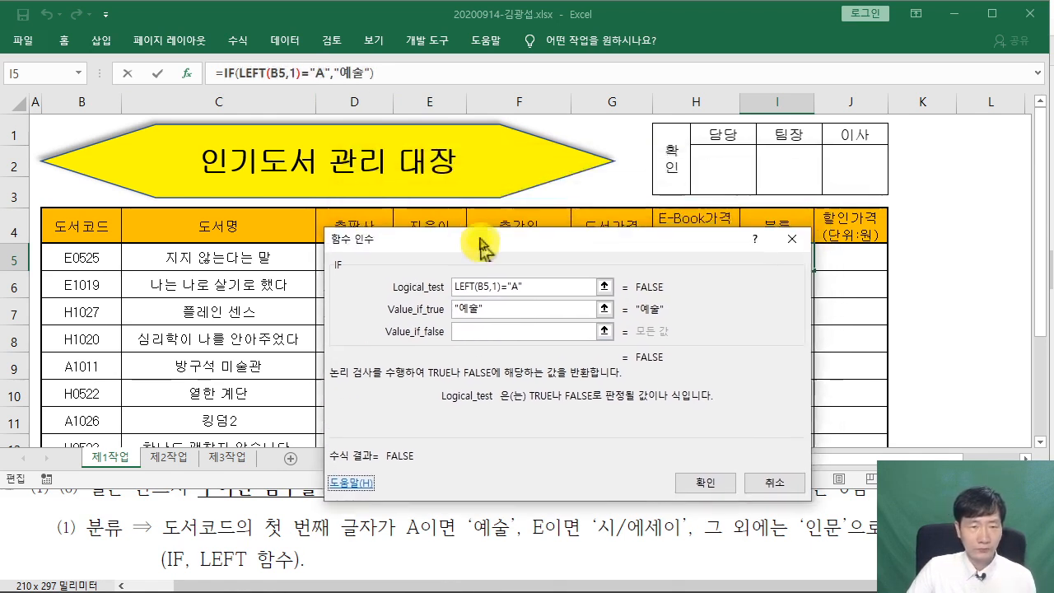
left_click(276, 74)
left_click_drag(224, 74, 375, 76)
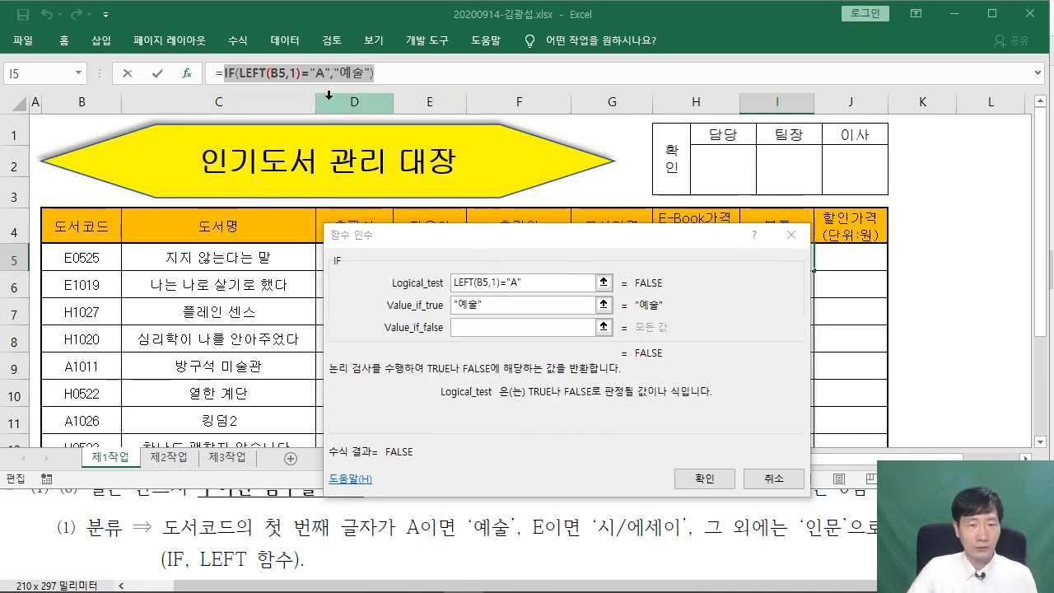
left_click(372, 74)
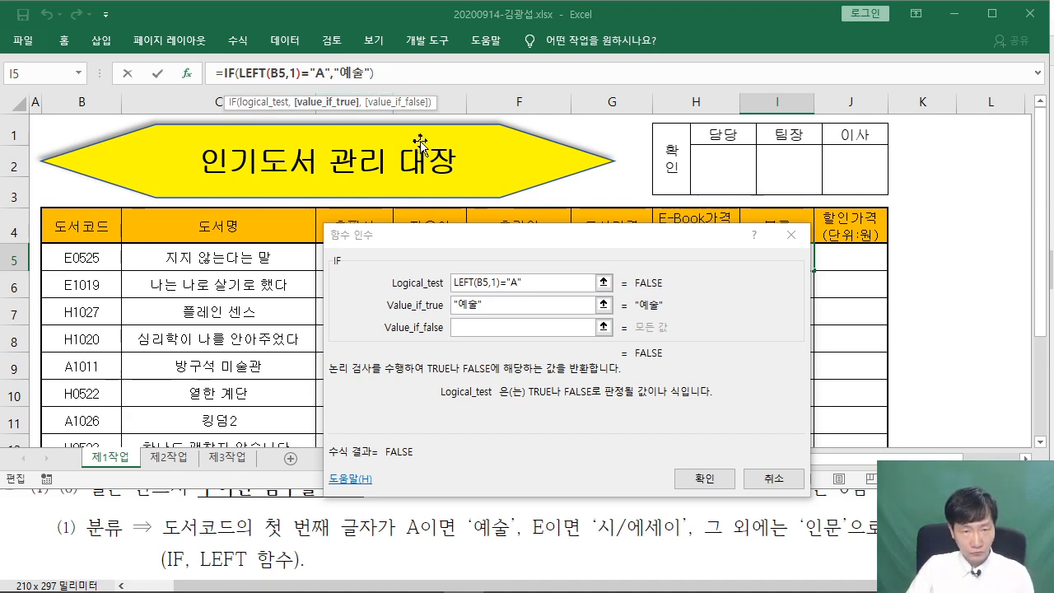
type(",")
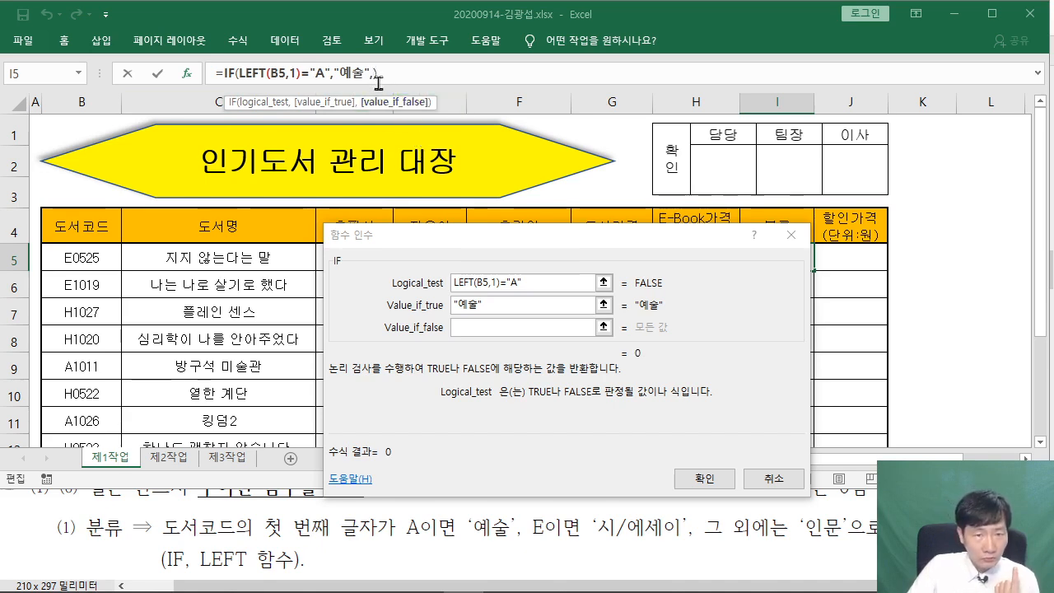
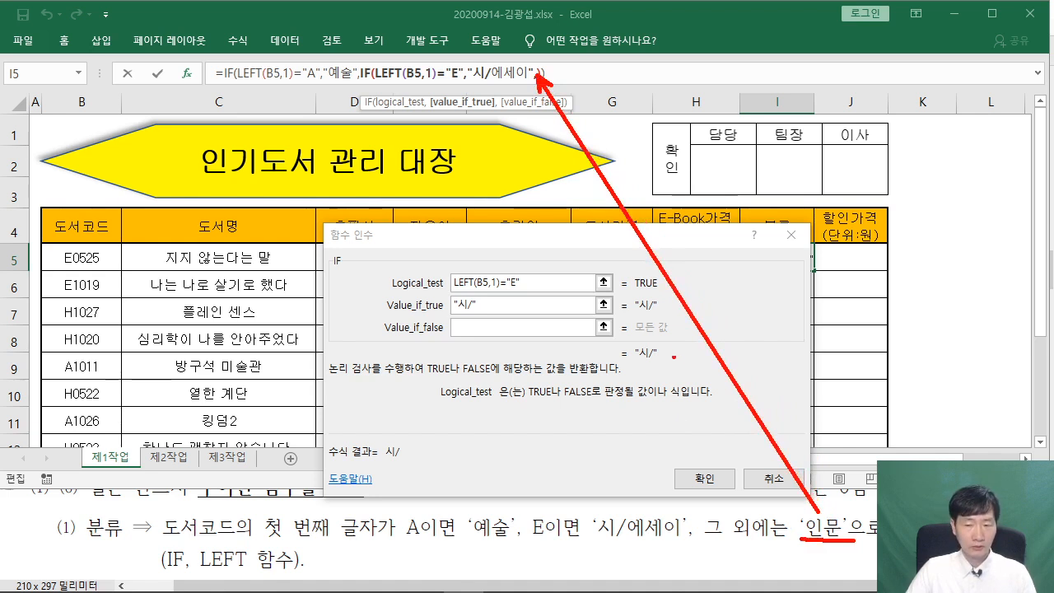
Add "인문" as the nested IF function's value_if_false argument in the I5 formula
left_click(539, 75)
key("BackSpace")
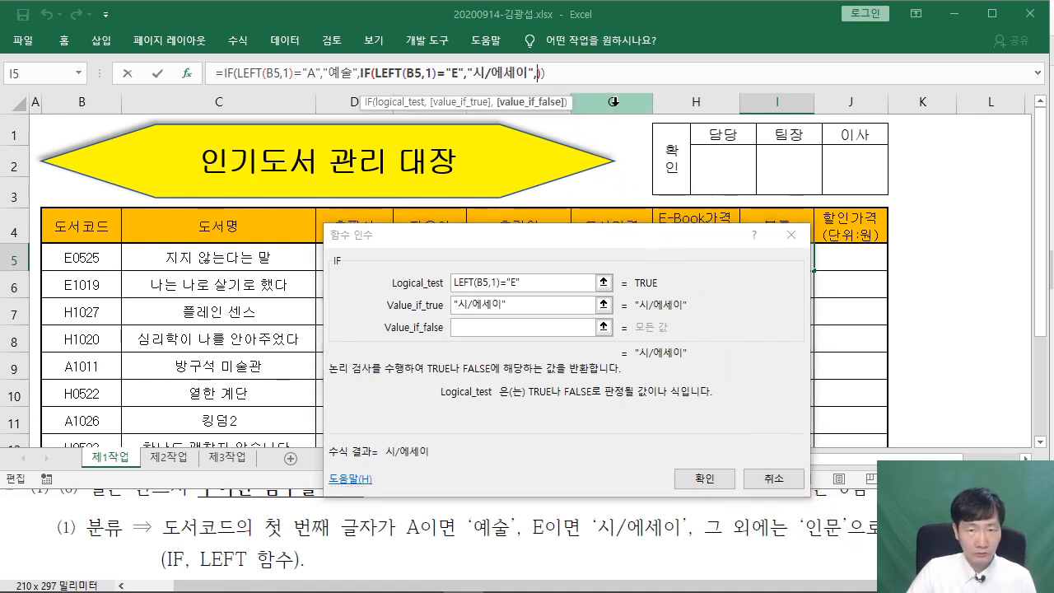
type(",\"인문\"")
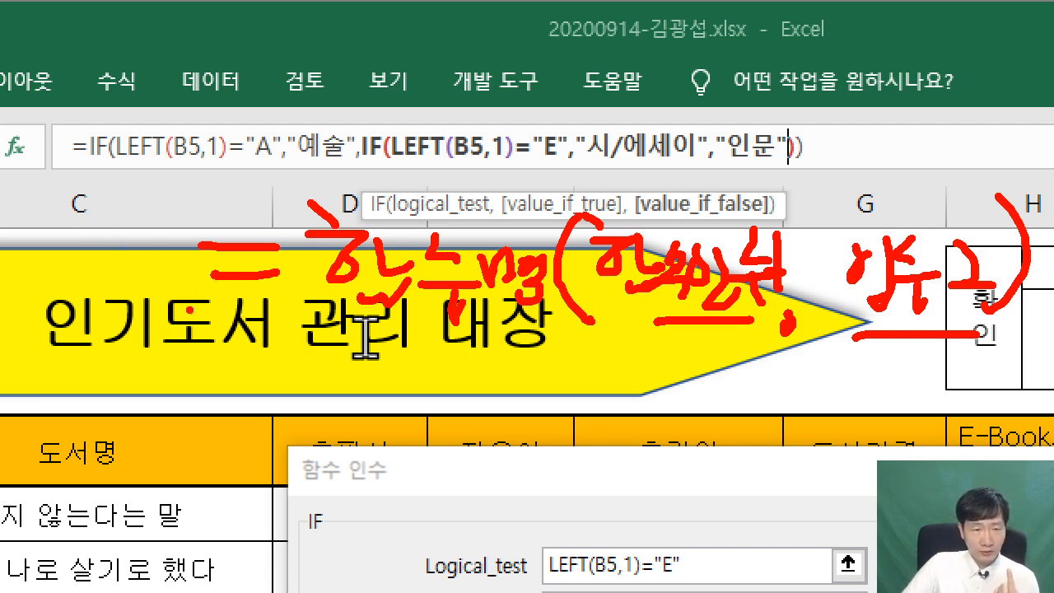
left_click_drag(350, 333, 545, 328)
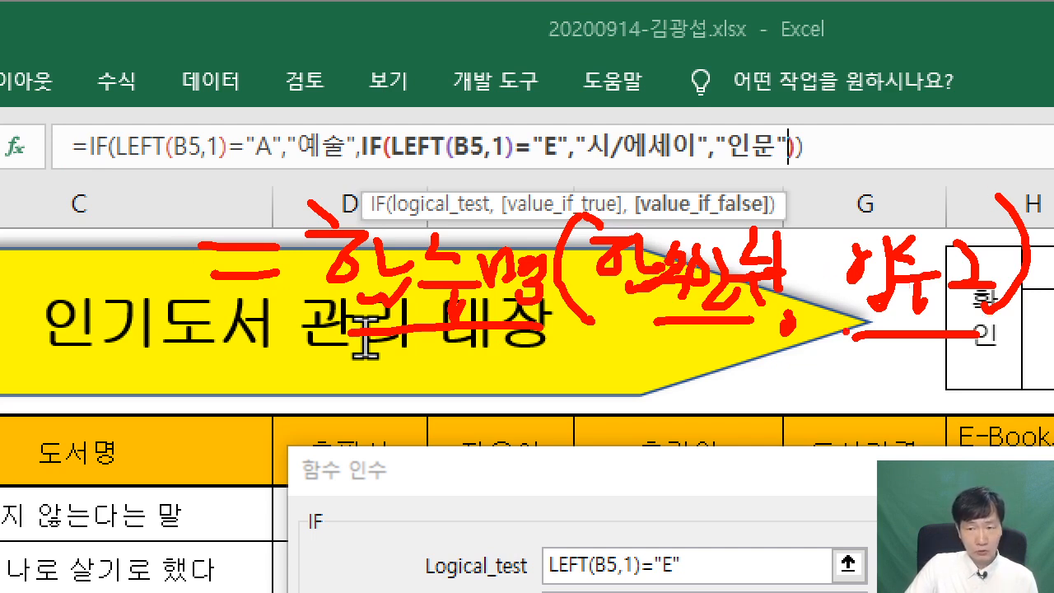
mouse_move(788, 323)
left_mouse_down()
mouse_move(793, 305)
mouse_move(772, 352)
left_mouse_up()
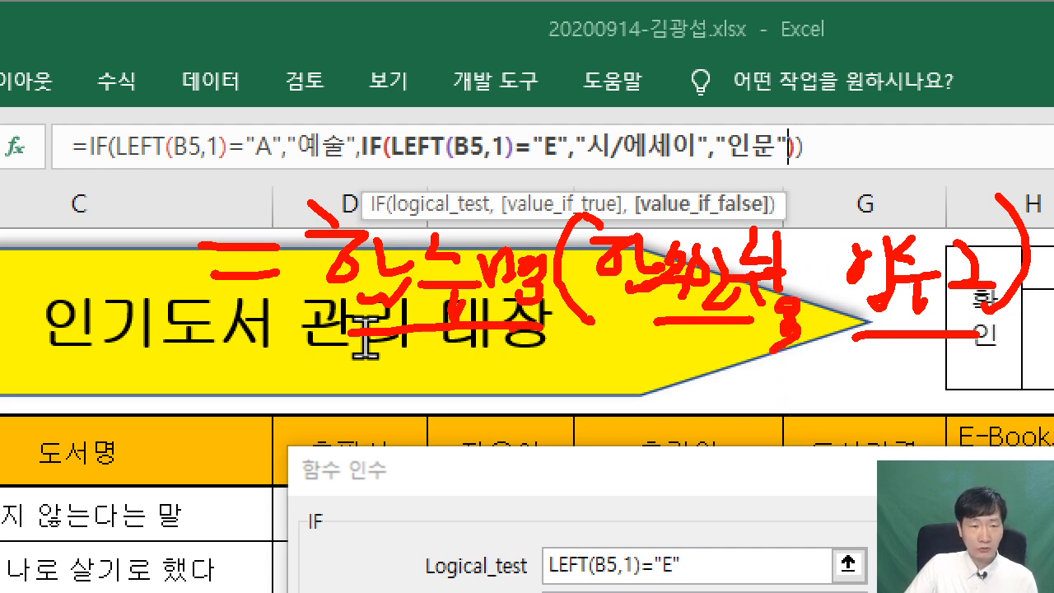
left_click_drag(247, 165, 267, 167)
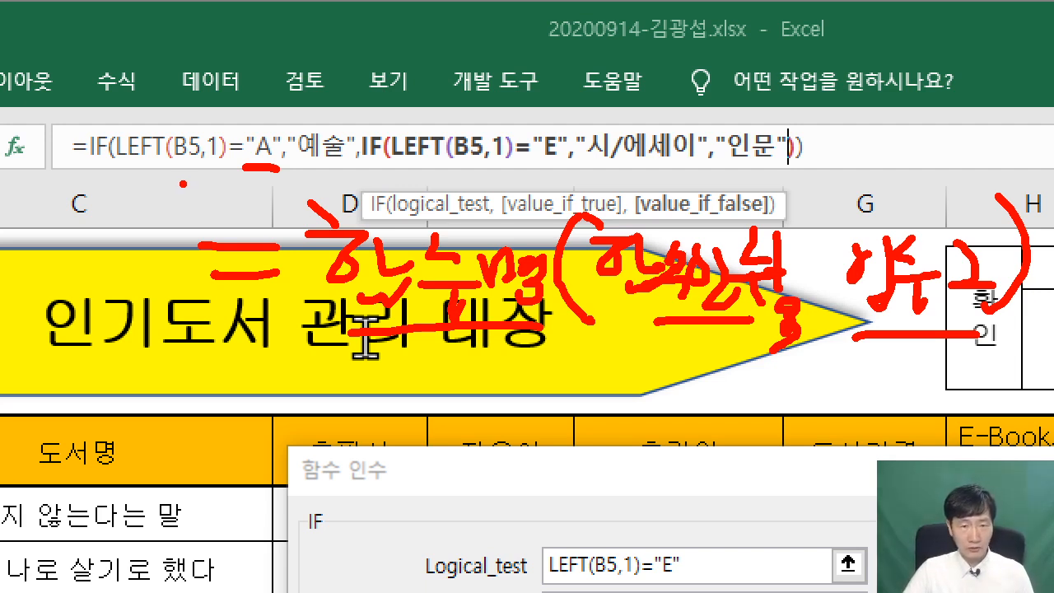
key("Escape")
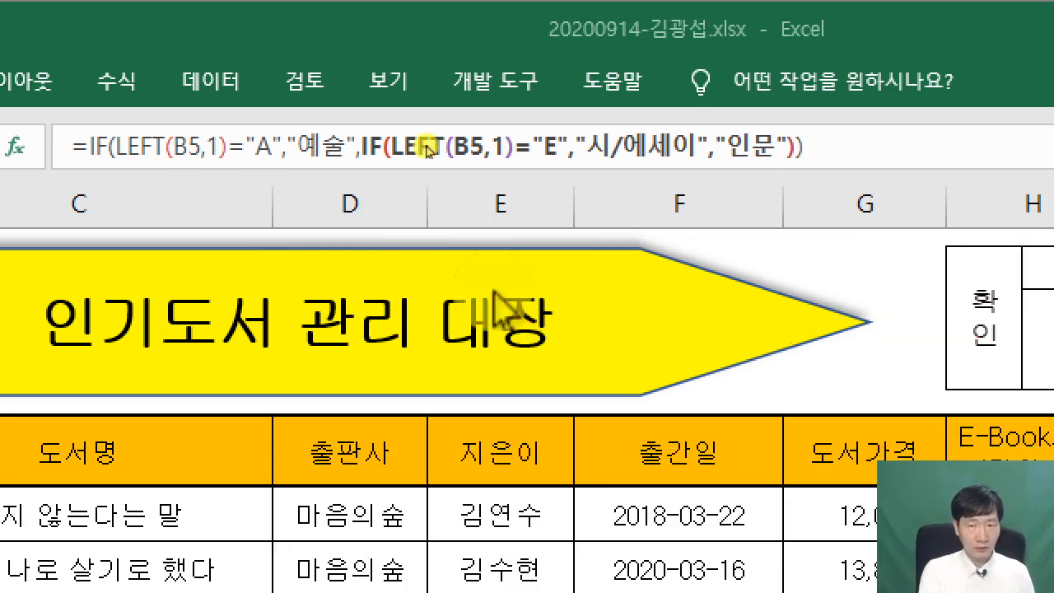
Commit the nested IF formula in I5 and fill it down through I12 without formatting
left_click(829, 144)
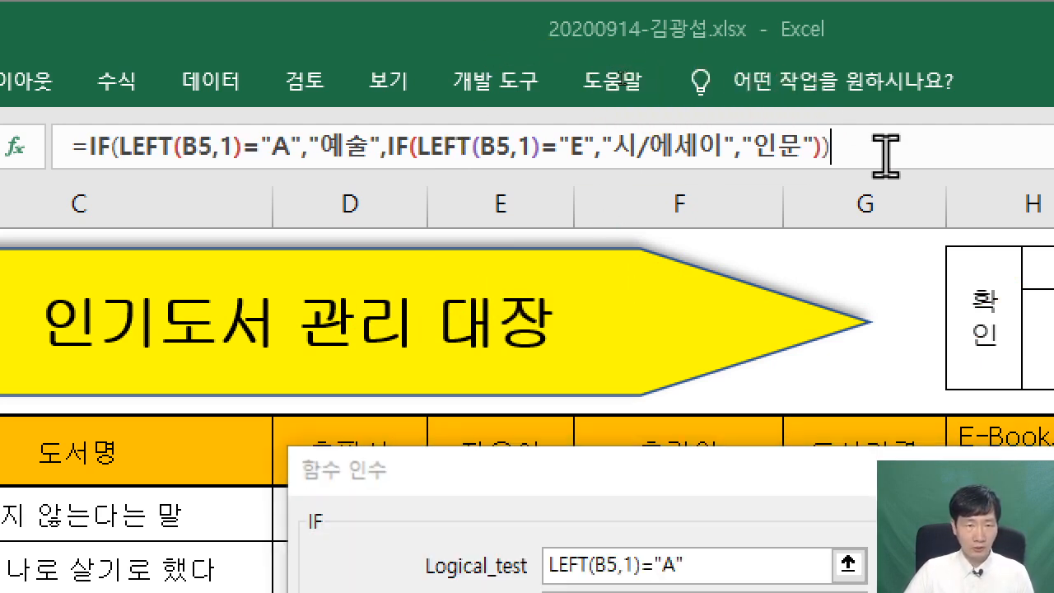
key("Return")
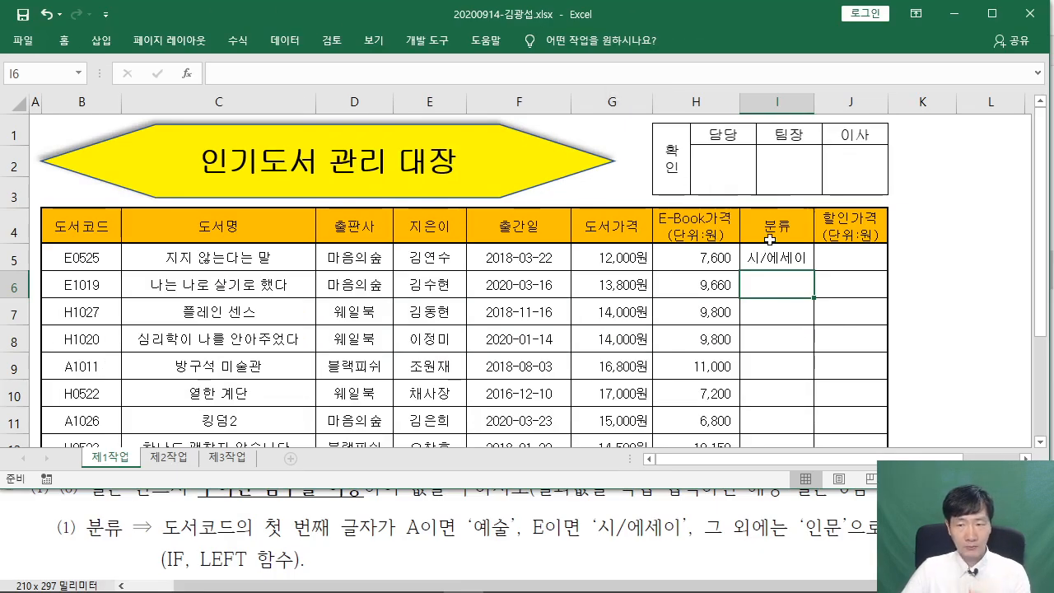
left_click(786, 260)
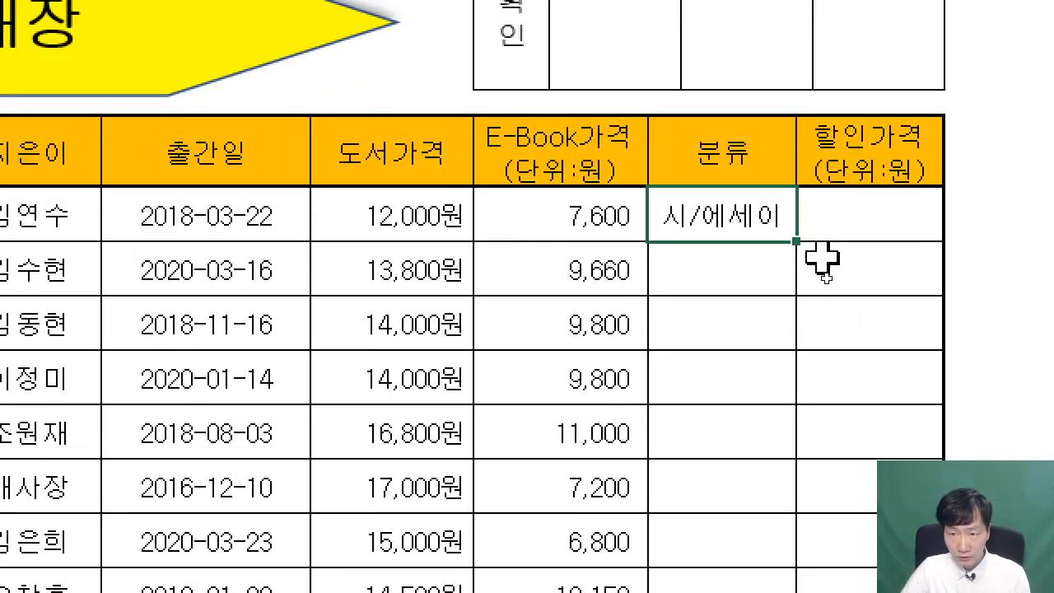
left_click_drag(799, 243, 788, 592)
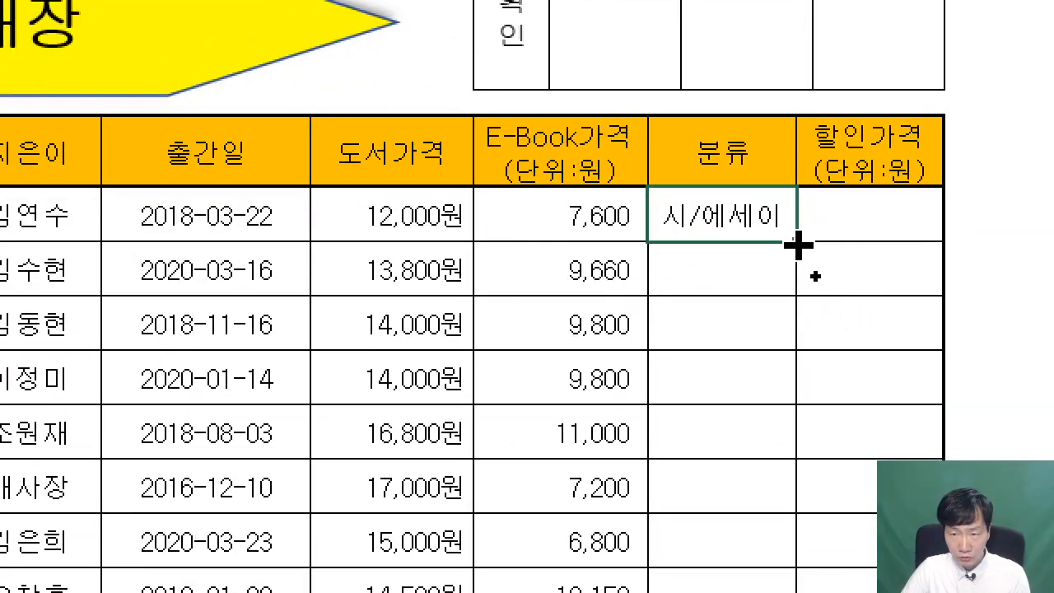
left_click_drag(787, 354, 788, 351)
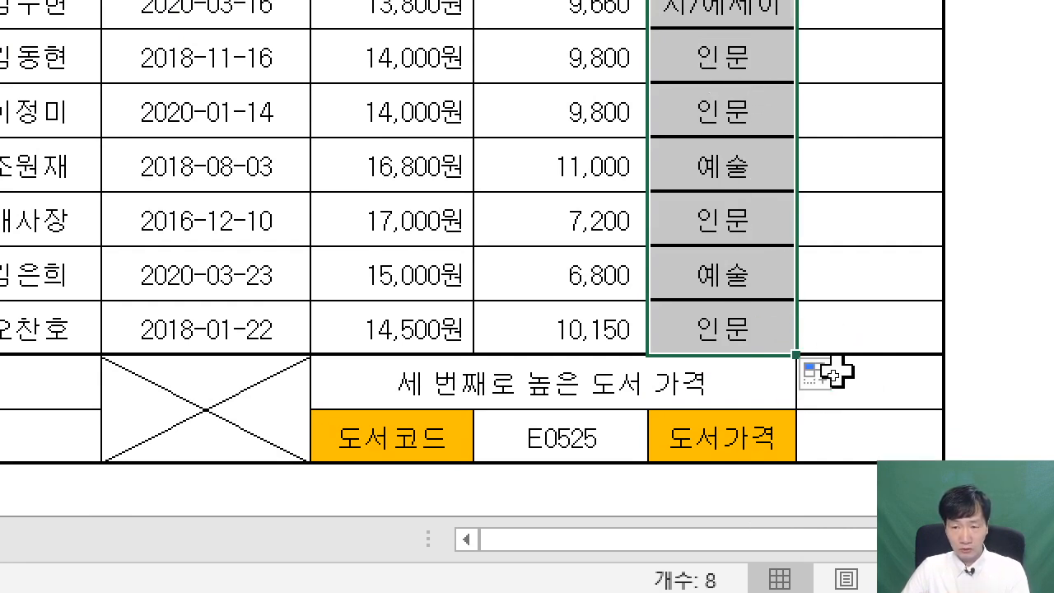
left_click(836, 372)
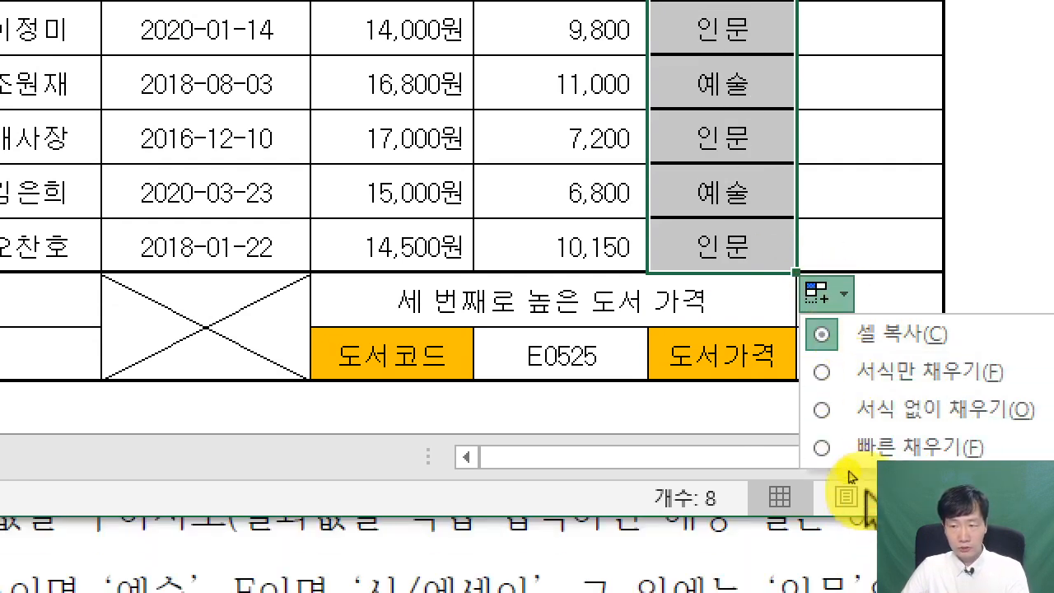
left_click(820, 407)
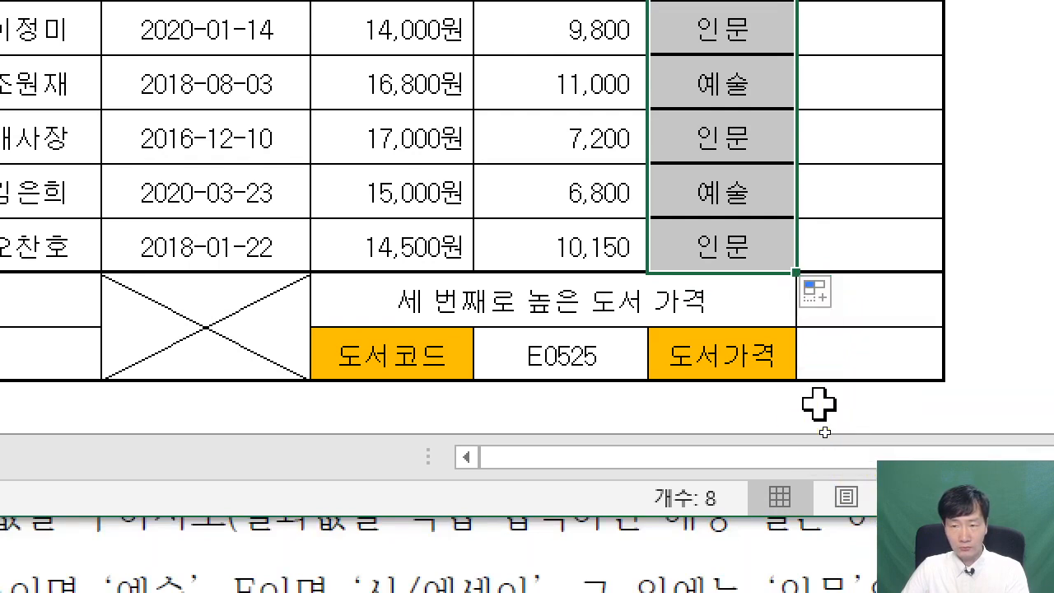
key("ctrl")
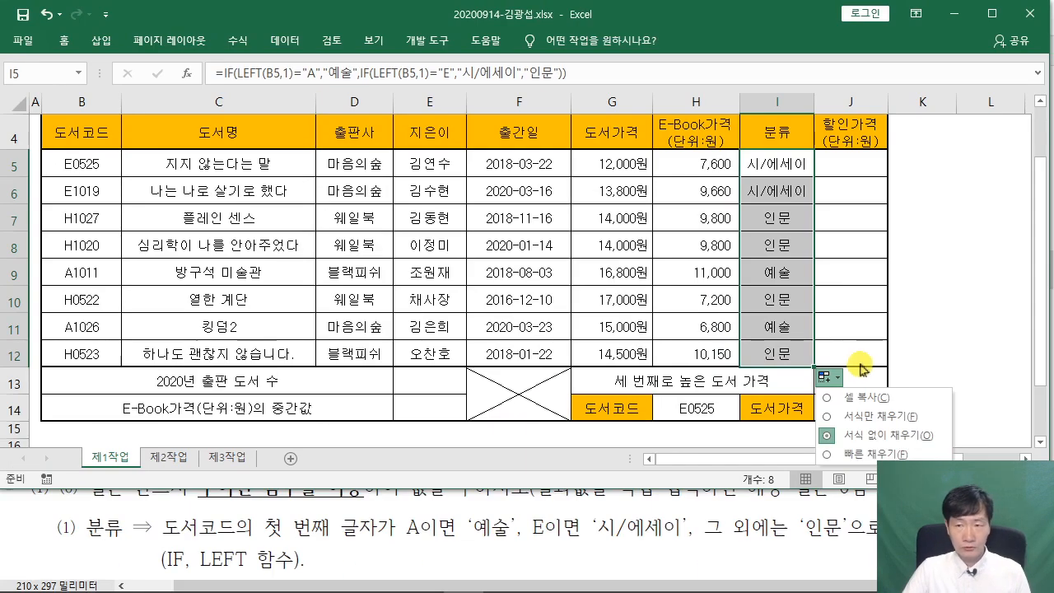
left_click(927, 323)
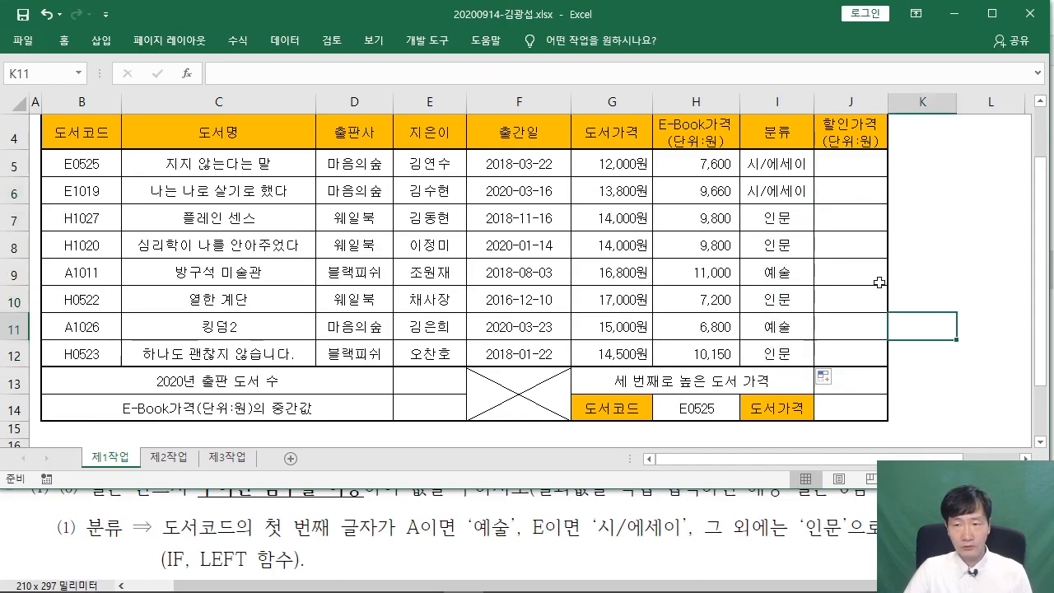
left_click(964, 278)
scroll(964, 278, "up", 1)
left_click(793, 245)
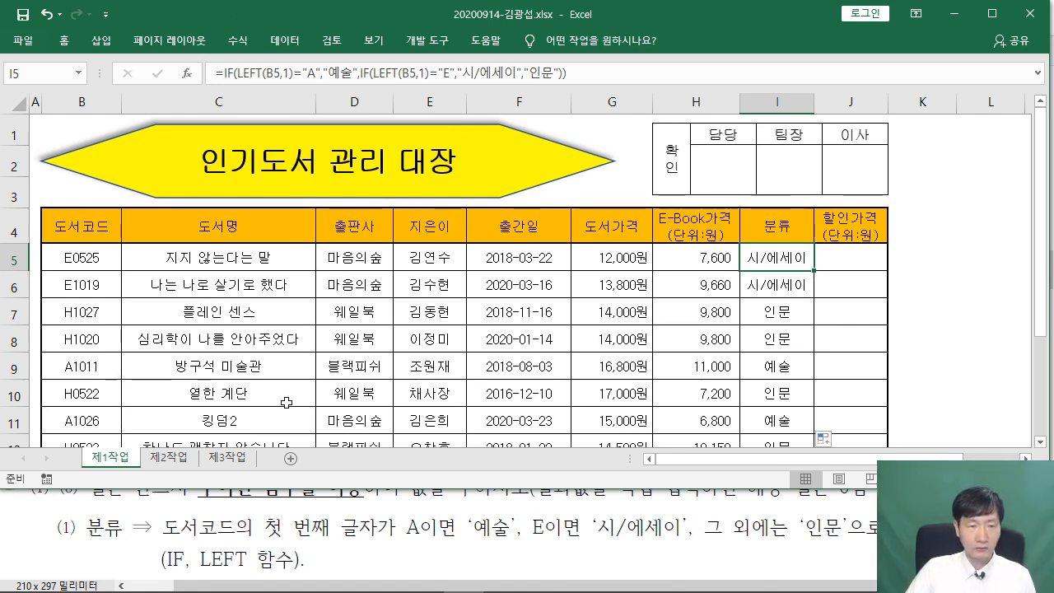
Switch to the Acrobat Reader exam PDF, bring requirement (2) on 할인가격 into view, and return to Excel to select J5
left_click(172, 521)
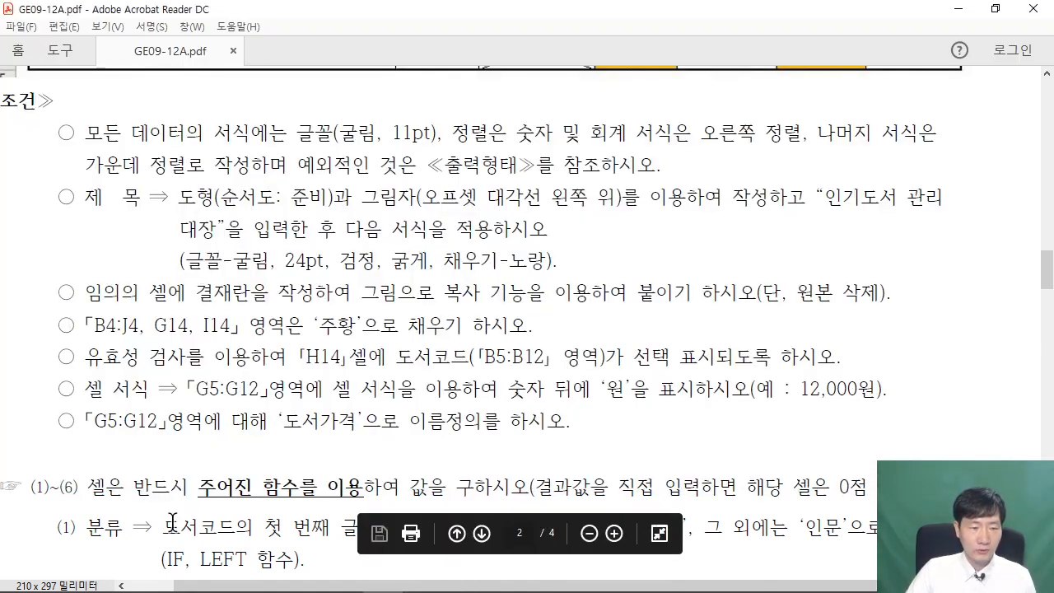
scroll(173, 523, "down", 3)
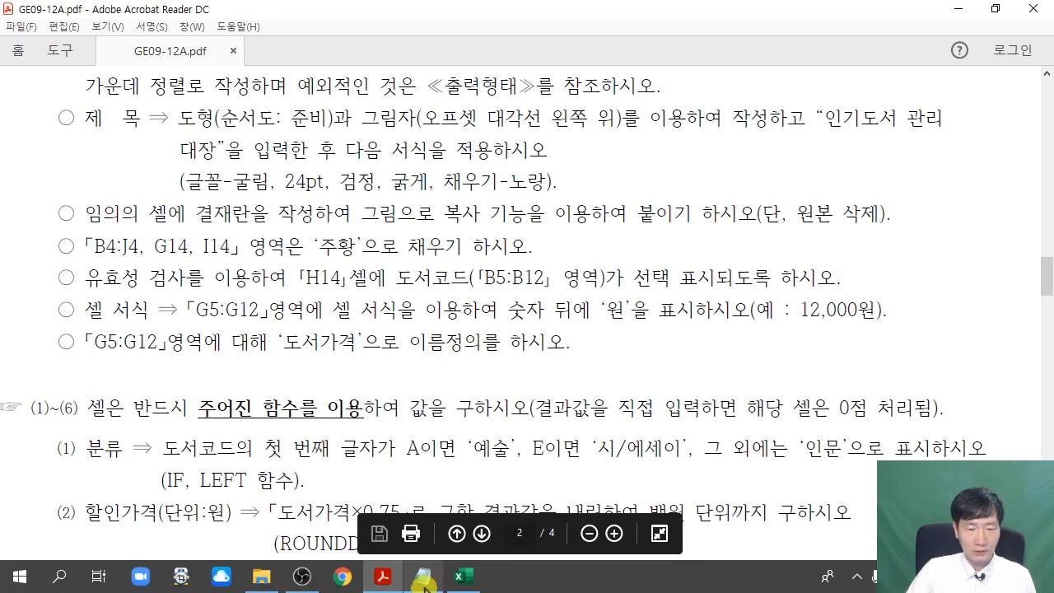
left_click(459, 586)
left_click(858, 262)
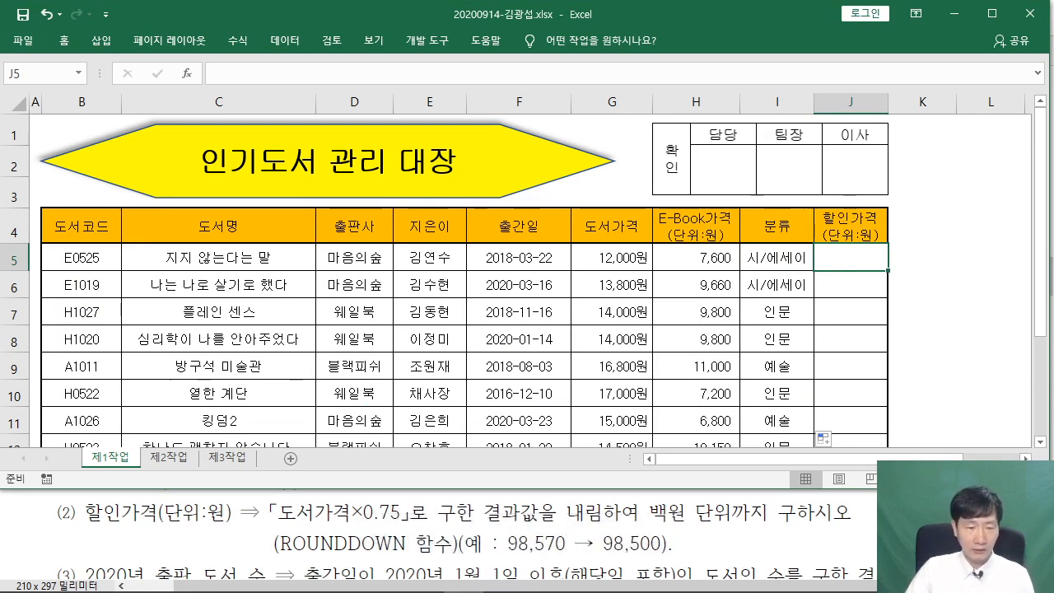
mouse_move(249, 512)
left_mouse_down()
mouse_move(300, 540)
mouse_move(455, 560)
left_mouse_up()
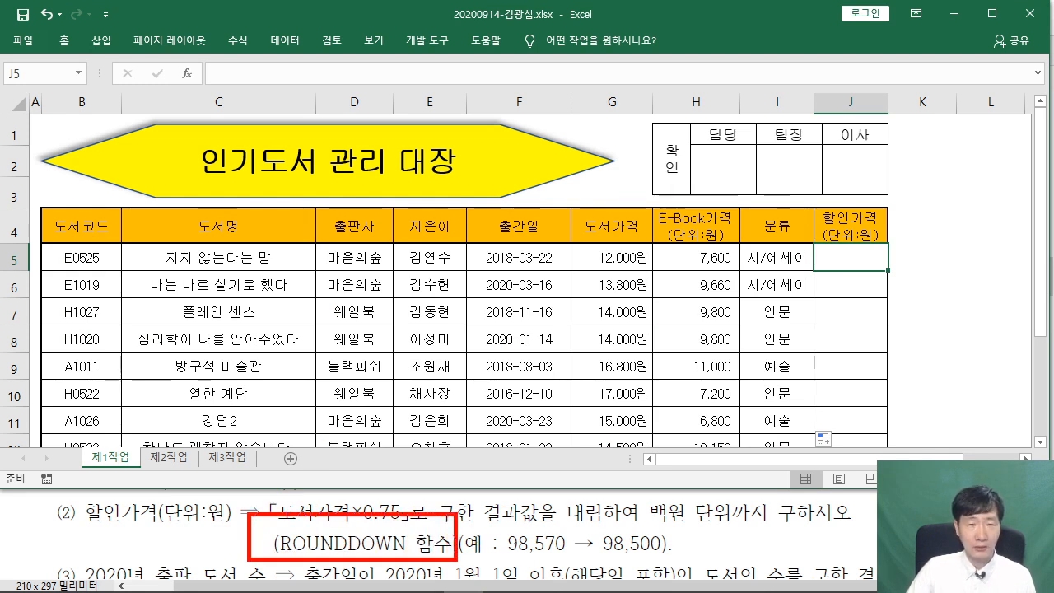
left_click_drag(210, 122, 204, 220)
mouse_move(209, 124)
left_mouse_down()
mouse_move(234, 149)
mouse_move(224, 188)
left_mouse_up()
mouse_move(272, 145)
left_mouse_down()
mouse_move(244, 195)
mouse_move(280, 156)
left_mouse_up()
mouse_move(304, 141)
left_mouse_down()
mouse_move(323, 202)
mouse_move(351, 146)
mouse_move(387, 198)
left_mouse_up()
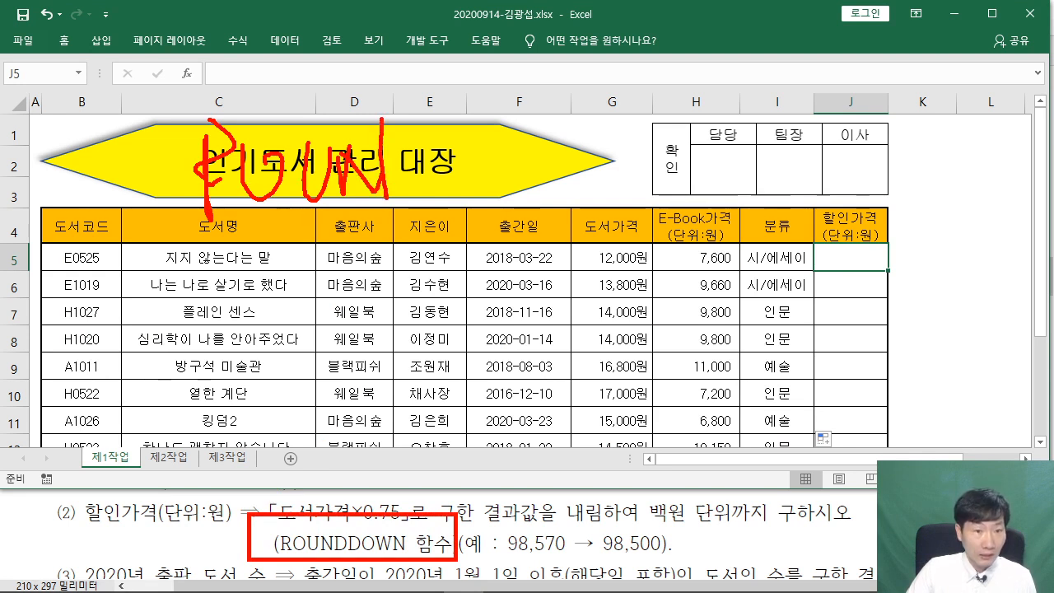
left_click_drag(407, 130, 405, 187)
left_click_drag(413, 131, 415, 178)
left_click_drag(150, 214, 500, 217)
mouse_move(477, 61)
left_mouse_down()
mouse_move(512, 109)
mouse_move(580, 103)
mouse_move(603, 79)
mouse_move(644, 127)
left_mouse_up()
mouse_move(216, 247)
left_mouse_down()
mouse_move(219, 330)
mouse_move(356, 257)
mouse_move(370, 306)
left_mouse_up()
left_click_drag(373, 262, 410, 257)
mouse_move(419, 295)
left_mouse_down()
mouse_move(453, 244)
mouse_move(461, 307)
left_mouse_up()
mouse_move(527, 236)
left_mouse_down()
mouse_move(533, 322)
mouse_move(537, 273)
left_mouse_up()
mouse_move(222, 356)
left_mouse_down()
mouse_move(277, 402)
mouse_move(385, 364)
left_mouse_up()
mouse_move(400, 420)
left_mouse_down()
mouse_move(438, 379)
mouse_move(431, 407)
left_mouse_up()
left_click_drag(445, 360, 448, 425)
left_click_drag(491, 356, 491, 423)
left_click_drag(493, 359, 494, 417)
mouse_move(532, 369)
left_mouse_down()
mouse_move(565, 369)
mouse_move(553, 367)
left_mouse_up()
mouse_move(573, 366)
left_mouse_down()
mouse_move(611, 382)
mouse_move(642, 357)
left_mouse_up()
left_click_drag(642, 411, 680, 354)
left_click_drag(517, 133, 504, 216)
mouse_move(554, 150)
left_mouse_down()
mouse_move(600, 149)
mouse_move(578, 169)
mouse_move(642, 219)
left_mouse_up()
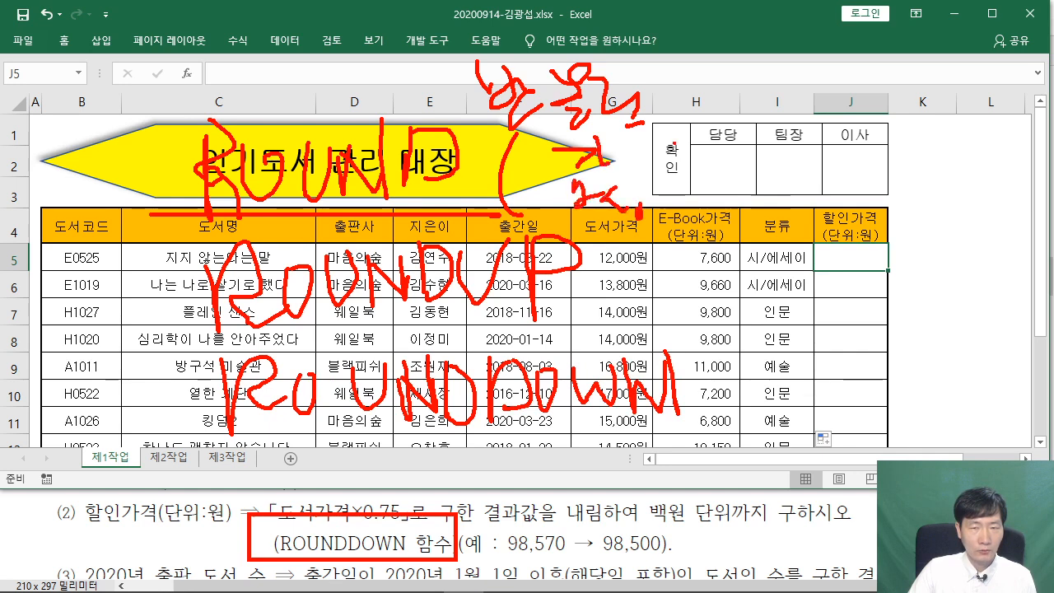
left_click_drag(662, 133, 697, 135)
left_click_drag(688, 137, 674, 195)
left_click_drag(710, 165, 712, 205)
left_click_drag(728, 148, 772, 181)
left_click_drag(774, 160, 776, 199)
left_click_drag(806, 132, 798, 158)
mouse_move(786, 165)
left_mouse_down()
mouse_move(848, 165)
mouse_move(830, 188)
left_mouse_up()
left_click_drag(853, 117, 848, 188)
left_click_drag(150, 193, 183, 194)
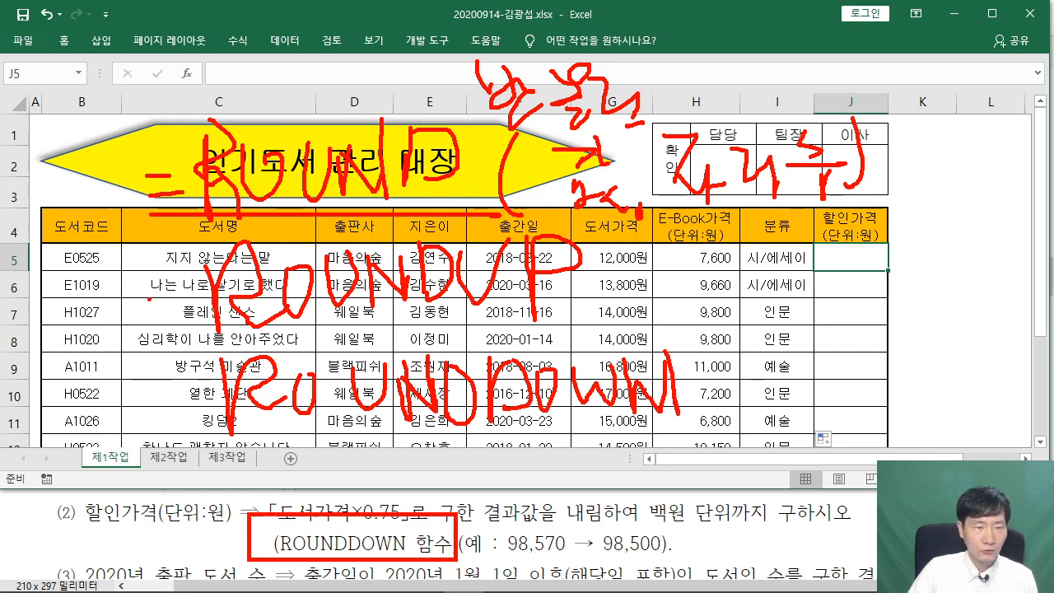
left_click_drag(142, 323, 176, 323)
mouse_move(145, 380)
left_mouse_down()
mouse_move(171, 380)
mouse_move(170, 395)
left_mouse_up()
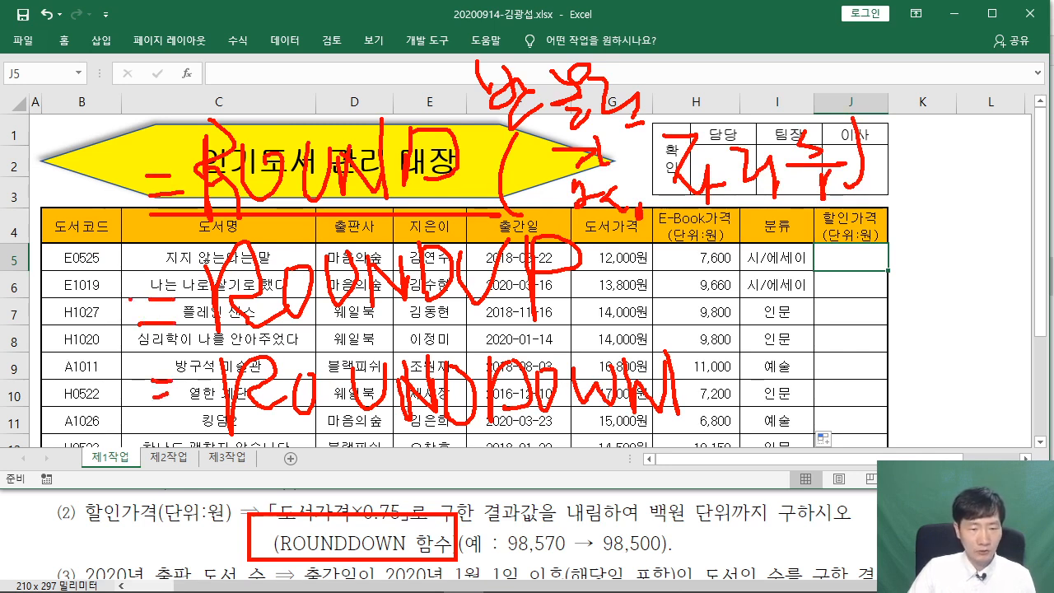
mouse_move(125, 337)
left_mouse_down()
mouse_move(387, 445)
mouse_move(702, 445)
mouse_move(126, 336)
left_mouse_up()
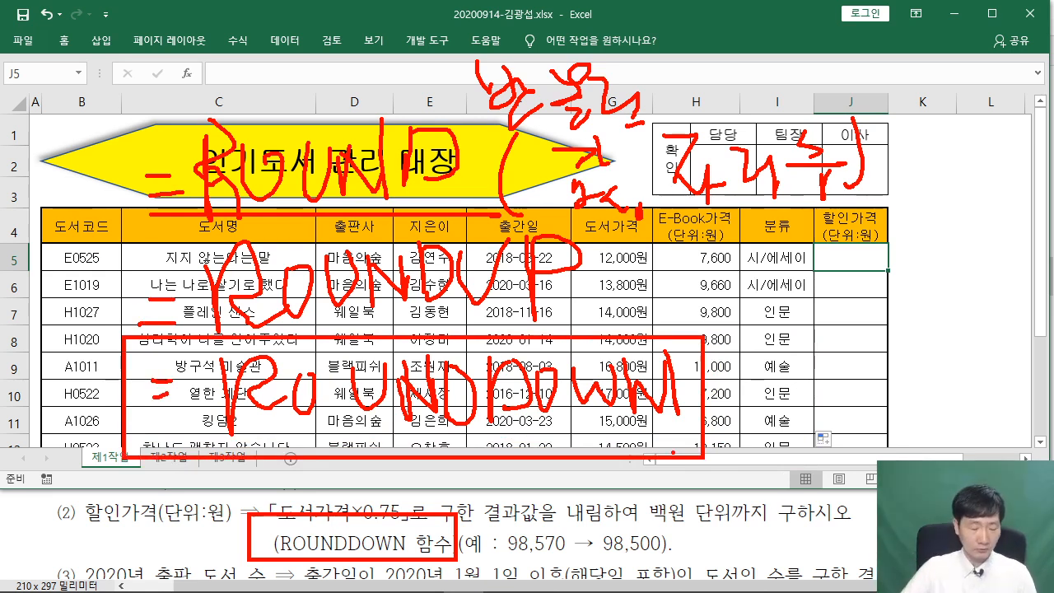
key("Escape")
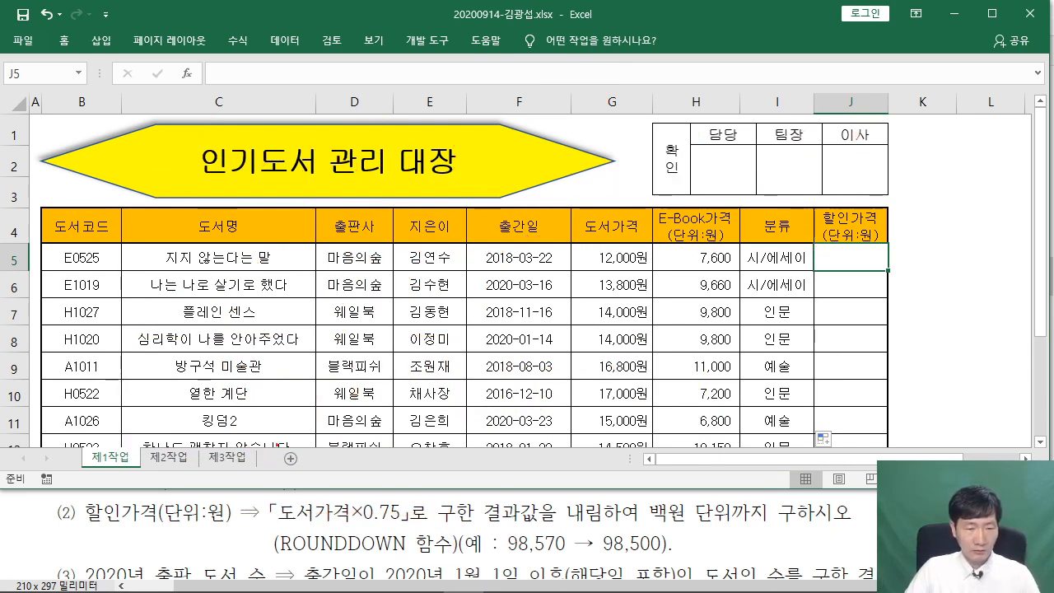
mouse_move(262, 490)
left_mouse_down()
mouse_move(367, 547)
mouse_move(434, 547)
mouse_move(411, 533)
left_mouse_up()
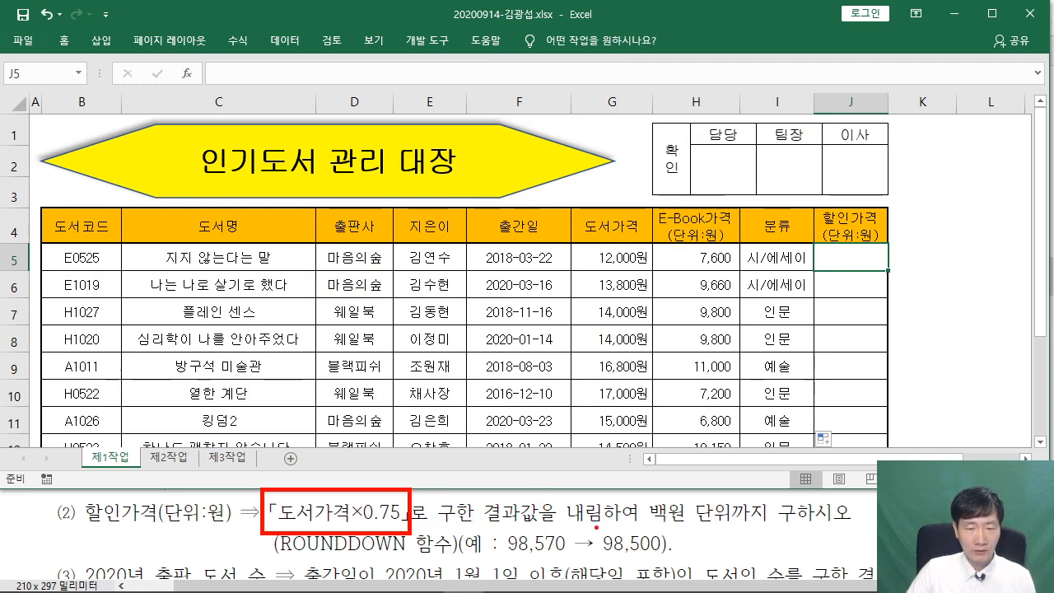
left_click_drag(651, 522, 738, 522)
left_click_drag(651, 531, 766, 531)
left_click_drag(599, 553, 681, 567)
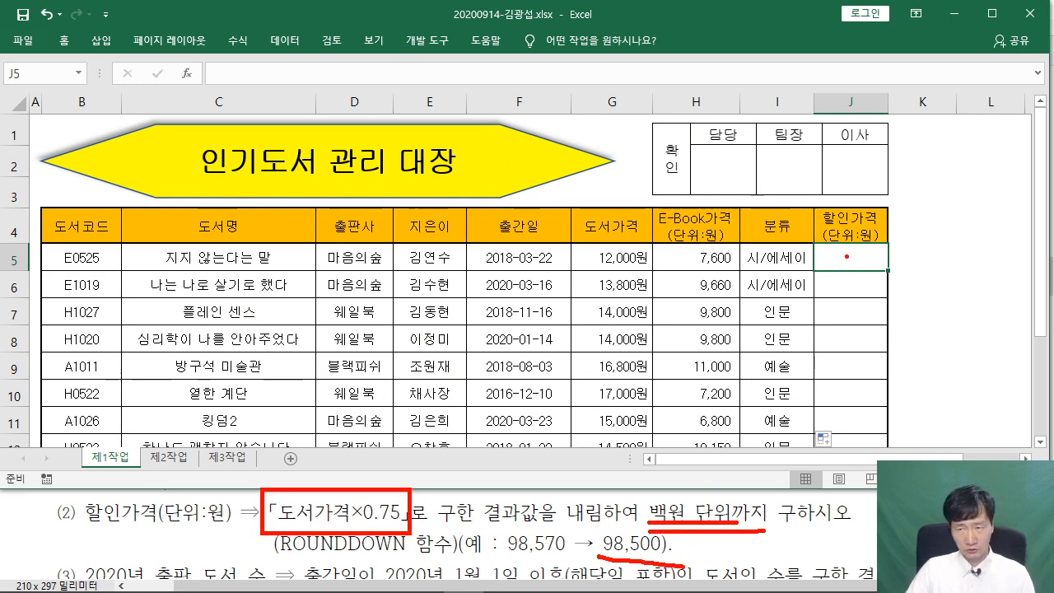
key("Escape")
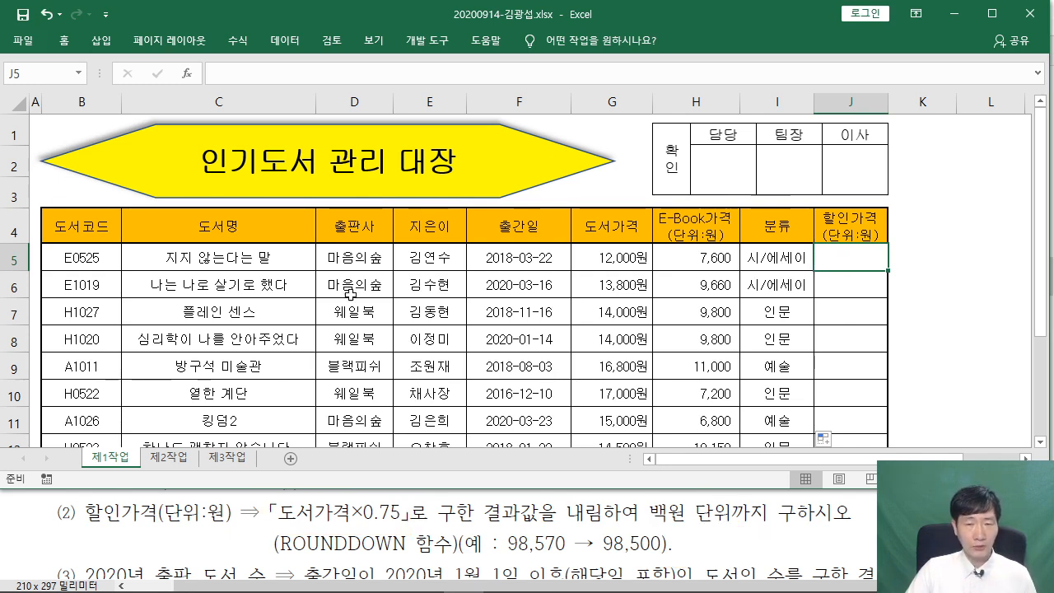
Start inserting a function in J5 and search for ROUNDDOWN
left_click(187, 73)
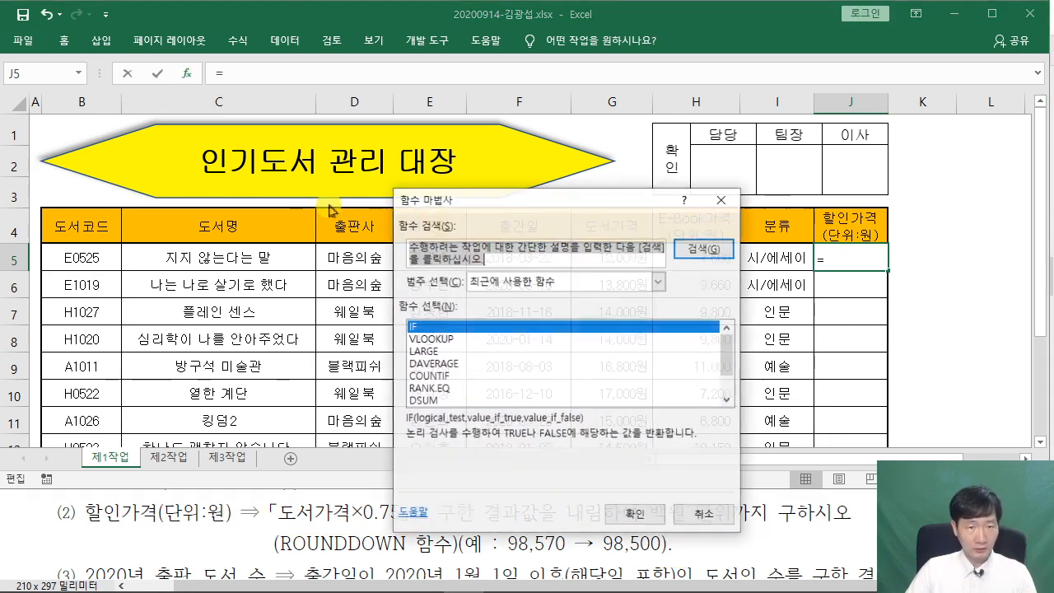
type("ㄱ")
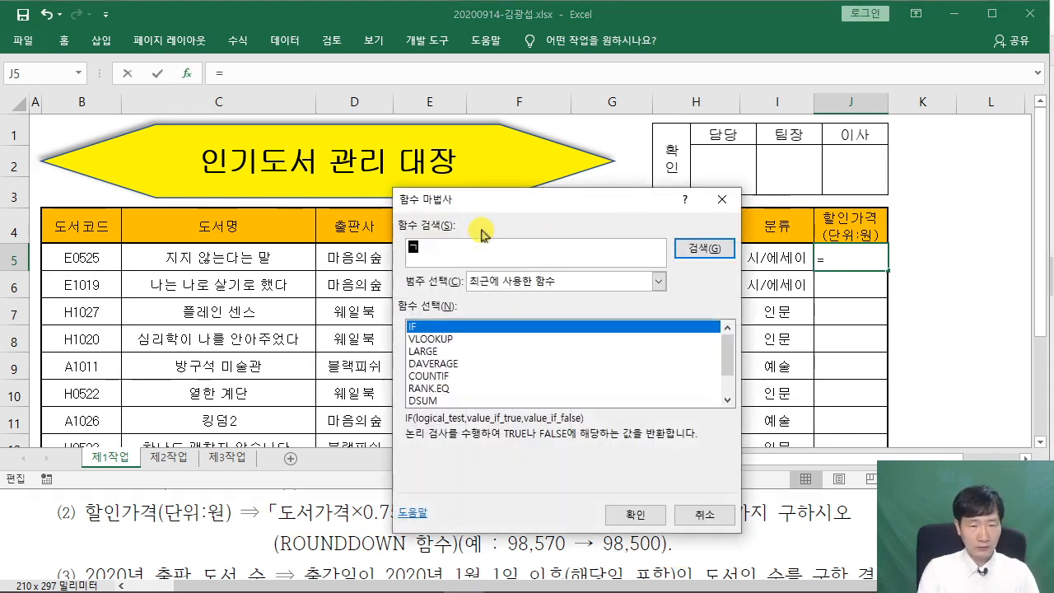
type("OUNDDOWN")
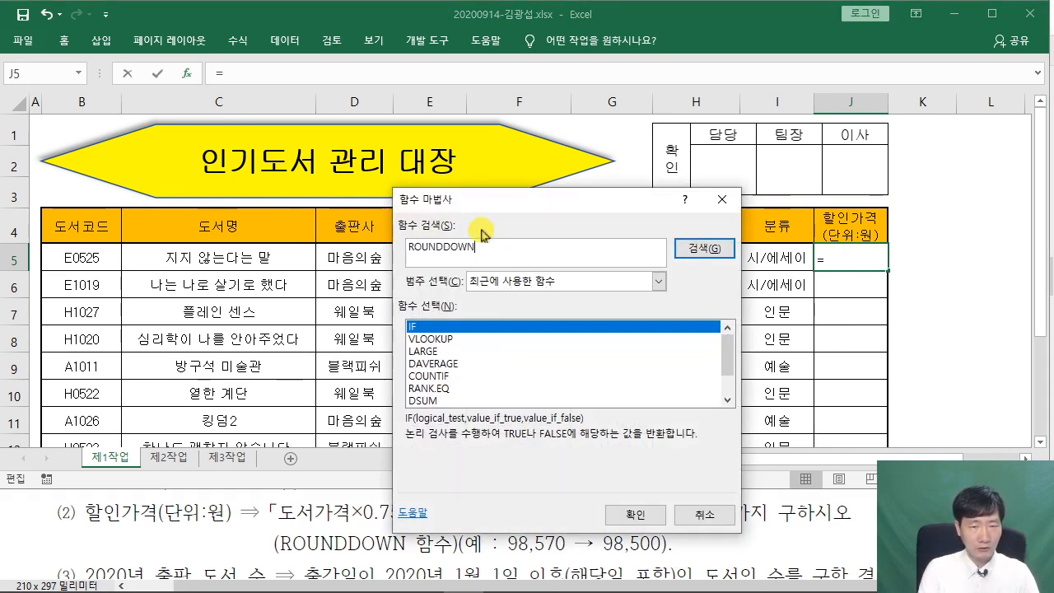
key("Return")
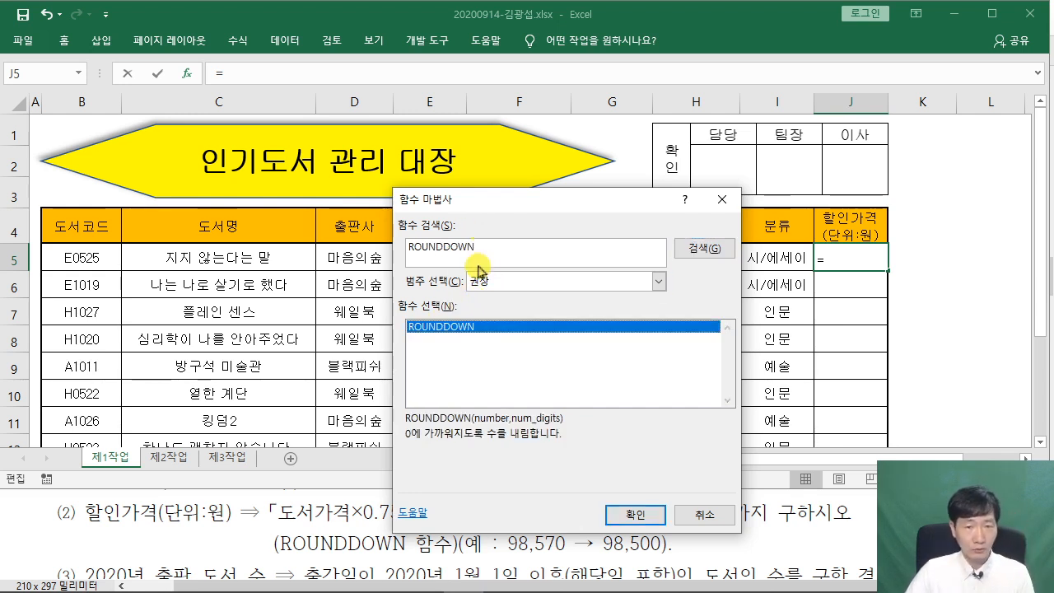
Search the function wizard for ROUND and insert the ROUNDDOWN function in J5
left_click_drag(444, 249, 513, 247)
key("BackSpace")
key("Return")
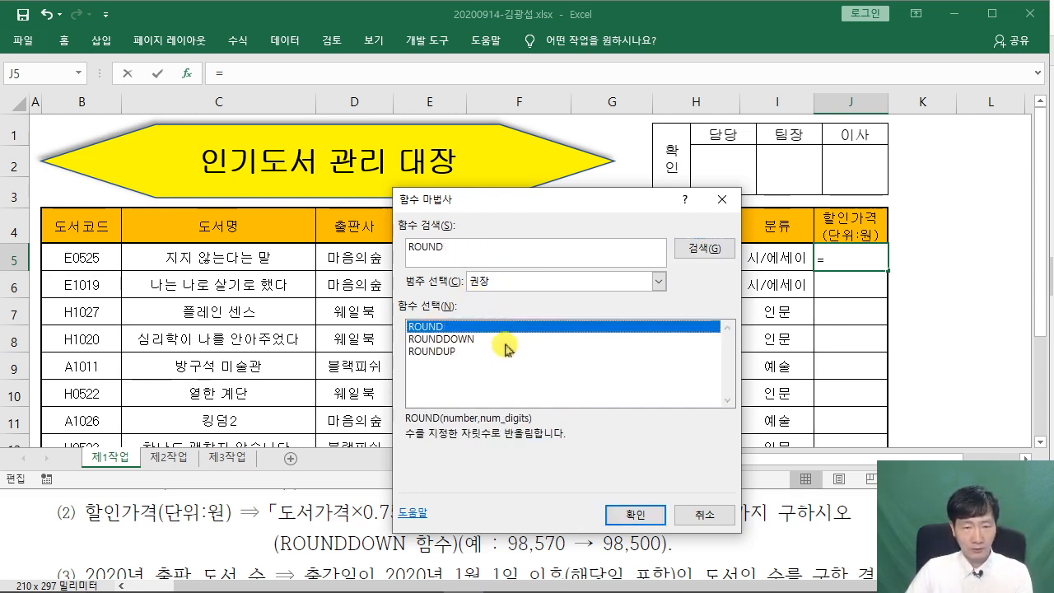
left_click(461, 339)
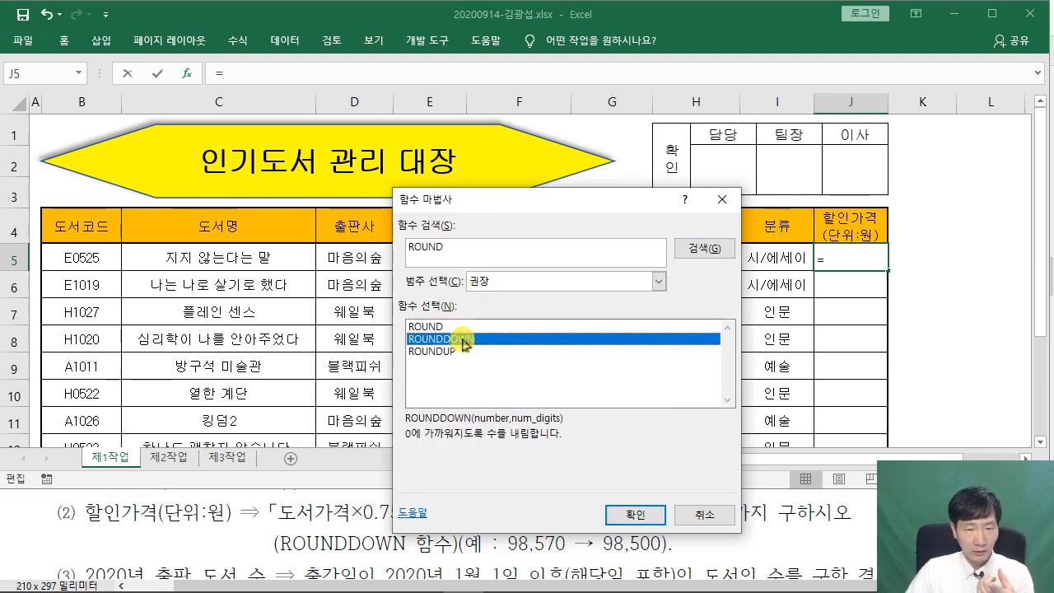
left_click(646, 521)
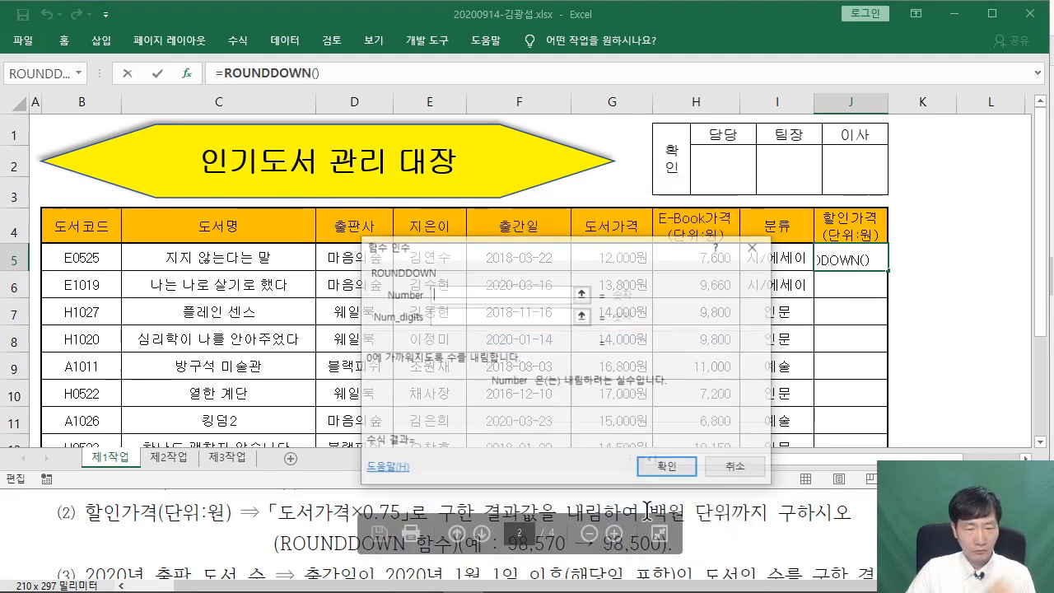
Enter G5, the first book's 도서가격, as the Number argument of ROUNDDOWN, keeping the price column uncovered
left_click_drag(513, 244, 521, 119)
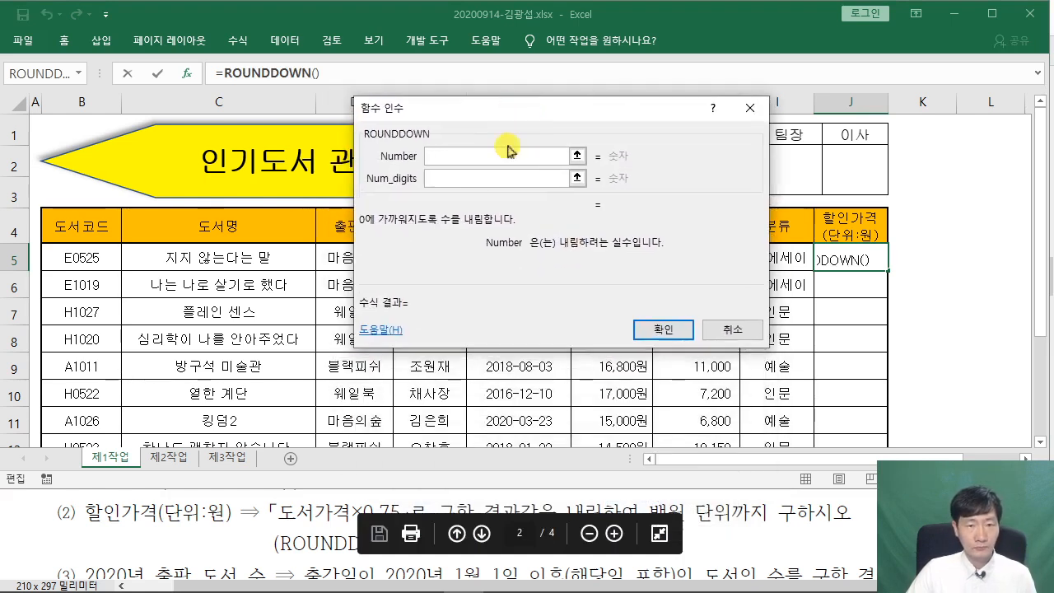
key("Tab")
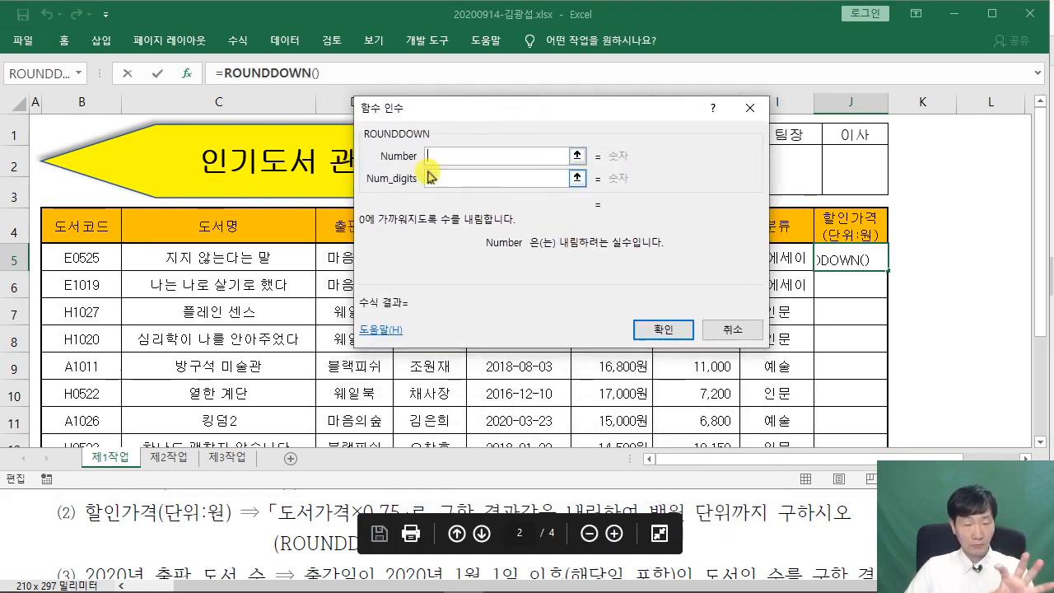
left_click(435, 161)
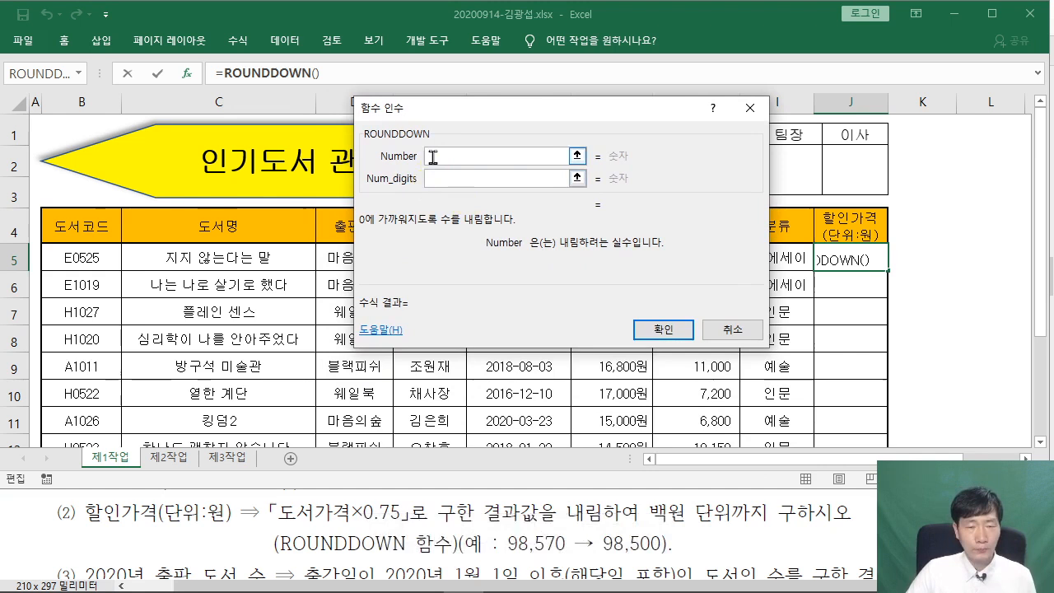
left_click_drag(469, 113, 557, 360)
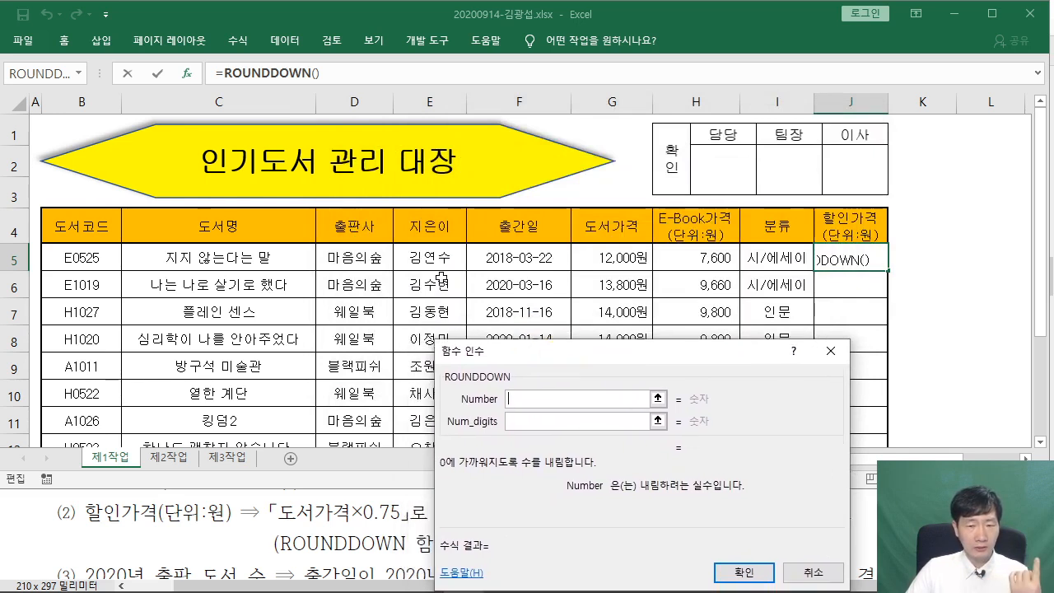
left_click(632, 257)
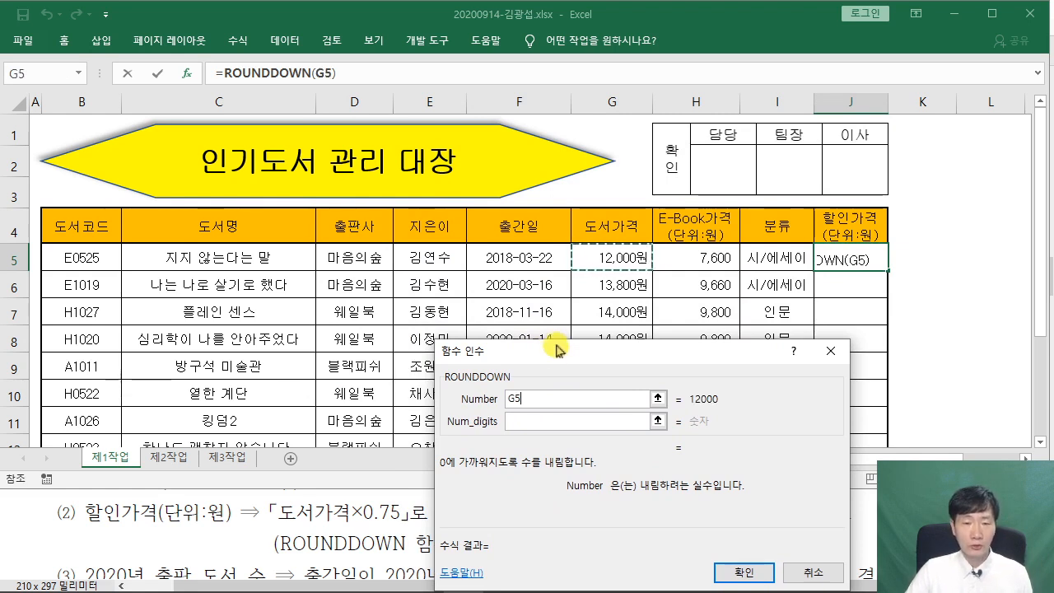
left_click_drag(351, 520, 399, 523)
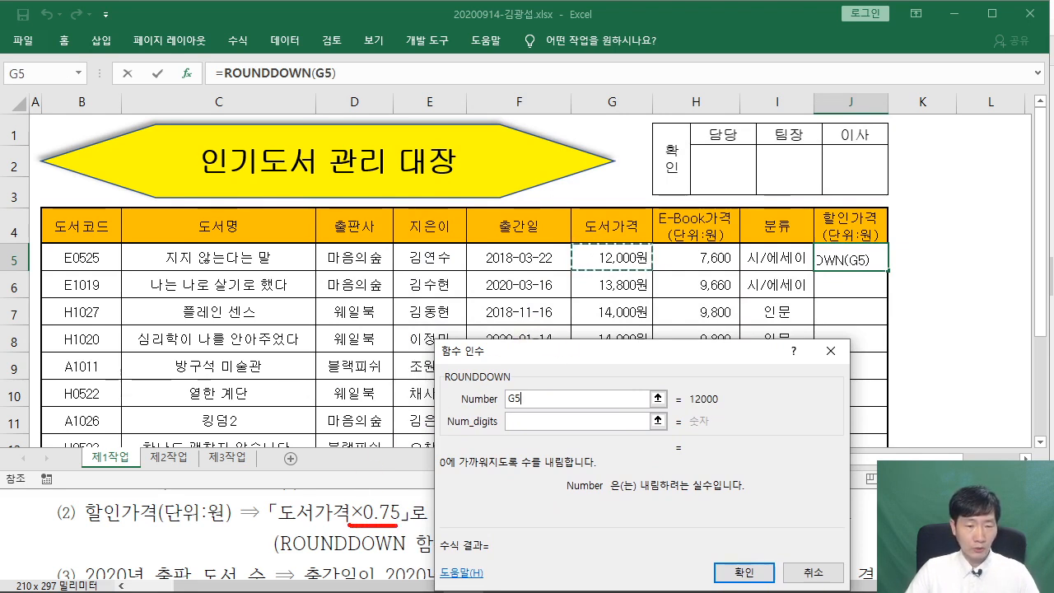
left_click_drag(375, 85, 331, 152)
left_click_drag(327, 99, 398, 160)
left_click_drag(606, 84, 563, 126)
left_click_drag(553, 84, 610, 131)
left_click_drag(585, 58, 582, 150)
left_click_drag(542, 99, 608, 87)
mouse_move(562, 50)
left_mouse_down()
mouse_move(619, 148)
mouse_move(572, 40)
left_mouse_up()
key("Escape")
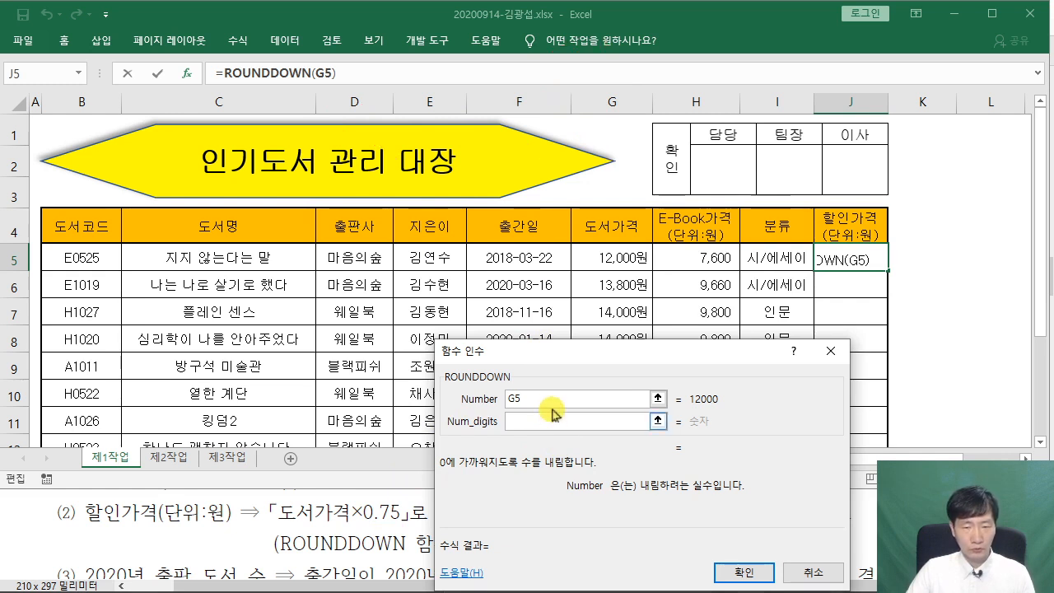
Complete the Number argument as G5*0.75 and go to the Num_digits argument
type("*")
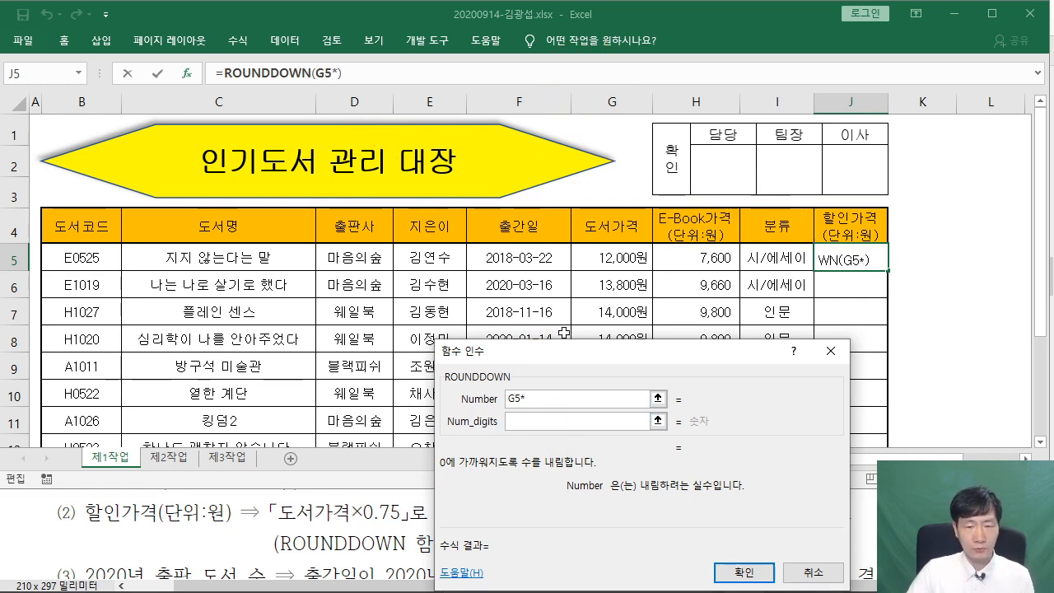
type("0.75")
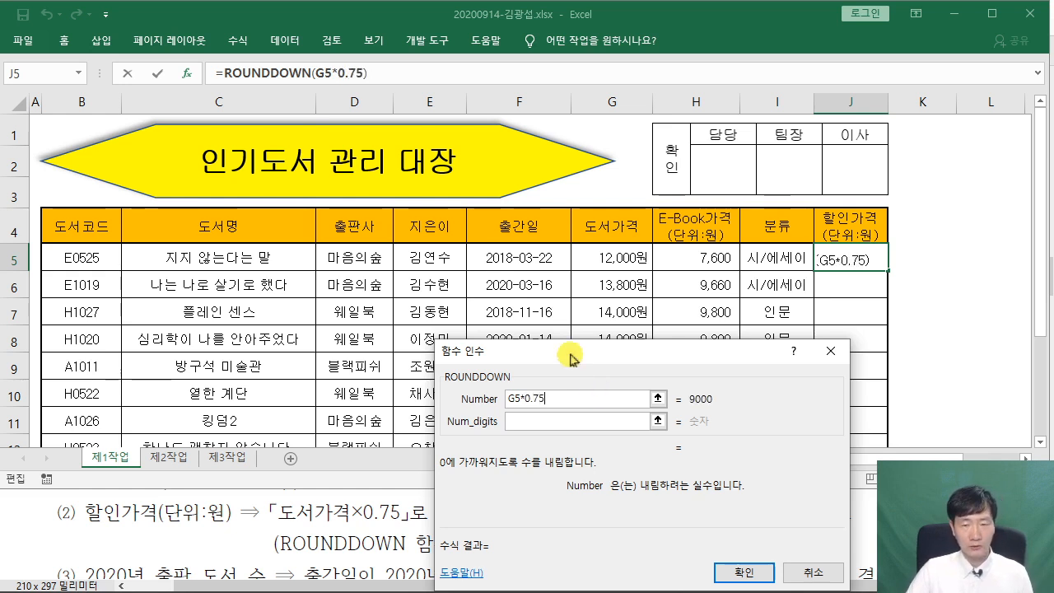
left_click_drag(574, 359, 482, 265)
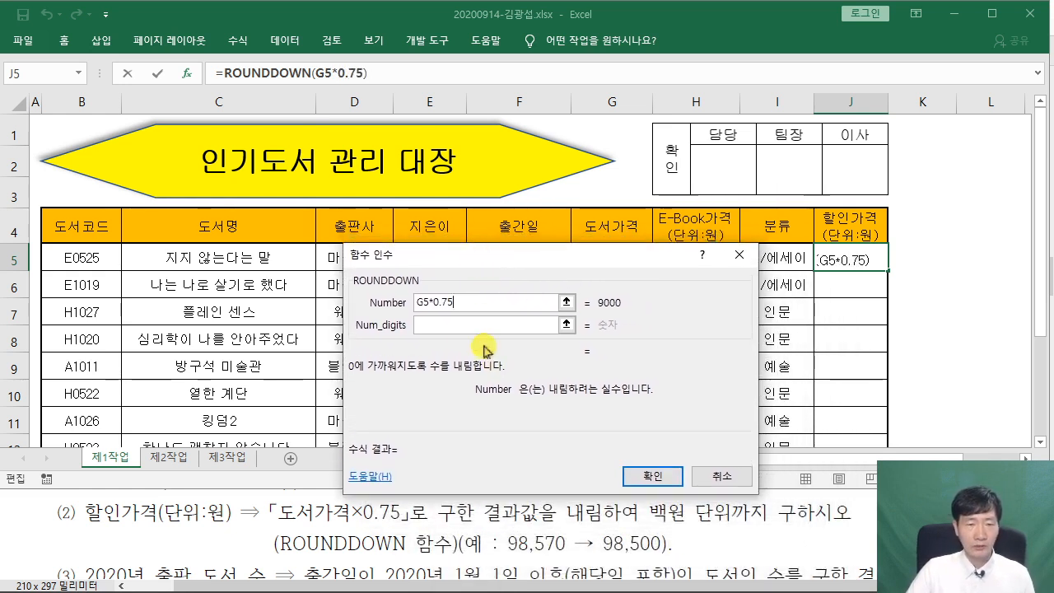
left_click(442, 327)
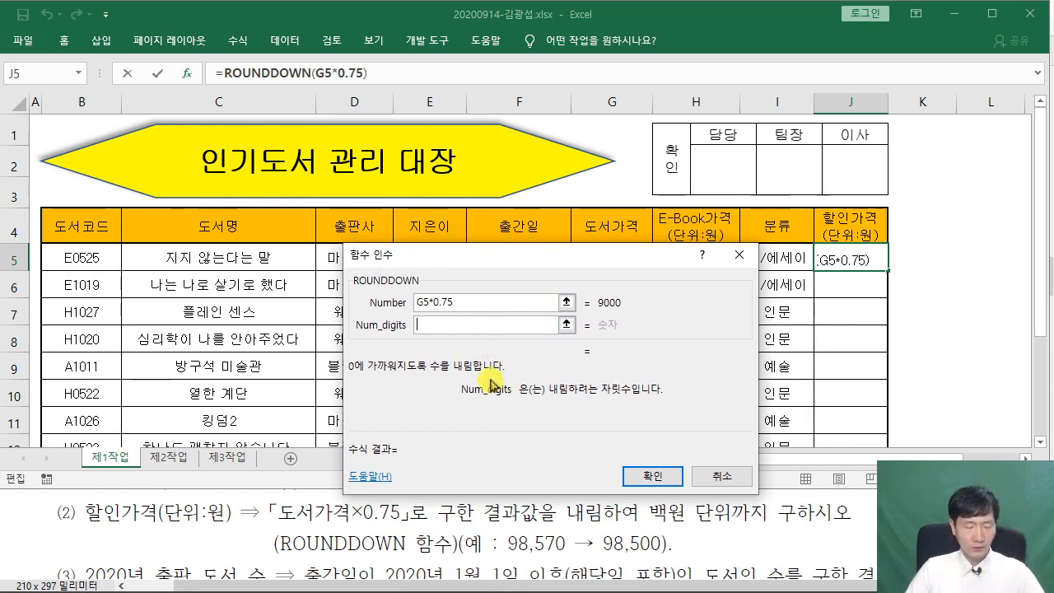
left_click_drag(391, 75, 391, 123)
mouse_move(444, 76)
left_mouse_down()
mouse_move(476, 98)
mouse_move(473, 146)
left_mouse_up()
mouse_move(497, 82)
left_mouse_down()
mouse_move(523, 117)
mouse_move(549, 125)
left_mouse_up()
left_click_drag(550, 102, 558, 132)
left_click_drag(580, 62, 586, 87)
mouse_move(567, 99)
left_mouse_down()
mouse_move(618, 100)
mouse_move(607, 157)
left_mouse_up()
left_click_drag(602, 136, 612, 152)
left_click_drag(710, 70, 707, 67)
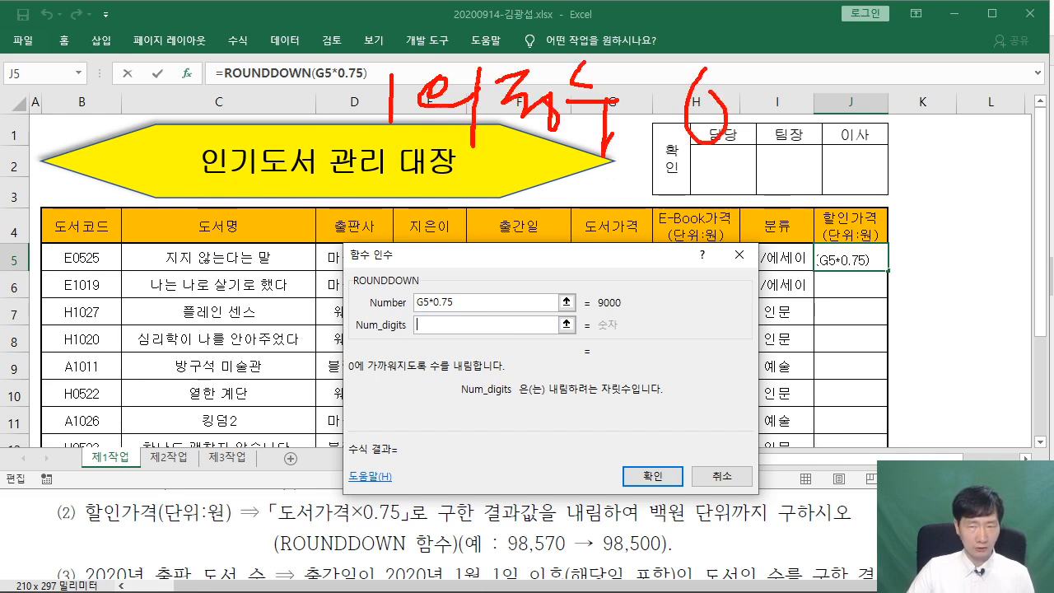
left_click_drag(377, 165, 351, 243)
mouse_move(409, 176)
left_mouse_down()
mouse_move(407, 228)
mouse_move(412, 204)
left_mouse_up()
mouse_move(506, 173)
left_mouse_down()
mouse_move(499, 201)
mouse_move(528, 194)
left_mouse_up()
left_click_drag(519, 180, 526, 213)
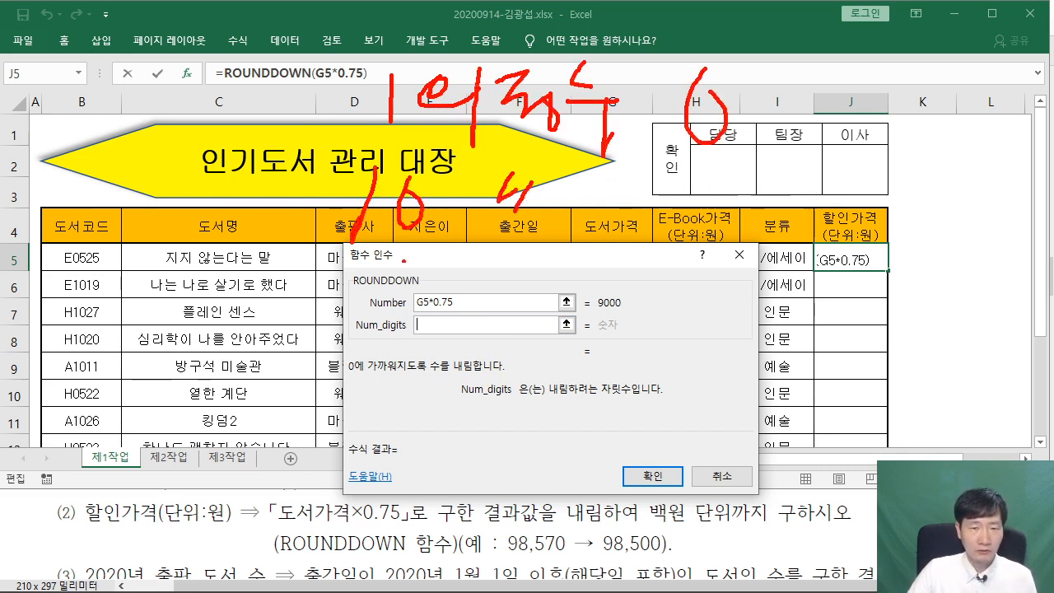
mouse_move(657, 194)
left_mouse_down()
mouse_move(697, 194)
mouse_move(714, 247)
left_mouse_up()
left_click_drag(329, 245, 321, 307)
mouse_move(360, 262)
left_mouse_down()
mouse_move(392, 287)
mouse_move(457, 264)
left_mouse_up()
left_click_drag(525, 257, 539, 275)
left_click_drag(562, 262, 547, 284)
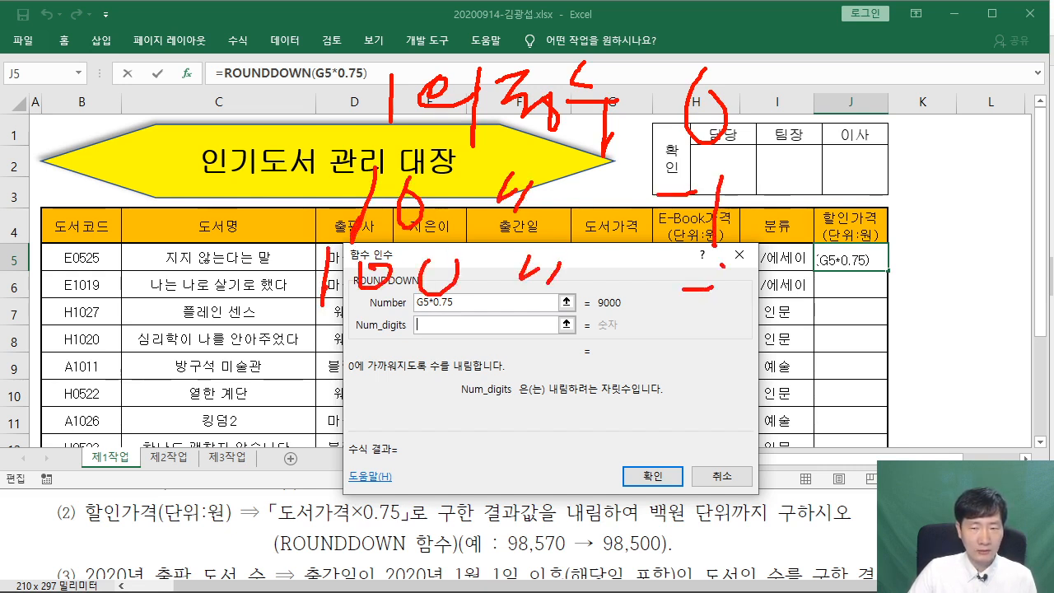
left_click_drag(720, 265, 769, 316)
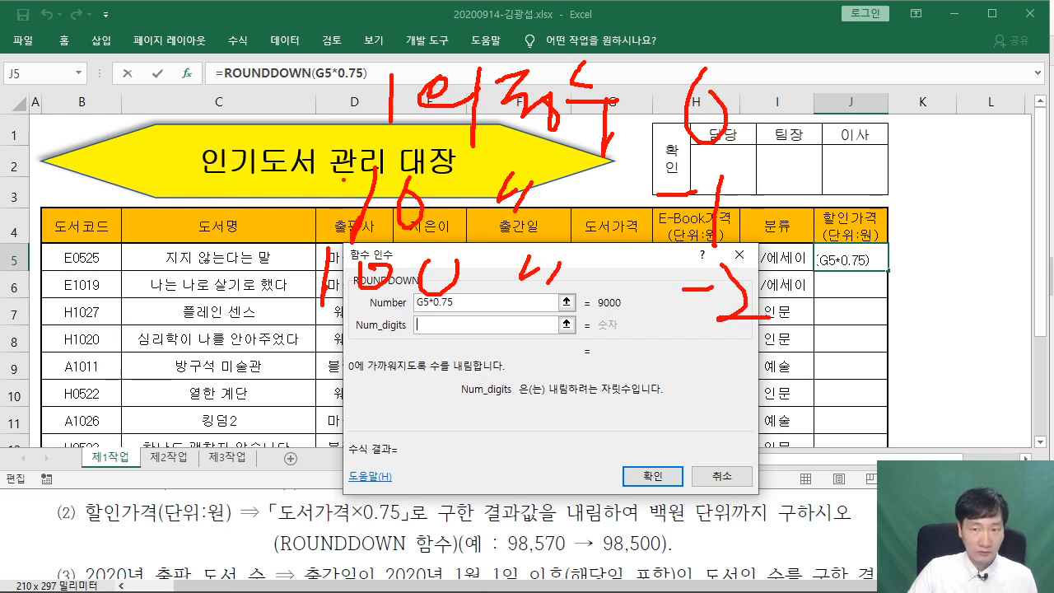
mouse_move(333, 165)
left_mouse_down()
mouse_move(382, 234)
mouse_move(346, 156)
left_mouse_up()
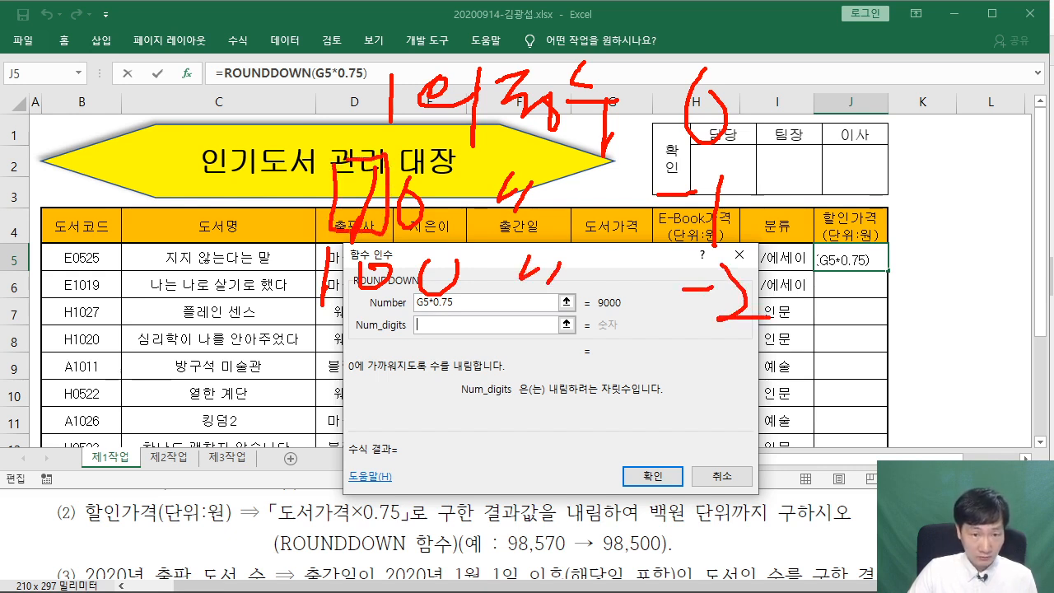
mouse_move(685, 226)
left_mouse_down()
mouse_move(656, 198)
mouse_move(710, 237)
left_mouse_up()
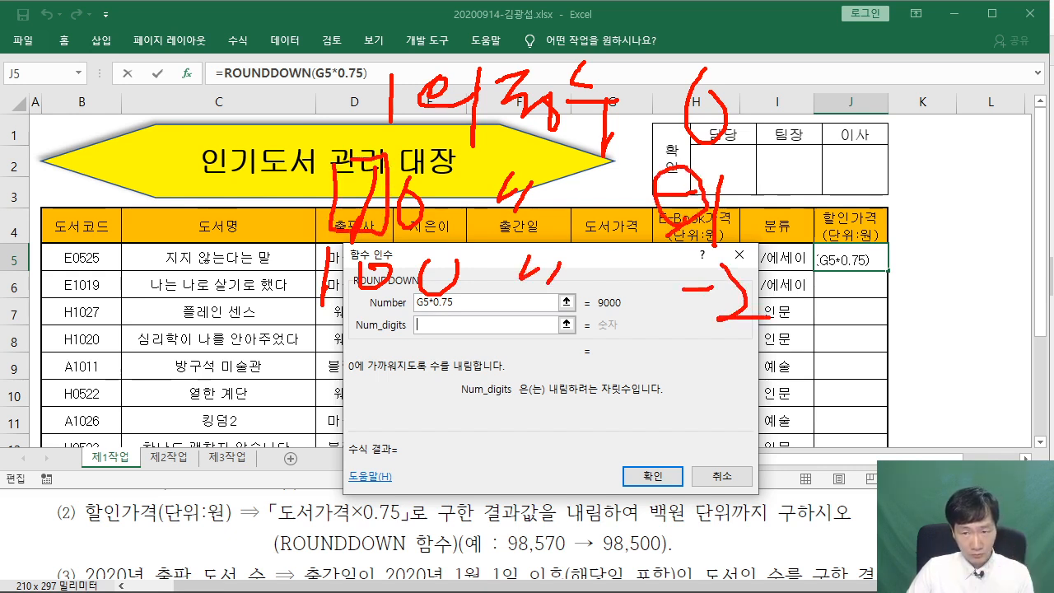
left_click_drag(425, 260, 453, 277)
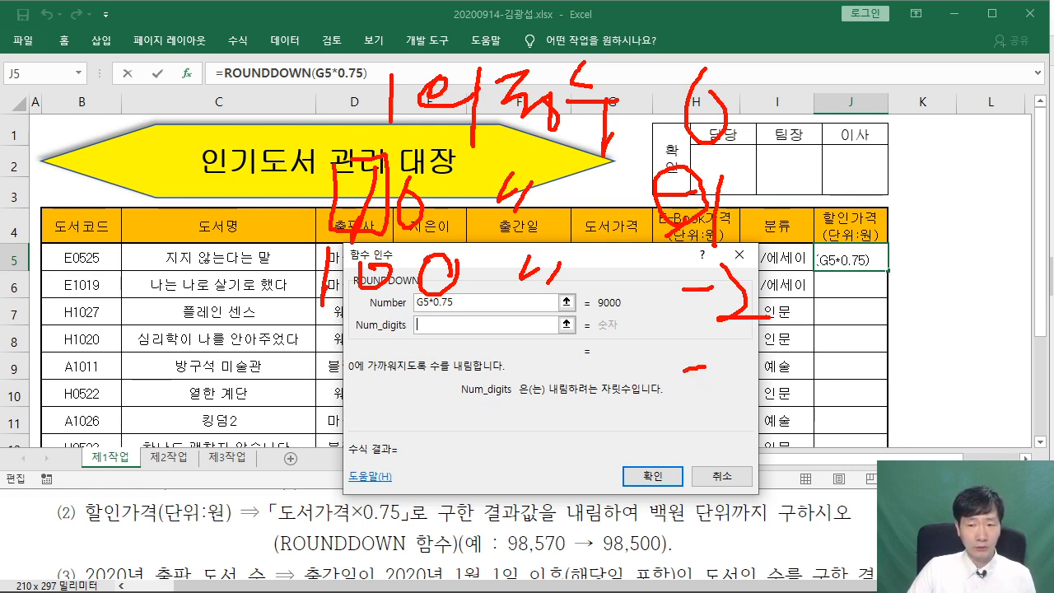
mouse_move(743, 361)
left_mouse_down()
mouse_move(717, 419)
mouse_move(767, 418)
left_mouse_up()
left_click_drag(726, 334, 728, 357)
key("Escape")
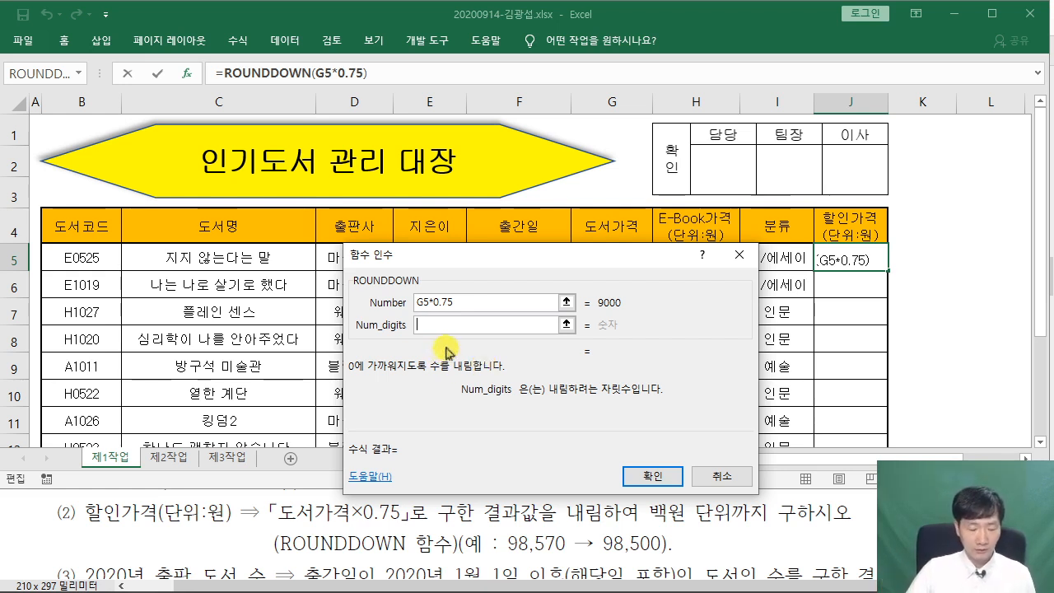
Finish the J5 formula with Num_digits -2 and fill it down through J12 without formatting
type("-2")
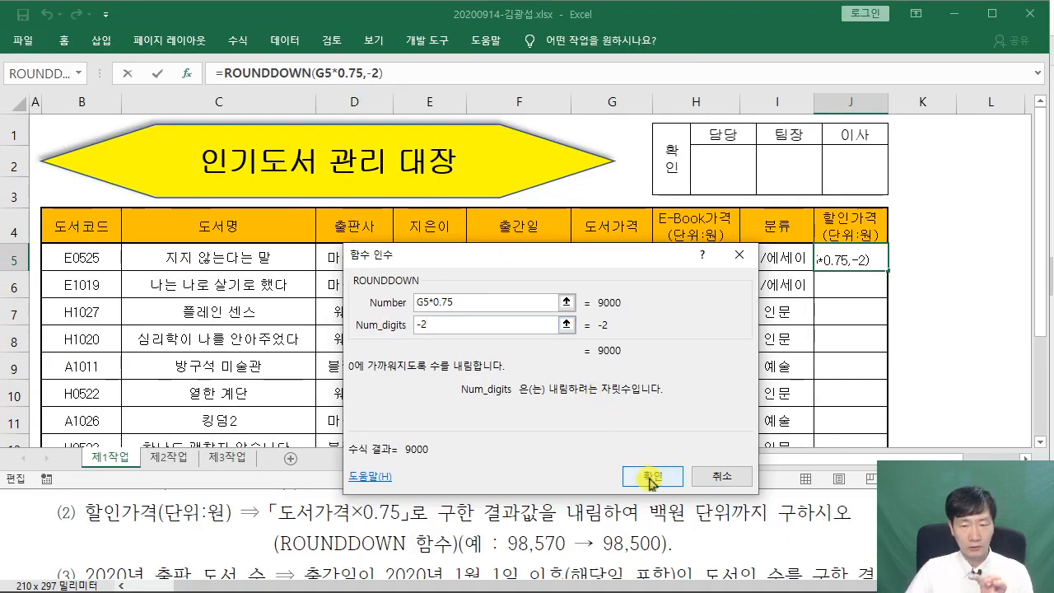
left_click(651, 478)
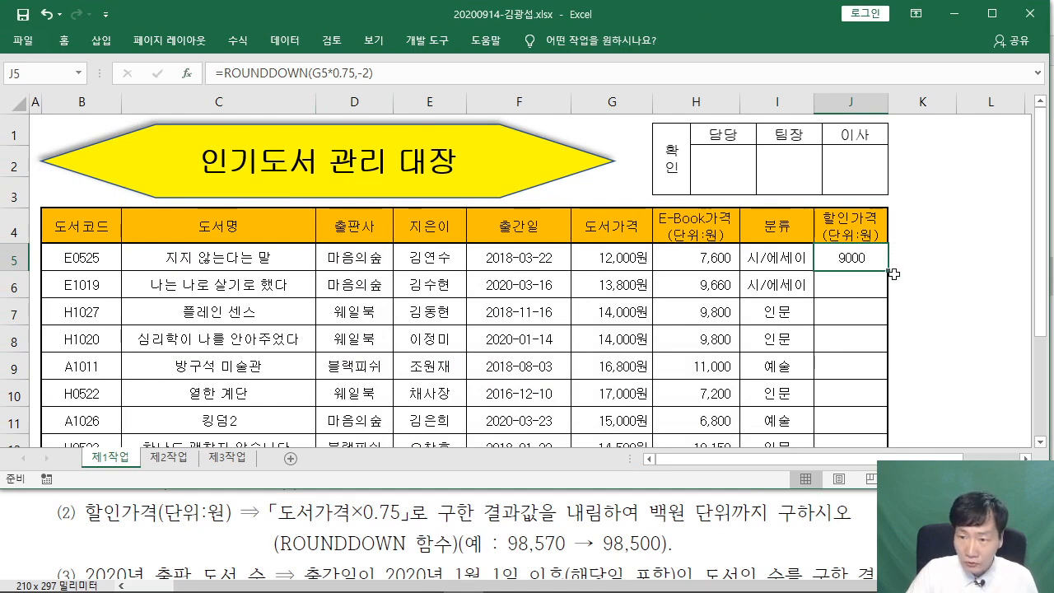
left_click_drag(888, 271, 884, 364)
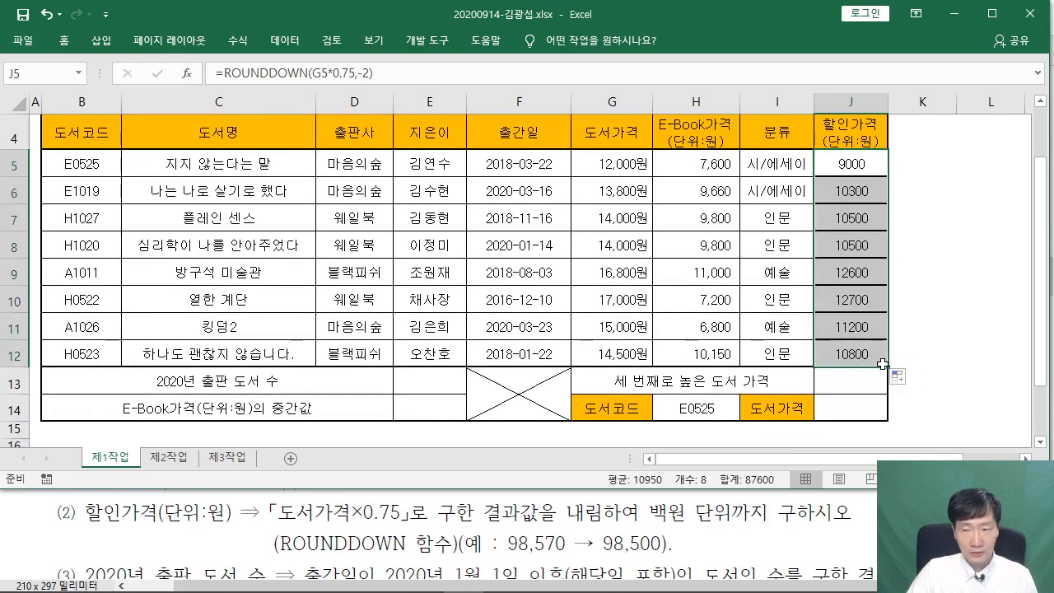
left_click(901, 378)
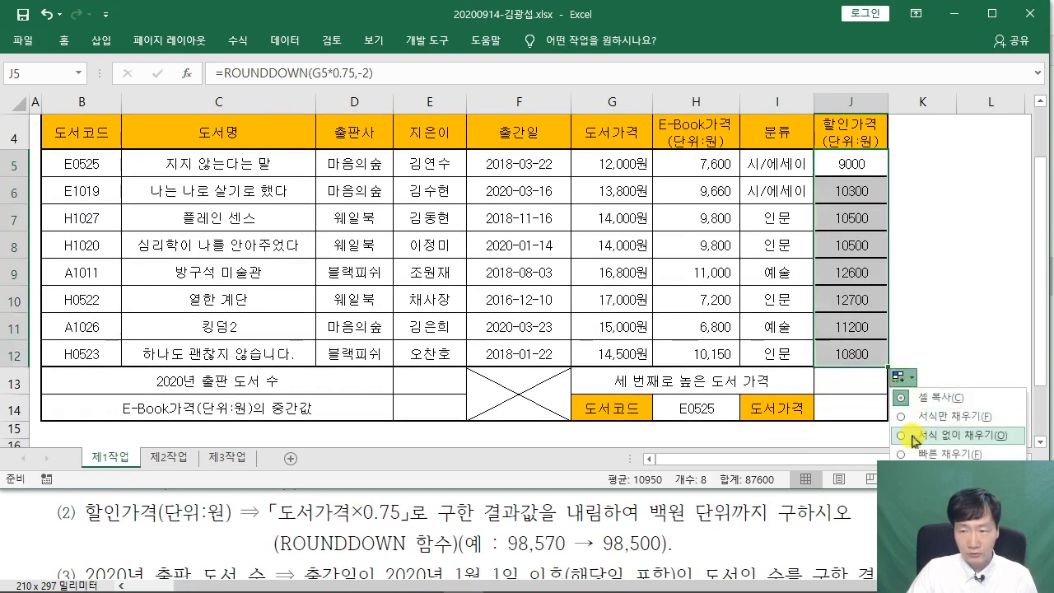
left_click(918, 435)
left_click(949, 351)
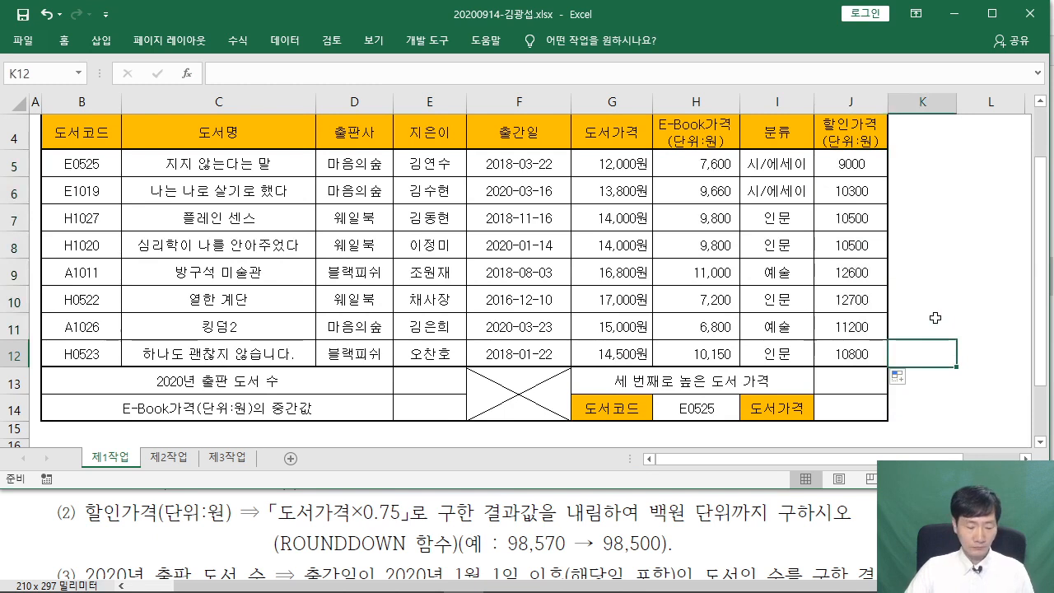
left_click_drag(587, 557, 668, 554)
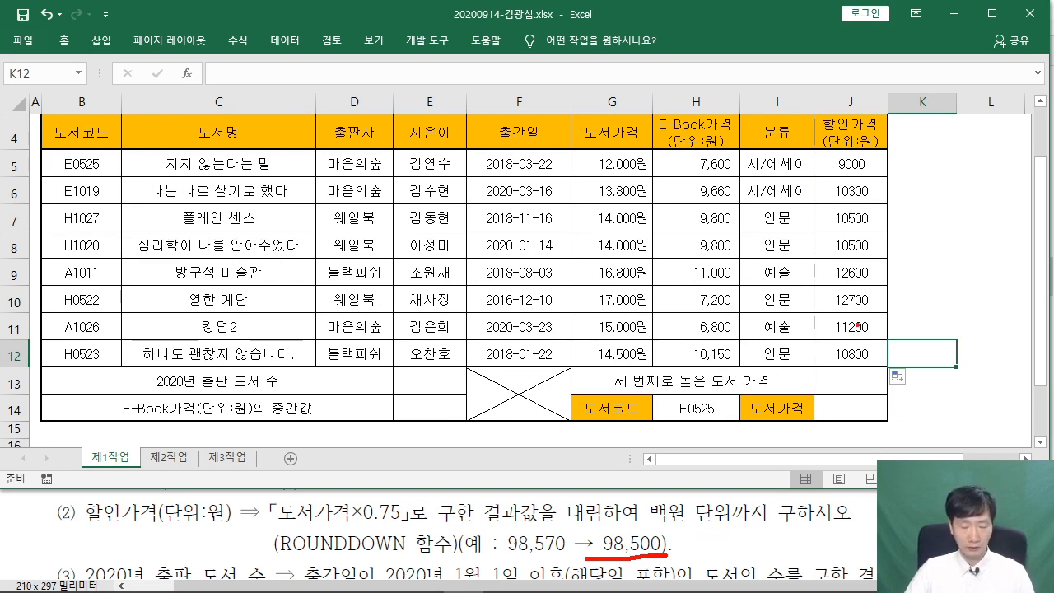
key("Escape")
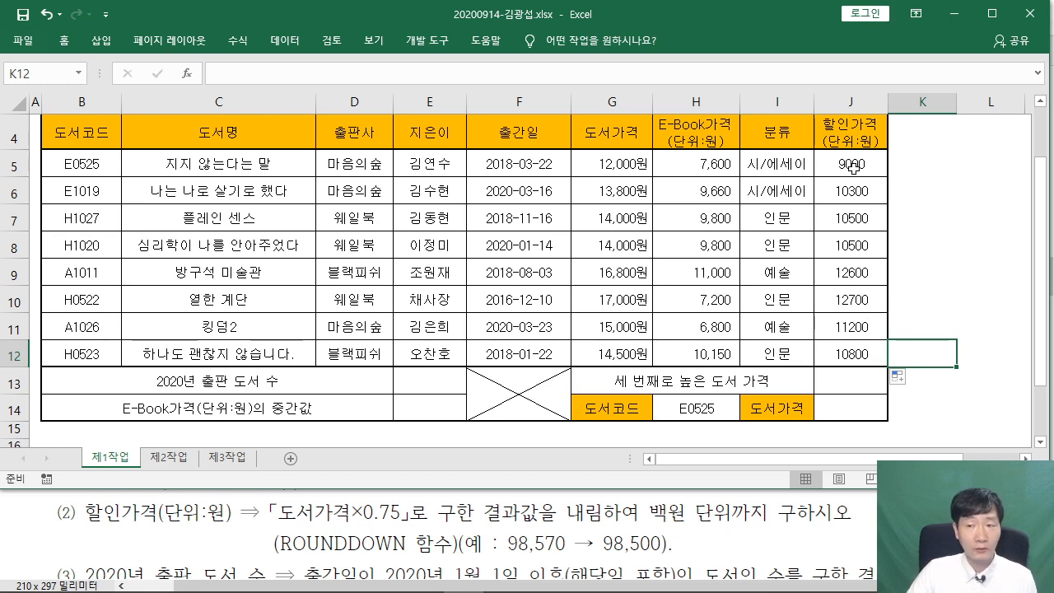
left_click_drag(853, 166, 863, 356)
left_click(942, 316)
left_click(852, 171)
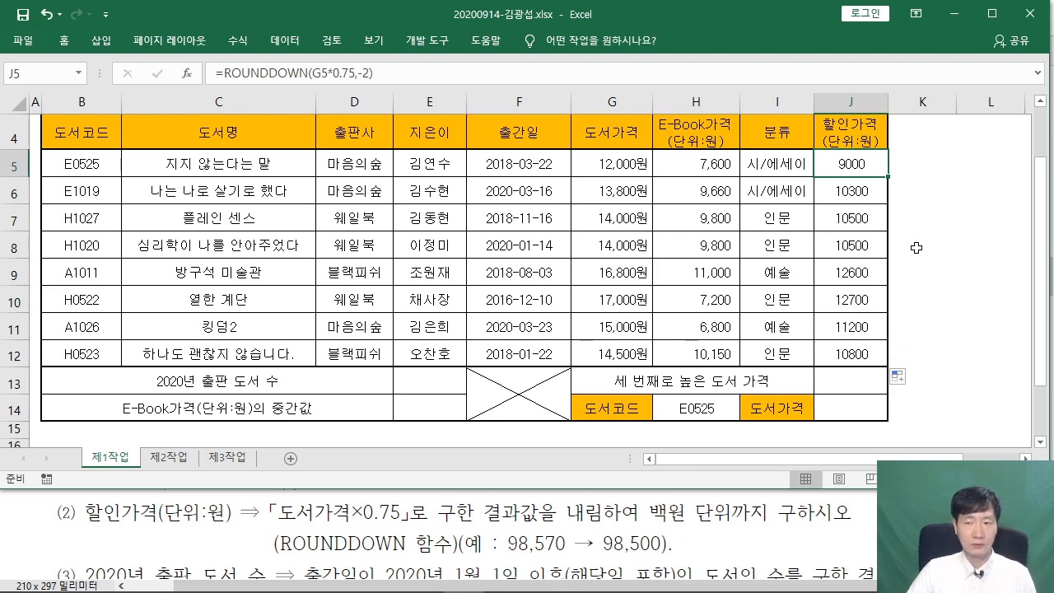
left_click(261, 536)
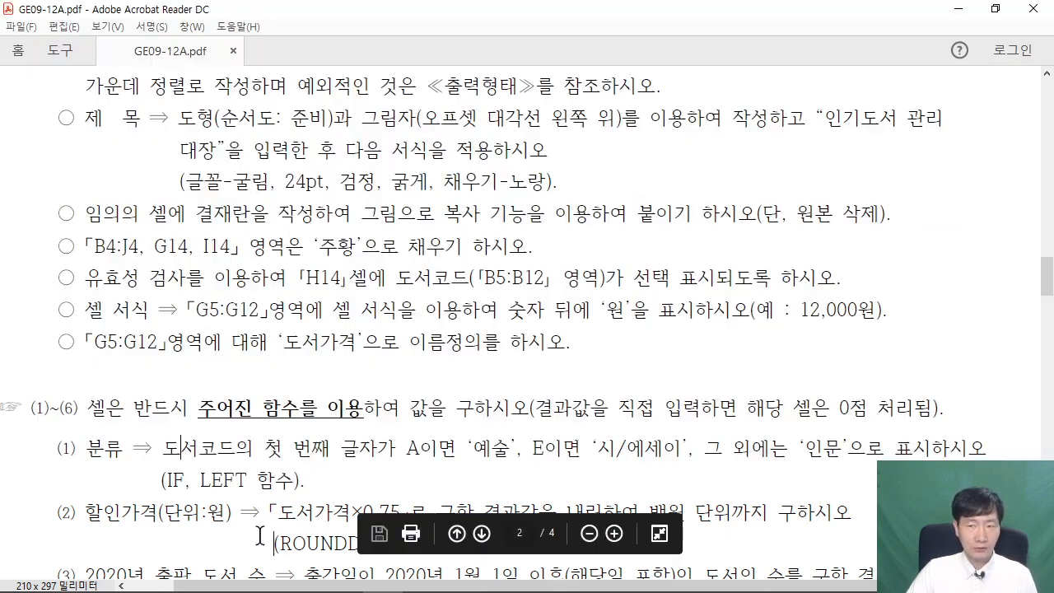
left_click(464, 577)
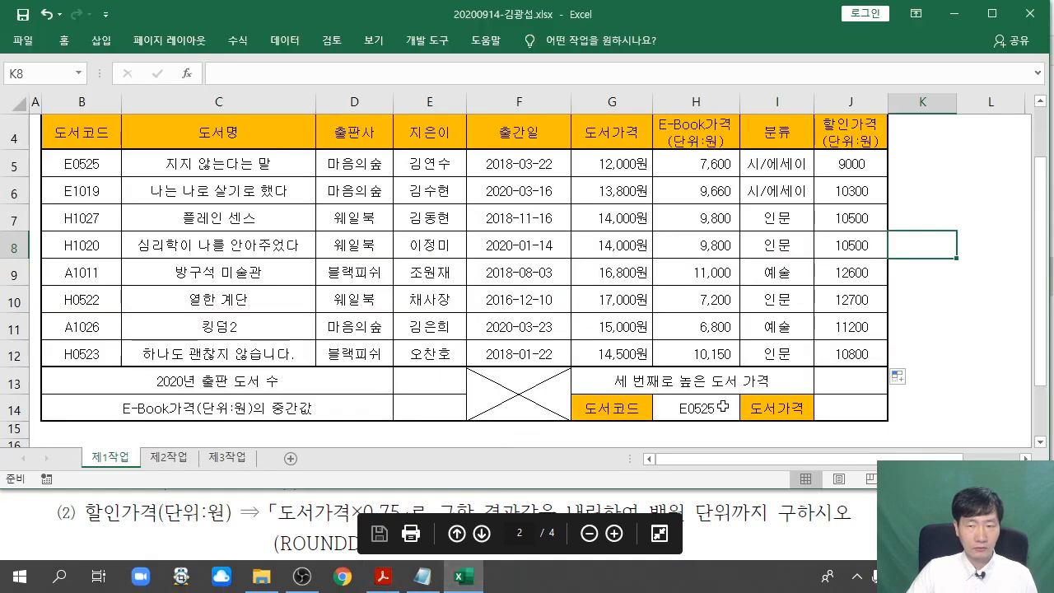
left_click(851, 164)
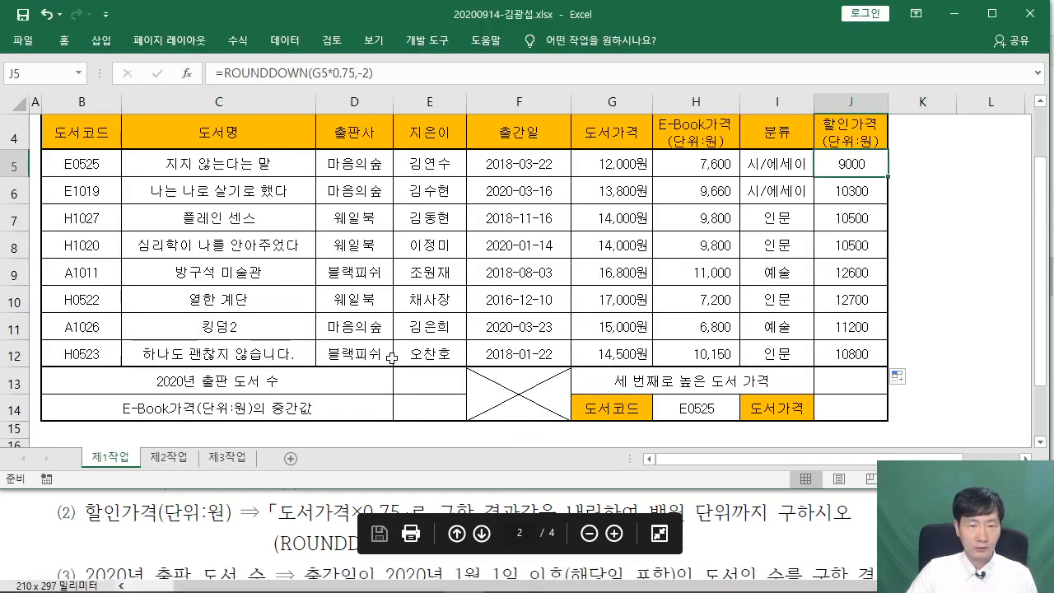
Switch to the Acrobat Reader exam PDF and bring requirement (3) on 2020년 출판 도서 수 into view
left_click(275, 543)
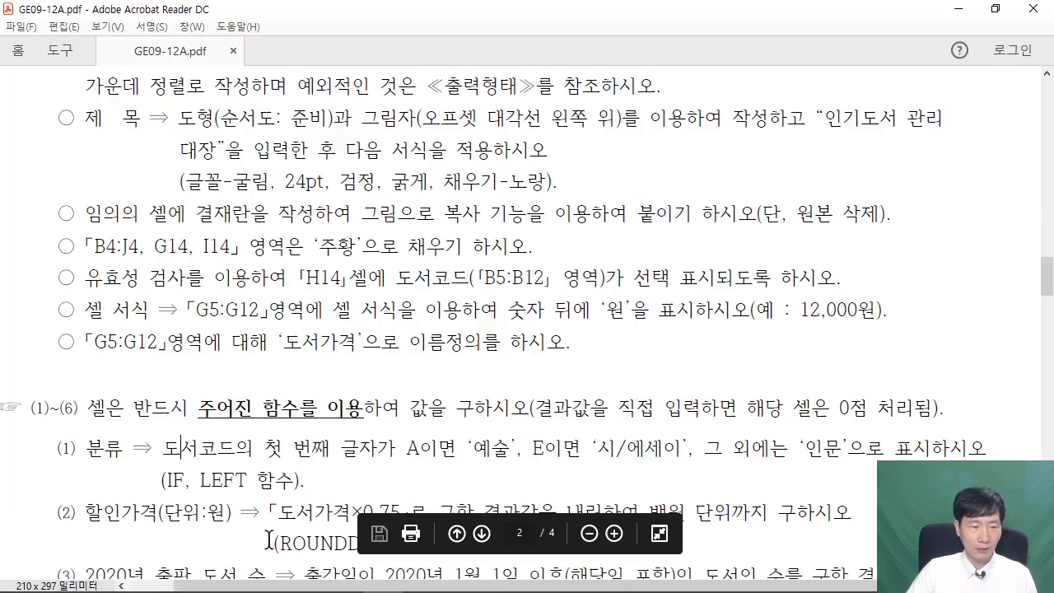
scroll(270, 540, "down", 1)
scroll(270, 540, "down", 1)
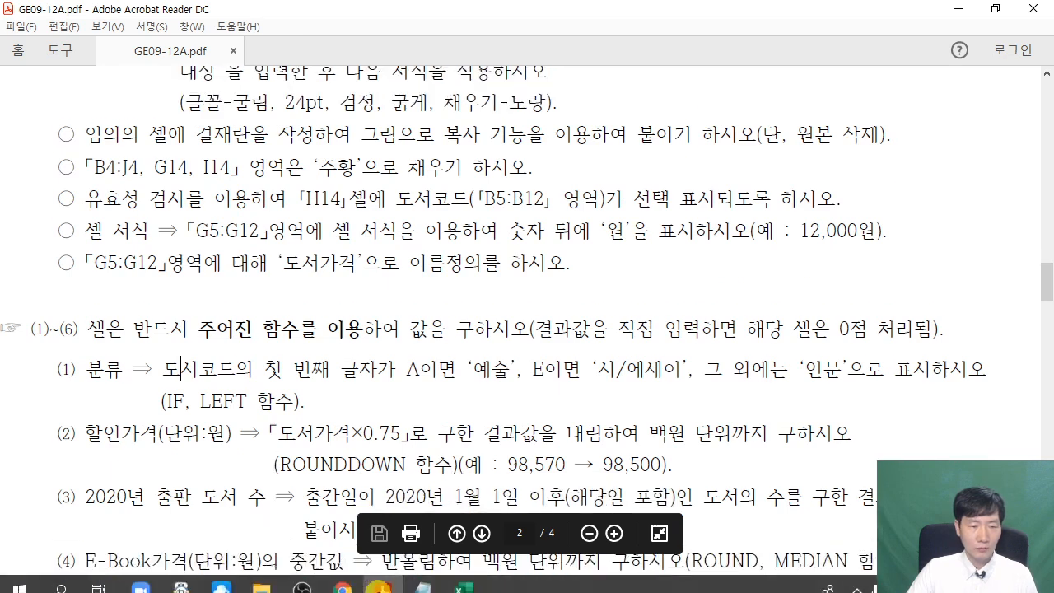
Switch to the Excel workbook and read requirement (3)'s COUNTIF, & operator and 1권 example in the exam PDF
left_click(461, 583)
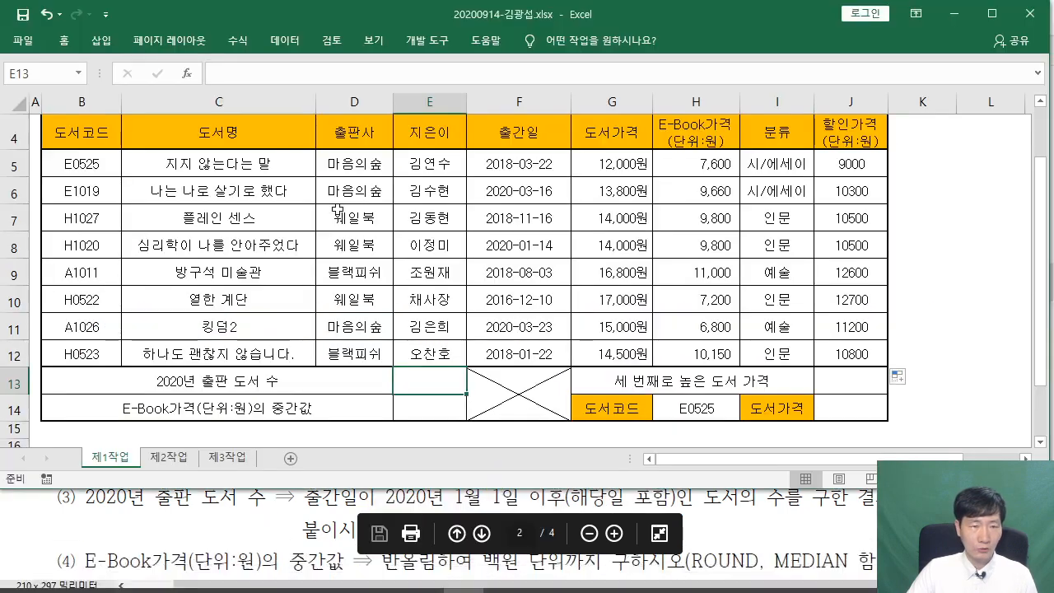
scroll(341, 218, "down", 1)
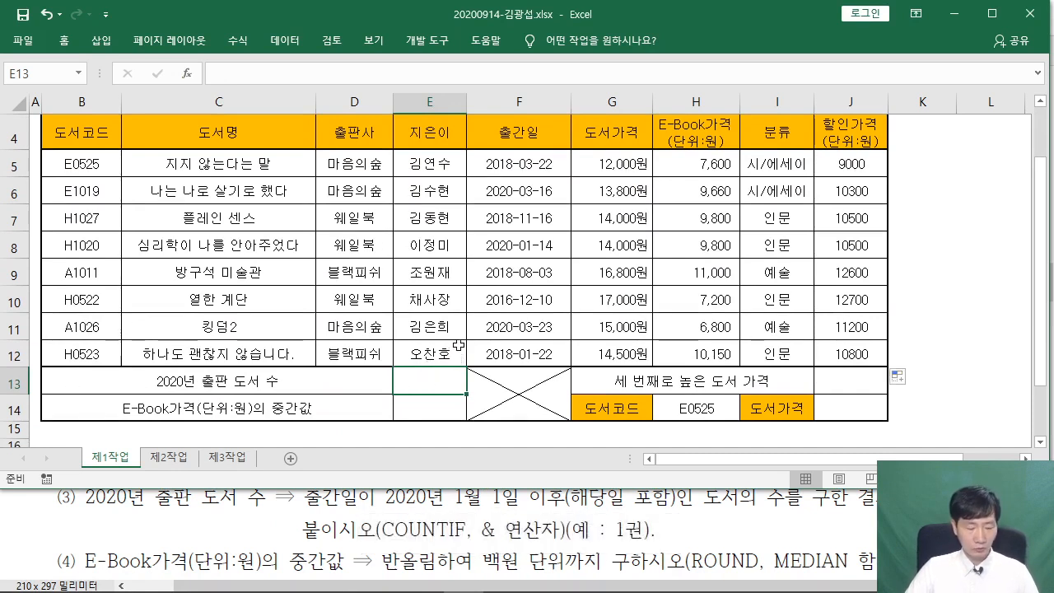
left_click_drag(374, 515, 469, 547)
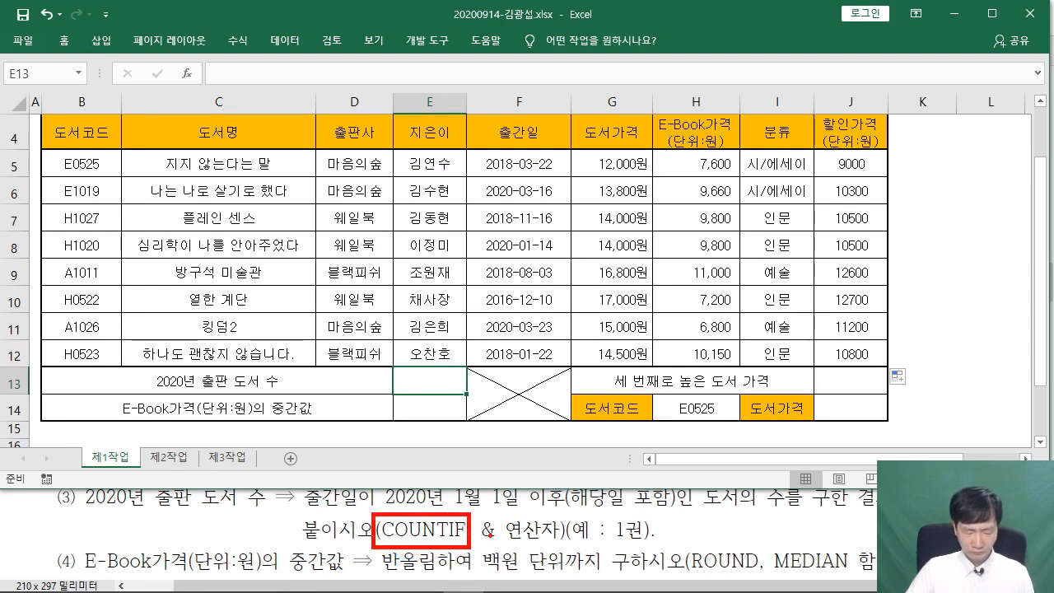
left_click_drag(481, 545, 563, 539)
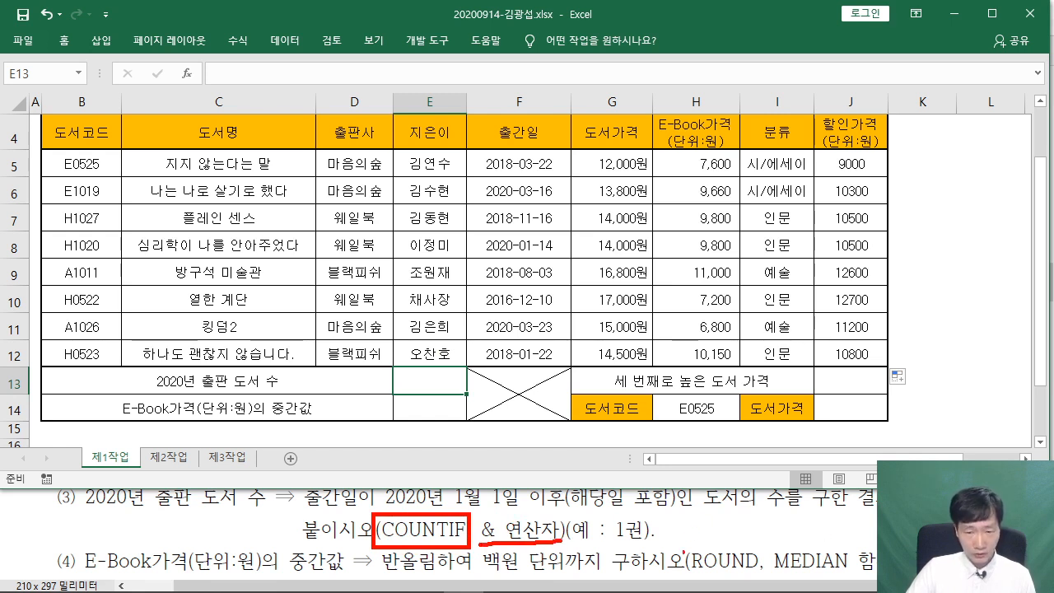
left_click_drag(591, 550, 649, 546)
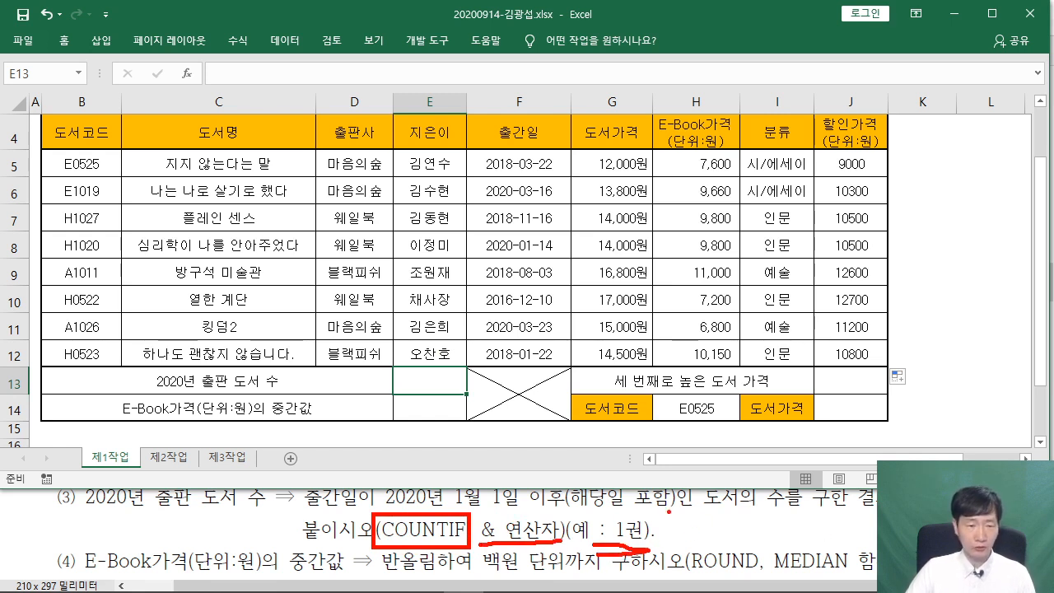
key("Escape")
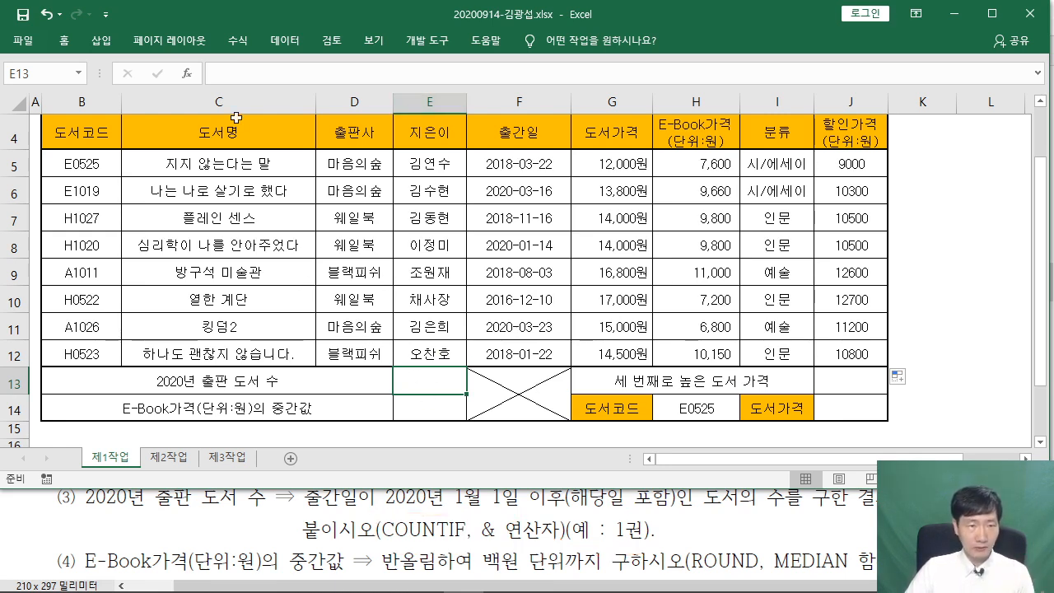
Find the COUNTIF function for cell E13 and open its arguments
left_click(186, 74)
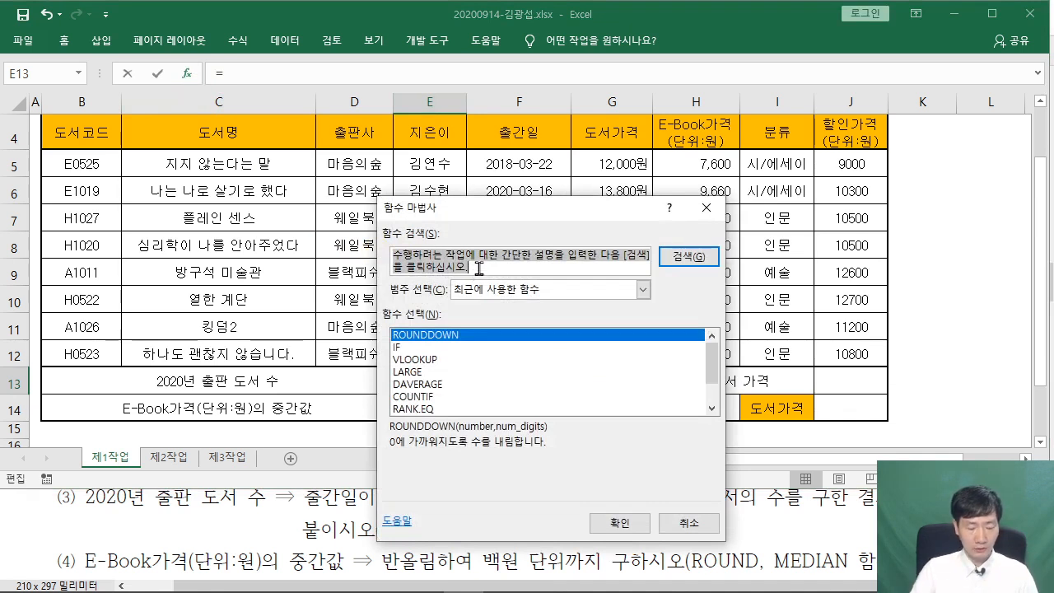
type("C")
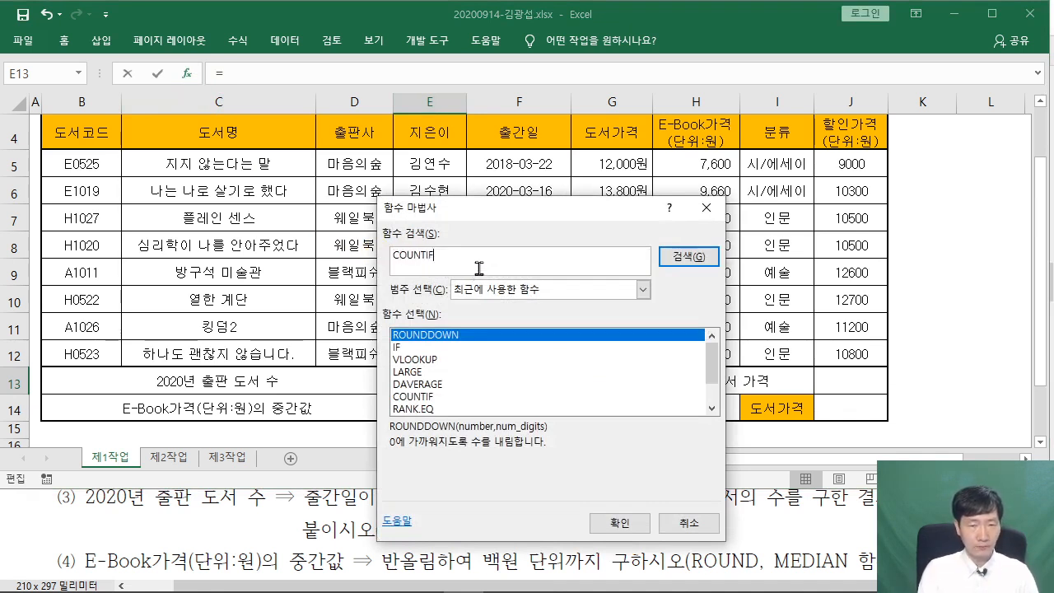
type("OUNTIF")
key("Return")
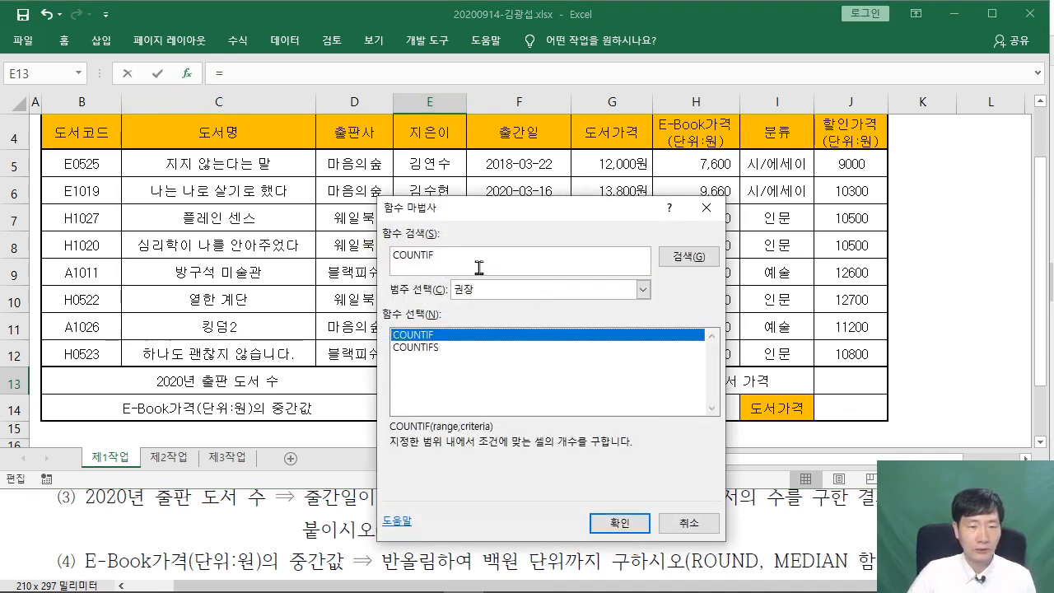
left_click(613, 522)
Set COUNTIF's Range argument to the 출간일 cells F5:F12, keeping the date column uncovered
left_click_drag(481, 262, 508, 109)
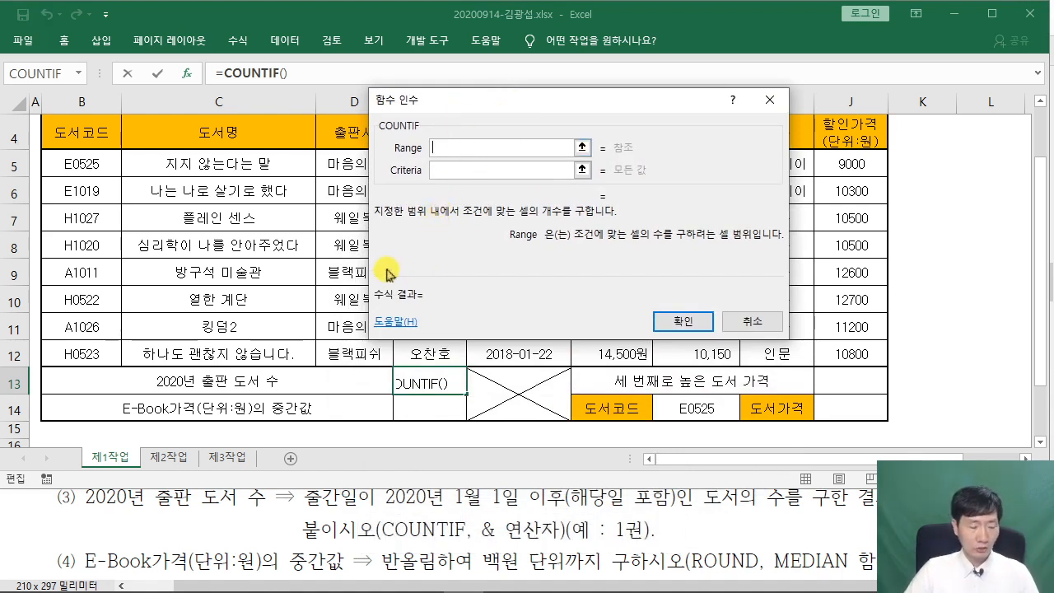
left_click_drag(63, 520, 269, 525)
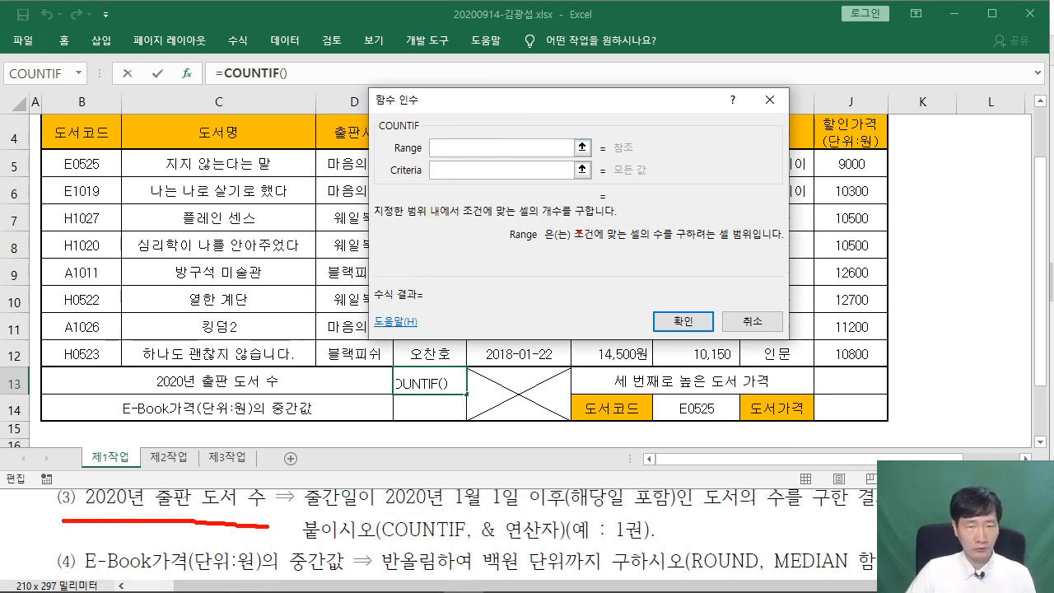
mouse_move(458, 100)
left_mouse_down()
mouse_move(663, 141)
mouse_move(797, 234)
mouse_move(680, 134)
left_mouse_up()
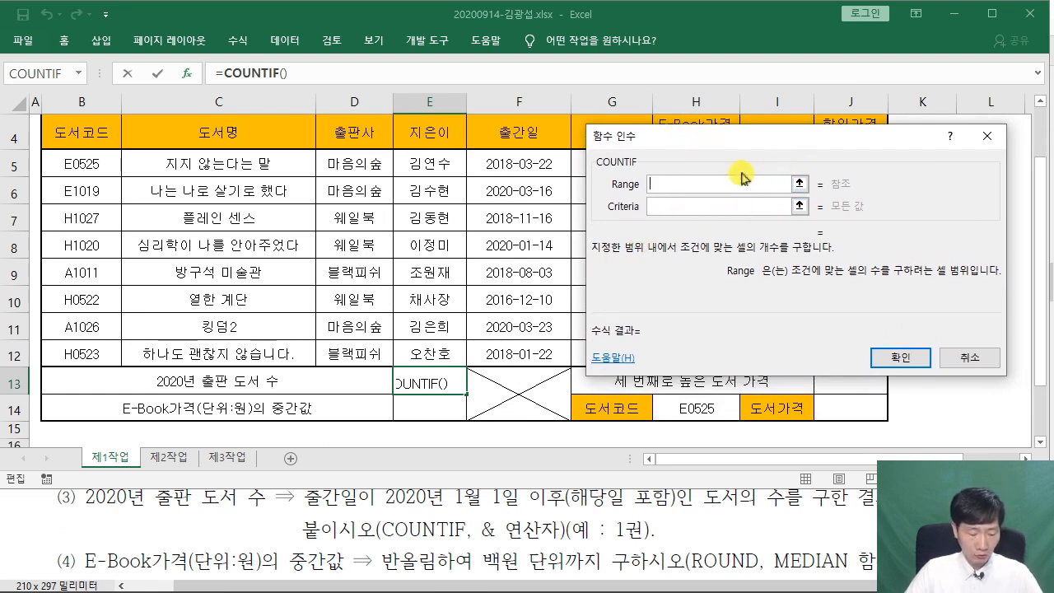
mouse_move(296, 514)
left_mouse_down()
mouse_move(664, 522)
mouse_move(685, 476)
mouse_move(311, 473)
mouse_move(290, 533)
left_mouse_up()
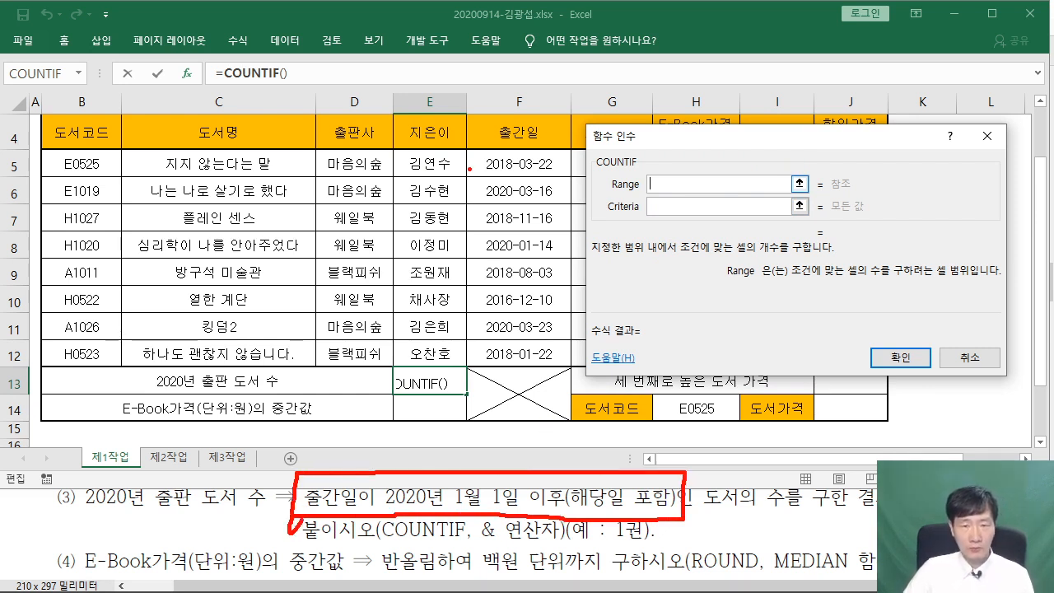
mouse_move(466, 150)
left_mouse_down()
mouse_move(466, 362)
mouse_move(570, 150)
mouse_move(466, 150)
left_mouse_up()
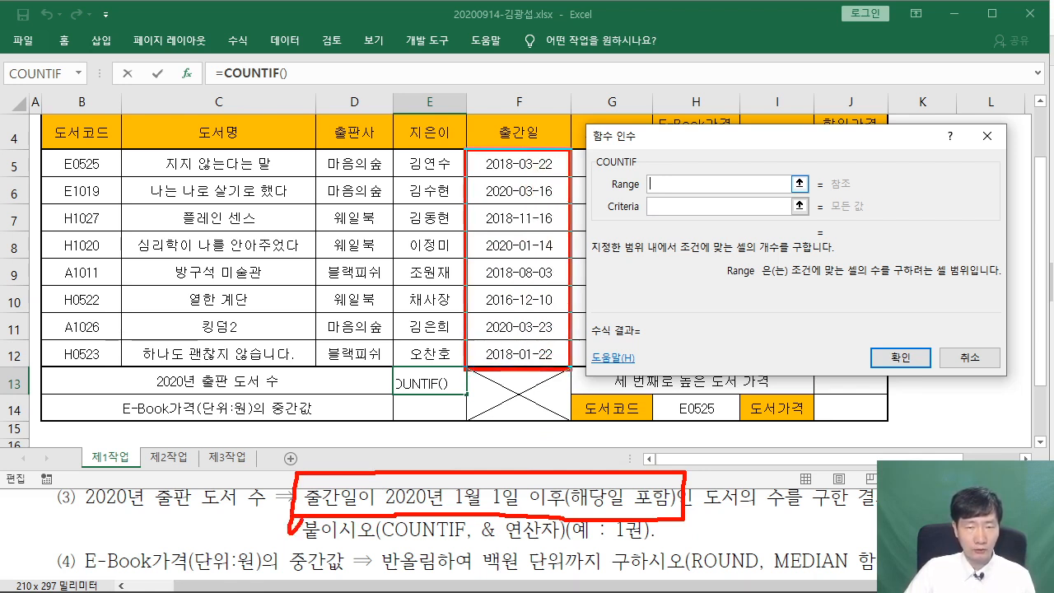
left_click_drag(607, 188, 645, 196)
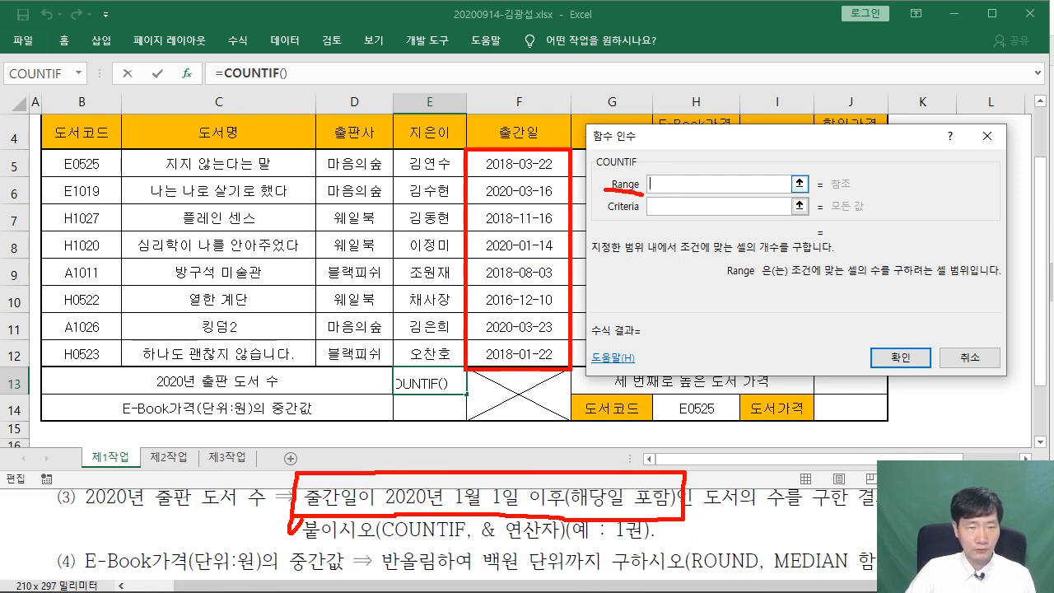
left_click_drag(518, 164, 513, 341)
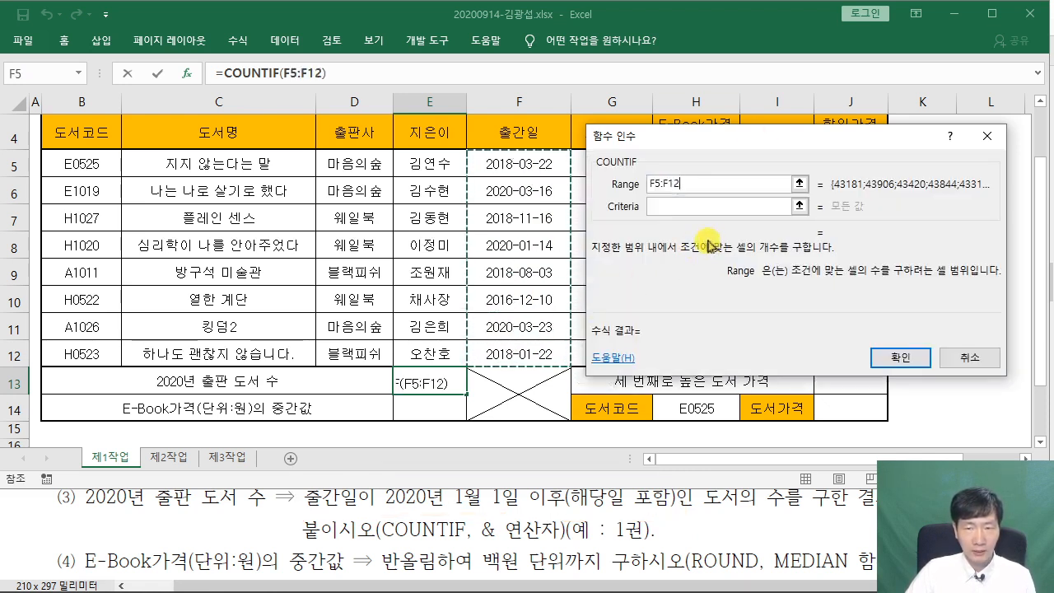
Enter >=2020-01-01 as COUNTIF's Criteria argument
left_click(669, 206)
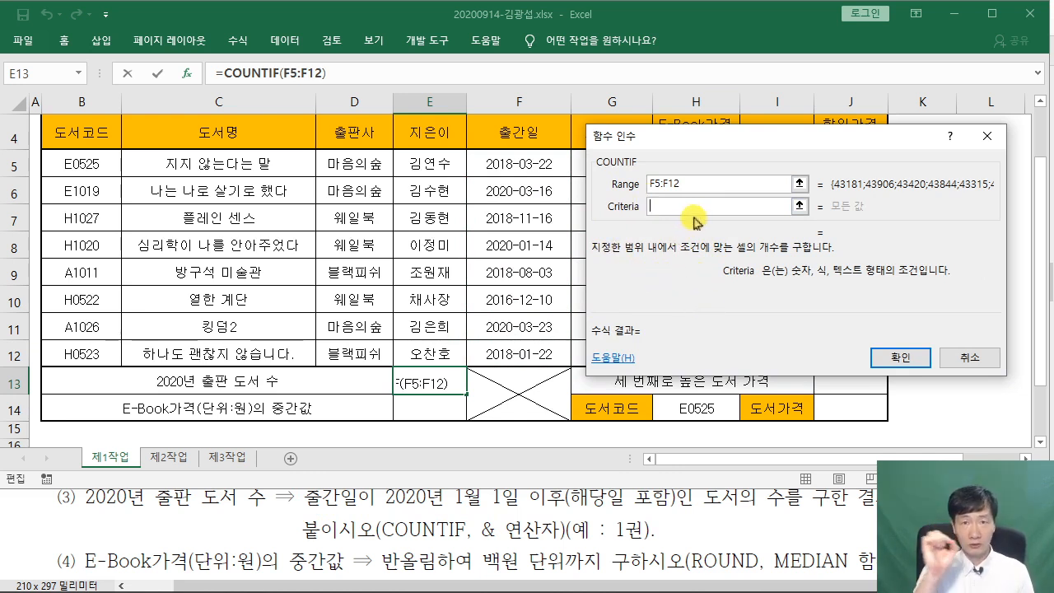
type(">=")
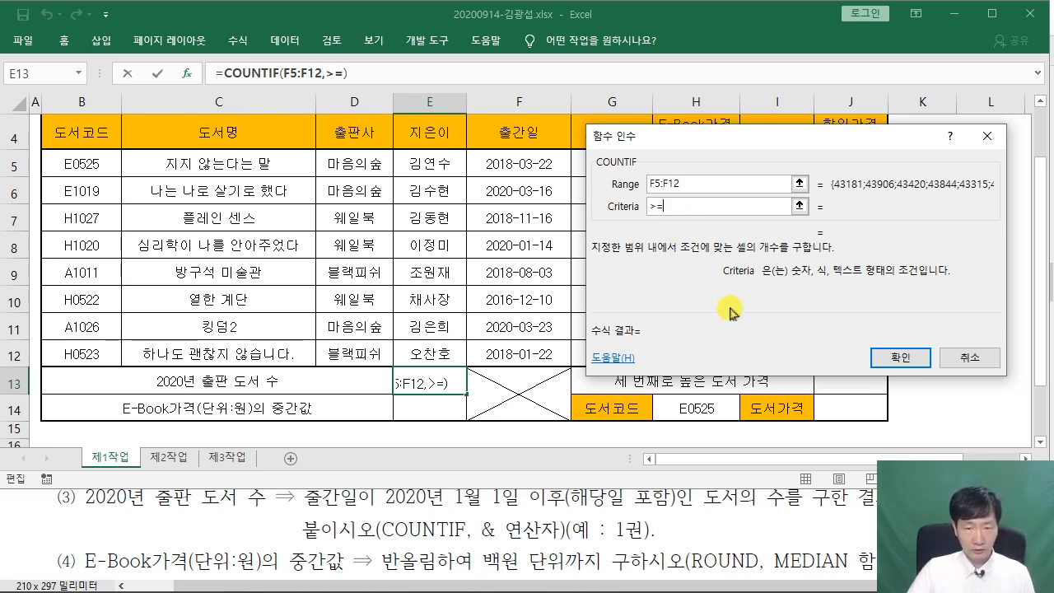
type("2")
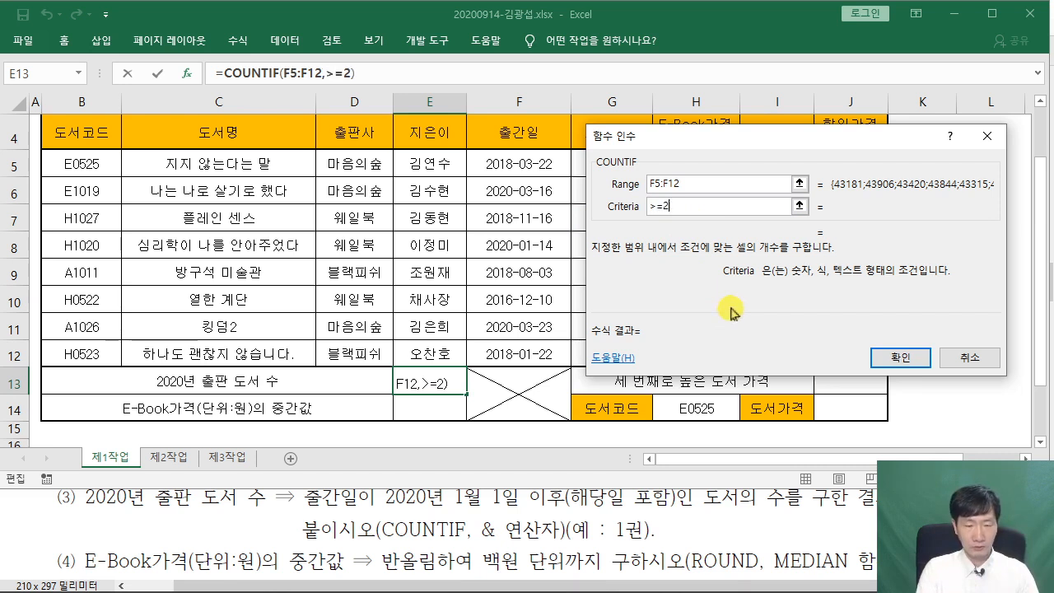
type("020=-1=")
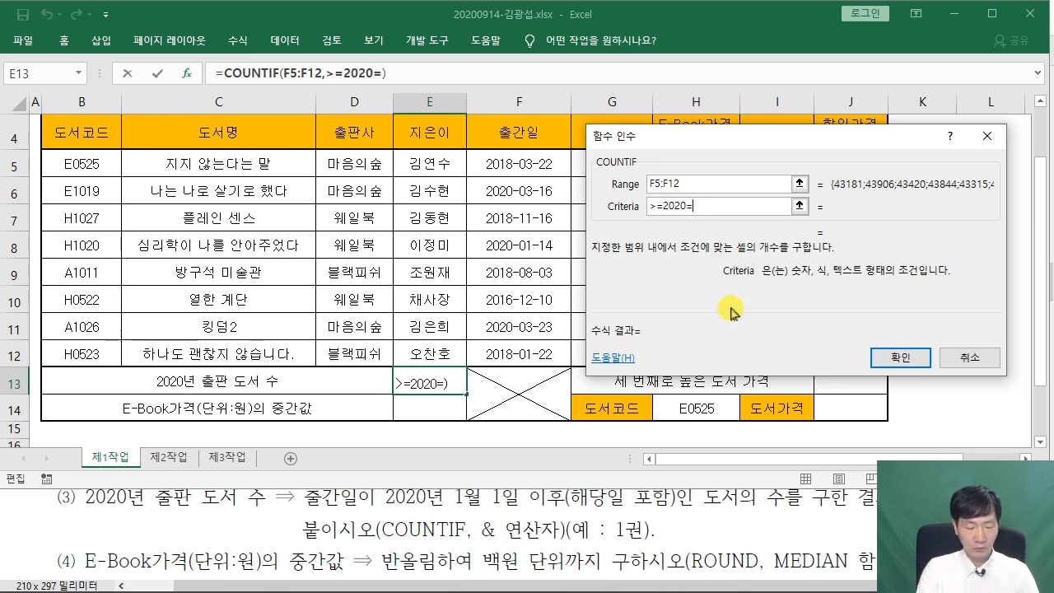
key("BackSpace")
key("BackSpace")
key("BackSpace")
key("BackSpace")
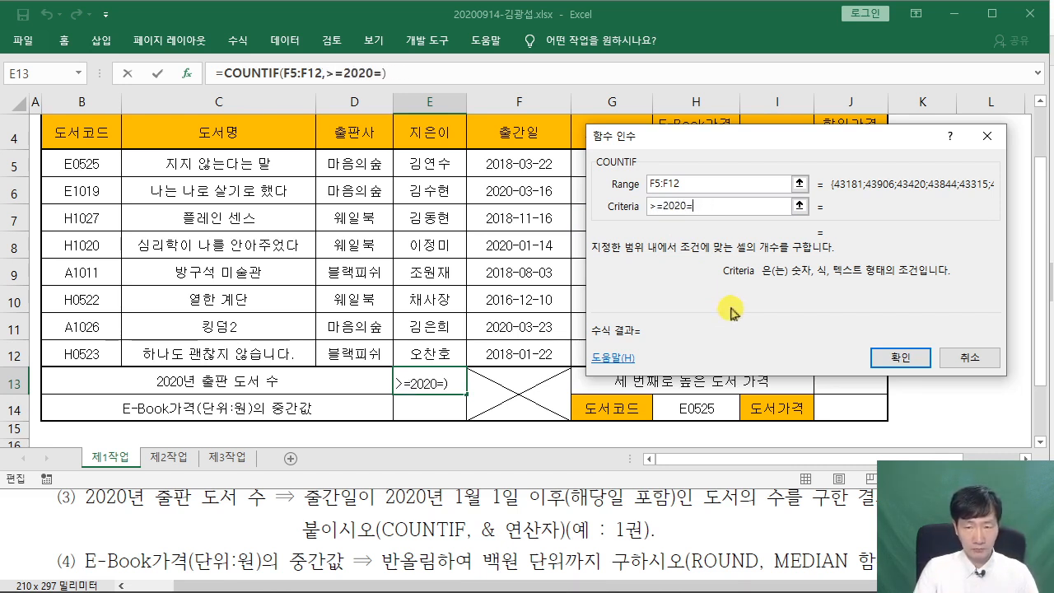
type("-01-01")
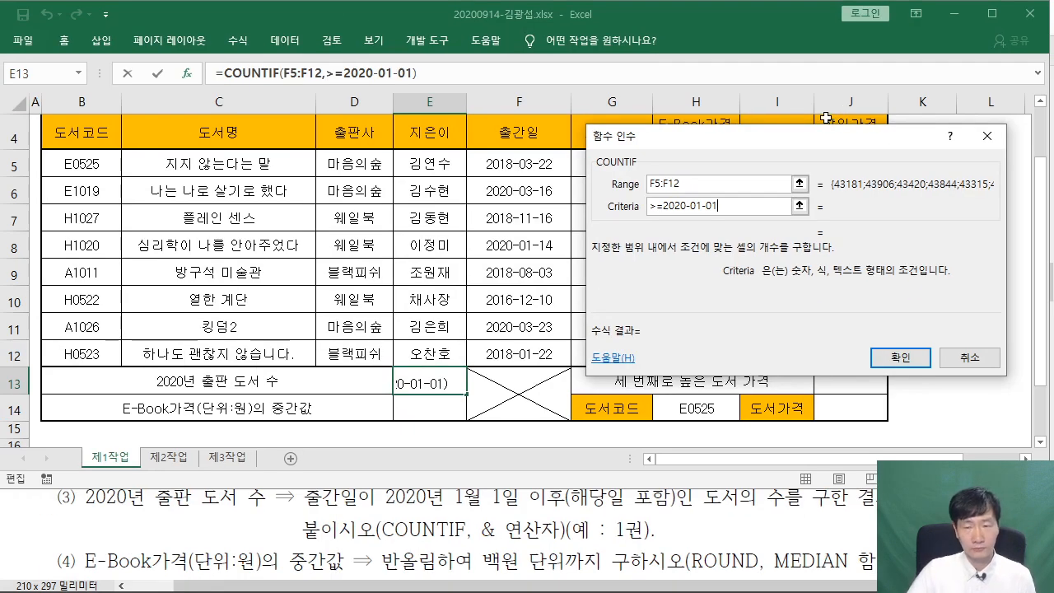
Enclose the criteria in double quotes as ">=2020-01-01" and confirm the COUNTIF formula in E13
left_click_drag(788, 136, 575, 169)
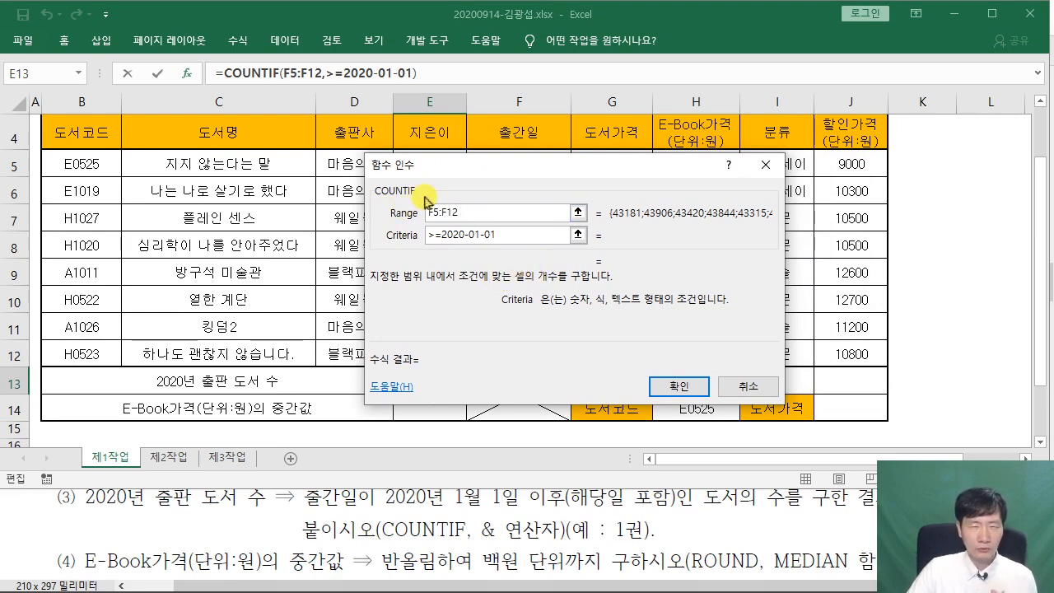
left_click(429, 241)
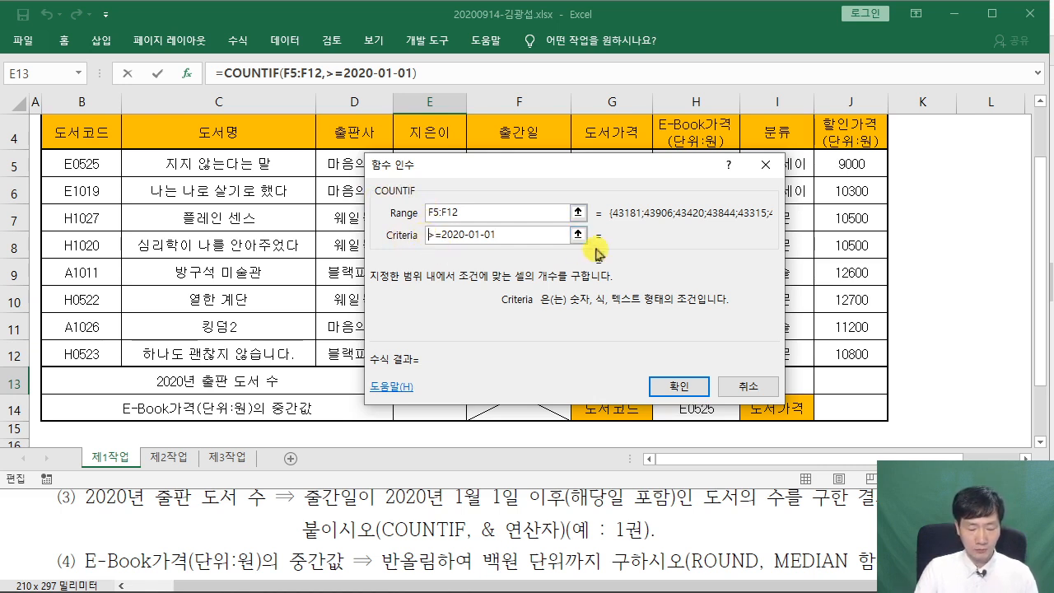
type("\"")
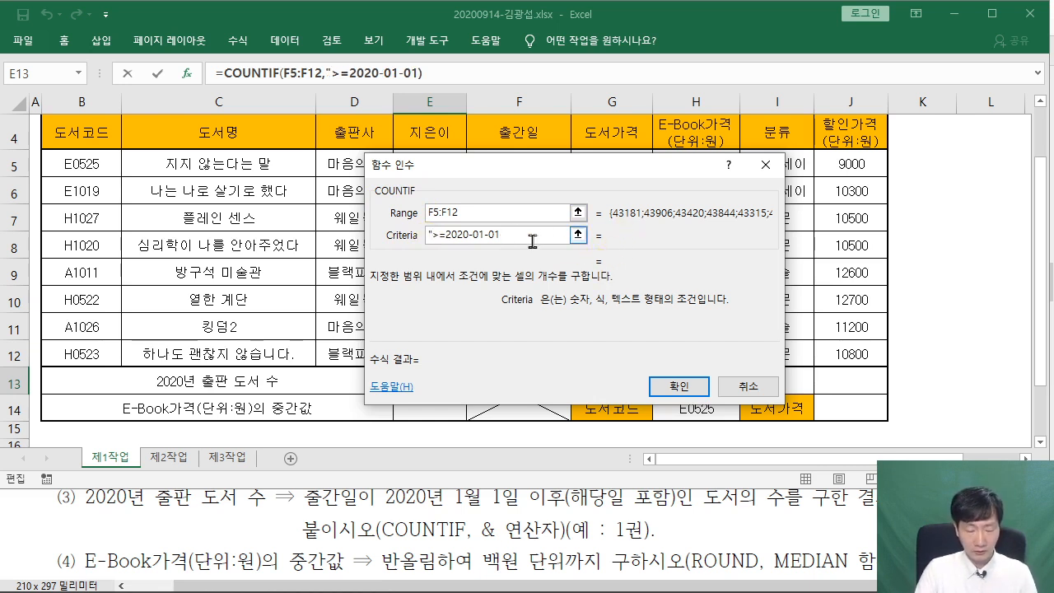
type("\"")
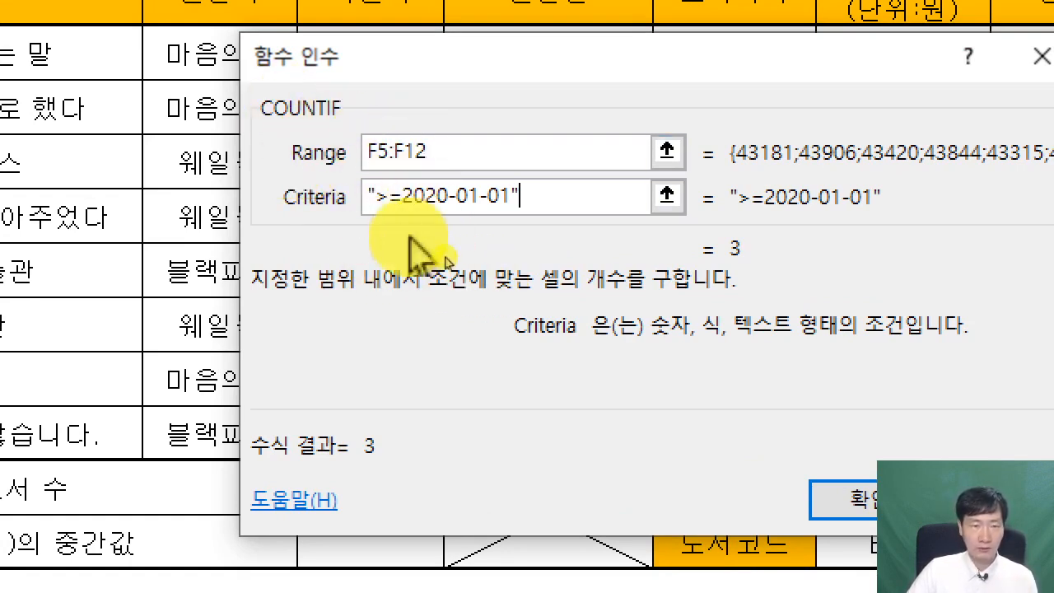
left_click(387, 216)
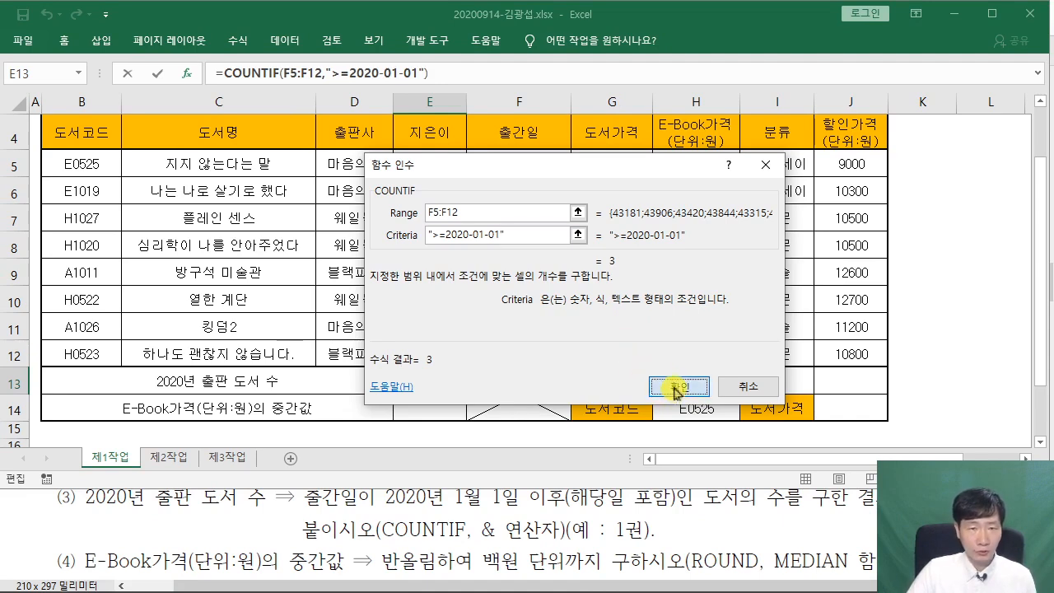
left_click(674, 398)
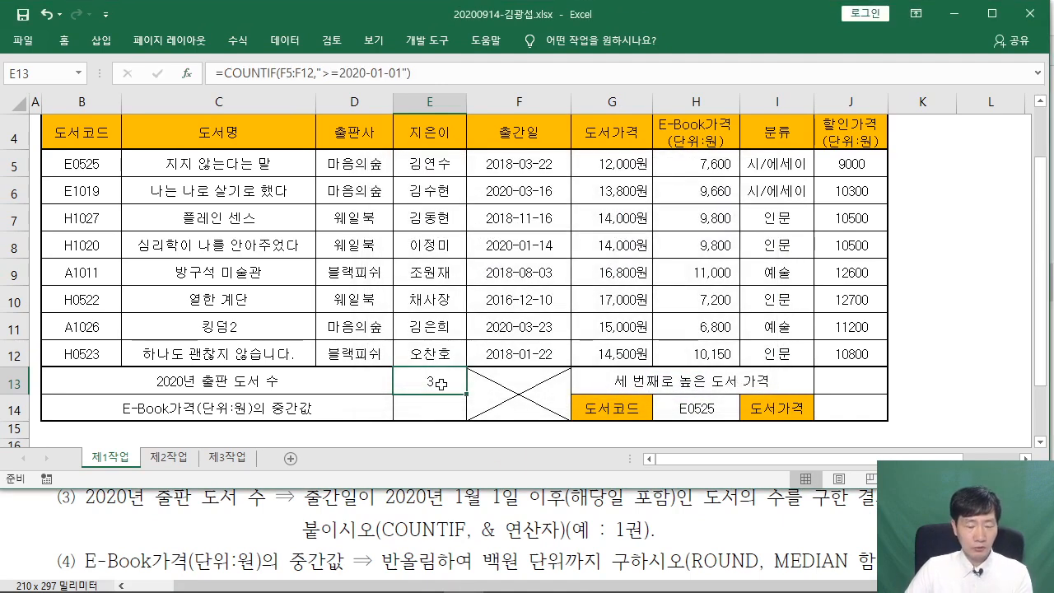
Append &"권" to the COUNTIF formula in E13
left_click_drag(475, 544, 653, 562)
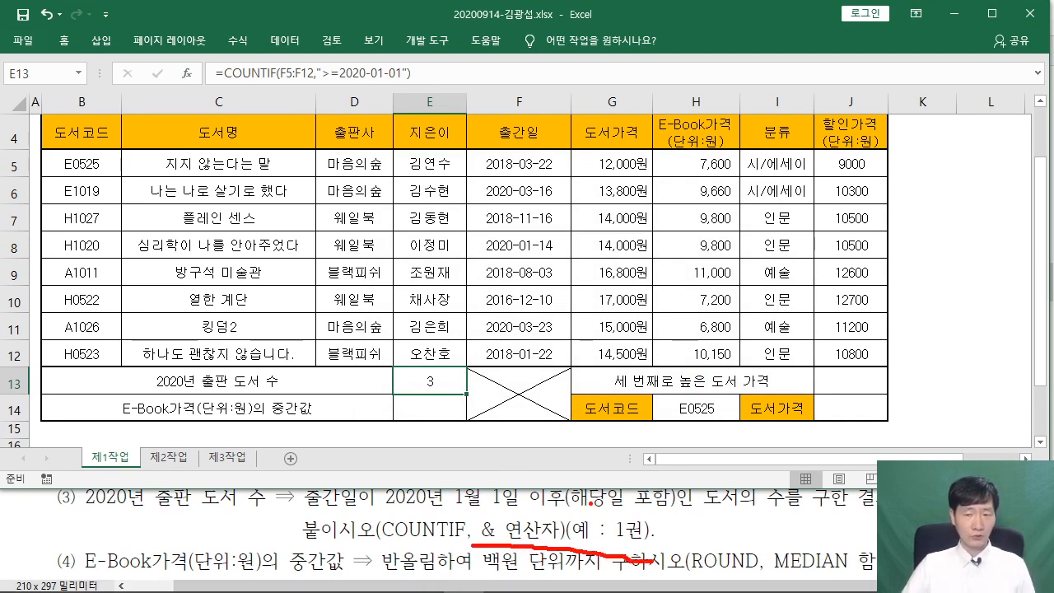
key("Escape")
left_click(433, 76)
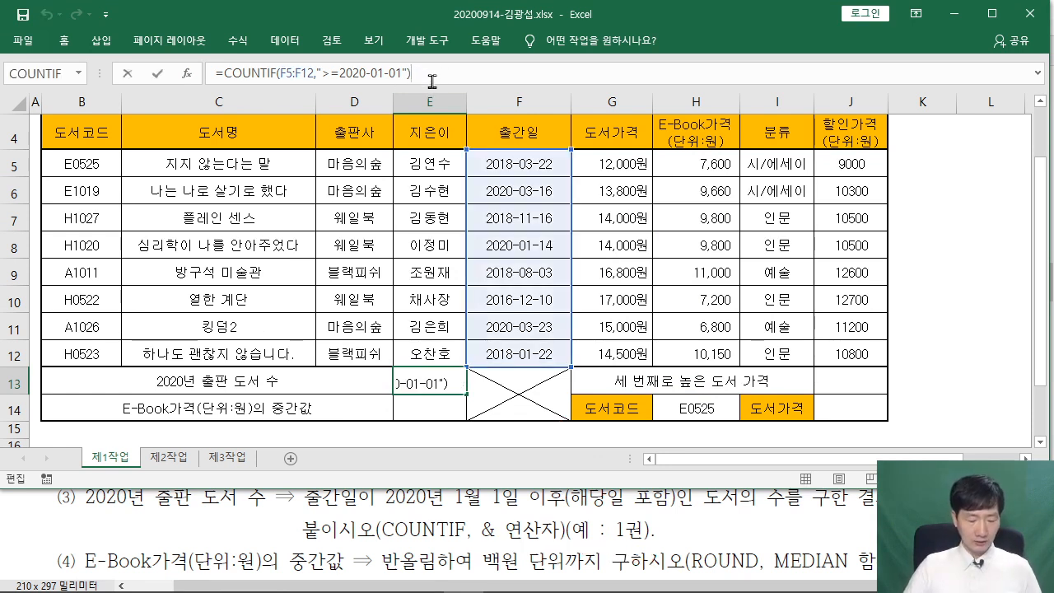
type("&\"RNJS")
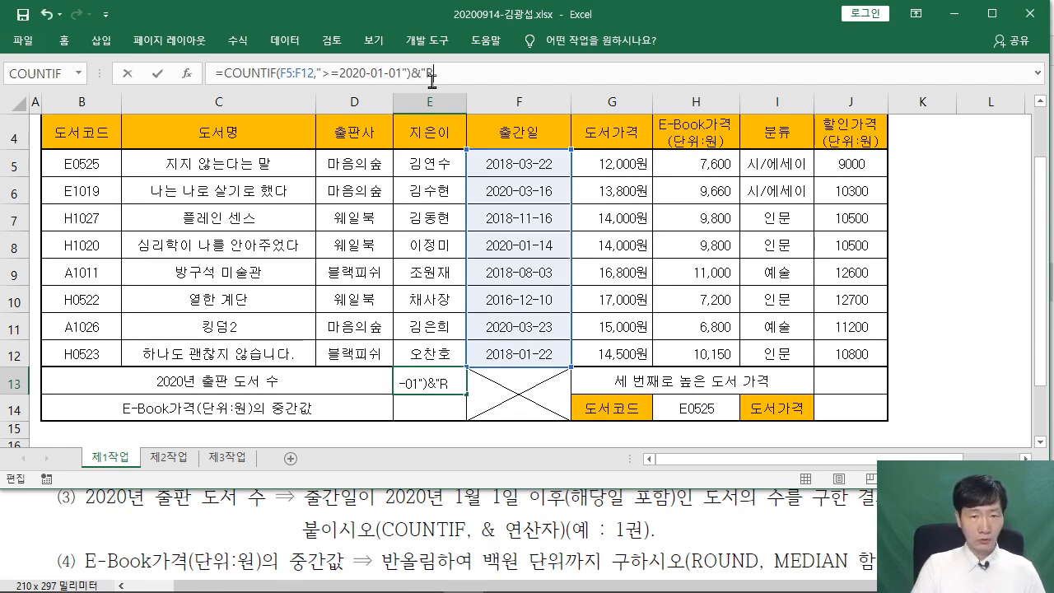
key("BackSpace")
key("BackSpace")
key("BackSpace")
key("BackSpace")
type("권\"")
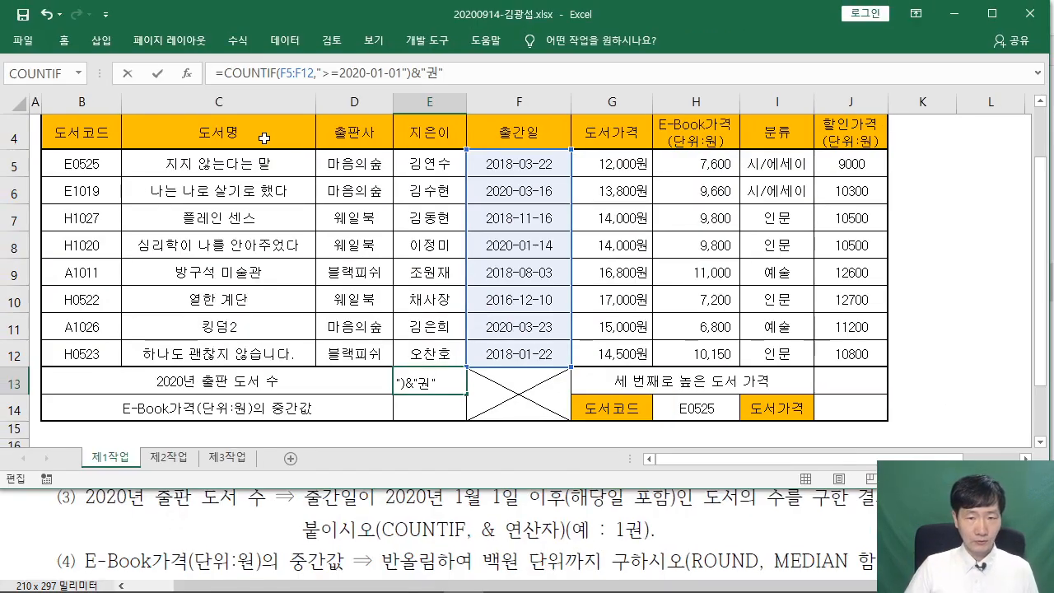
key("Return")
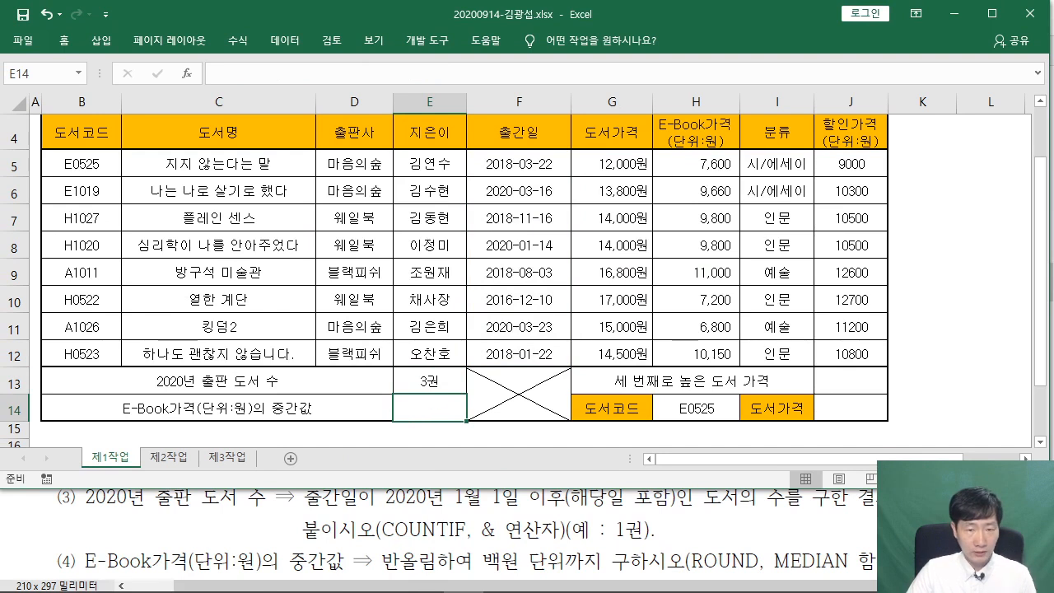
Read requirement (4) on the E-Book가격 중간값 with ROUND and MEDIAN, bringing its example into view in the PDF
left_click_drag(85, 569, 319, 580)
left_click_drag(405, 576, 608, 580)
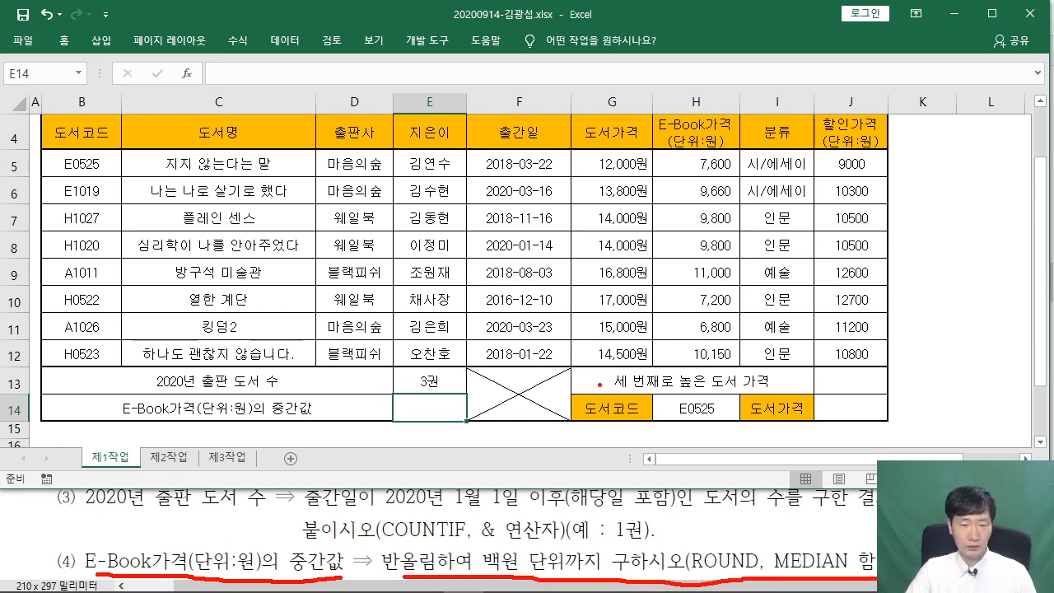
scroll(441, 356, "down", 1)
scroll(442, 356, "up", 1)
scroll(410, 504, "down", 1)
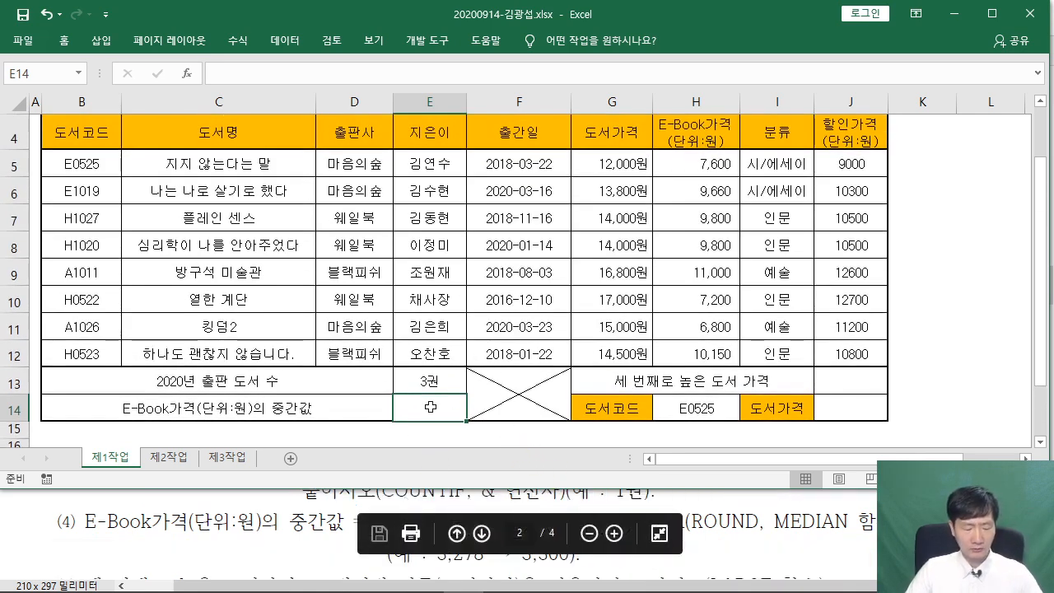
mouse_move(319, 187)
left_mouse_down()
mouse_move(376, 231)
mouse_move(389, 256)
left_mouse_up()
mouse_move(387, 221)
left_mouse_down()
mouse_move(440, 212)
mouse_move(455, 235)
mouse_move(480, 219)
mouse_move(478, 229)
left_mouse_up()
mouse_move(536, 198)
left_mouse_down()
mouse_move(552, 224)
mouse_move(618, 229)
left_mouse_up()
left_click_drag(223, 286, 544, 241)
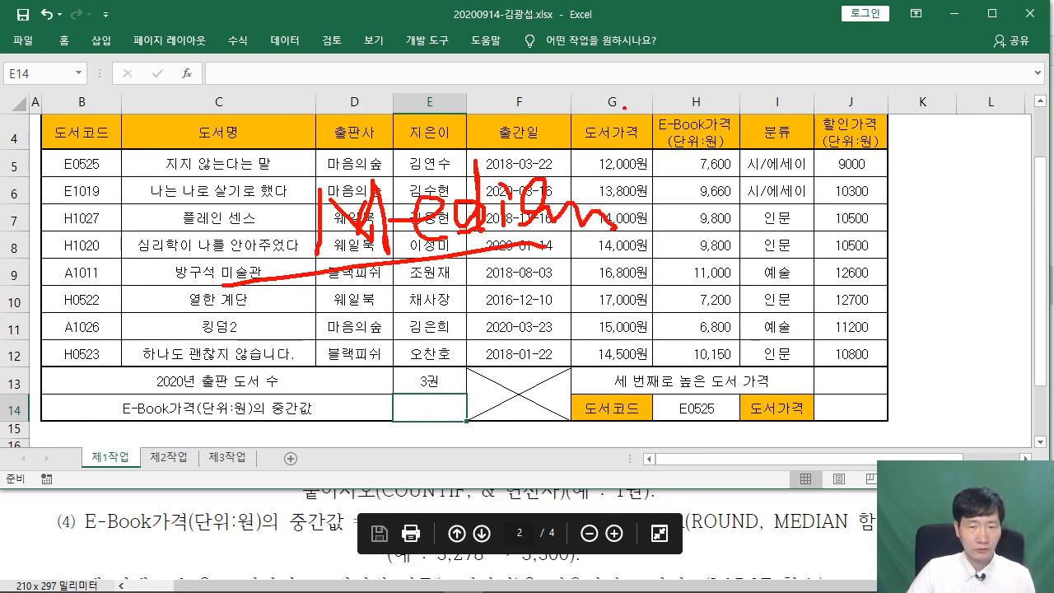
left_click_drag(625, 110, 663, 252)
mouse_move(749, 216)
left_mouse_down()
mouse_move(638, 197)
mouse_move(770, 201)
left_mouse_up()
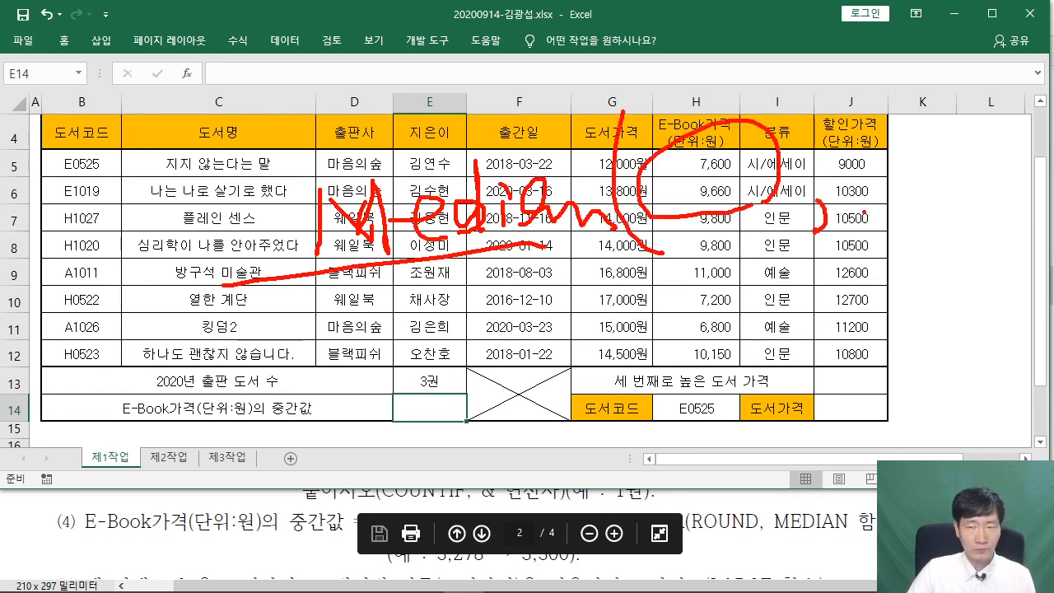
left_click_drag(794, 94, 819, 229)
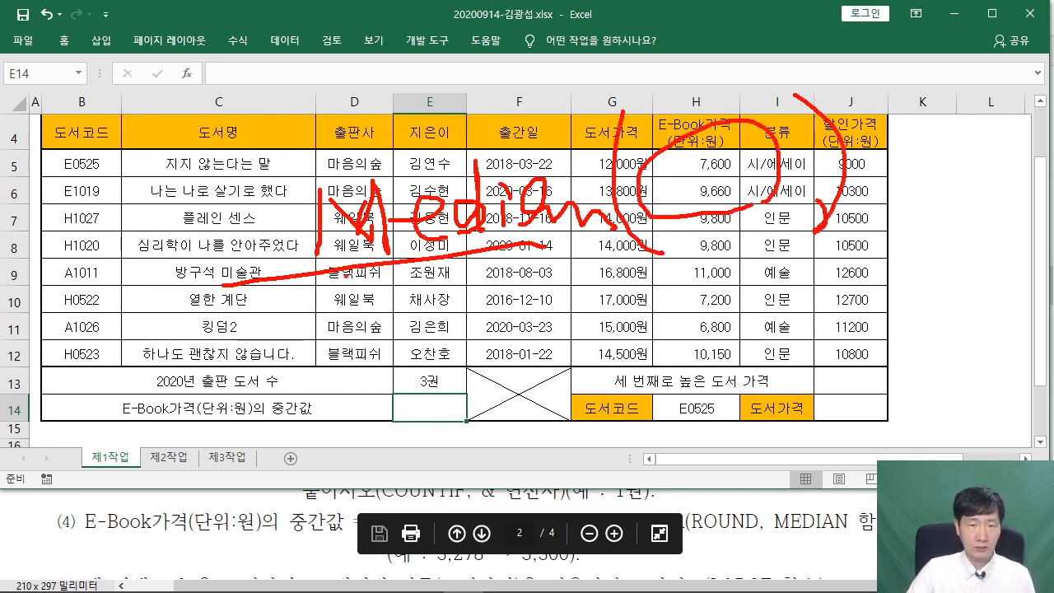
left_click_drag(341, 280, 898, 228)
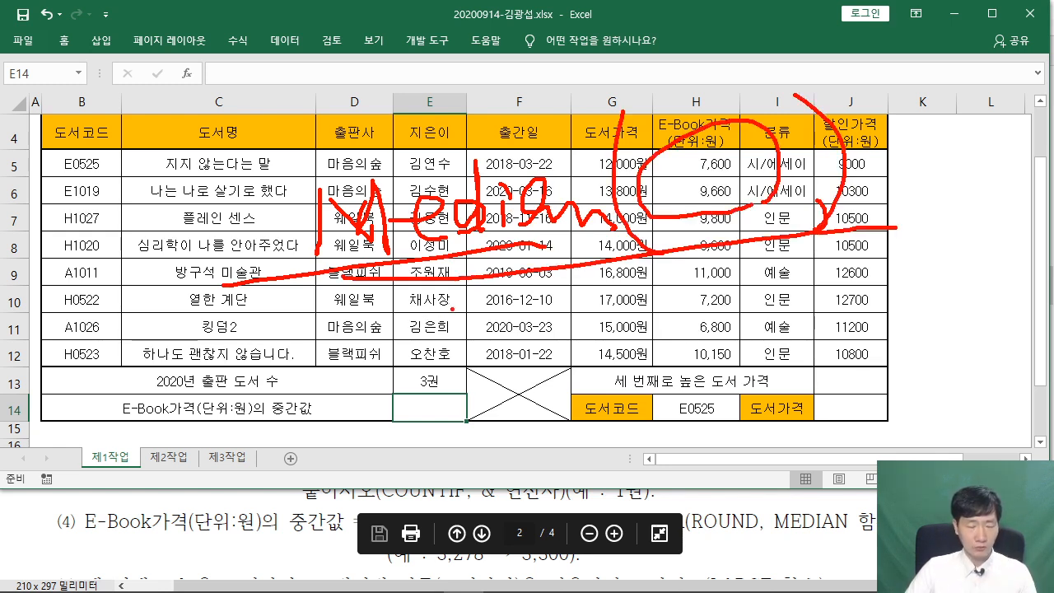
key("Escape")
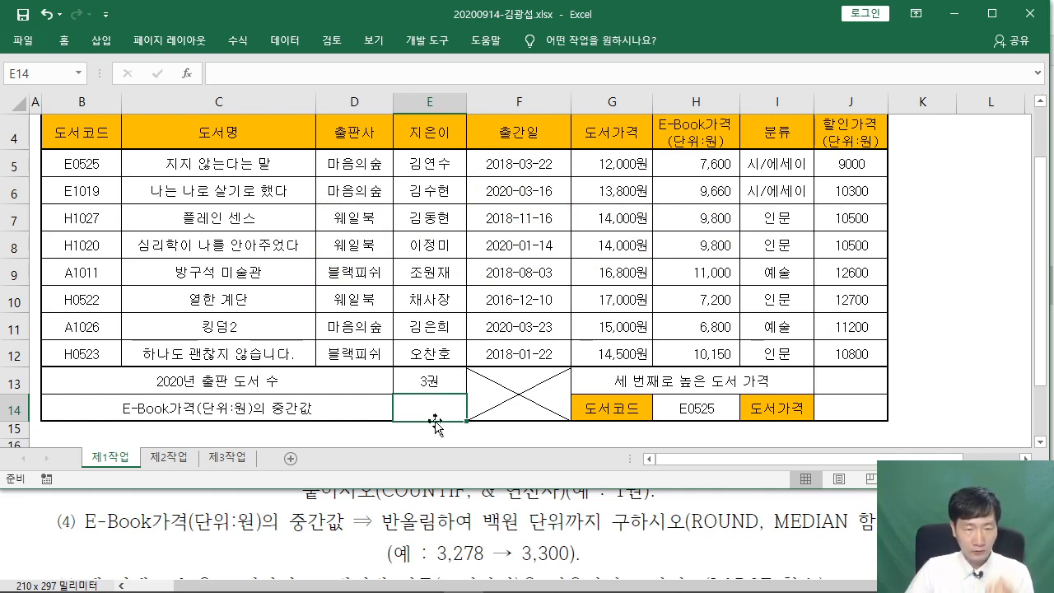
Search for the ROUND function and open its arguments for E14
left_click(187, 73)
left_click_drag(545, 114, 464, 91)
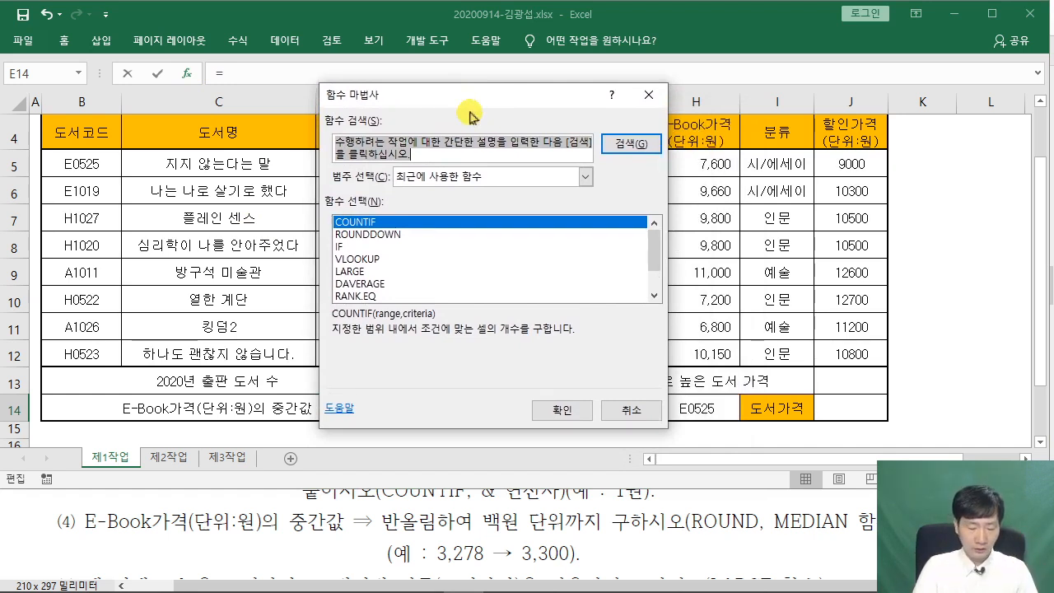
type("개")
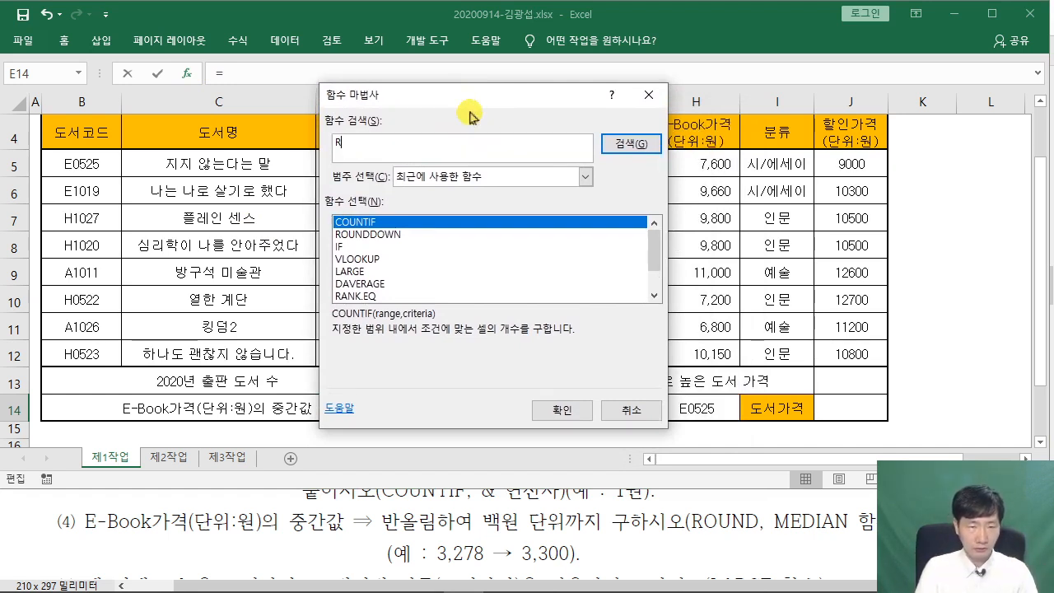
key("Return")
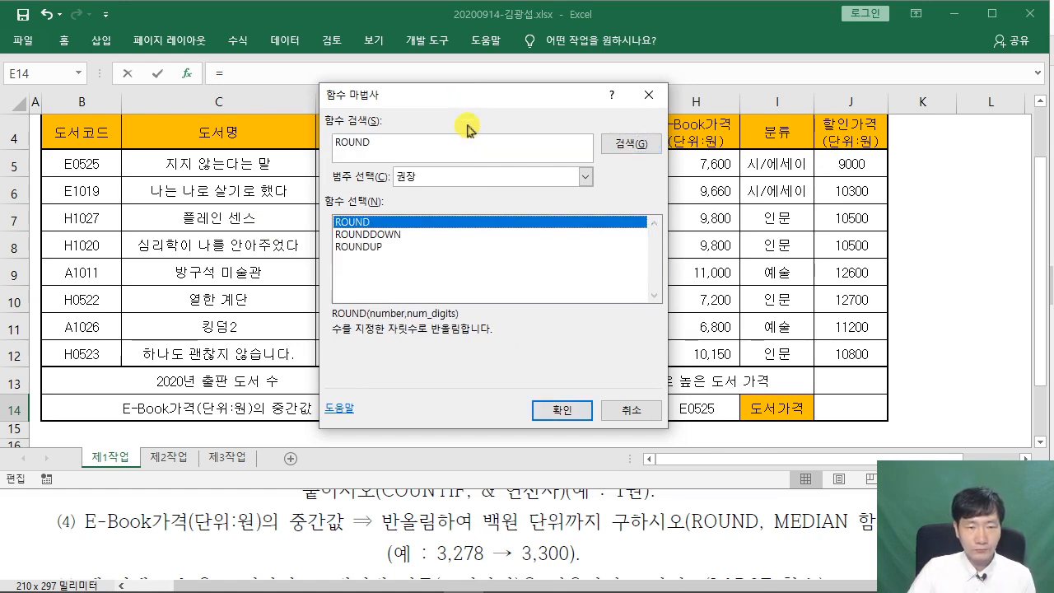
left_click(560, 410)
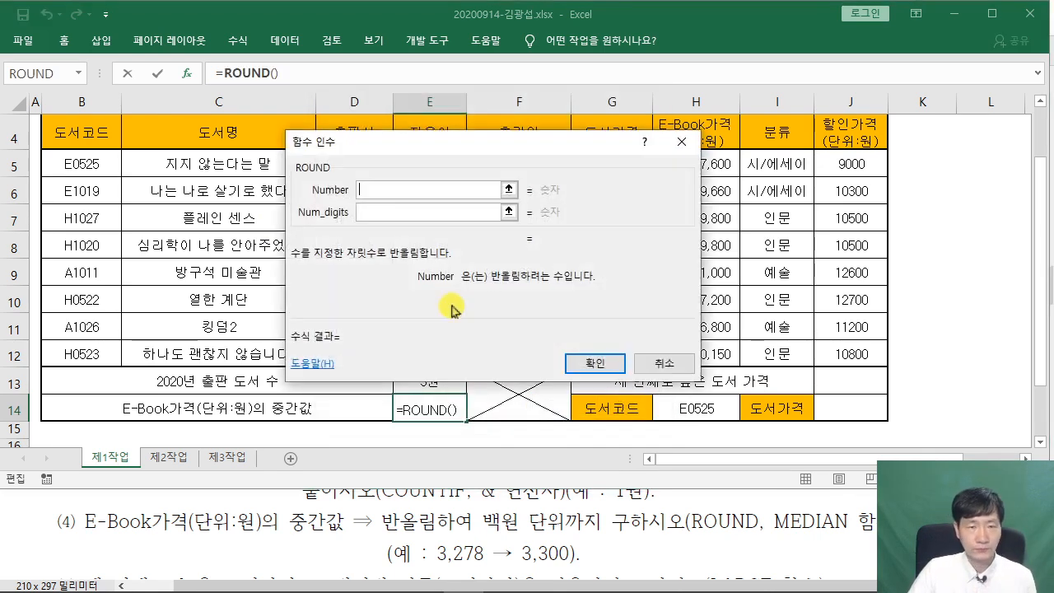
left_click_drag(407, 145, 570, 148)
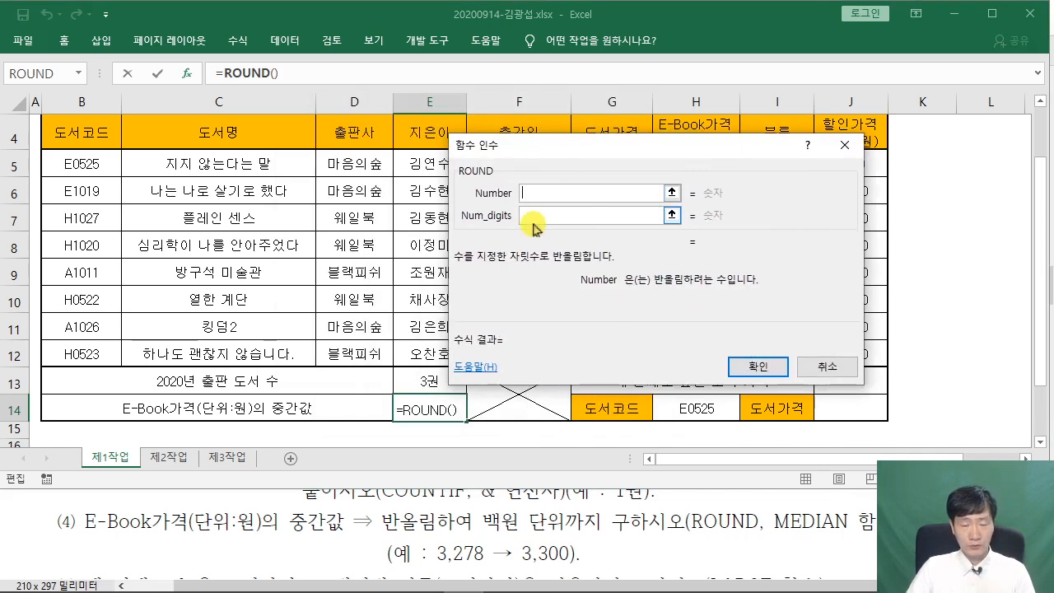
Enter MEDIAN( as ROUND's Number argument to nest the median function
left_click(535, 194)
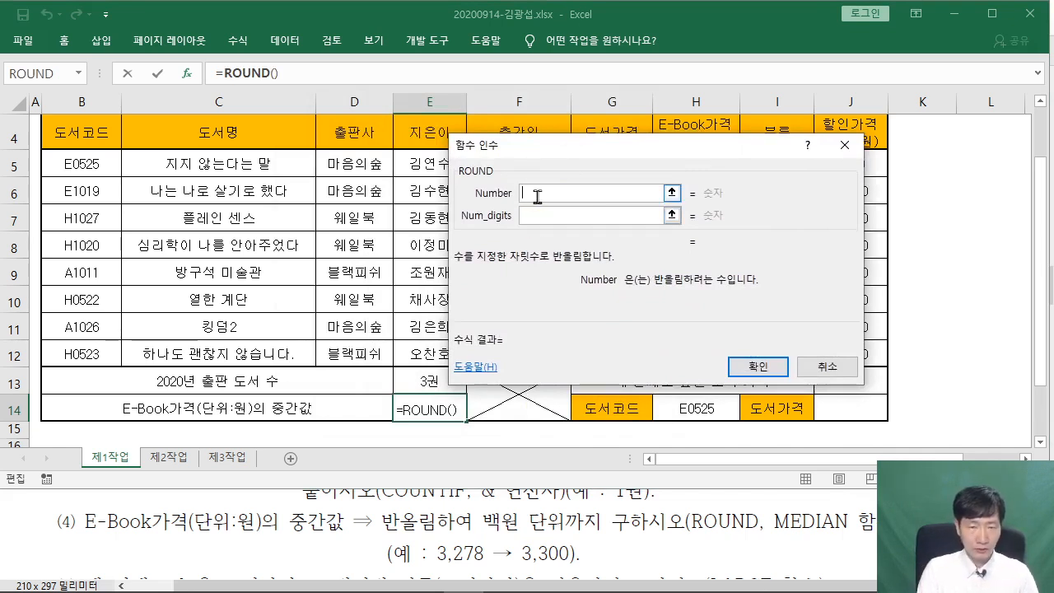
type("ㅡ")
key("BackSpace")
type("m")
key("BackSpace")
type("MEDIAN")
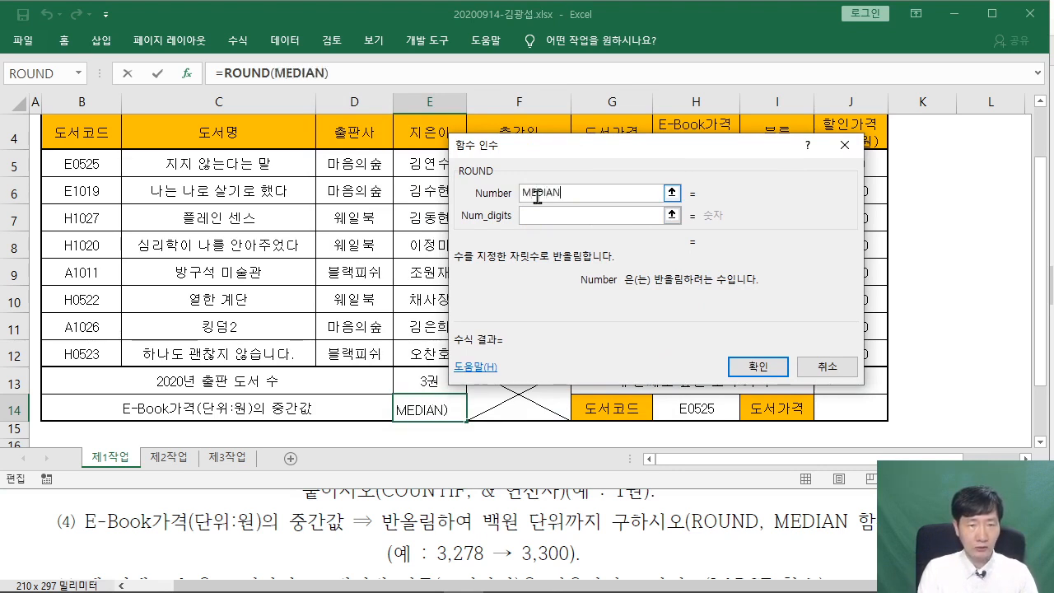
type("(")
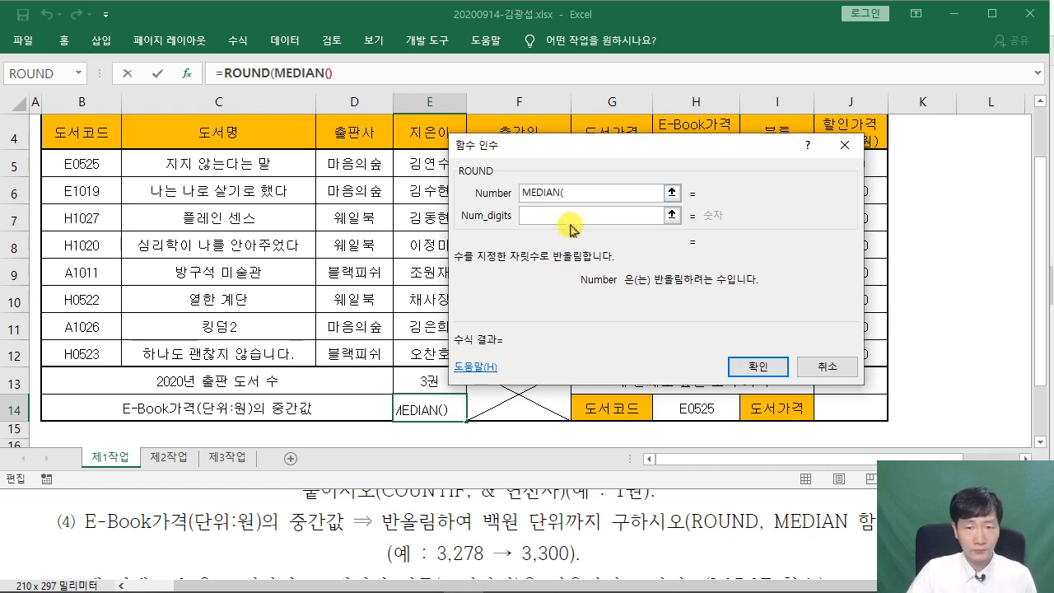
left_click_drag(583, 159, 446, 155)
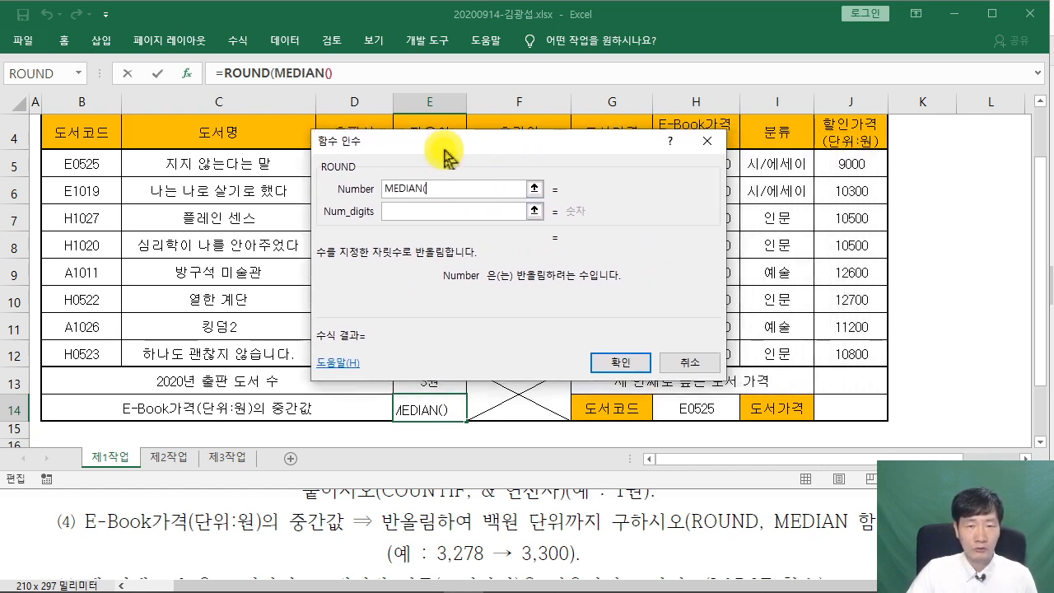
Switch to the nested MEDIAN function's arguments and set Number1 to the E-Book가격 range H5:H12
left_click(307, 74)
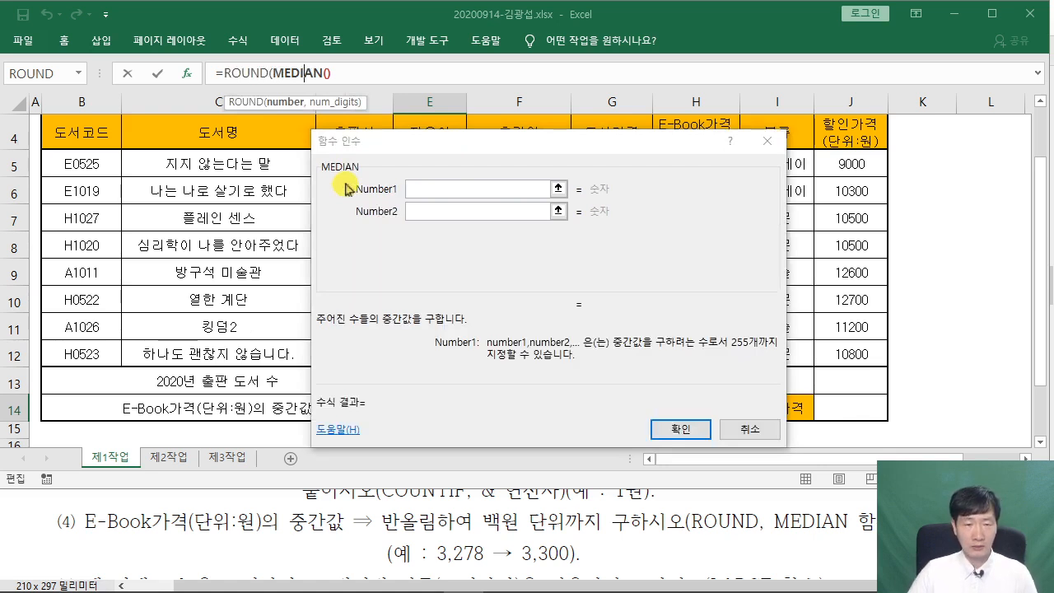
left_click(412, 191)
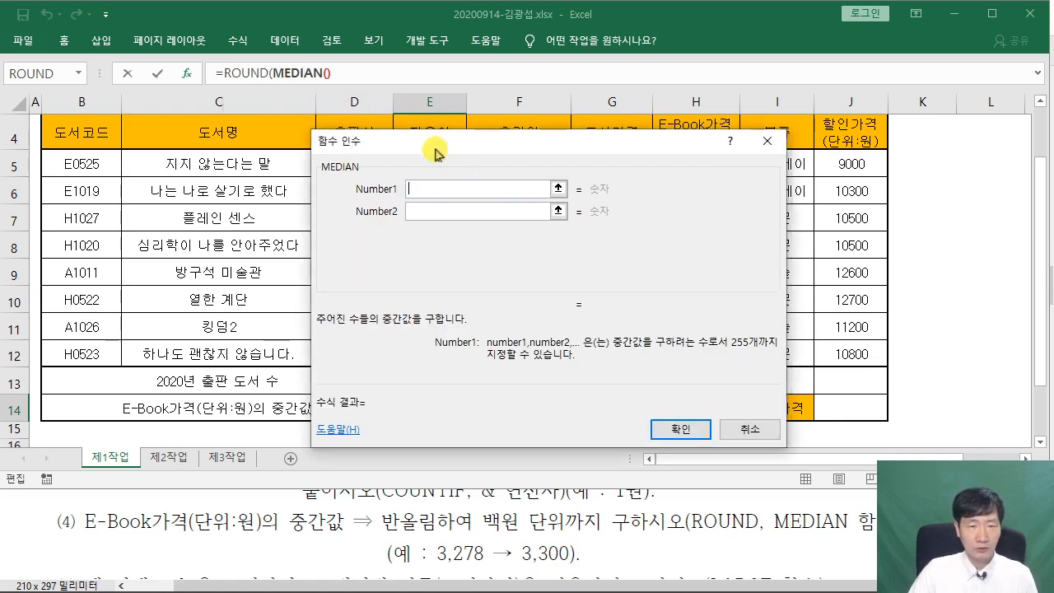
left_click_drag(420, 150, 744, 71)
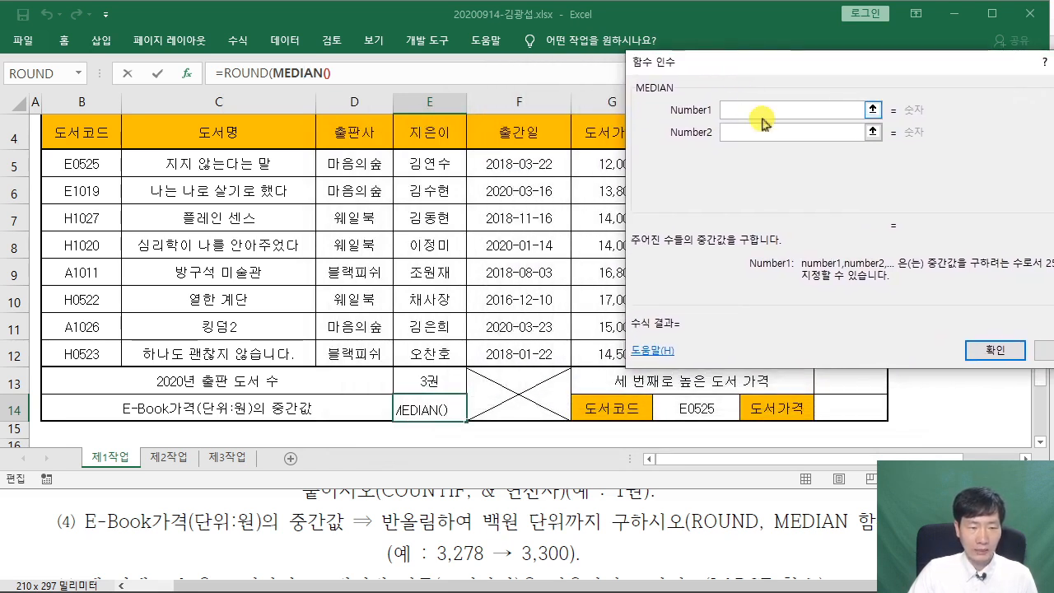
left_click_drag(766, 76, 912, 80)
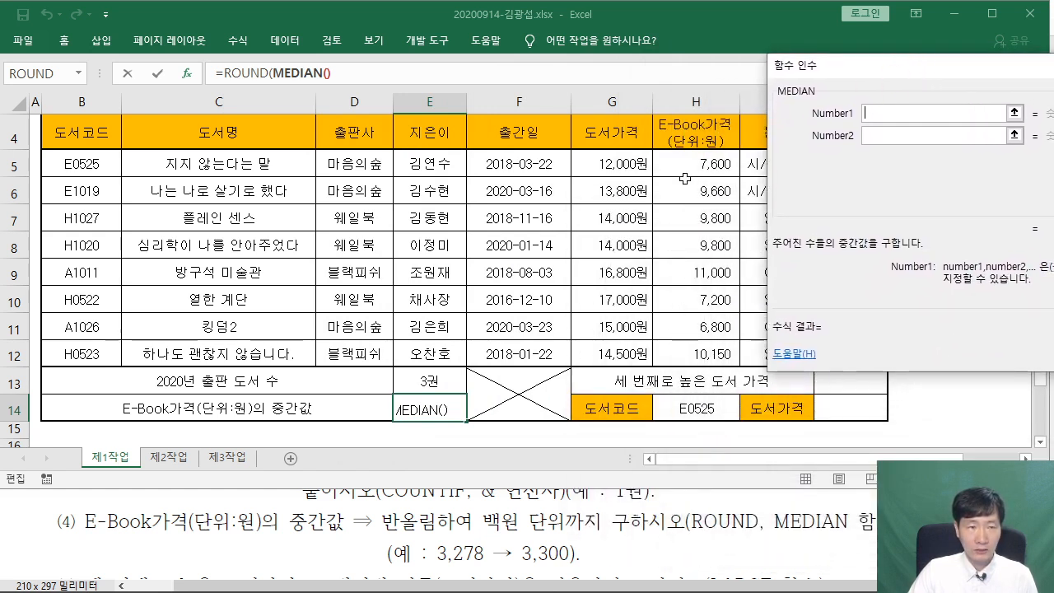
left_click_drag(696, 161, 685, 346)
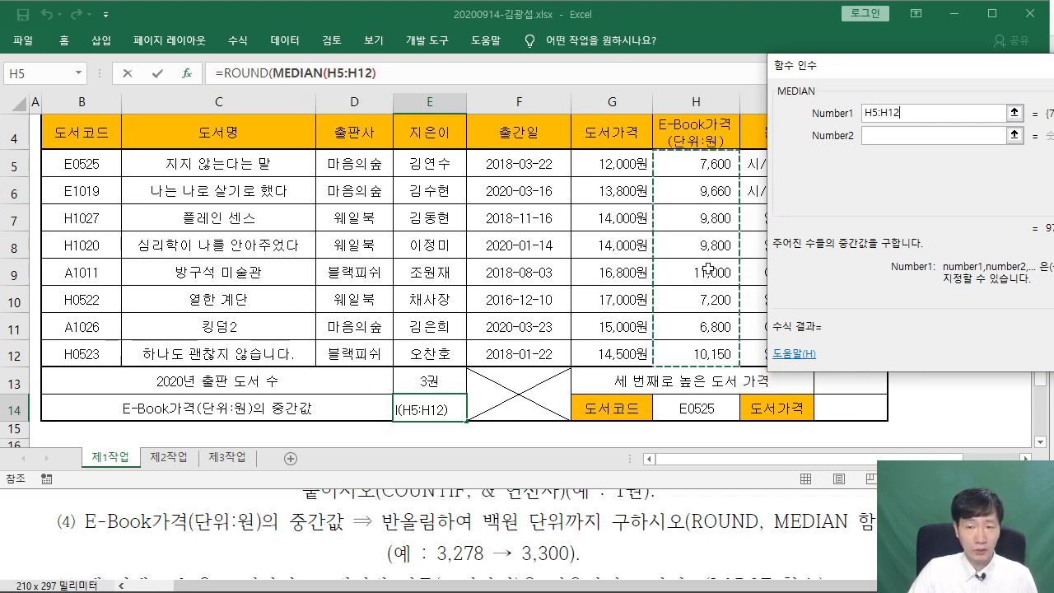
left_click_drag(898, 62, 608, 101)
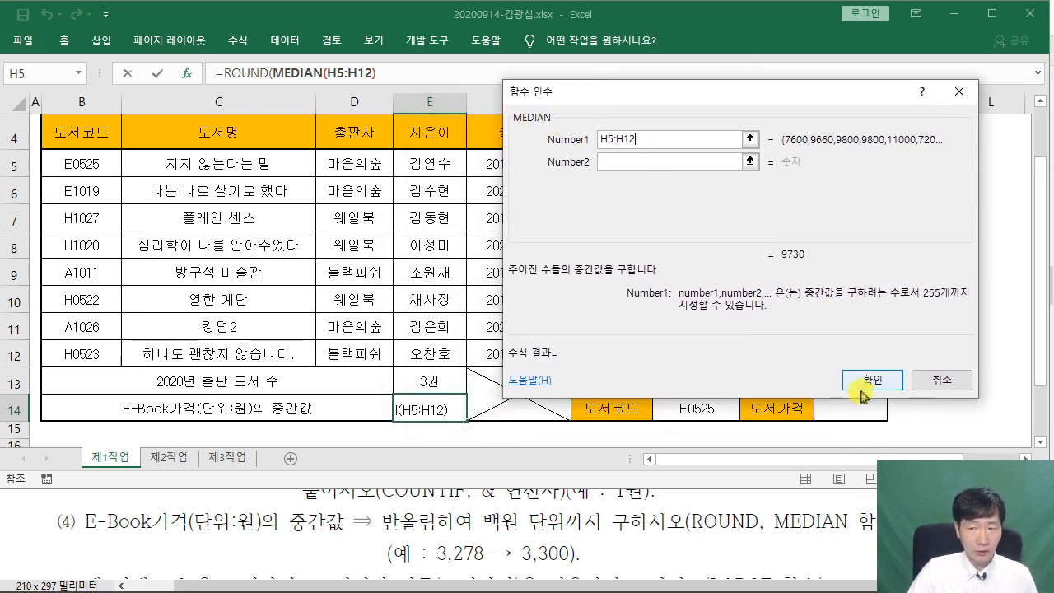
Return to the outer ROUND function's arguments and set Num_digits to -2
left_click(246, 73)
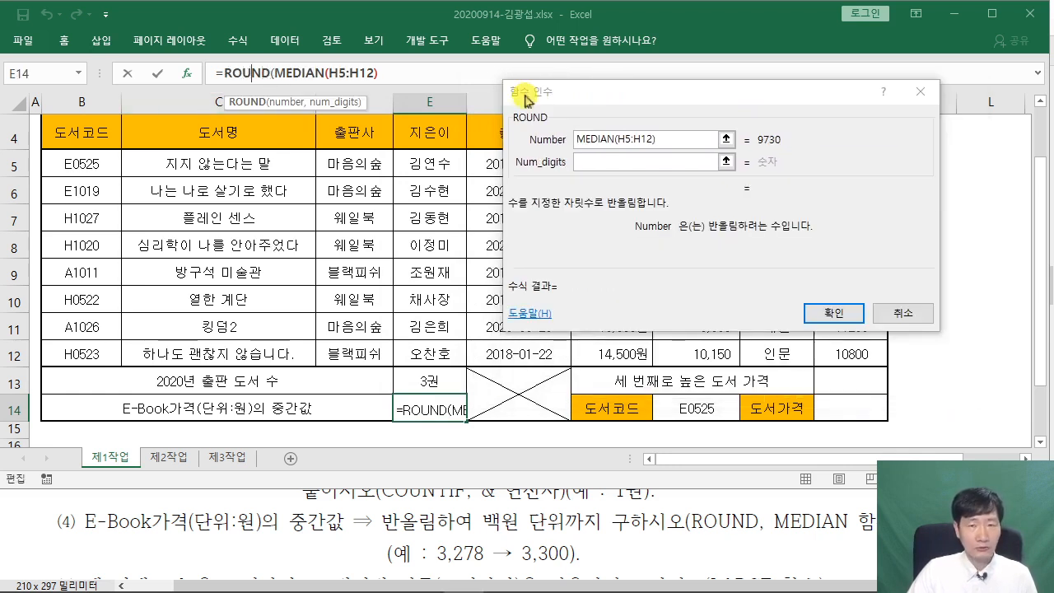
left_click(592, 163)
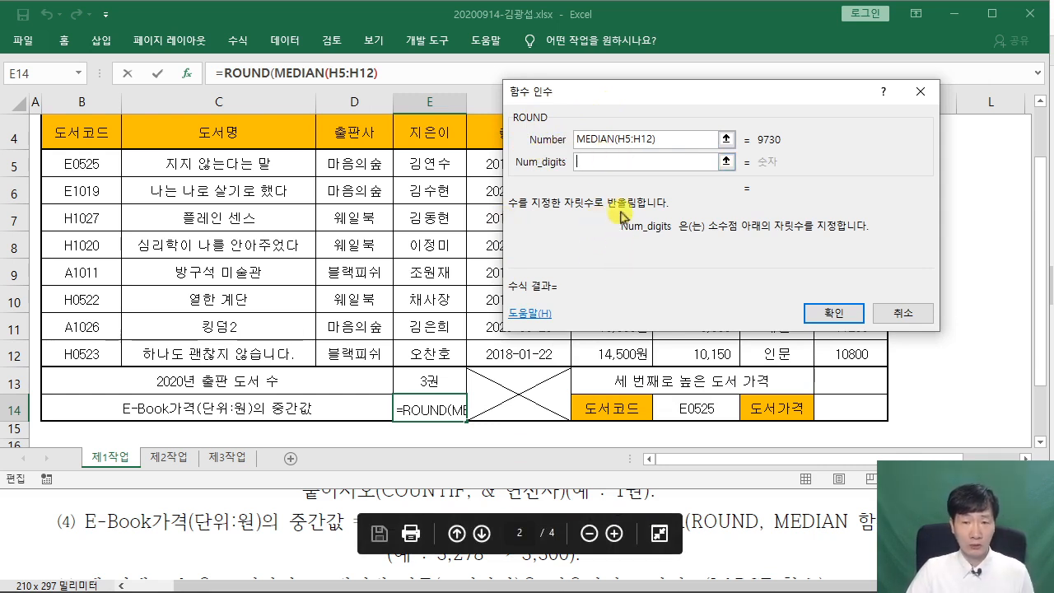
type("-2")
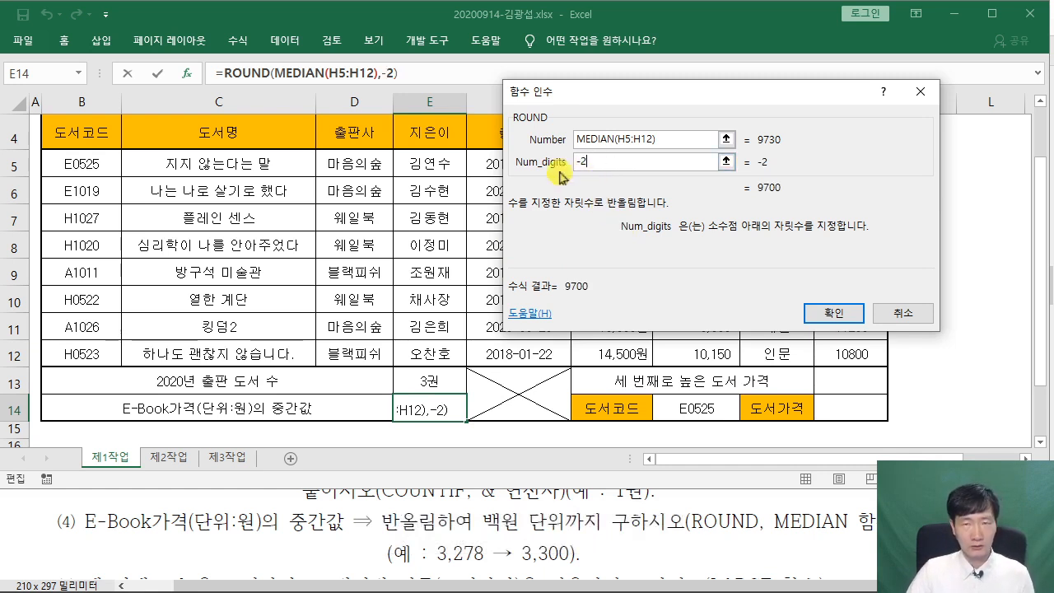
left_click_drag(540, 223, 536, 265)
mouse_move(577, 223)
left_mouse_down()
mouse_move(565, 251)
mouse_move(578, 224)
mouse_move(617, 224)
left_mouse_up()
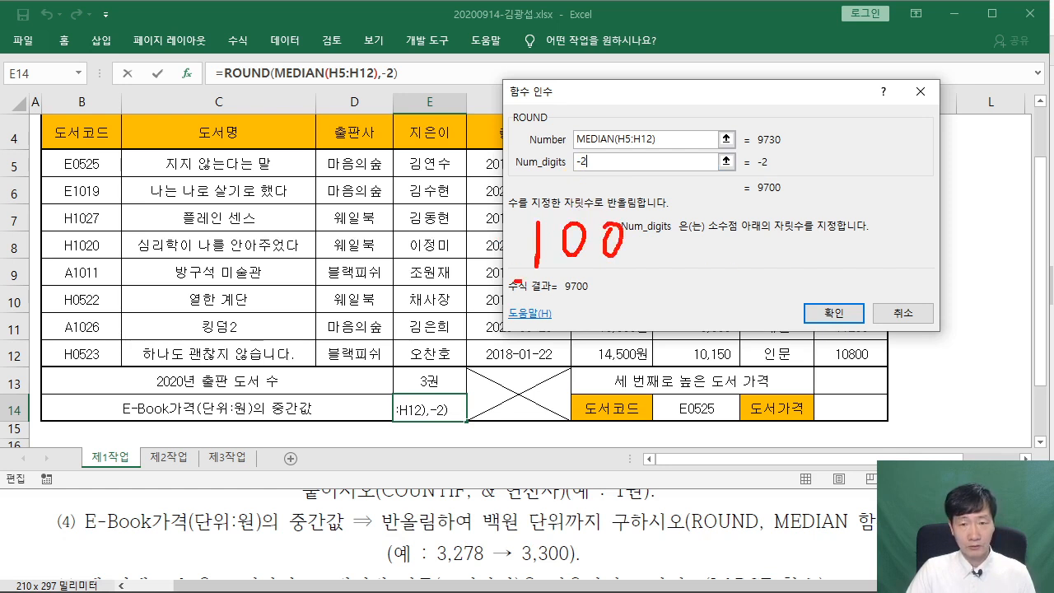
mouse_move(699, 234)
left_mouse_down()
mouse_move(748, 235)
mouse_move(769, 255)
mouse_move(821, 254)
left_mouse_up()
left_click_drag(667, 270, 827, 265)
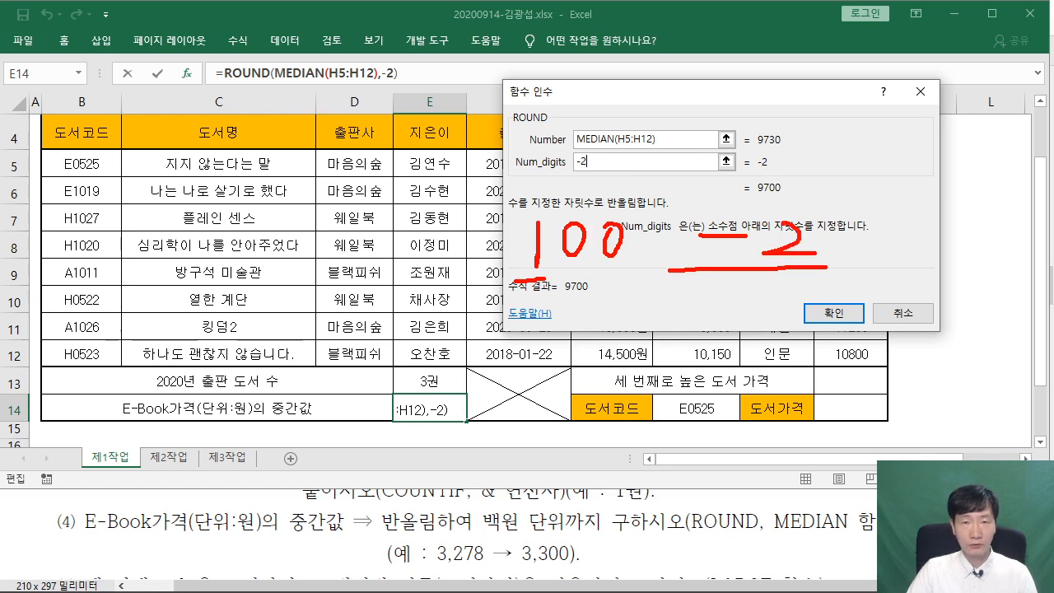
key("Escape")
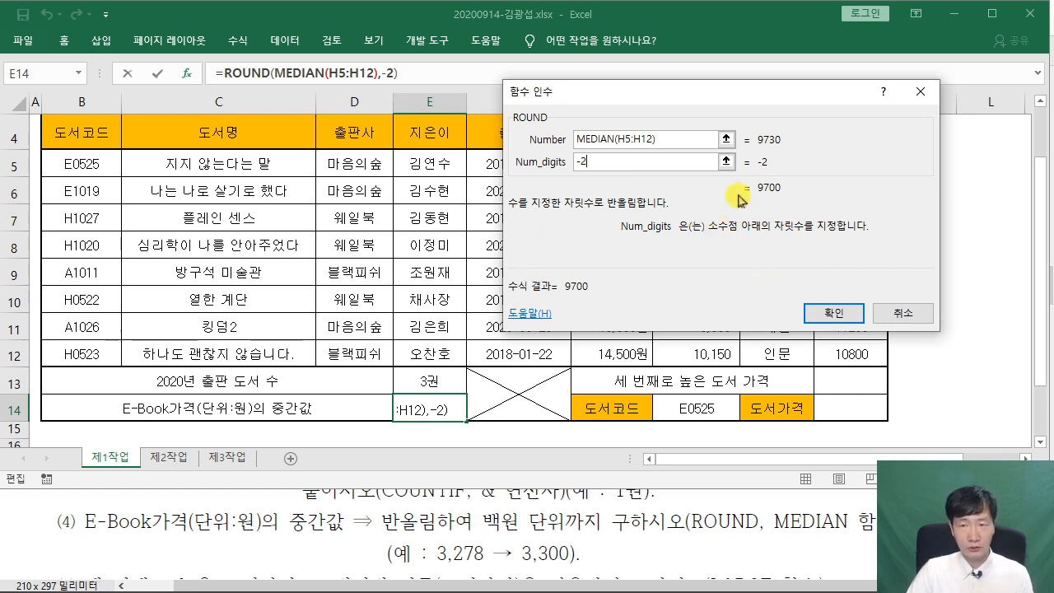
Confirm the nested ROUND and MEDIAN formula in E14
left_click(838, 316)
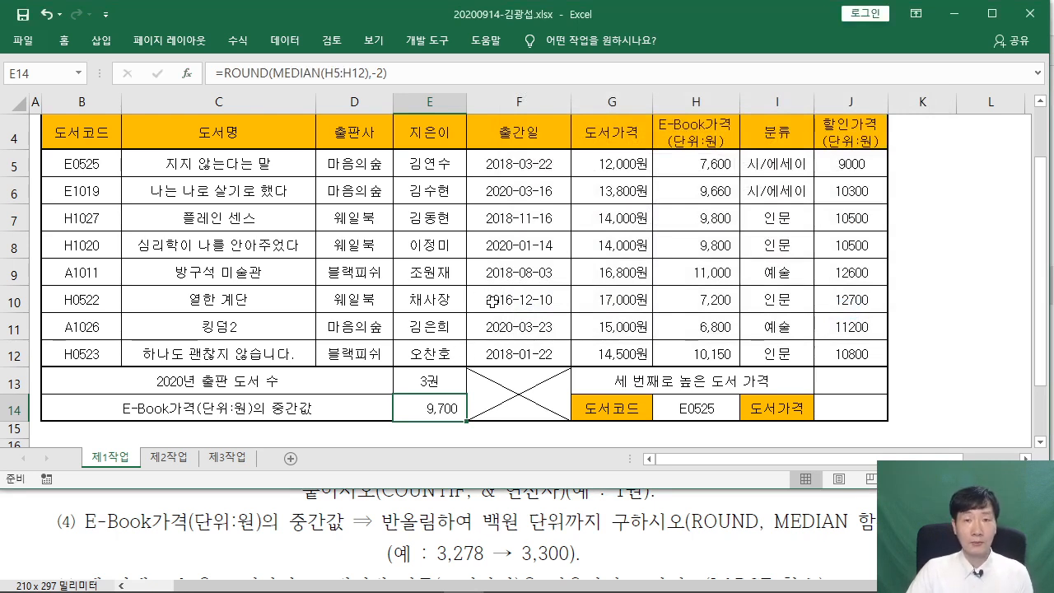
left_click(483, 296)
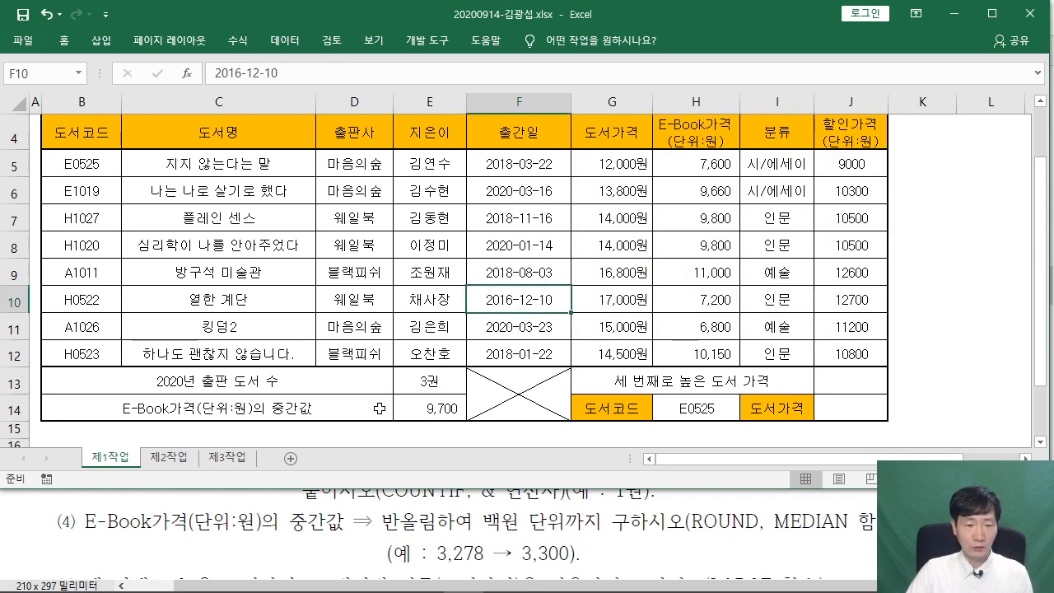
Switch to the PDF in Acrobat Reader, bring requirements (5) and (6) into view, and return to the Excel workbook
left_click(290, 522)
scroll(293, 506, "down", 2)
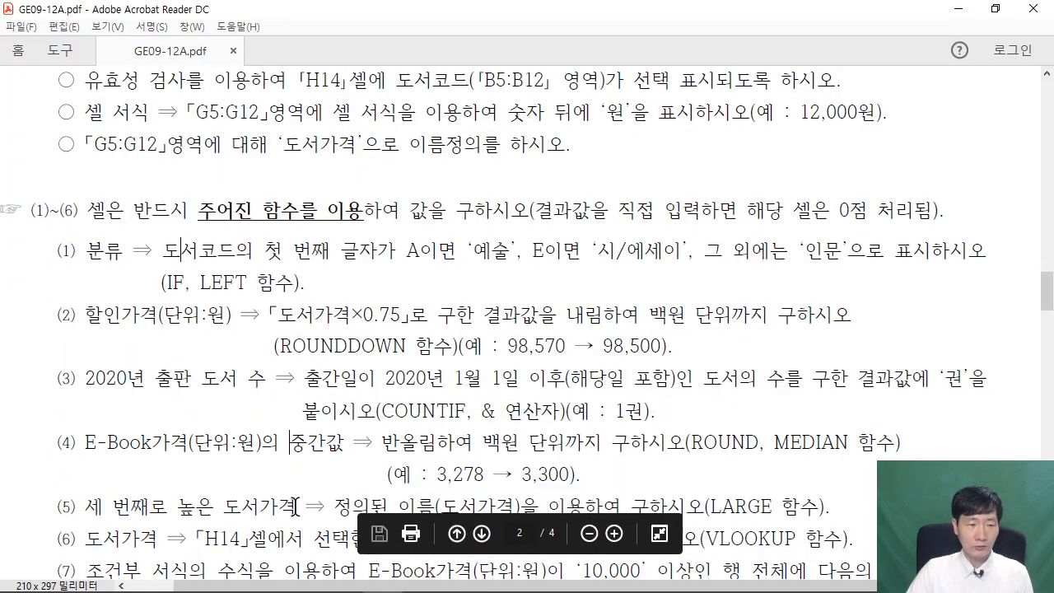
scroll(295, 504, "down", 1)
scroll(295, 504, "up", 1)
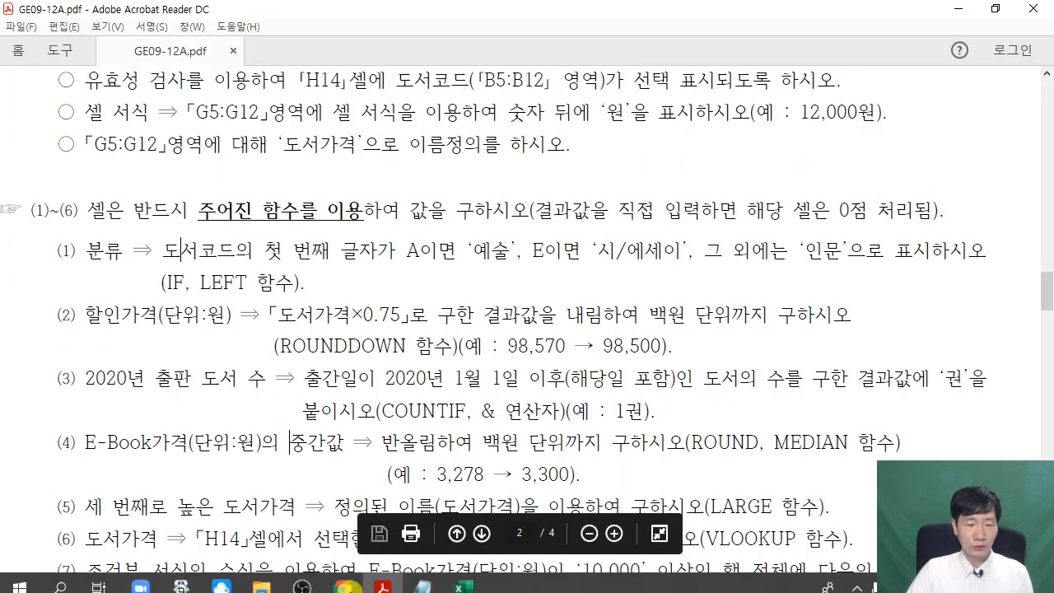
left_click(447, 583)
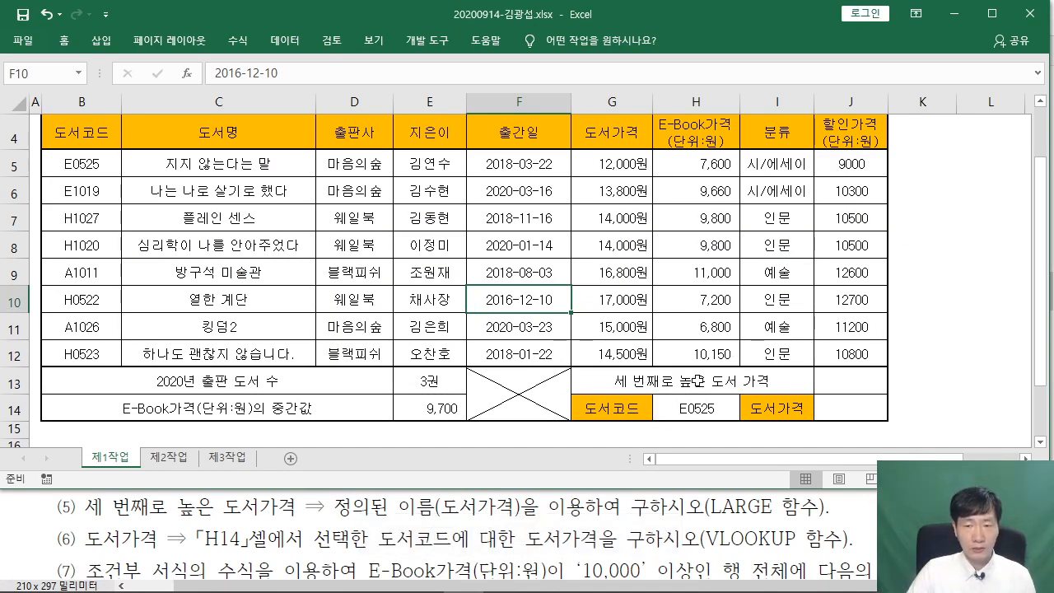
Insert the LARGE function in cell J13 for the third-highest book price, finding it through a function search for LARGE
left_click(811, 377)
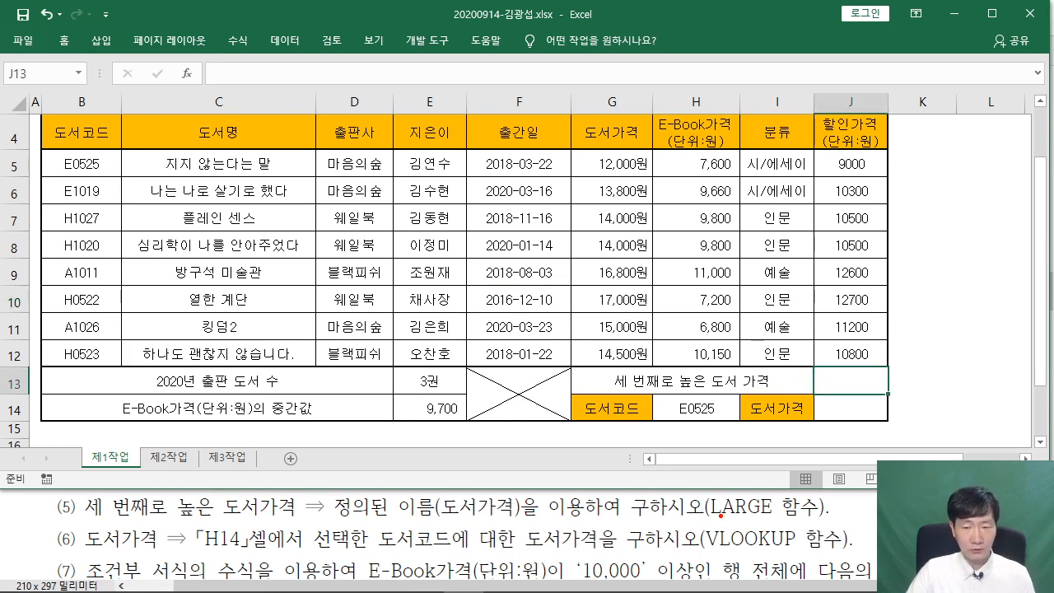
left_click_drag(688, 516, 799, 518)
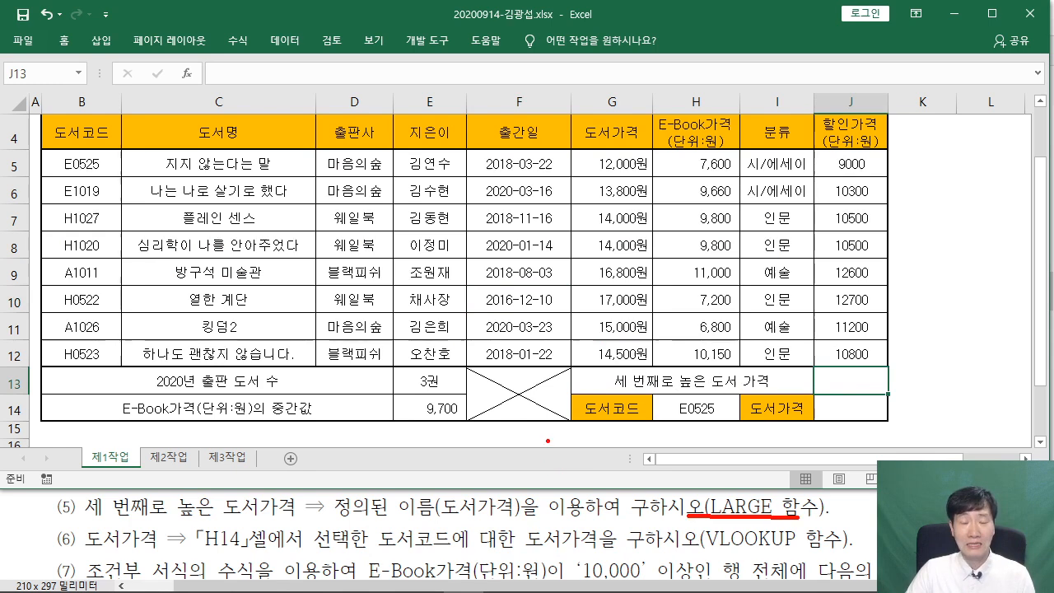
key("Escape")
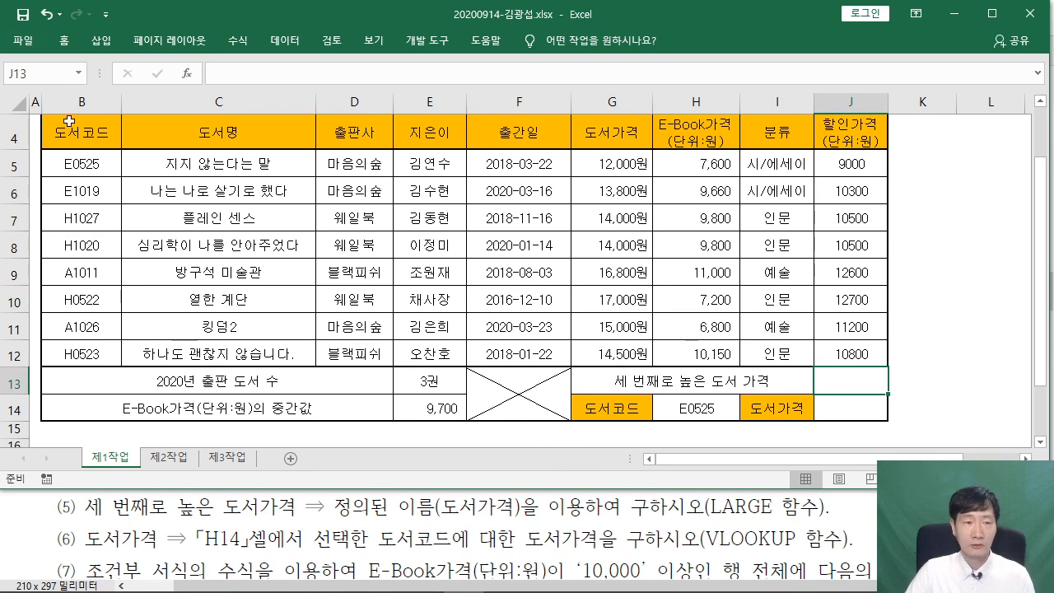
left_click(187, 73)
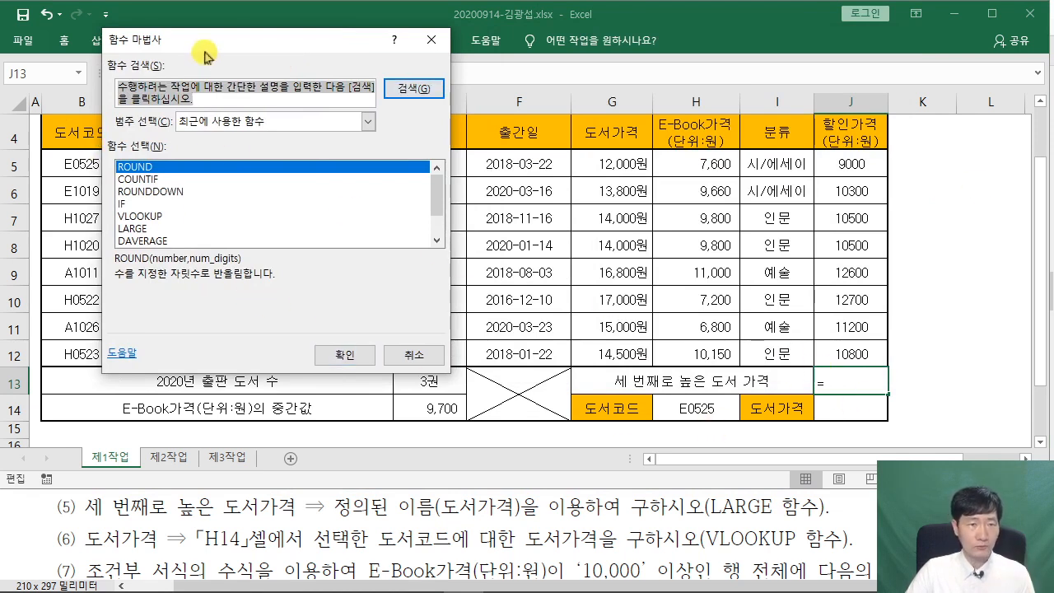
left_click_drag(201, 56, 301, 72)
type("LARGE")
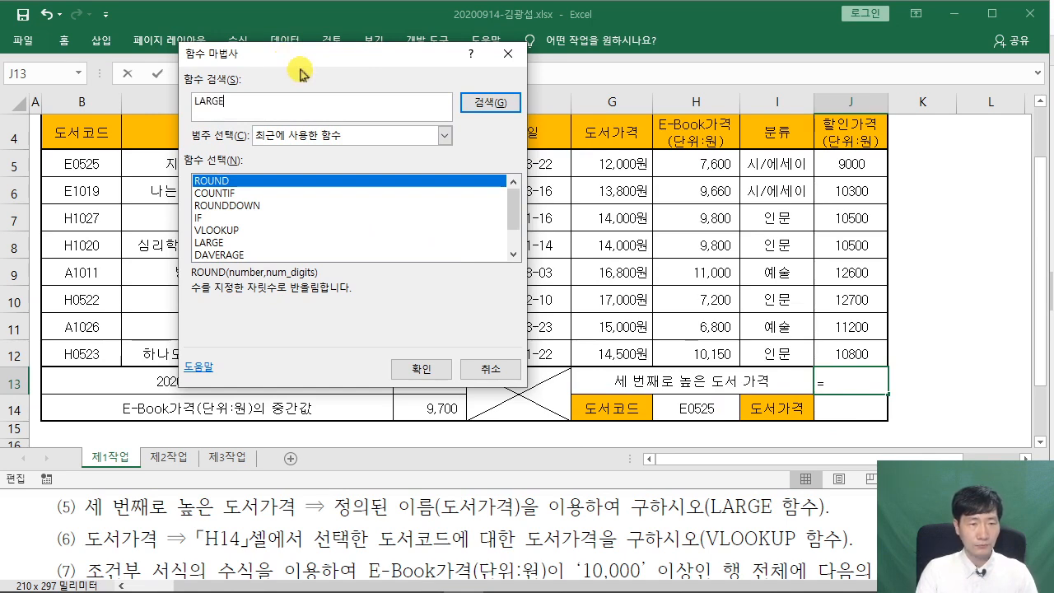
key("Return")
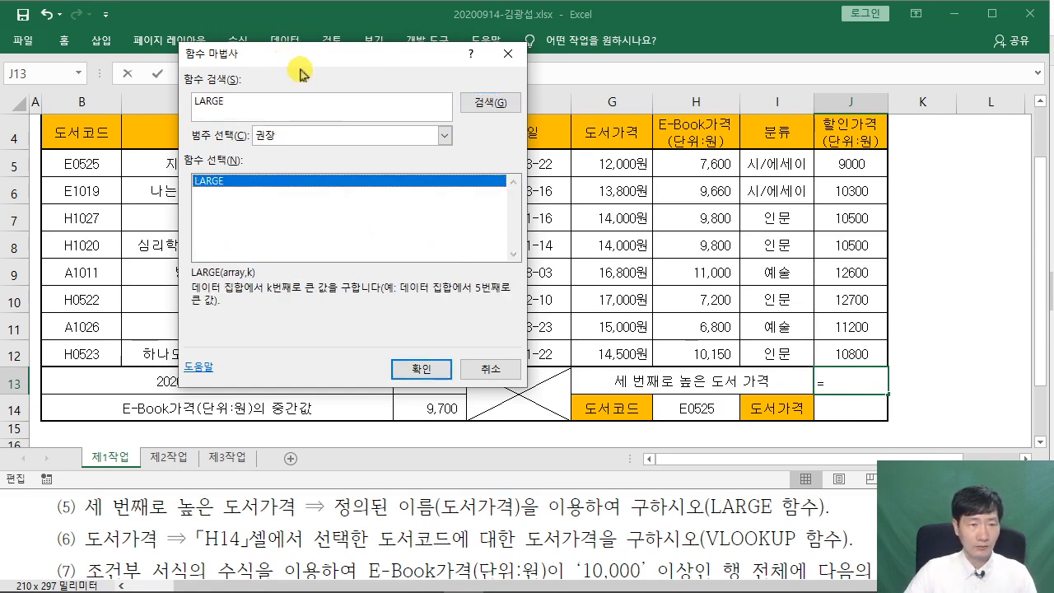
left_click(420, 371)
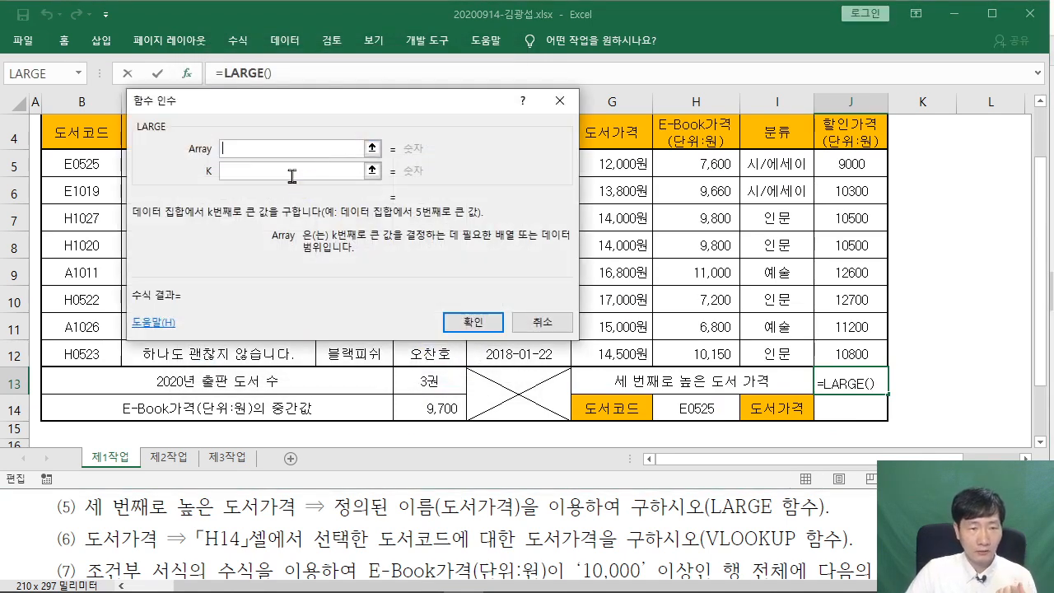
Complete the LARGE formula with the 도서가격 range G5:G12 as Array and 3 as K, and select cell J14
left_click_drag(271, 109, 221, 177)
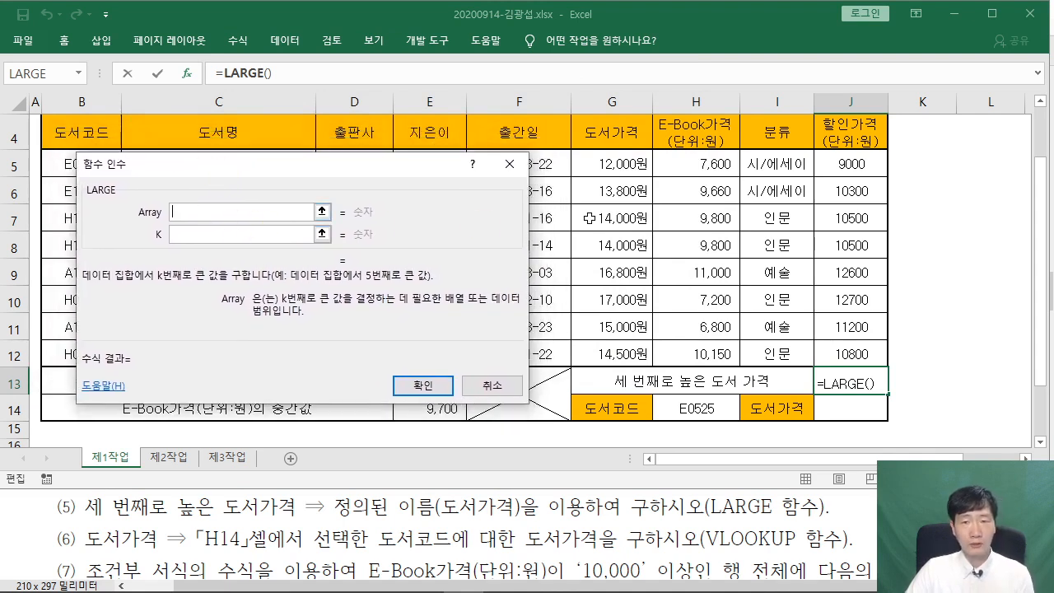
left_click_drag(613, 161, 620, 346)
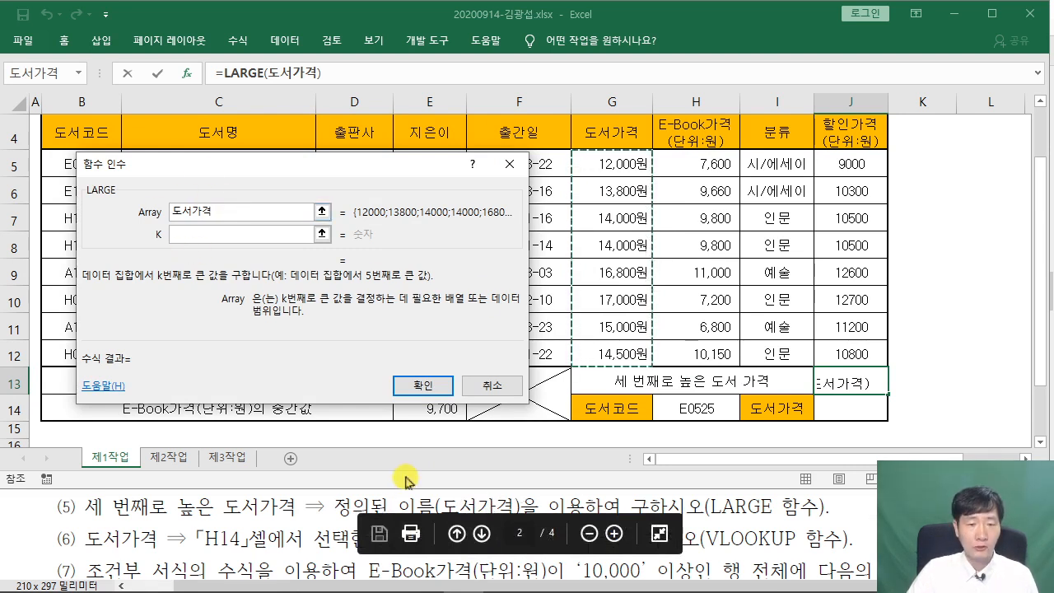
left_click(201, 234)
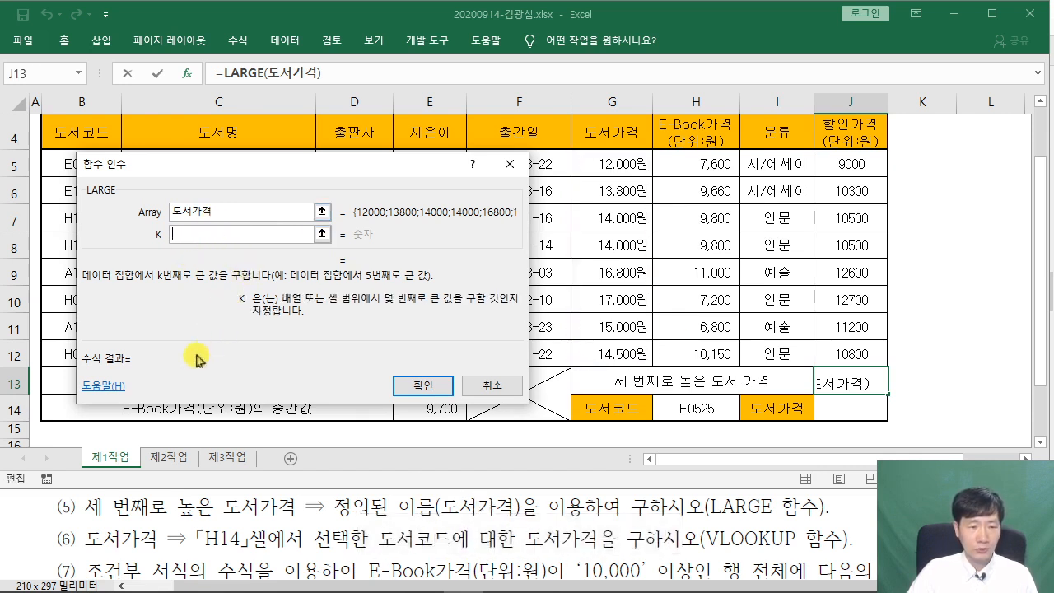
type("3")
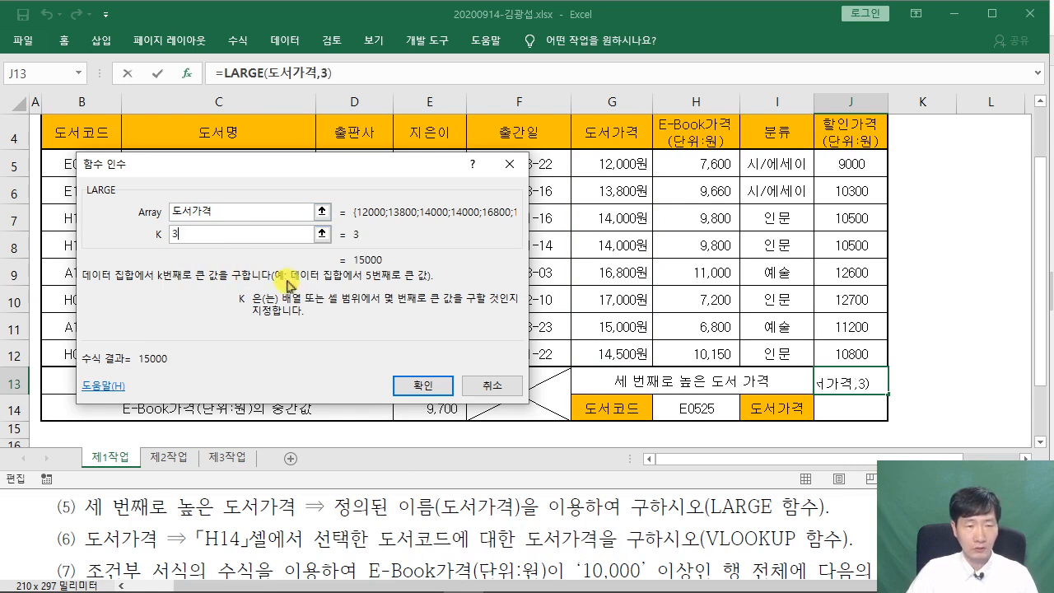
left_click_drag(289, 176, 495, 174)
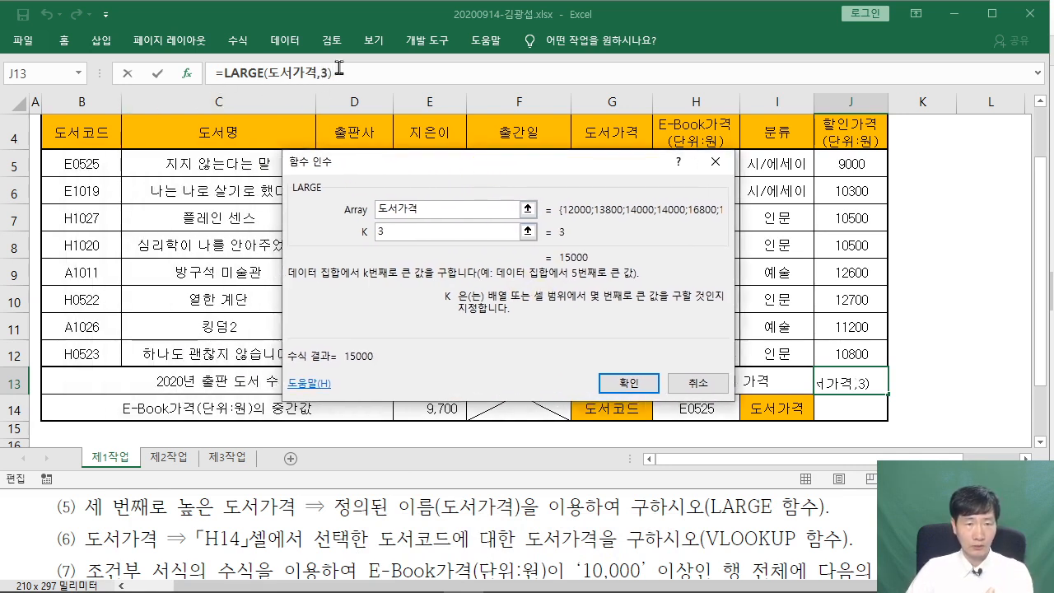
left_click(645, 383)
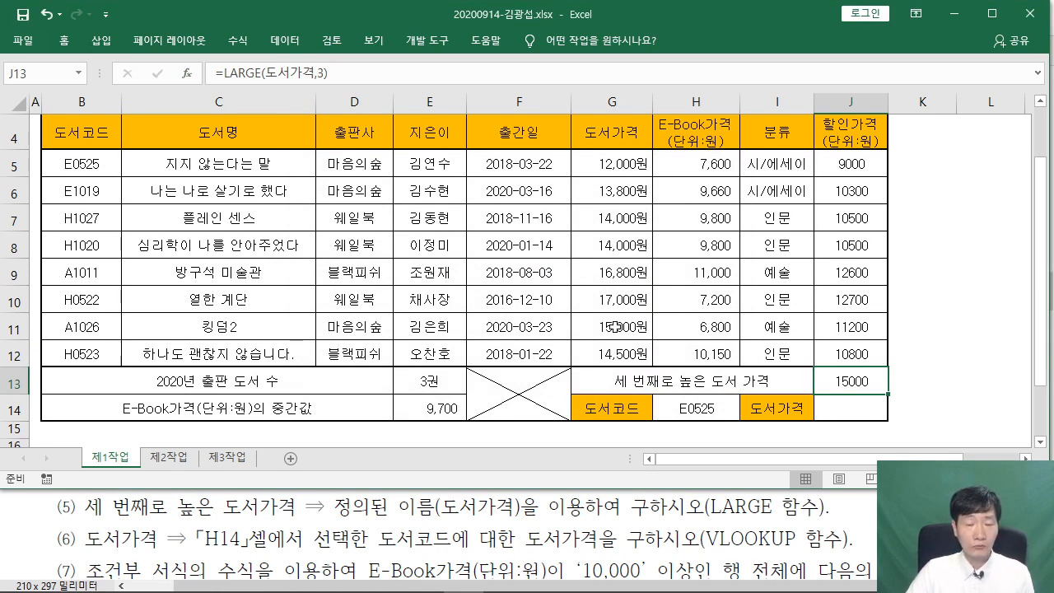
left_click(820, 404)
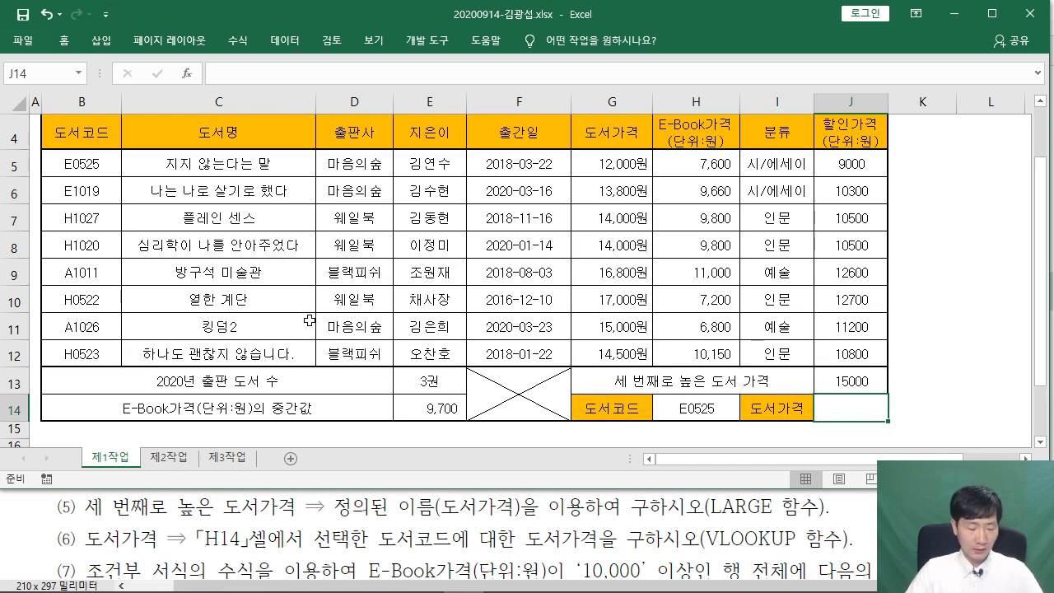
left_click_drag(336, 222, 442, 275)
left_click_drag(463, 227, 501, 235)
left_click_drag(519, 201, 571, 247)
mouse_move(594, 213)
left_mouse_down()
mouse_move(631, 206)
mouse_move(649, 288)
left_mouse_up()
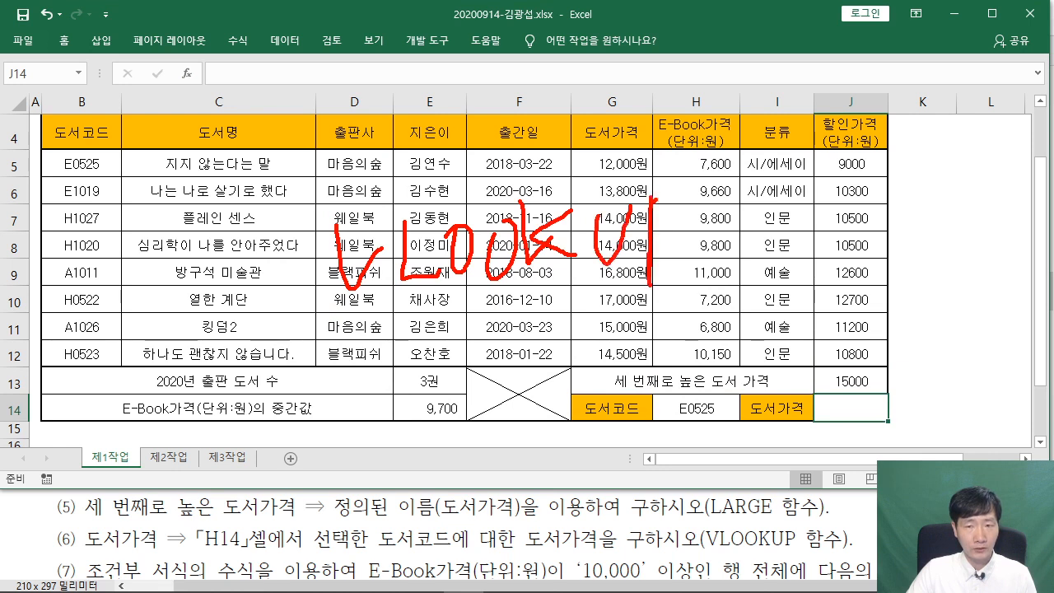
left_click_drag(652, 202, 633, 222)
left_click_drag(690, 282, 329, 297)
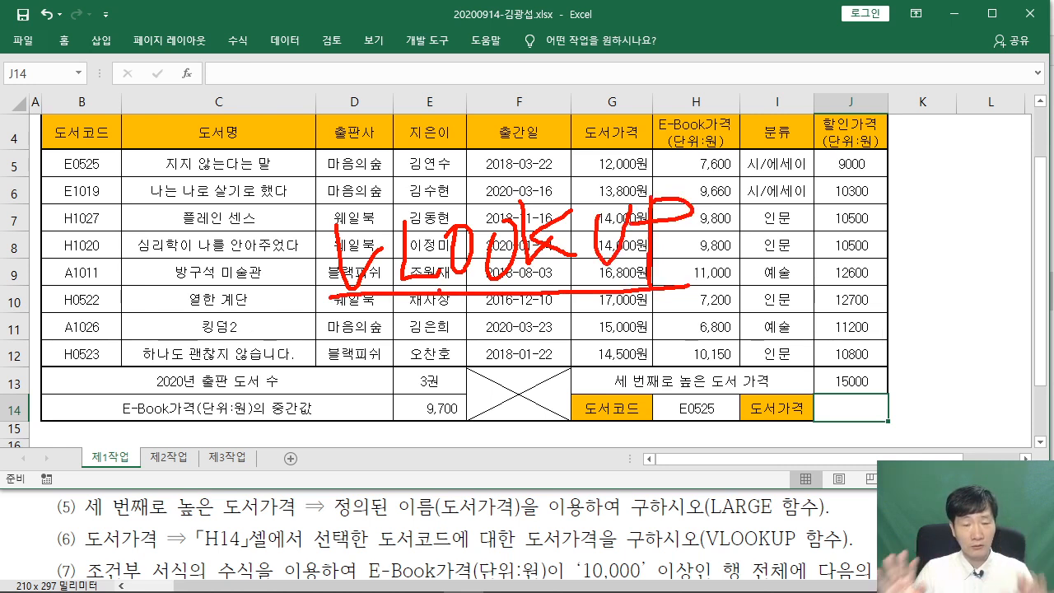
key("Escape")
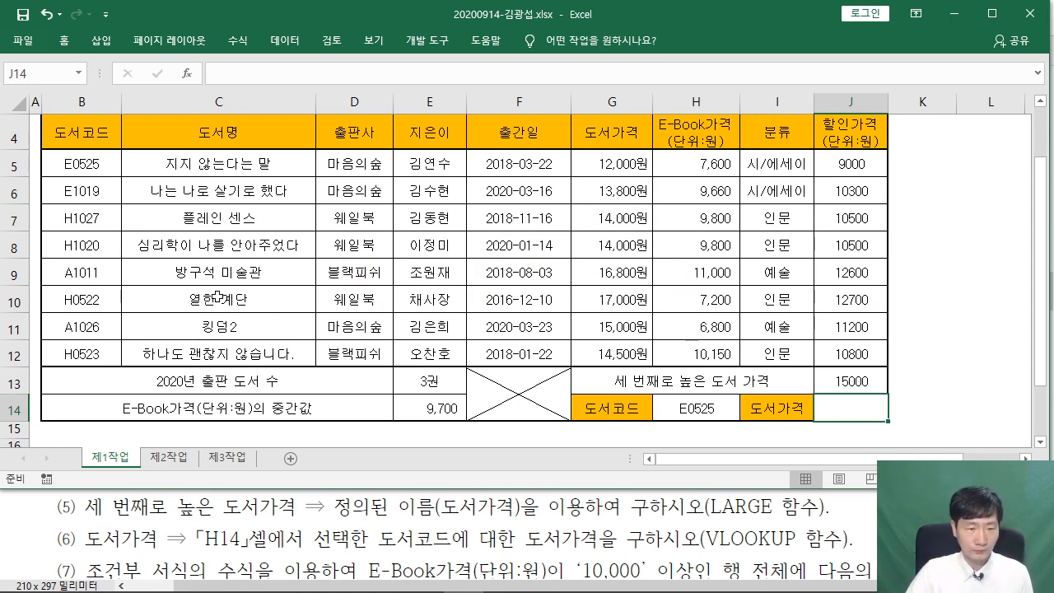
mouse_move(87, 546)
left_mouse_down()
mouse_move(288, 558)
mouse_move(830, 556)
left_mouse_up()
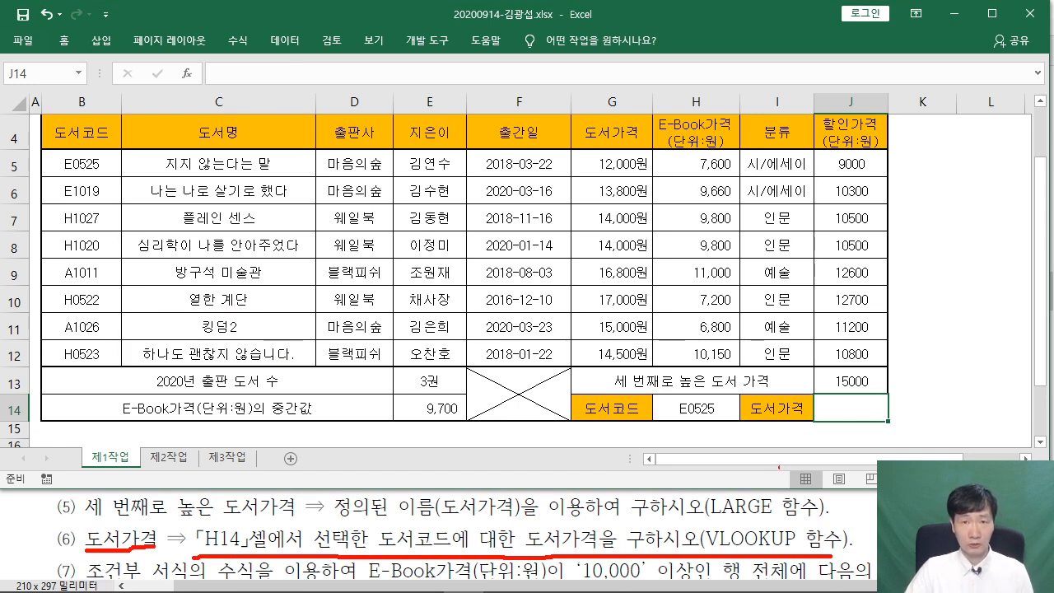
mouse_move(194, 524)
left_mouse_down()
mouse_move(190, 562)
mouse_move(254, 519)
left_mouse_up()
left_click(511, 546)
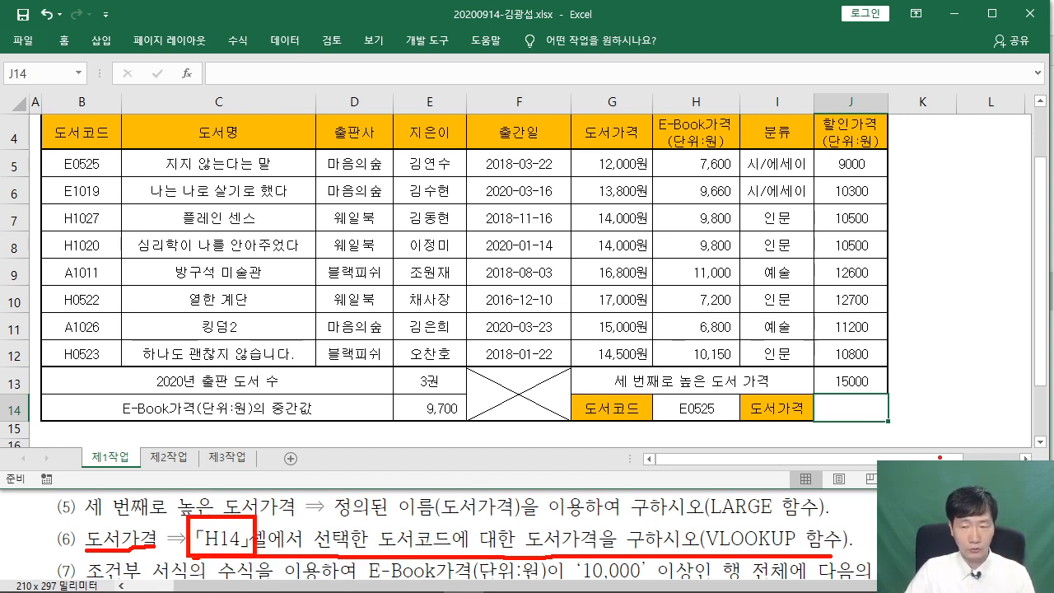
key("Escape")
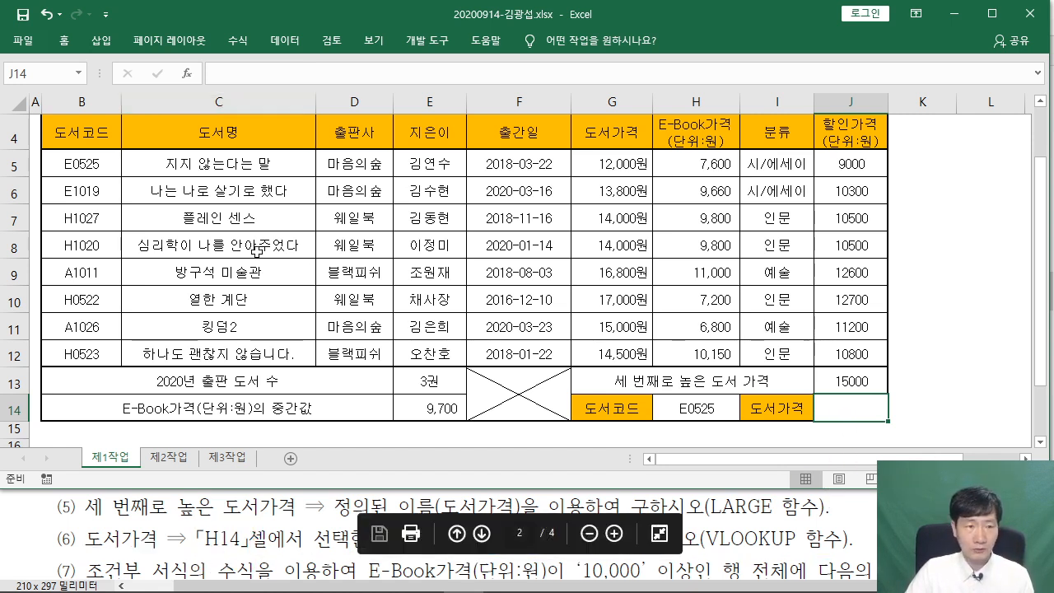
Insert the VLOOKUP function in cell J14, finding it through a function search for VLOOKUP
left_click(187, 74)
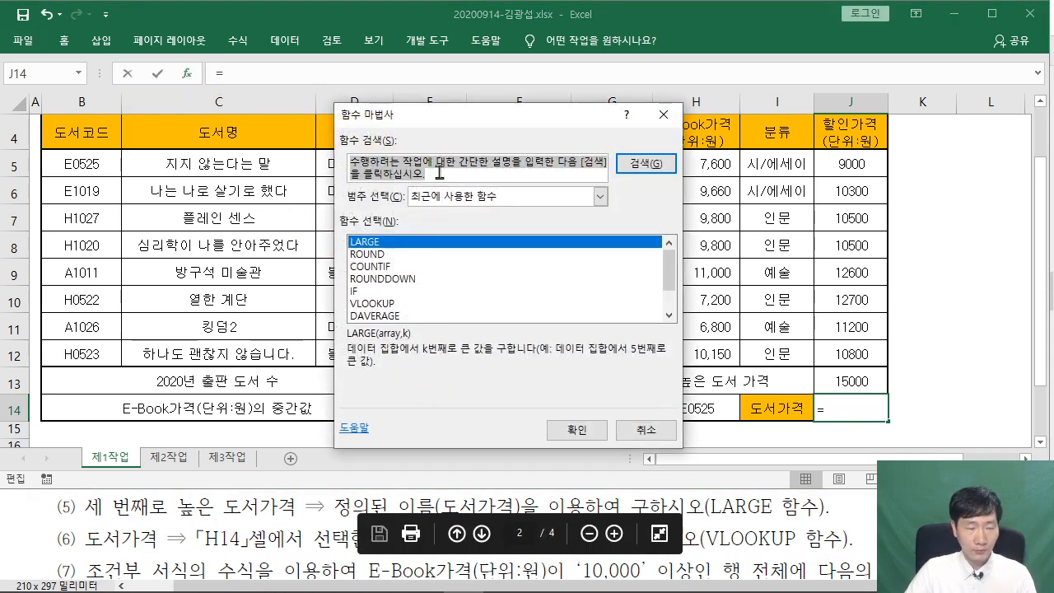
type("ㅍ")
key("BackSpace")
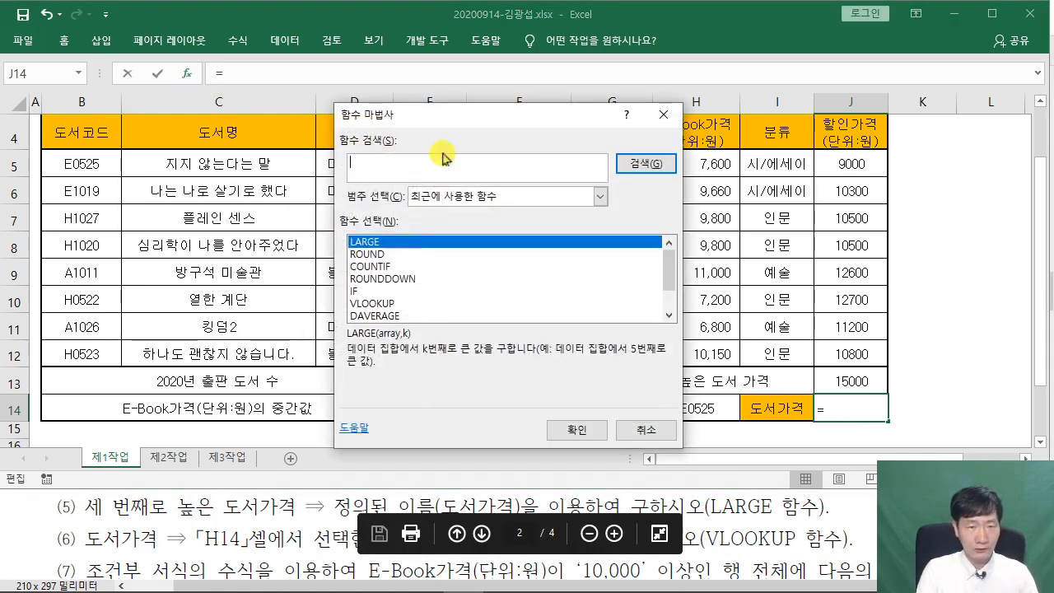
type("VLOOKUP")
key("Return")
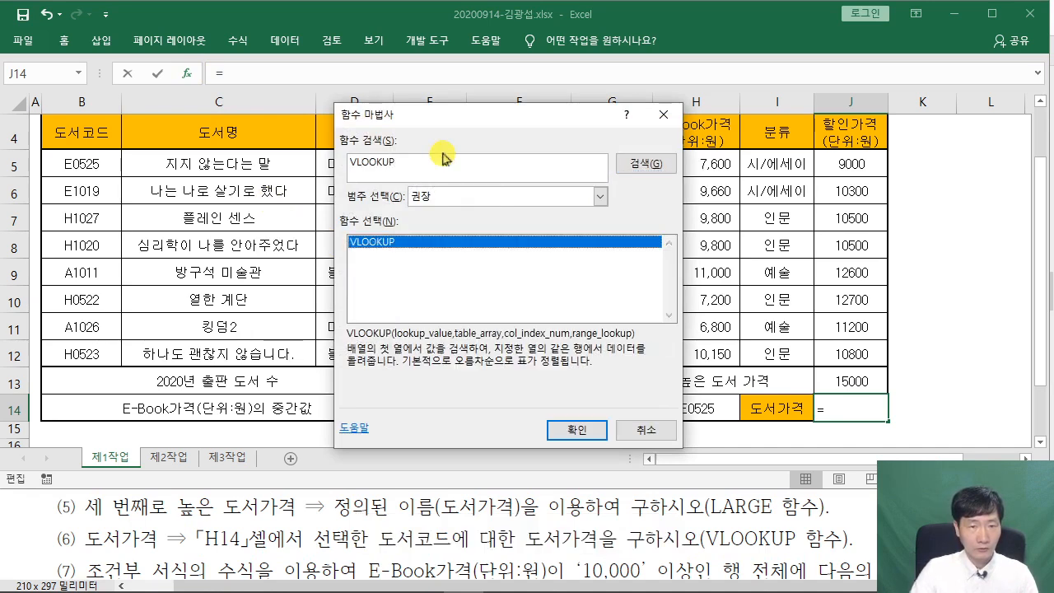
left_click(576, 430)
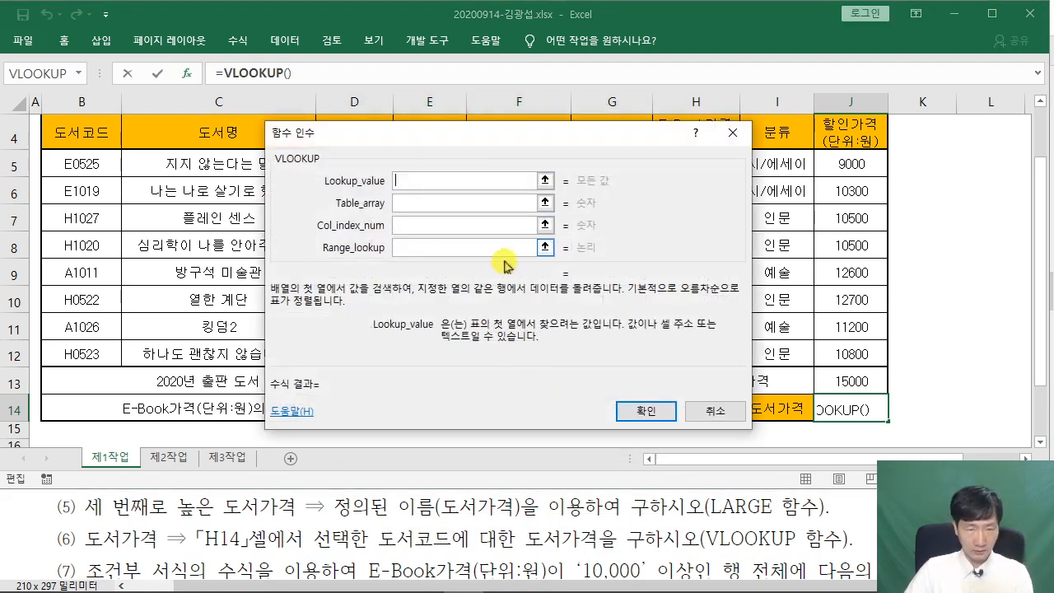
Set VLOOKUP's Lookup_value to H14 and Table_array to B5:H12, and move the arguments dialog clear of the book table
left_click_drag(467, 144, 540, 48)
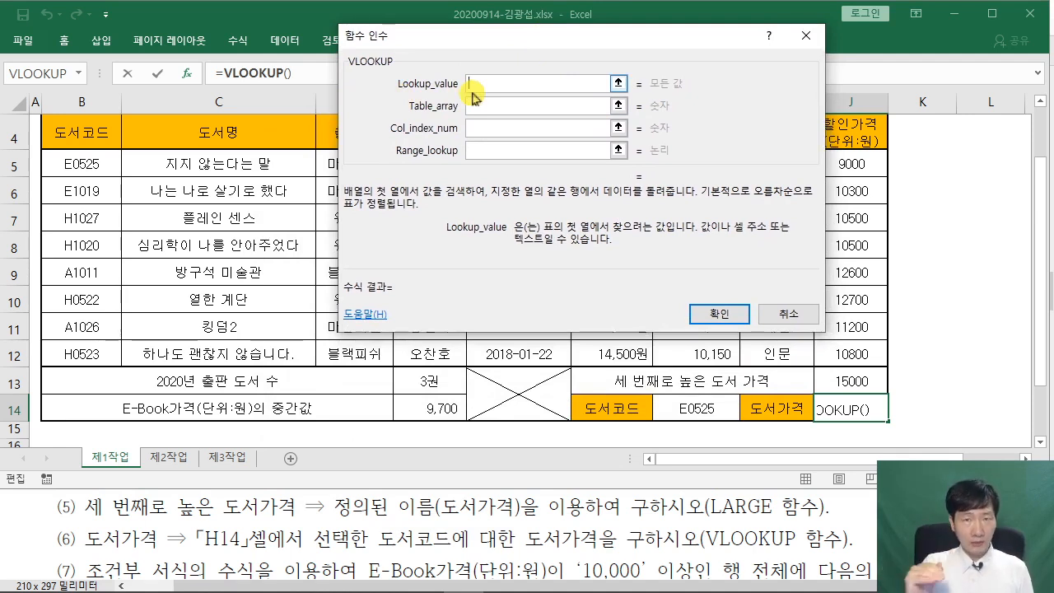
left_click(661, 402)
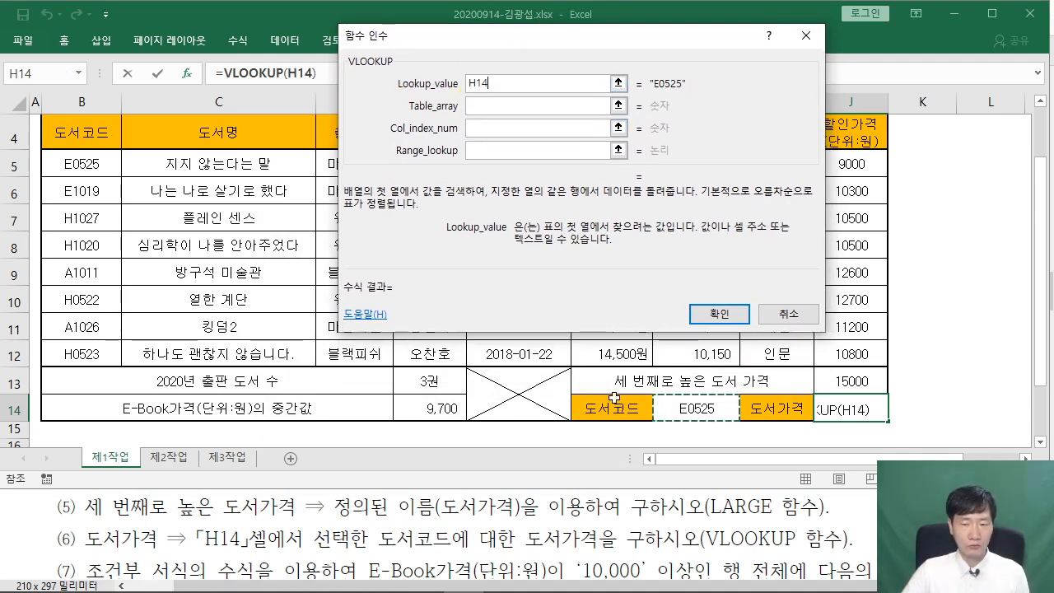
left_click(483, 107)
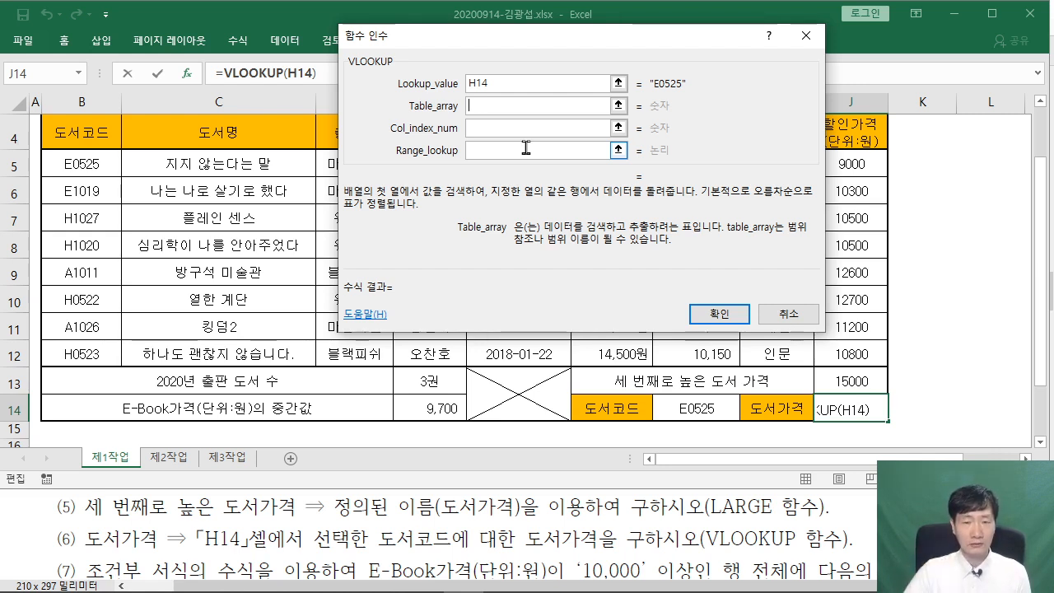
left_click(84, 157)
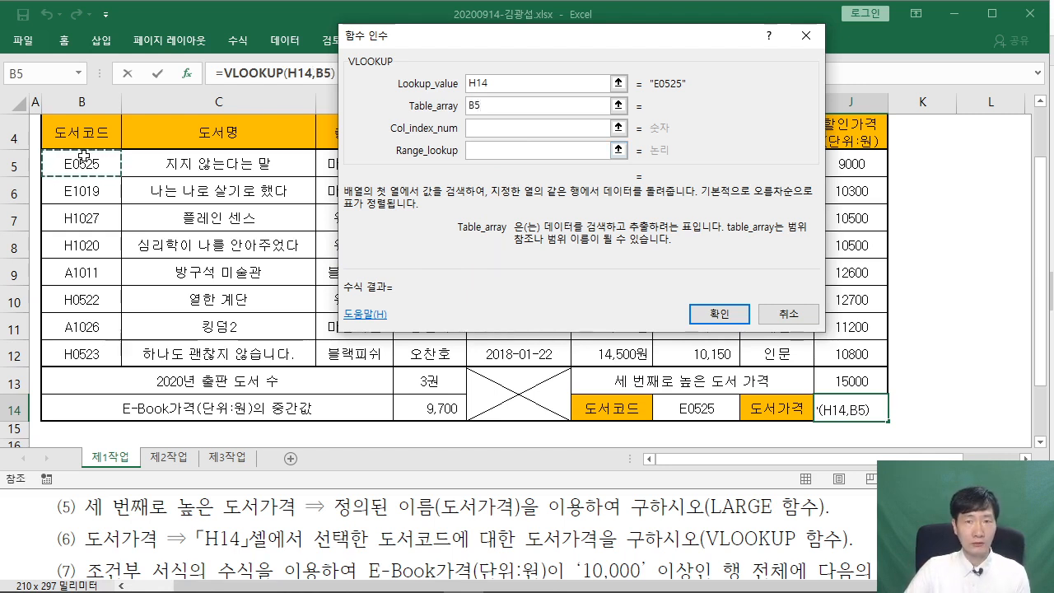
left_click_drag(84, 156, 688, 354)
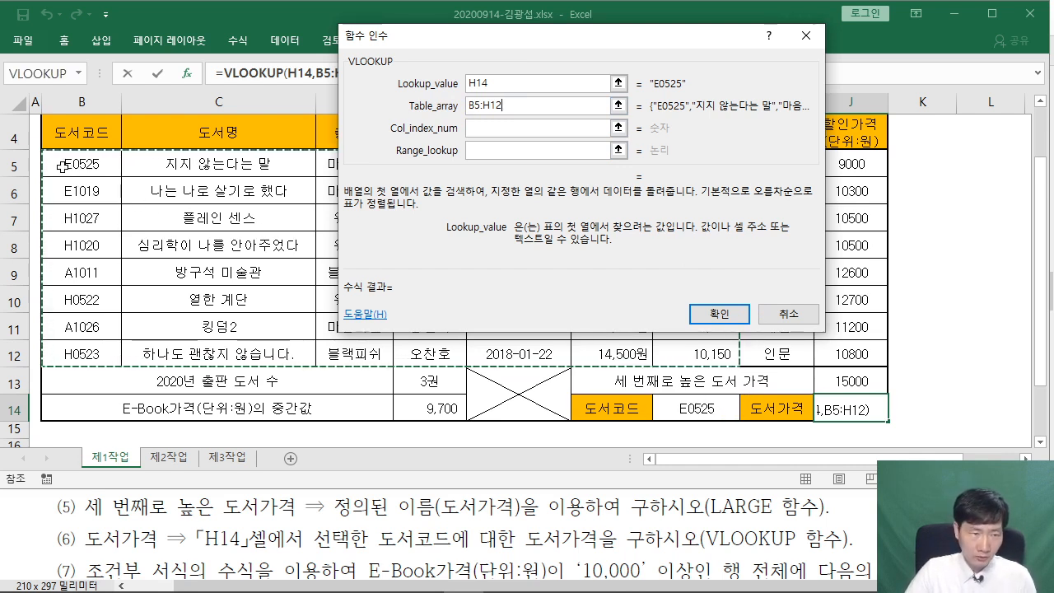
left_click(513, 105)
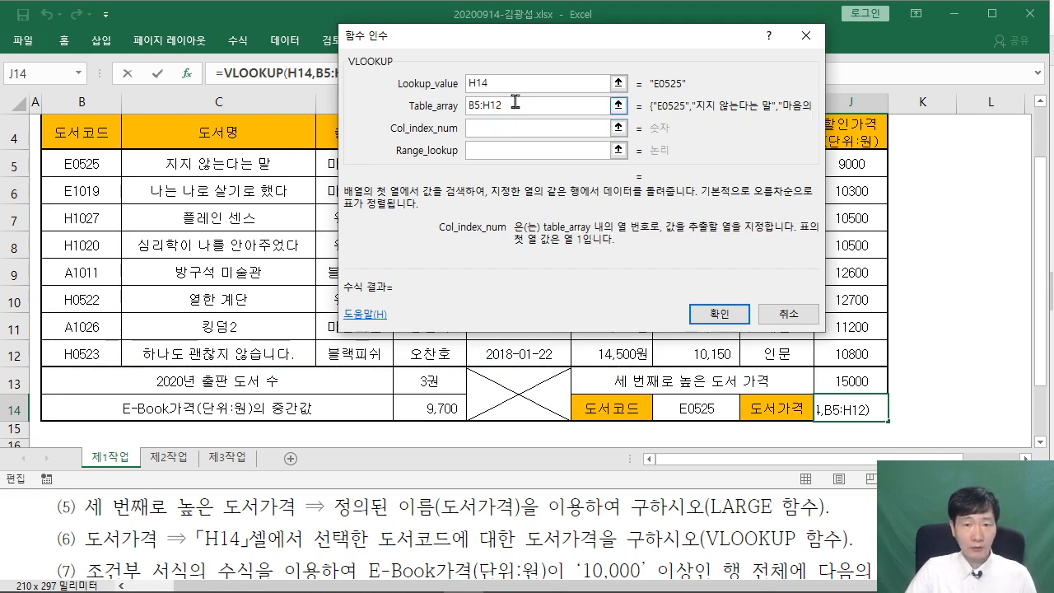
left_click_drag(491, 57, 903, 99)
mouse_move(37, 152)
left_mouse_down()
mouse_move(455, 263)
mouse_move(736, 354)
mouse_move(742, 369)
left_mouse_up()
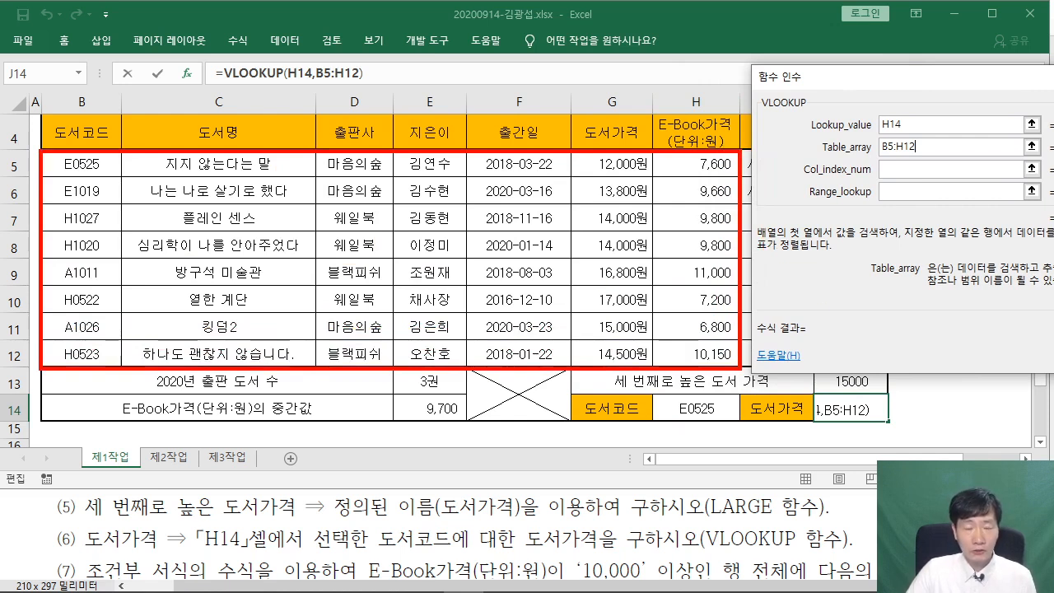
left_click_drag(79, 555, 140, 557)
left_click_drag(77, 564, 157, 565)
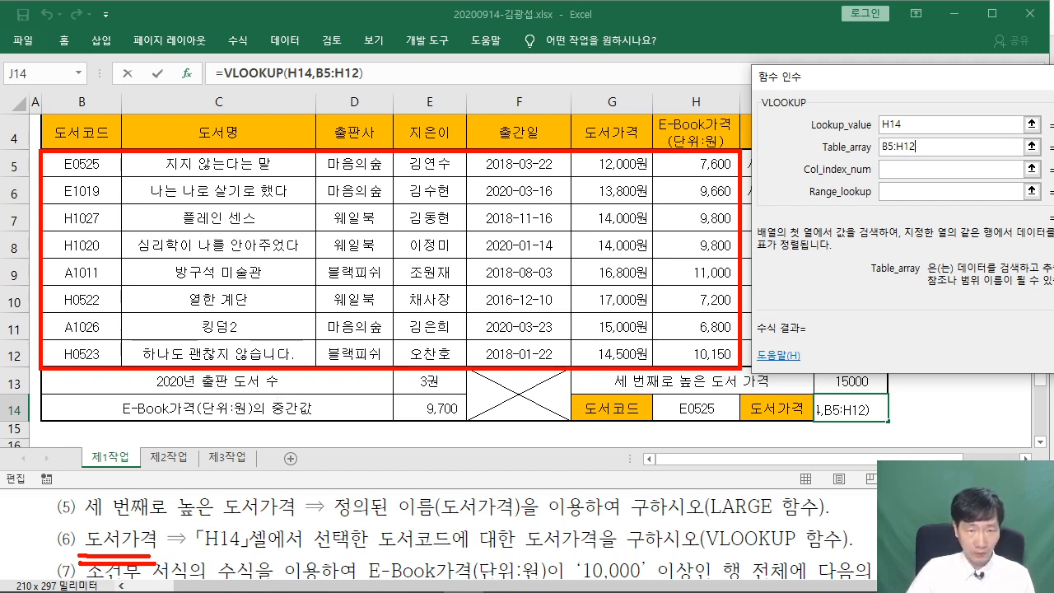
left_click_drag(100, 49, 79, 113)
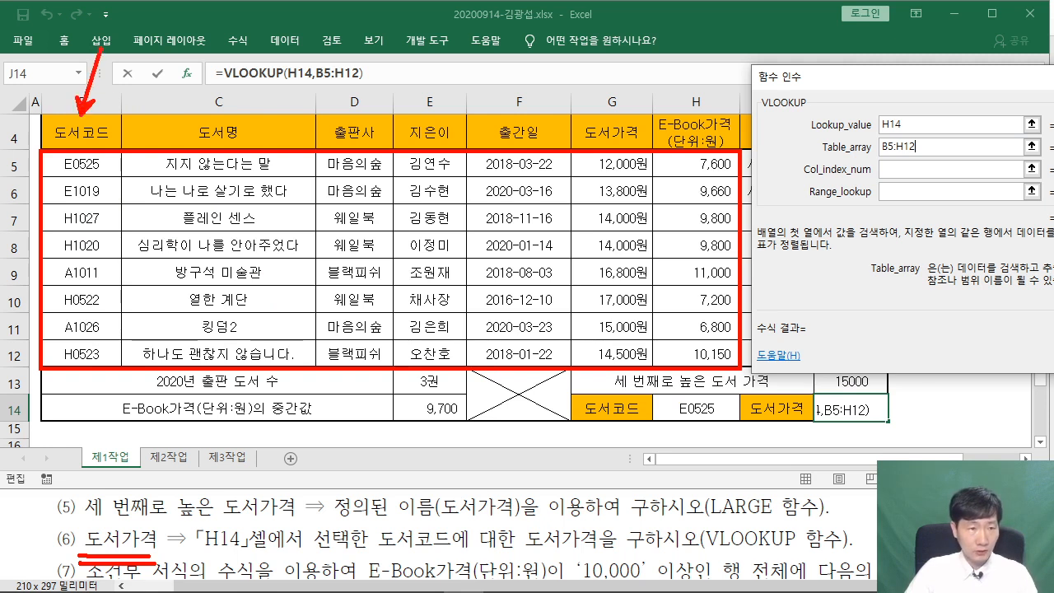
left_click_drag(106, 74, 108, 87)
mouse_move(117, 80)
left_mouse_down()
mouse_move(94, 55)
mouse_move(136, 104)
left_mouse_up()
mouse_move(223, 106)
left_mouse_down()
mouse_move(222, 54)
mouse_move(266, 63)
mouse_move(350, 120)
left_mouse_up()
mouse_move(346, 66)
left_mouse_down()
mouse_move(346, 115)
mouse_move(381, 73)
mouse_move(387, 92)
left_mouse_up()
left_click_drag(447, 77, 436, 127)
left_click_drag(426, 111, 449, 112)
left_click_drag(477, 35, 476, 60)
mouse_move(478, 73)
left_mouse_down()
mouse_move(481, 17)
mouse_move(496, 69)
left_mouse_up()
mouse_move(544, 66)
left_mouse_down()
mouse_move(512, 111)
mouse_move(531, 107)
left_mouse_up()
mouse_move(575, 26)
left_mouse_down()
mouse_move(571, 62)
mouse_move(598, 35)
left_mouse_up()
mouse_move(601, 64)
left_mouse_down()
mouse_move(588, 15)
mouse_move(603, 37)
left_mouse_up()
mouse_move(655, 68)
left_mouse_down()
mouse_move(613, 112)
mouse_move(631, 110)
left_mouse_up()
mouse_move(682, 15)
left_mouse_down()
mouse_move(677, 60)
mouse_move(698, 86)
mouse_move(718, 33)
left_mouse_up()
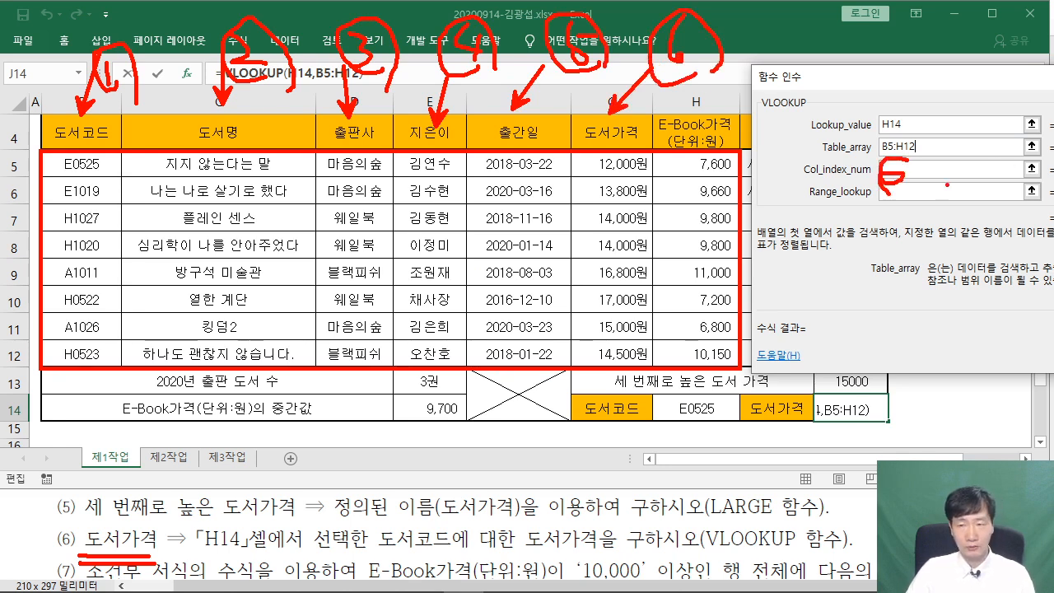
key("Escape")
Set VLOOKUP's Col_index_num to 6, go to the Range_lookup argument and move the arguments dialog fully into view
left_click(910, 167)
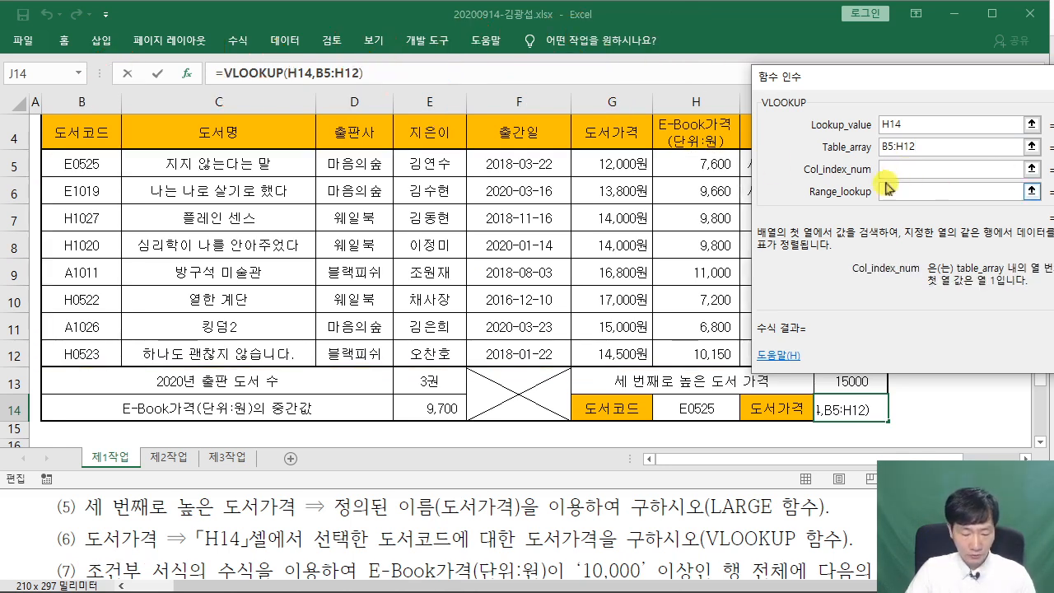
type("6")
key("Tab")
left_click_drag(866, 88, 251, 82)
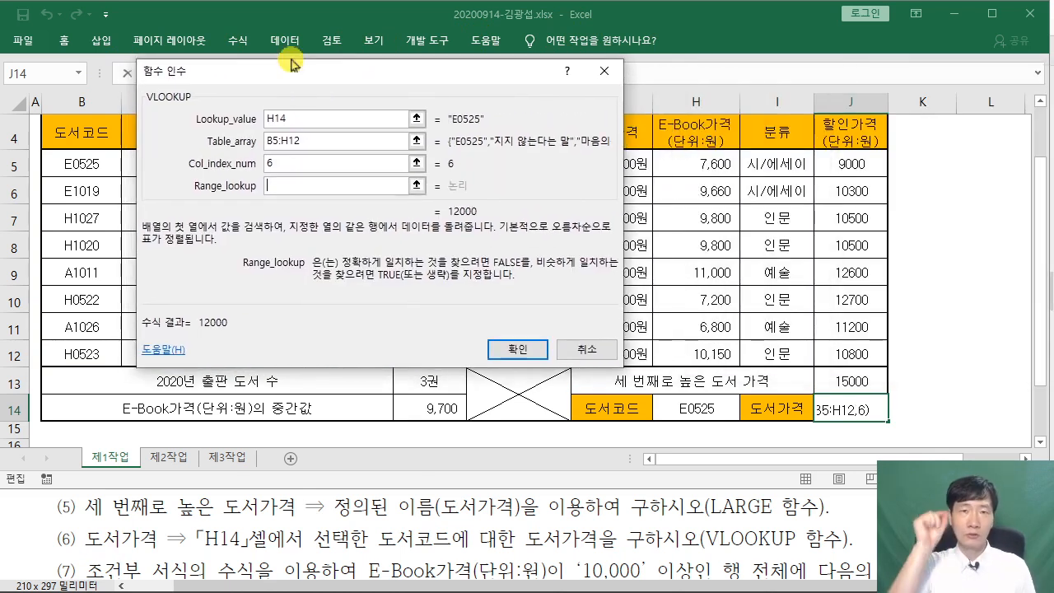
mouse_move(441, 142)
left_mouse_down()
mouse_move(496, 140)
mouse_move(445, 203)
mouse_move(474, 196)
left_mouse_up()
mouse_move(481, 216)
left_mouse_down()
mouse_move(527, 194)
mouse_move(521, 173)
left_mouse_up()
mouse_move(542, 141)
left_mouse_down()
mouse_move(544, 207)
mouse_move(580, 203)
left_mouse_up()
left_click_drag(606, 145, 589, 199)
mouse_move(642, 138)
left_mouse_down()
mouse_move(614, 145)
mouse_move(621, 205)
left_mouse_up()
mouse_move(621, 204)
left_mouse_down()
mouse_move(645, 201)
mouse_move(656, 168)
mouse_move(437, 204)
left_mouse_up()
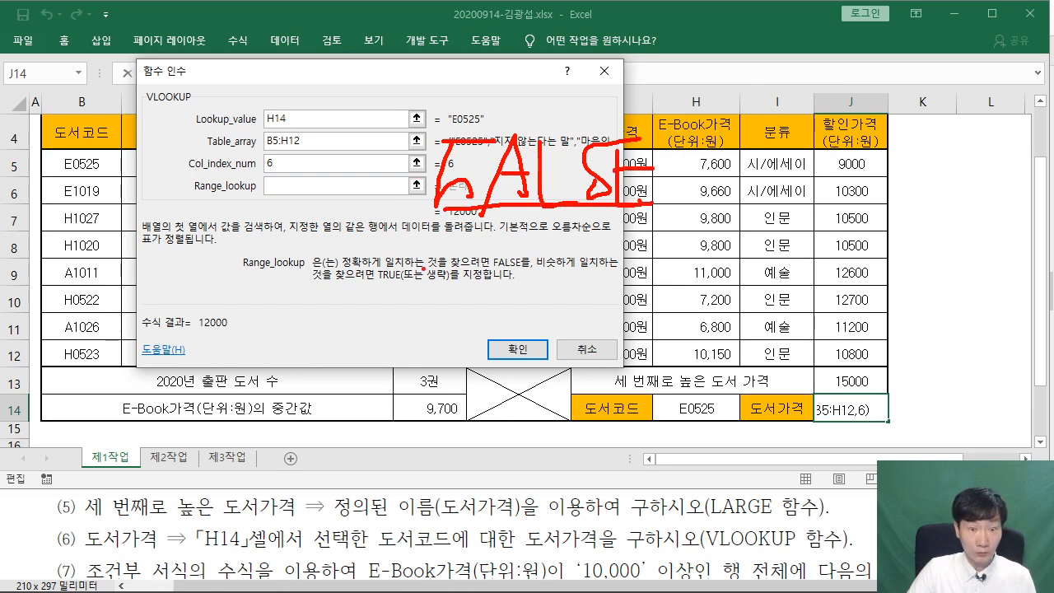
mouse_move(429, 168)
left_mouse_down()
mouse_move(272, 188)
mouse_move(278, 199)
left_mouse_up()
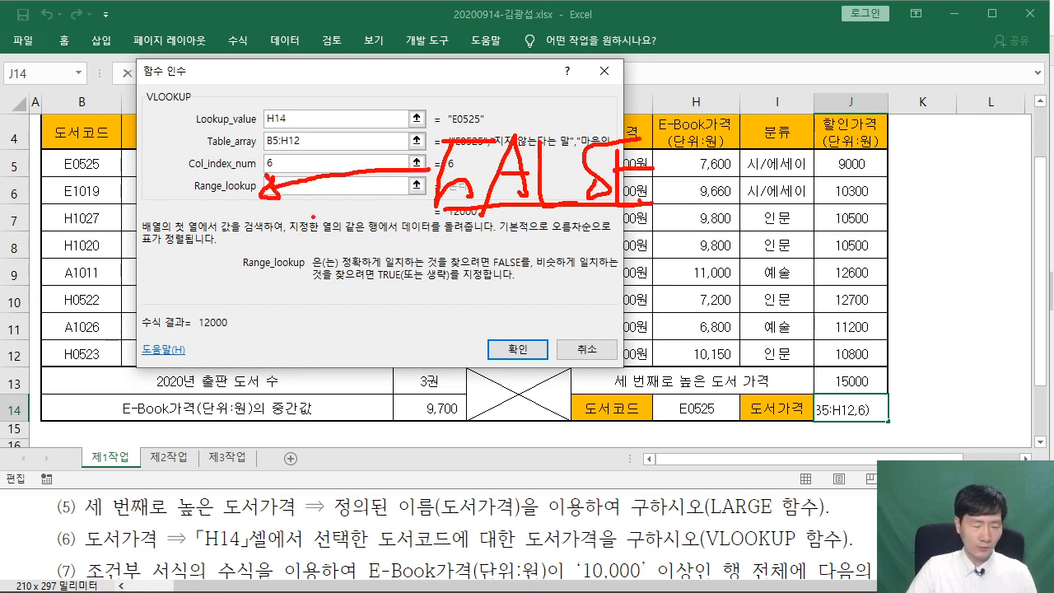
key("Escape")
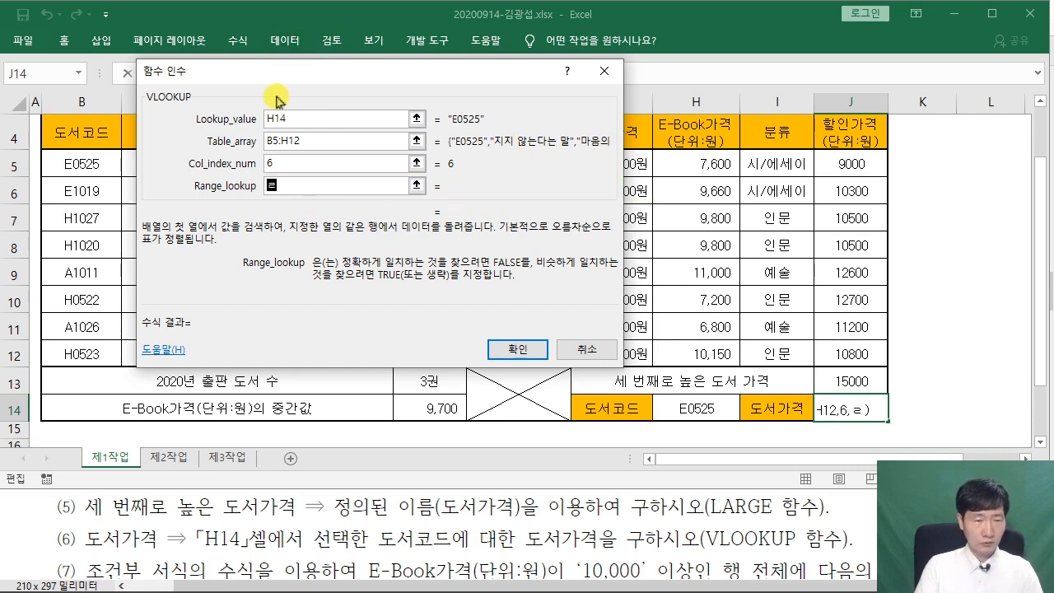
Set VLOOKUP's Range_lookup to FALSE and complete the formula in J14
type("FALSE")
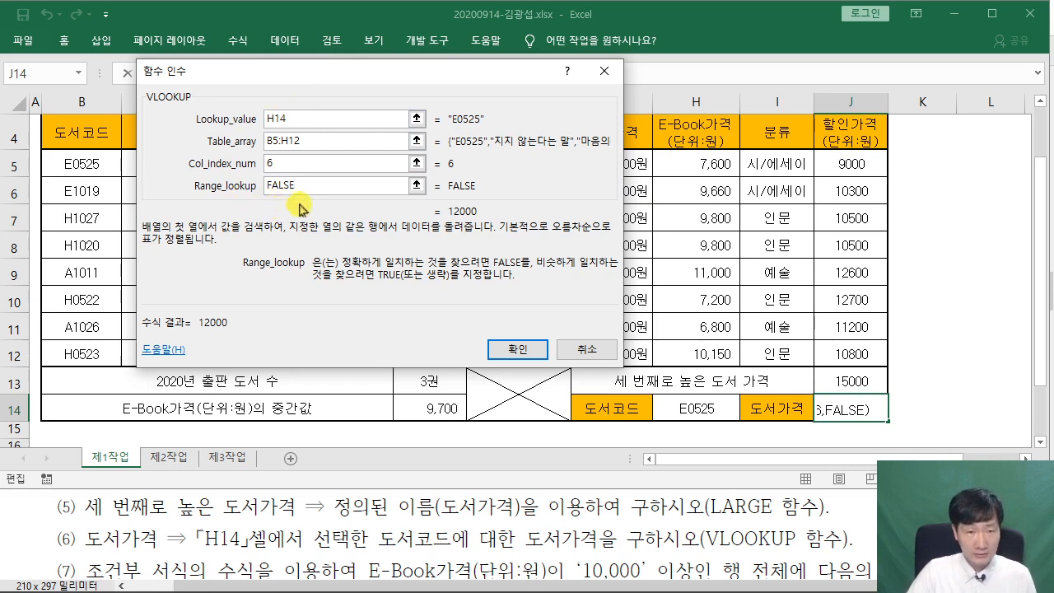
left_click(532, 356)
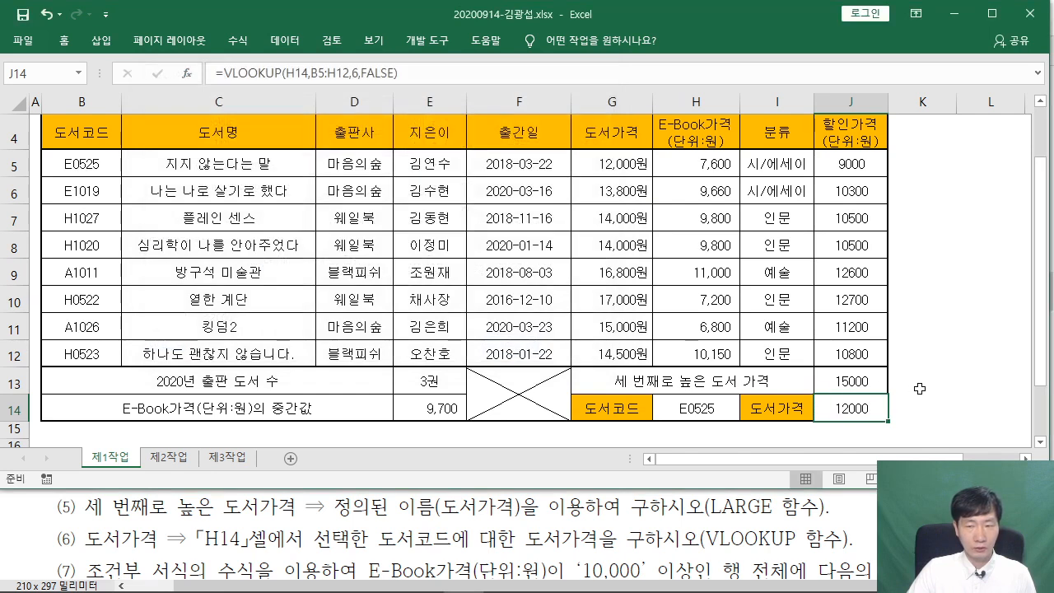
Test the VLOOKUP by choosing book code H1027 in H14's list, and set the code back to E0525
left_click(693, 406)
left_click(752, 410)
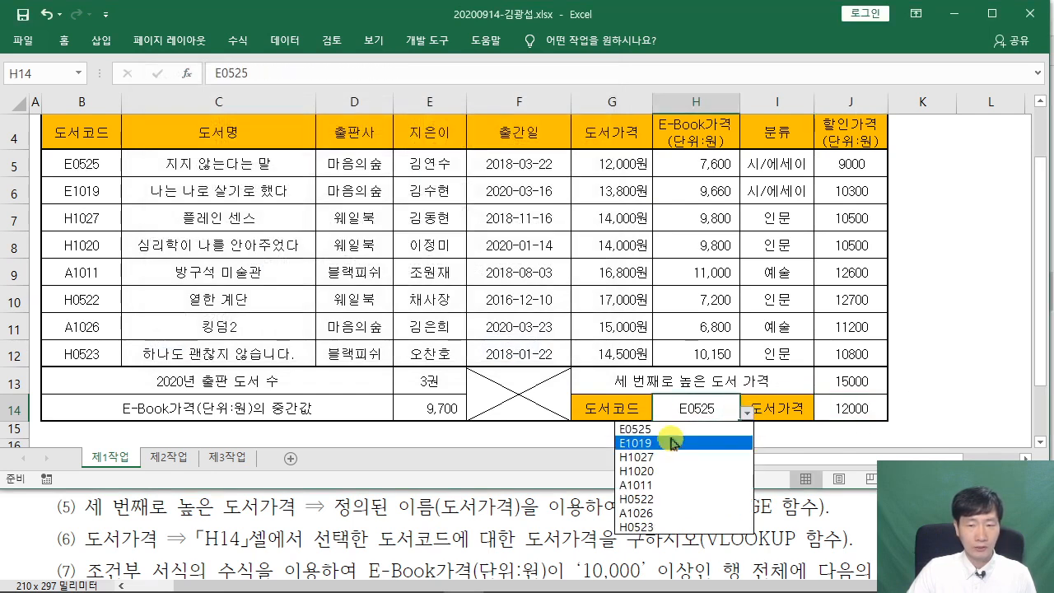
left_click(643, 454)
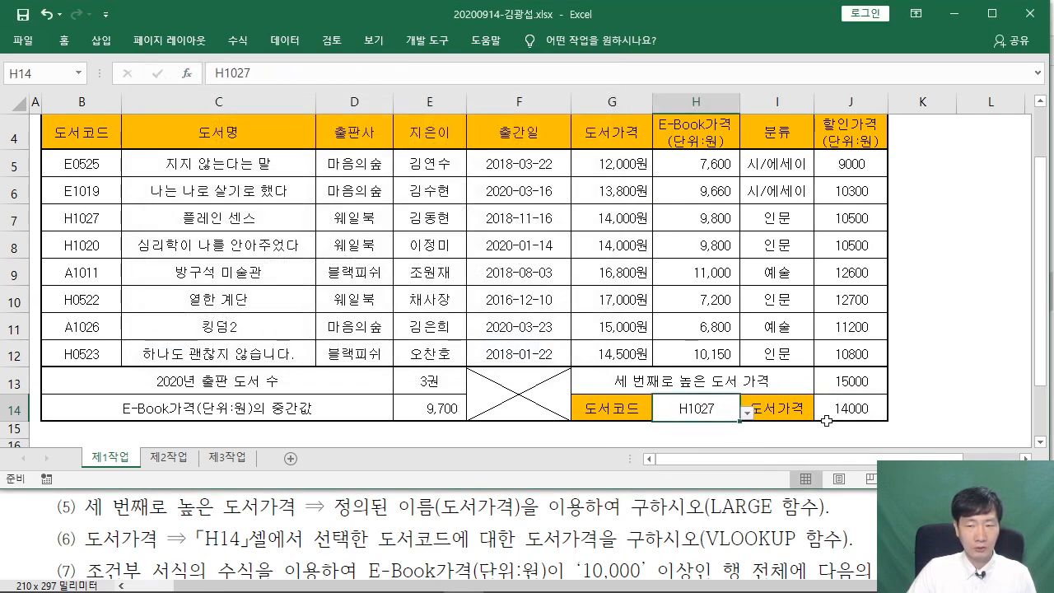
left_click(748, 412)
left_click(699, 429)
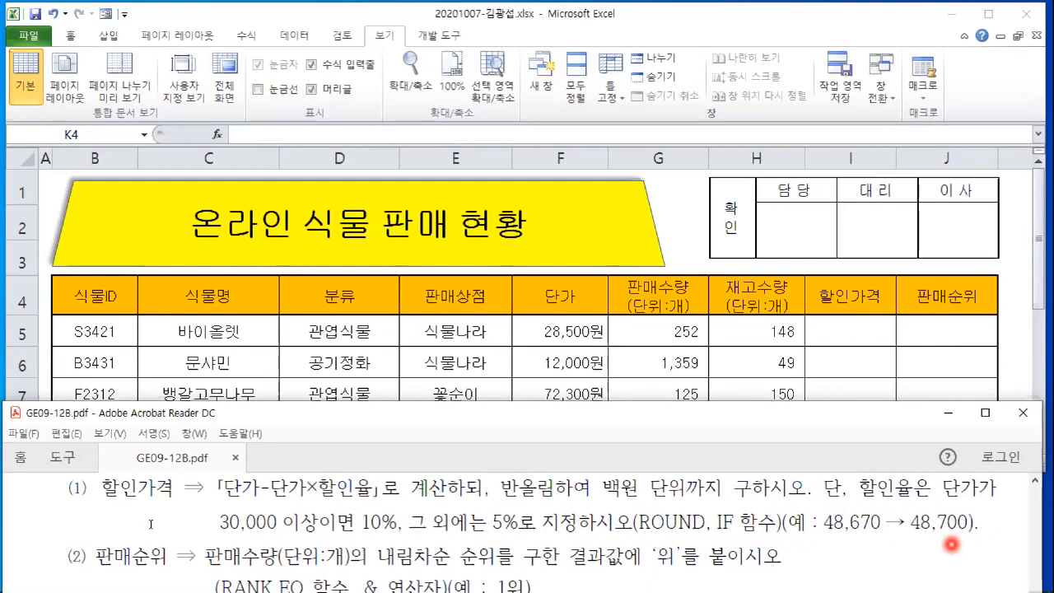
Examine requirement (1) for 할인가격 in the exam PDF, covering the ROUND function, the discount formula and the rounding unit
left_click(891, 353)
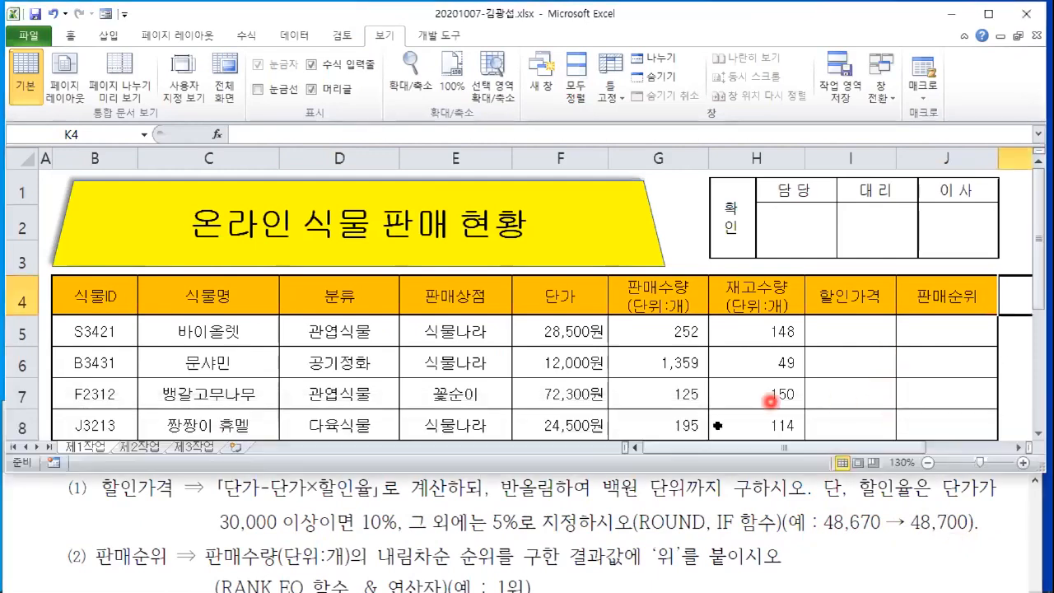
left_click_drag(639, 522, 702, 524)
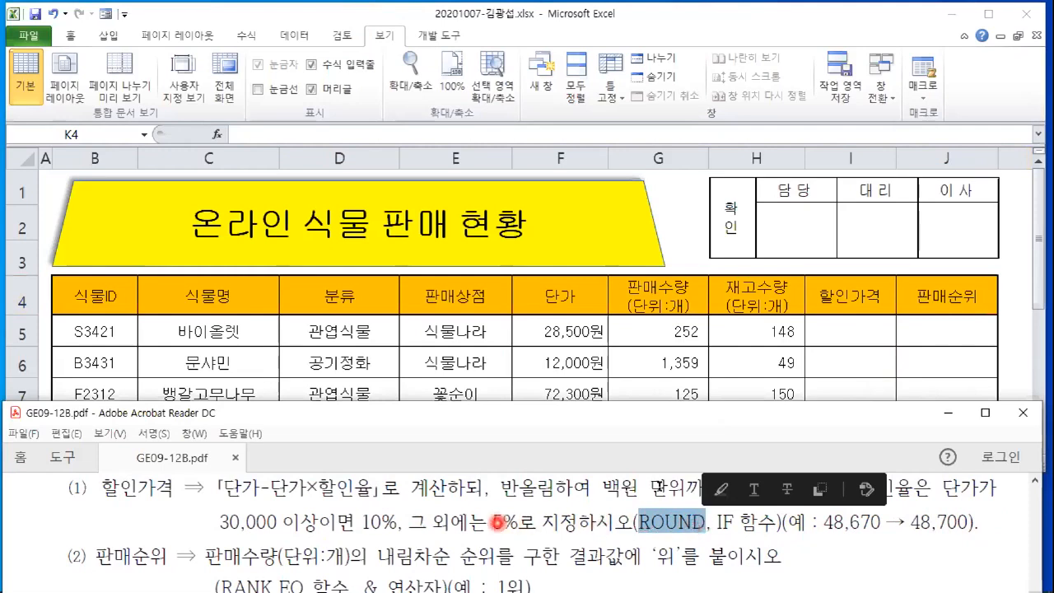
left_click_drag(216, 493, 377, 492)
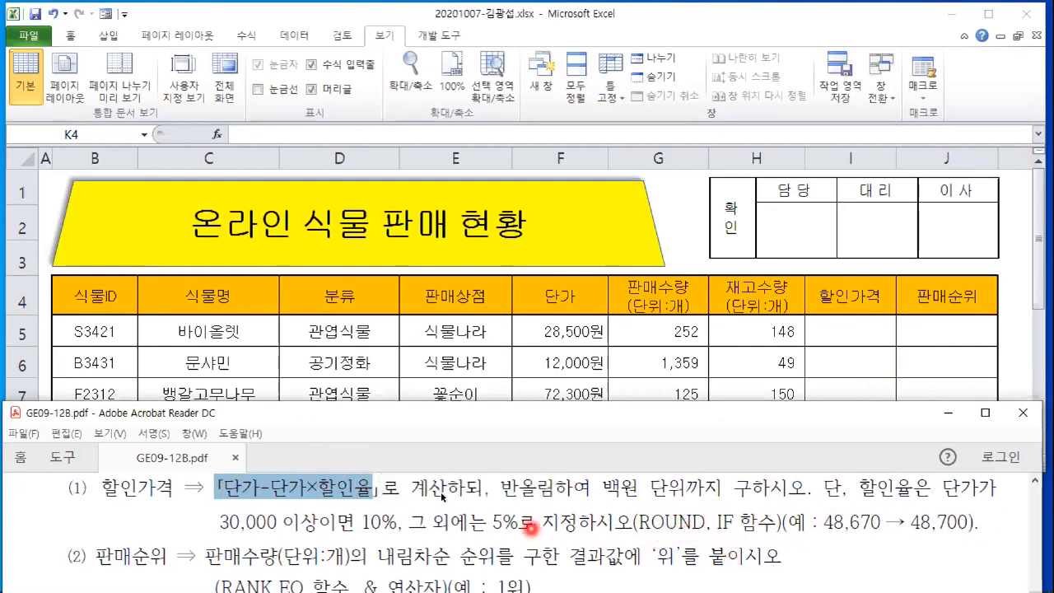
left_click_drag(604, 489, 663, 494)
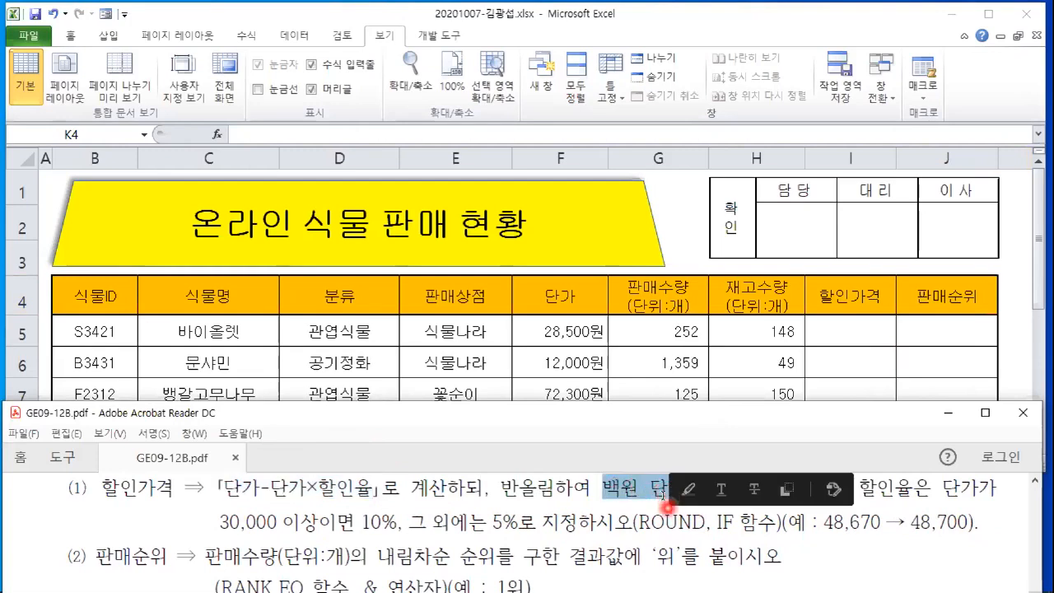
left_click_drag(978, 524, 886, 524)
left_click(856, 557)
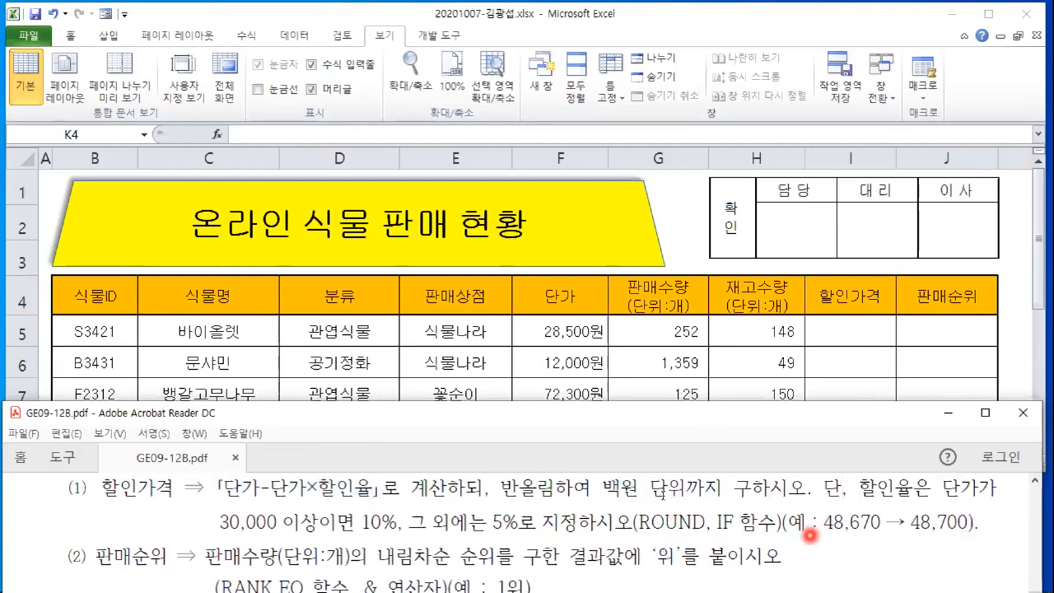
Insert the ROUND function in cell I5 for the 할인가격, finding it through a function search for ROUND
left_click(875, 337)
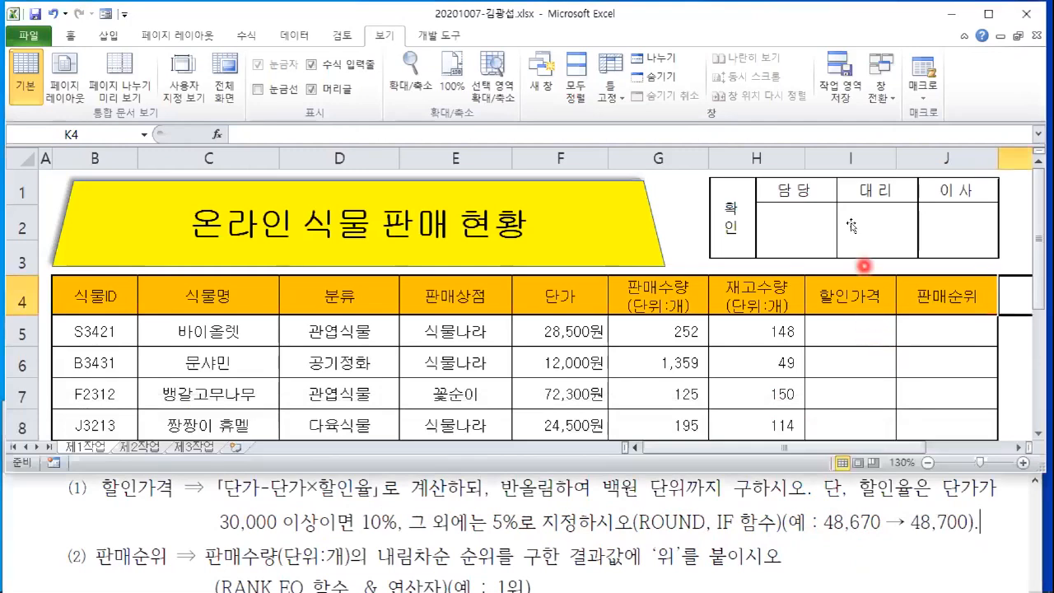
left_click(842, 323)
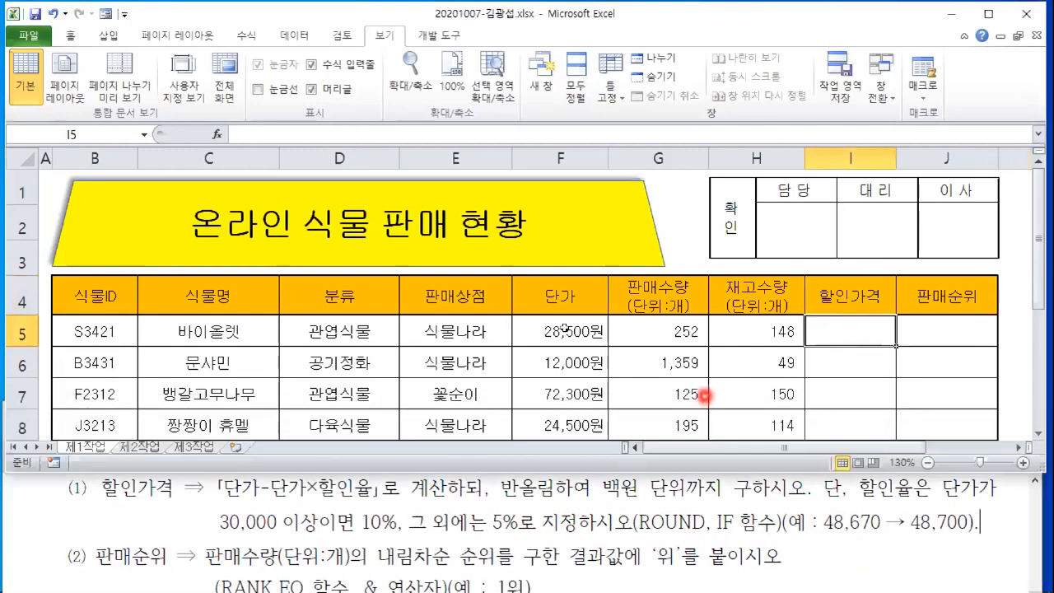
left_click(219, 135)
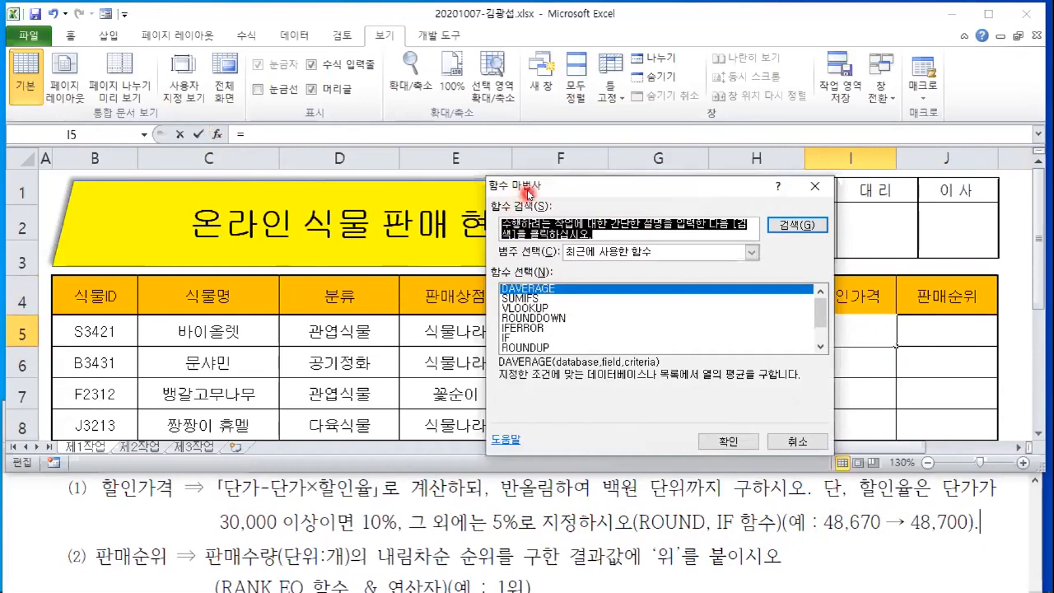
type("ROUND")
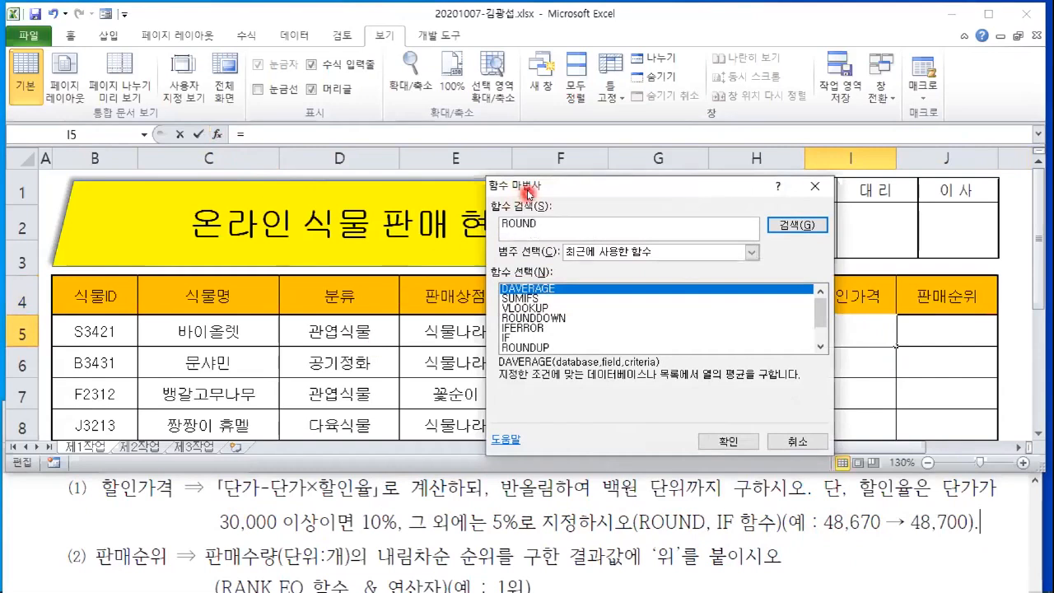
key("Return")
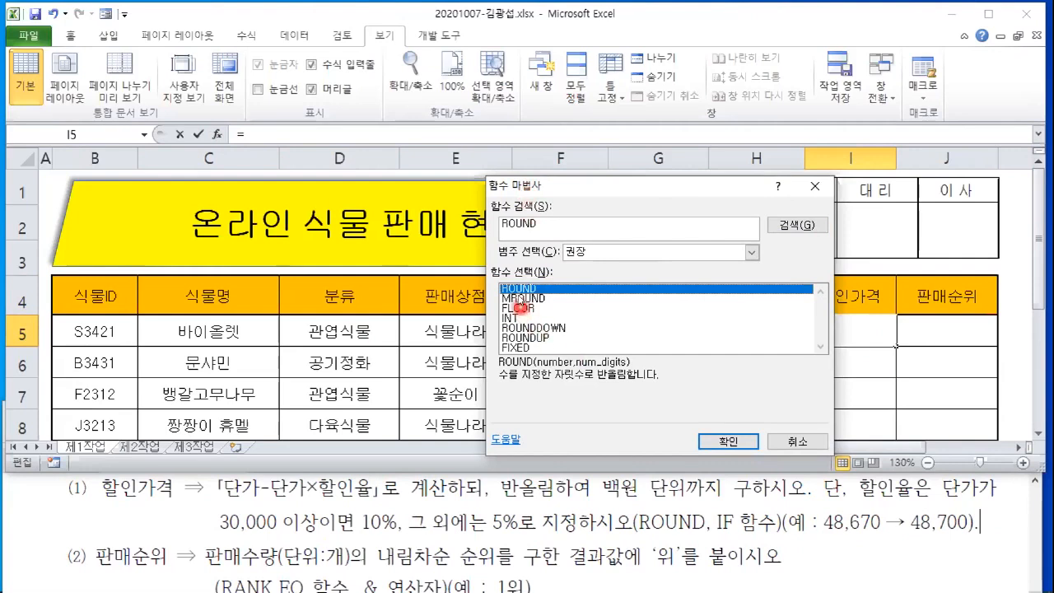
left_click(728, 439)
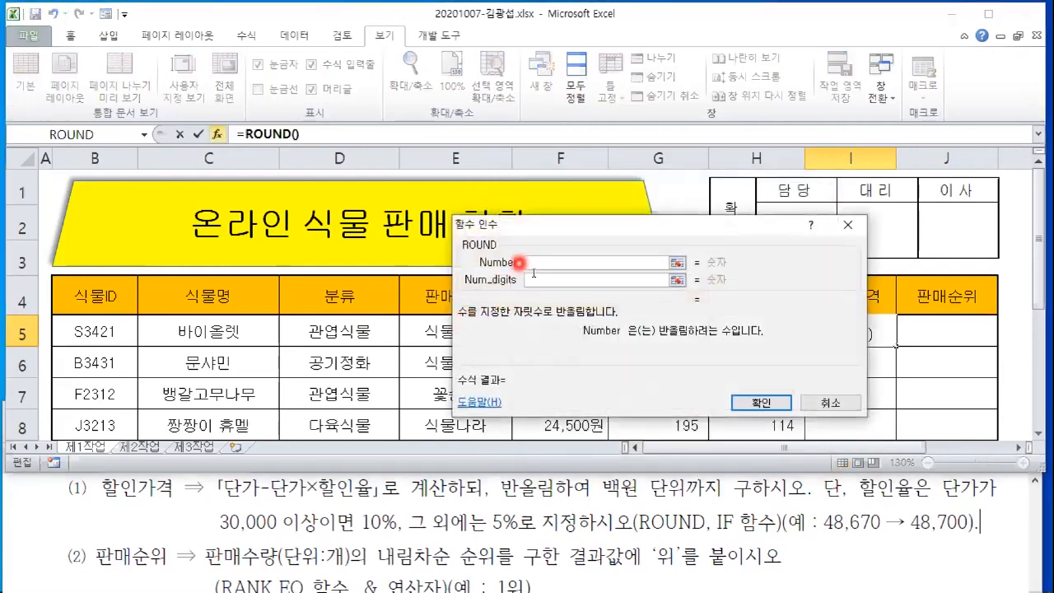
Move the ROUND arguments dialog clear of the 단가 cell F5 and start the Number argument with F5-F5*
left_click_drag(521, 229, 451, 211)
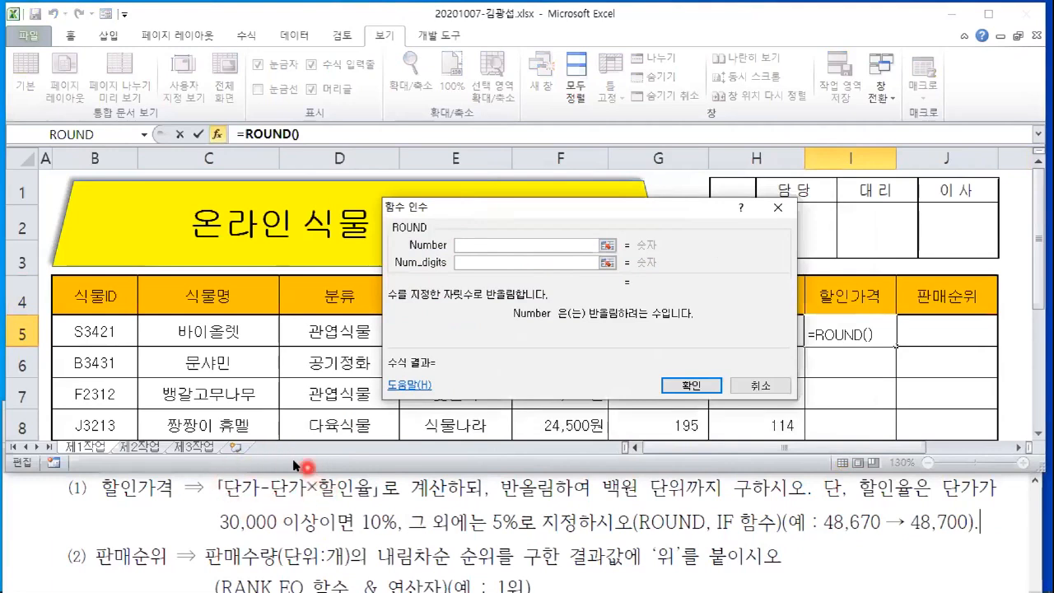
left_click(508, 216)
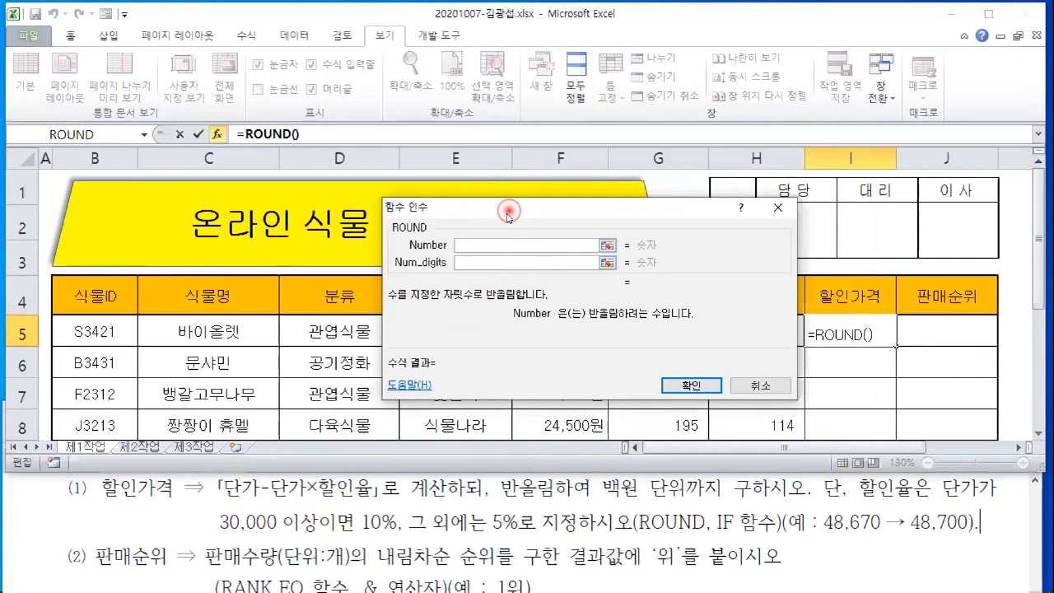
left_click_drag(509, 213, 560, 378)
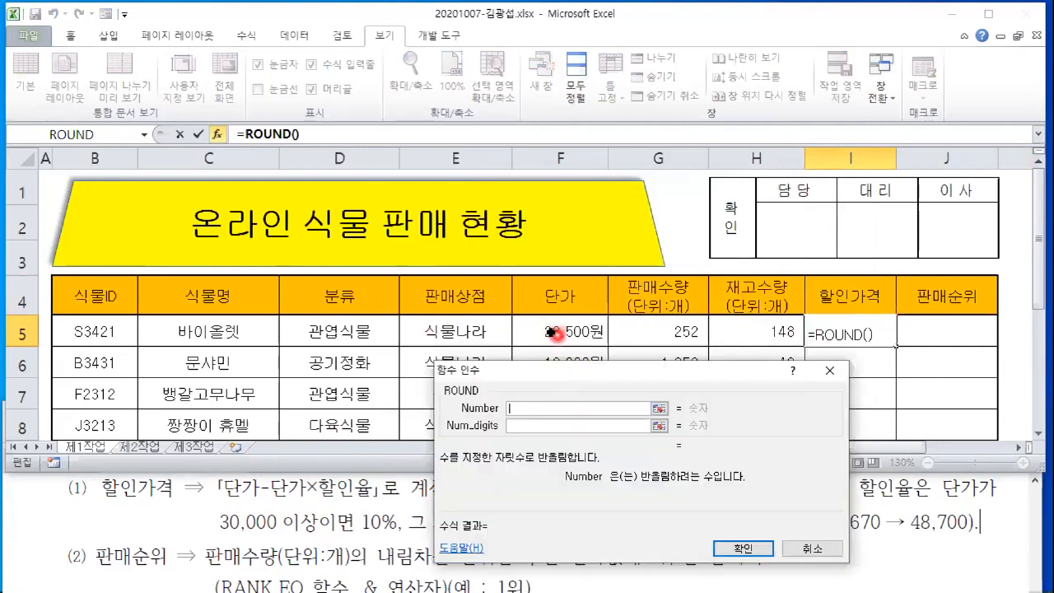
left_click(564, 327)
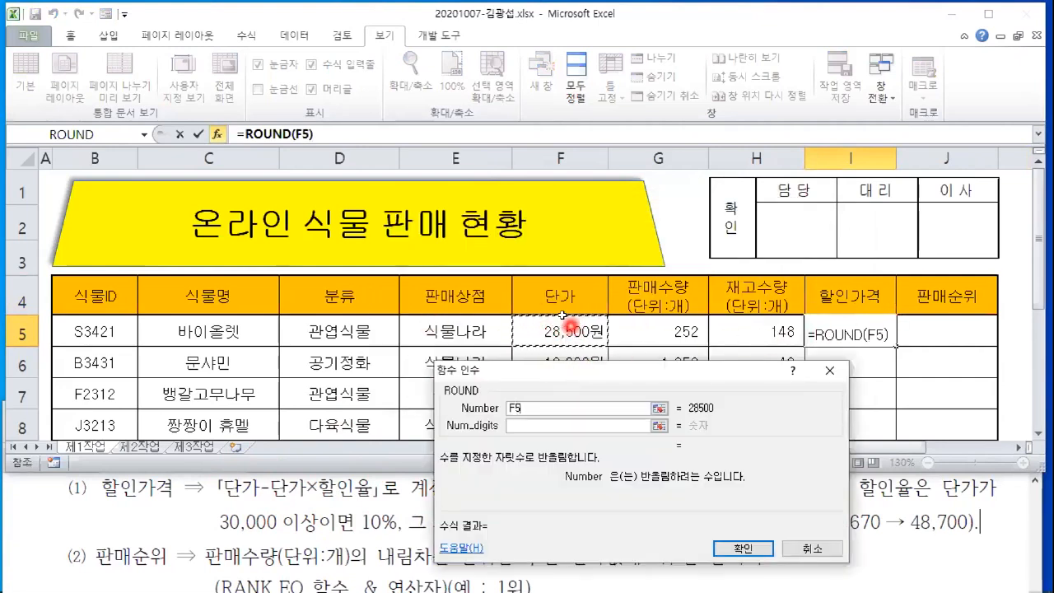
type("-")
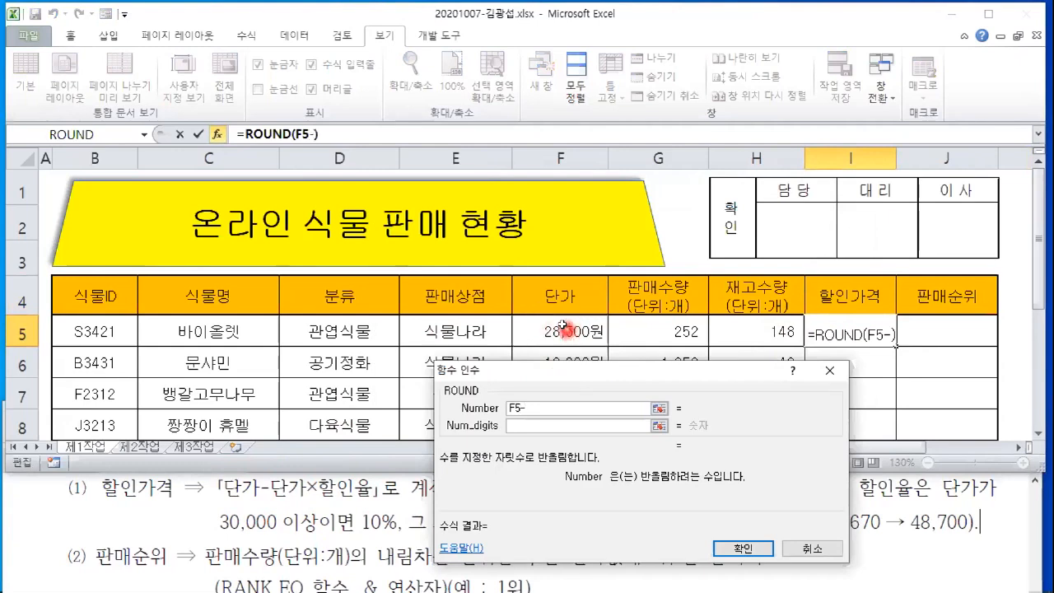
left_click(565, 329)
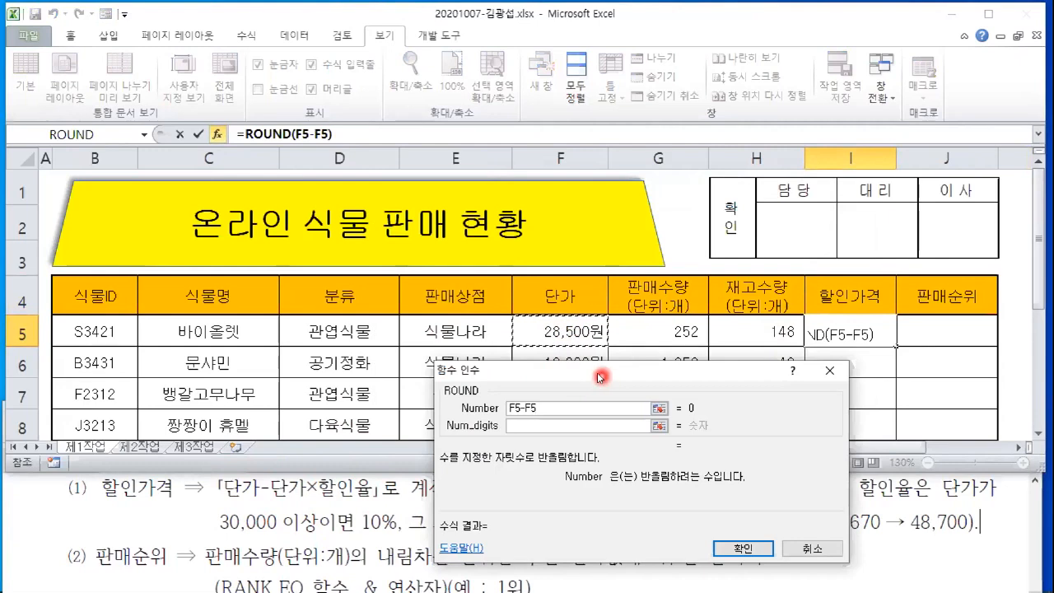
type("*")
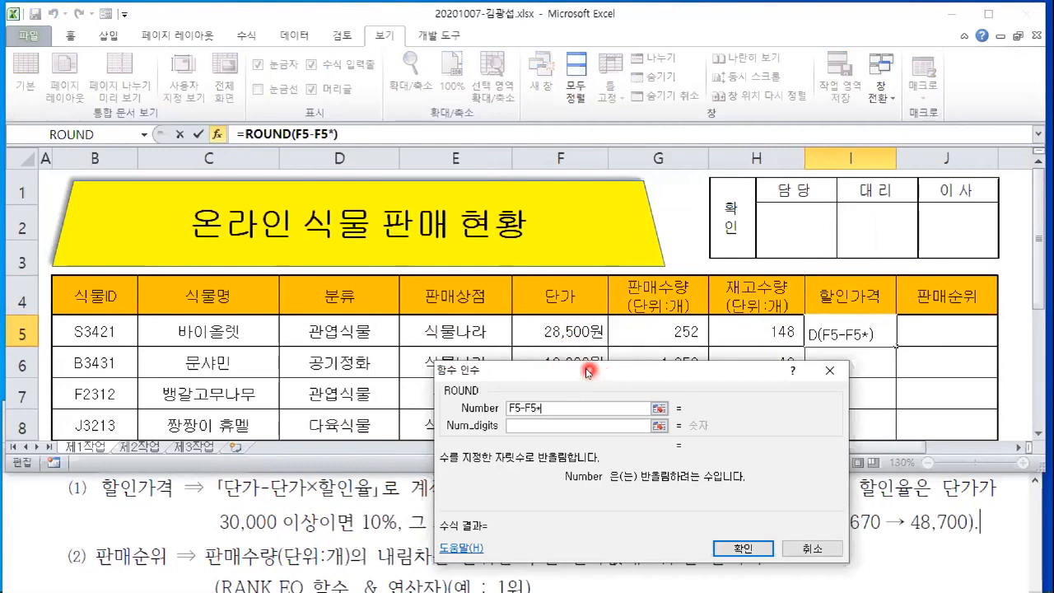
Append a nested IF() to ROUND's Number argument, uncovering the exam text, and switch to the IF function's arguments
left_click_drag(581, 373, 425, 159)
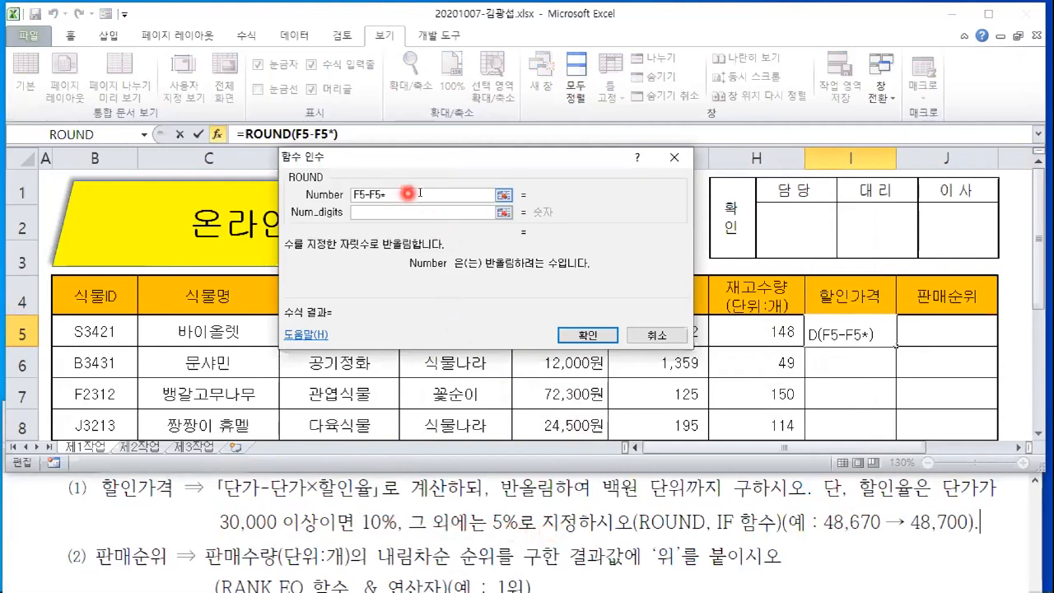
type("IF")
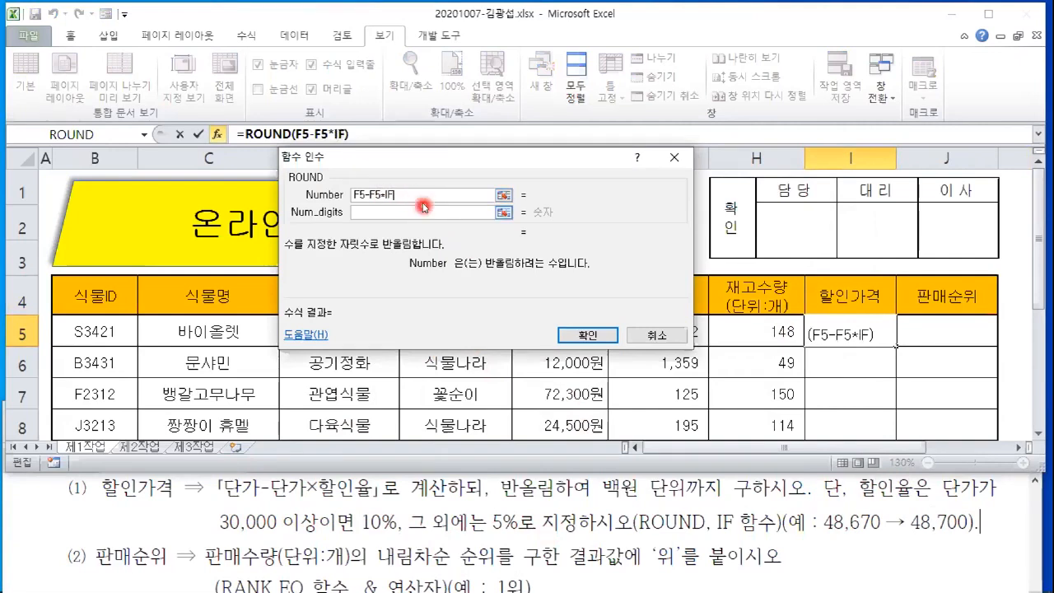
type("()")
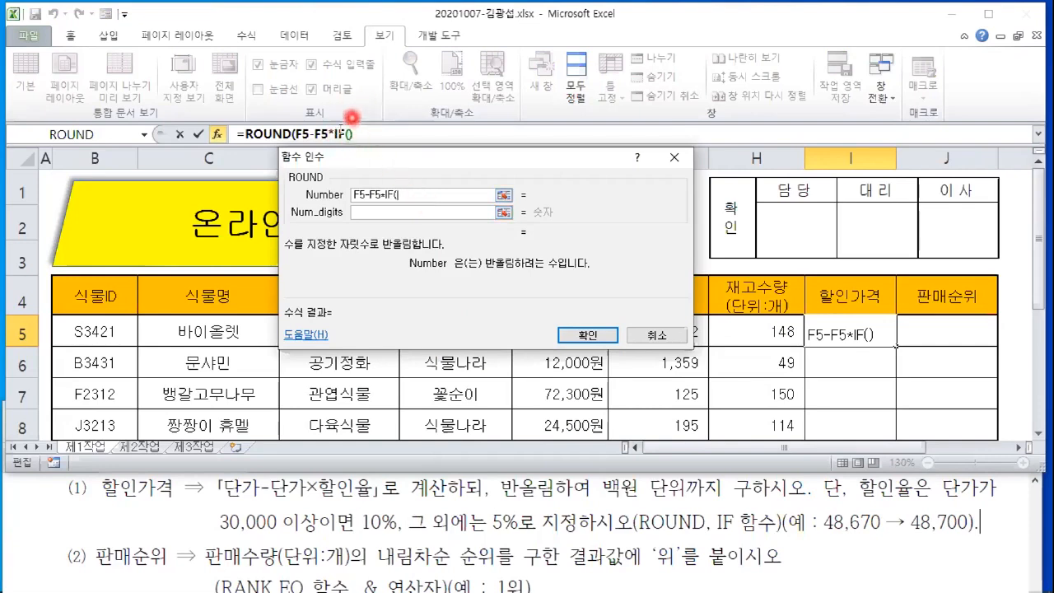
left_click(337, 134)
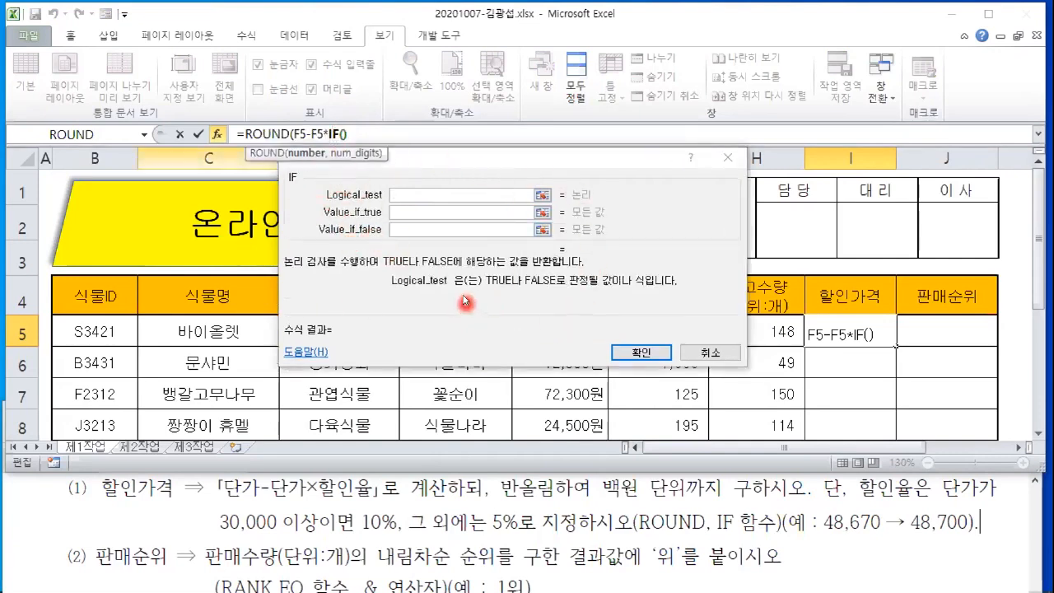
Set the IF function's Logical_test to F5>=30000, moving the arguments dialog clear of the 단가 cell F5 and the exam text
left_click(416, 193)
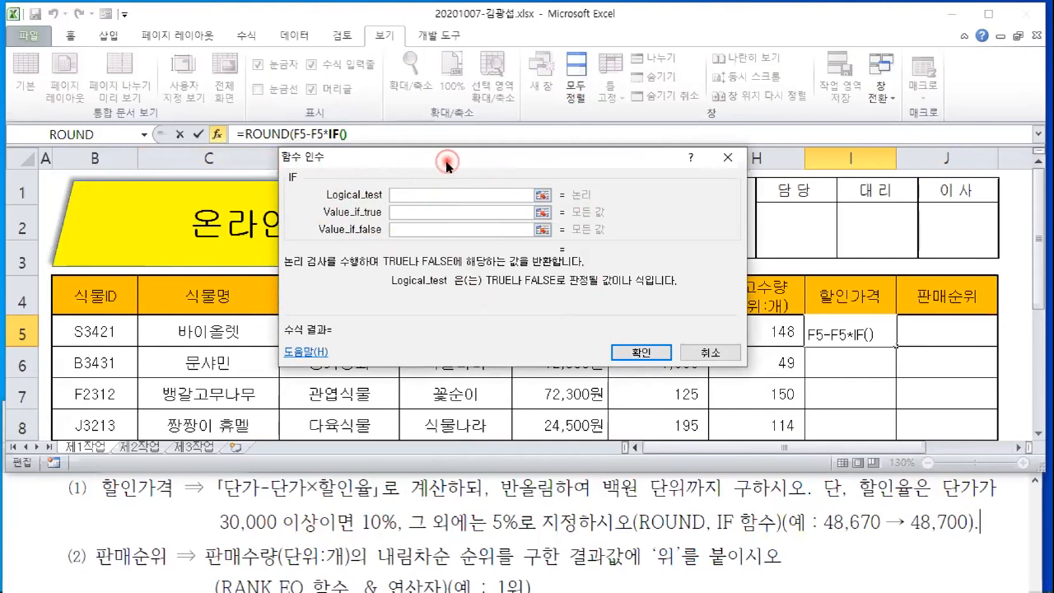
left_click_drag(445, 164, 470, 383)
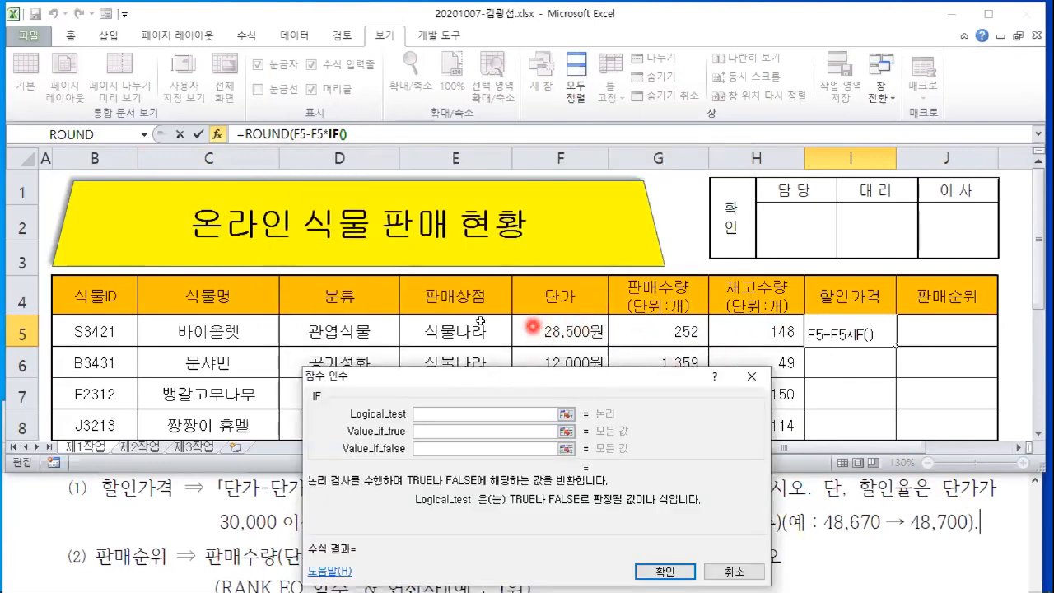
left_click(519, 332)
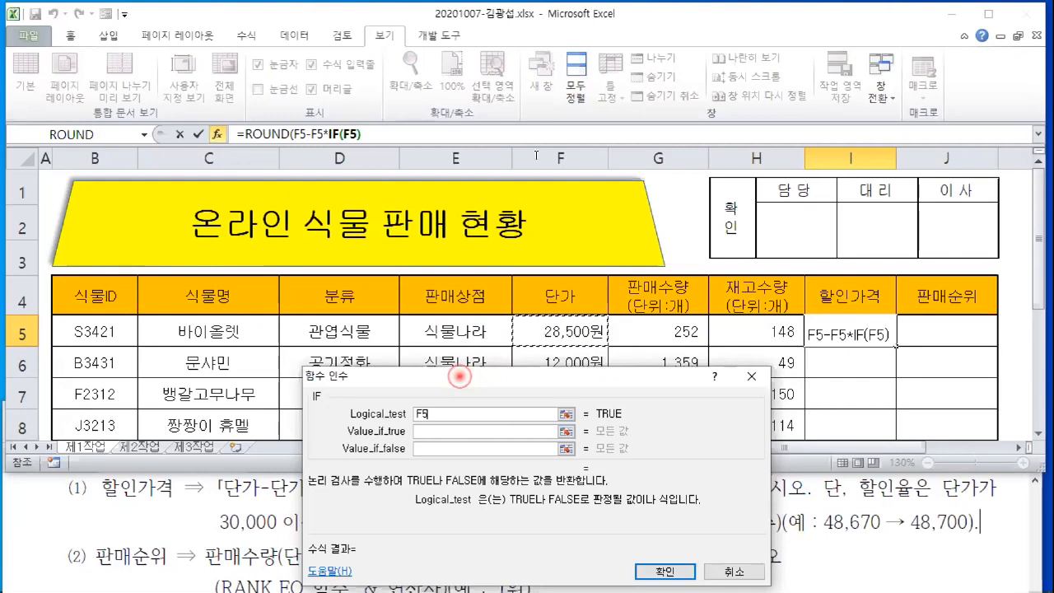
left_click_drag(460, 377, 532, 109)
type(">=30000")
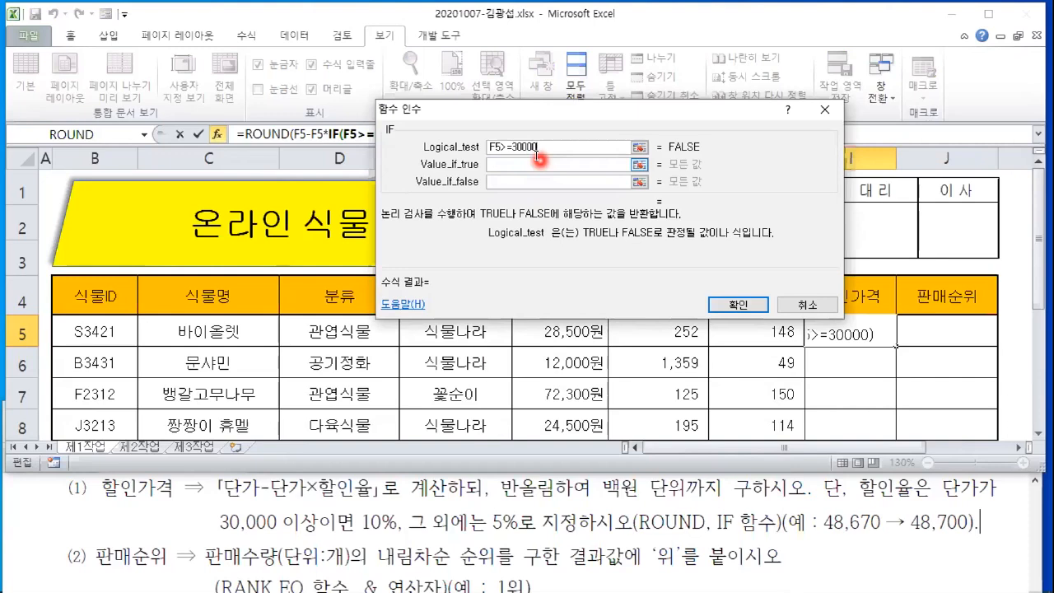
Set IF's Value_if_true to 10% and Value_if_false to 5%, and return to the Num_digits argument of ROUND
left_click(520, 165)
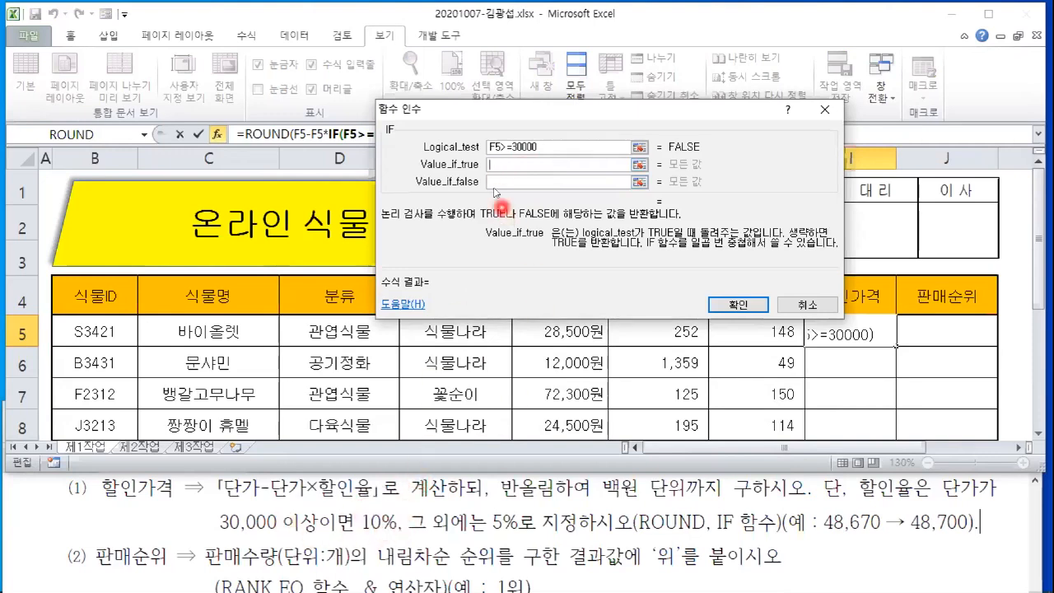
type("10%")
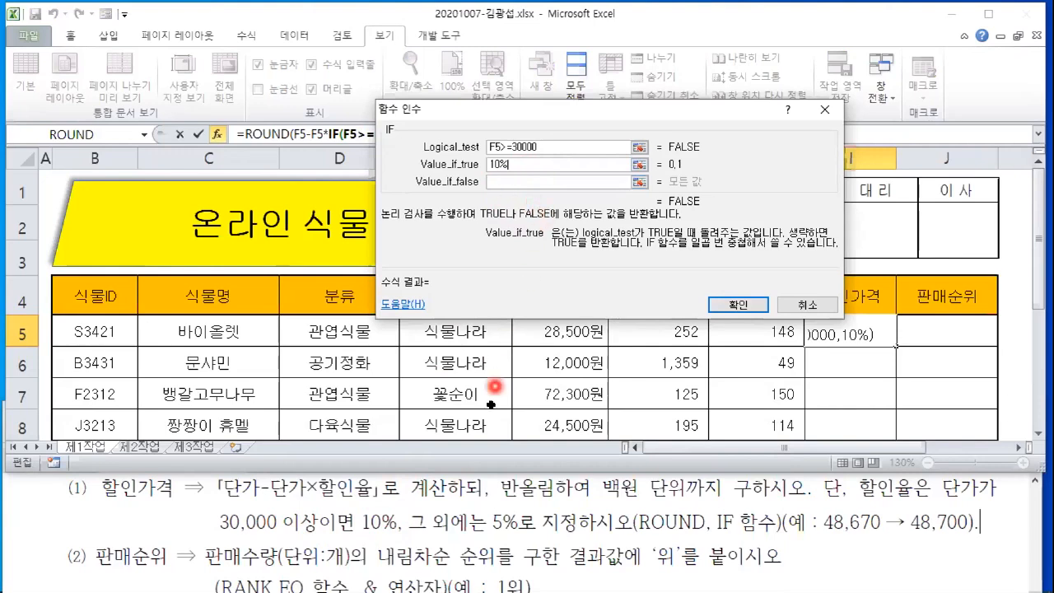
left_click(511, 177)
type("5%")
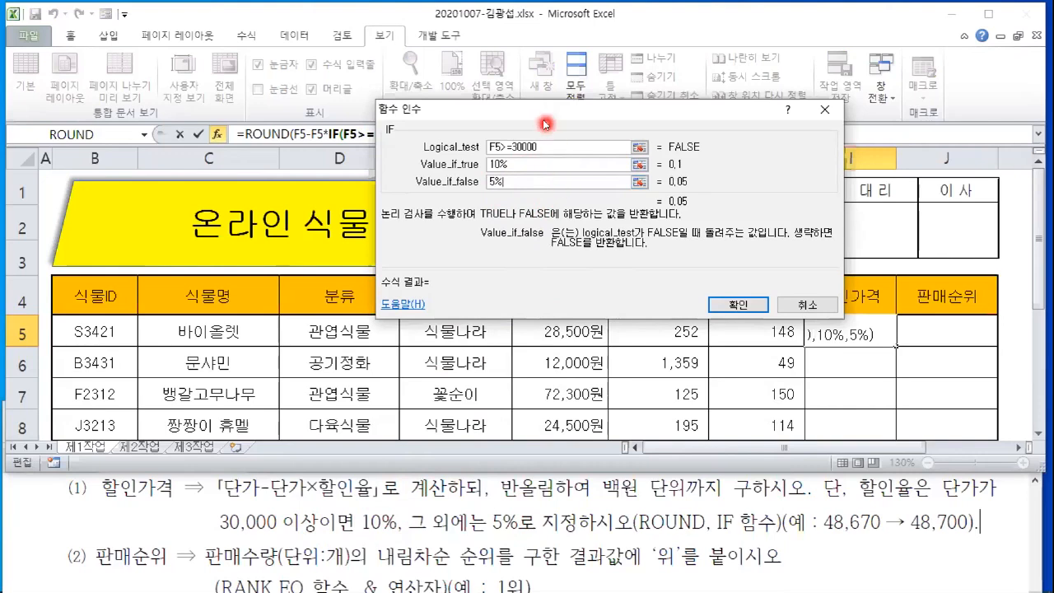
left_click_drag(539, 117, 397, 182)
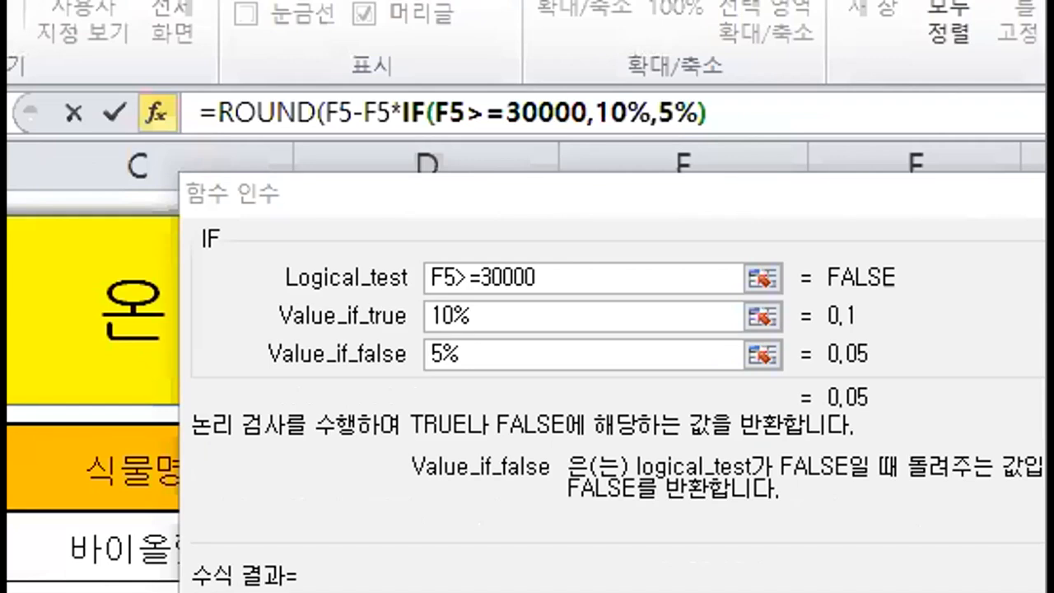
left_click(247, 92)
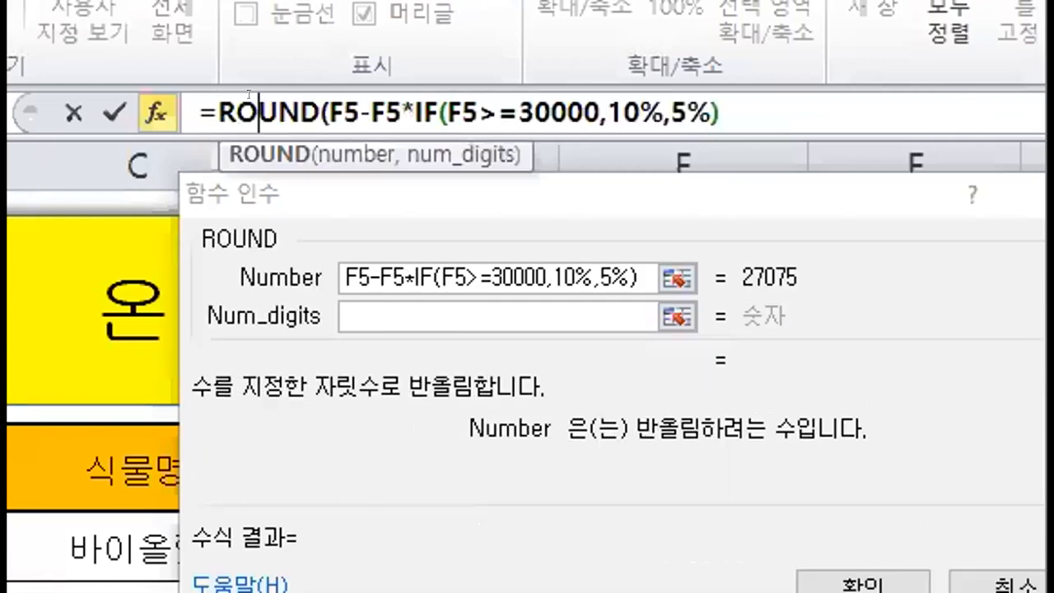
left_click(363, 305)
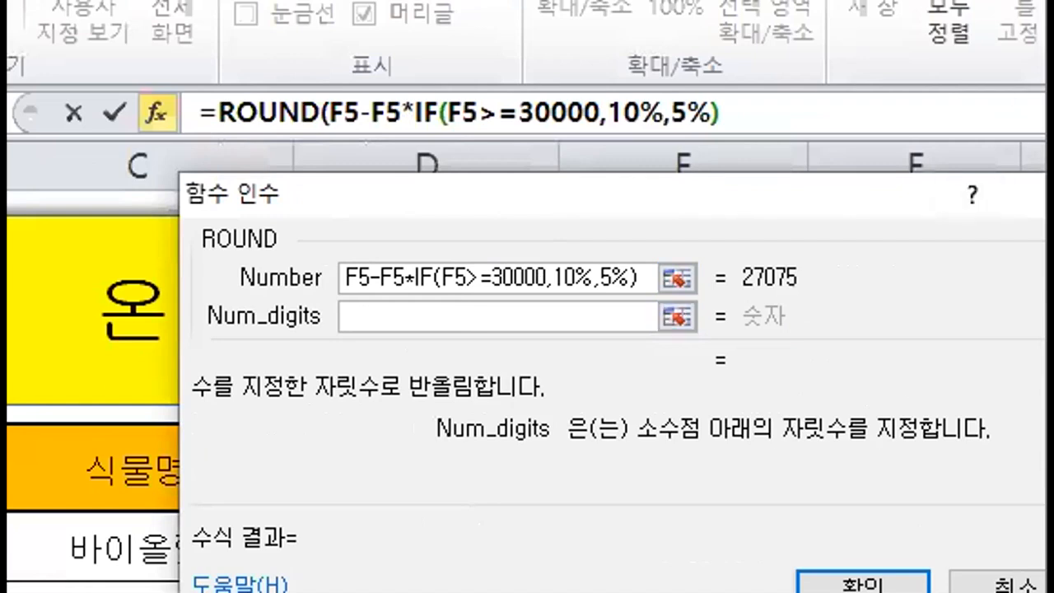
left_click_drag(85, 173, 8, 303)
left_click_drag(124, 247, 115, 323)
left_click_drag(224, 254, 227, 319)
left_click_drag(33, 336, 262, 340)
left_click_drag(780, 255, 870, 254)
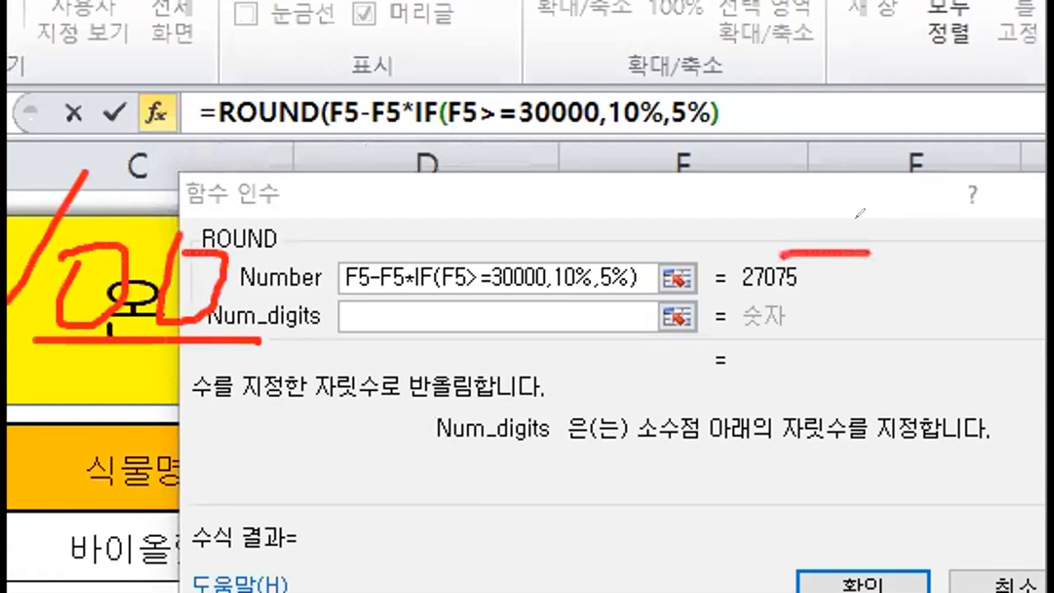
mouse_move(904, 193)
left_mouse_down()
mouse_move(926, 267)
mouse_move(1019, 265)
left_mouse_up()
mouse_move(342, 314)
left_mouse_down()
mouse_move(371, 314)
mouse_move(379, 333)
mouse_move(451, 333)
left_mouse_up()
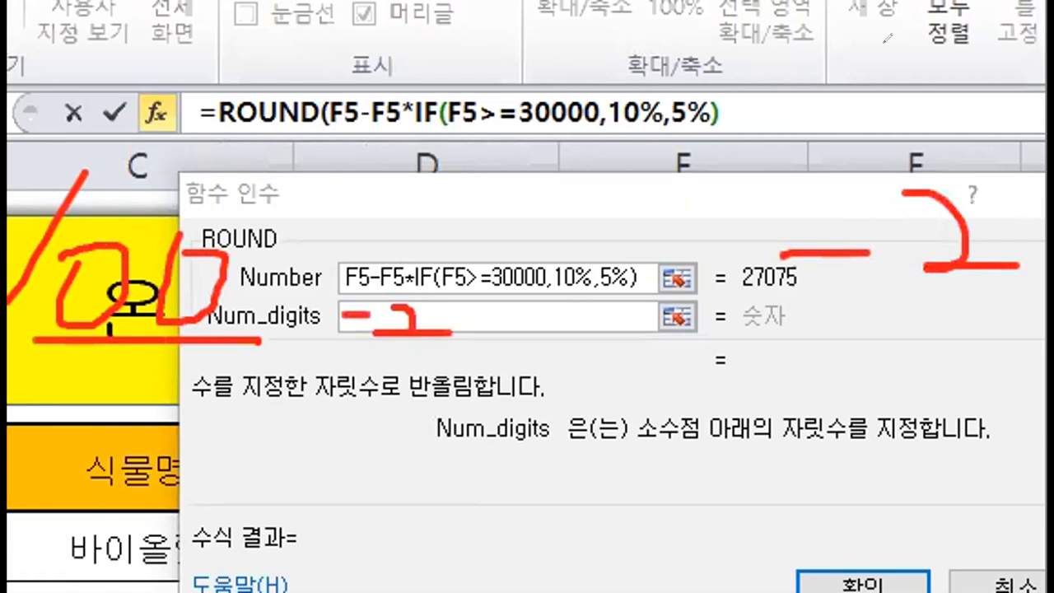
key("Escape")
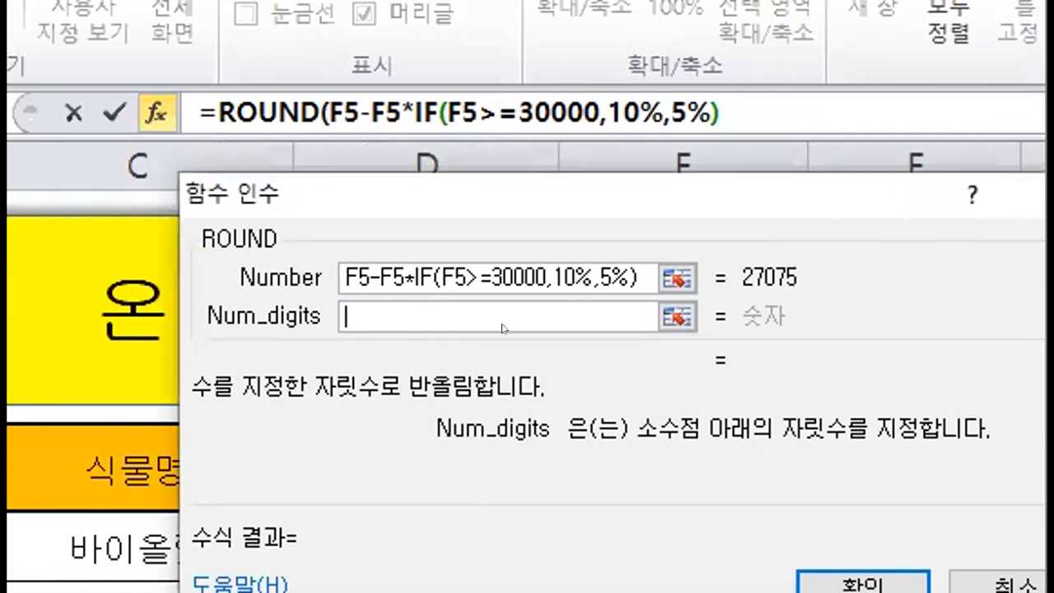
Set ROUND's Num_digits to -2 and complete the 할인가격 formula in I5
type("-2")
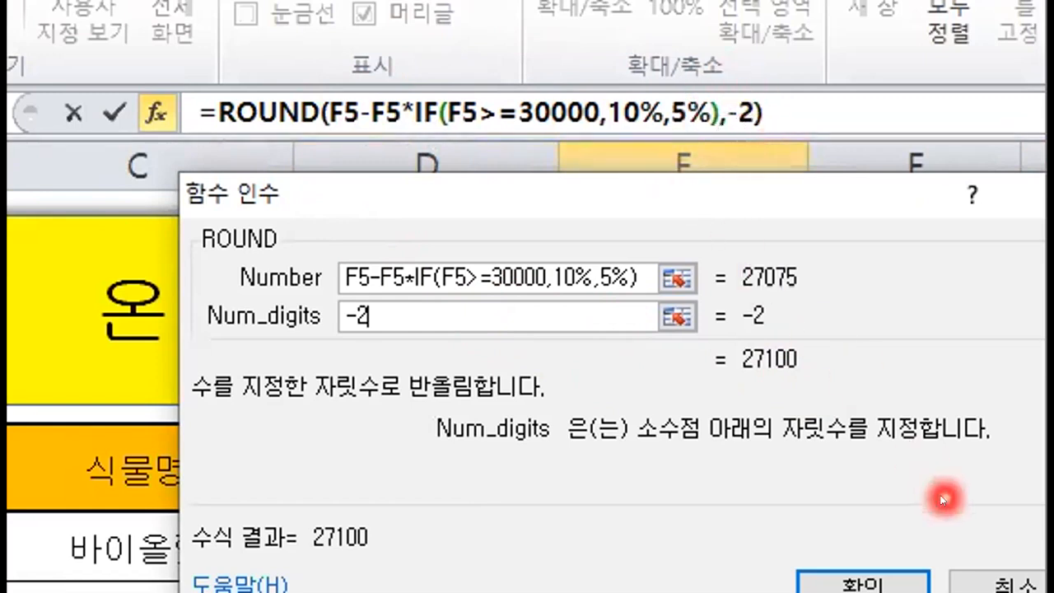
left_click(883, 576)
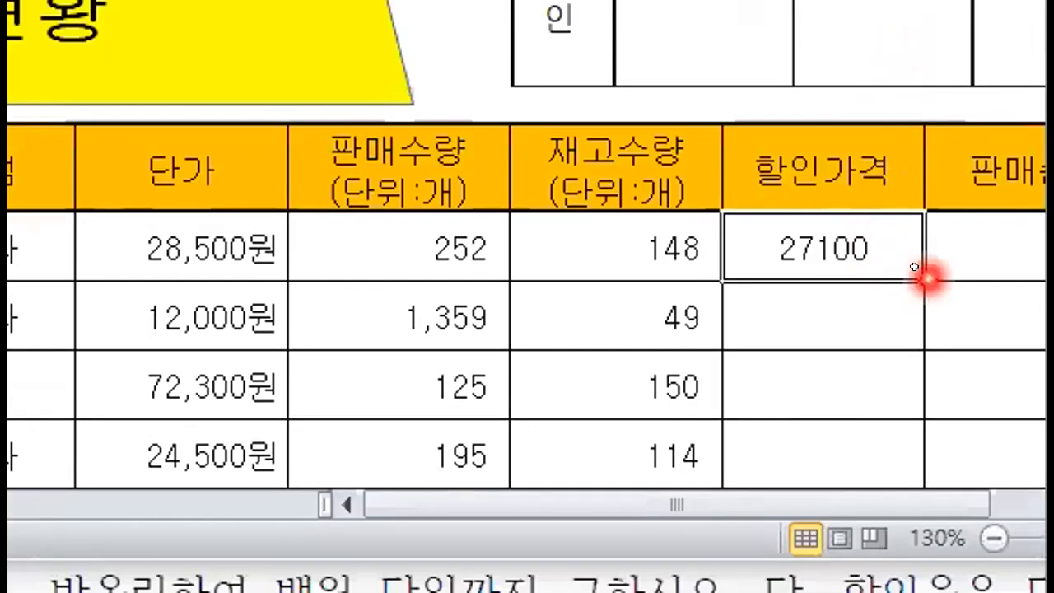
Fill the 할인가격 formula from I5 down to I12 without formatting, and reselect I5
left_click_drag(914, 267, 902, 420)
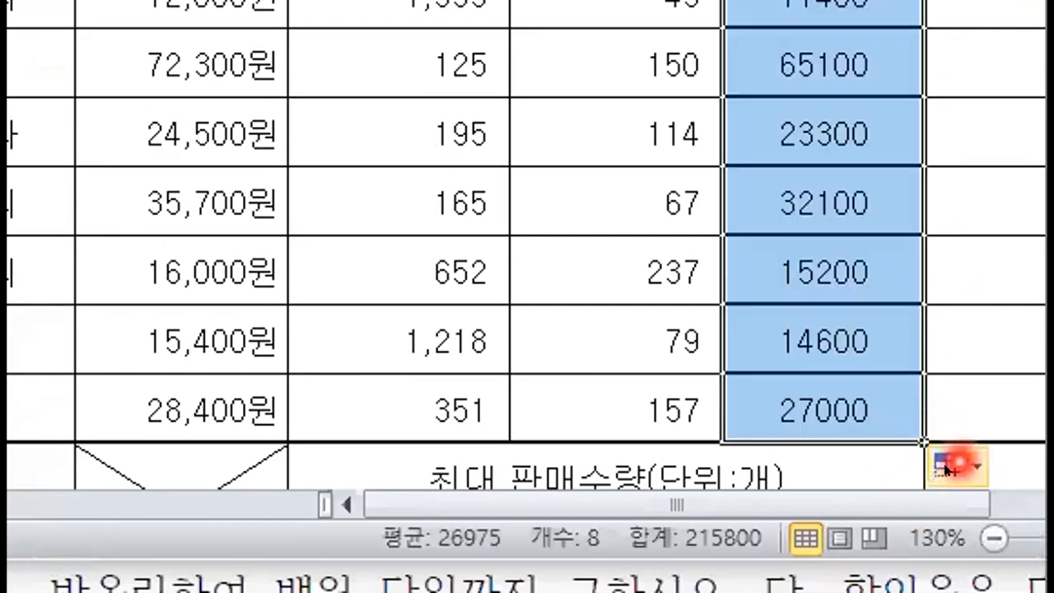
left_click(944, 467)
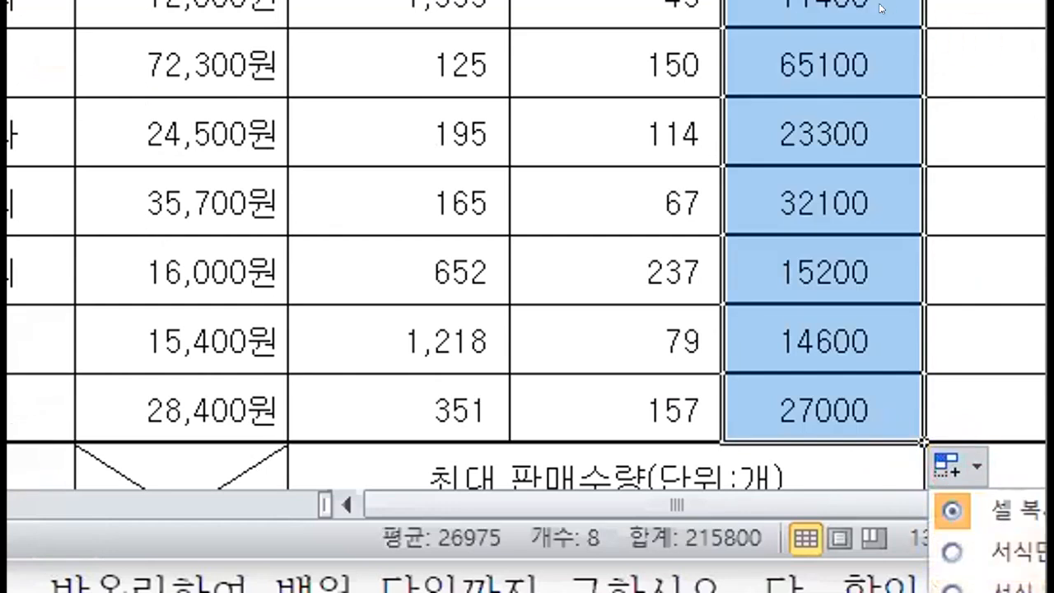
left_click(1018, 588)
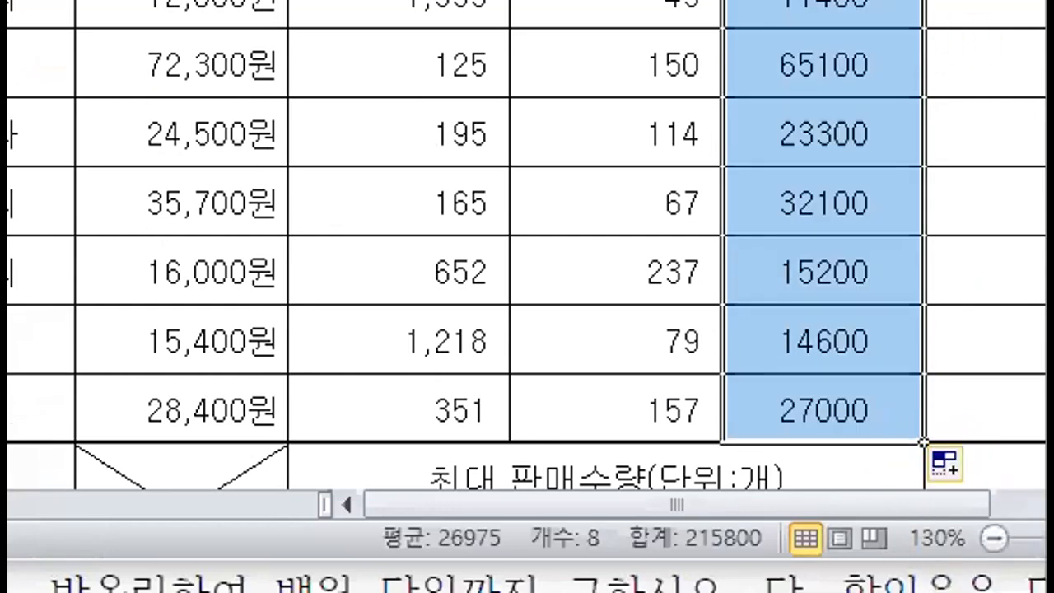
left_click(985, 270)
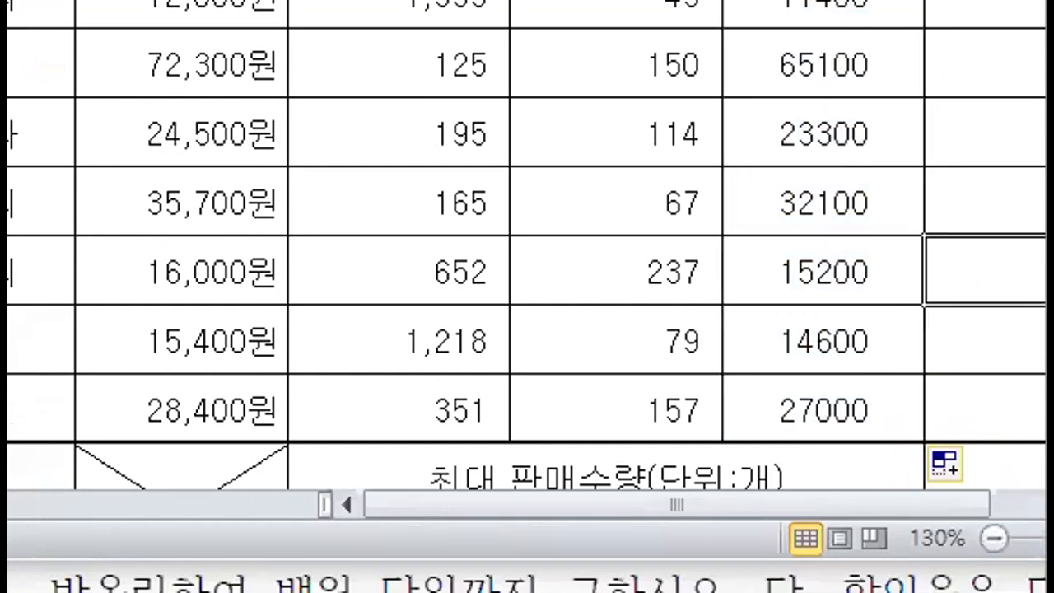
scroll(824, 3, "up", 2)
left_click(743, 216)
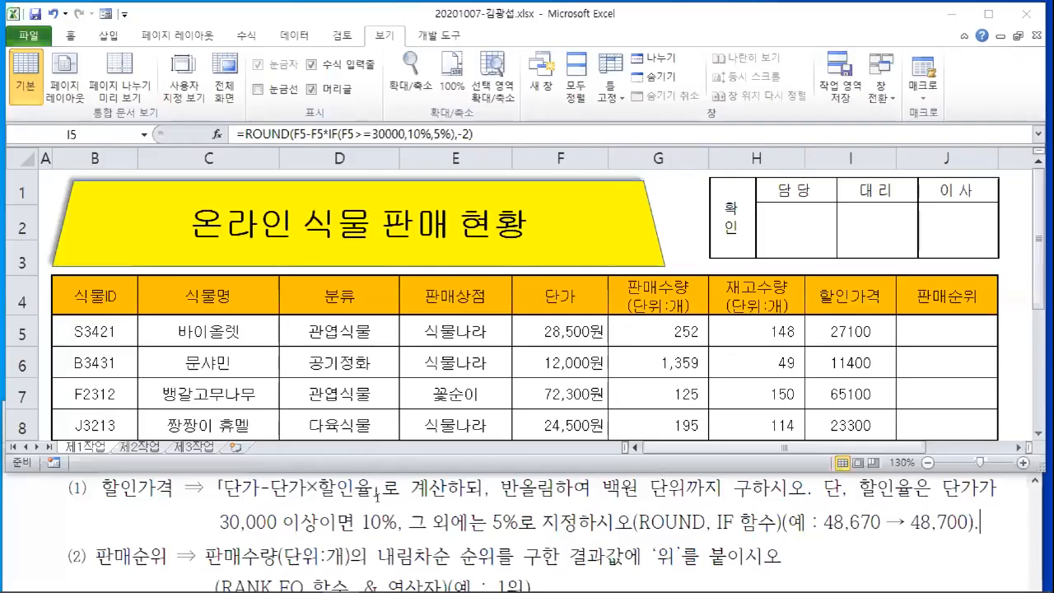
Bring the 판매순위 requirement (2) into view in the exam PDF, return to cell J5 and collapse the ribbon
left_click(376, 498)
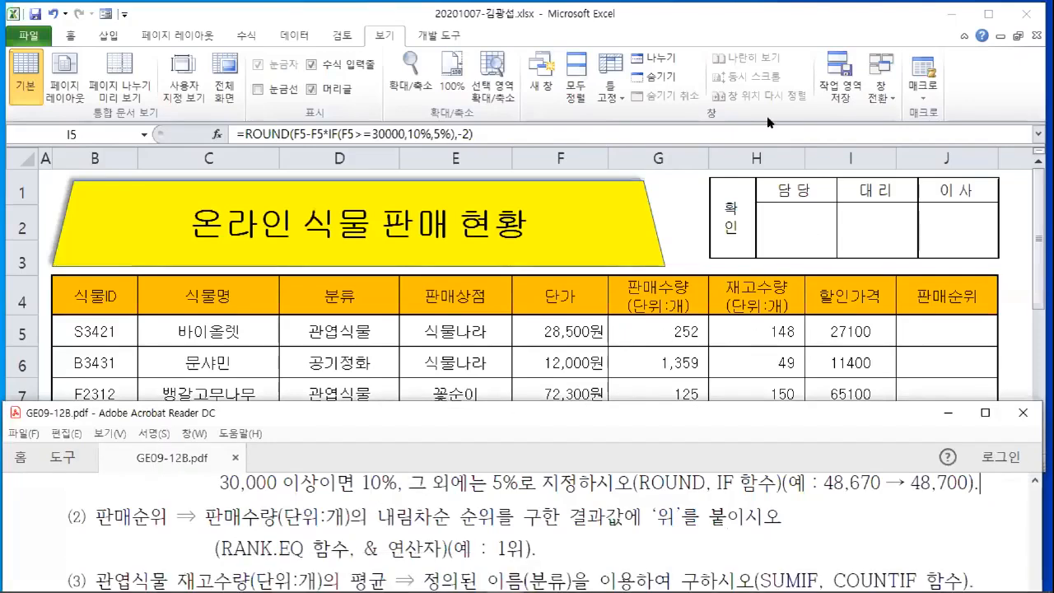
left_click(969, 333)
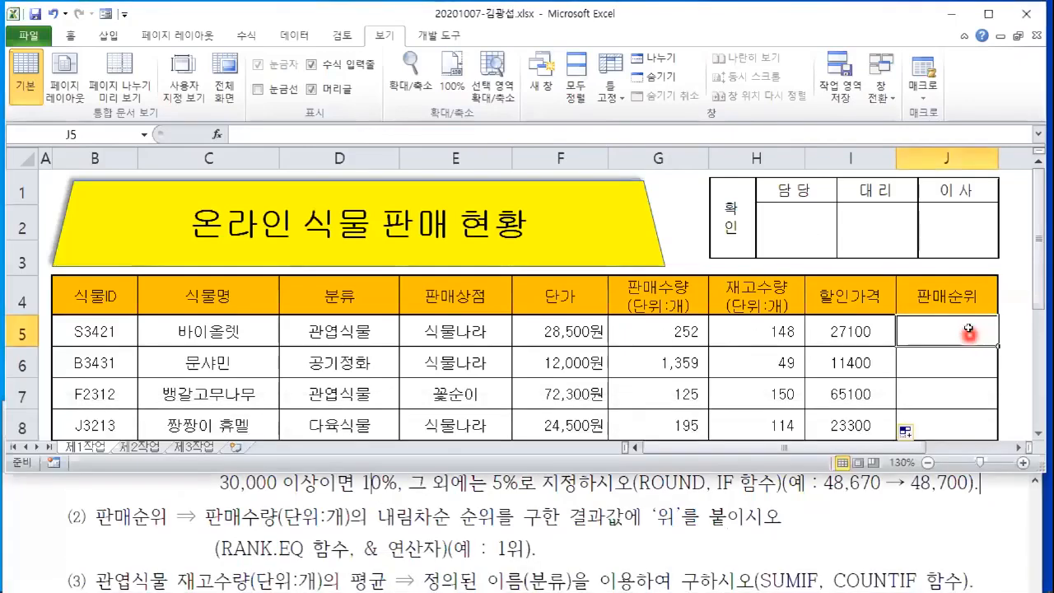
double_click(376, 36)
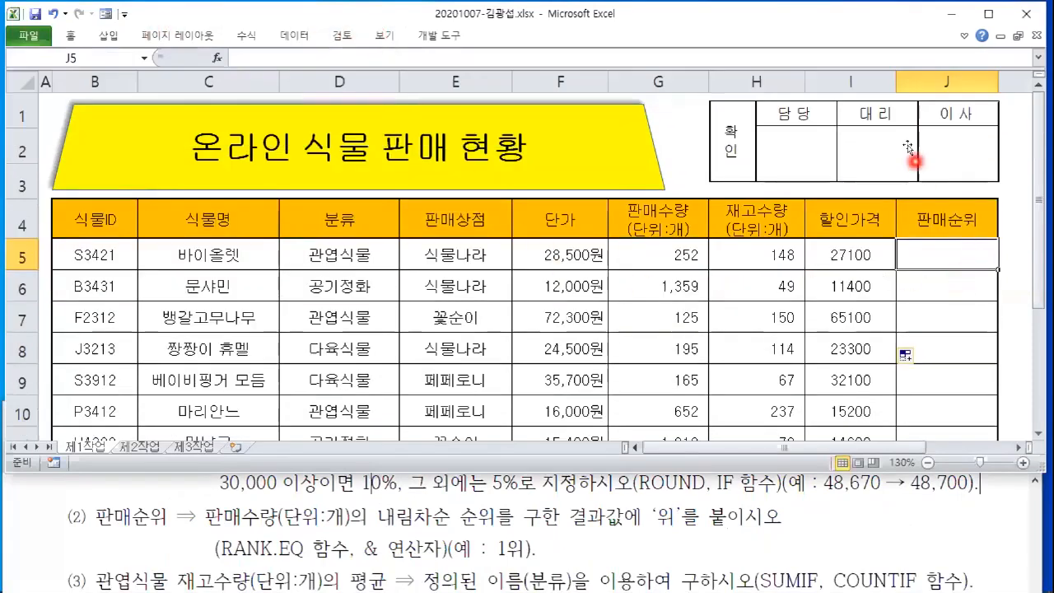
key("ctrl+2")
Insert the RANK.EQ function in cell J5 for the 판매순위, finding it through a function search for RANK
left_click(930, 253)
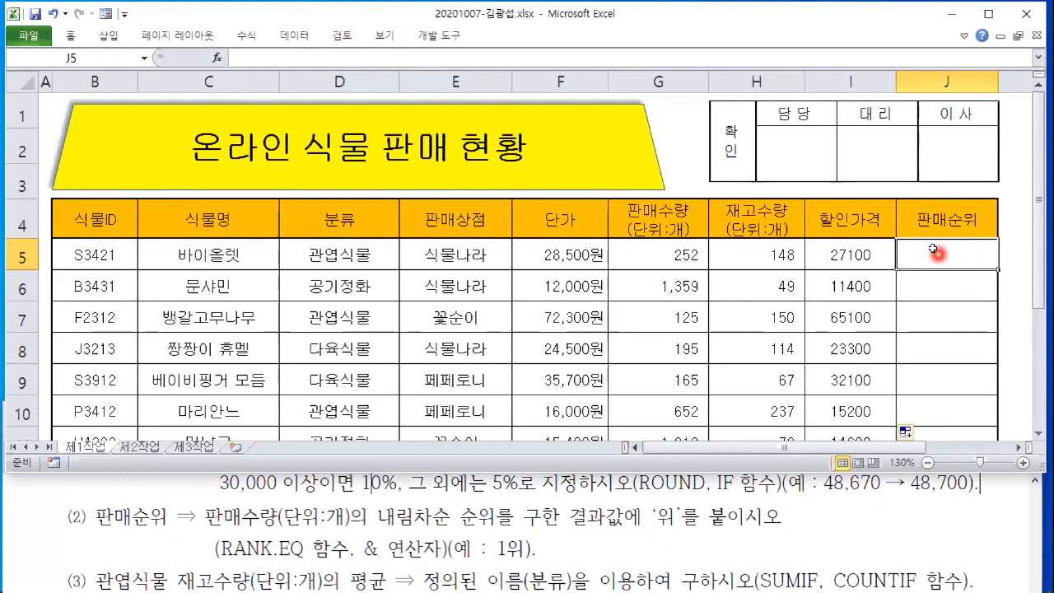
left_click(217, 57)
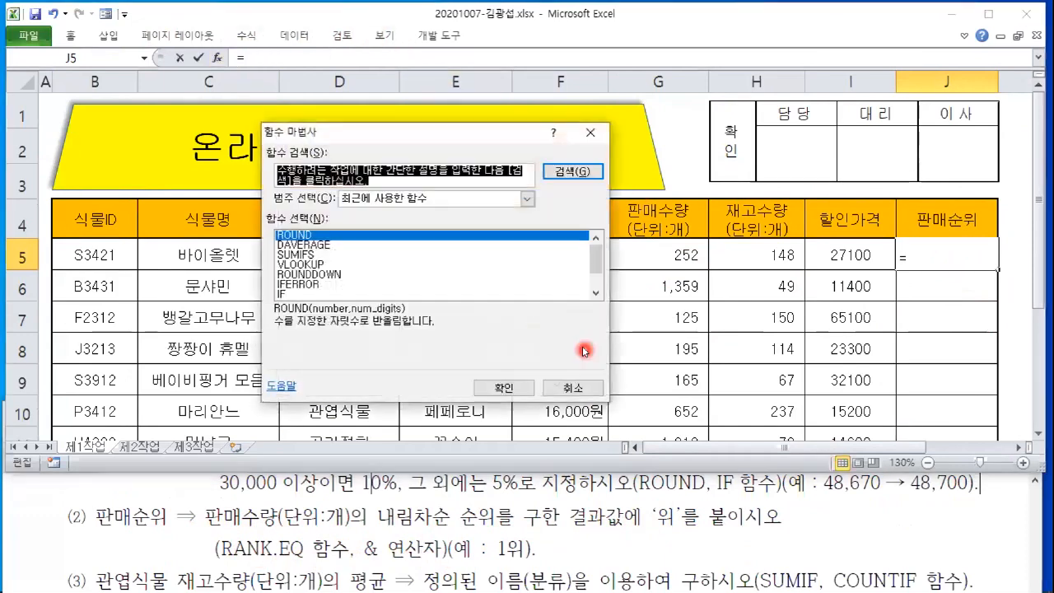
type("RANK")
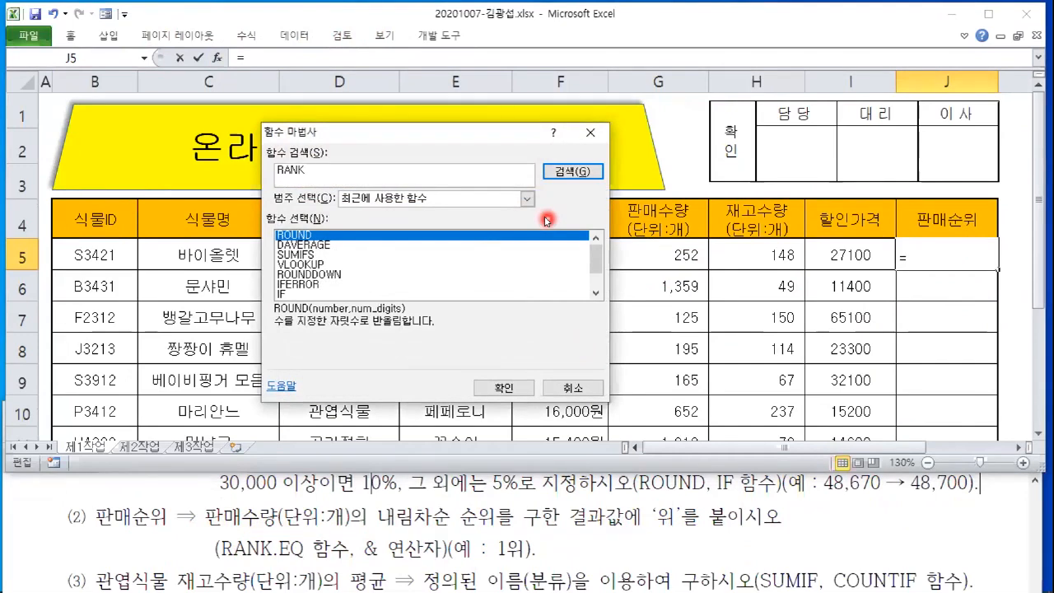
key("Return")
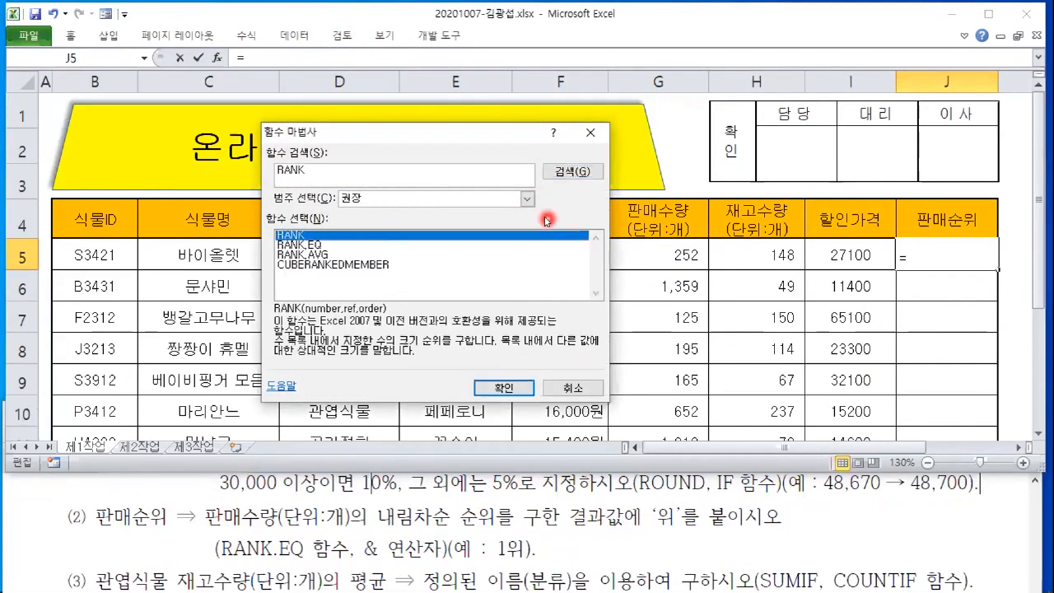
left_click(322, 246)
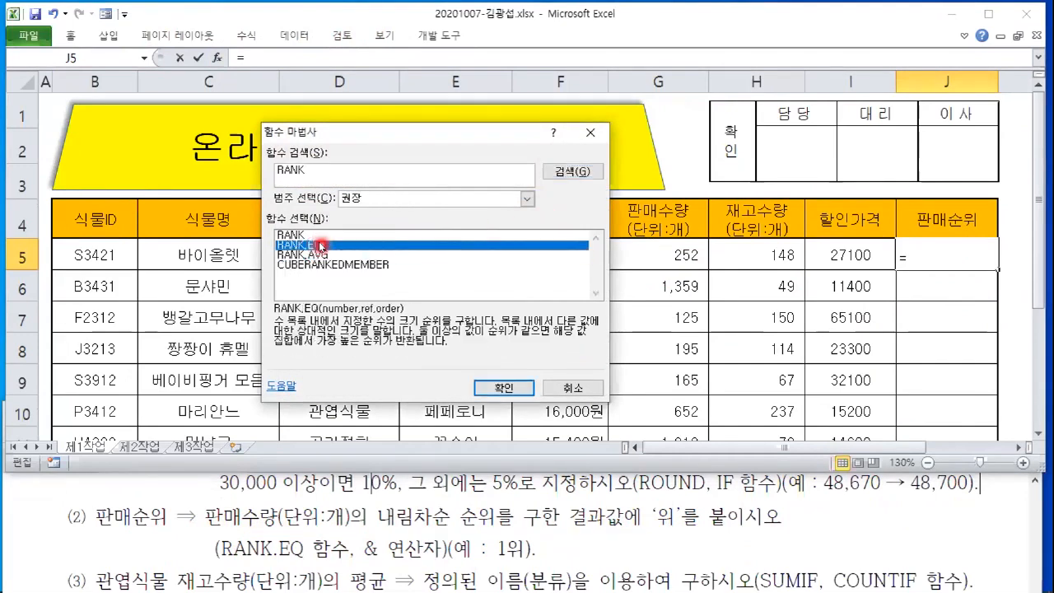
left_click(519, 388)
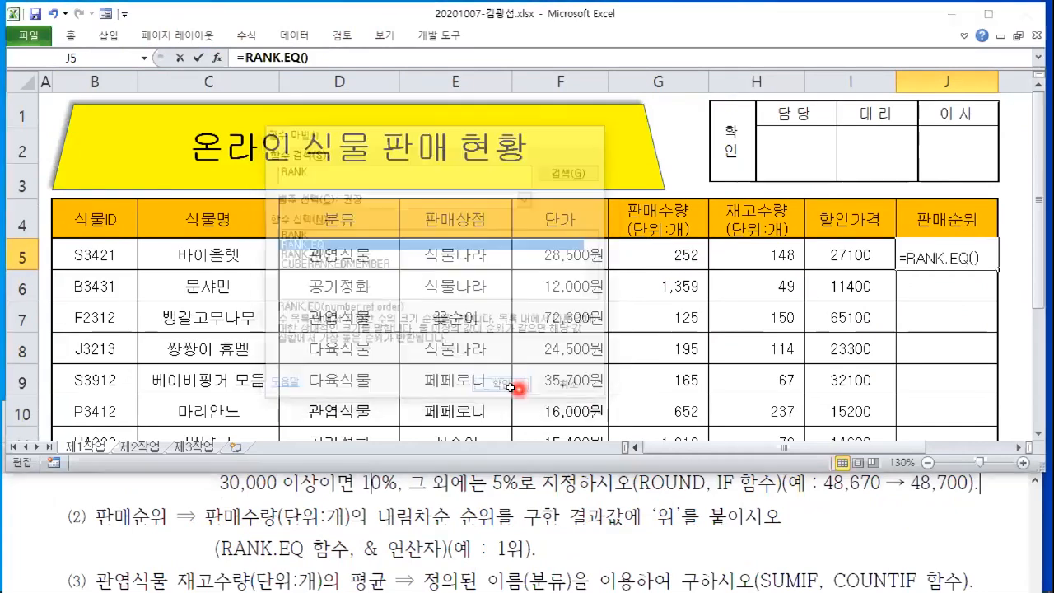
Set RANK.EQ's Number to G5 and Ref to the 판매수량 range G5:G12, keeping the arguments dialog clear of column G
left_click_drag(356, 164, 363, 166)
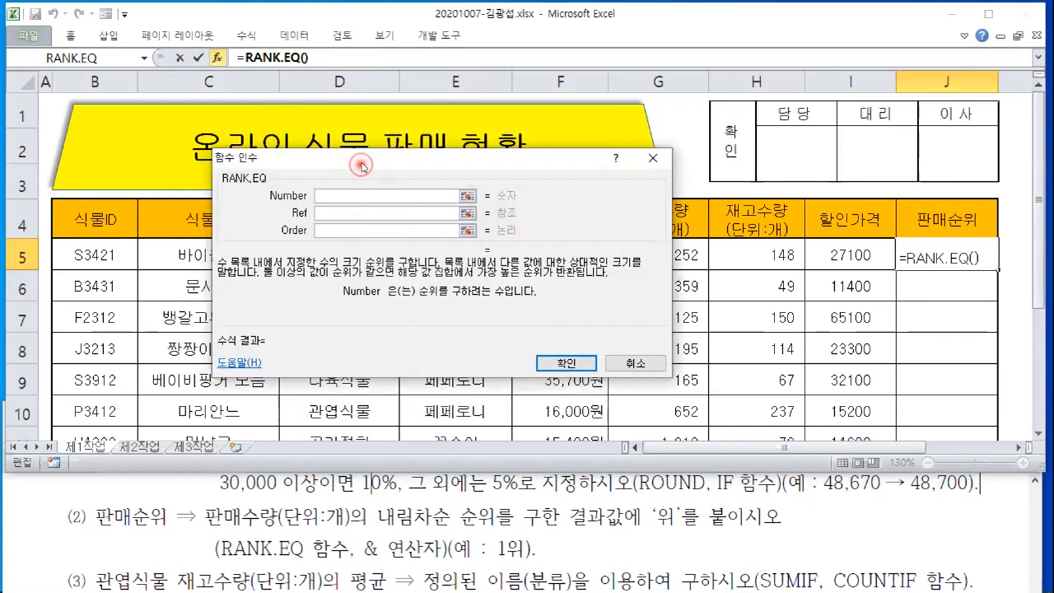
left_click_drag(362, 165, 376, 228)
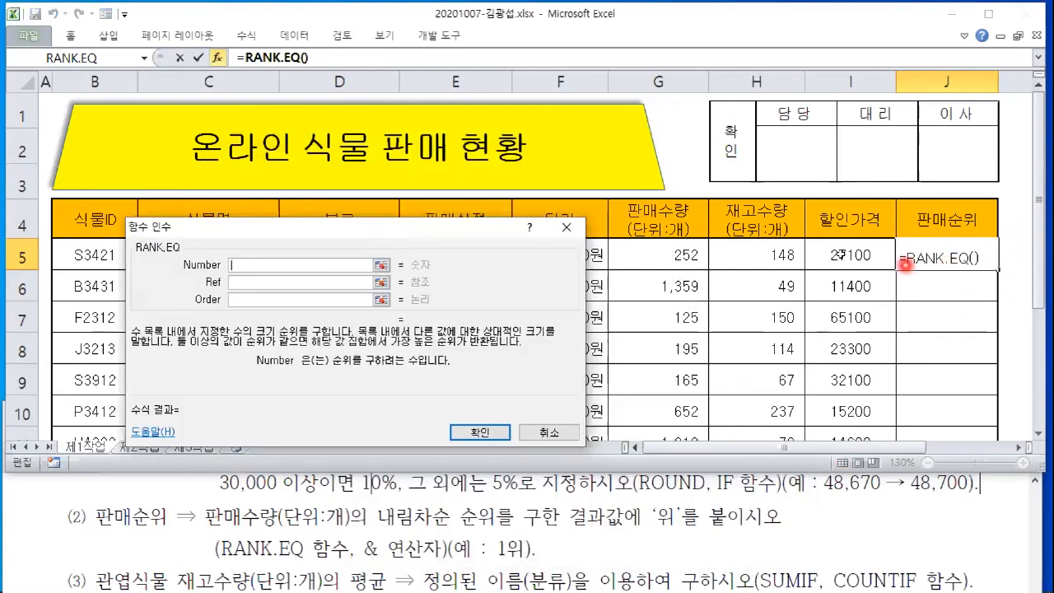
left_click(650, 253)
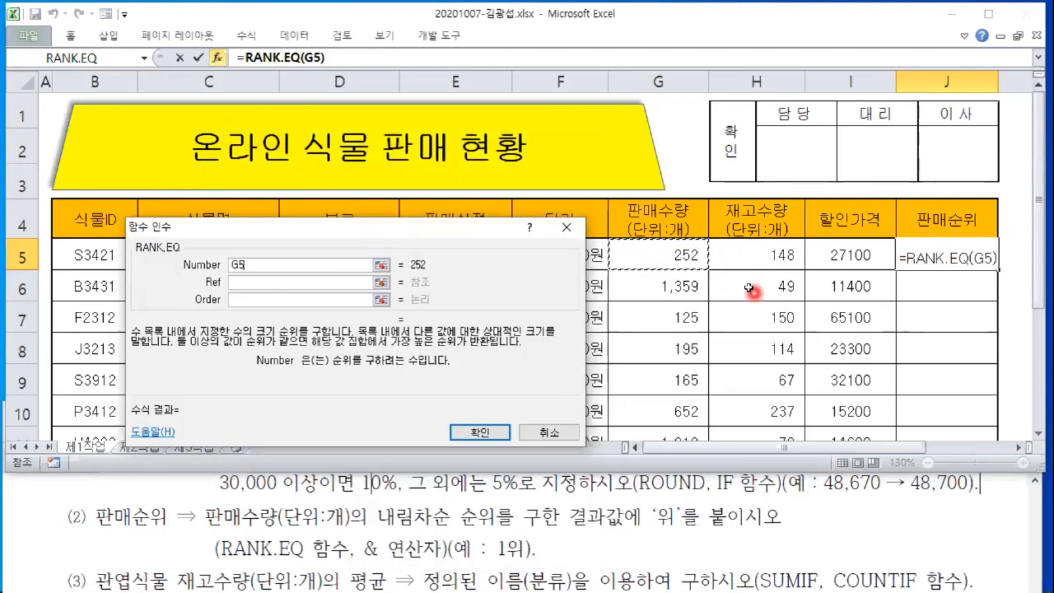
left_click(295, 282)
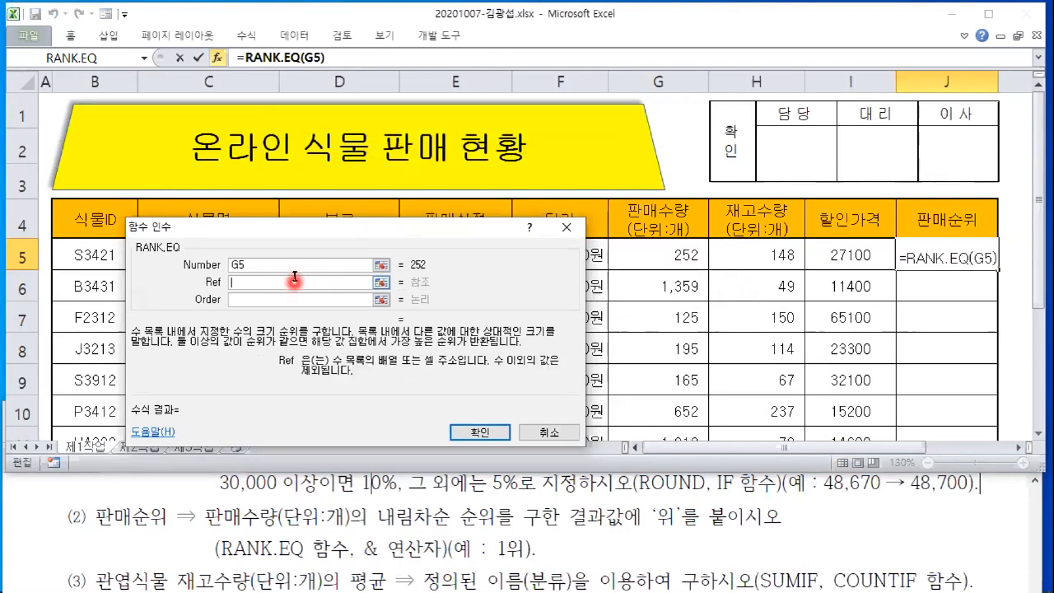
left_click(679, 254)
left_click_drag(677, 249, 660, 330)
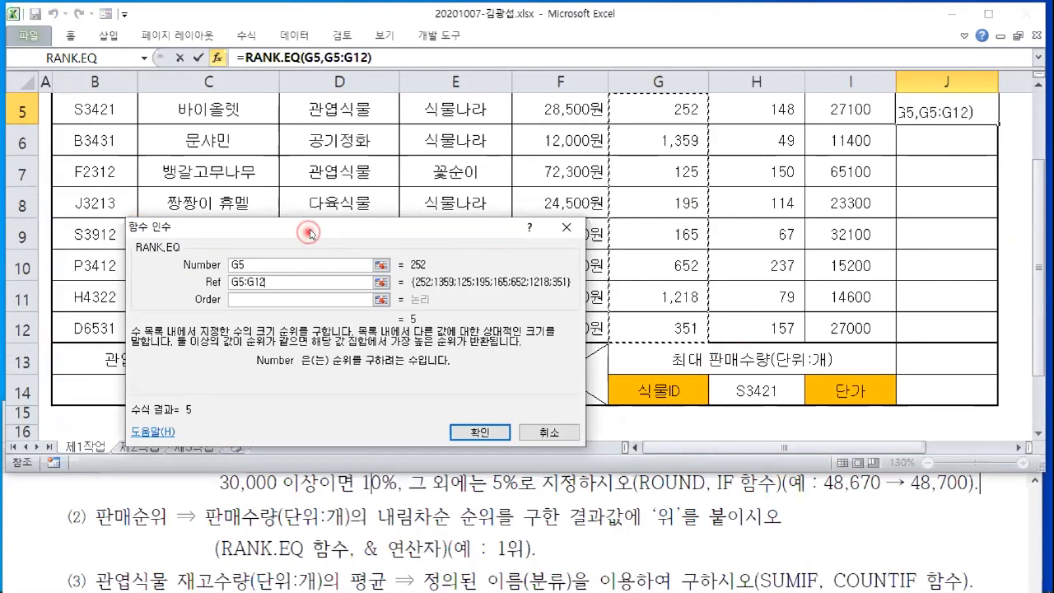
left_click_drag(309, 233, 487, 165)
left_click_drag(458, 212, 409, 212)
left_click_drag(526, 164, 363, 137)
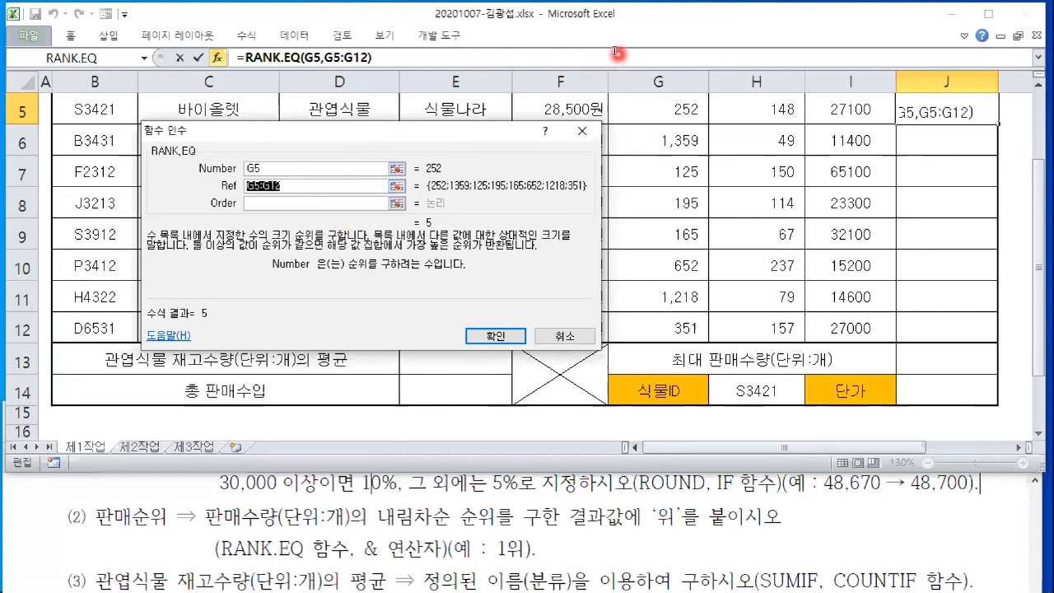
key("ctrl+2")
left_click_drag(525, 144, 711, 255)
left_click_drag(553, 163, 1020, 221)
type("F4")
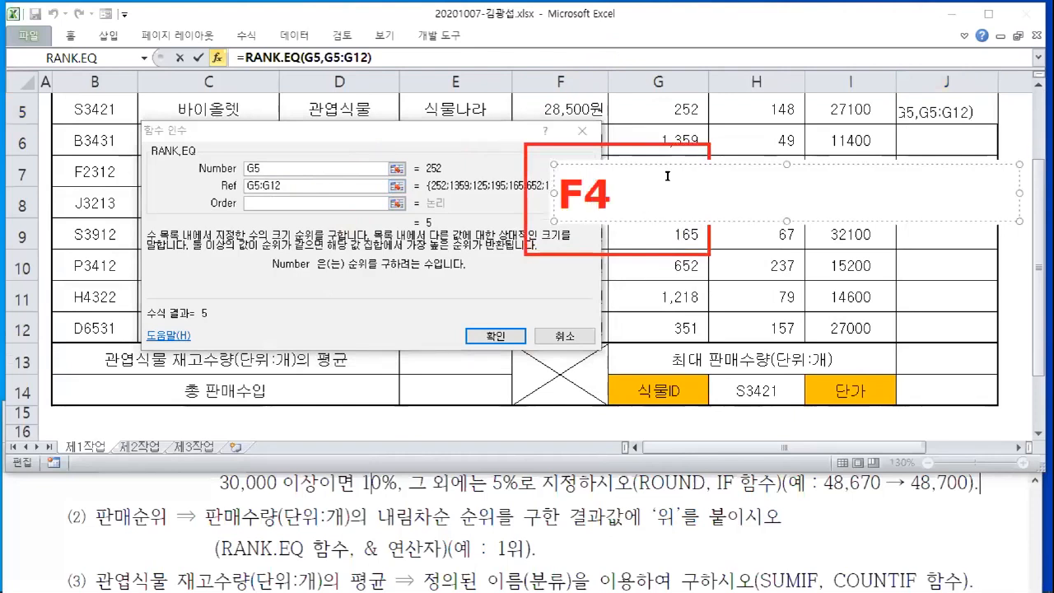
left_click(543, 61)
Make RANK.EQ's Ref the absolute range $G$5:$G$12 and set Order to 0 for descending rank
left_click_drag(288, 182, 180, 175)
left_click_drag(285, 182, 246, 181)
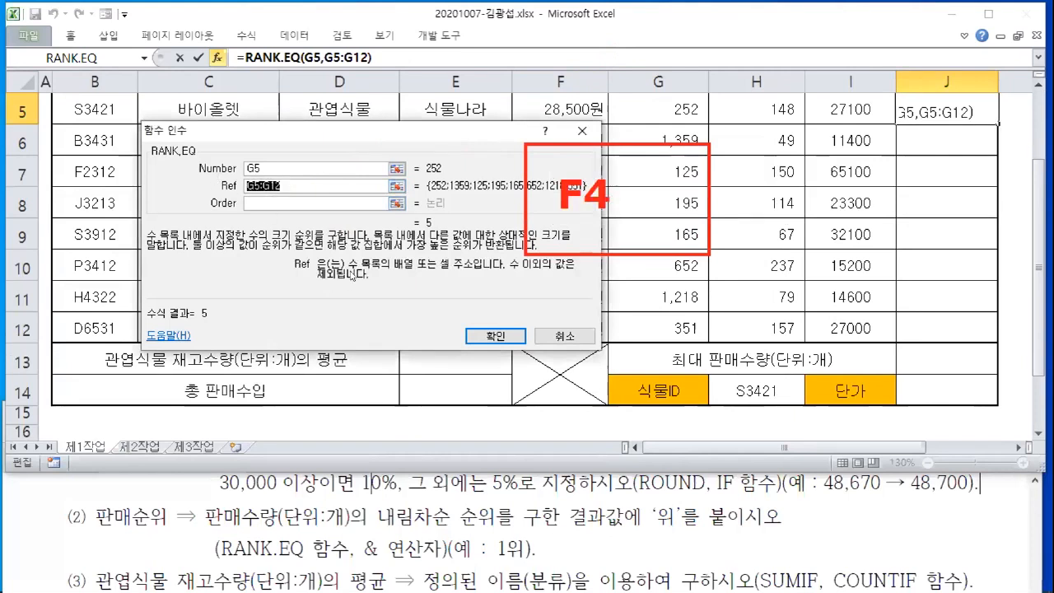
key("F4")
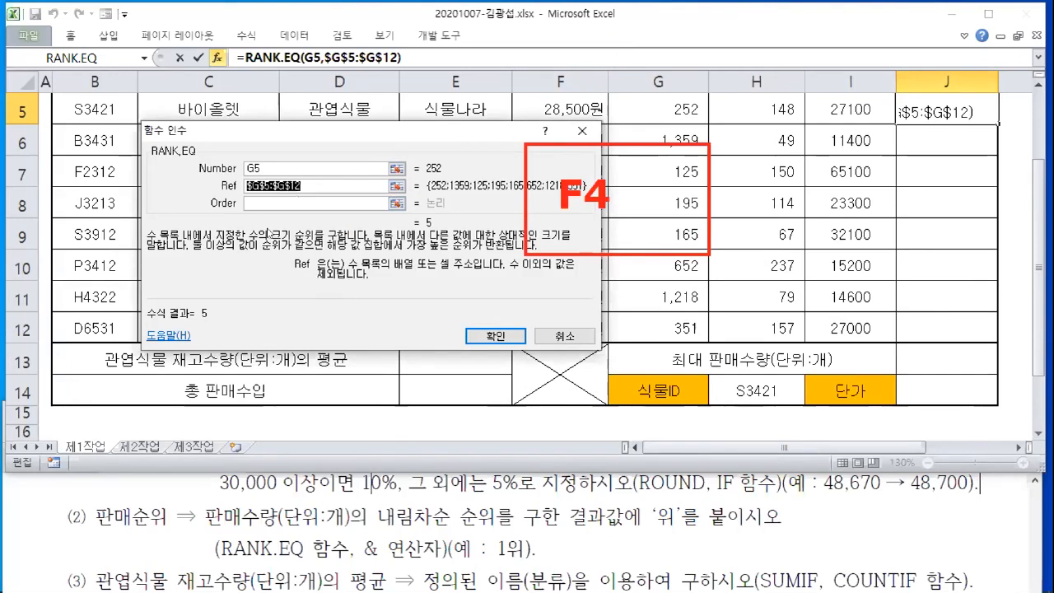
key("Tab")
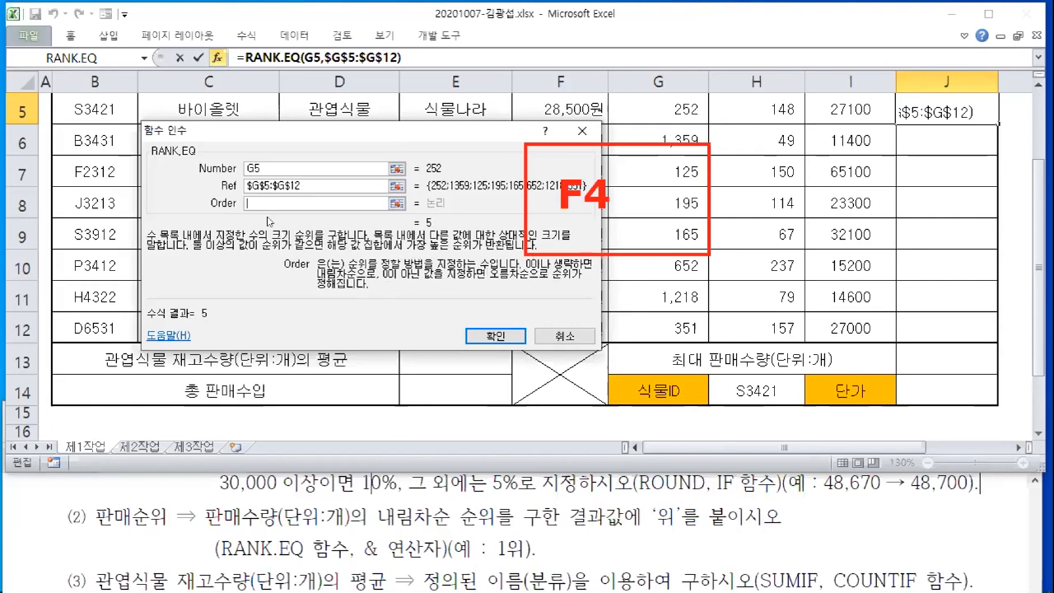
type("0")
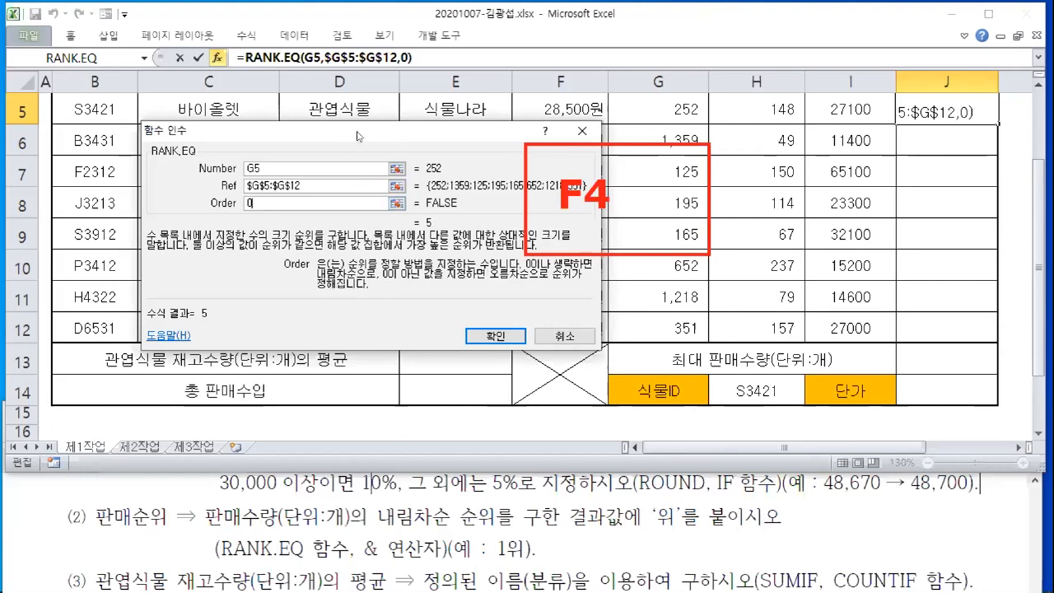
left_click_drag(357, 136, 427, 114)
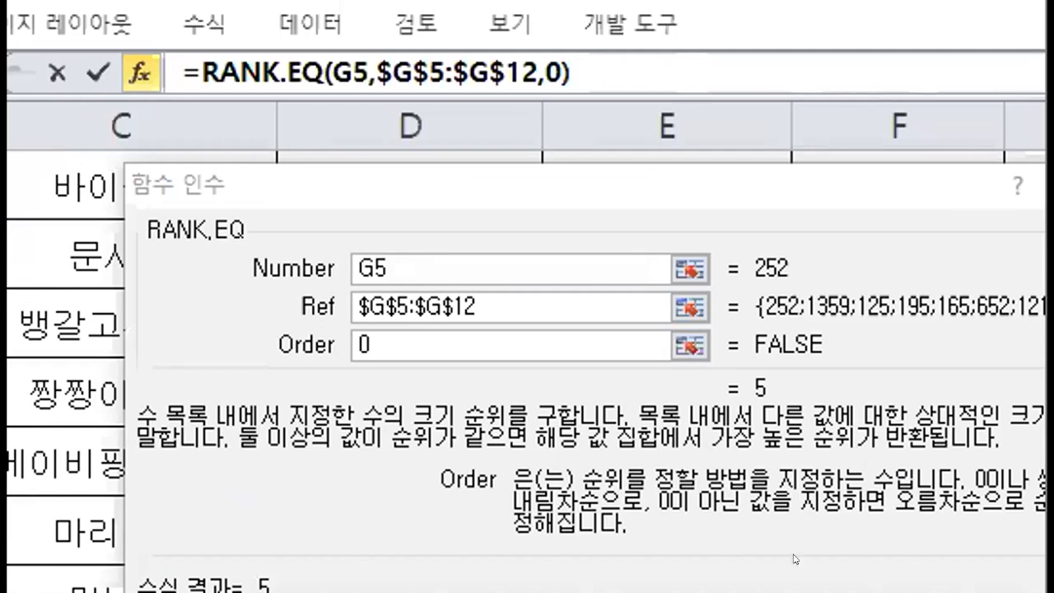
Append &"위" to the RANK.EQ formula in J5 and confirm it
left_click(594, 42)
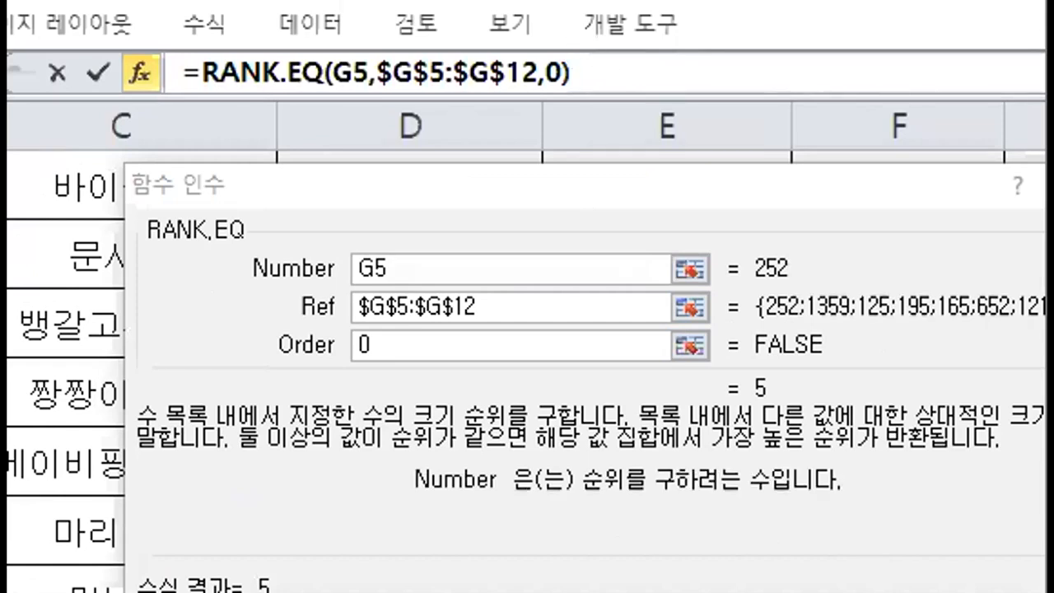
left_click(635, 66)
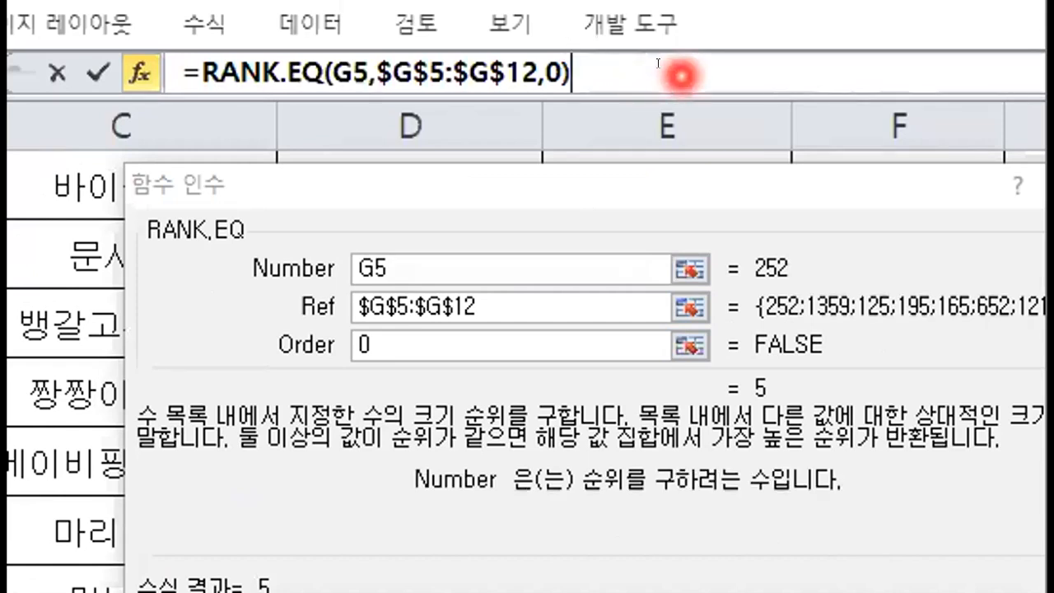
type("&")
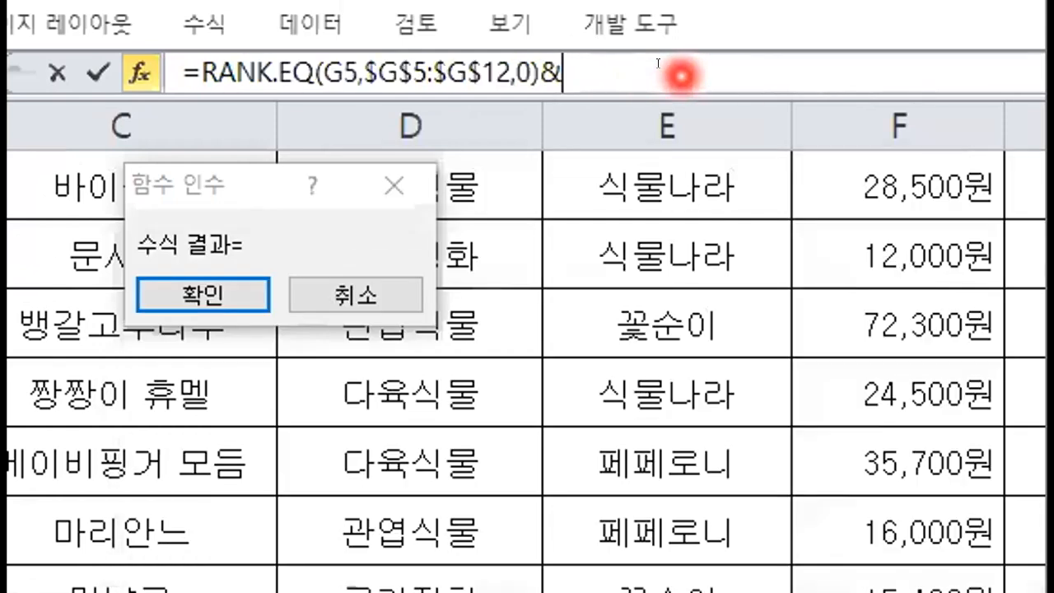
type("\"DNL")
key("BackSpace")
key("BackSpace")
key("BackSpace")
type("위")
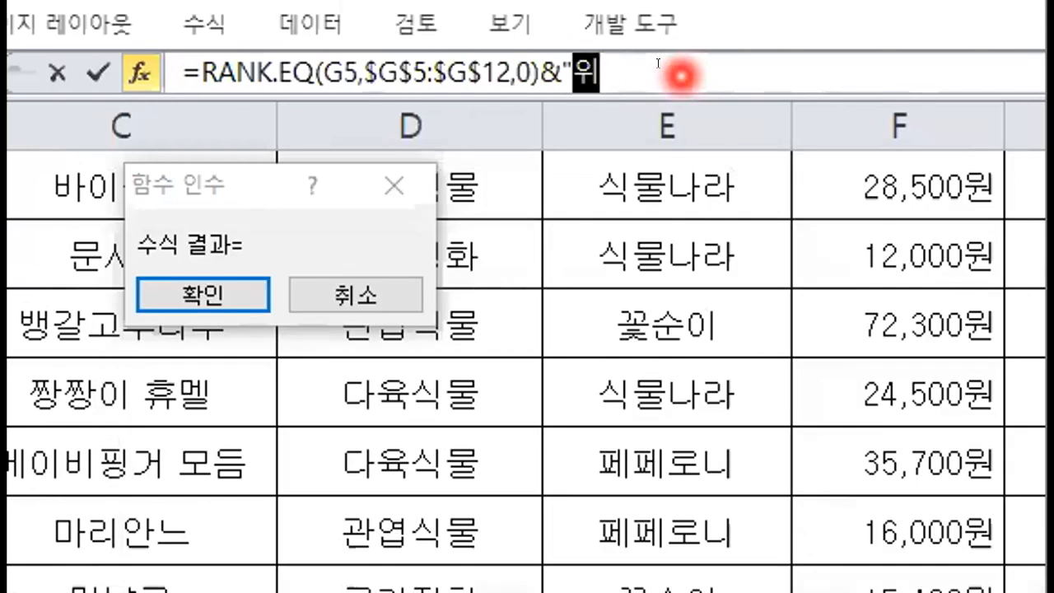
type("\"")
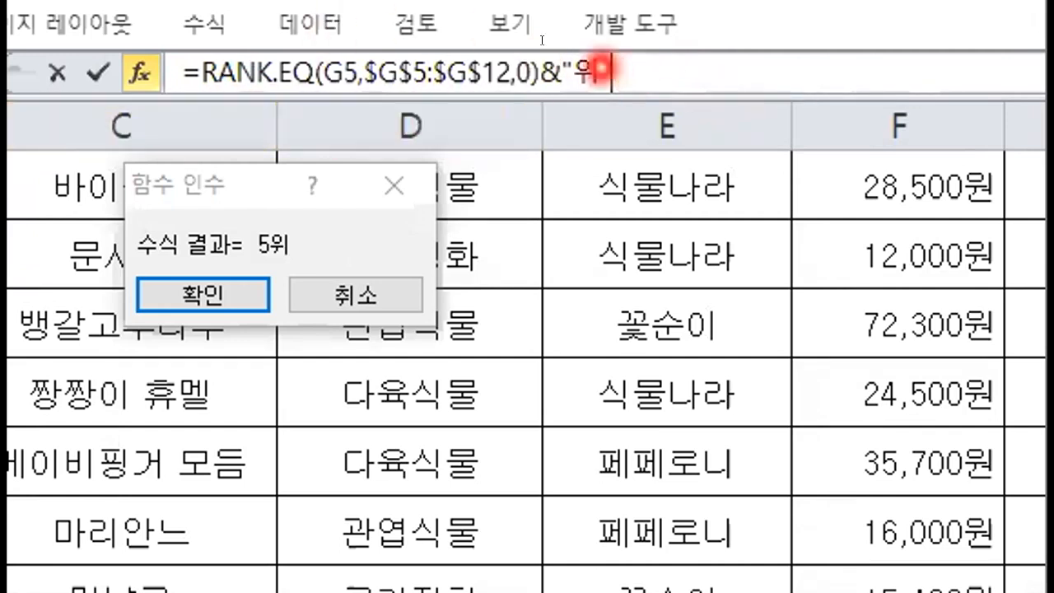
left_click(165, 284)
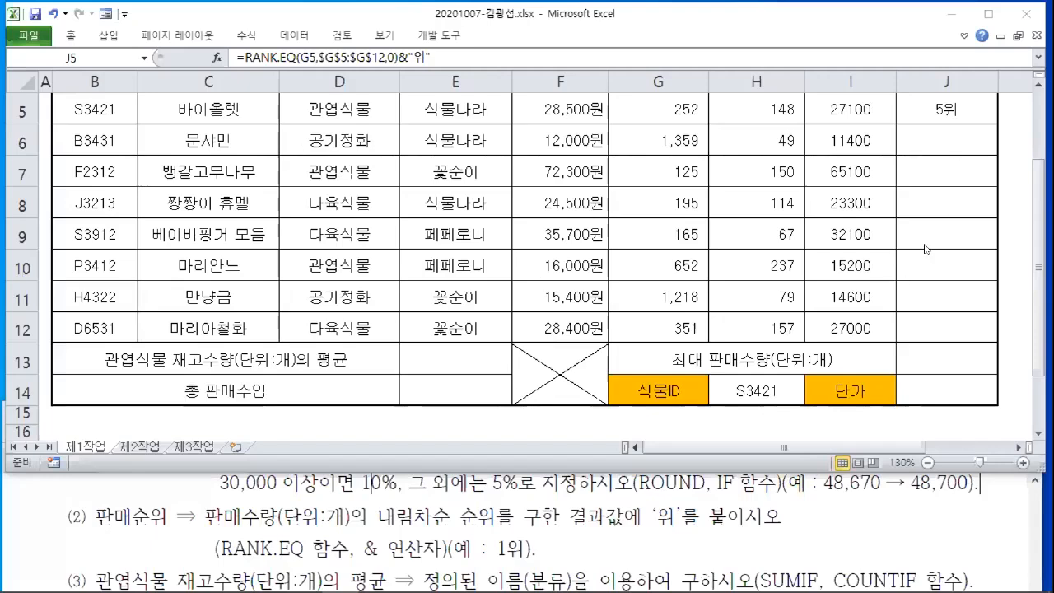
Fill the 판매순위 formula from J5 down to J12 without formatting, and reselect J5
scroll(925, 248, "up", 2)
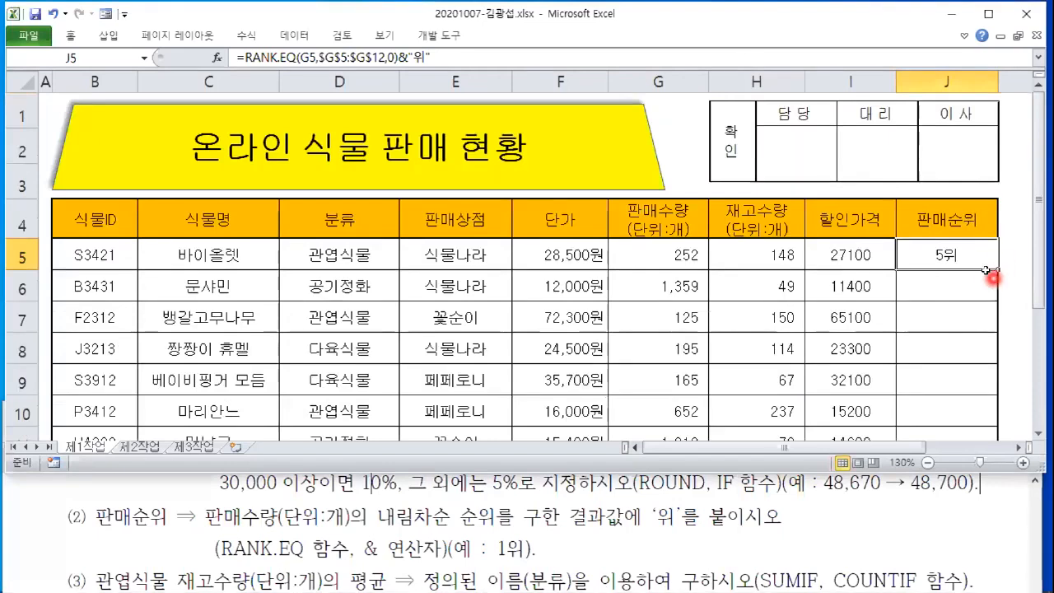
left_click_drag(996, 266, 999, 338)
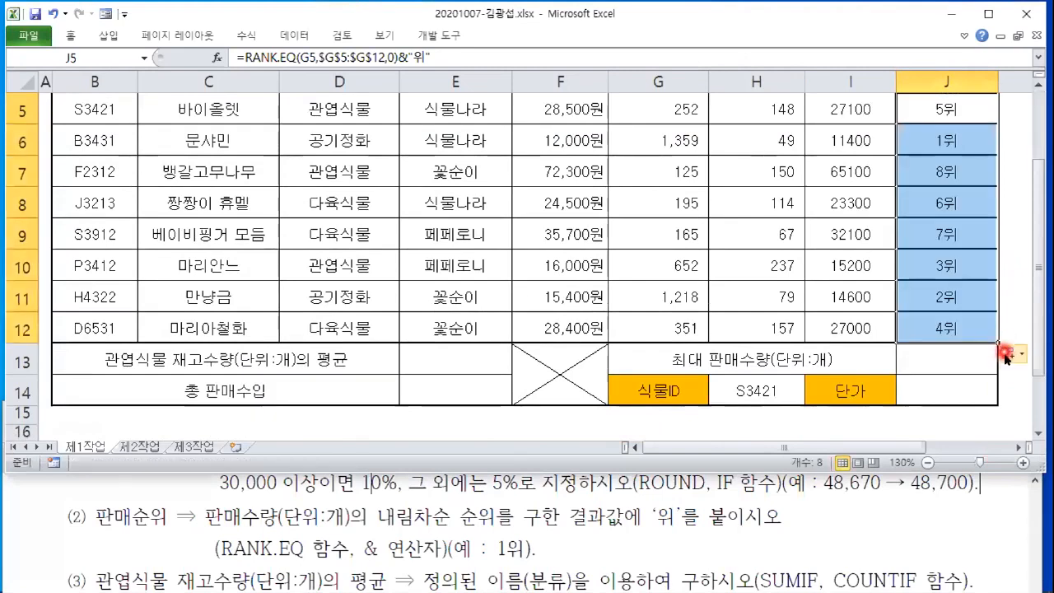
left_click(1013, 356)
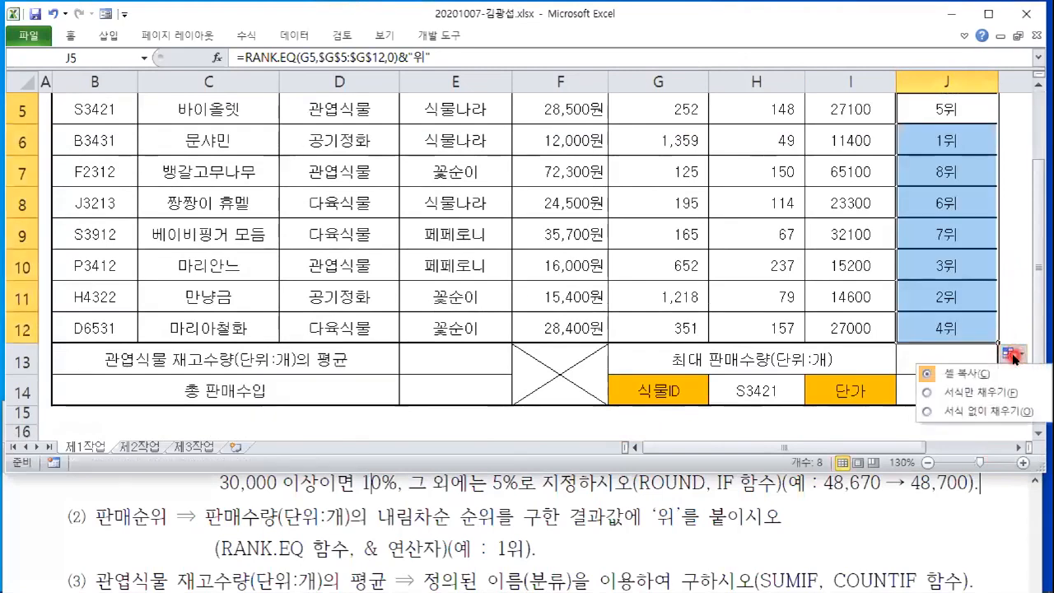
left_click(935, 409)
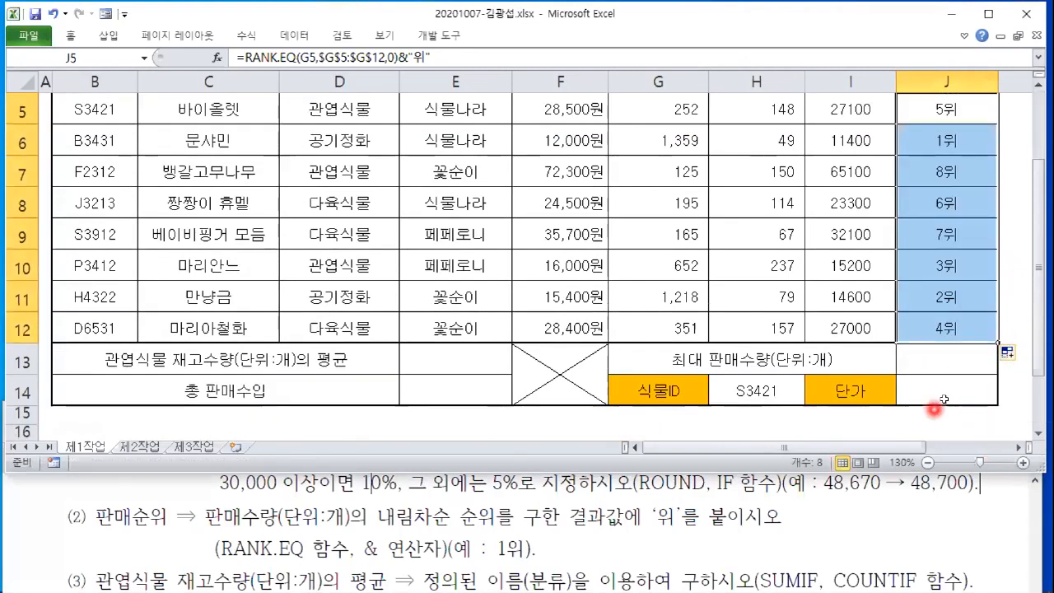
left_click(1019, 294)
scroll(956, 210, "up", 1)
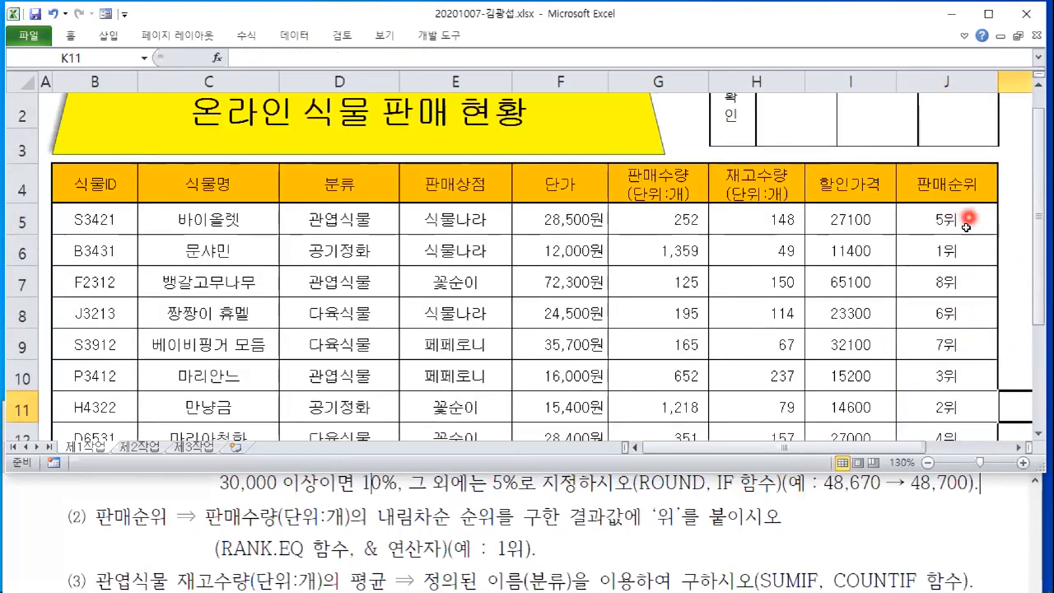
scroll(958, 211, "down", 1)
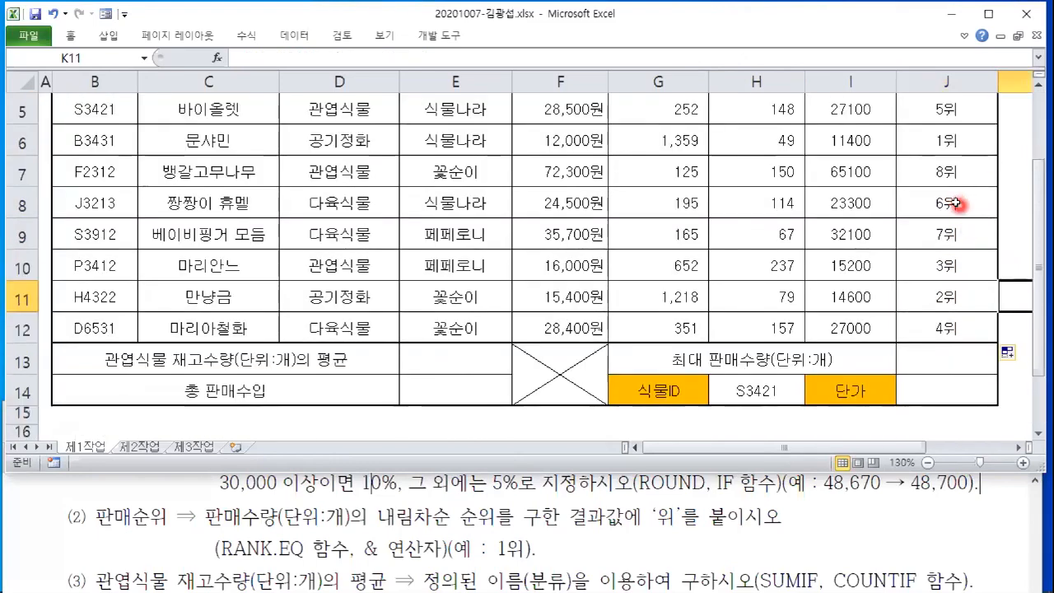
scroll(958, 203, "up", 1)
left_click(959, 217)
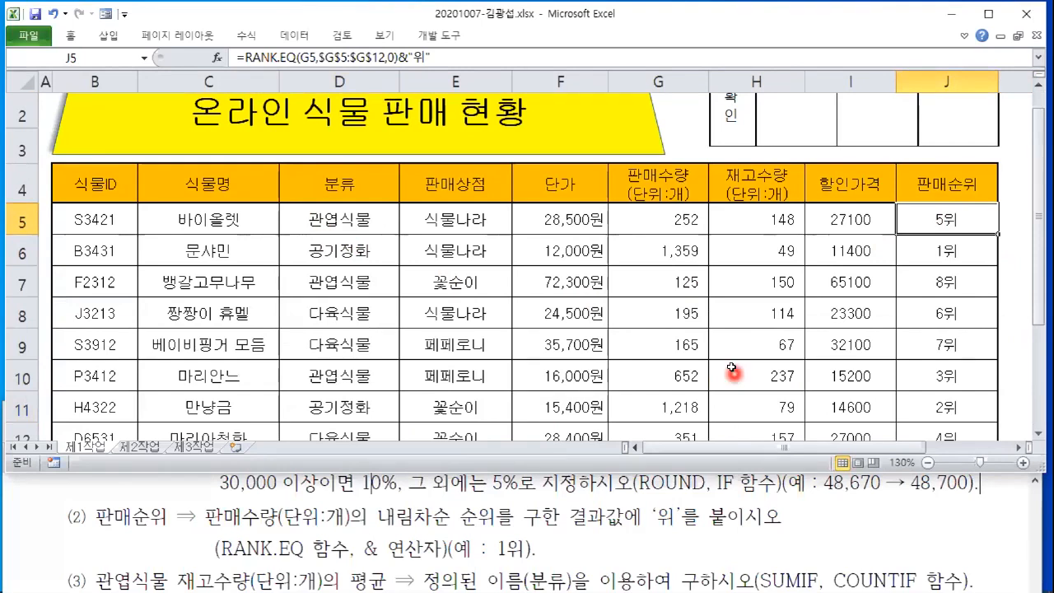
scroll(684, 364, "up", 1)
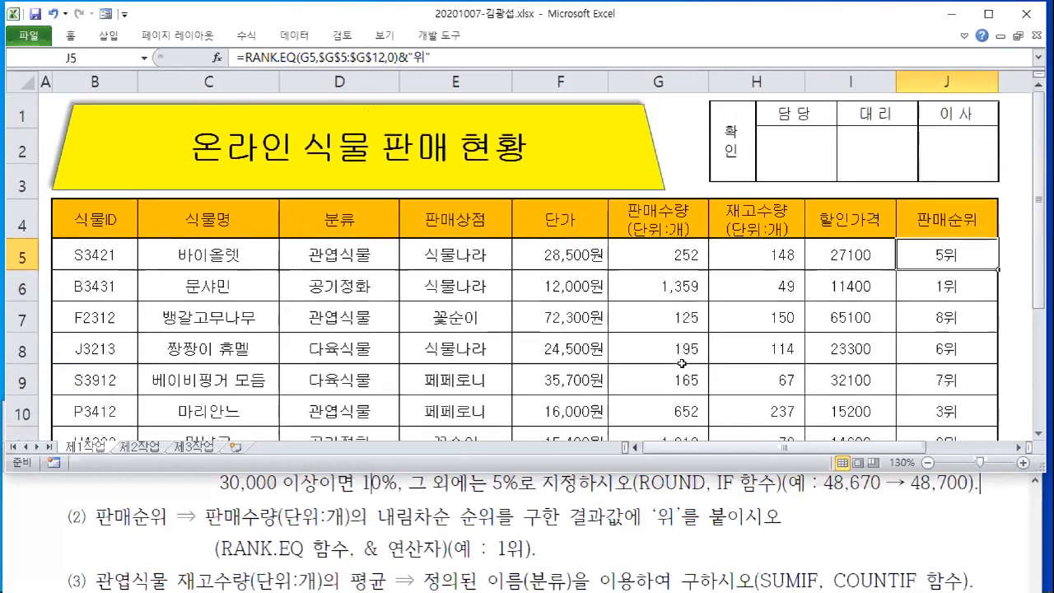
key("ctrl+2")
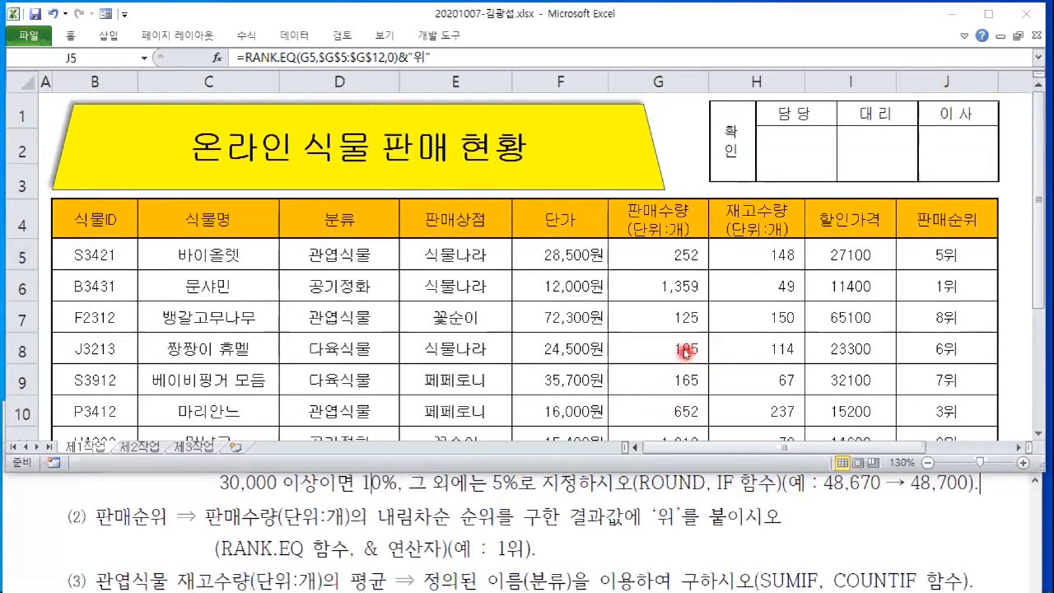
Bring requirement (3) for the 관엽식물 재고수량 average into view in the exam PDF and select cell E13
scroll(682, 350, "down", 2)
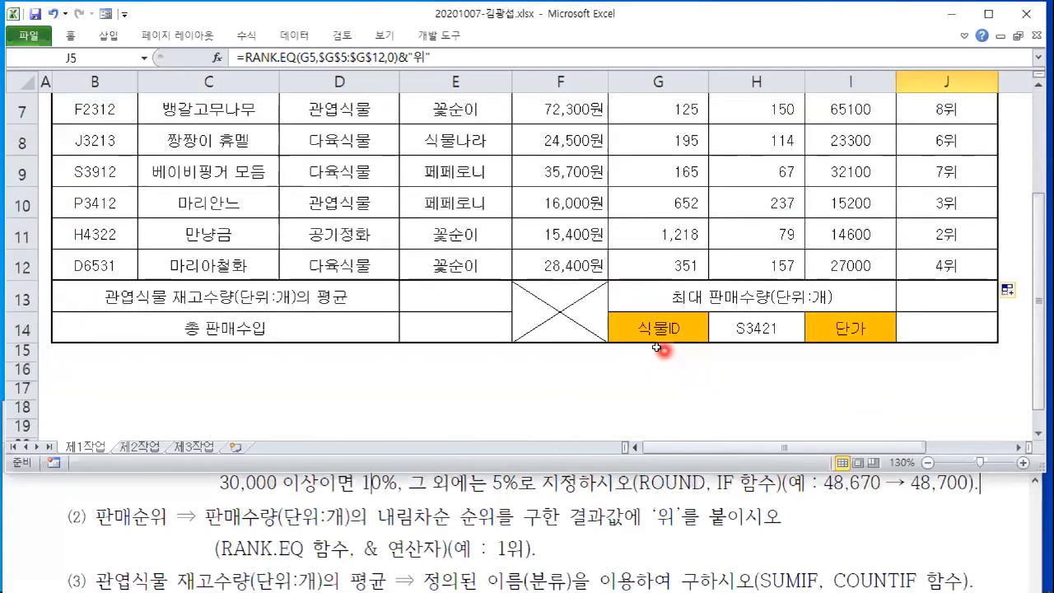
left_click(480, 294)
left_click(474, 323)
left_click(506, 290)
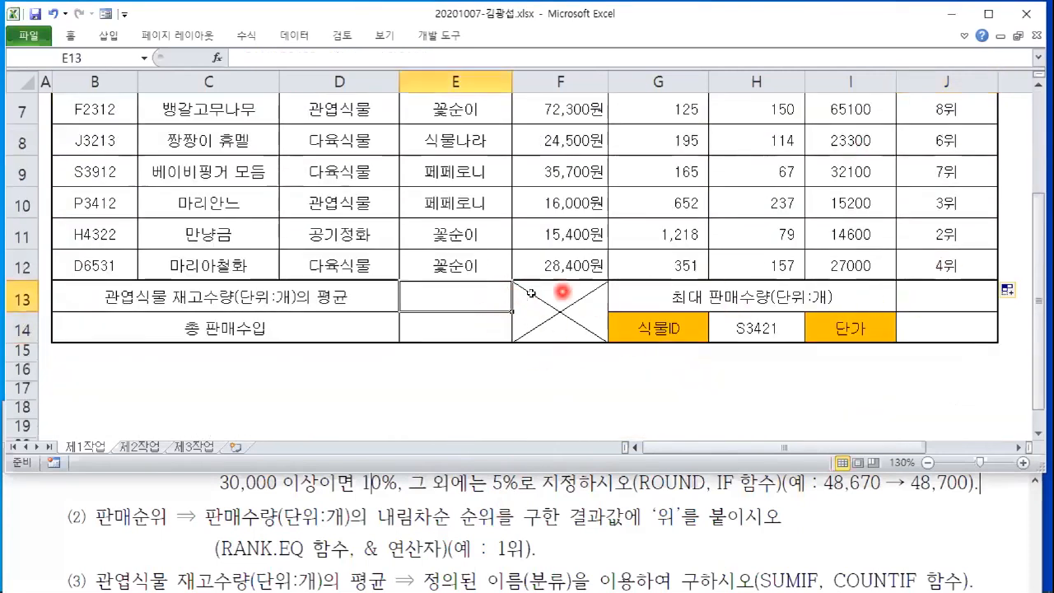
left_click(504, 384)
left_click(573, 488)
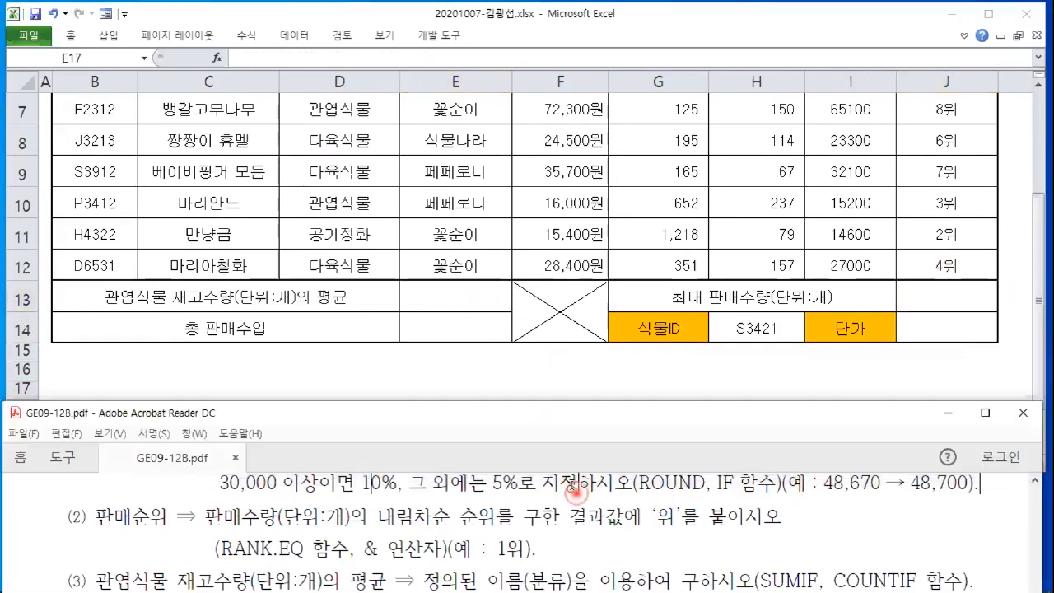
scroll(574, 492, "down", 2)
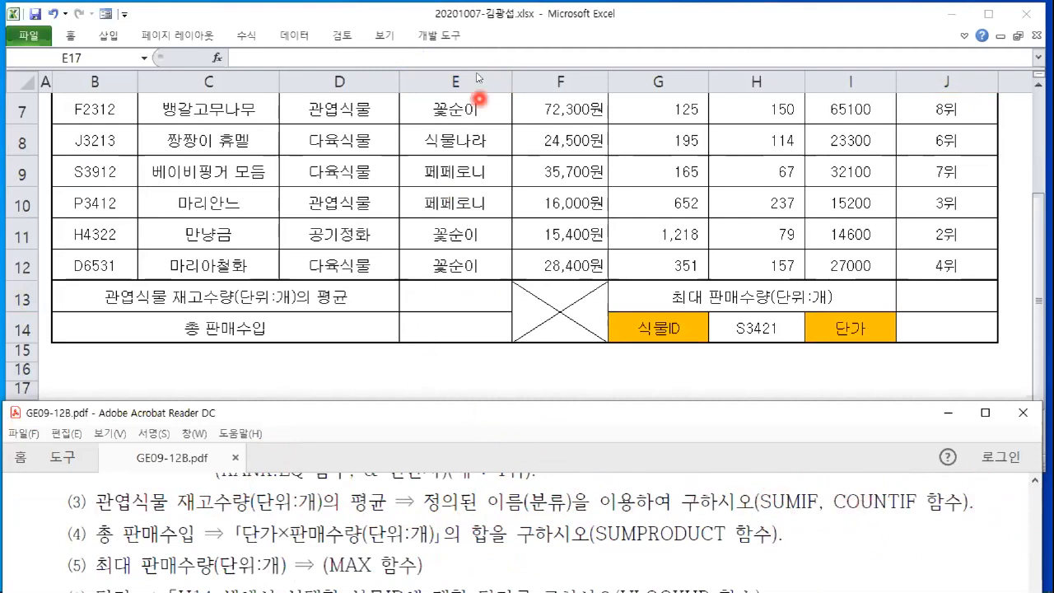
left_click(449, 291)
left_click(445, 290)
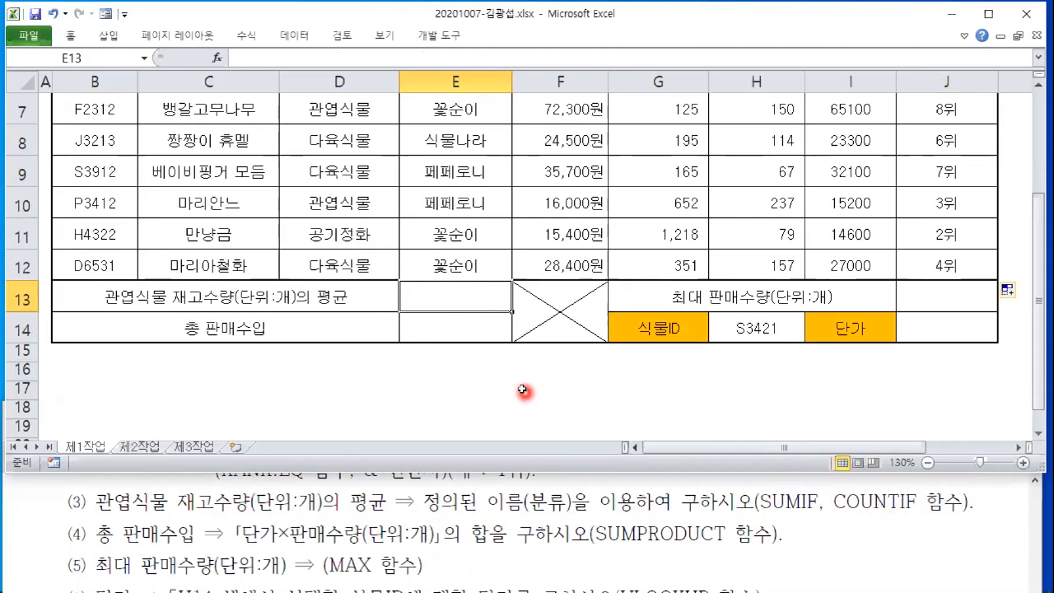
Insert the SUMIF function in cell E13, finding it through a function search for SUMIF
left_click(217, 58)
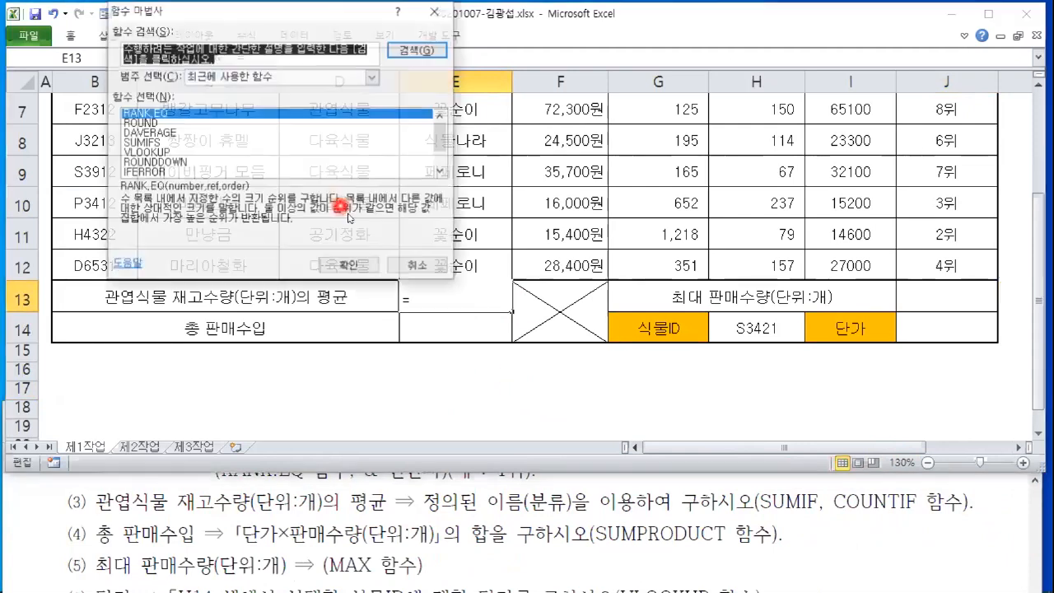
left_click_drag(294, 10, 740, 111)
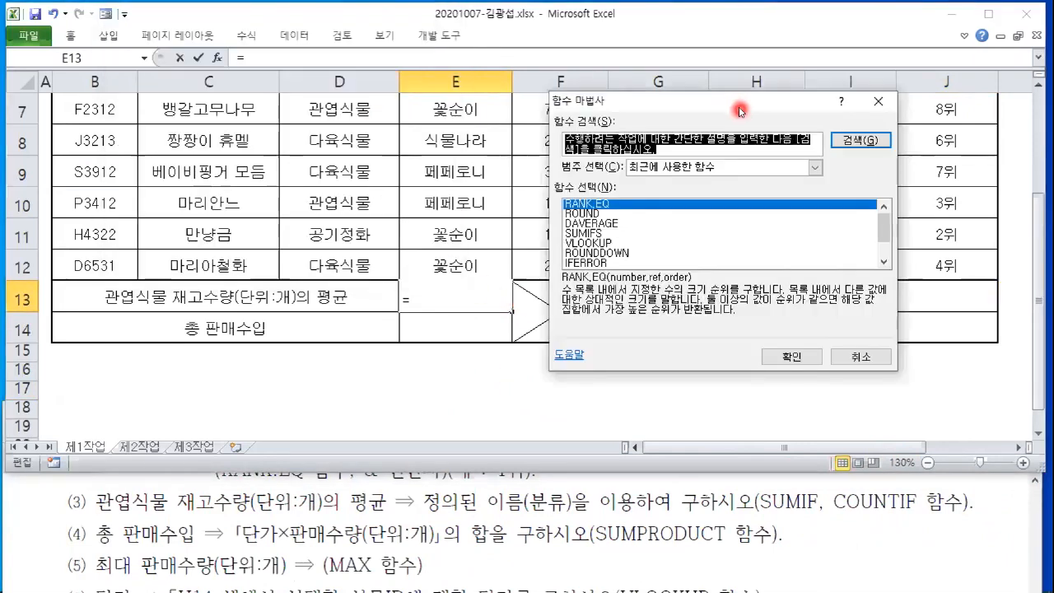
type("녀ㅡㅑㄹ")
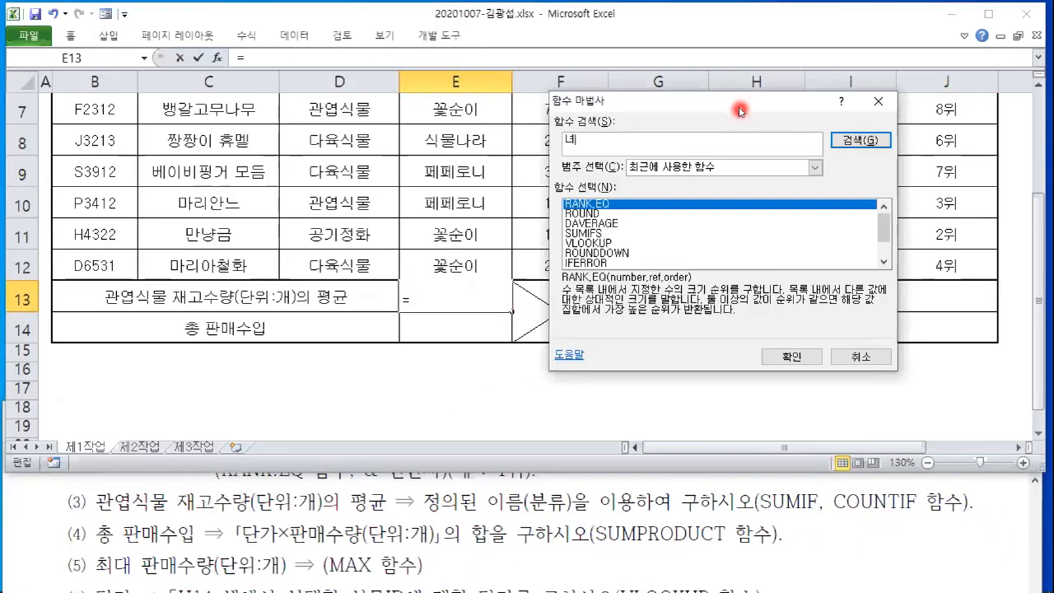
key("Return")
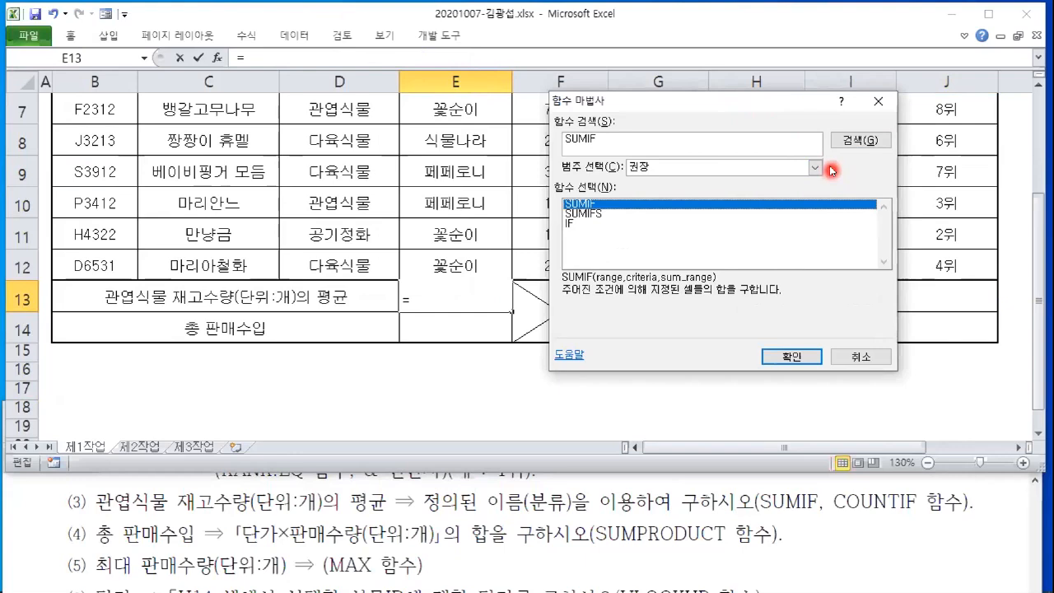
left_click(778, 354)
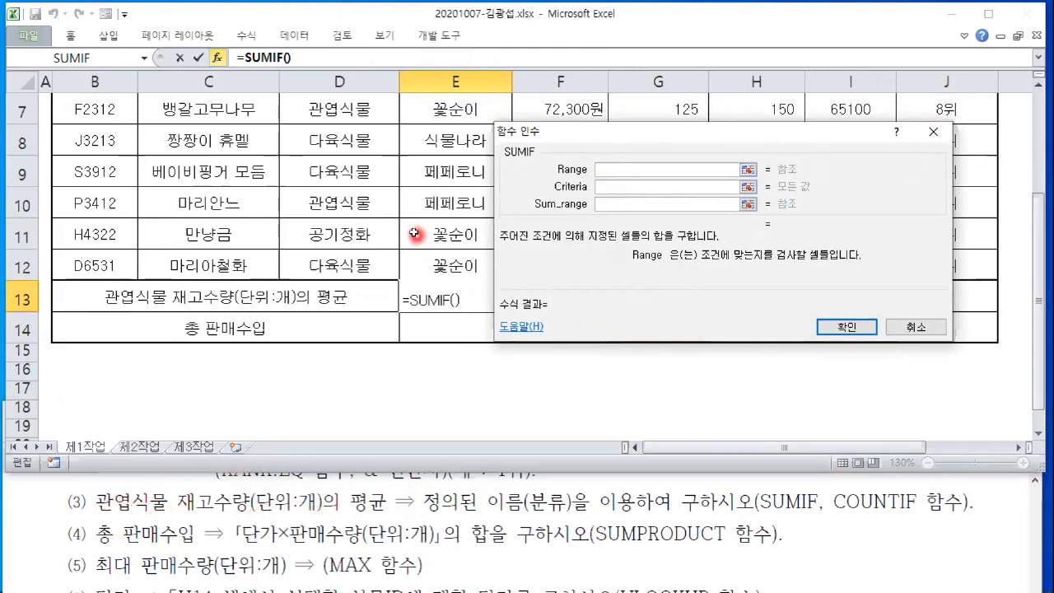
Set the SUMIF range to the 분류 cells D5:D12 and its criteria to cell D5
scroll(445, 282, "up", 1)
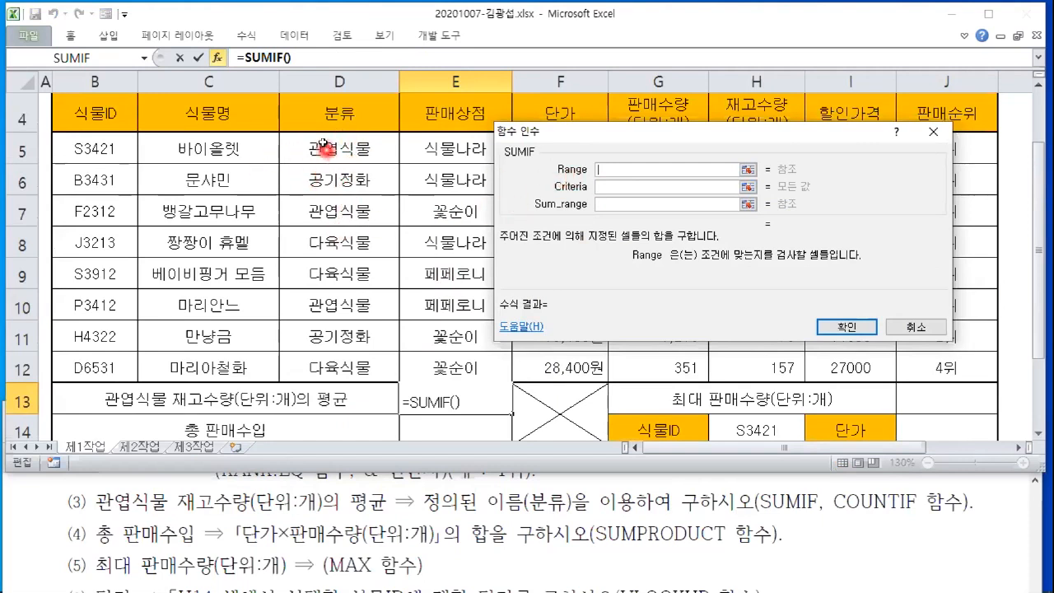
left_click_drag(323, 146, 338, 370)
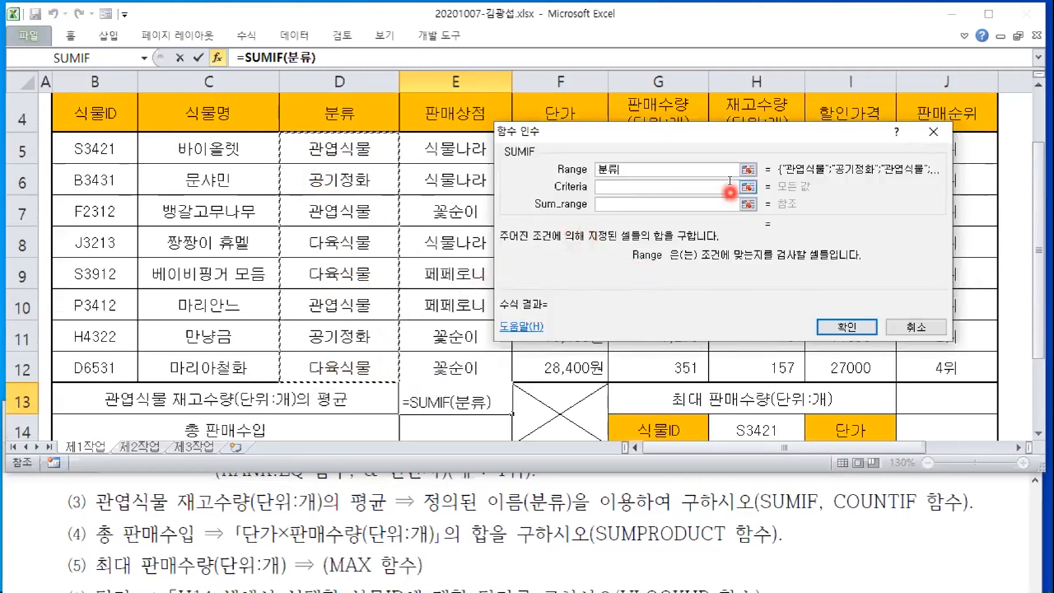
left_click(614, 187)
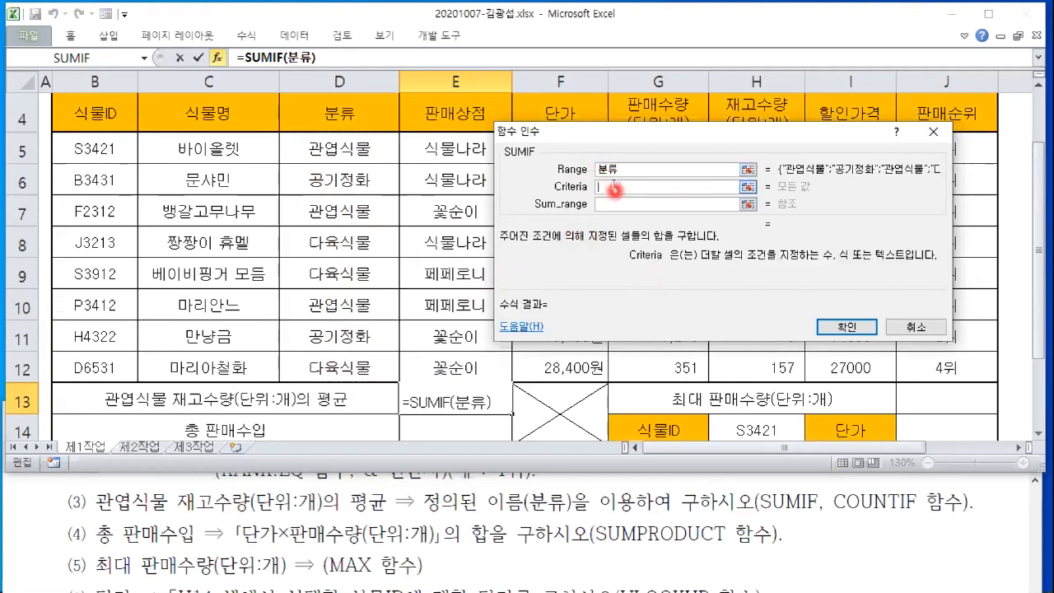
left_click(333, 149)
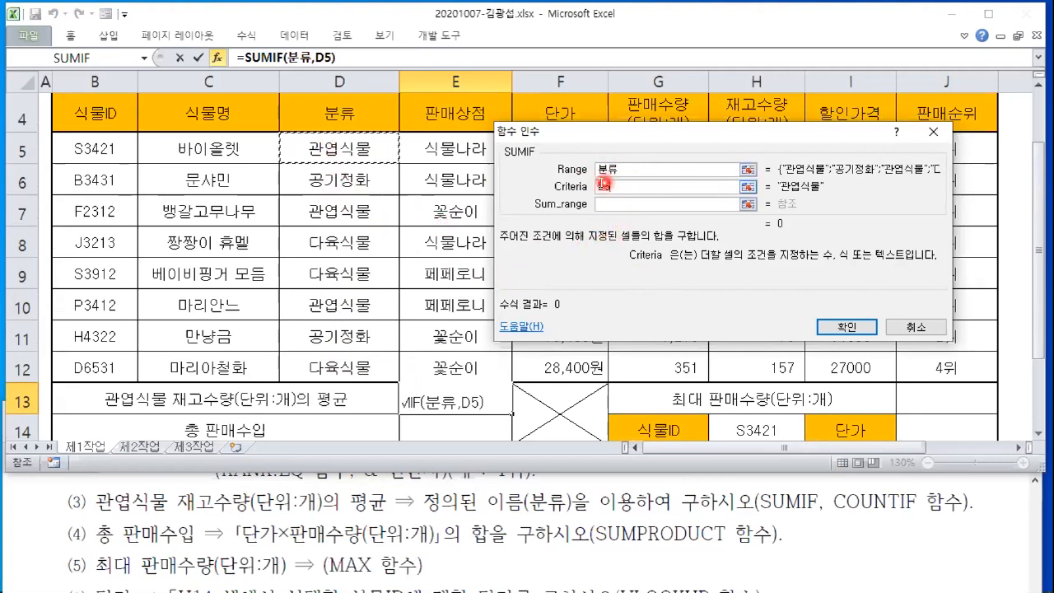
Set the SUMIF sum range to the 재고수량 cells H5:H12 and confirm the function in E13
left_click(609, 205)
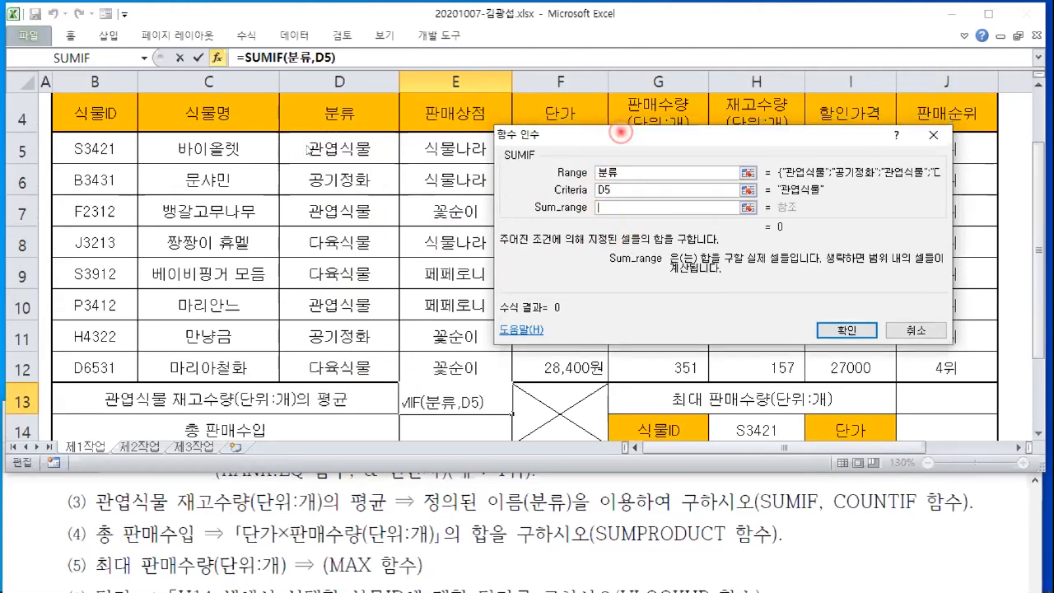
left_click_drag(621, 132, 308, 148)
left_click(749, 149)
left_click_drag(750, 149, 759, 354)
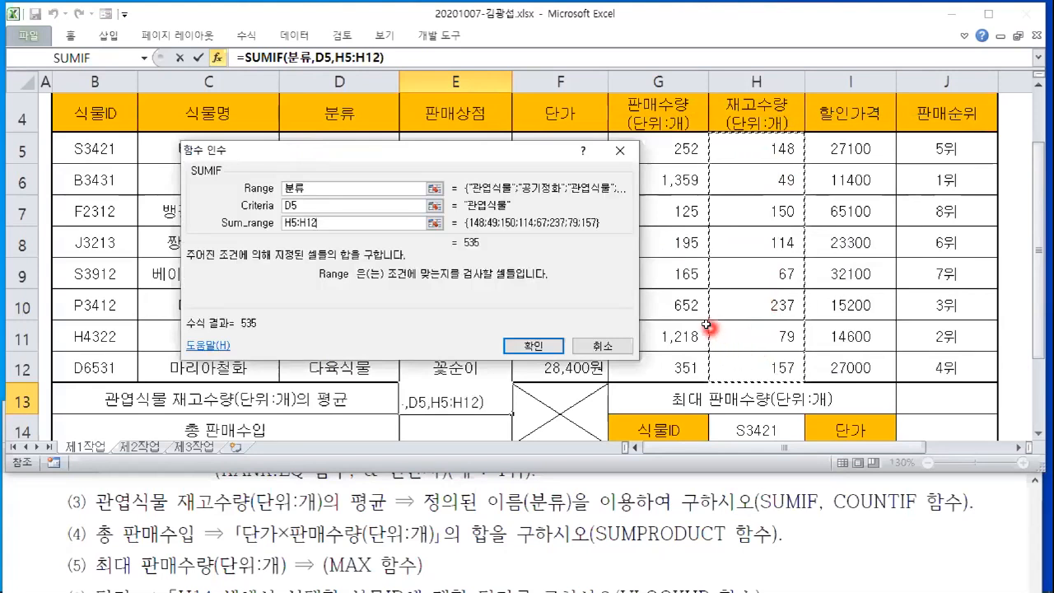
left_click(373, 147)
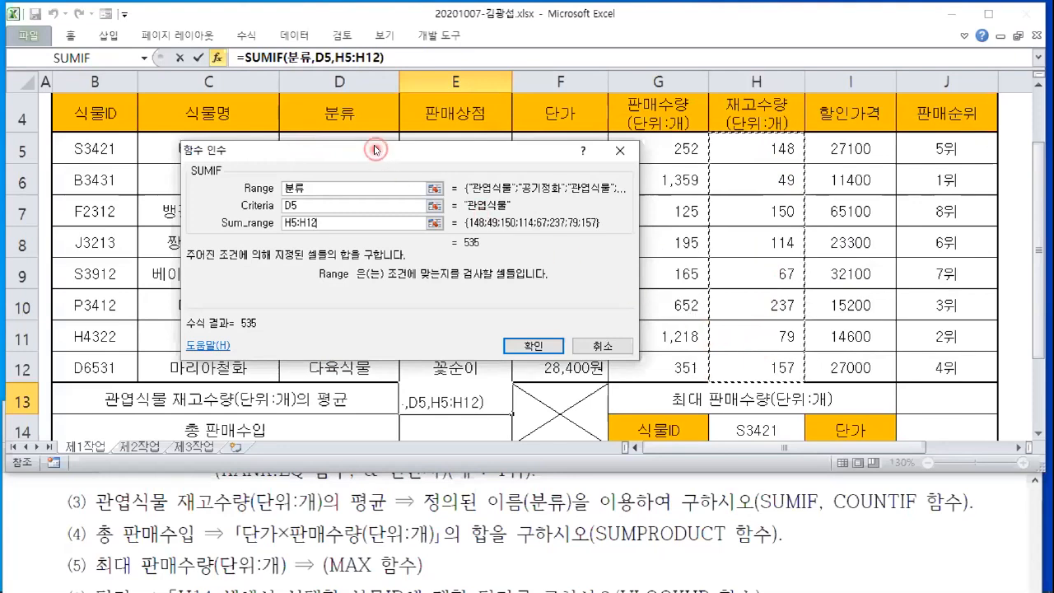
left_click_drag(376, 150, 385, 85)
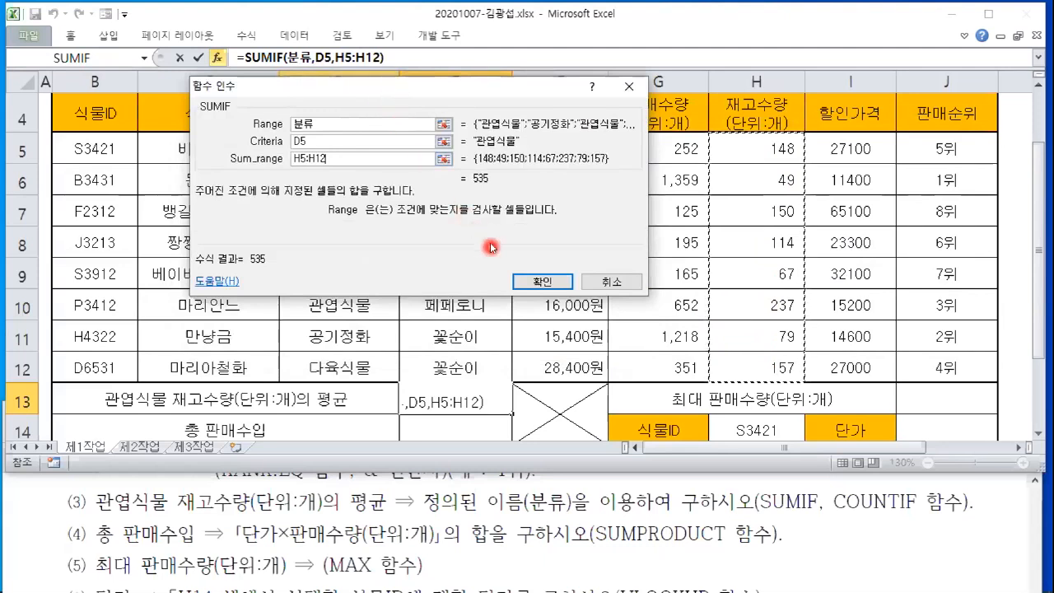
left_click(543, 283)
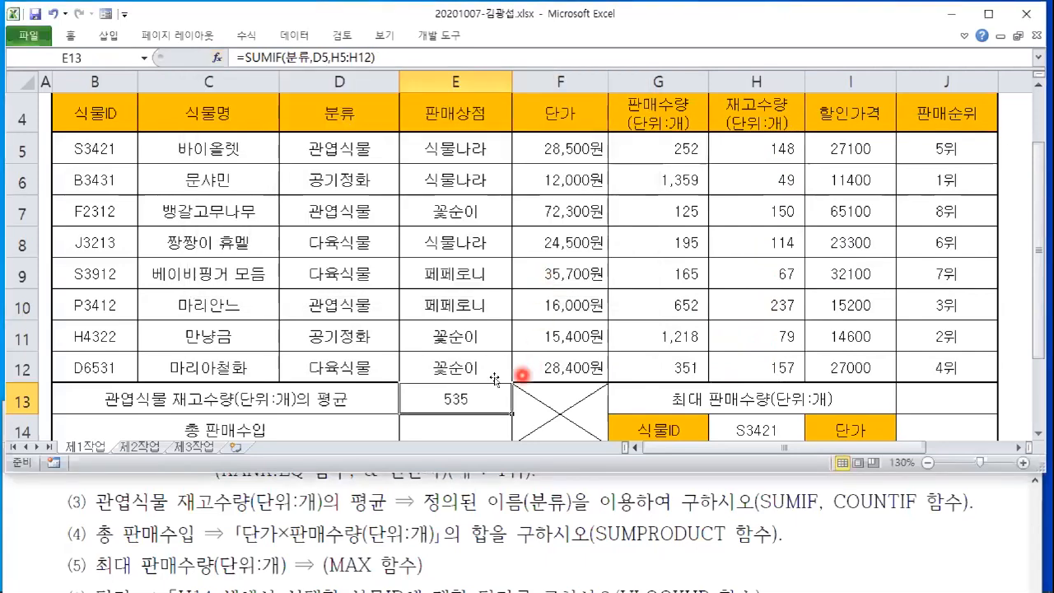
Check each 관엽식물 row's 분류 cell against its 재고수량 value in rows 5, 7 and 10
left_click(367, 146)
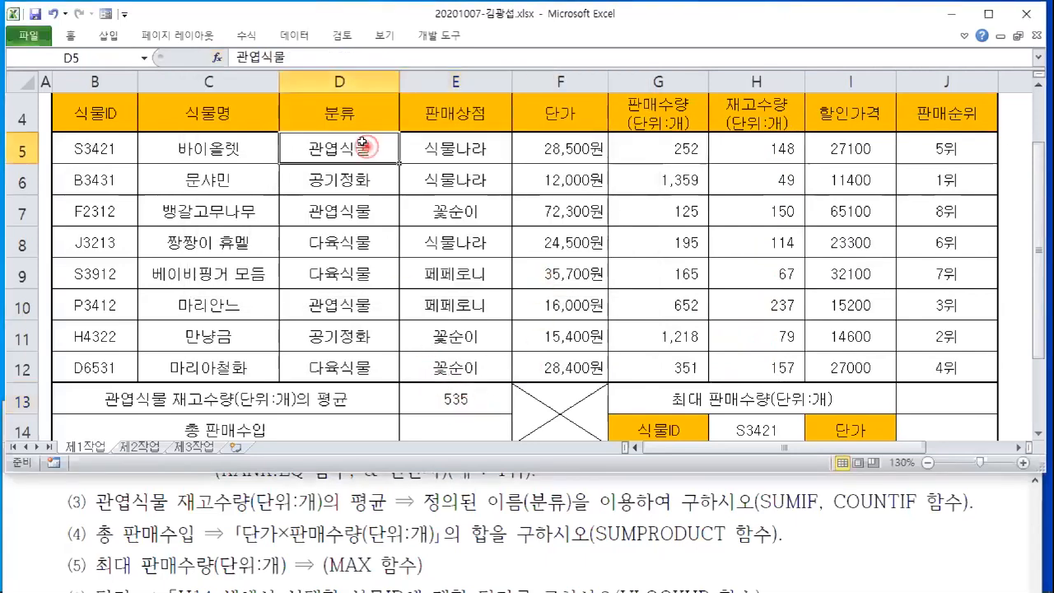
left_click(747, 141)
left_click(324, 215)
left_click(744, 207)
left_click(338, 317)
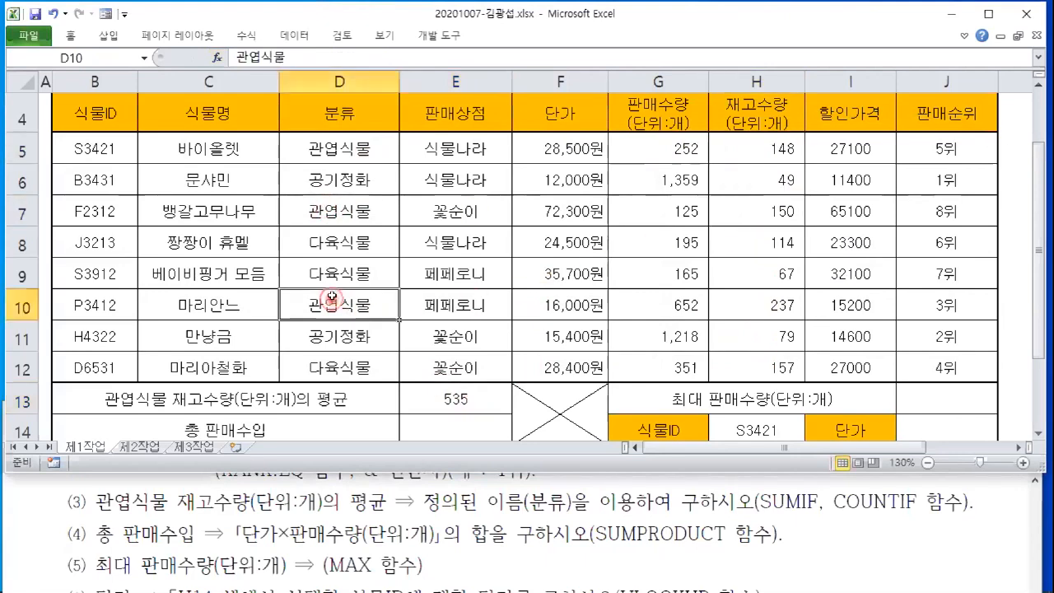
left_click(779, 295)
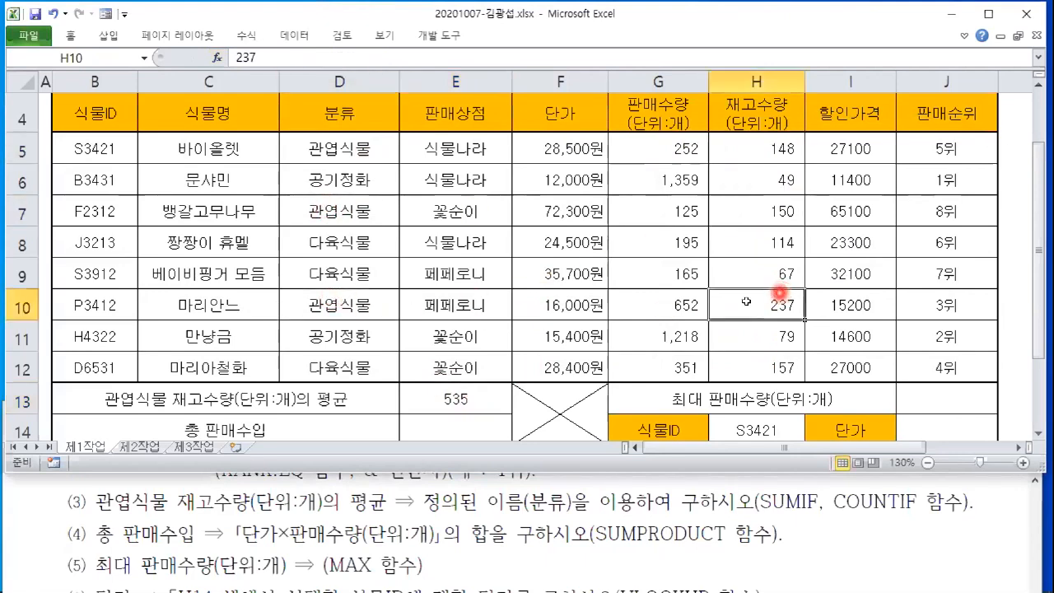
Append a division sign to the SUMIF formula in E13 and insert COUNTIF after it through a function search
left_click(462, 399)
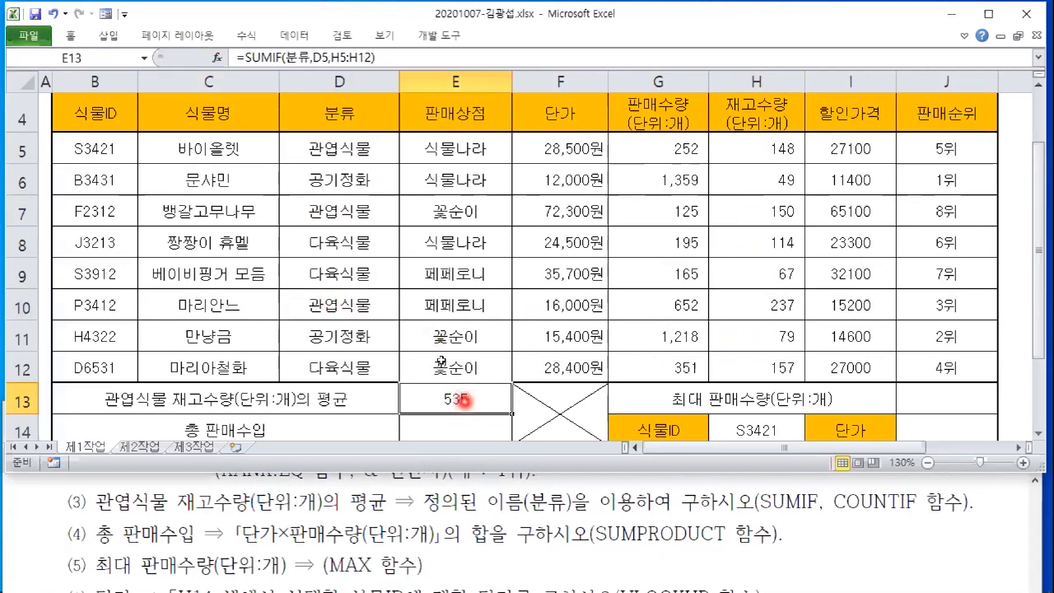
left_click(403, 56)
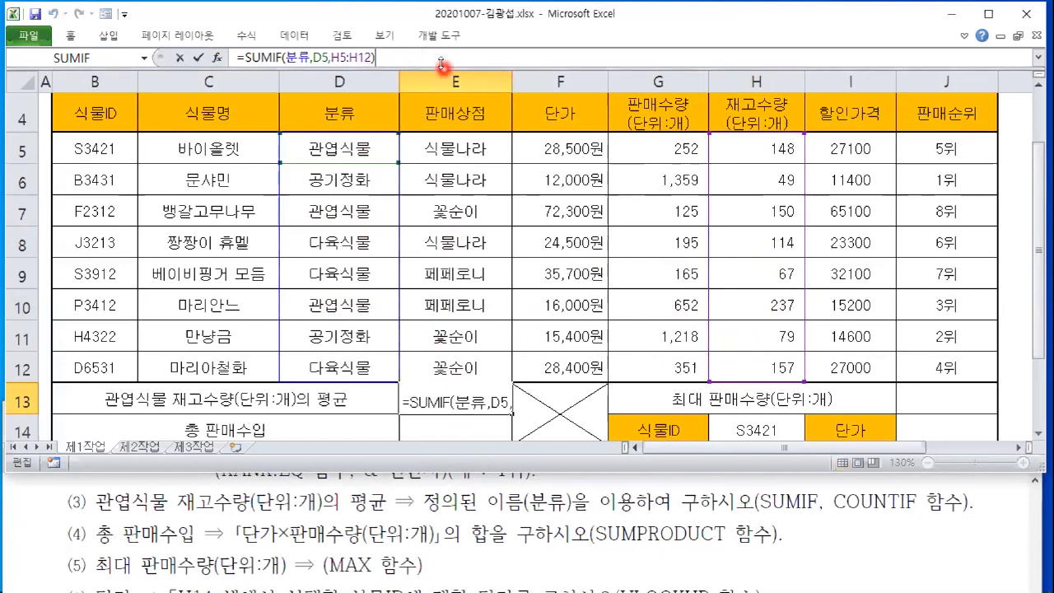
type("/")
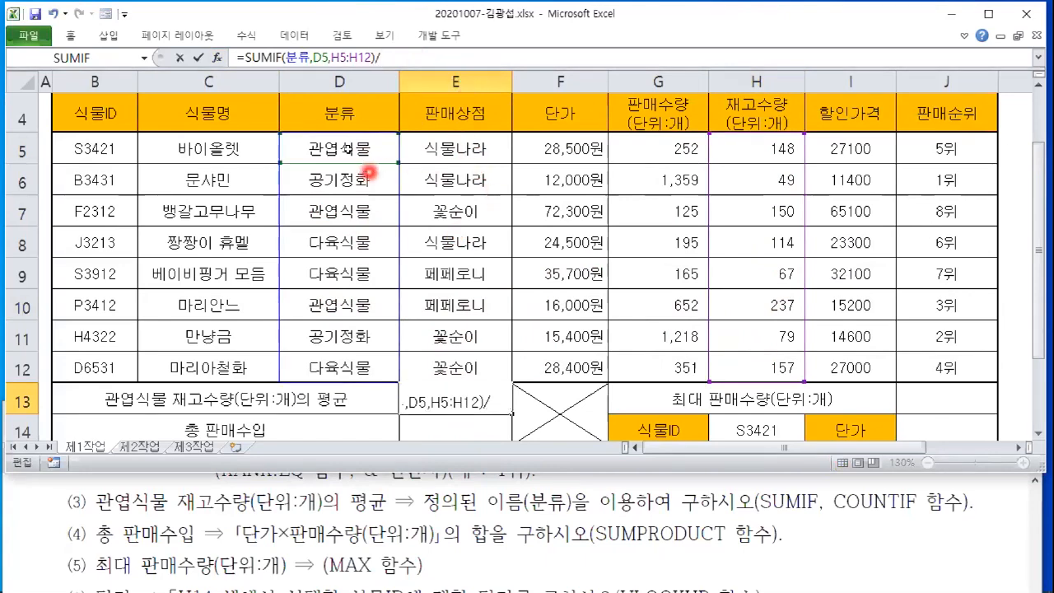
left_click(217, 57)
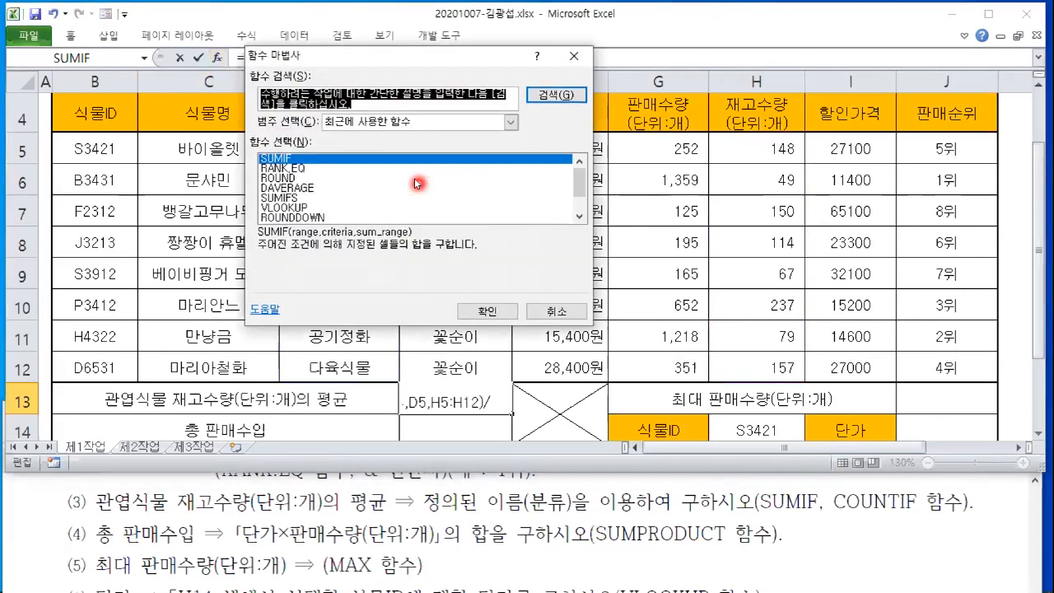
type("ㄷ")
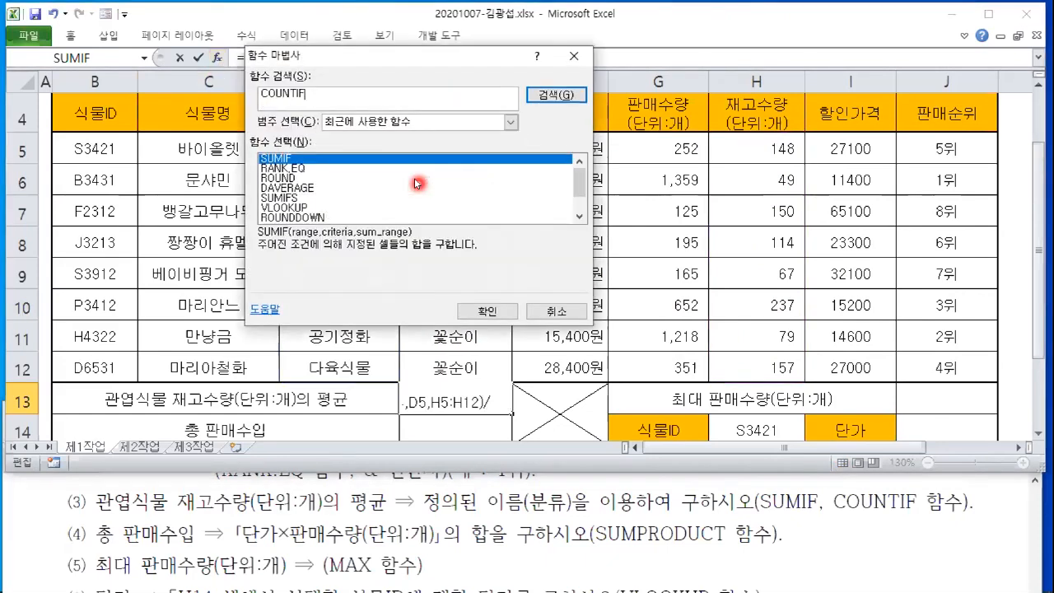
type("COUNTIF")
key("Return")
left_click(486, 310)
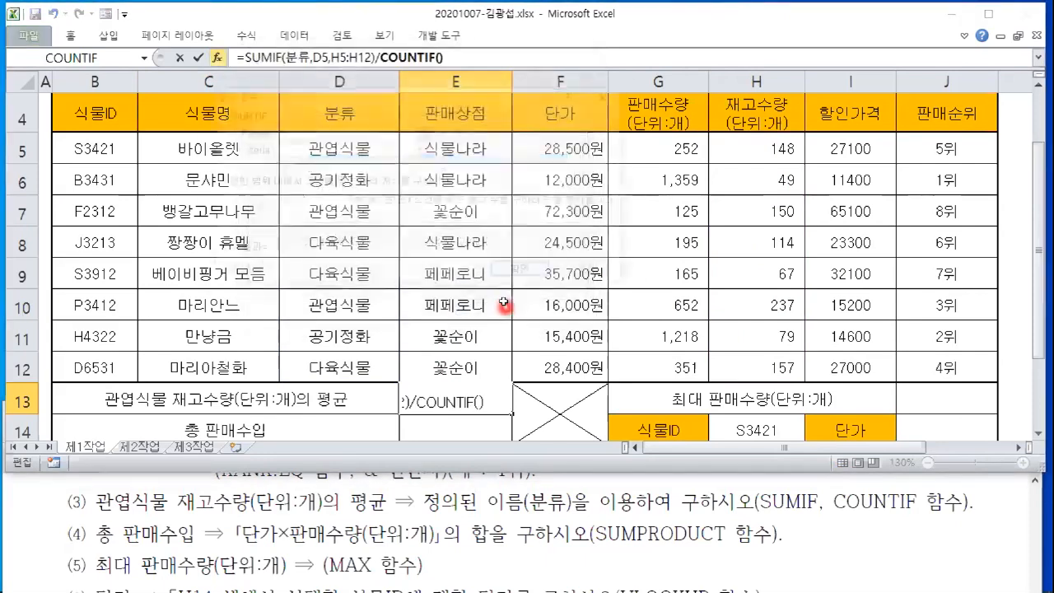
Enter the defined name 분류 as the COUNTIF range
left_click_drag(313, 99, 671, 132)
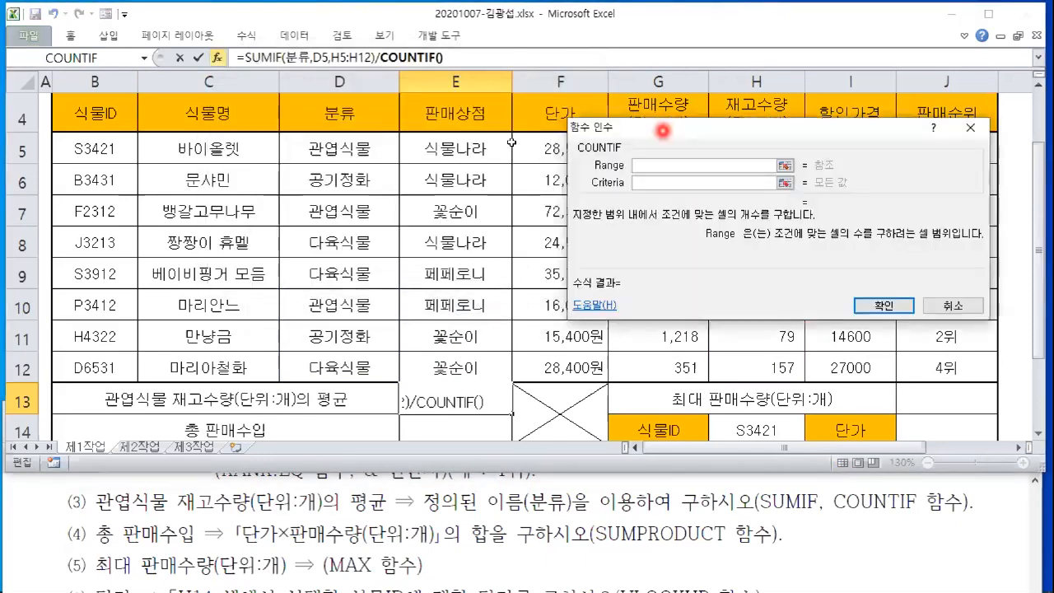
type("qnsfb")
key("BackSpace")
key("BackSpace")
key("BackSpace")
key("BackSpace")
key("BackSpace")
type("분류")
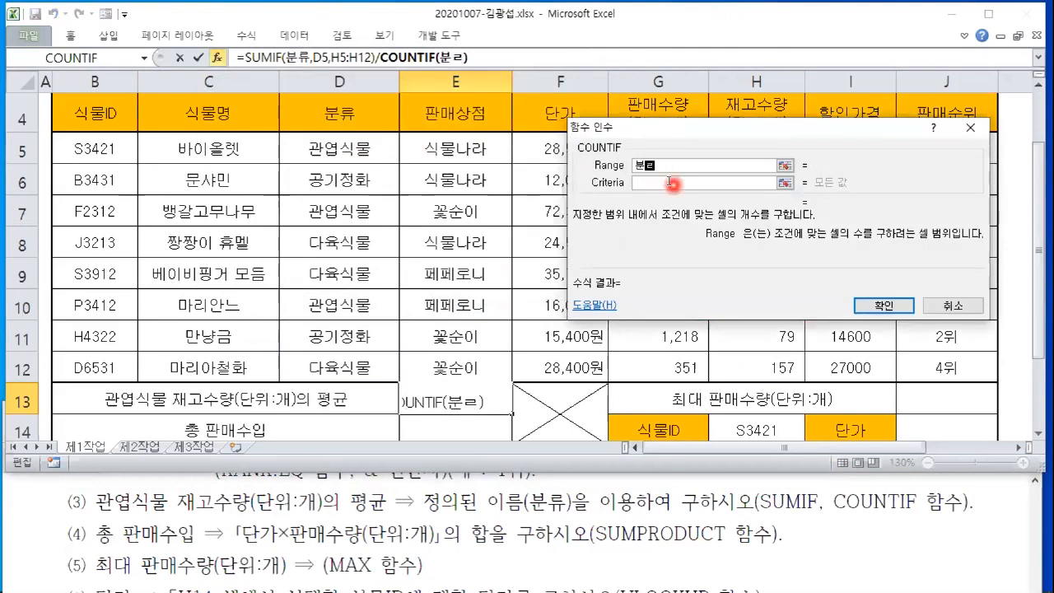
Set the COUNTIF criteria to cell D5 and confirm the average formula in E13
left_click(669, 184)
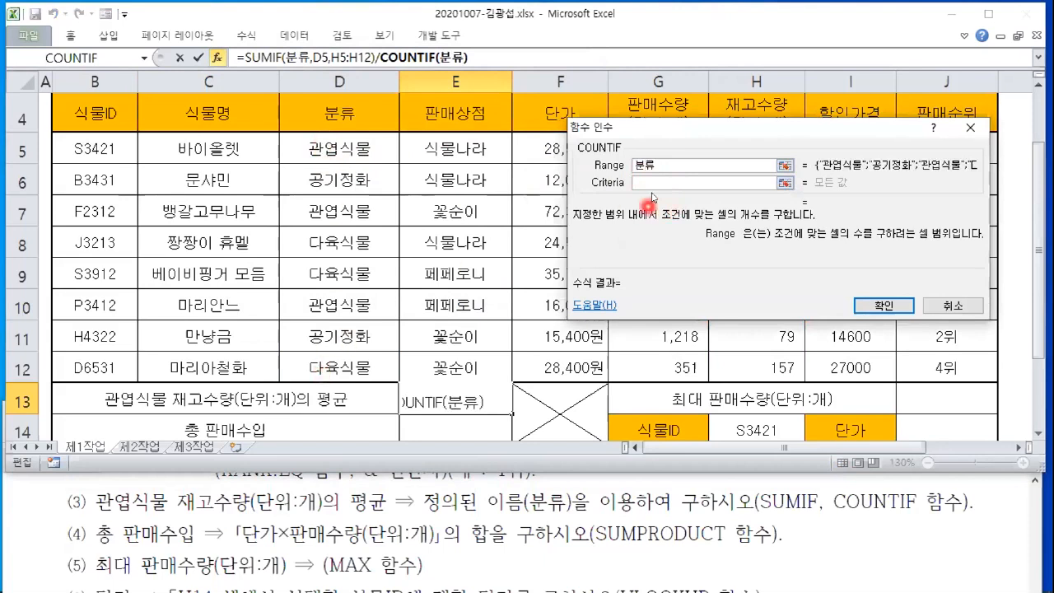
left_click(652, 179)
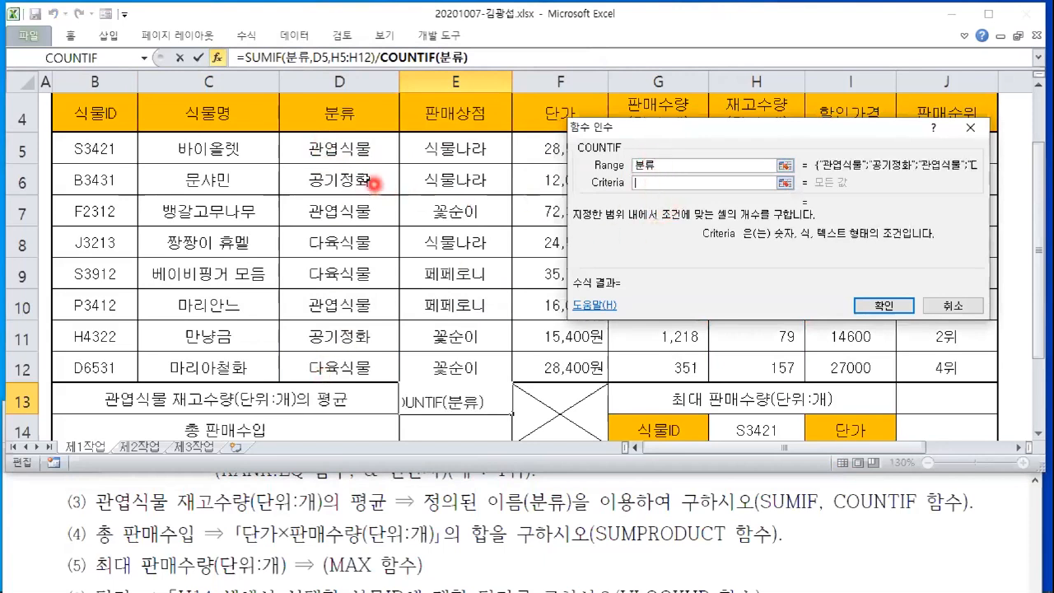
left_click(354, 156)
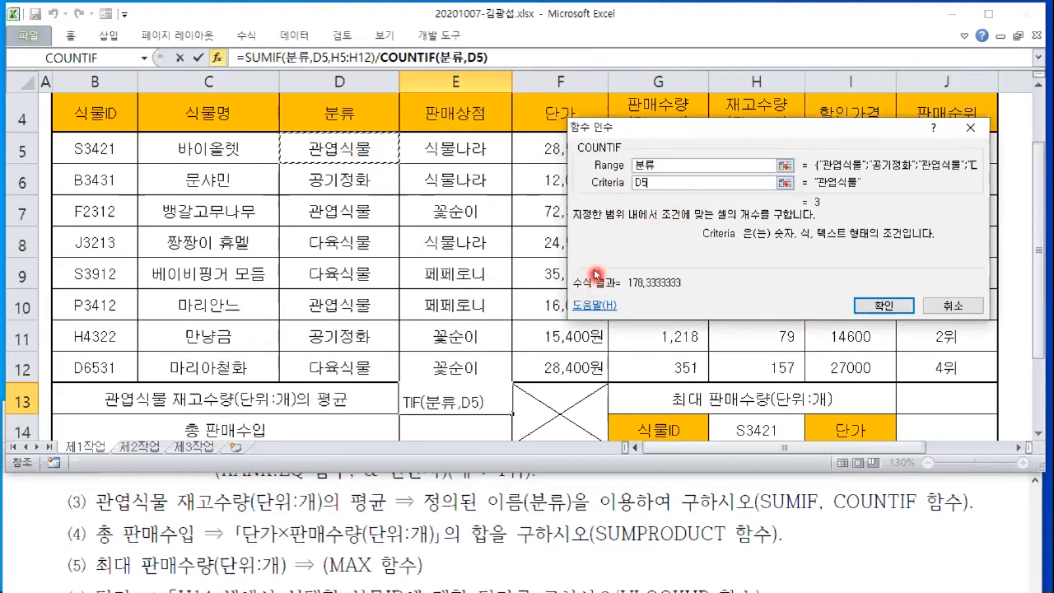
left_click_drag(649, 134, 303, 96)
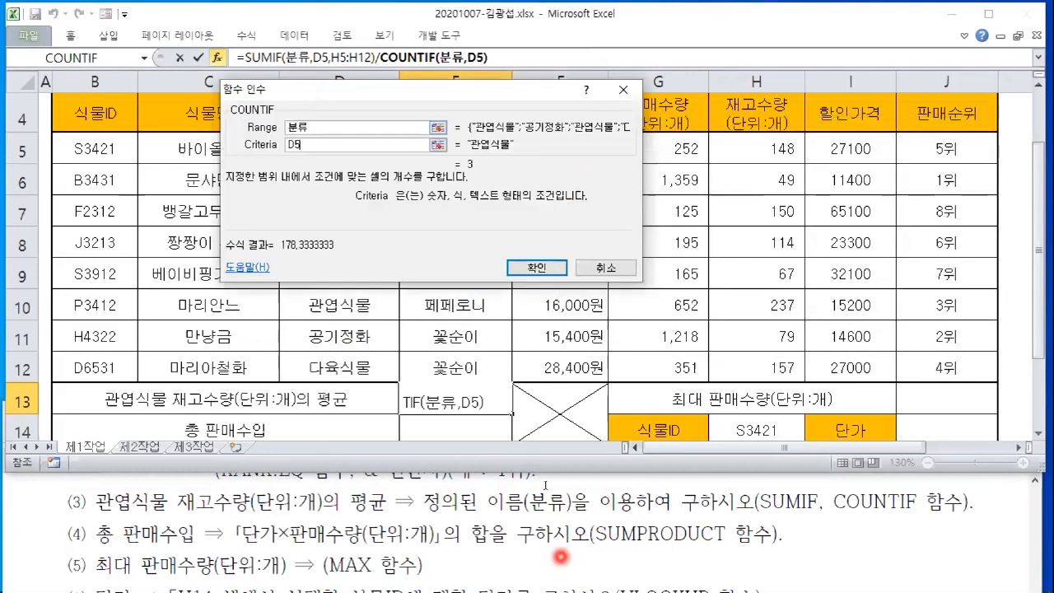
left_click(561, 556)
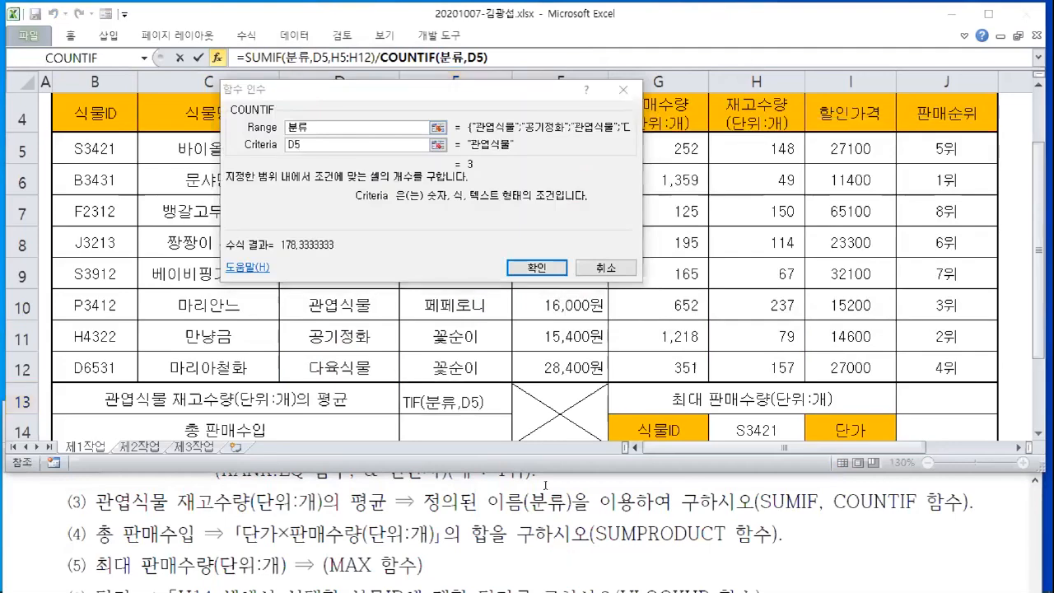
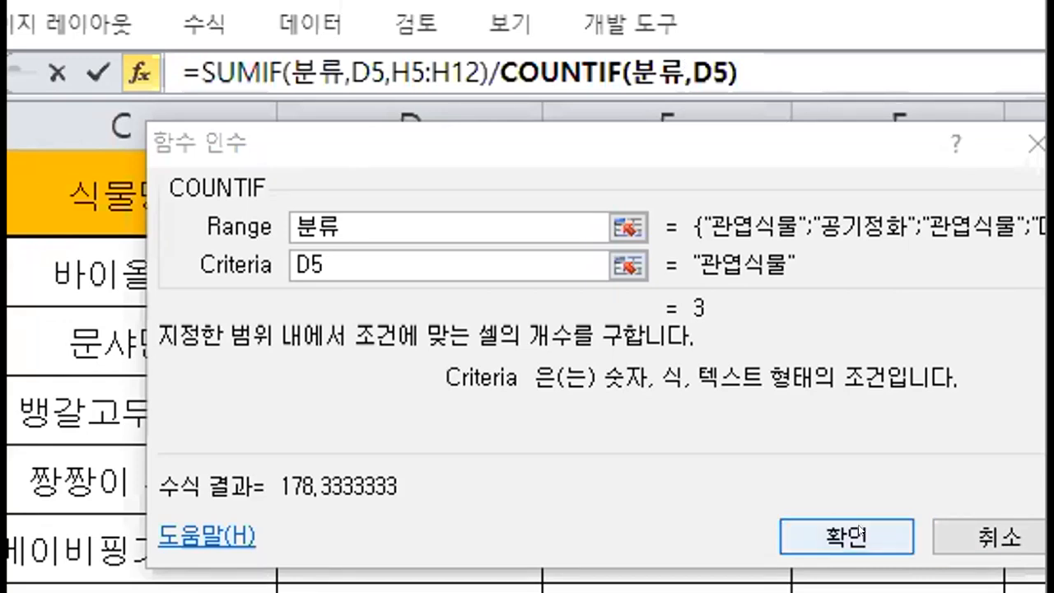
left_click(854, 537)
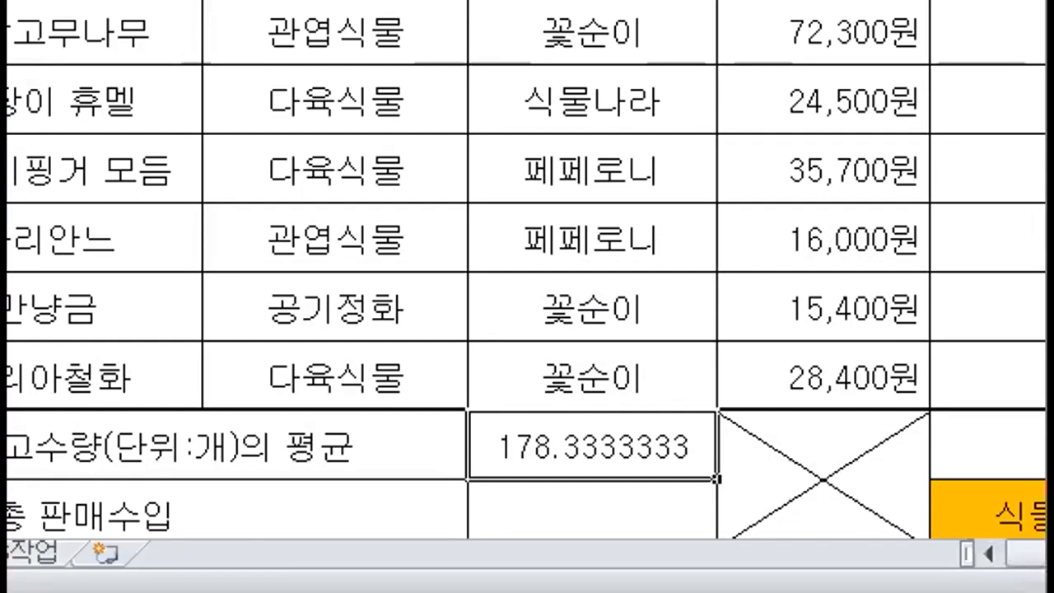
Switch to the exam PDF in Acrobat Reader and read requirement (4) on 총 판매수입, including its 단가×판매수량 sum and SUMPRODUCT function
left_click(1042, 445)
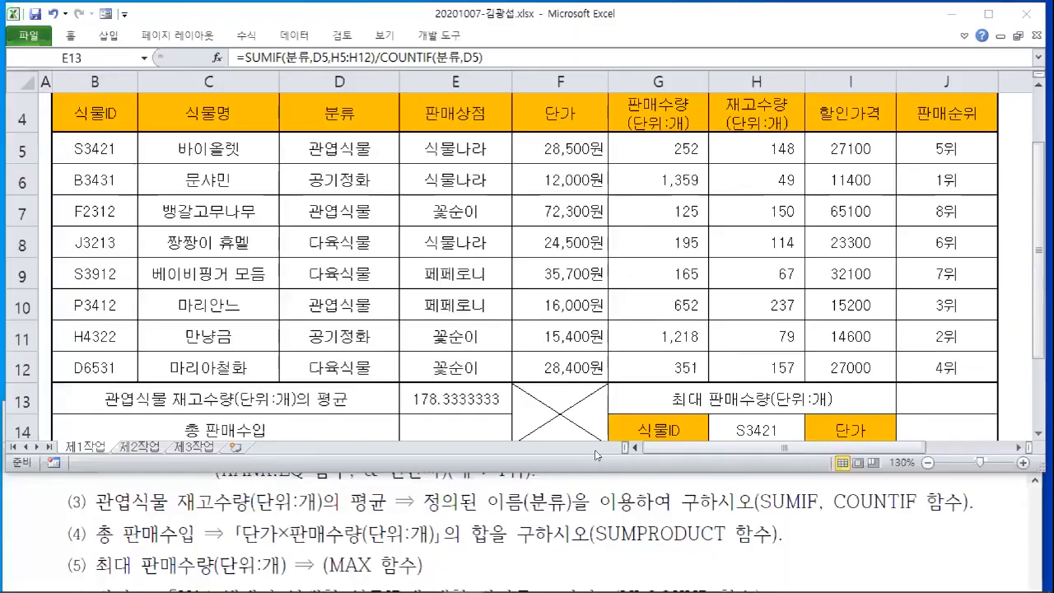
left_click(595, 450)
scroll(455, 496, "down", 1)
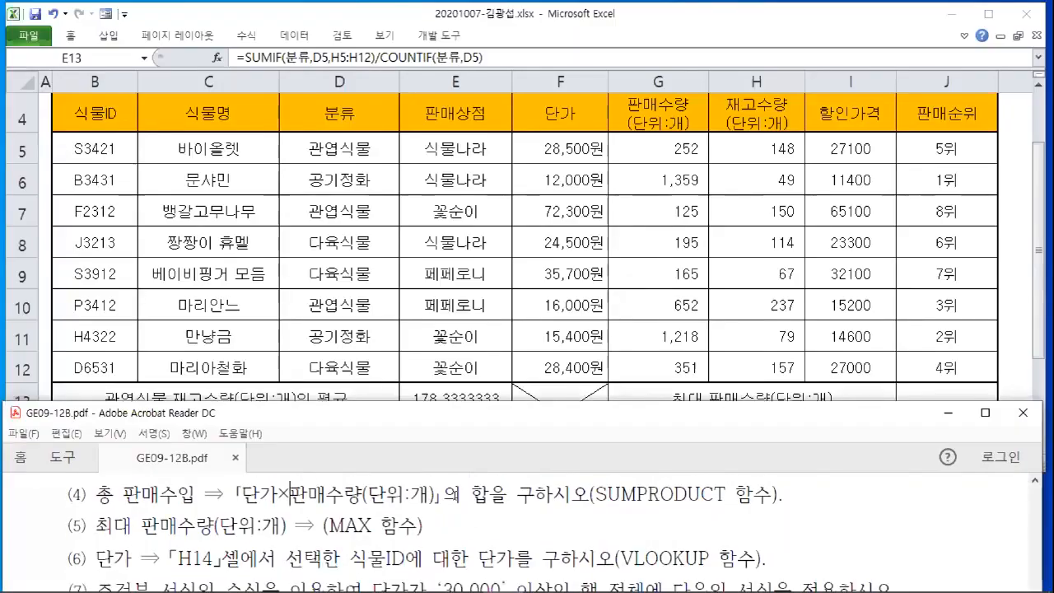
scroll(455, 497, "up", 1)
left_click_drag(238, 534, 443, 534)
left_click_drag(590, 533, 471, 533)
left_click_drag(784, 534, 595, 534)
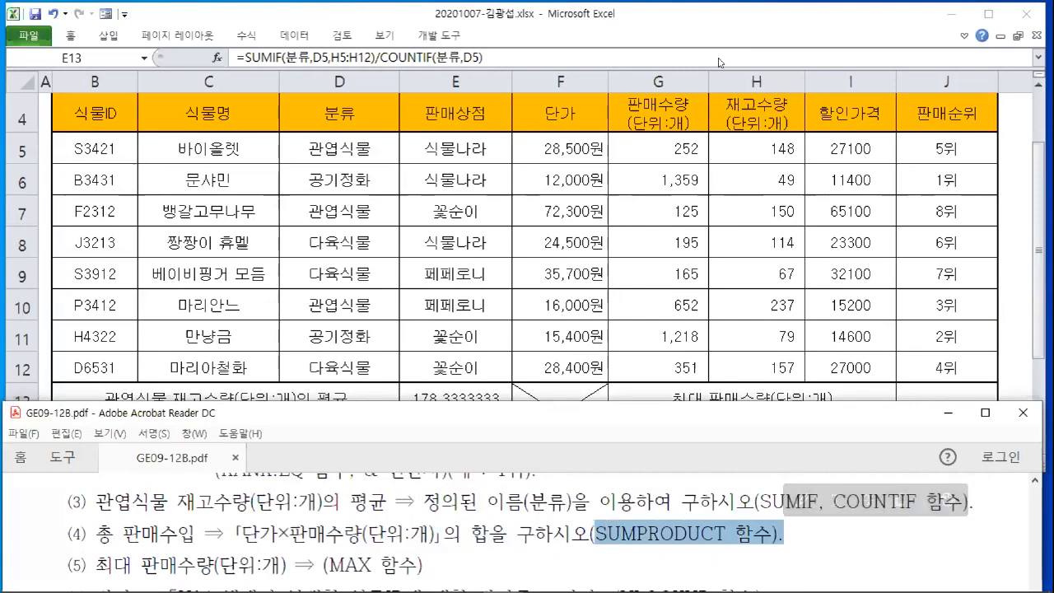
left_click(510, 500)
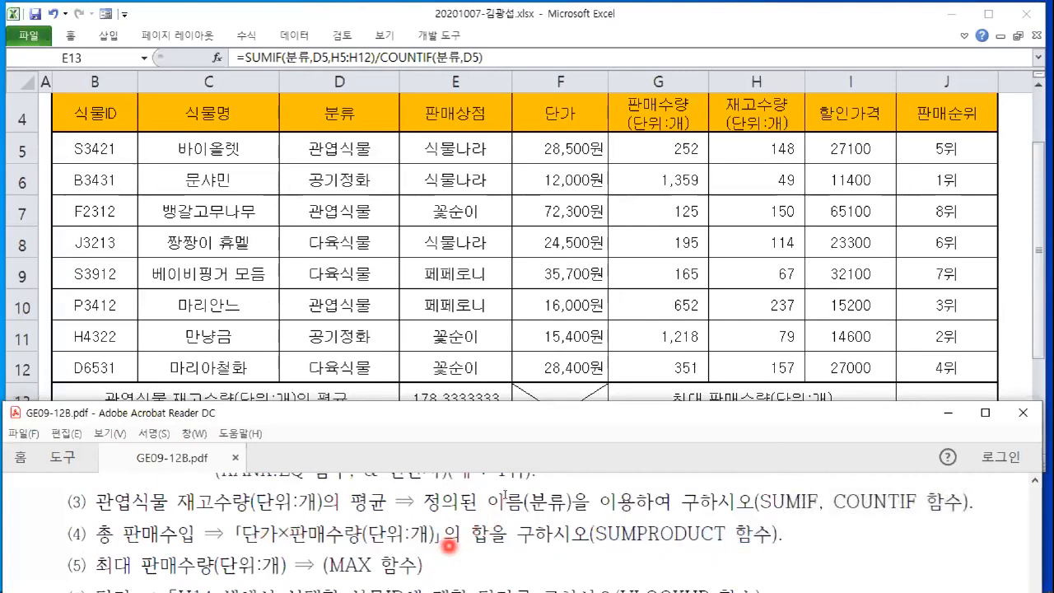
left_click_drag(589, 534, 772, 537)
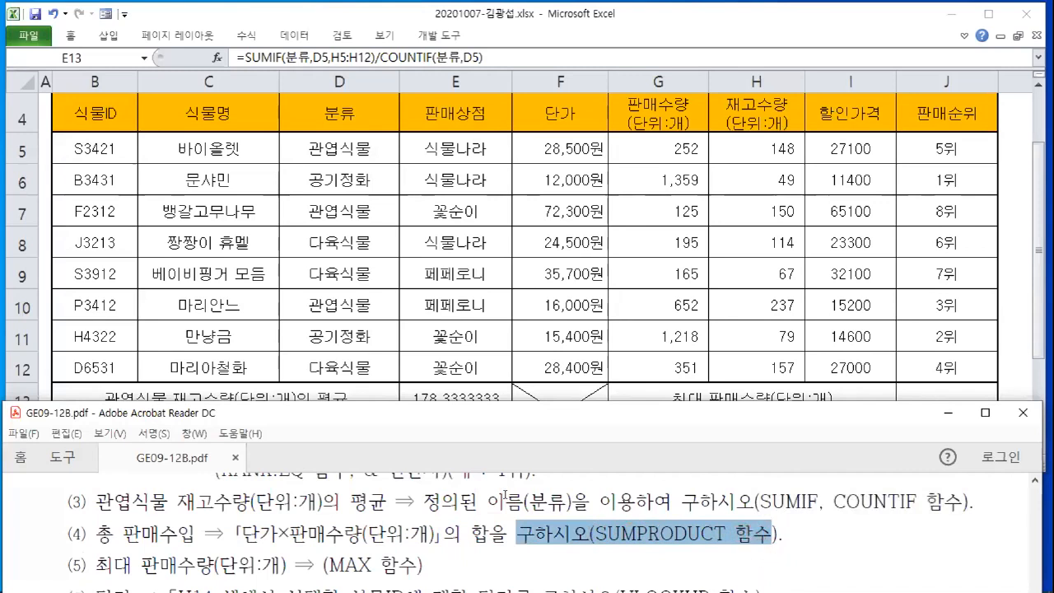
left_click(591, 533)
left_click_drag(591, 534, 766, 535)
left_click(665, 535)
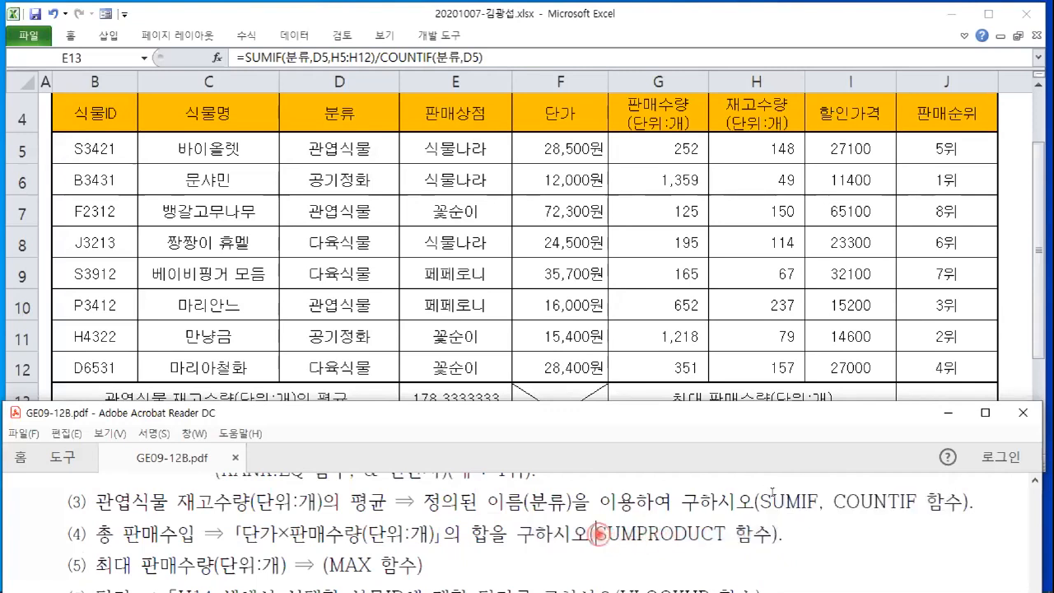
left_click_drag(599, 534, 744, 534)
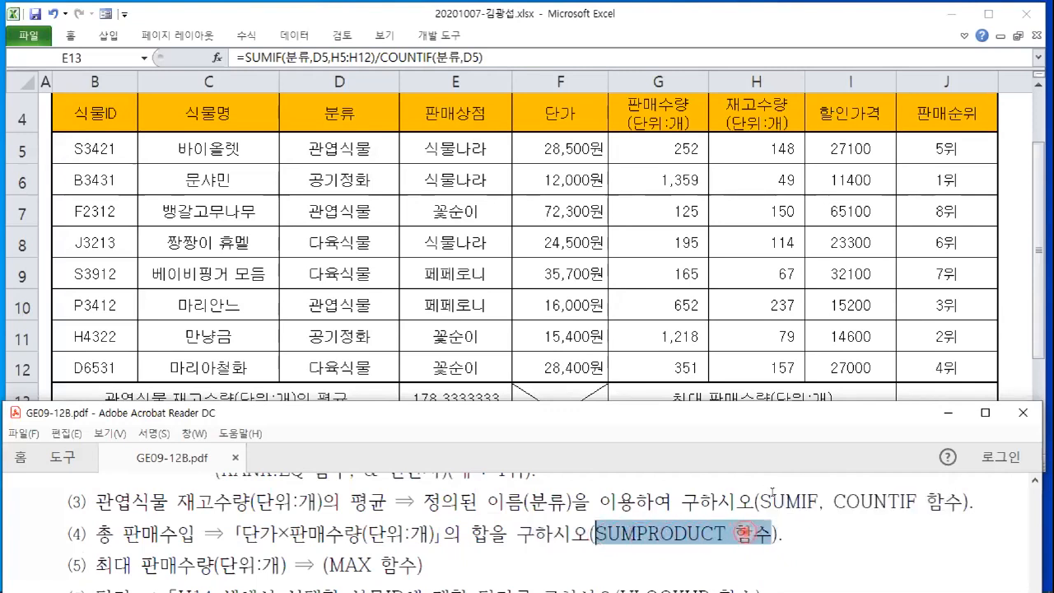
left_click(674, 534)
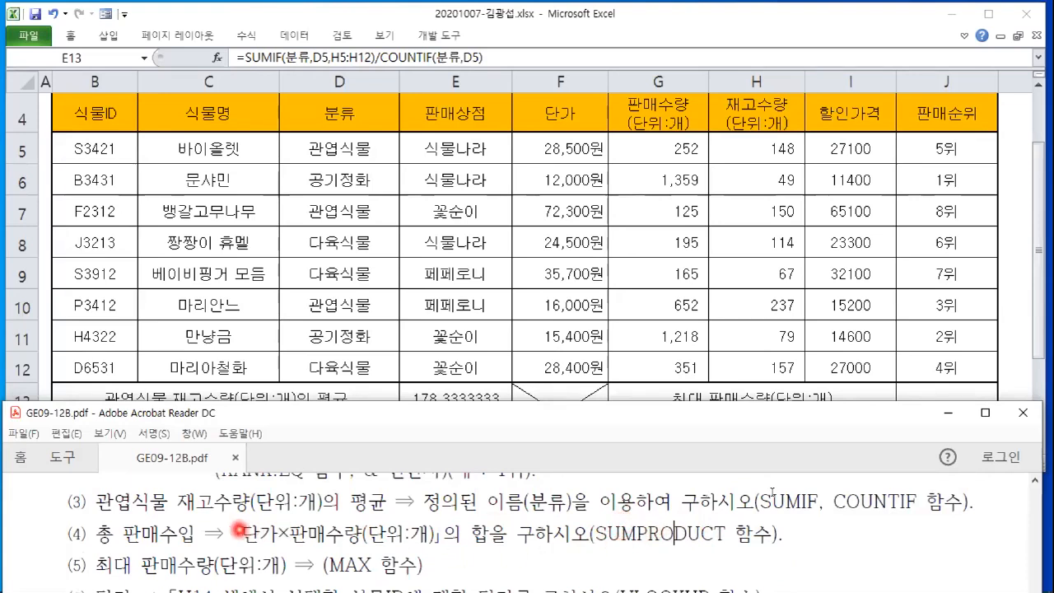
Examine the 단가×판매수량(단위:개) expression to be summed in requirement (4) of the exam PDF
left_click_drag(233, 533, 334, 534)
left_click(339, 546)
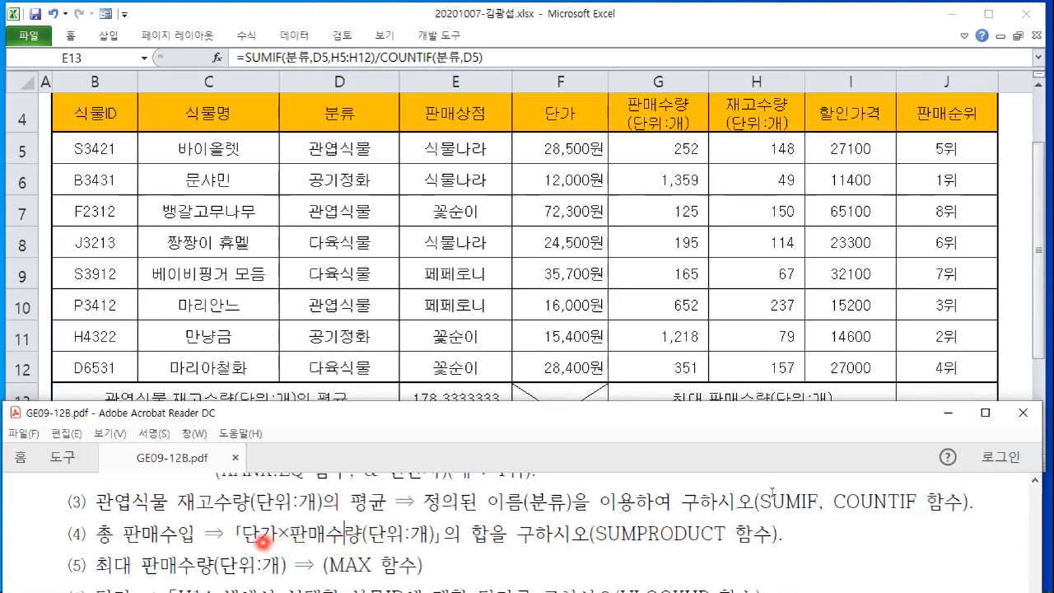
left_click_drag(240, 534, 412, 534)
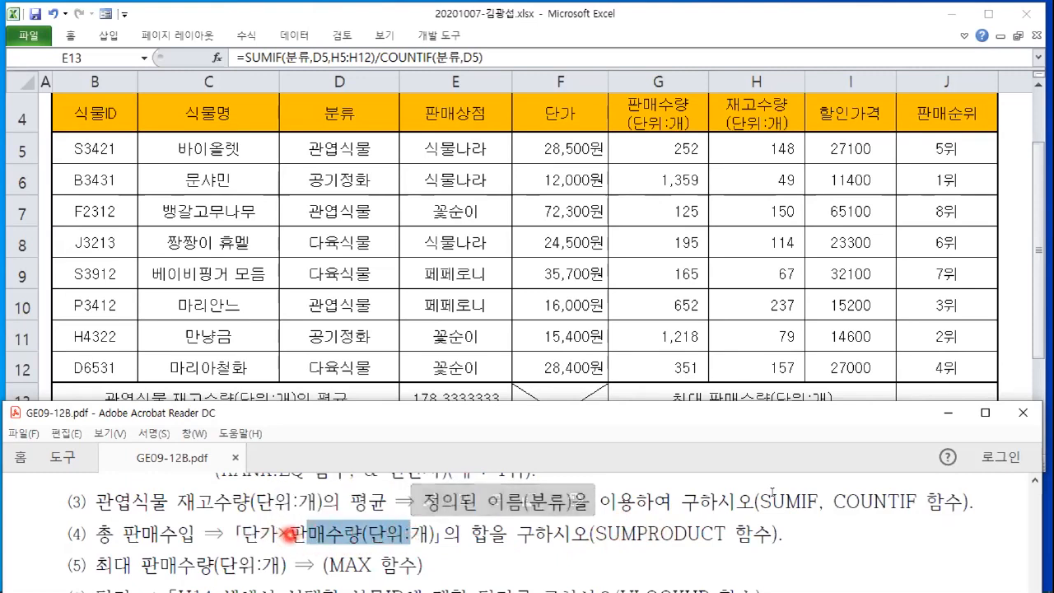
left_click_drag(245, 537, 421, 534)
left_click(535, 533)
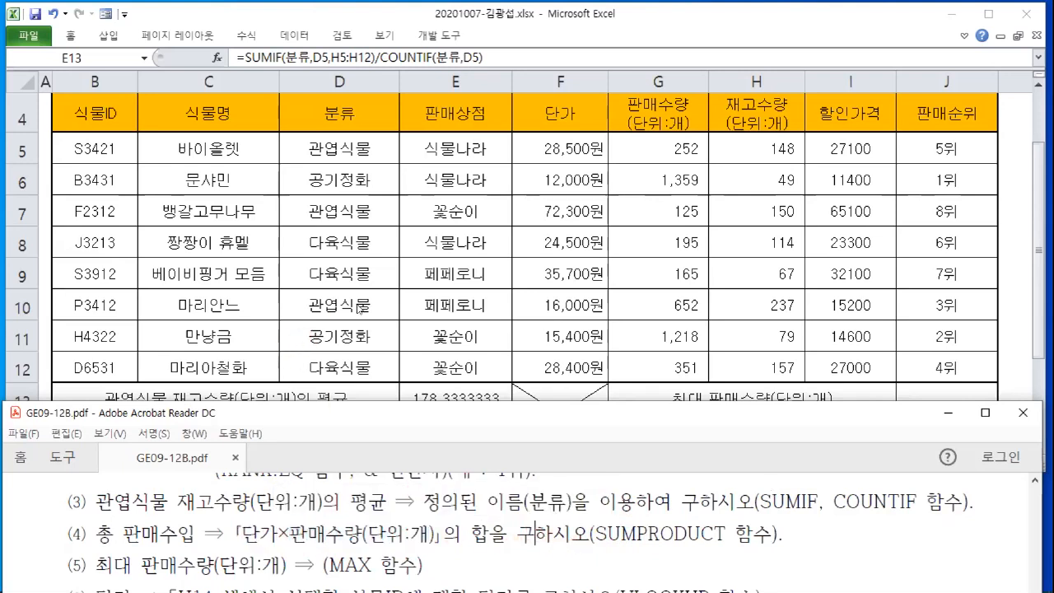
Return to the Excel sheet and start a SUMPRODUCT formula in the 총 판매수입 cell E14 through a function search
key("alt+Tab")
key("alt+Tab")
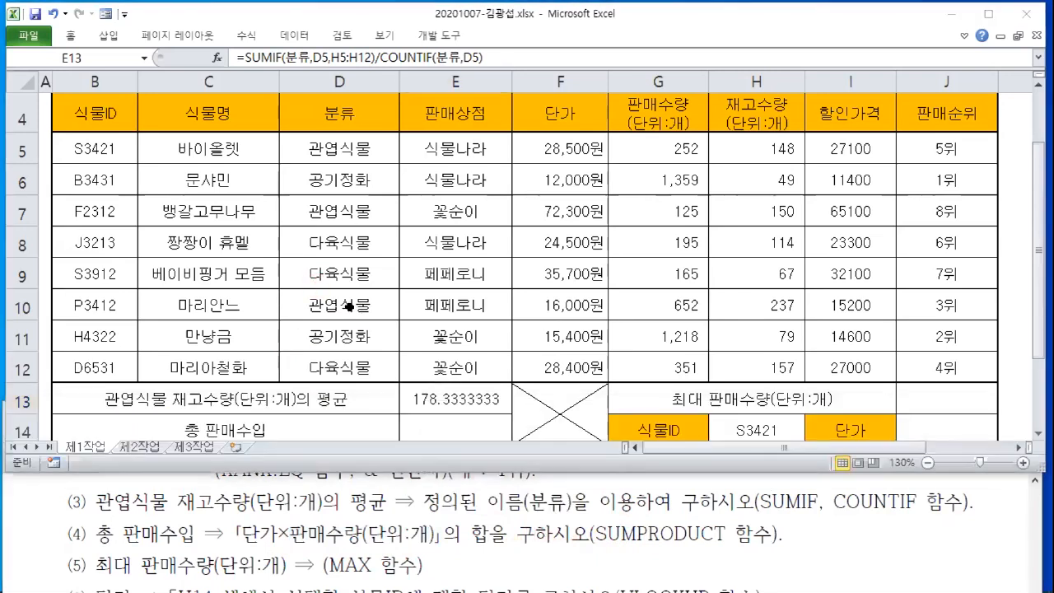
left_click(450, 402)
left_click(441, 426)
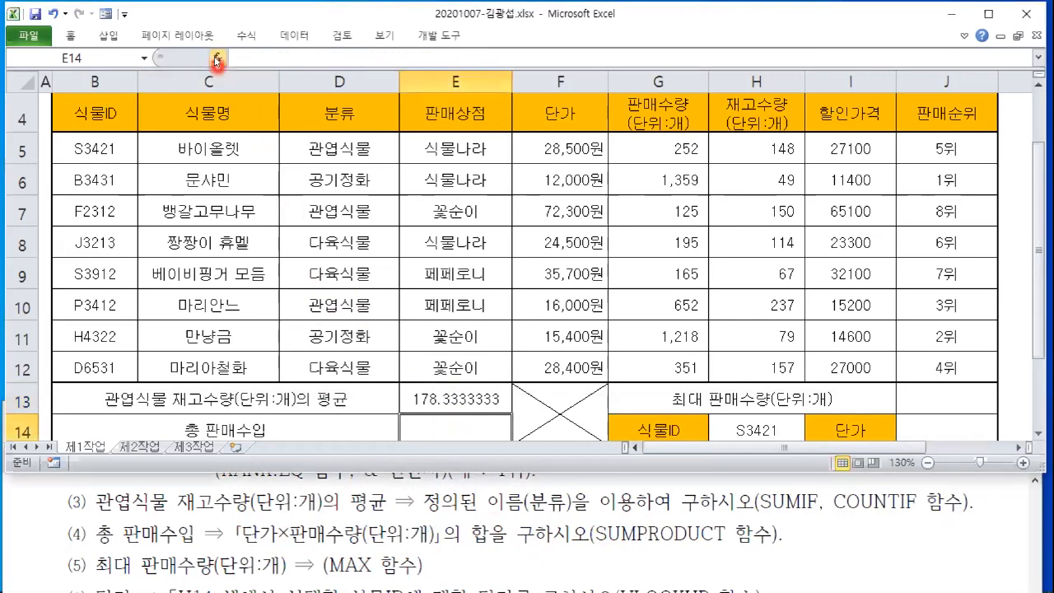
type("=")
key("shift+F3")
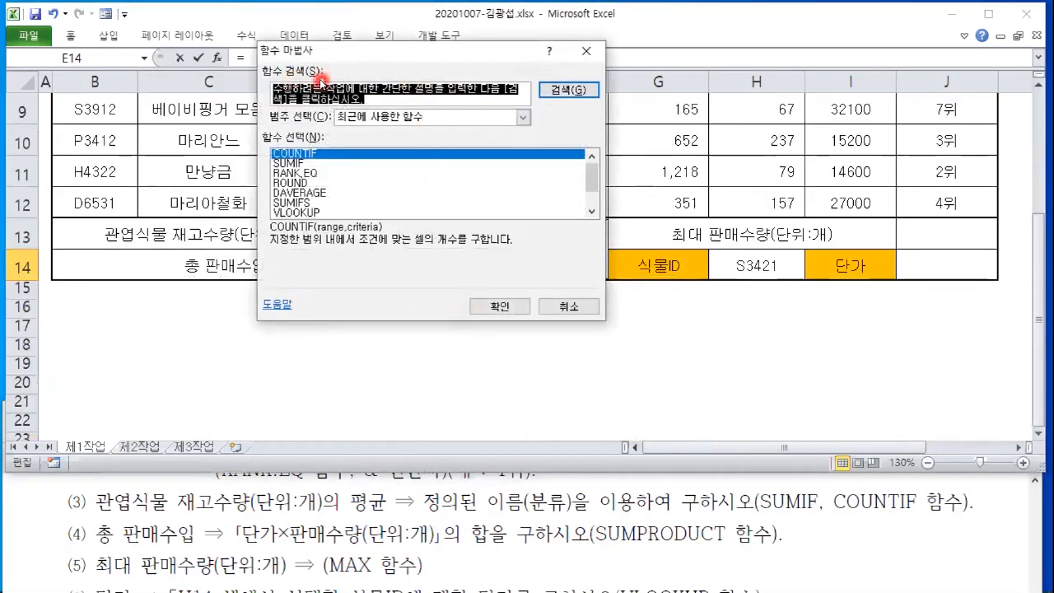
type("SUMPRODUCT")
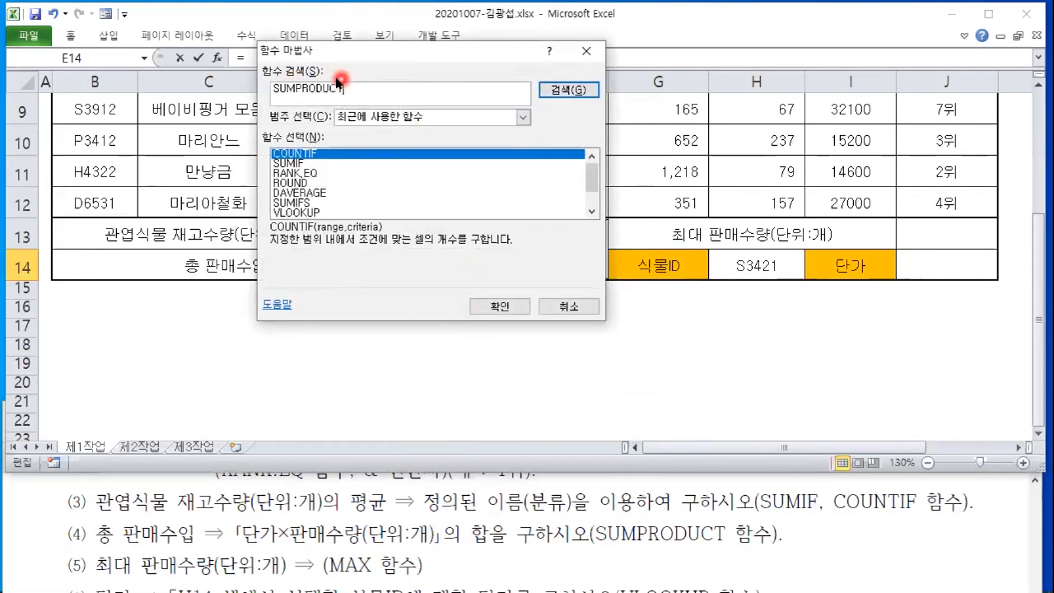
key("Return")
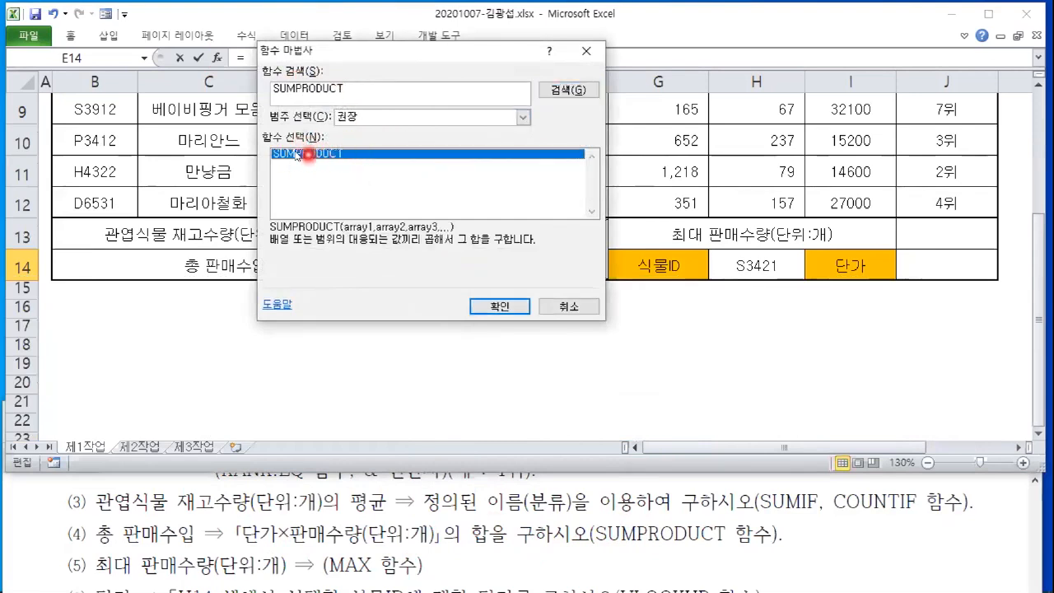
left_click(500, 306)
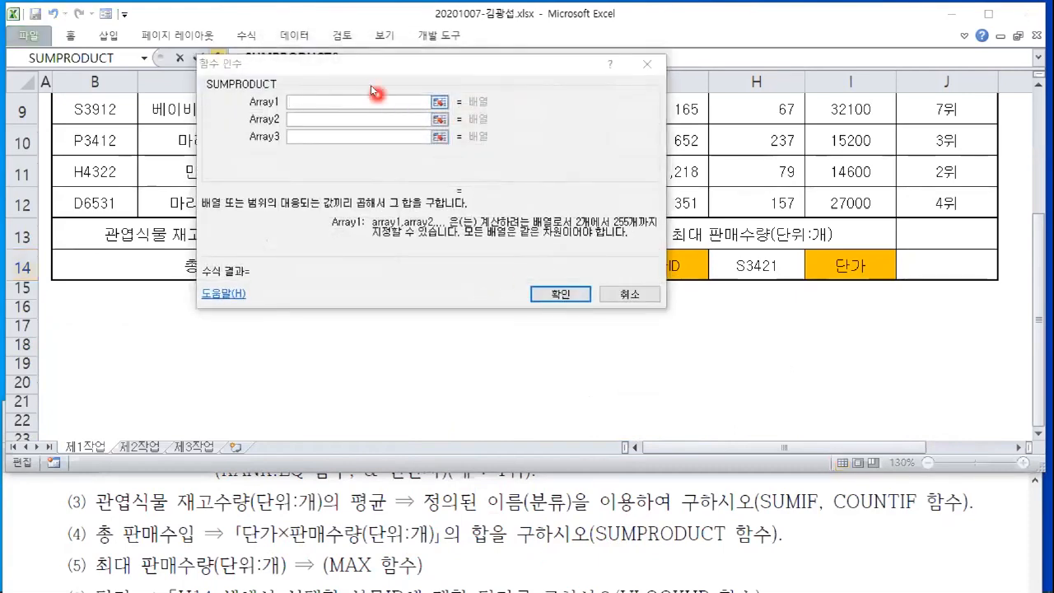
Set Array1 of SUMPRODUCT to the 단가 range F5:F12, moving the arguments dialog off that column
left_click_drag(305, 91, 574, 169)
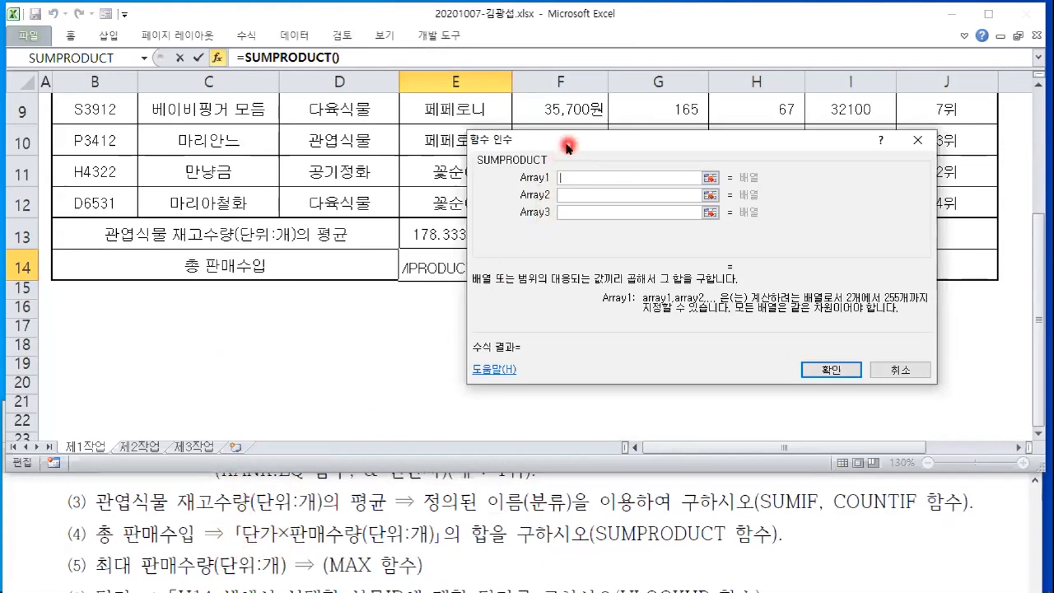
left_click_drag(743, 140, 920, 134)
scroll(541, 217, "up", 2)
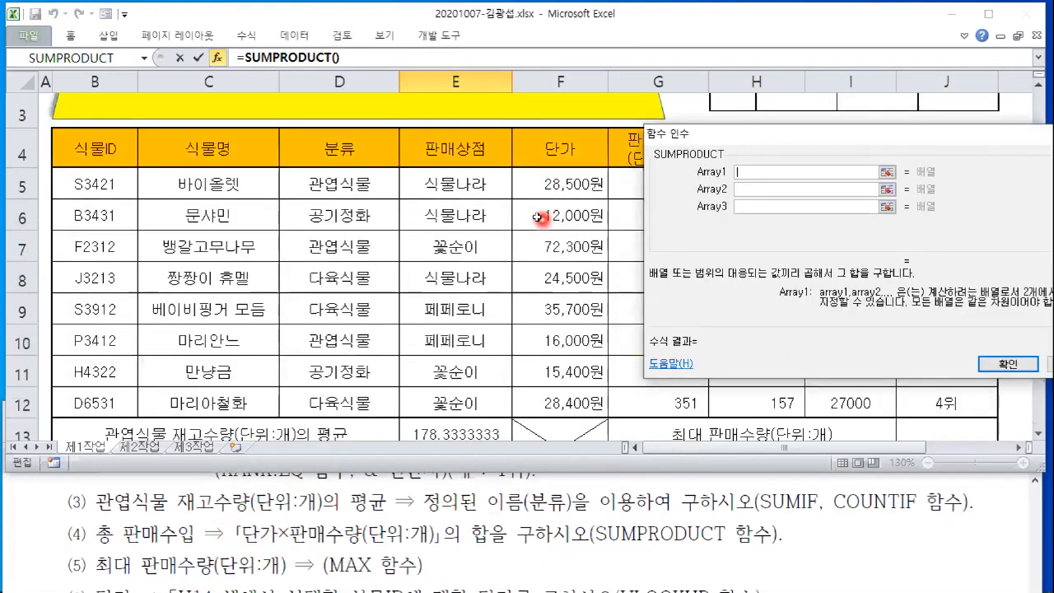
left_click(569, 181)
left_click_drag(569, 182, 565, 396)
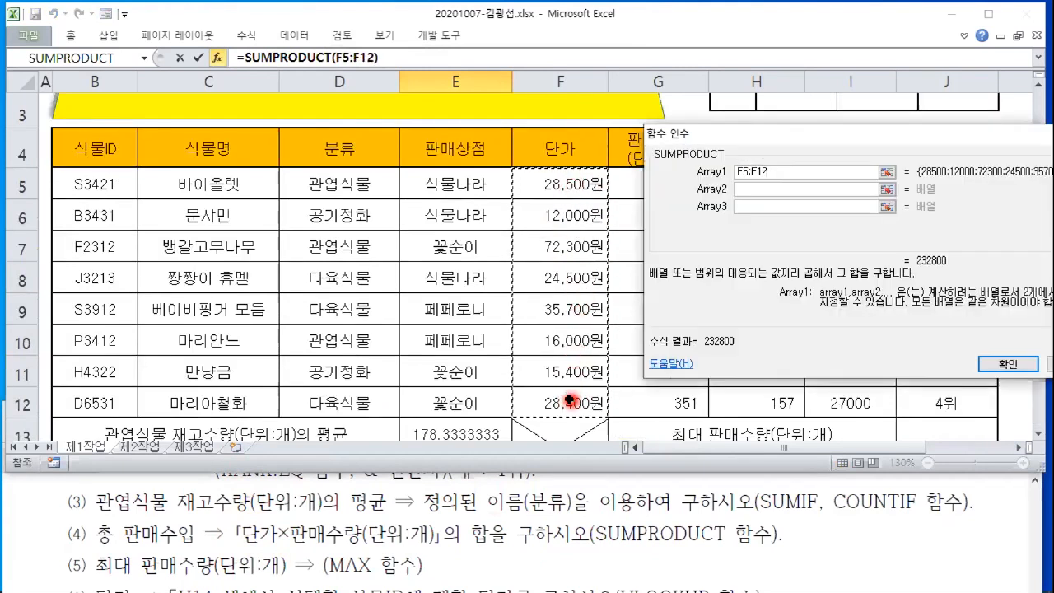
Set Array2 of SUMPRODUCT to the 판매수량 range G5:G12 and confirm the formula in E14
left_click(733, 136)
left_click_drag(738, 134, 165, 136)
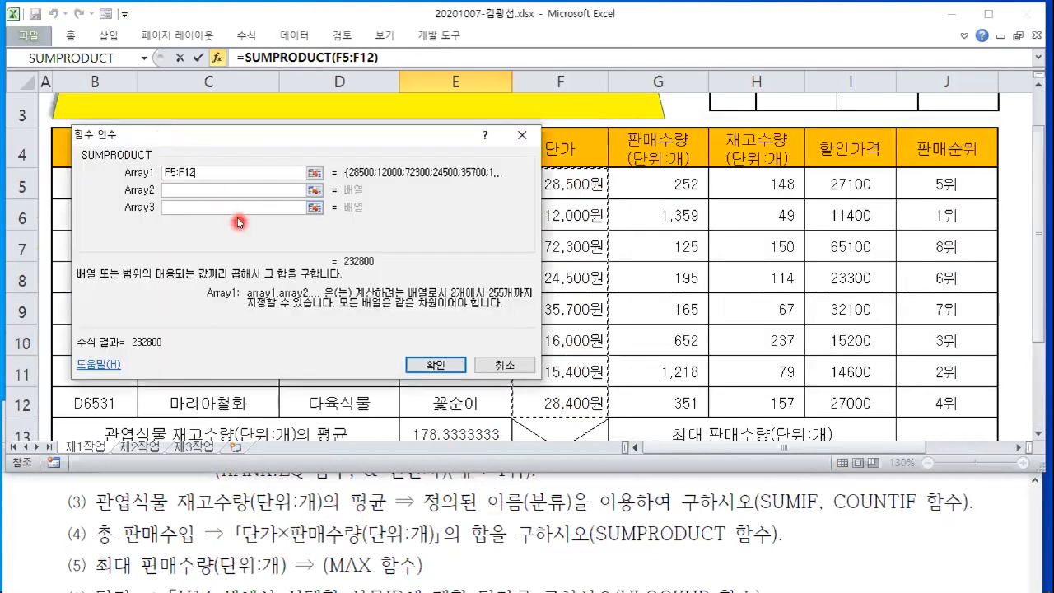
left_click(178, 191)
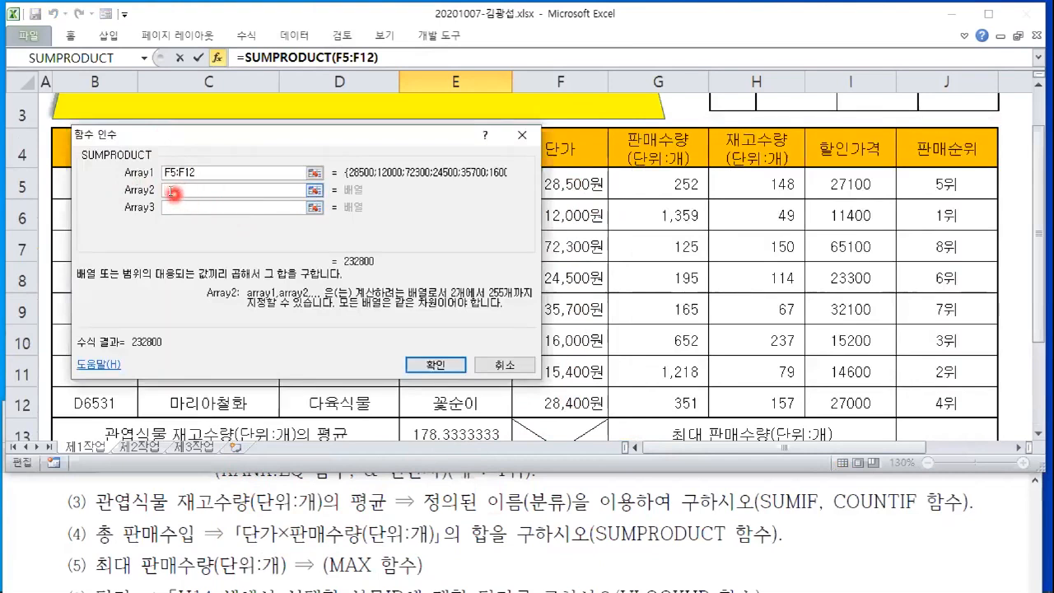
left_click_drag(669, 180, 688, 401)
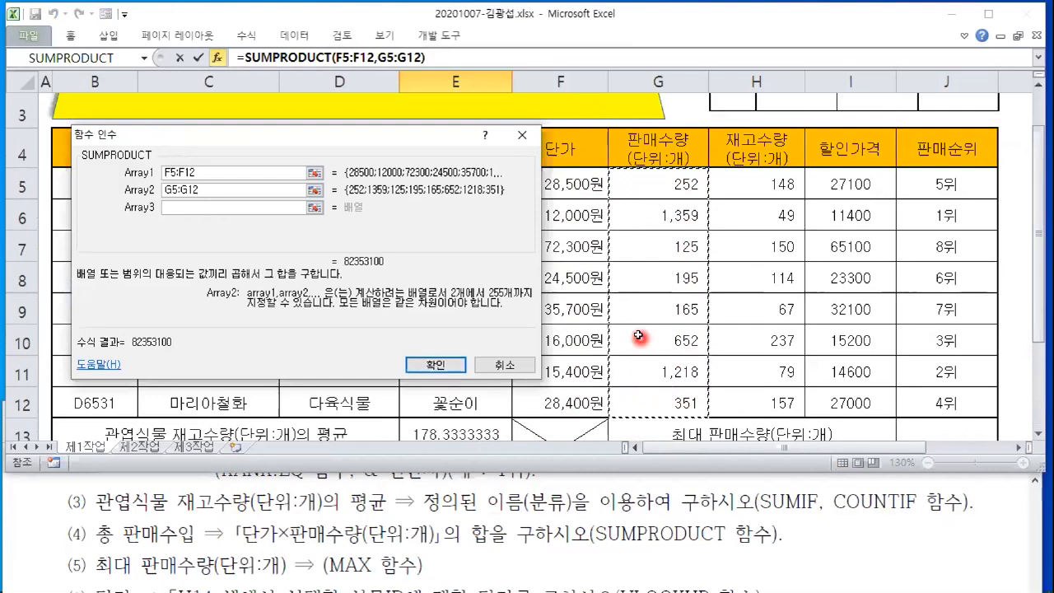
left_click_drag(396, 139, 527, 131)
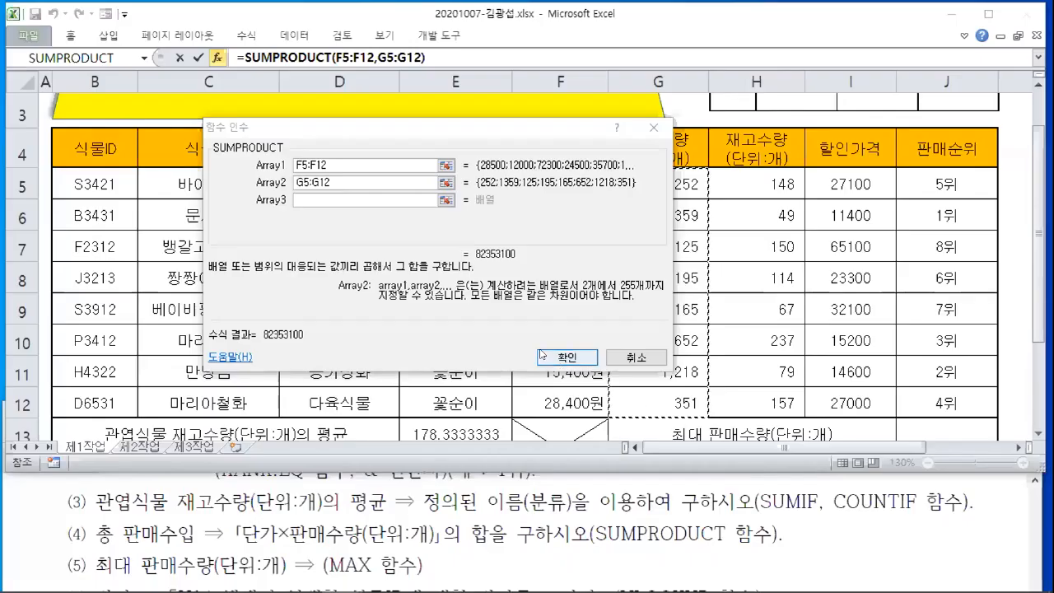
left_click(499, 358)
left_click(624, 308)
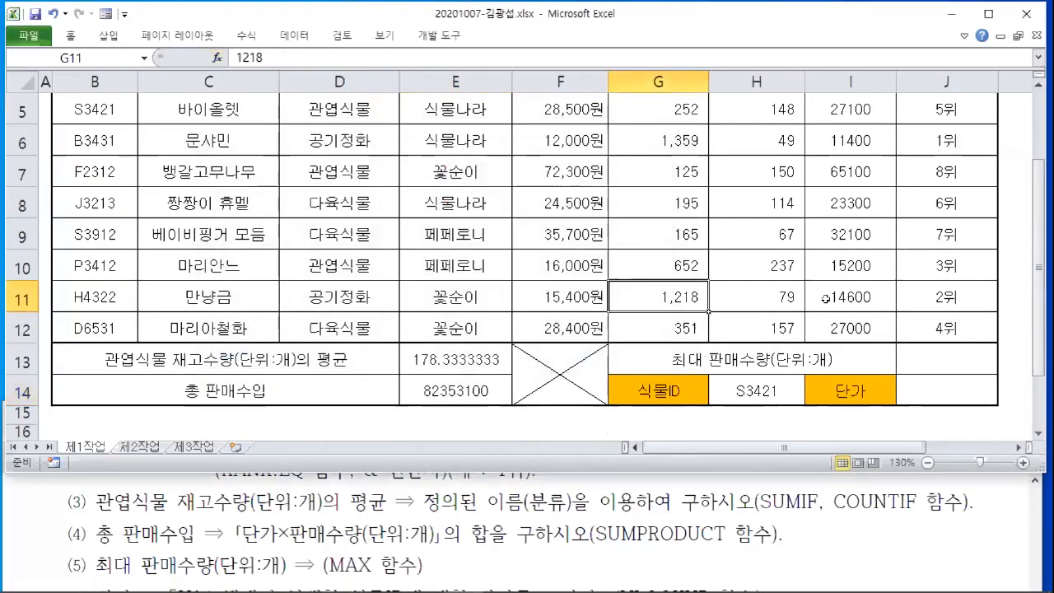
Switch to the exam PDF in Acrobat Reader for requirement (5) on 최대 판매수량 with the MAX function
left_click(363, 519)
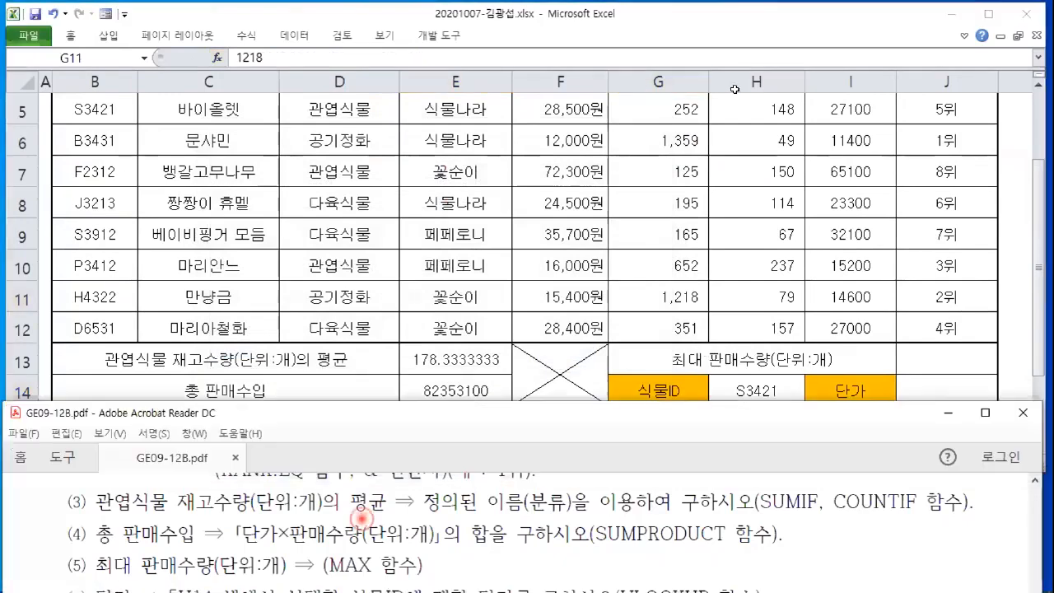
Read task (5) in the exam PDF and insert a MAX function in cell J13 for the maximum sales quantity
scroll(362, 519, "down", 1)
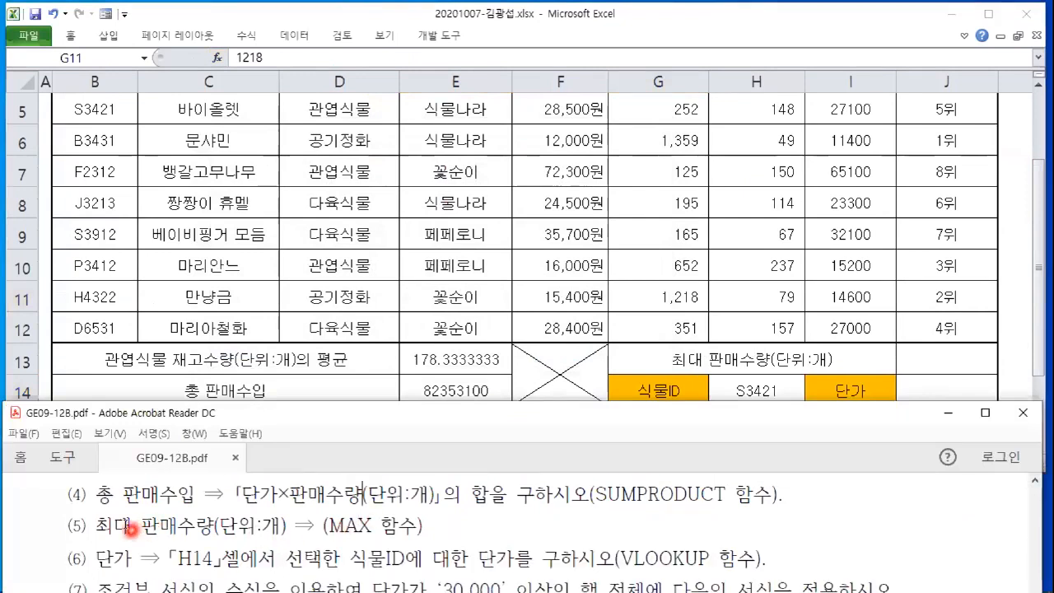
left_click_drag(95, 524, 432, 531)
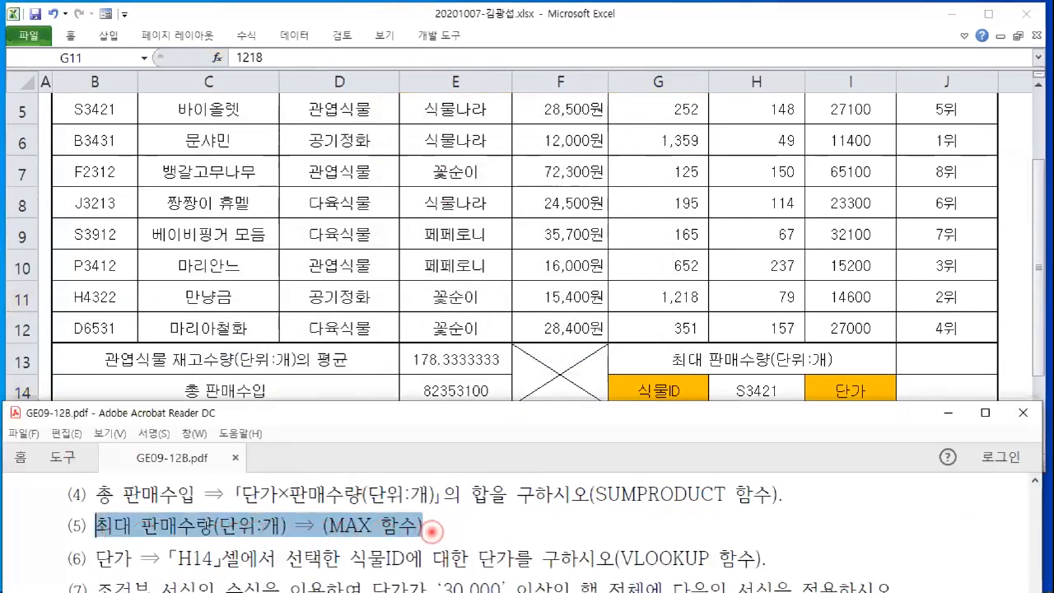
left_click(434, 530)
left_click(1010, 353)
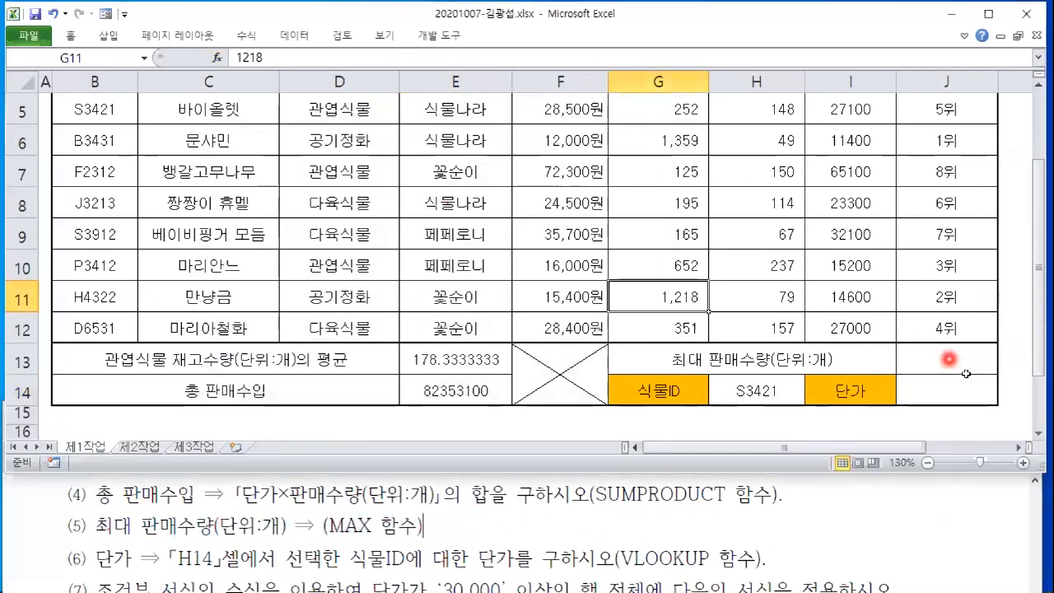
left_click(942, 357)
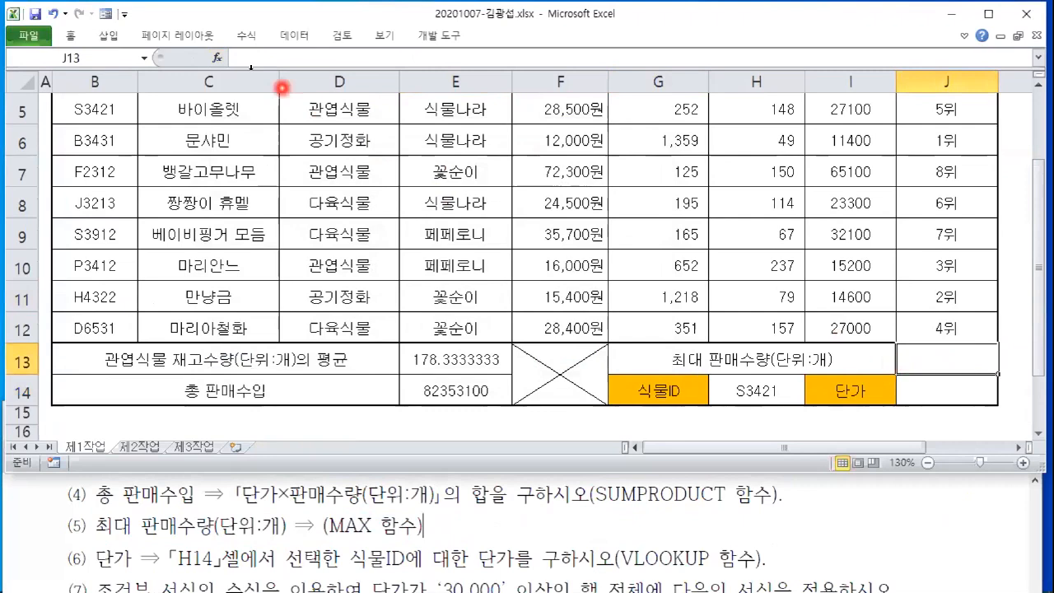
left_click(217, 58)
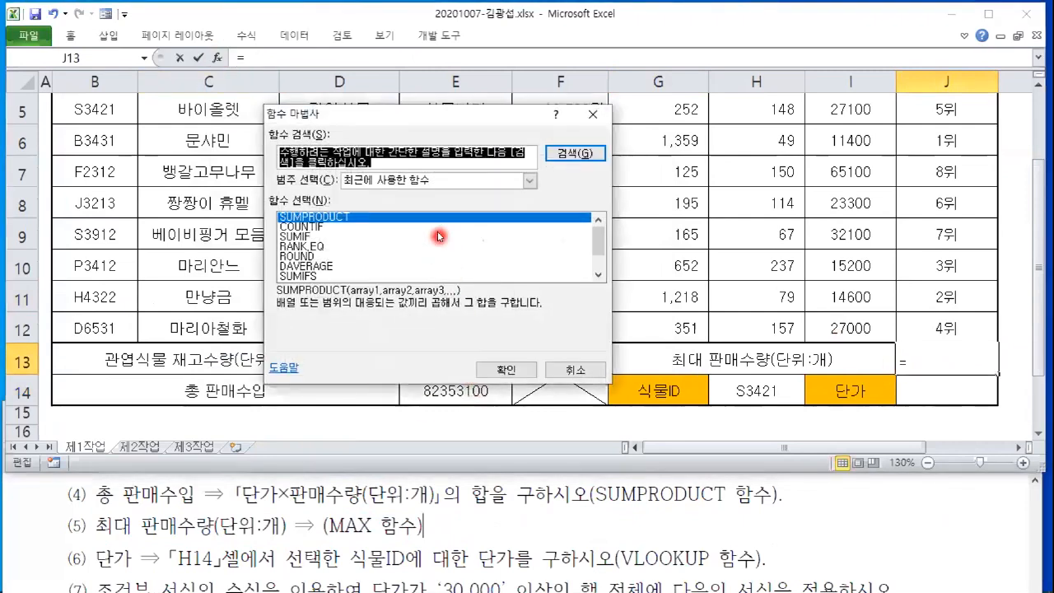
type("MAX")
key("Return")
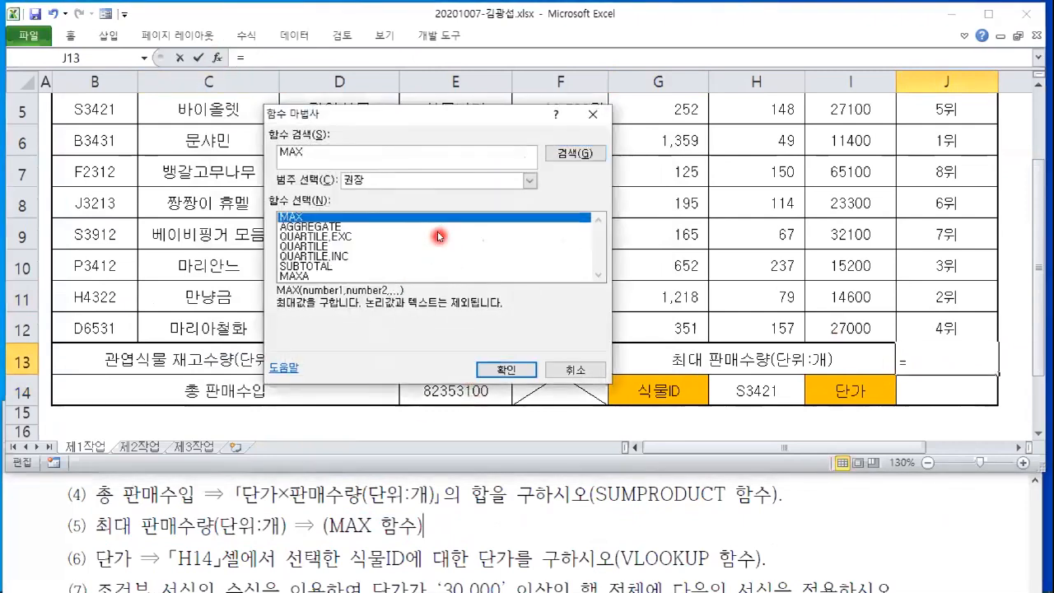
left_click(498, 370)
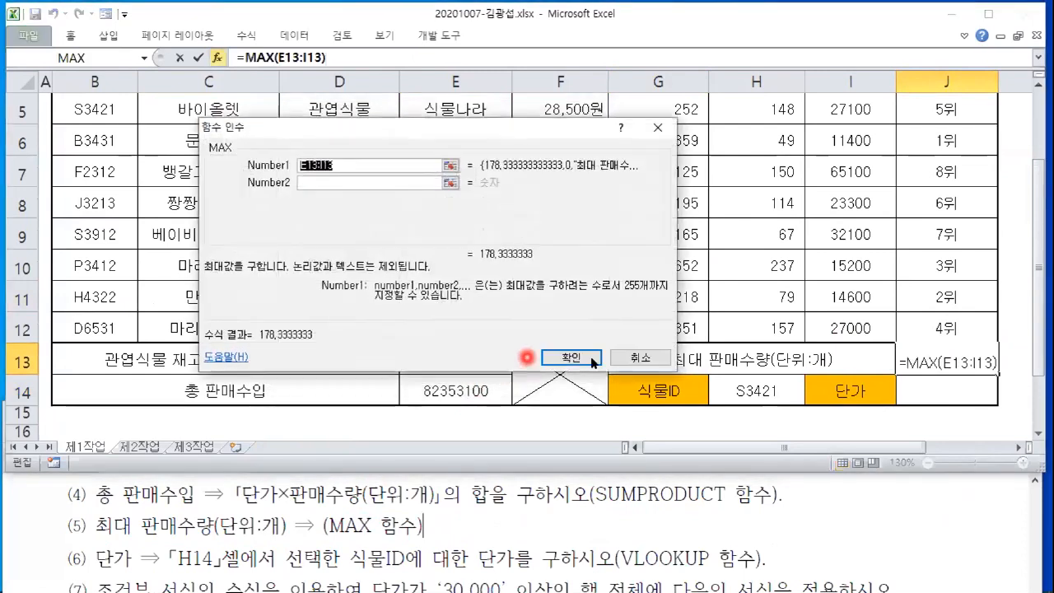
Set the MAX function's range to G5:G12, the 판매수량 values, and confirm the formula
left_click_drag(426, 139, 282, 111)
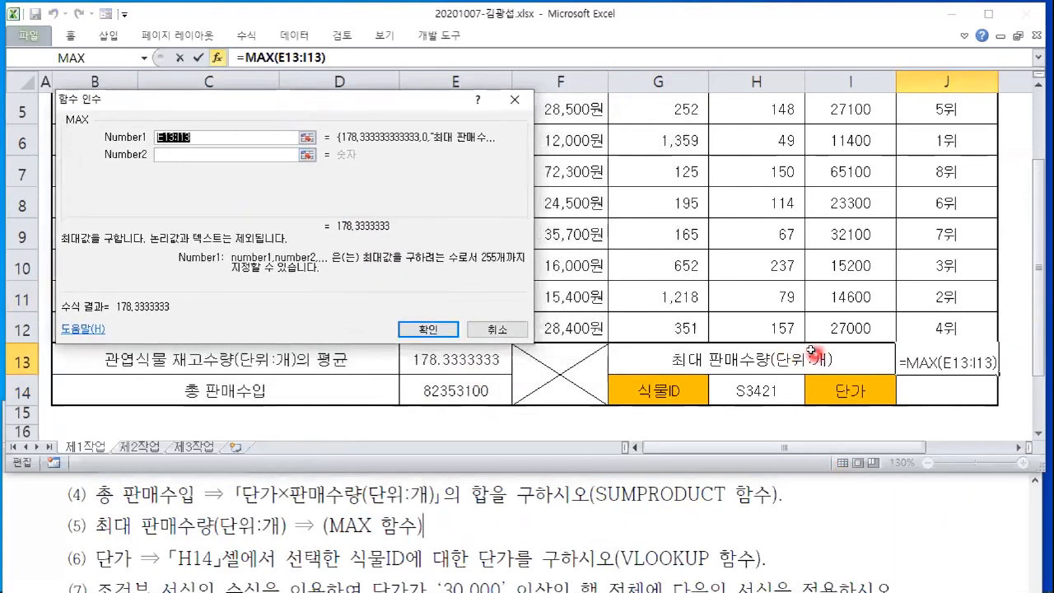
scroll(813, 354, "up", 1)
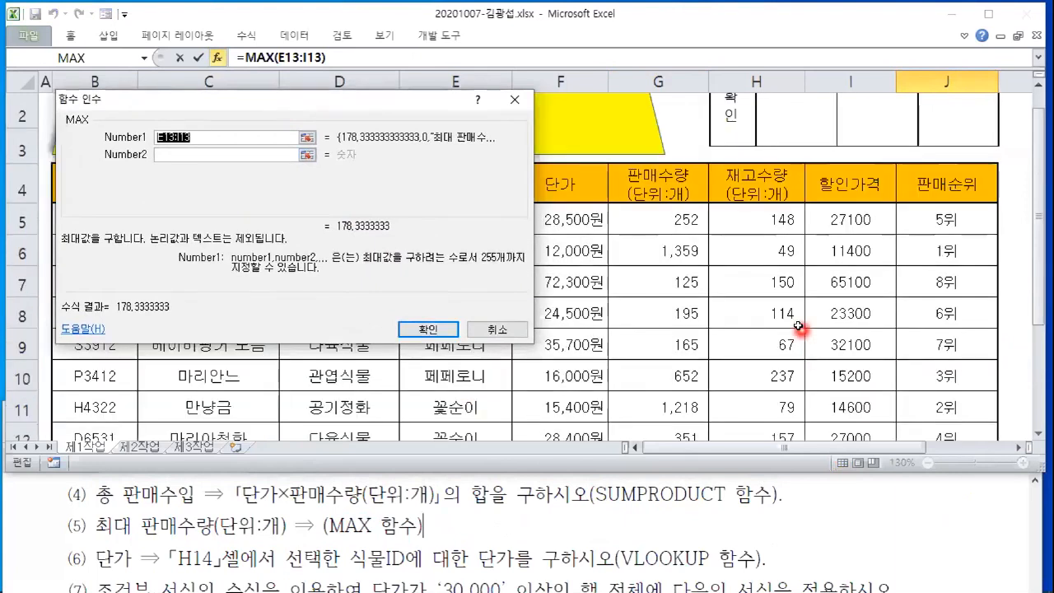
left_click_drag(683, 220, 680, 330)
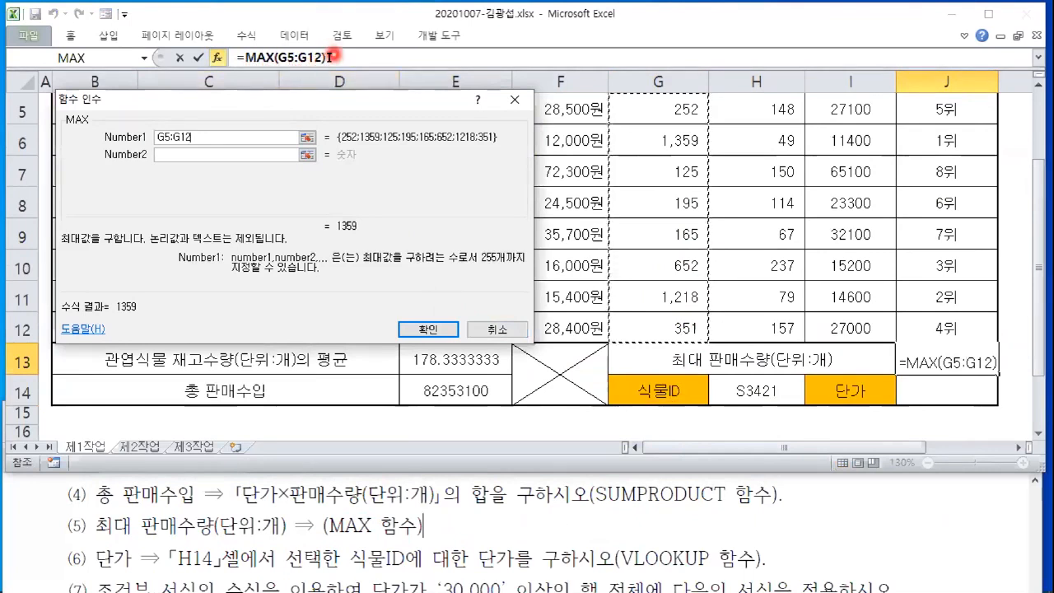
left_click(442, 322)
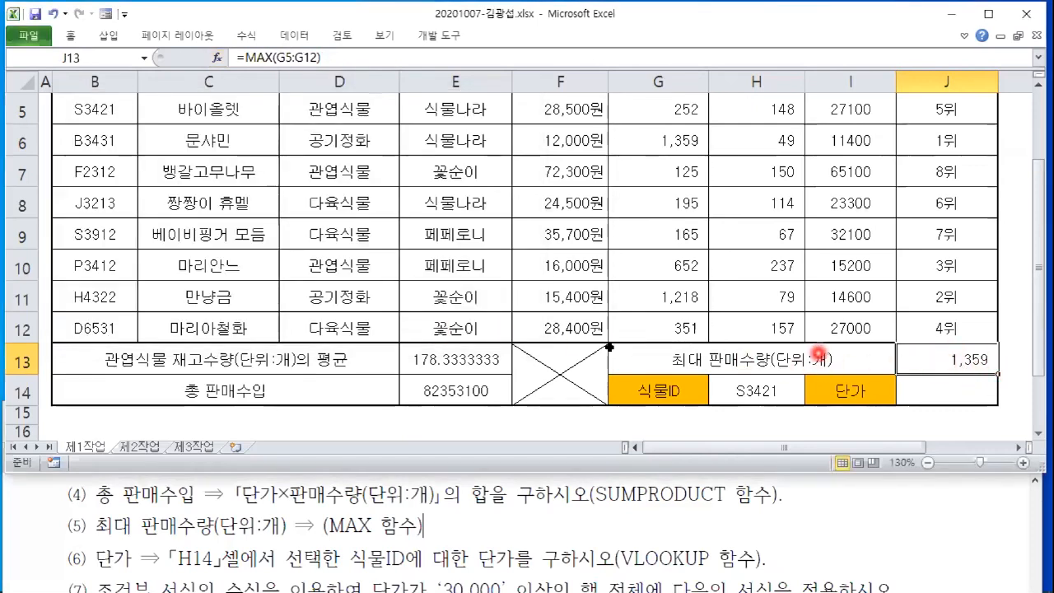
Read task (6) in the exam PDF and insert a VLOOKUP function in cell J14 for the 단가 lookup
left_click(360, 502)
scroll(360, 503, "down", 1)
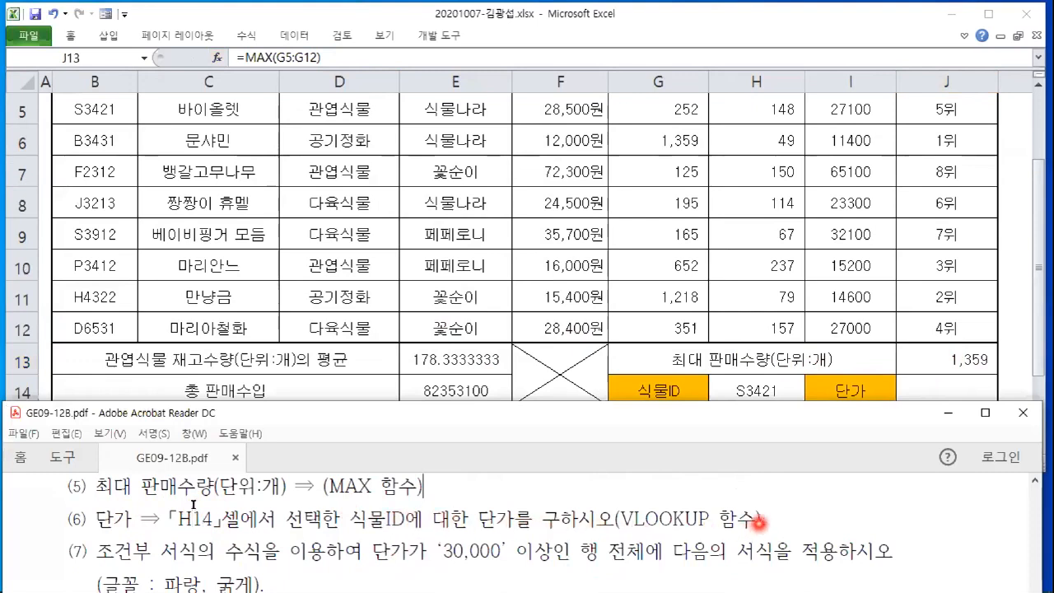
left_click(948, 385)
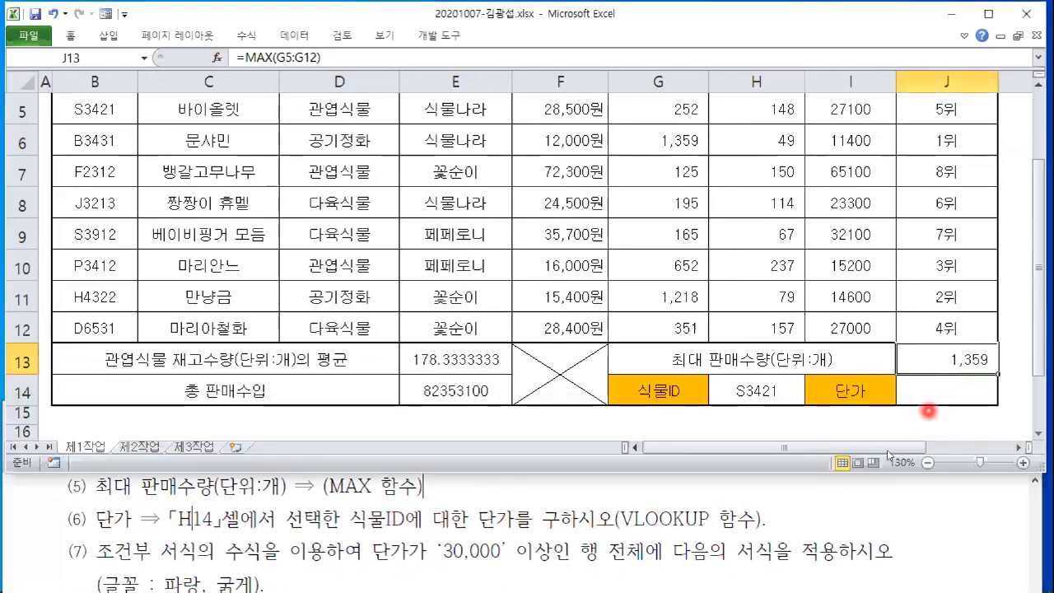
left_click(967, 383)
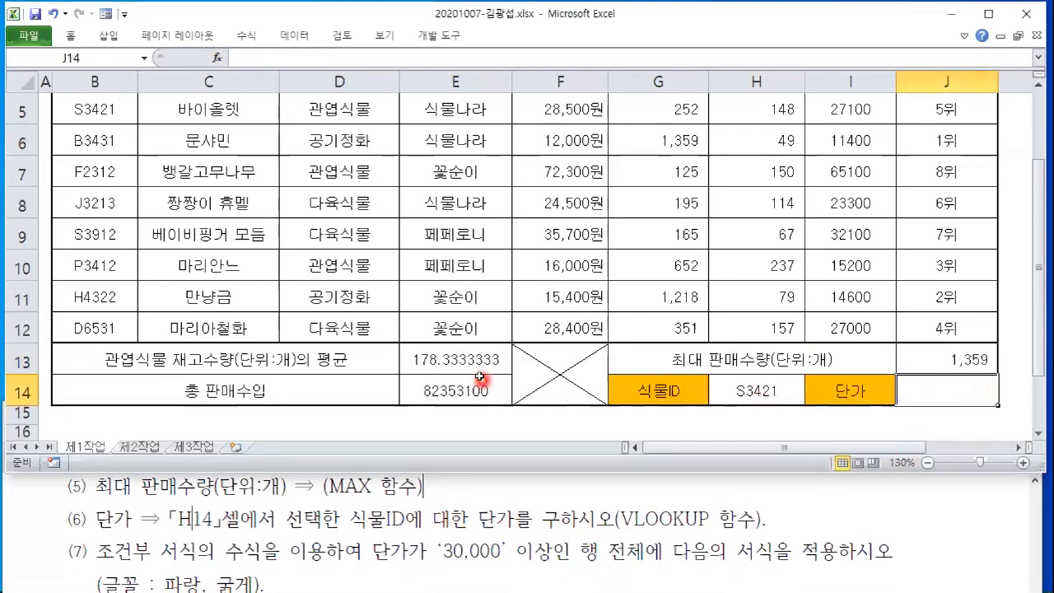
left_click(218, 67)
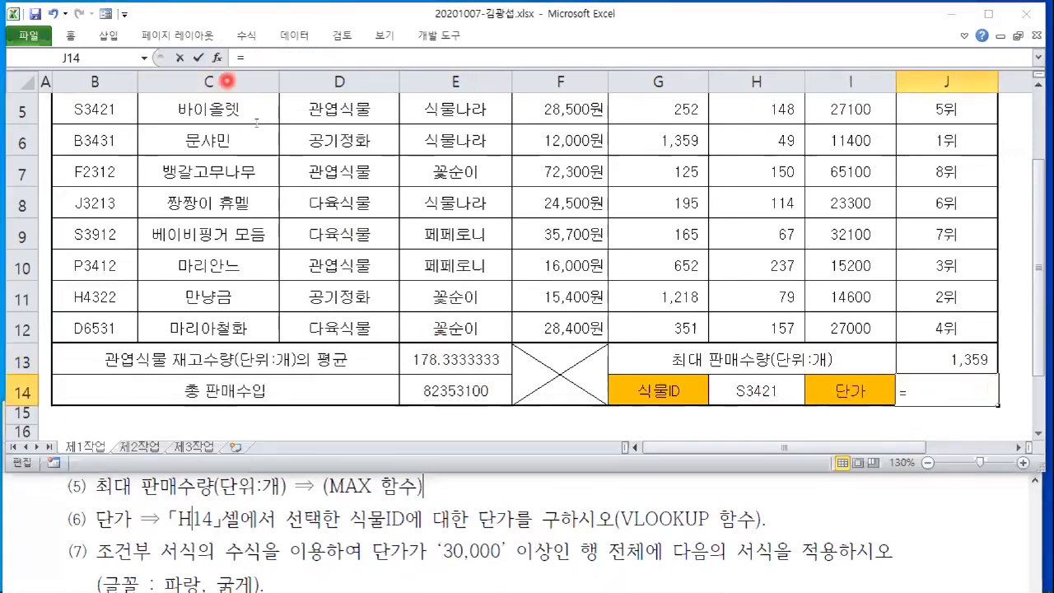
left_click_drag(274, 75, 661, 119)
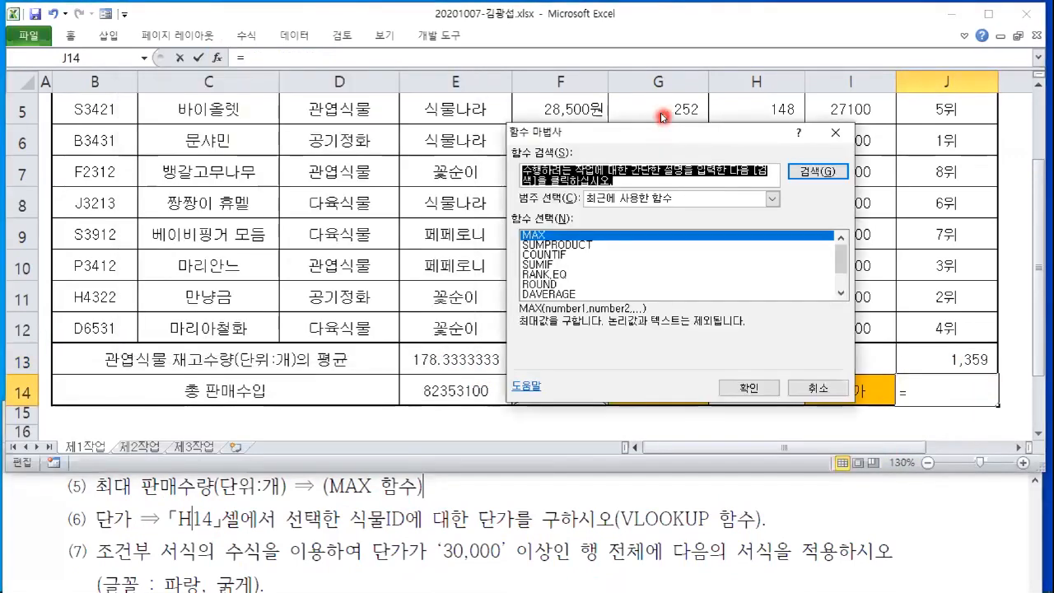
type("ㅍ")
key("BackSpace")
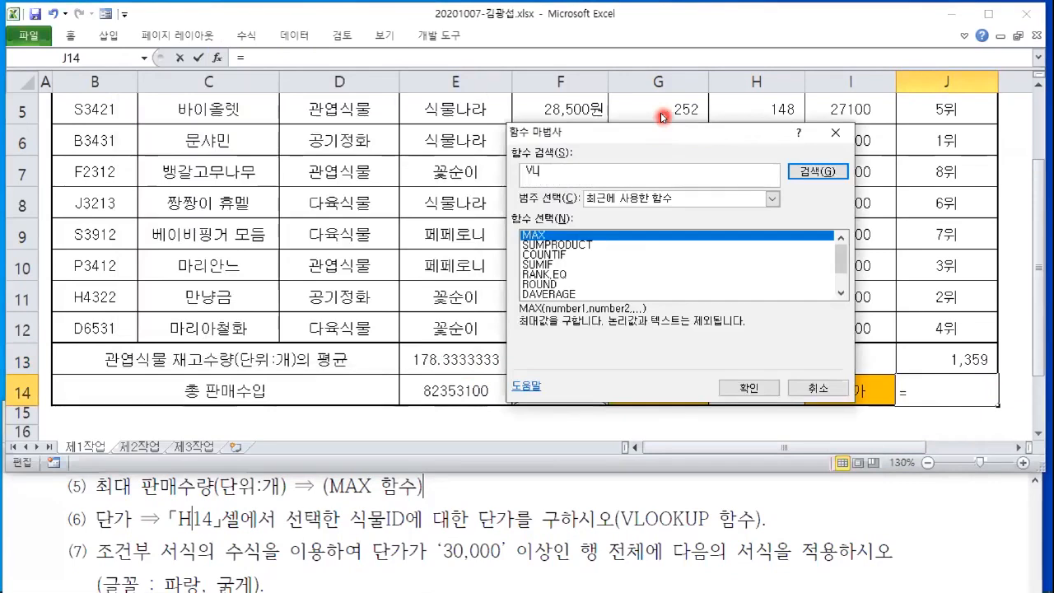
key("Return")
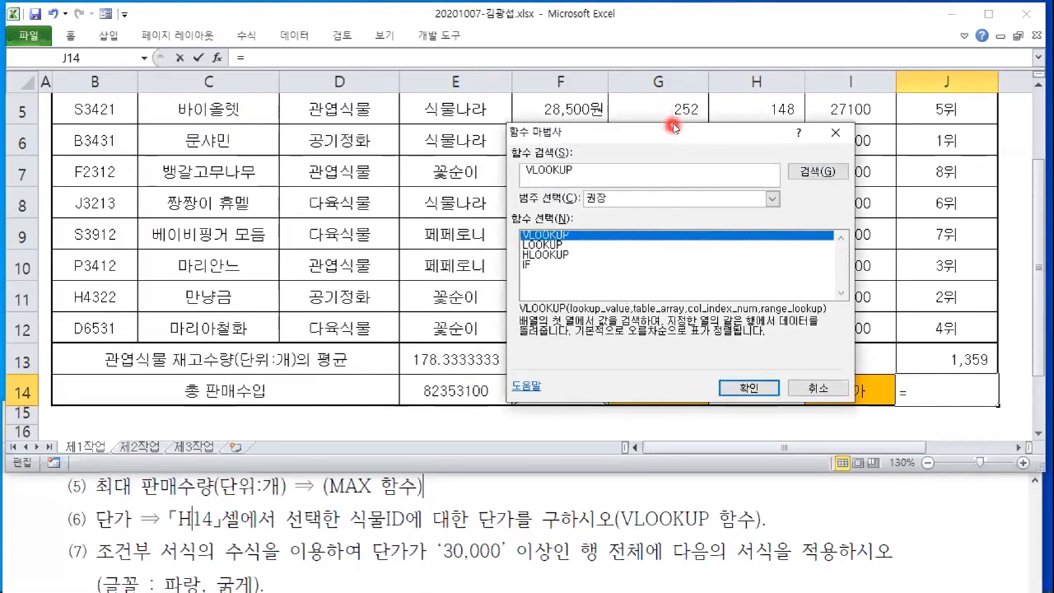
left_click(746, 387)
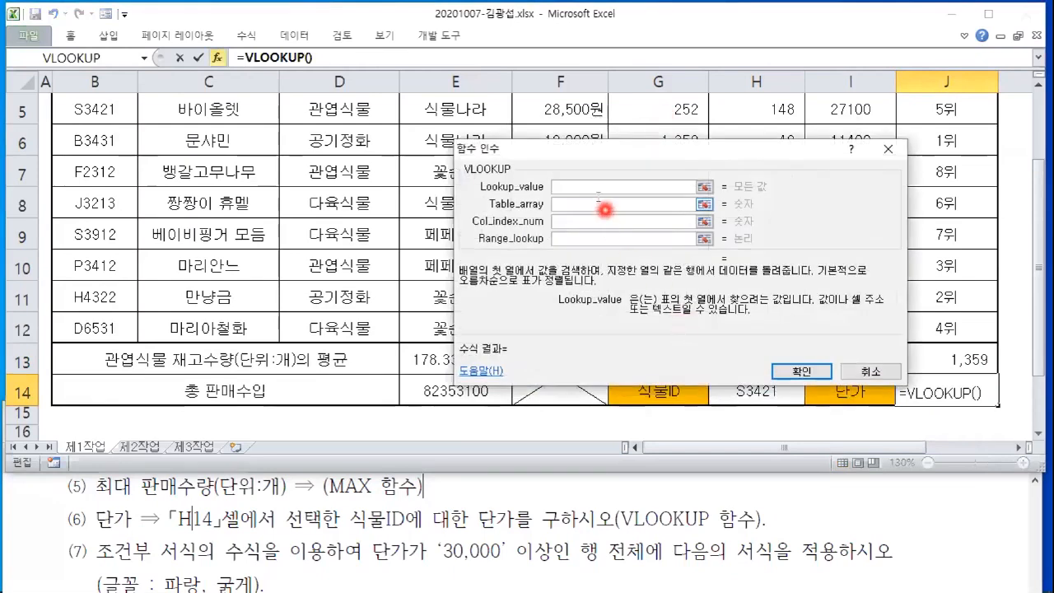
Set the VLOOKUP lookup value to H14 and its table array to B5:H12
left_click_drag(641, 154, 525, 78)
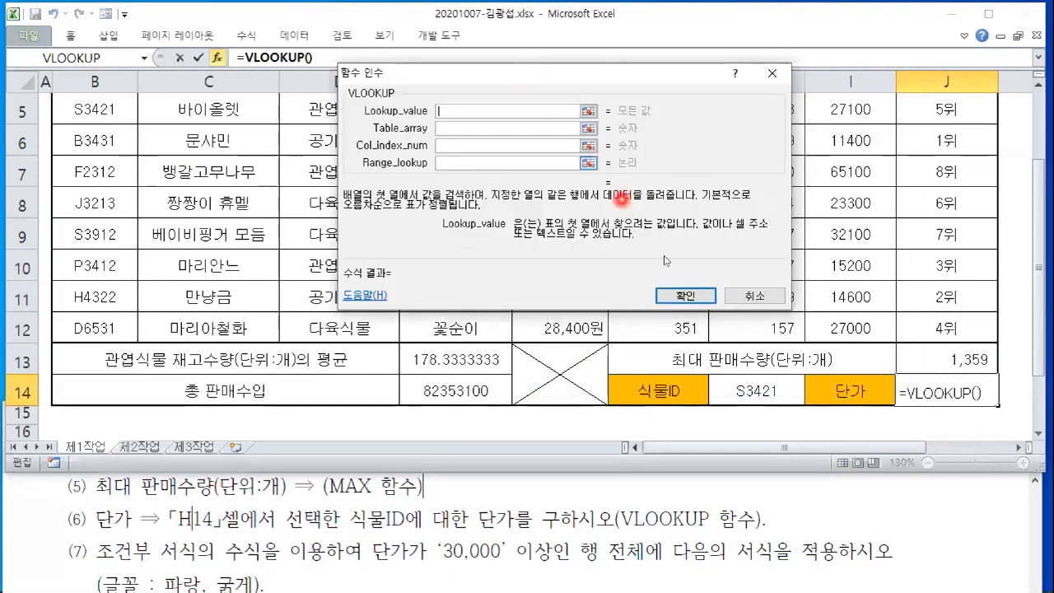
left_click(773, 391)
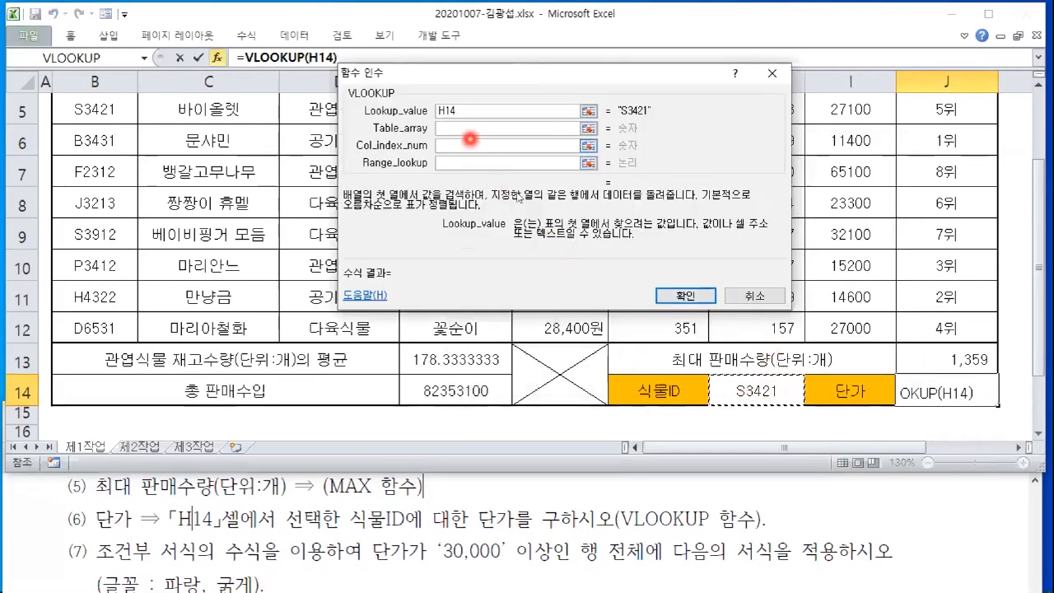
left_click(451, 128)
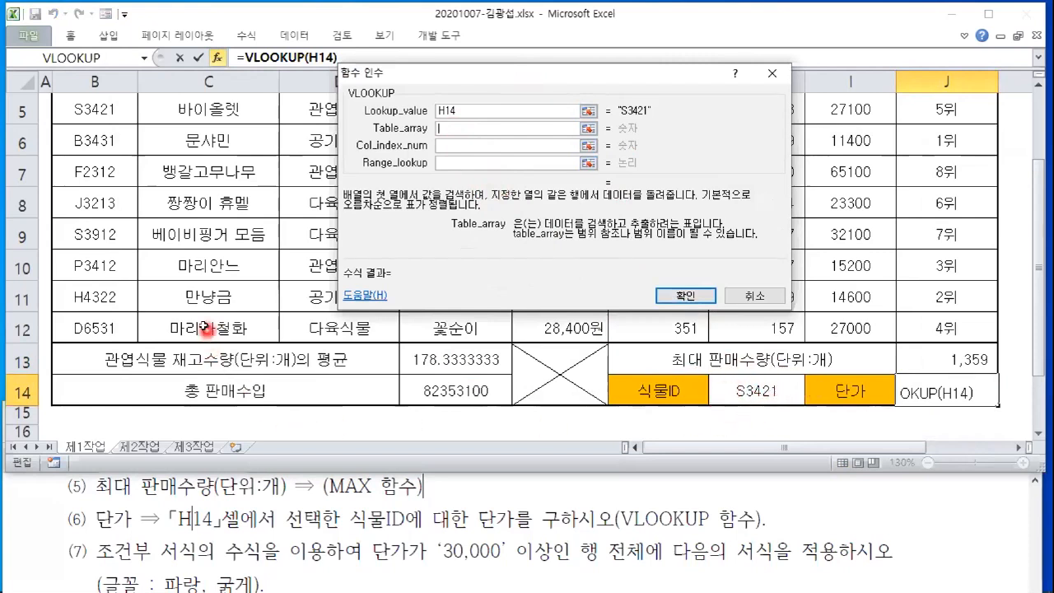
scroll(206, 331, "up", 1)
left_click_drag(82, 211, 772, 301)
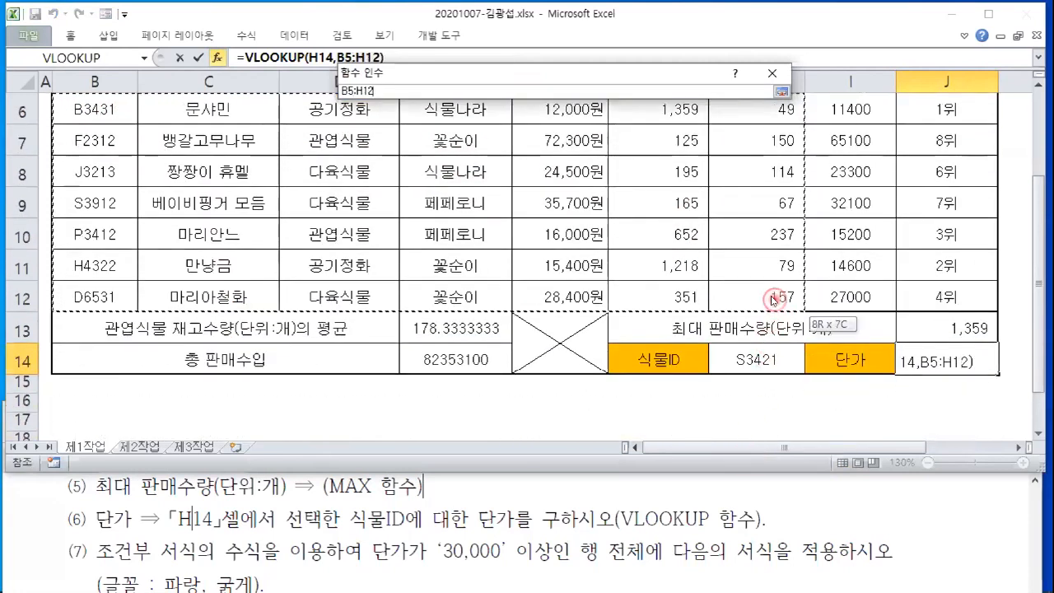
left_click_drag(773, 301, 773, 301)
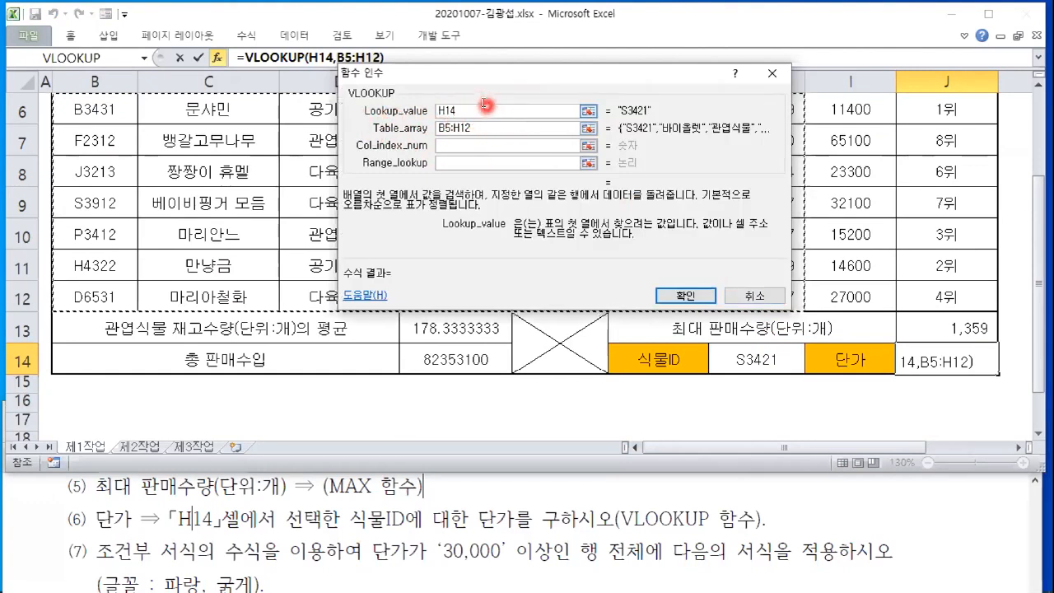
Ready the VLOOKUP column index argument for entry and move the function arguments dialog clear of the table's 단가 column
left_click(453, 150)
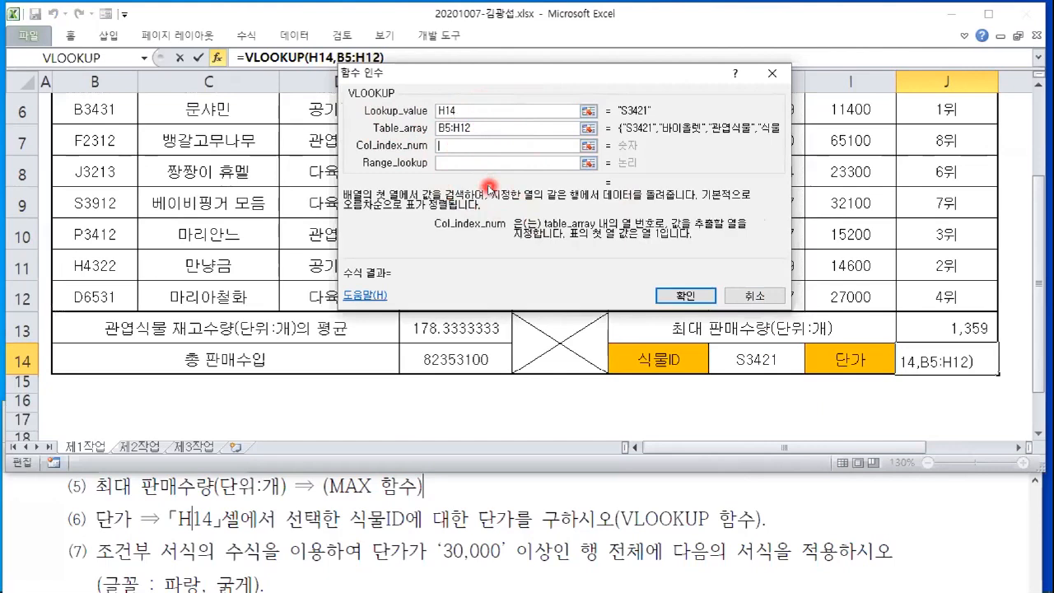
left_click_drag(436, 72, 806, 262)
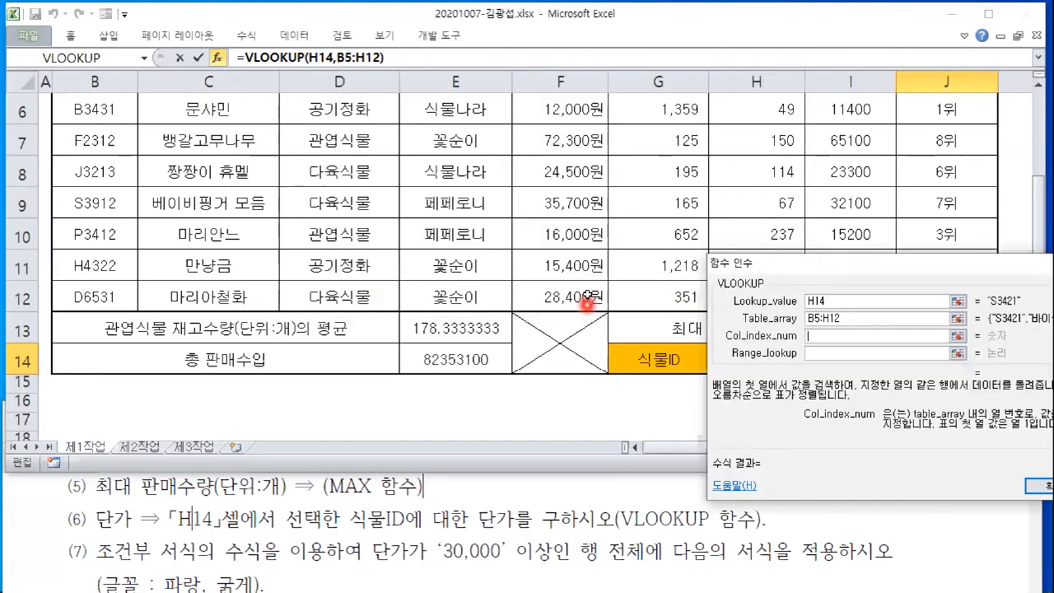
scroll(580, 301, "up", 1)
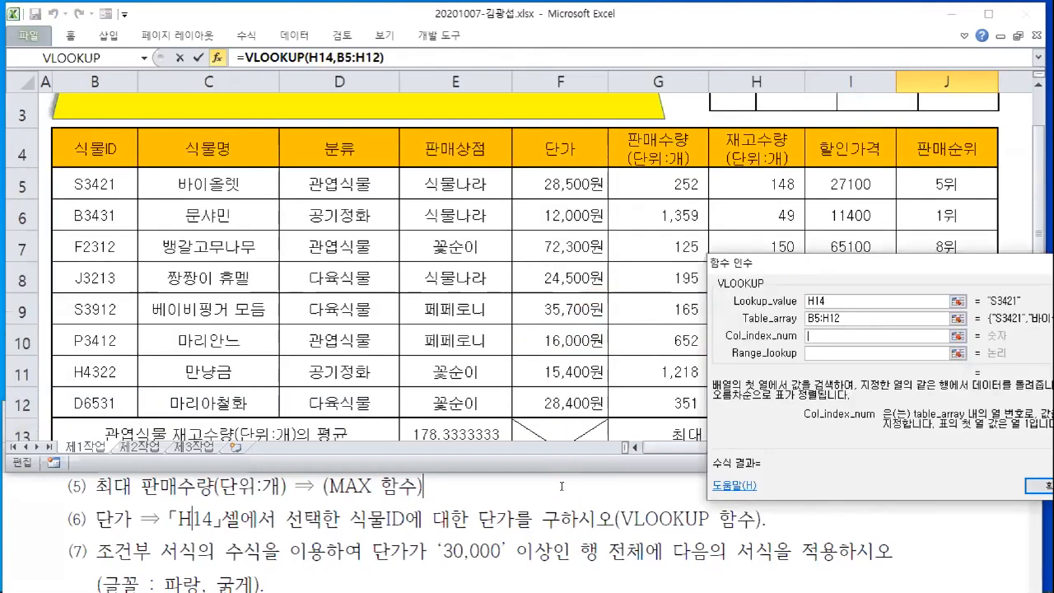
mouse_move(49, 165)
left_mouse_down()
mouse_move(404, 316)
mouse_move(709, 382)
mouse_move(794, 448)
mouse_move(805, 435)
mouse_move(801, 410)
left_mouse_up()
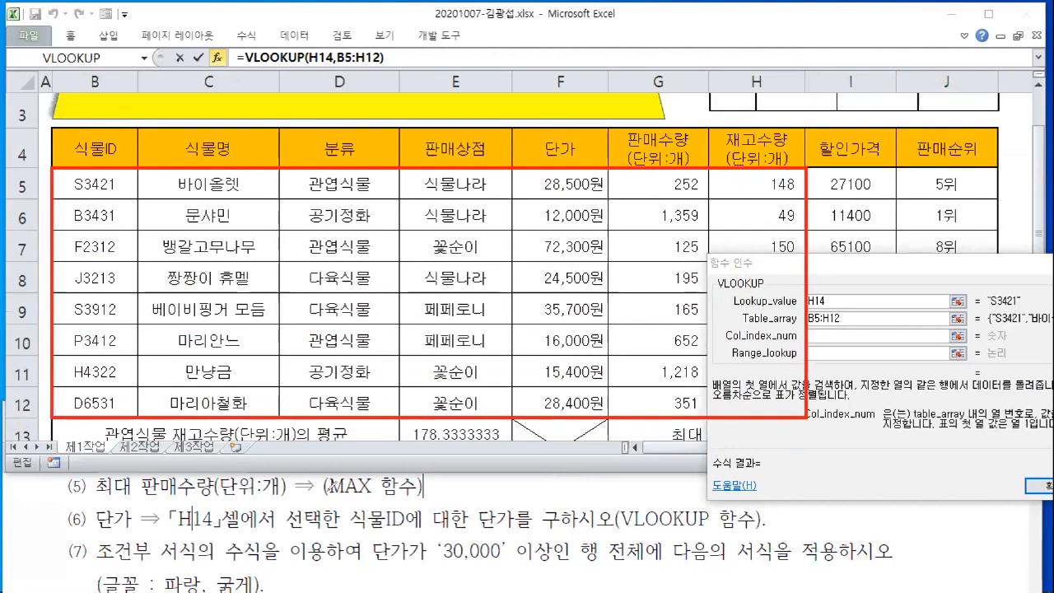
left_click_drag(470, 534, 532, 539)
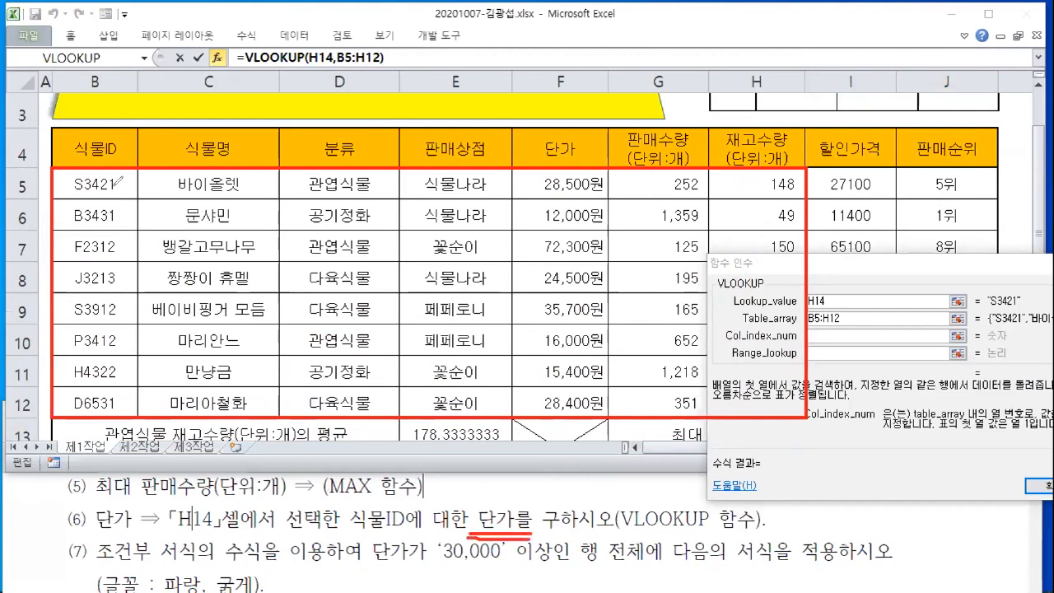
left_click_drag(117, 86, 117, 120)
left_click_drag(119, 66, 132, 93)
mouse_move(212, 91)
left_mouse_down()
mouse_move(215, 117)
mouse_move(231, 125)
mouse_move(239, 95)
left_mouse_up()
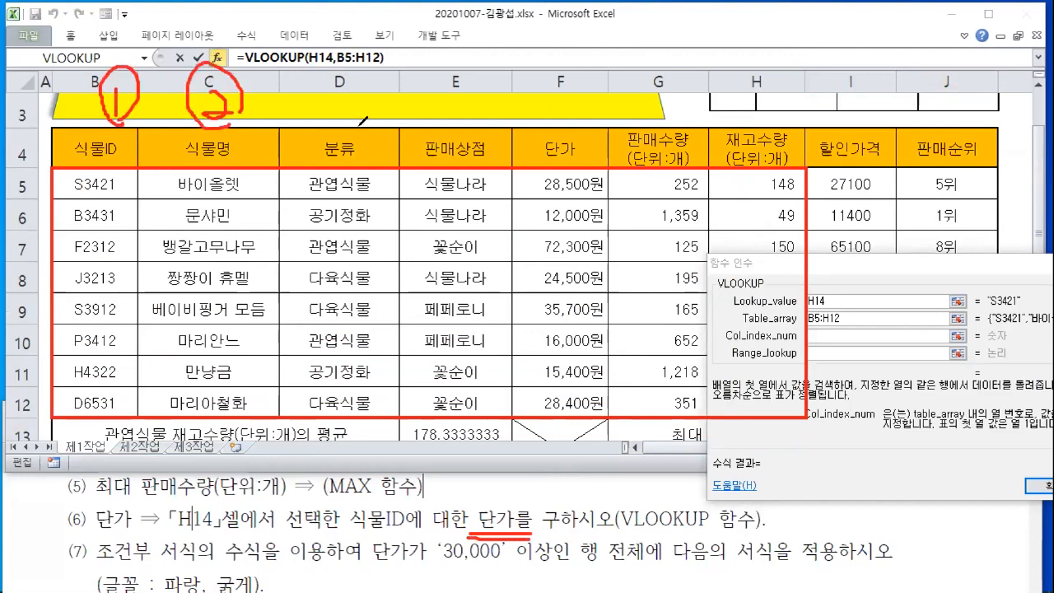
mouse_move(354, 77)
left_mouse_down()
mouse_move(369, 98)
mouse_move(354, 125)
mouse_move(386, 92)
left_mouse_up()
mouse_move(472, 84)
left_mouse_down()
mouse_move(486, 100)
mouse_move(474, 108)
left_mouse_up()
mouse_move(444, 64)
left_mouse_down()
mouse_move(500, 103)
mouse_move(445, 92)
left_mouse_up()
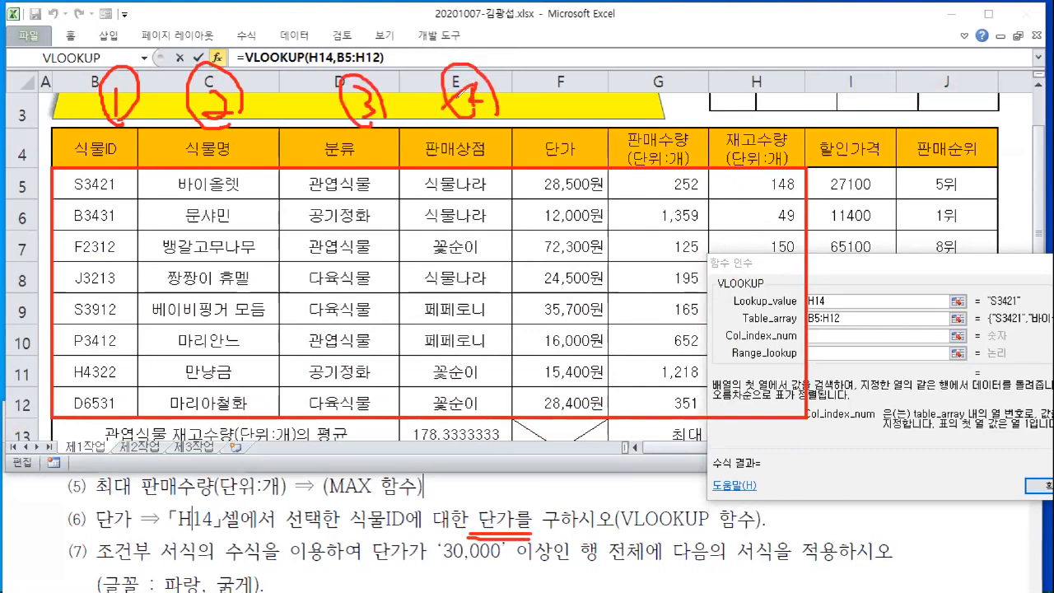
mouse_move(563, 70)
left_mouse_down()
mouse_move(556, 79)
mouse_move(543, 63)
mouse_move(577, 115)
mouse_move(581, 162)
mouse_move(581, 134)
left_mouse_up()
mouse_move(827, 340)
left_mouse_down()
mouse_move(832, 329)
mouse_move(830, 350)
left_mouse_up()
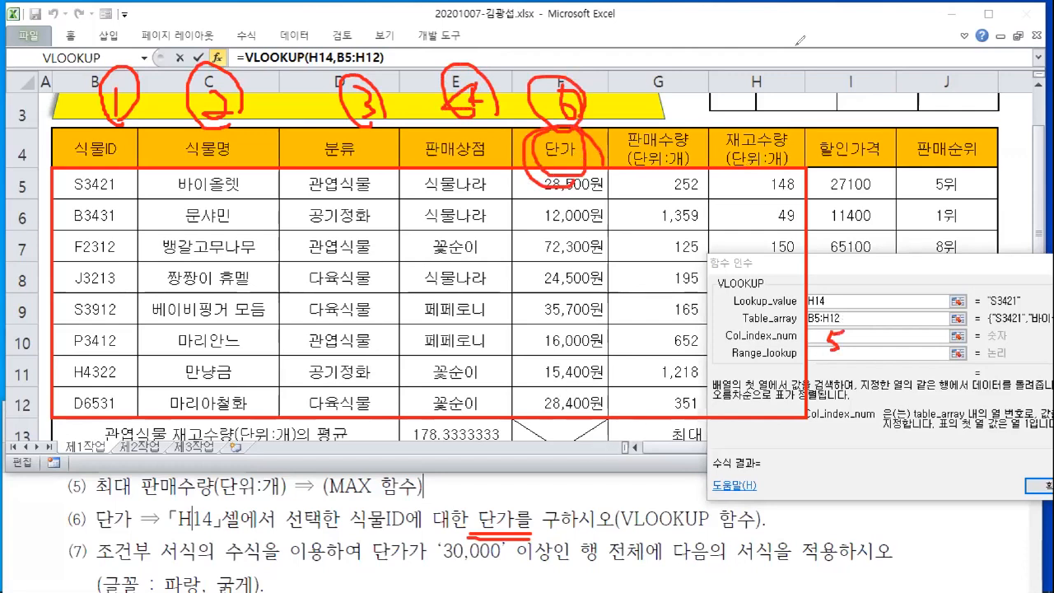
key("e")
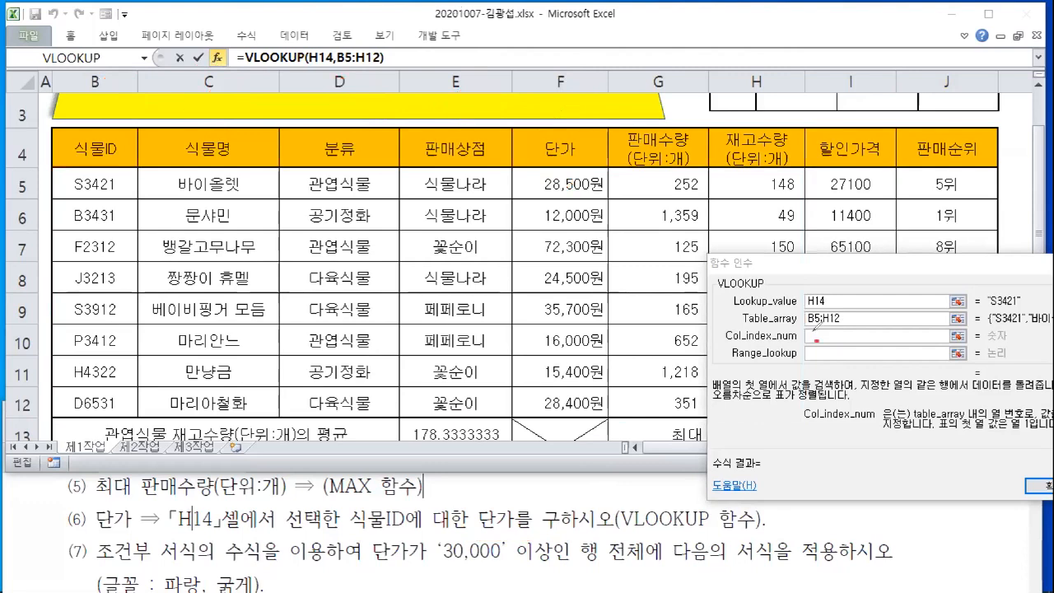
key("Escape")
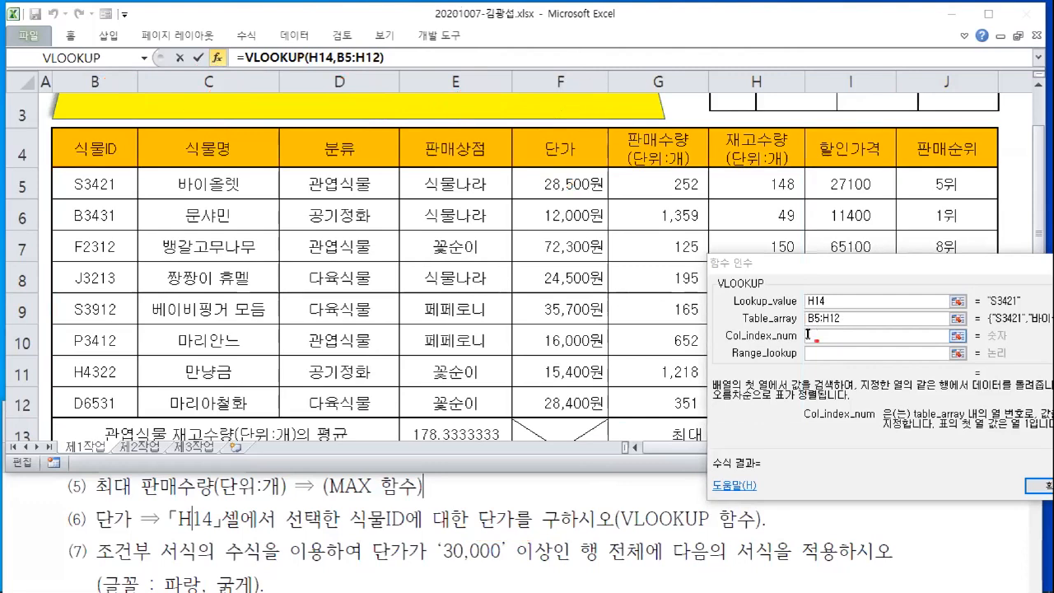
Set the VLOOKUP column index number to 5 to return the 단가 column
type("5")
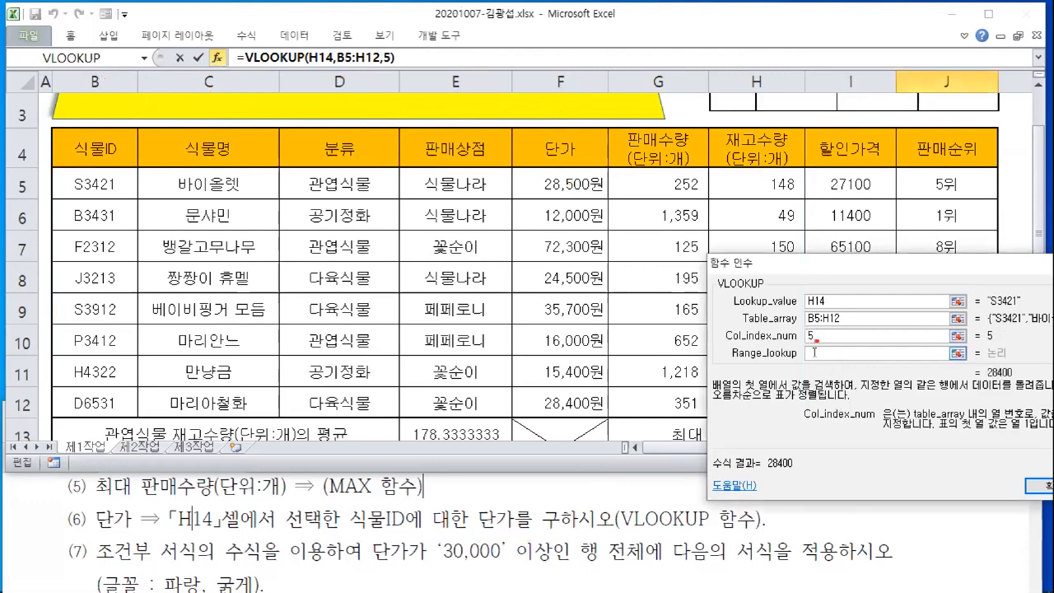
Set the VLOOKUP range lookup to FALSE for an exact match and move the arguments dialog away from the exam text
key("Tab")
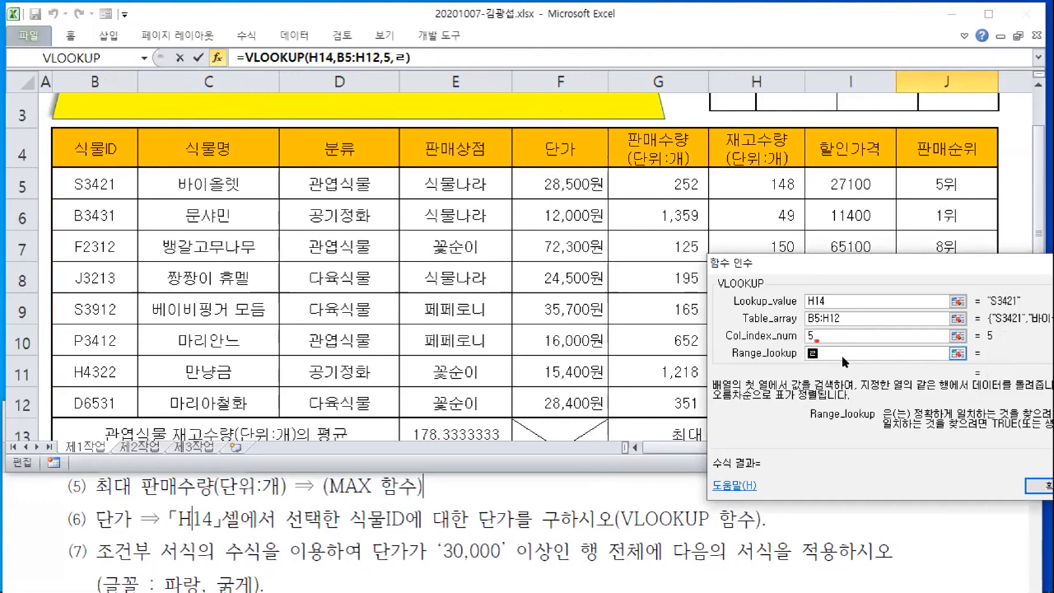
type("FALSE")
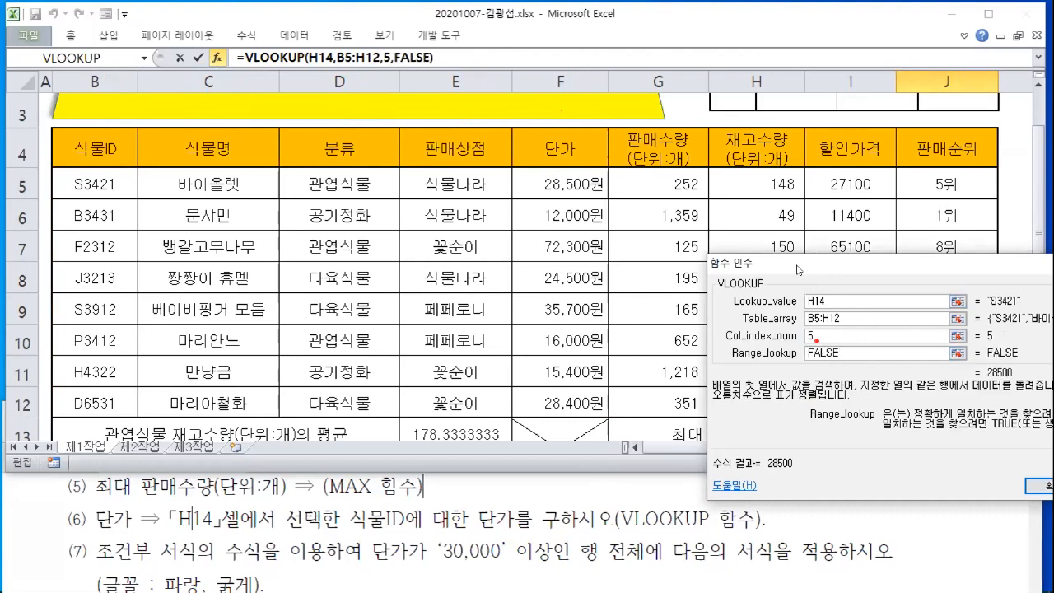
left_click_drag(824, 266, 358, 96)
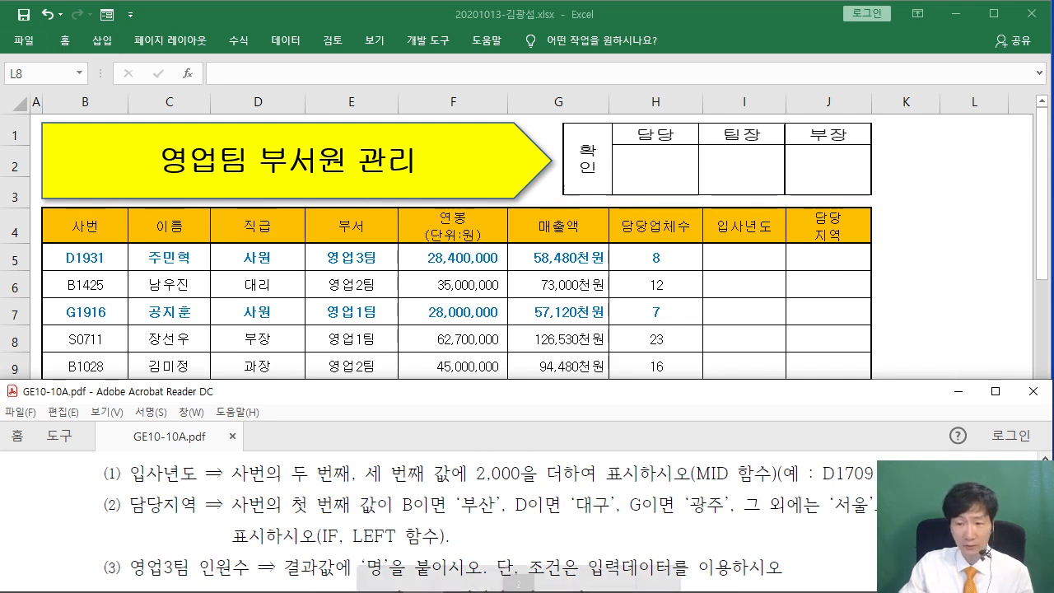
Highlight the digits 17 in task (1)'s example in the PDF and insert a MID function in cell I5
left_click_drag(840, 473, 871, 475)
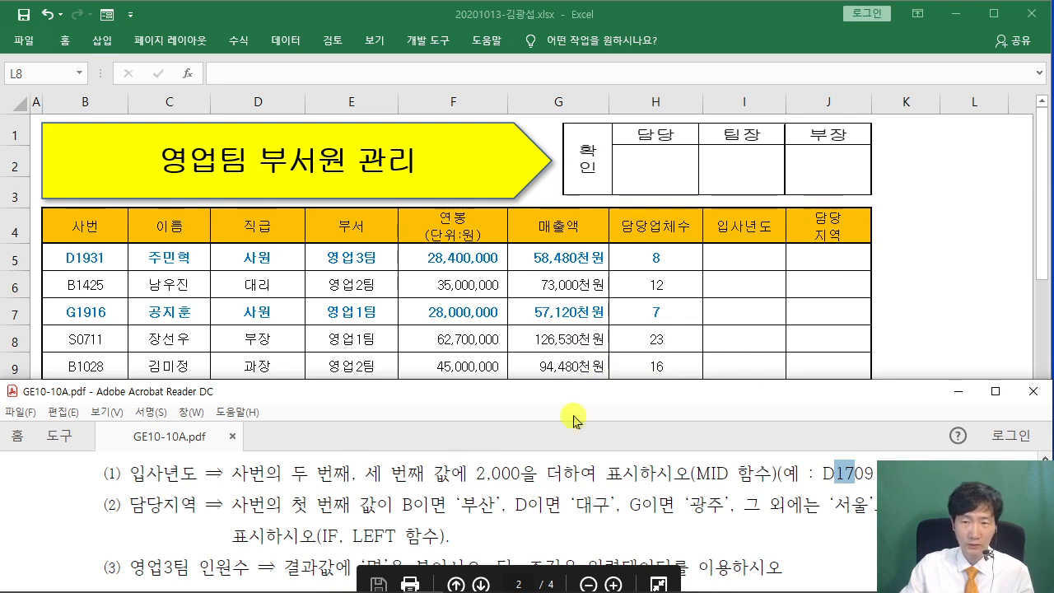
left_click(730, 250)
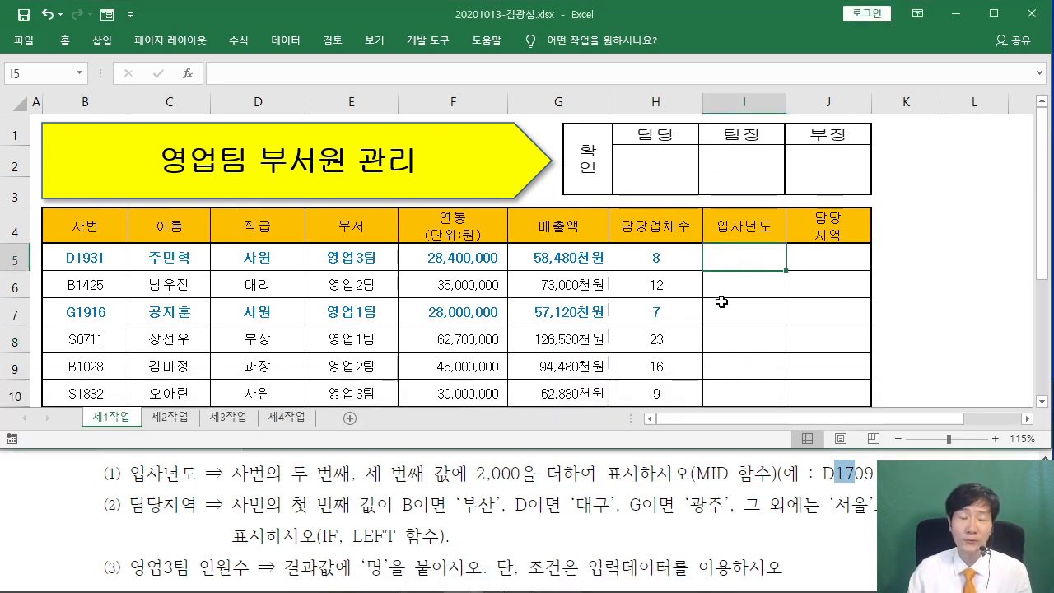
left_click(186, 75)
left_click_drag(554, 13, 488, 129)
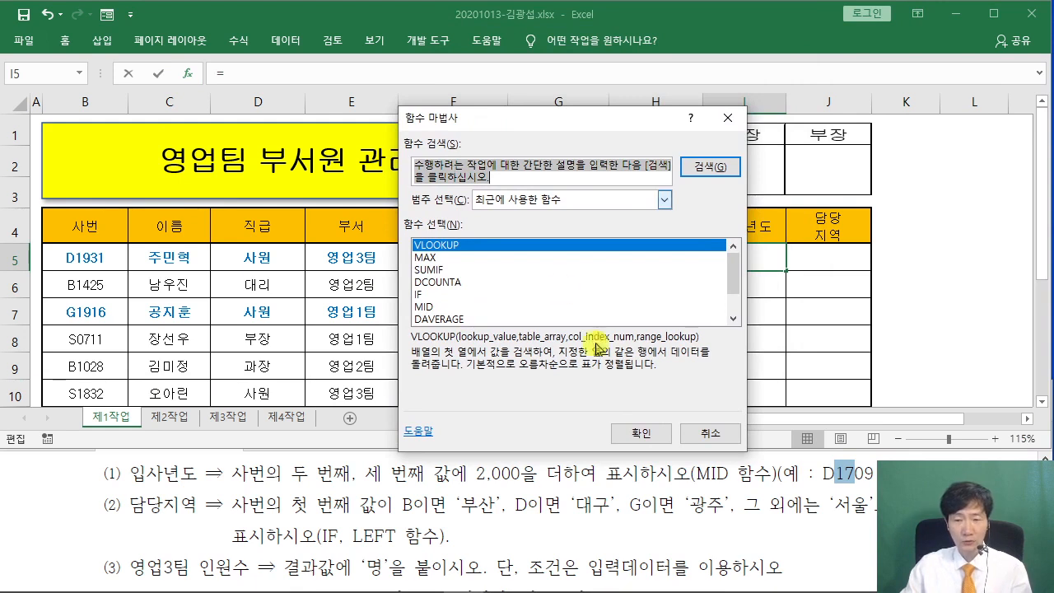
left_click(528, 181)
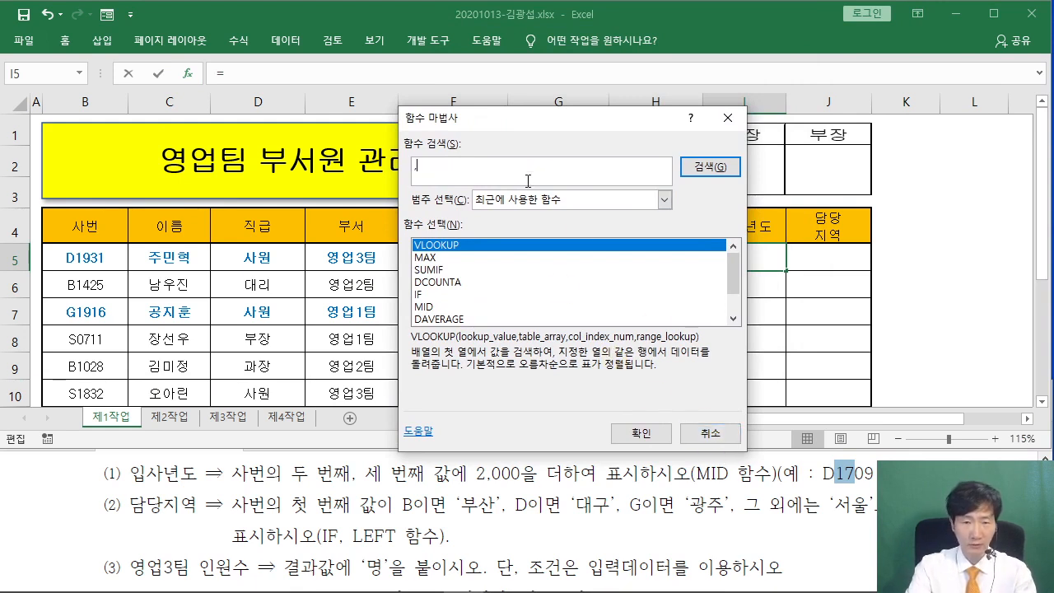
type("ㅡ")
key("BackSpace")
type("MID")
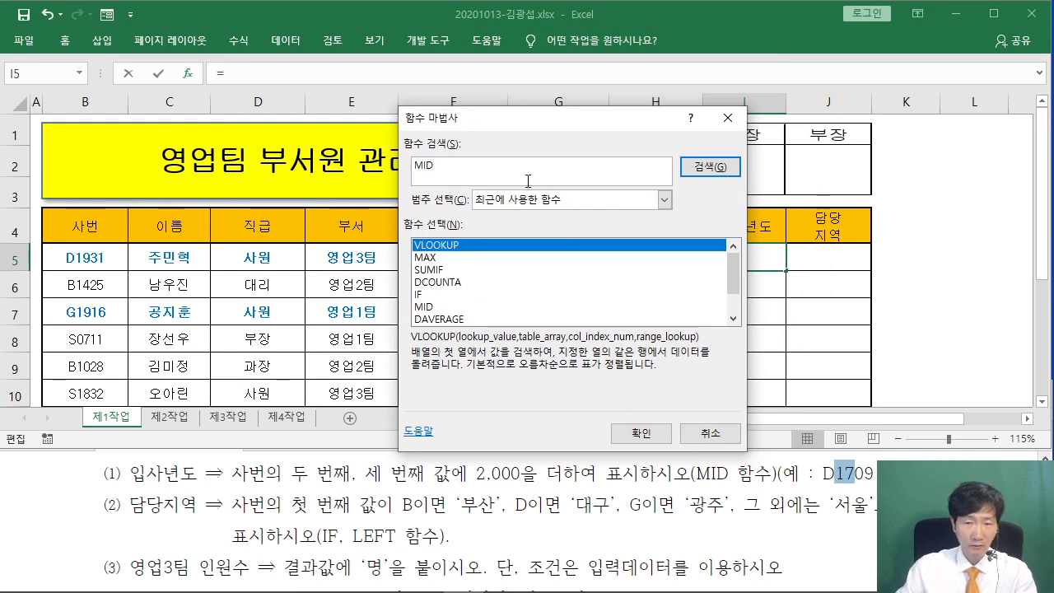
left_click(700, 169)
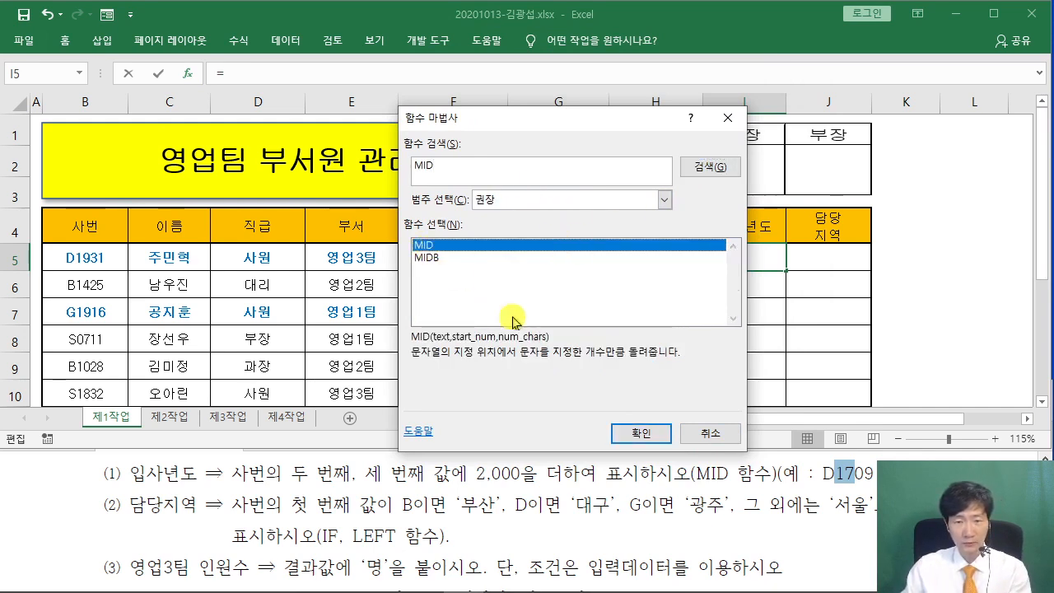
left_click(635, 433)
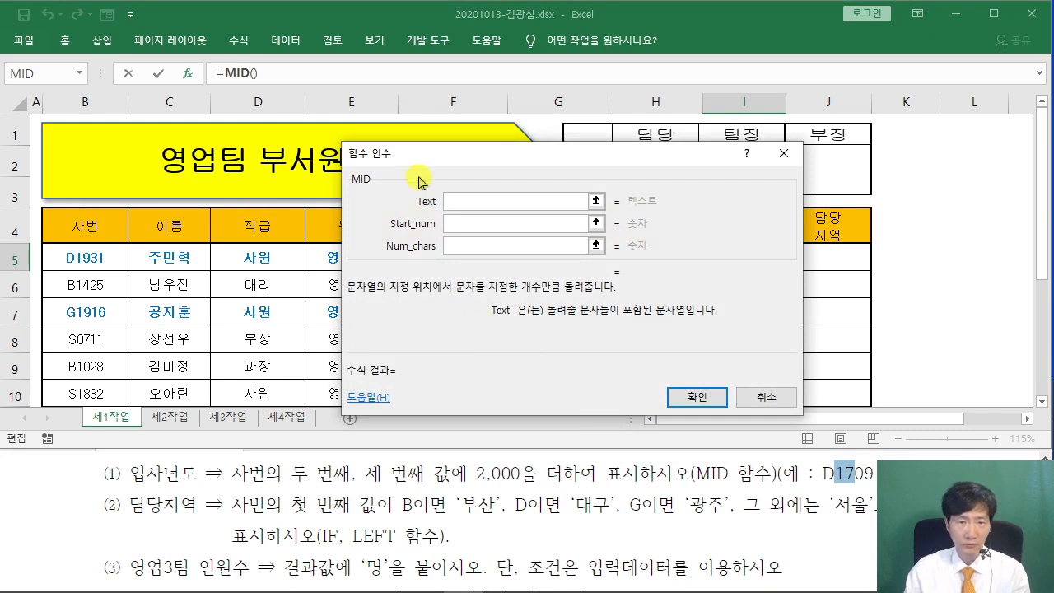
Set the MID text argument to B5, keeping the arguments dialog clear of the table's 사번 cells
left_click_drag(404, 153, 302, 128)
left_click(369, 194)
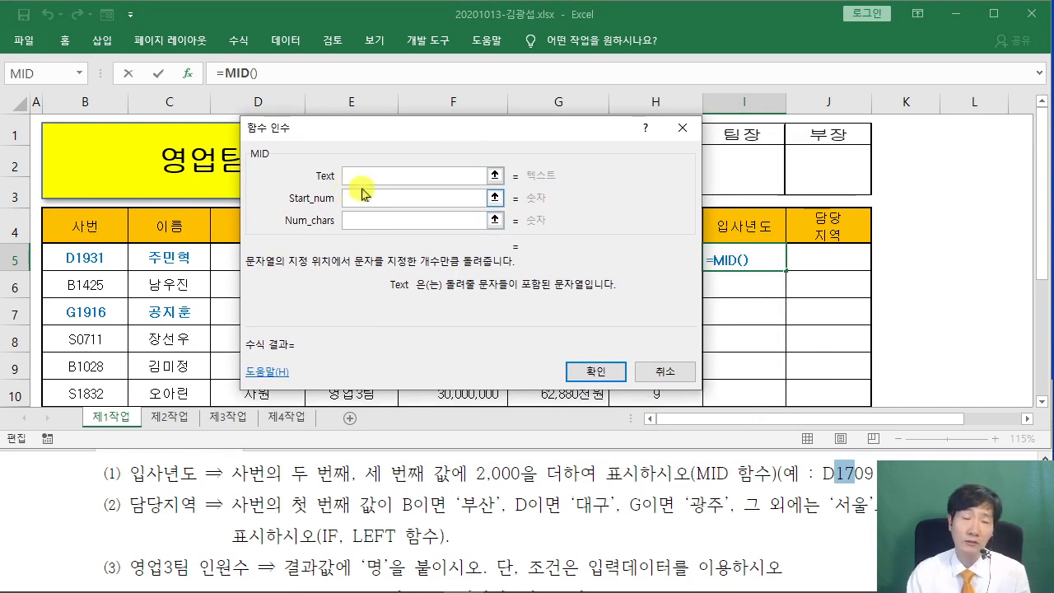
left_click_drag(430, 127, 495, 281)
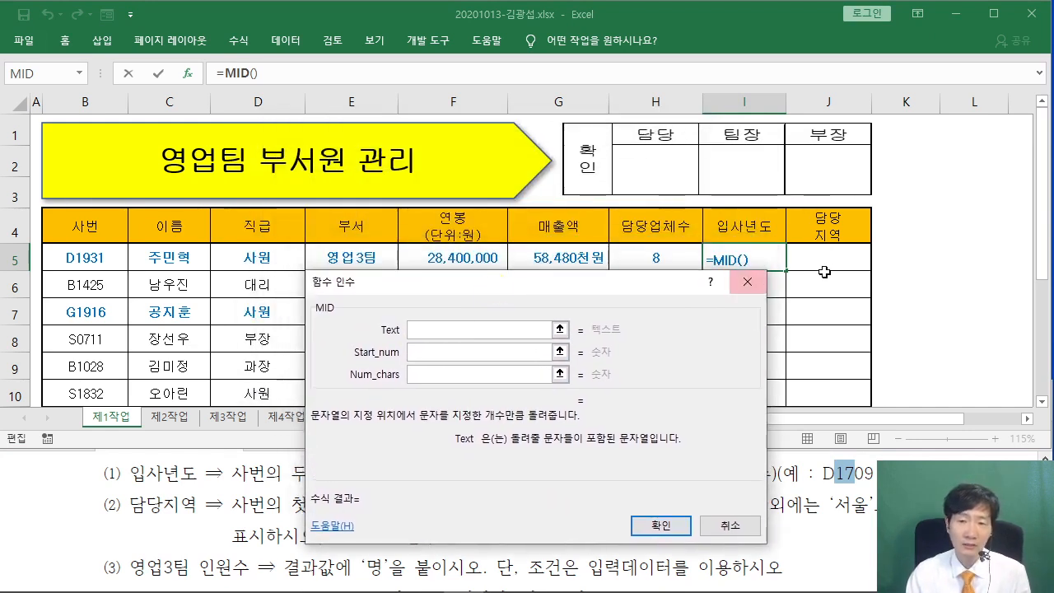
left_click(76, 255)
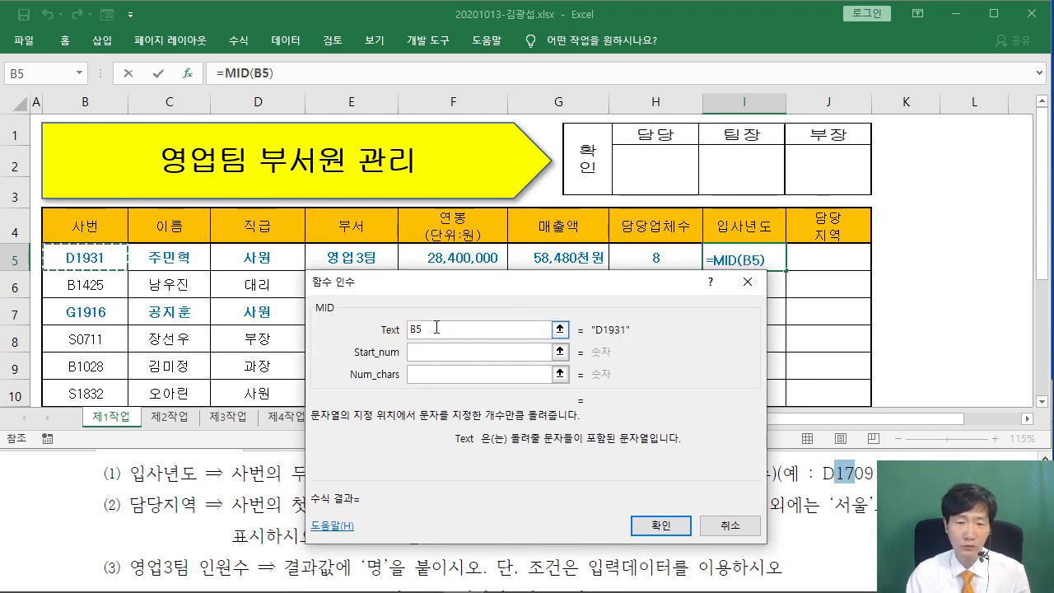
left_click_drag(435, 284, 329, 111)
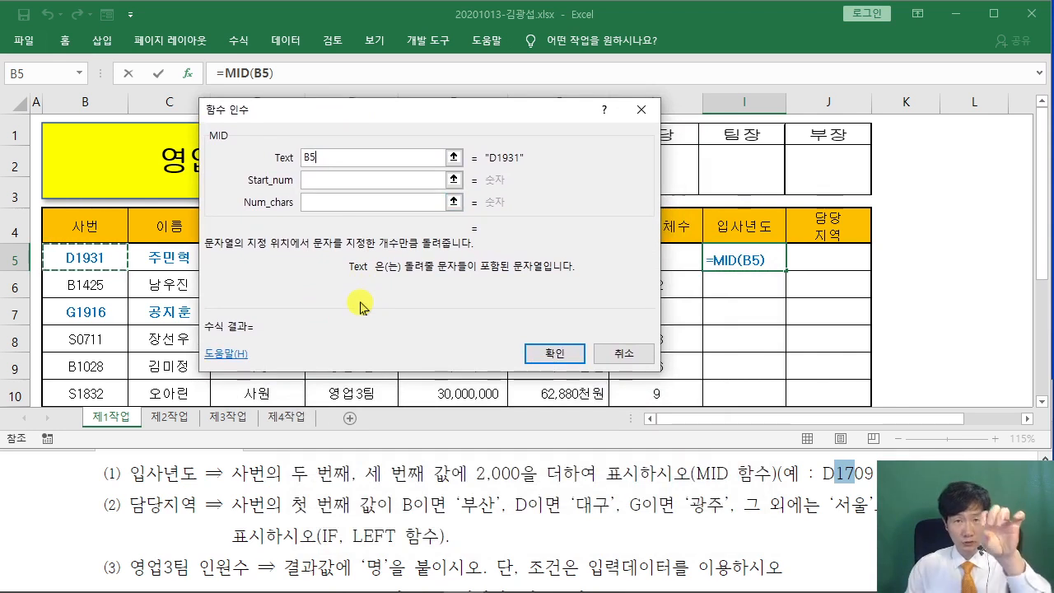
Set the MID start number to 2 and the number of characters to 2, and enter the function
left_click(434, 180)
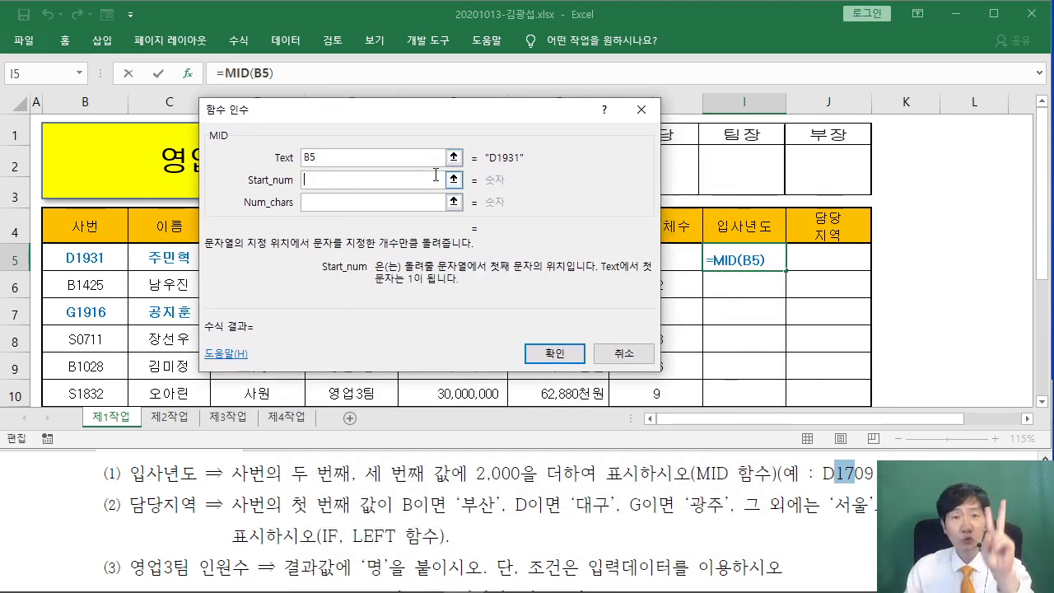
type("2")
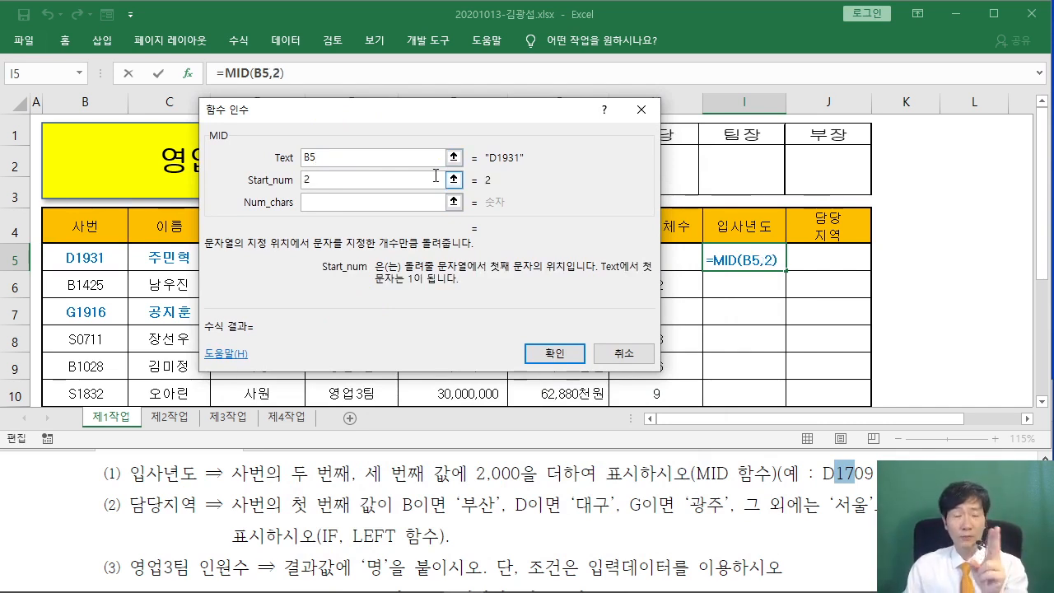
type("2")
key("BackSpace")
left_click(312, 202)
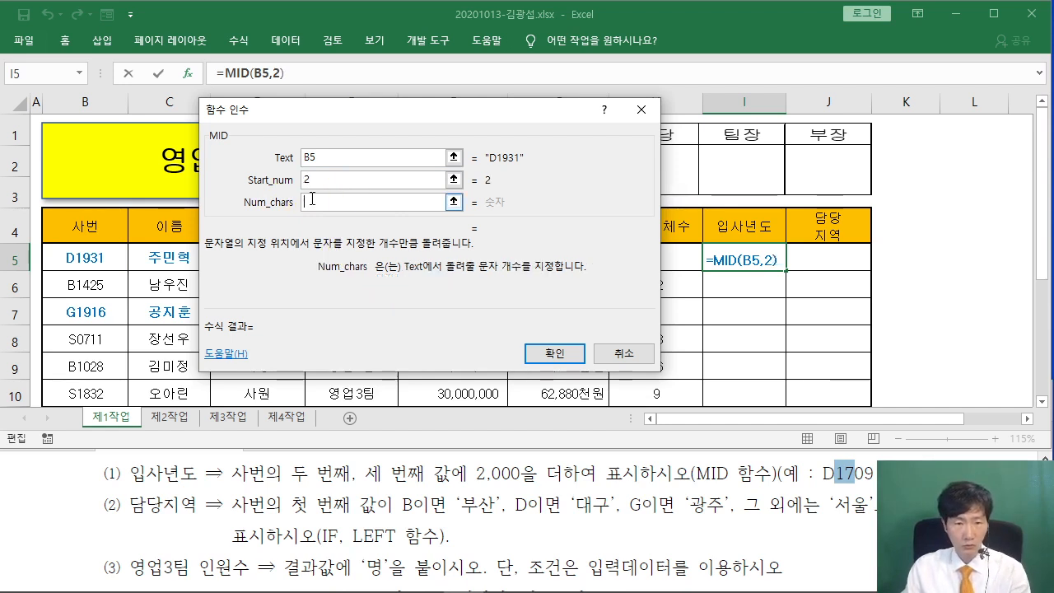
type("2")
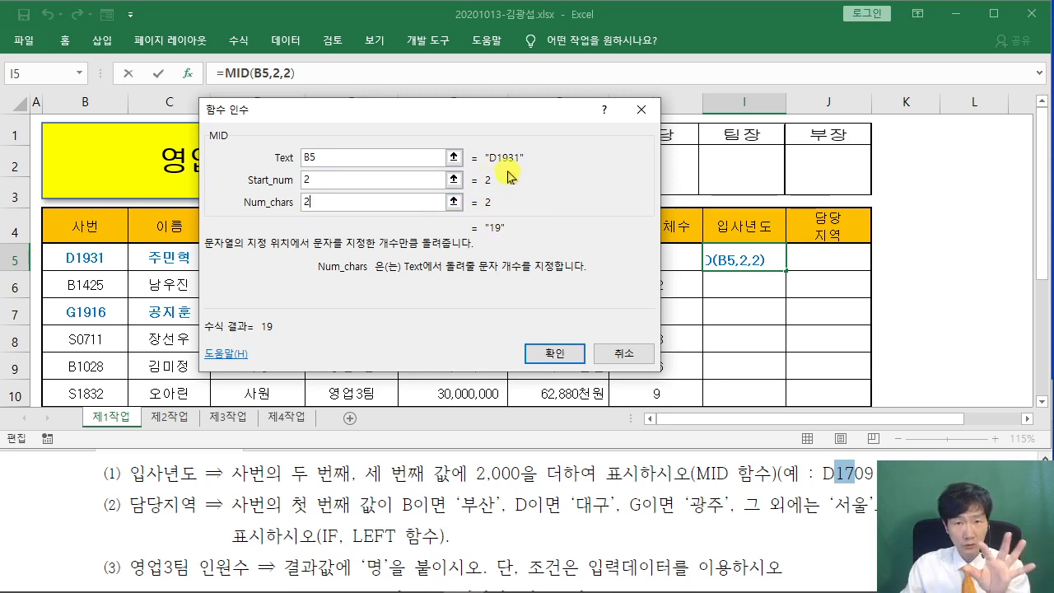
left_click(552, 355)
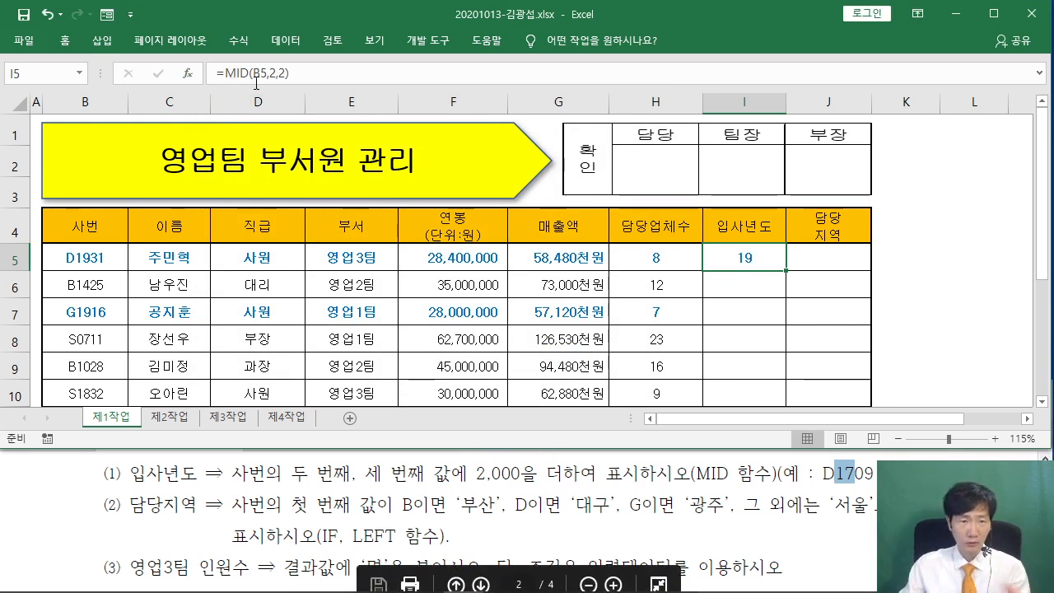
Append +2000 to the MID formula in cell I5
left_click(321, 75)
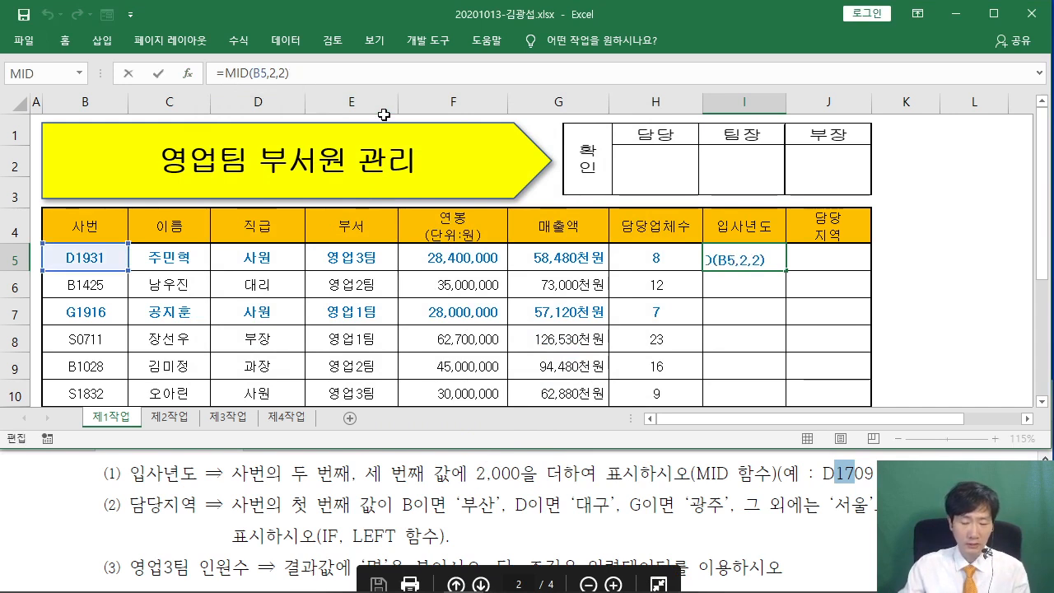
type("+2000")
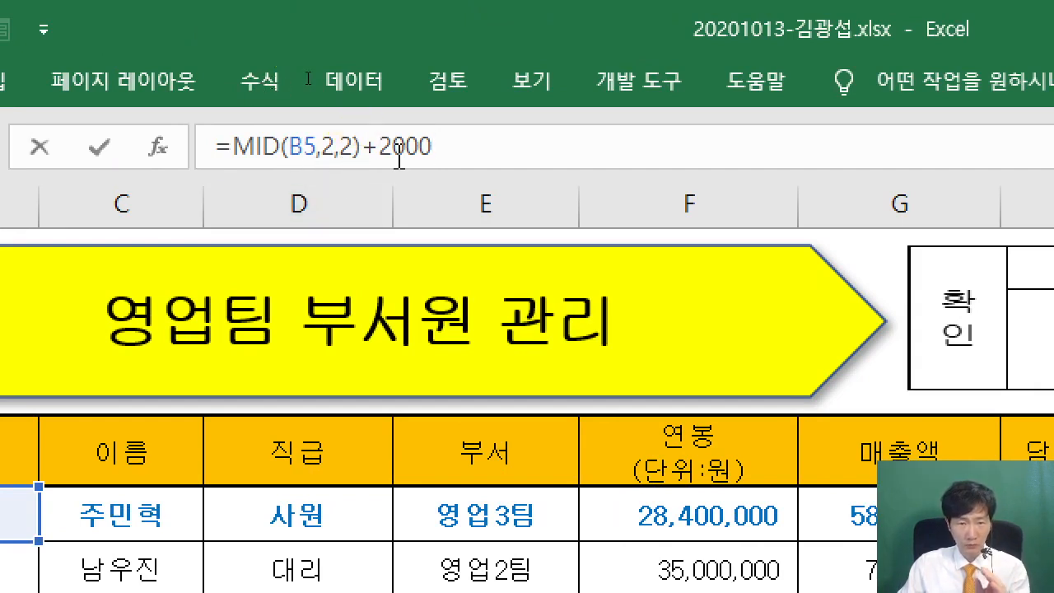
key("Return")
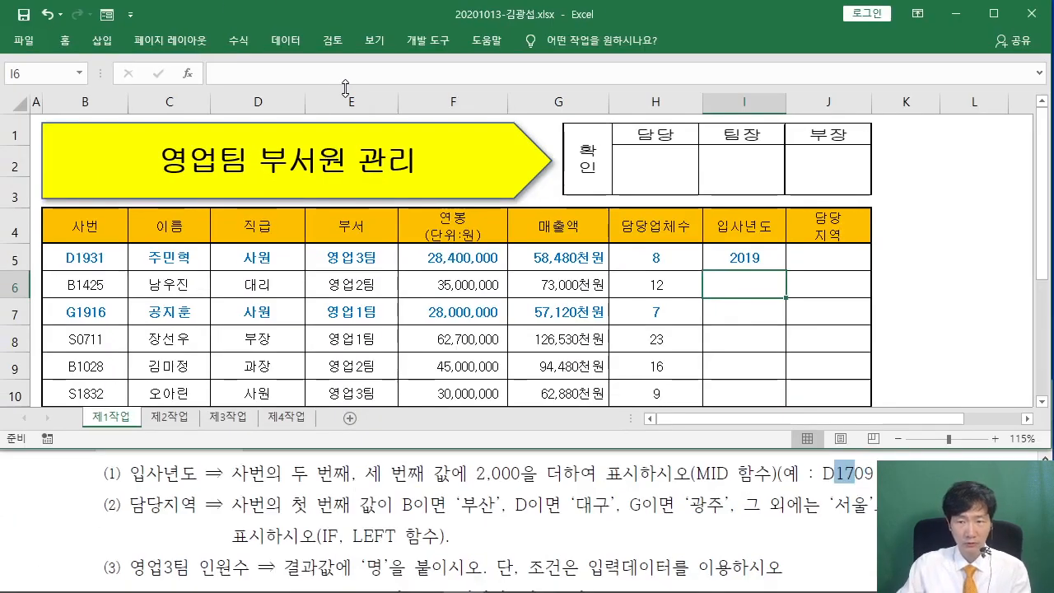
Fill the I5 formula down through I12 in the 입사년도 column without formatting
left_click(749, 262)
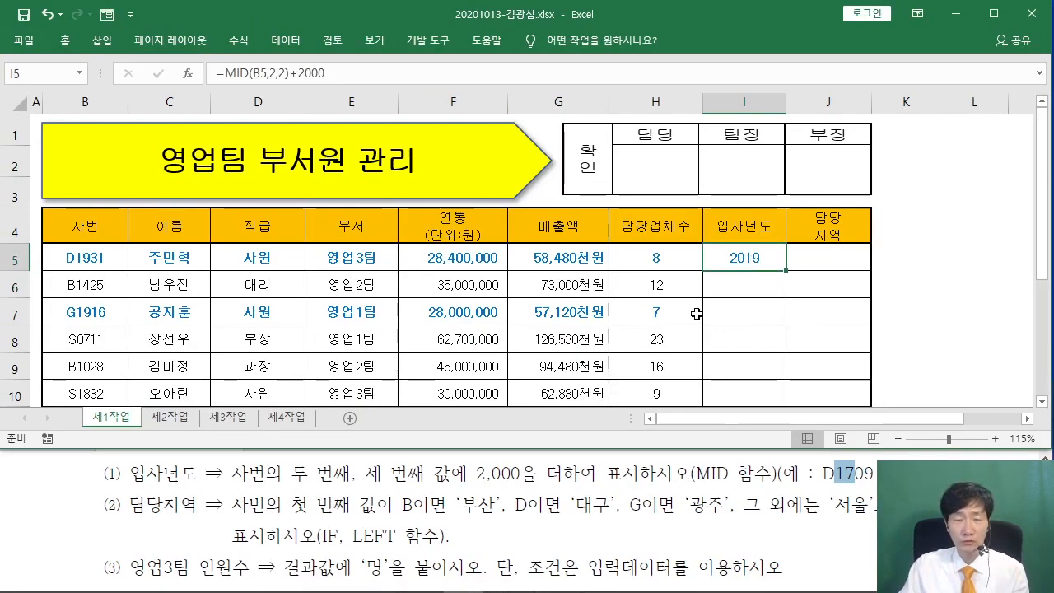
left_click_drag(787, 271, 785, 374)
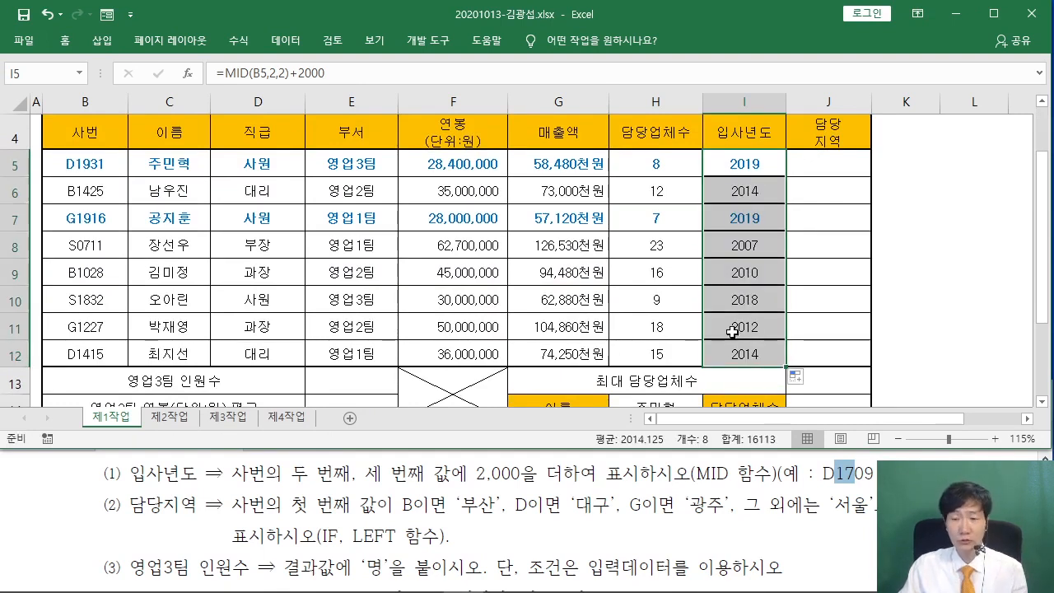
left_click(801, 379)
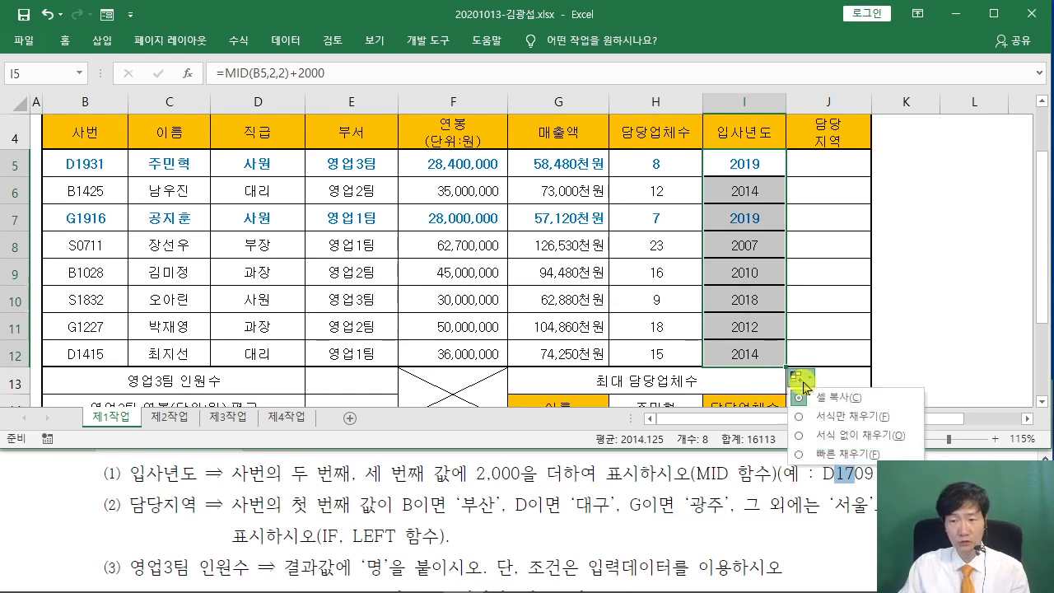
left_click(803, 437)
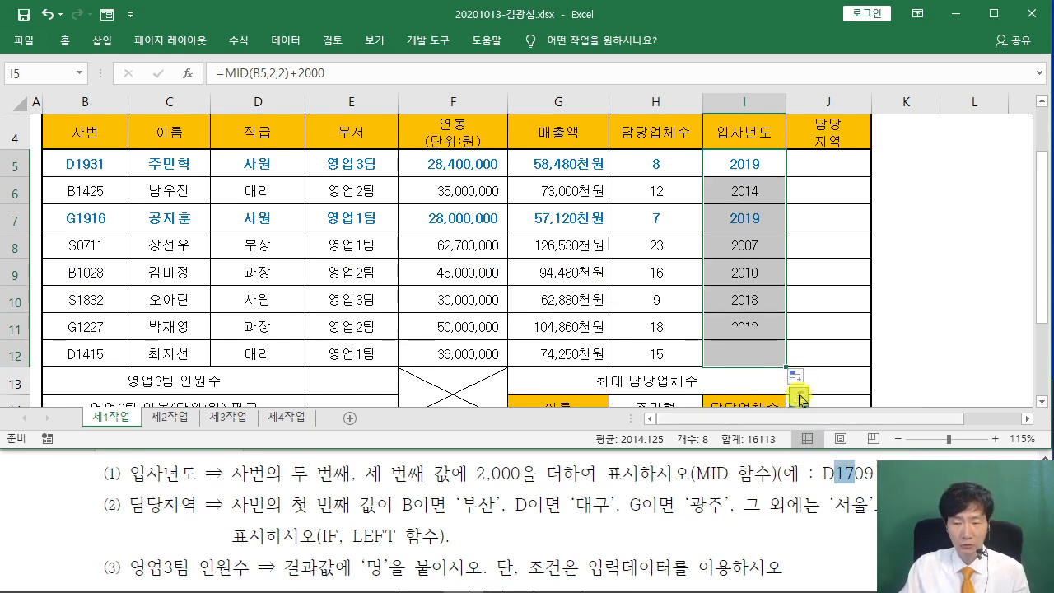
left_click(936, 334)
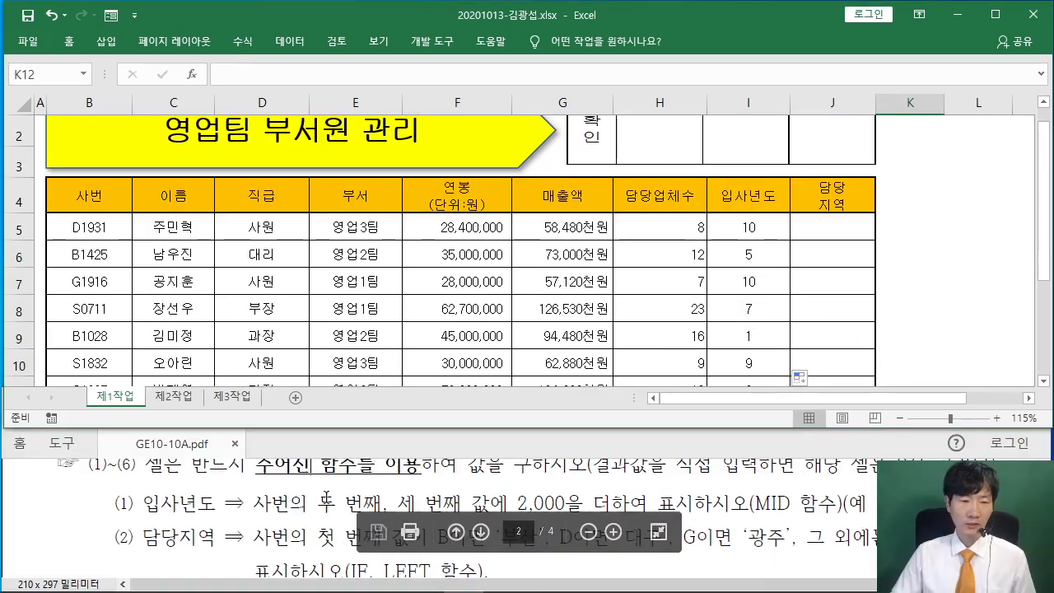
Read task (2) in the exam PDF, covering the 담당지역 conditions and the IF and LEFT functions required
left_click(327, 497)
scroll(295, 500, "down", 1)
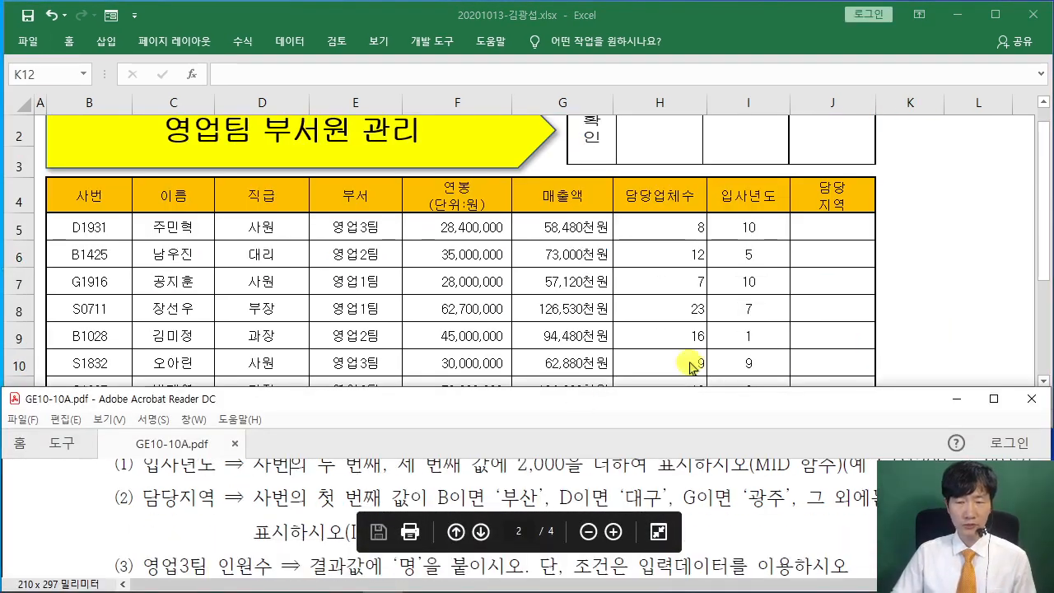
left_click(845, 228)
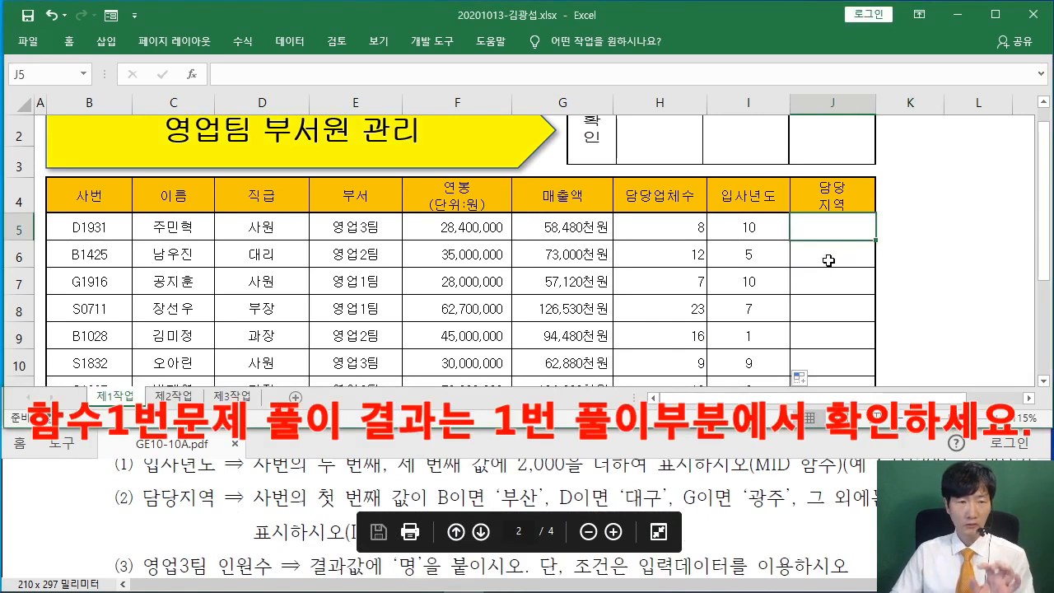
left_click(281, 493)
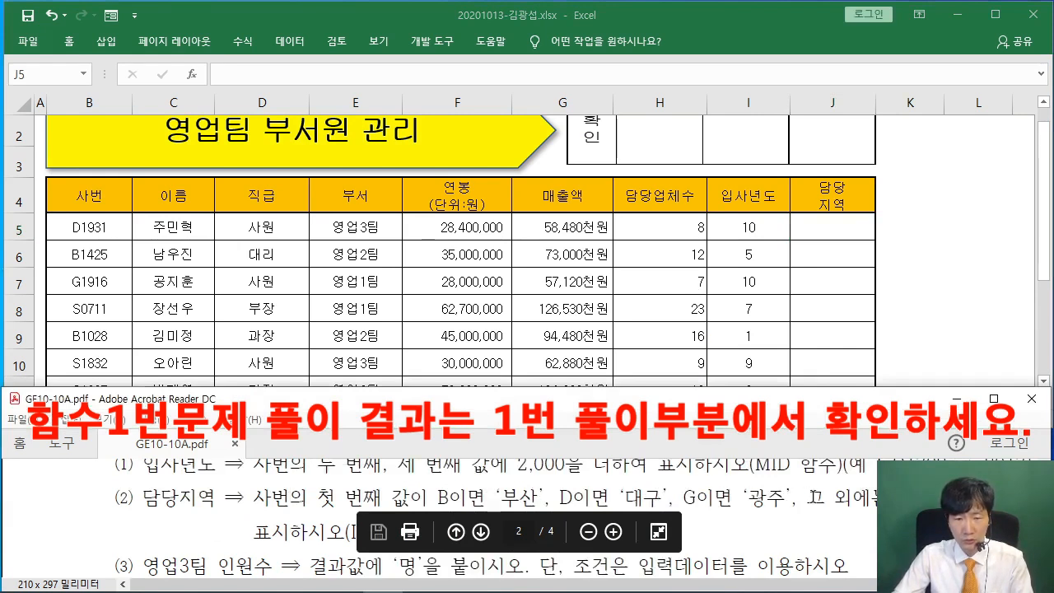
scroll(815, 495, "down", 1)
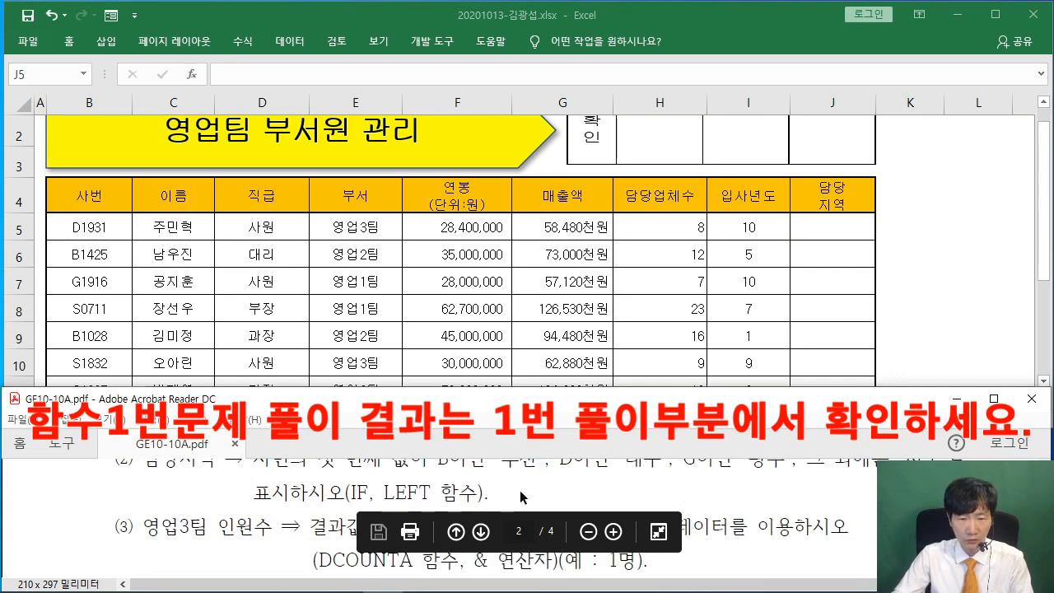
scroll(531, 483, "up", 1)
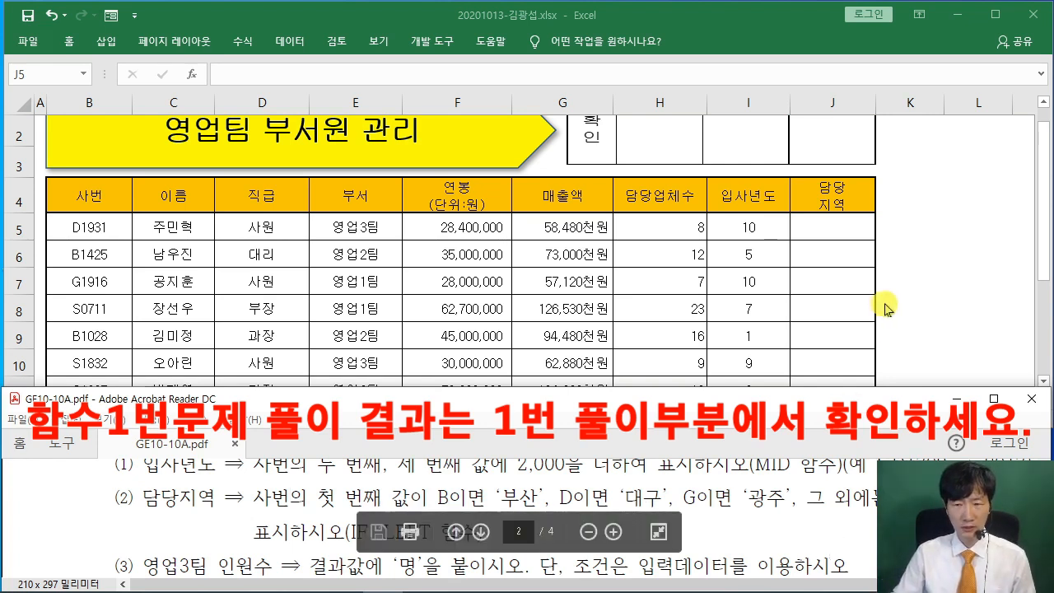
Insert the IF function in cell J5 of the 담당지역 column, keeping the arguments dialog clear of the 사번 cells
left_click(918, 269)
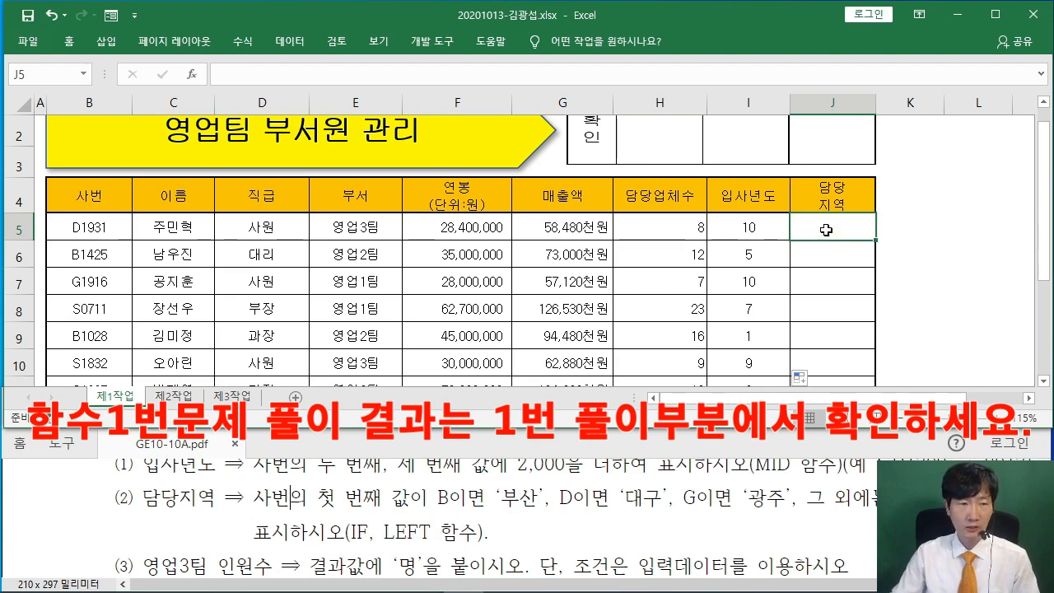
left_click(192, 73)
type("ㅑㄹ")
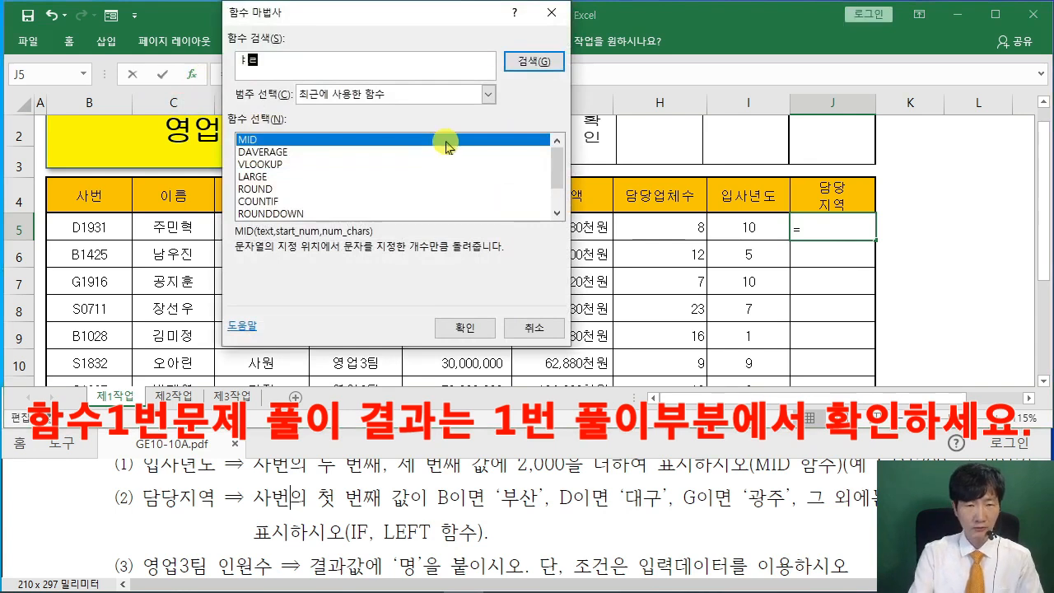
key("Return")
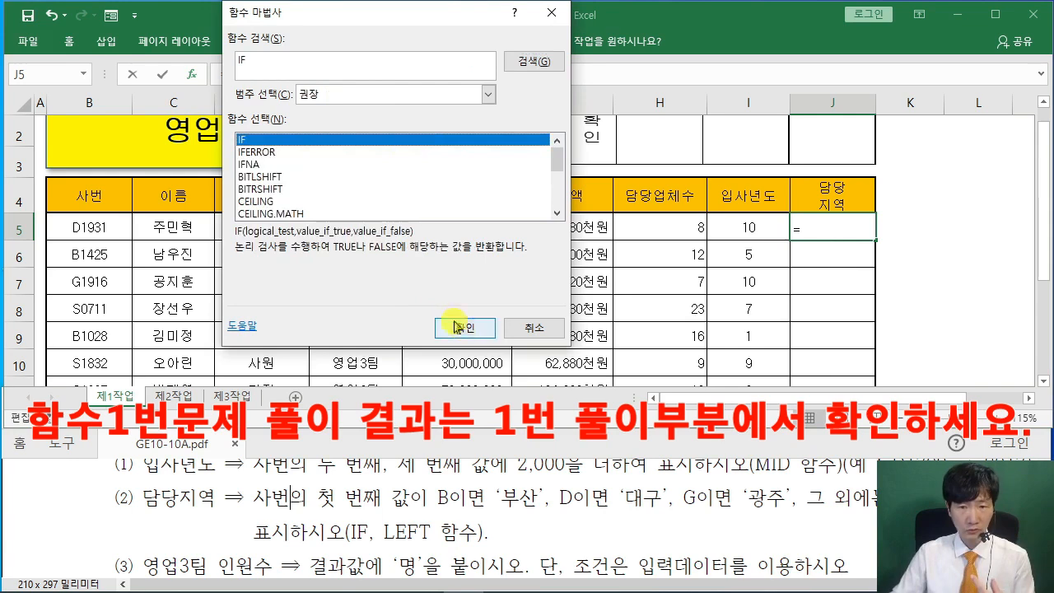
left_click(458, 327)
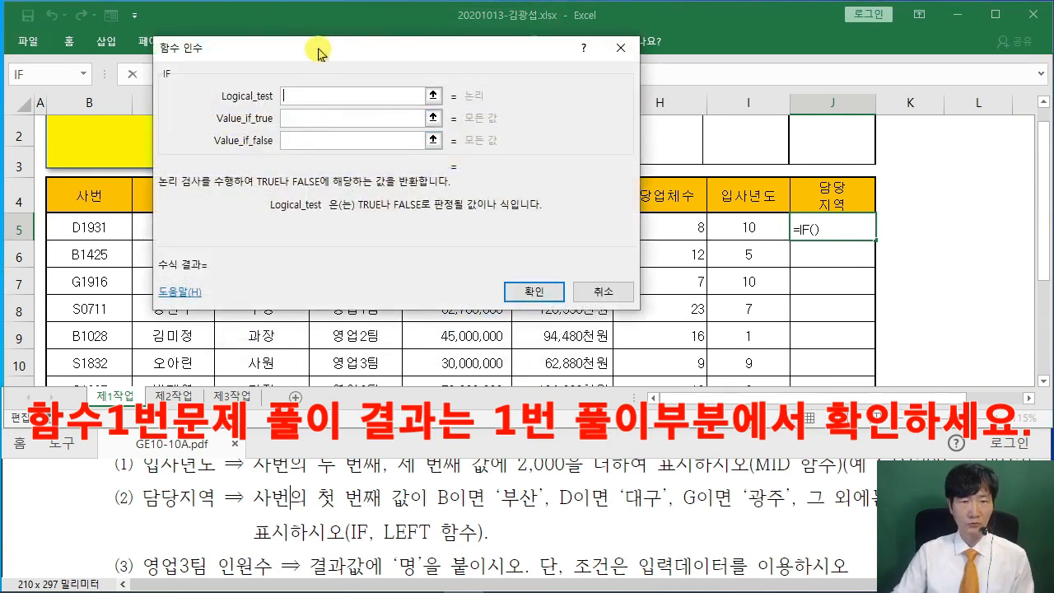
left_click_drag(317, 50, 600, 138)
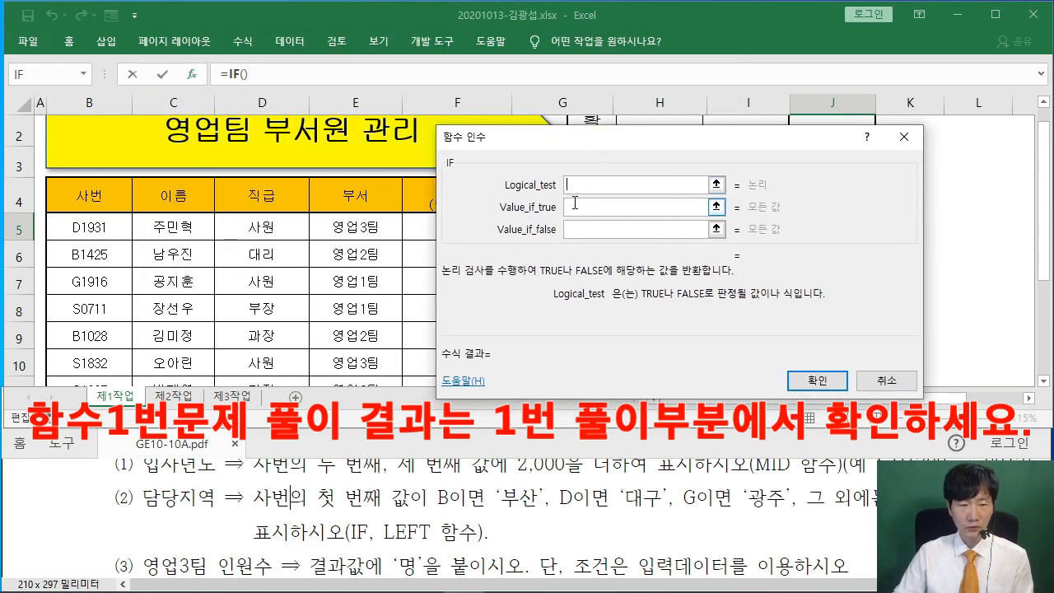
left_click_drag(519, 147, 656, 216)
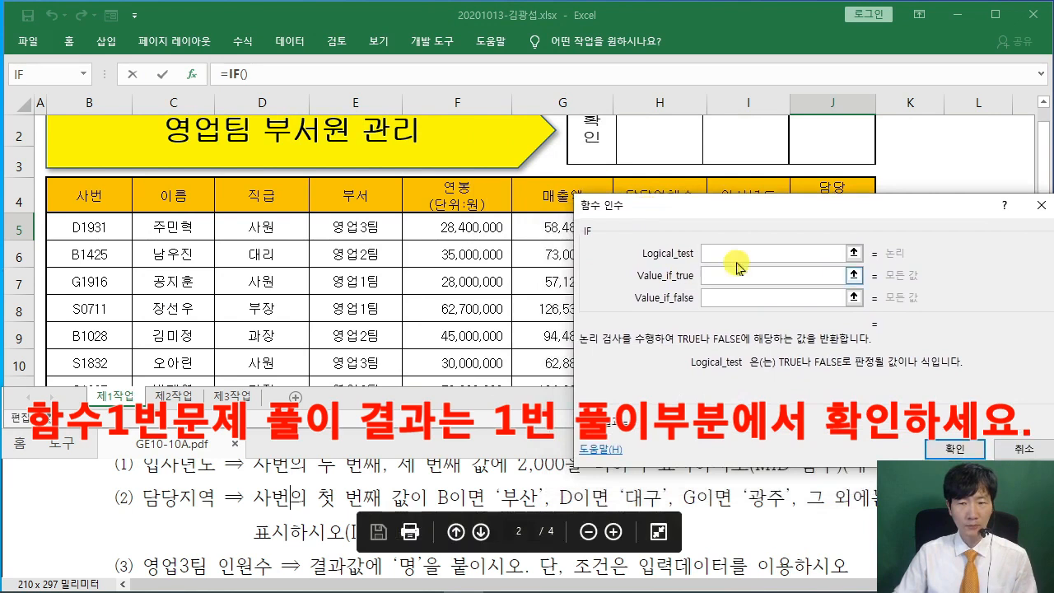
Nest a LEFT function in the IF logical test and switch to the LEFT arguments
type("LEFT(")
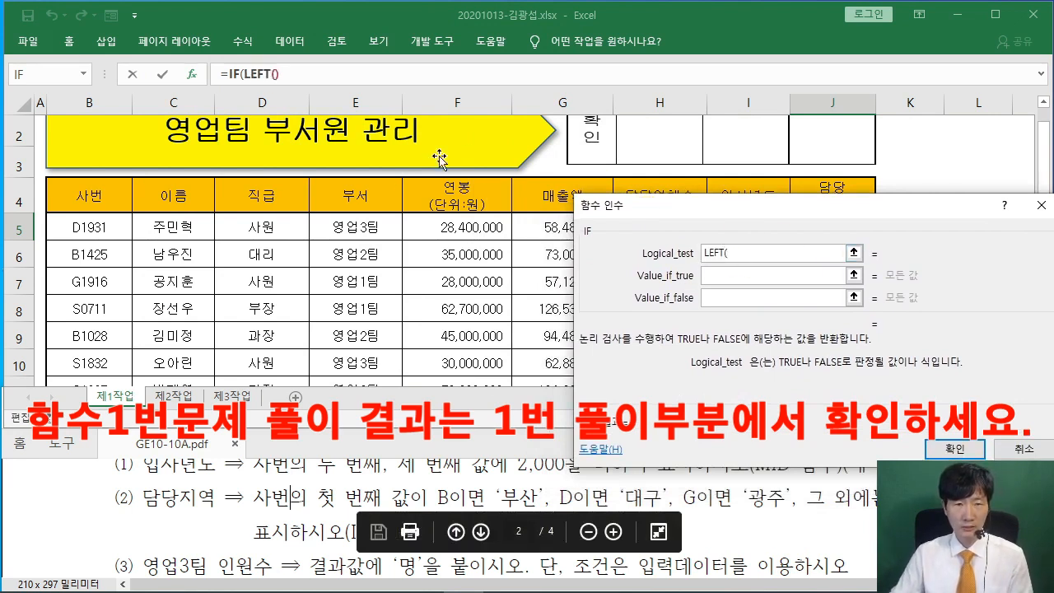
left_click_drag(654, 200, 309, 118)
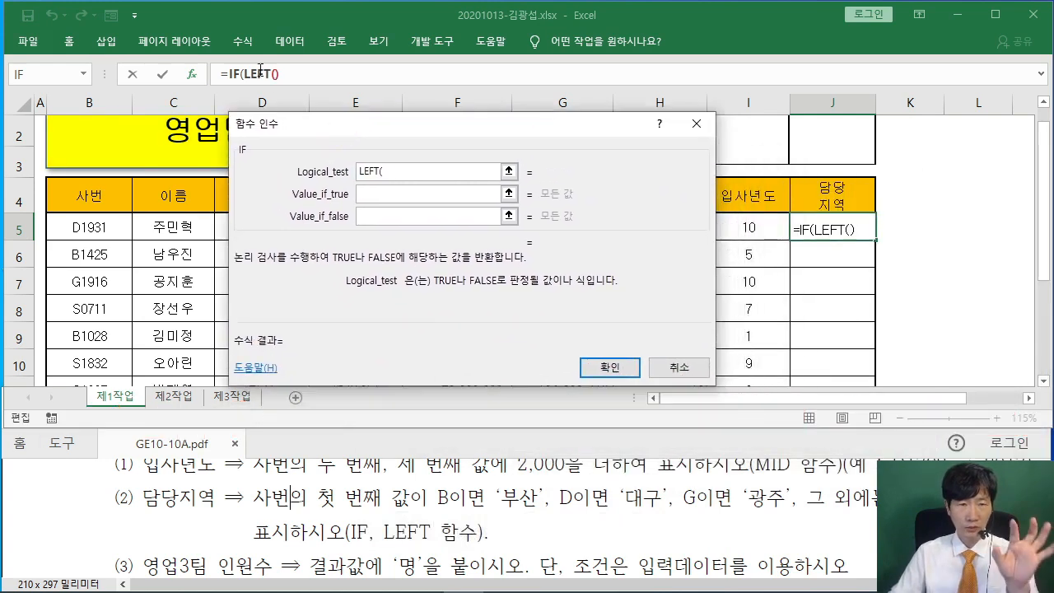
left_click(258, 74)
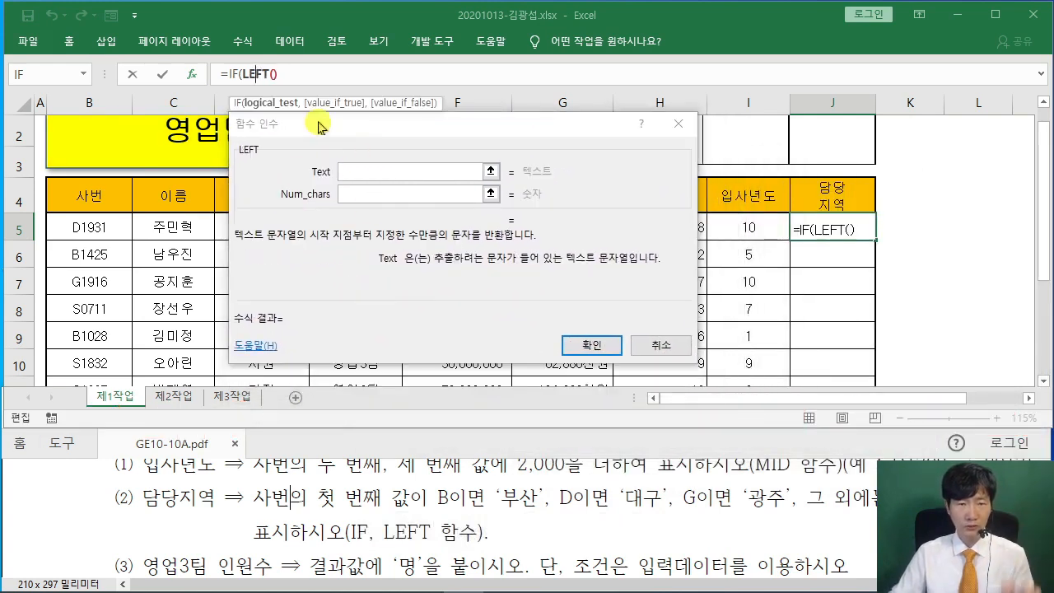
Set the LEFT text argument to B5 and the number of characters to 1
left_click(368, 173)
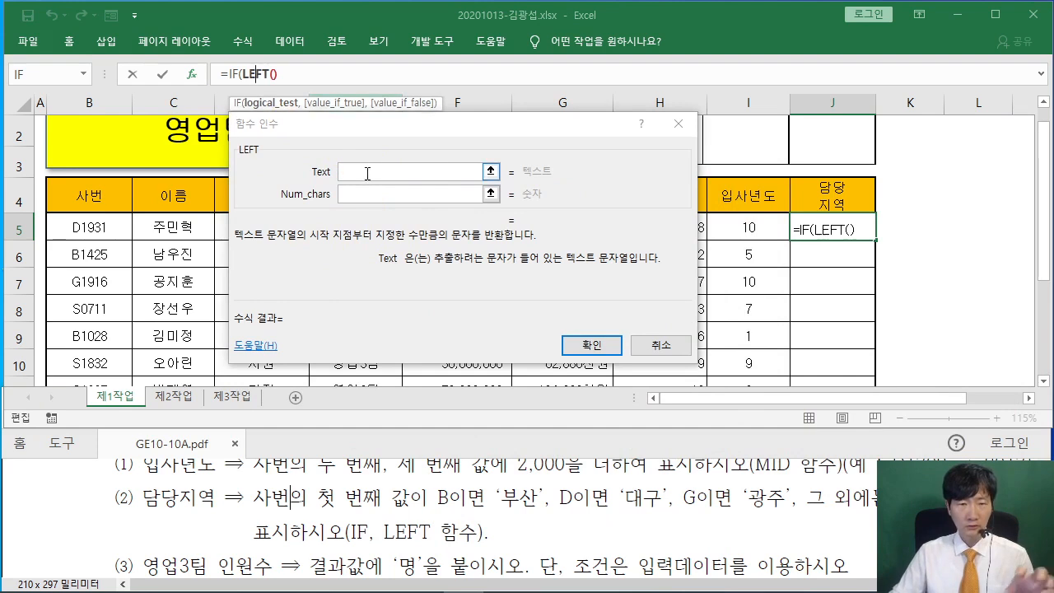
left_click_drag(366, 141, 538, 277)
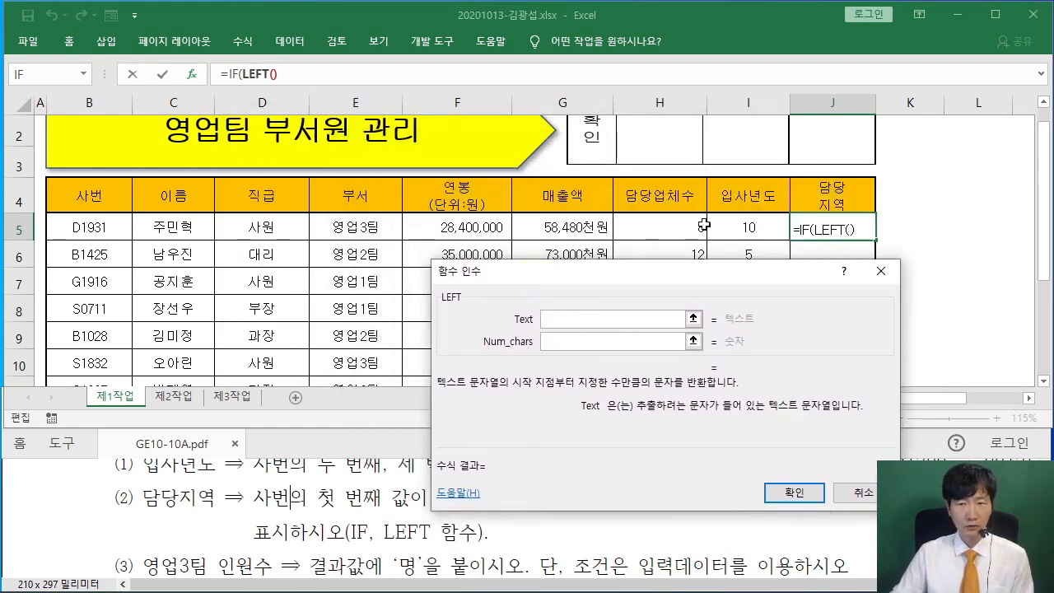
left_click(89, 227)
left_click(568, 344)
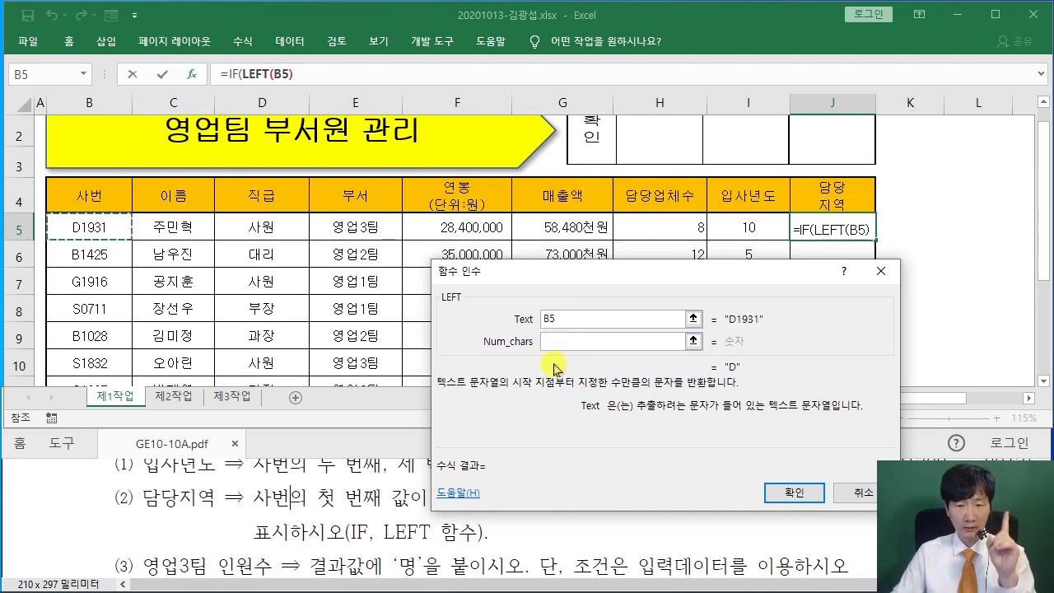
left_click(564, 343)
type("1")
left_click_drag(564, 272, 351, 101)
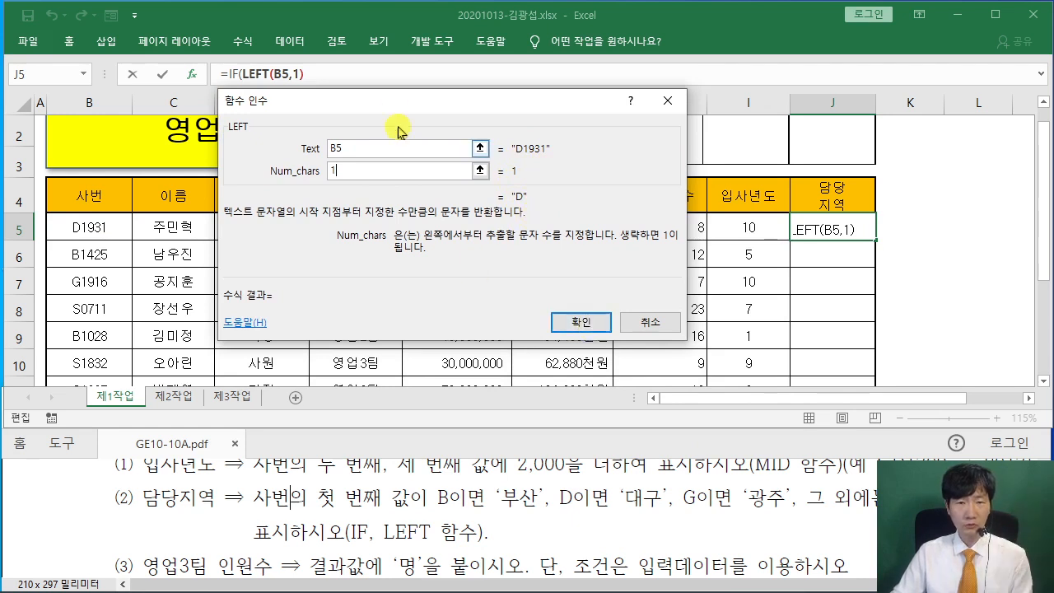
left_click_drag(392, 109, 365, 130)
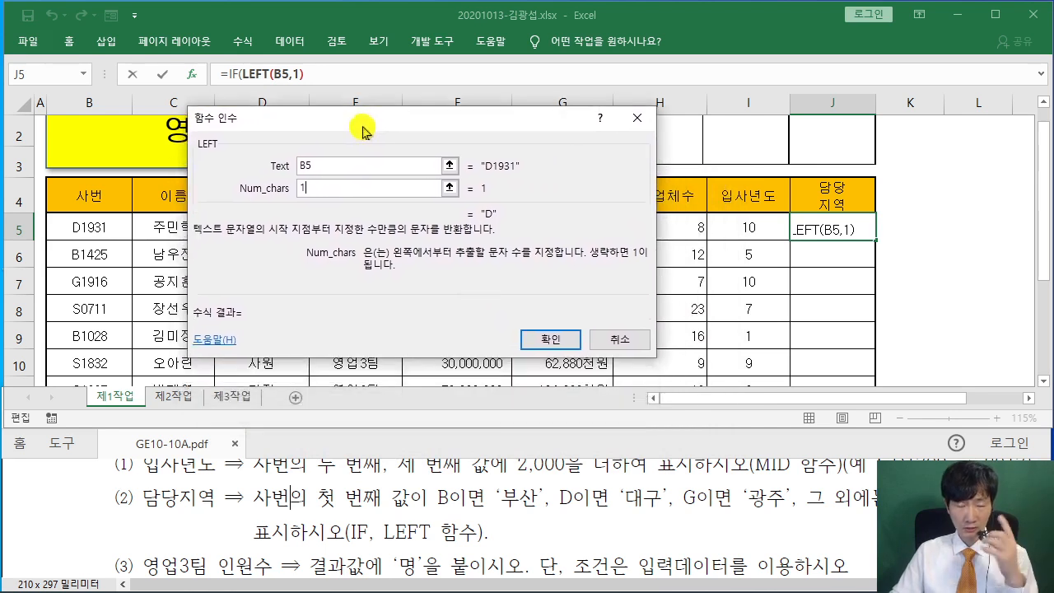
Return to the IF arguments and complete the logical test as LEFT(B5,1)="B"
left_click(234, 74)
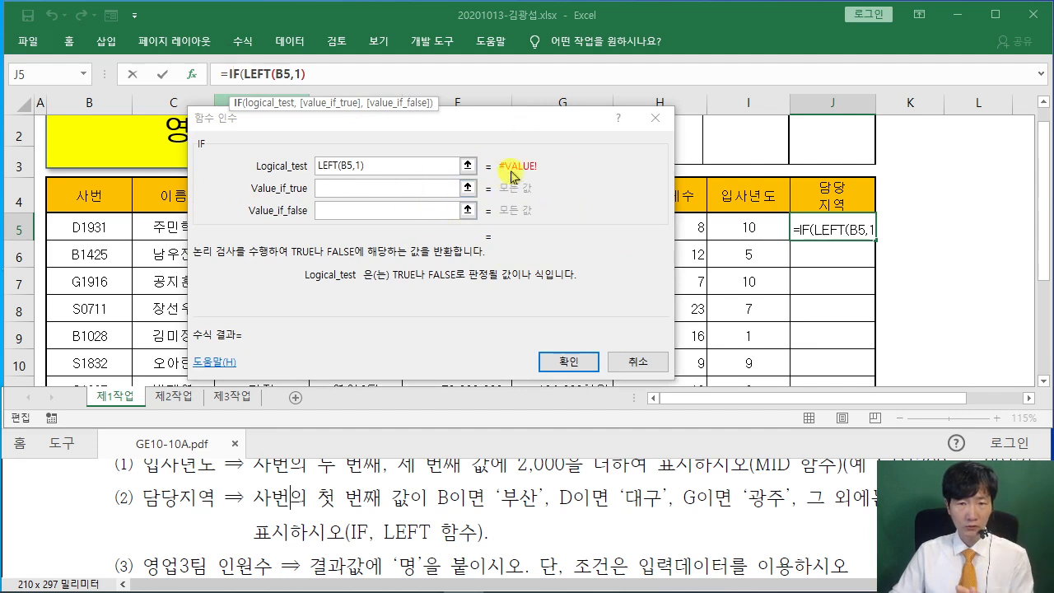
left_click(379, 168)
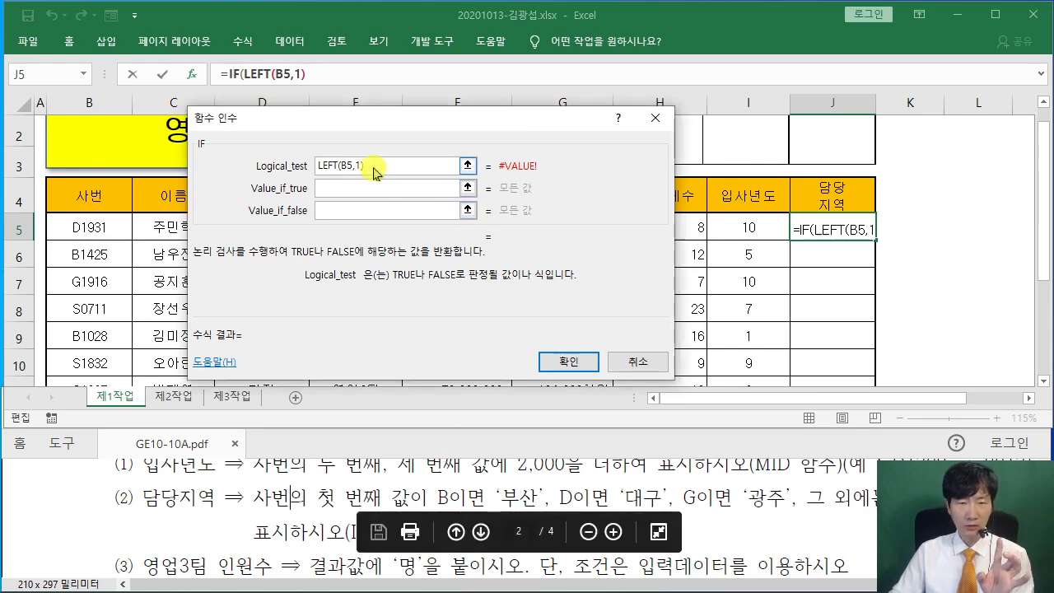
type("=")
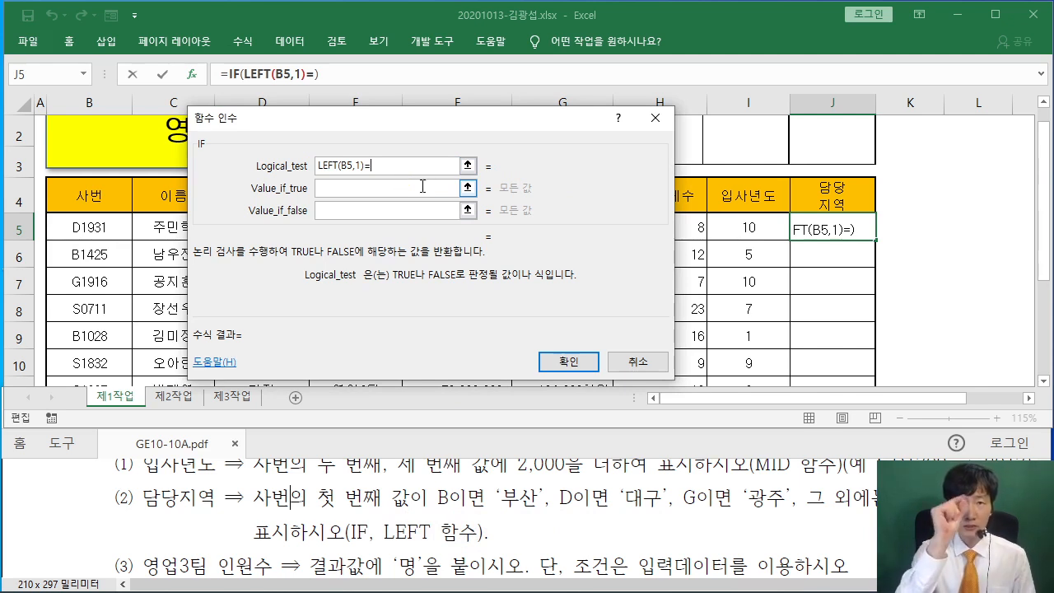
type("\"")
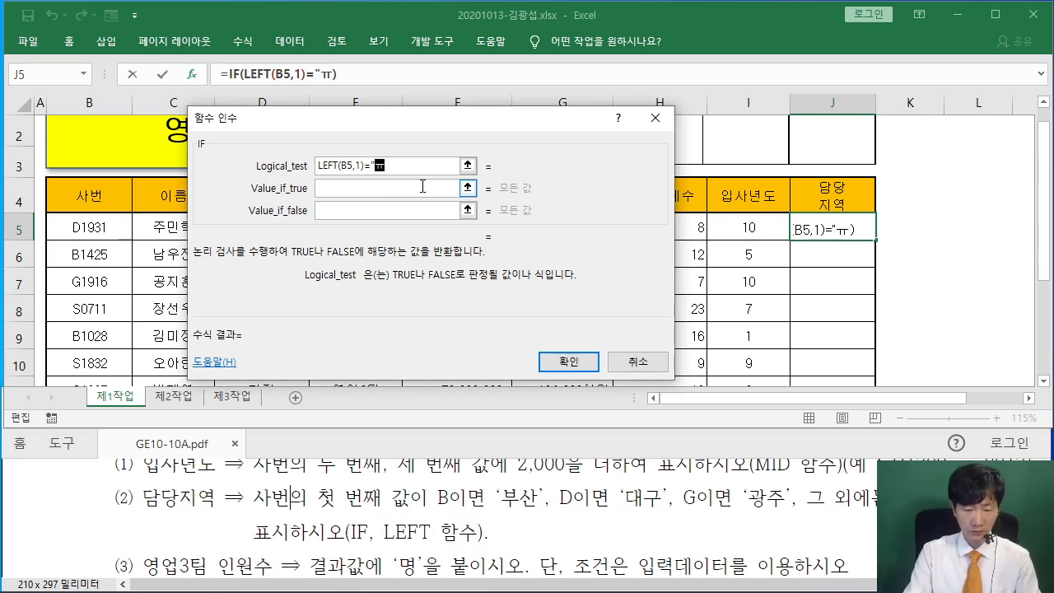
type("b")
key("BackSpace")
type("B")
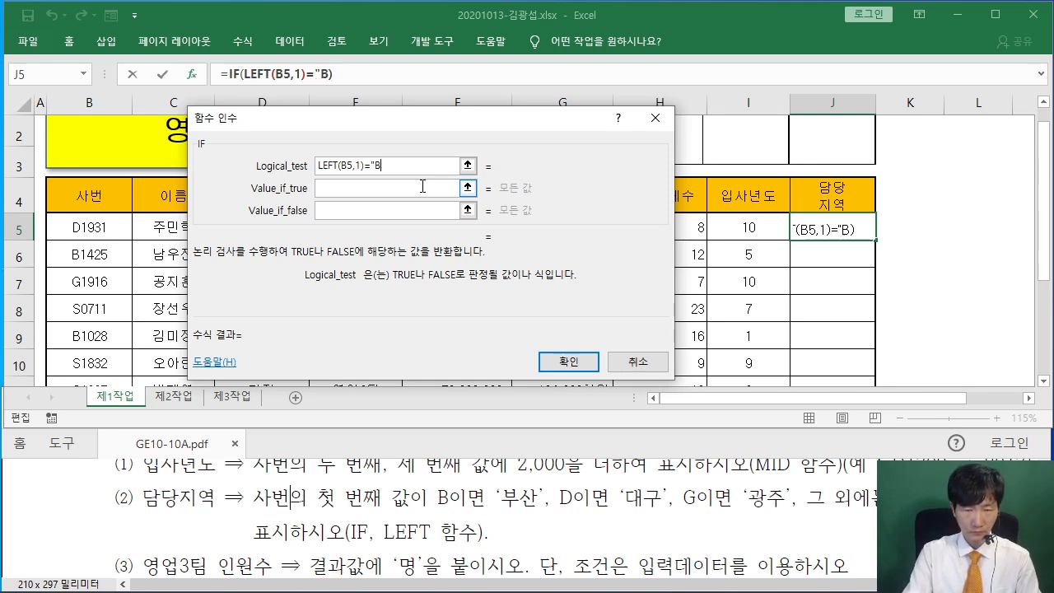
type("\"")
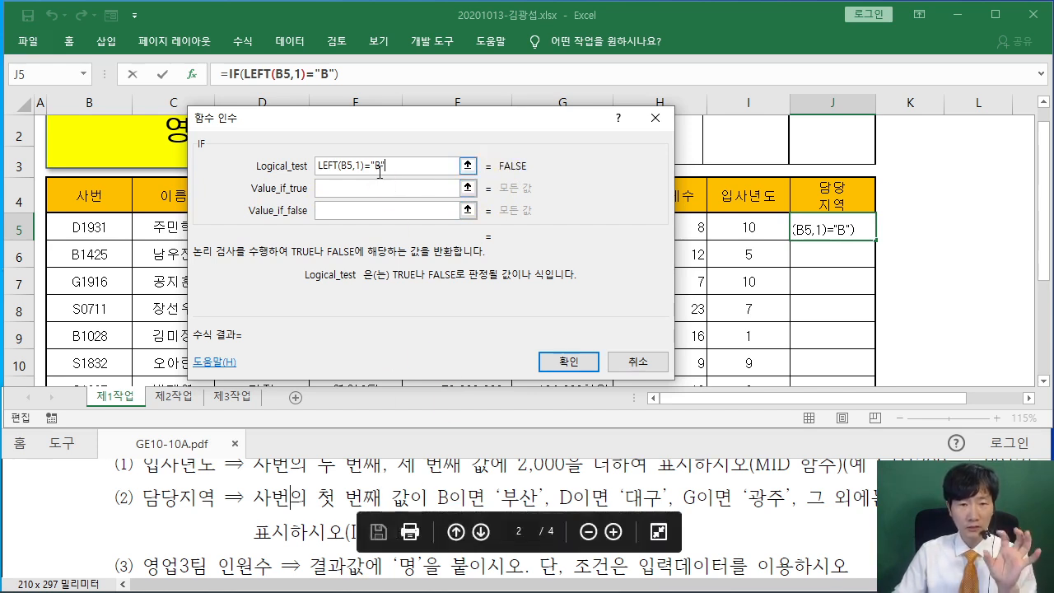
Set the IF value if true to "부산" and move on to the value if false
left_click(365, 191)
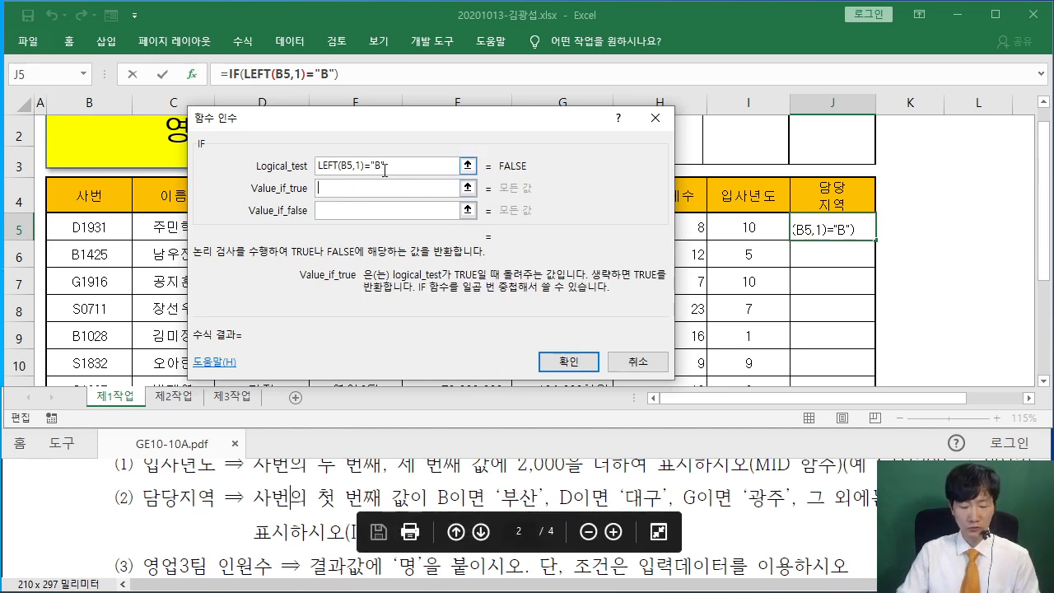
type("\"QN")
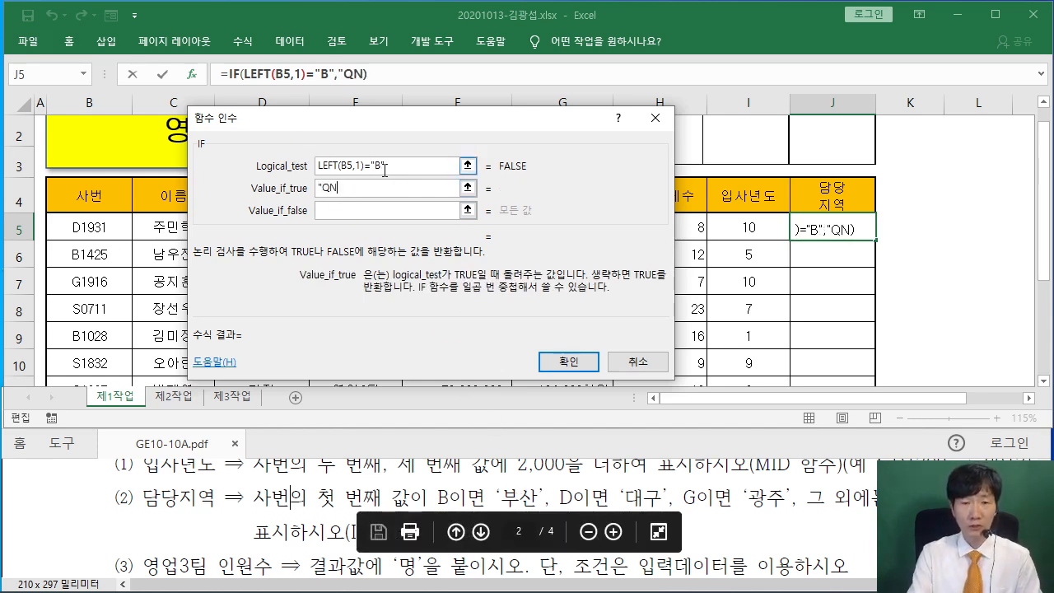
key("BackSpace")
key("BackSpace")
type("부산\"")
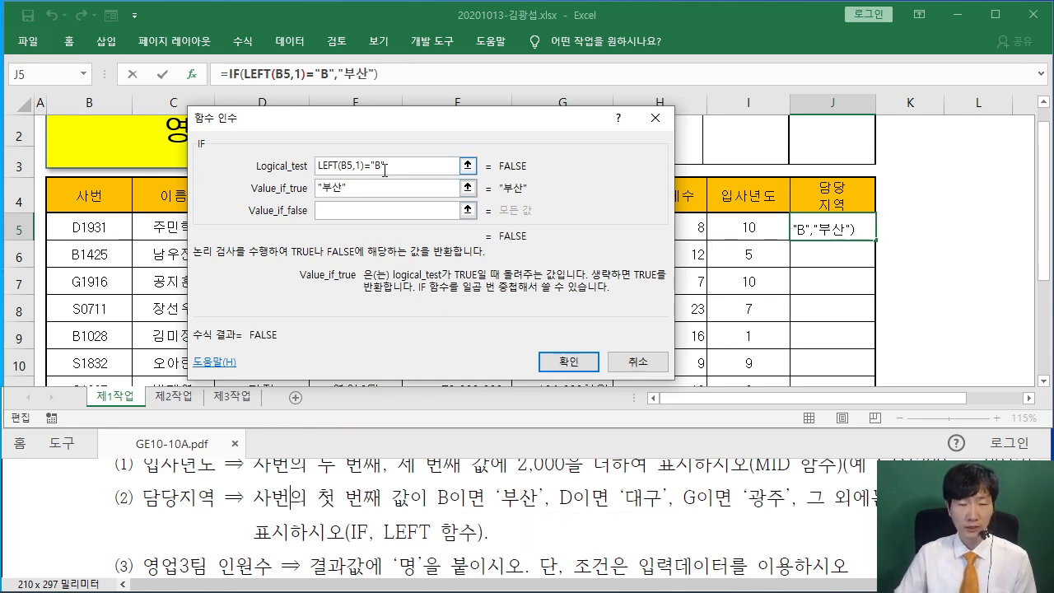
left_click(348, 213)
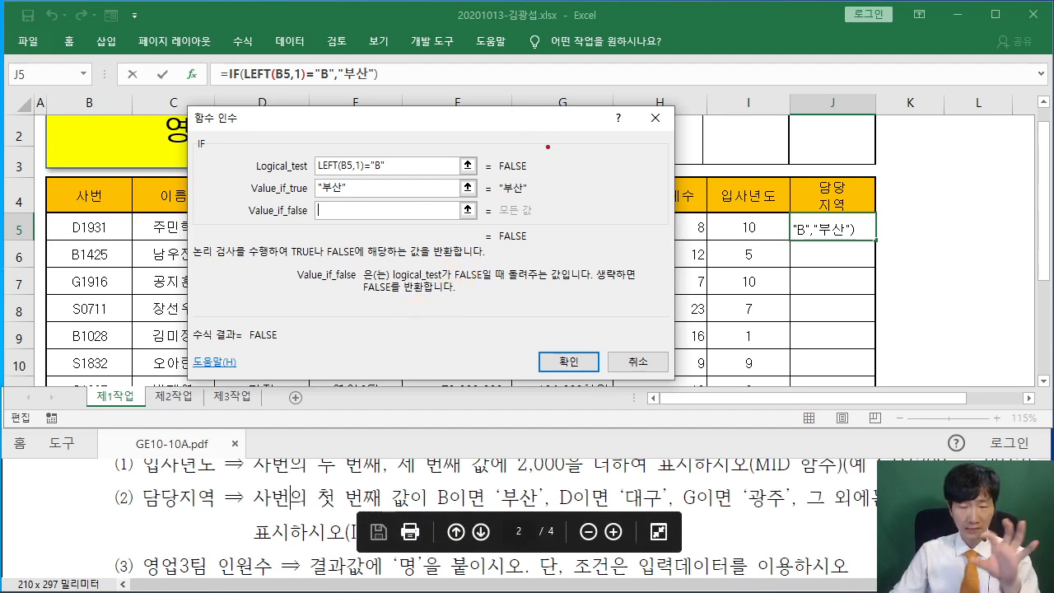
left_click_drag(569, 197, 589, 207)
mouse_move(514, 140)
left_mouse_down()
mouse_move(521, 169)
mouse_move(541, 182)
left_mouse_up()
left_click_drag(543, 168, 553, 169)
left_click_drag(674, 135, 674, 193)
left_click_drag(495, 211, 671, 209)
left_click_drag(725, 160, 758, 172)
mouse_move(779, 129)
left_mouse_down()
mouse_move(817, 126)
mouse_move(800, 174)
left_mouse_up()
mouse_move(822, 112)
left_mouse_down()
mouse_move(866, 107)
mouse_move(834, 171)
left_mouse_up()
left_click_drag(835, 168, 862, 163)
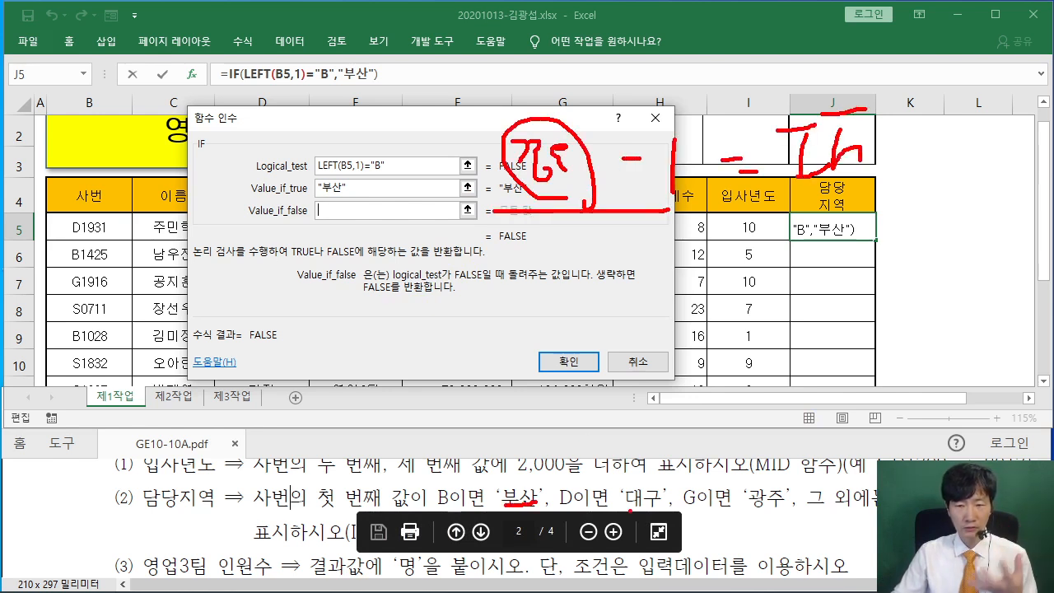
left_click_drag(751, 516, 785, 514)
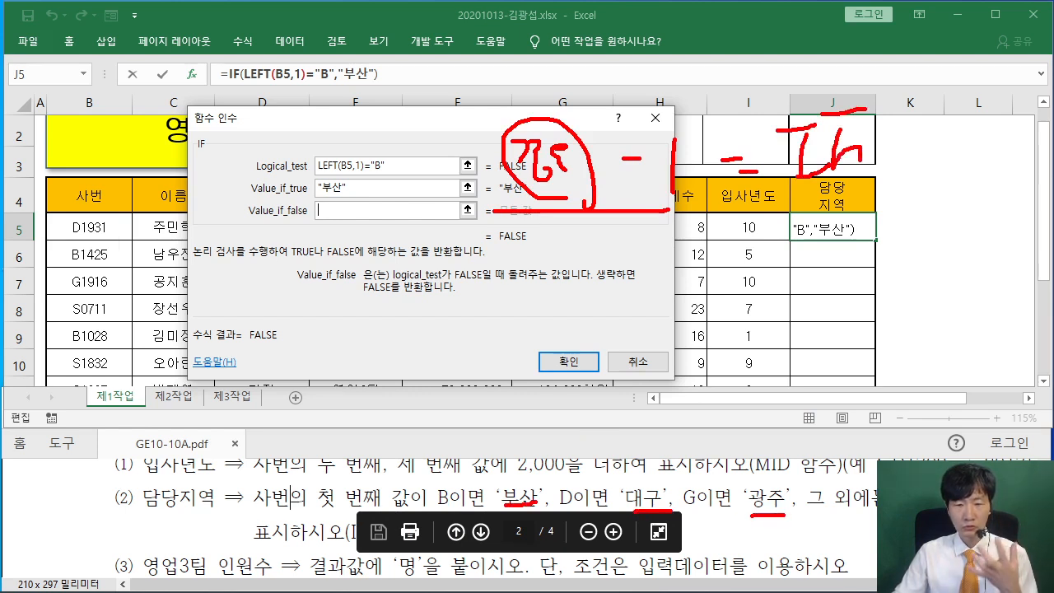
mouse_move(550, 41)
left_mouse_down()
mouse_move(586, 89)
mouse_move(550, 104)
left_mouse_up()
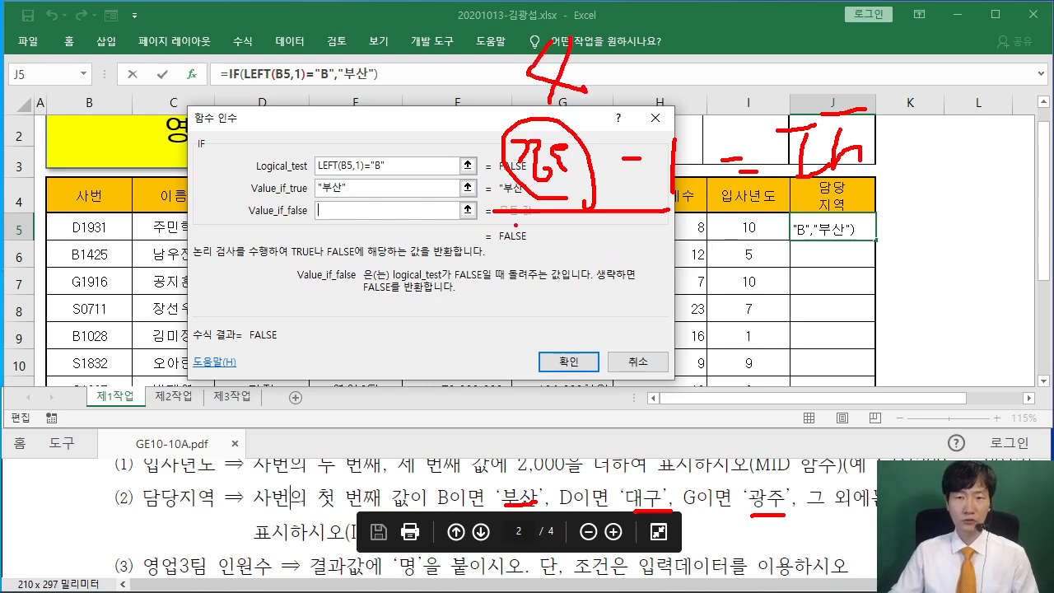
key("Escape")
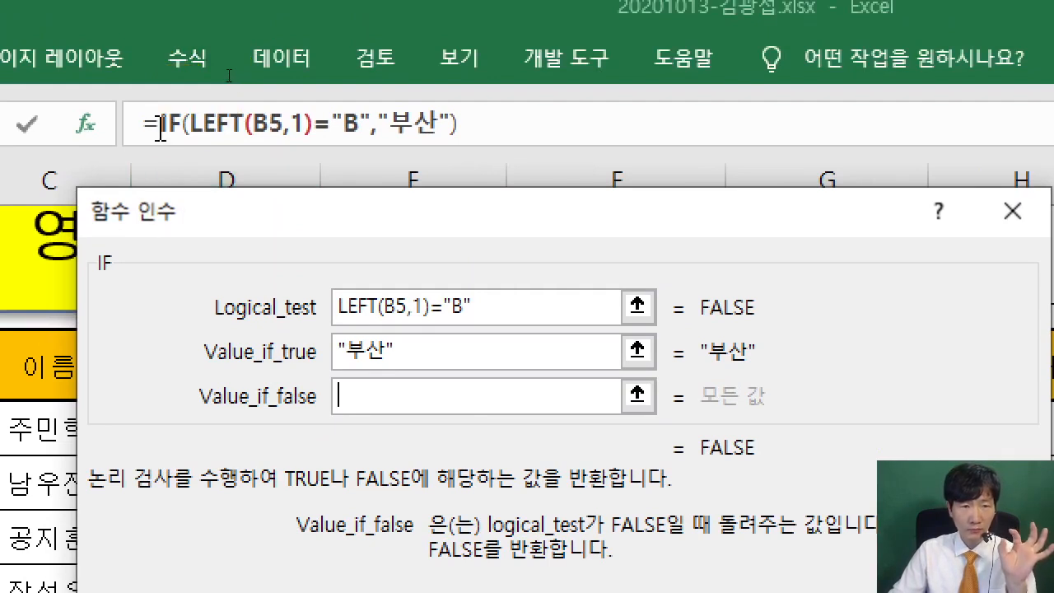
Copy the IF expression without its equals sign and paste it as the value if false
left_click_drag(160, 125, 566, 130)
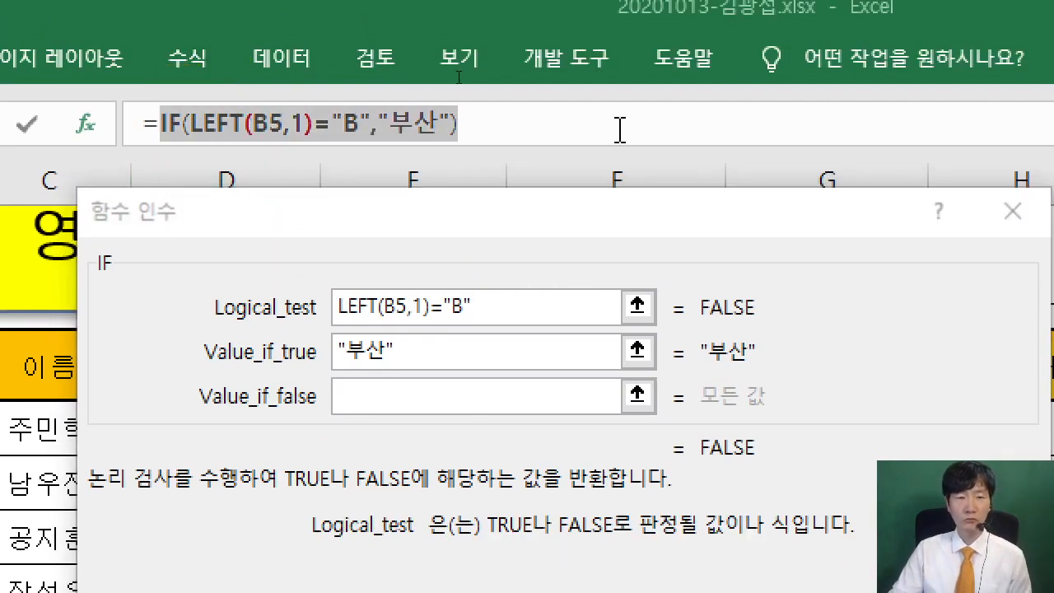
right_click(390, 111)
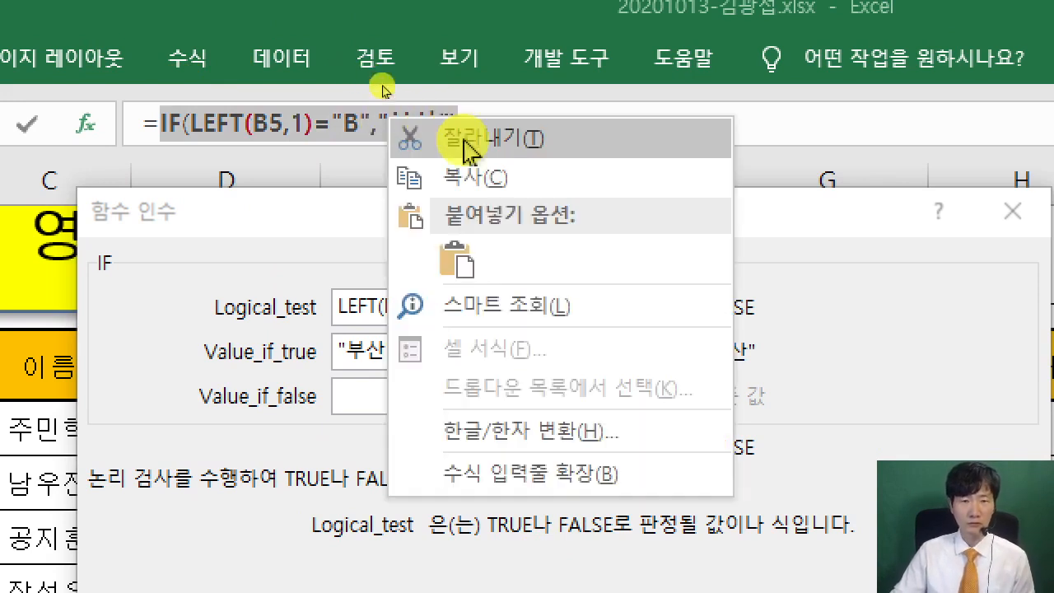
left_click(486, 180)
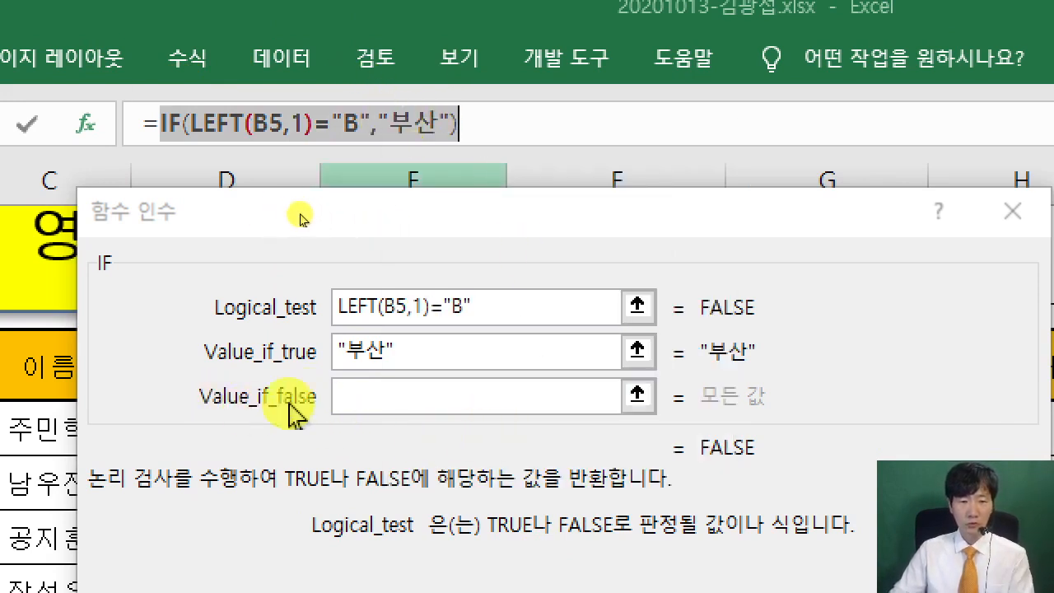
left_click(367, 391)
right_click(367, 394)
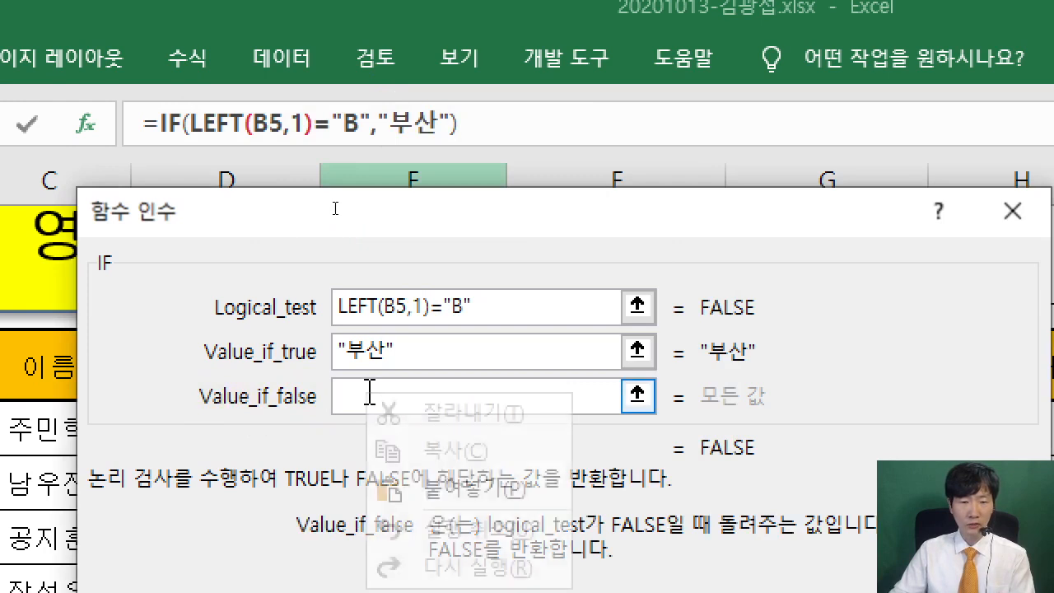
left_click(469, 496)
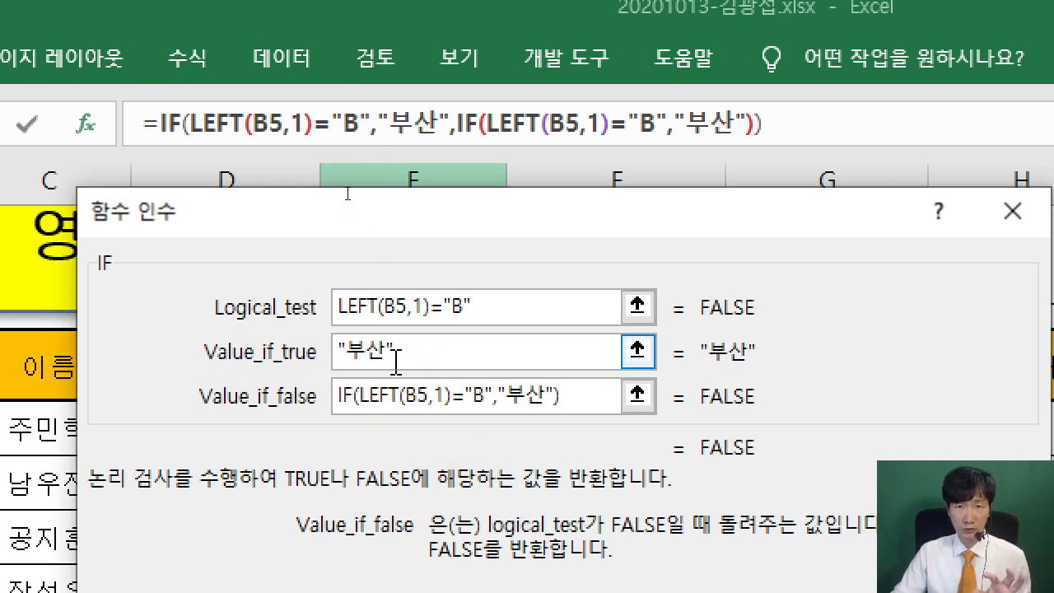
Change the letter tested in the pasted IF to "D"
left_click(405, 393)
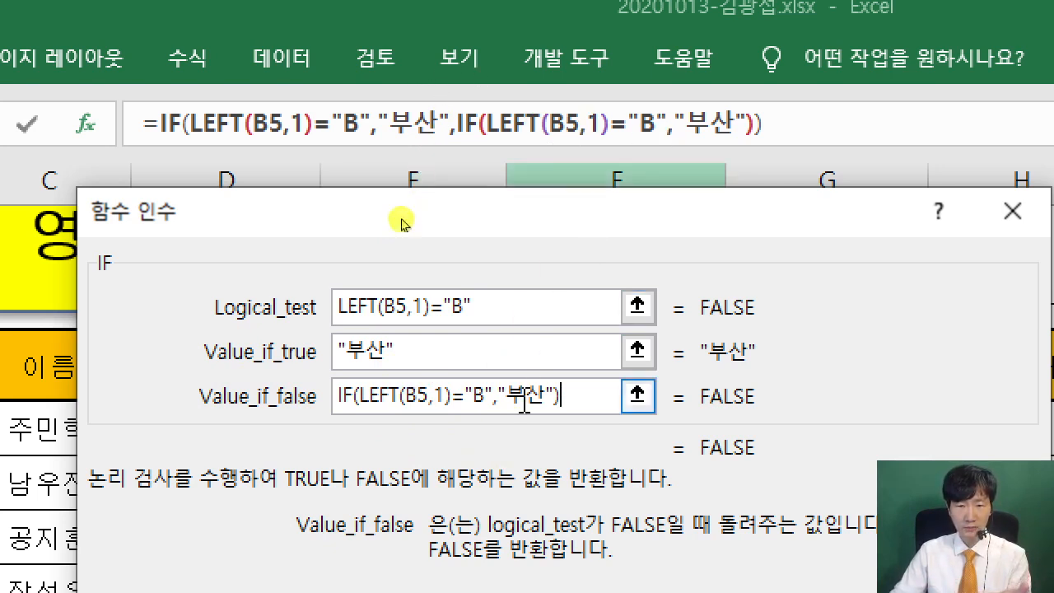
left_click(479, 396)
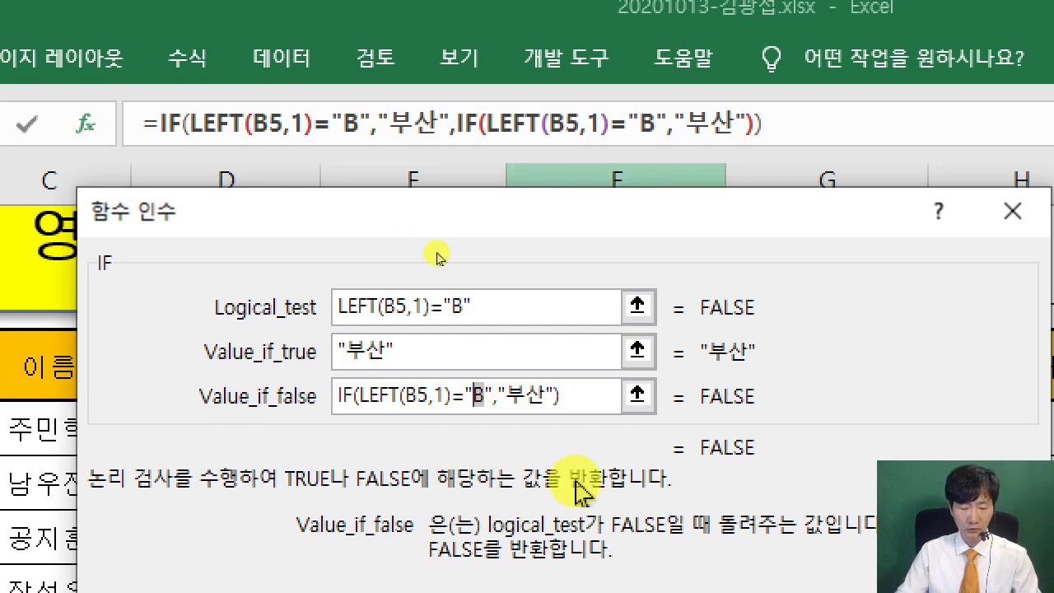
type("S")
key("BackSpace")
type("D")
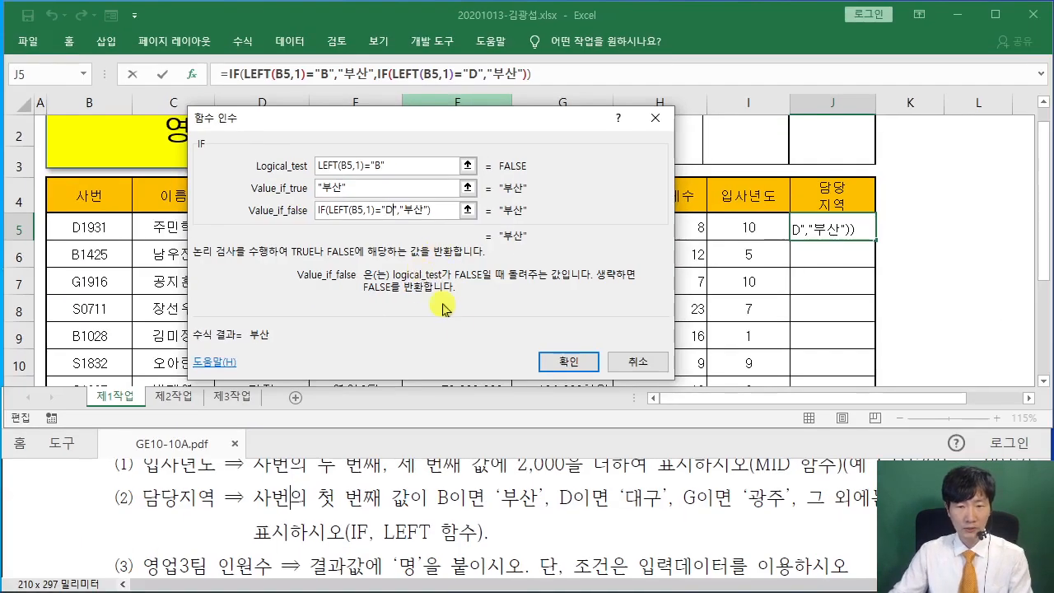
Set the result text of the "D" condition in the nested IF to "대구"
left_click(425, 210)
key("BackSpace")
key("BackSpace")
type("EO")
key("BackSpace")
key("BackSpace")
type("대구")
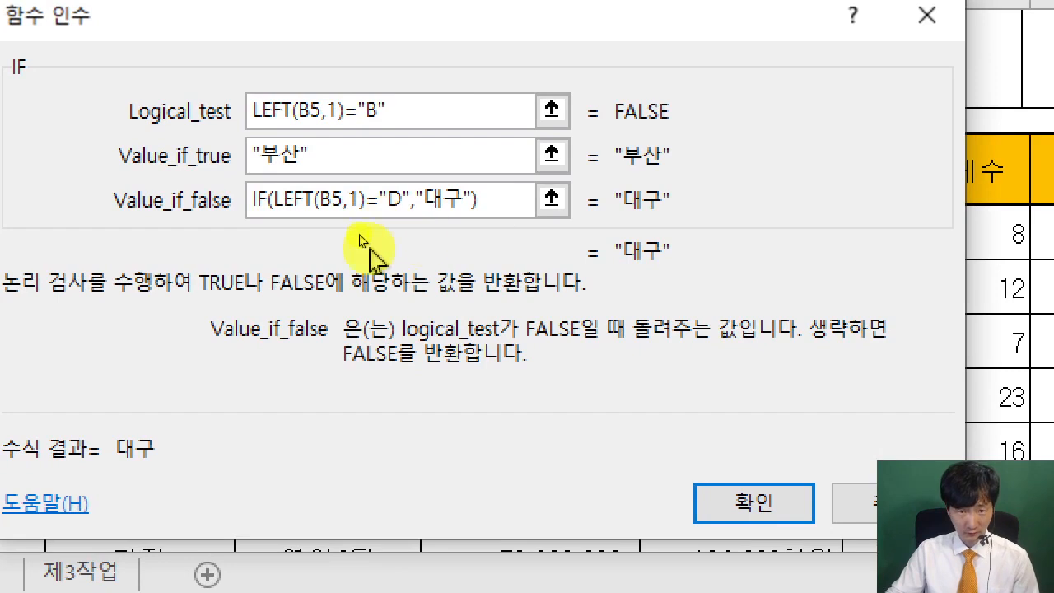
left_click(501, 229)
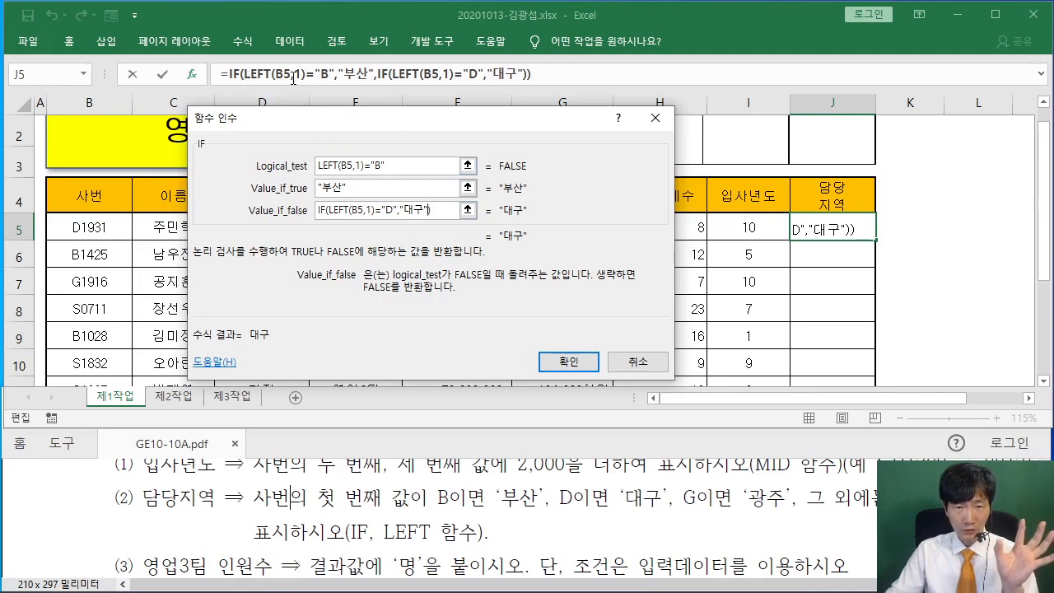
Switch to the nested IF's arguments and paste the copied IF expression as its value if false
left_click(383, 75)
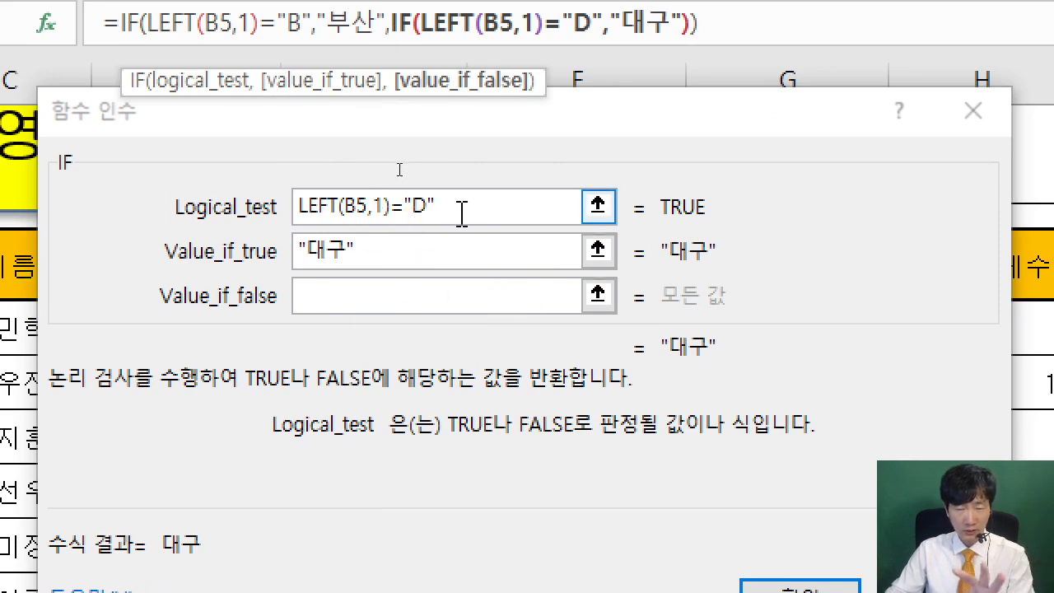
left_click(332, 298)
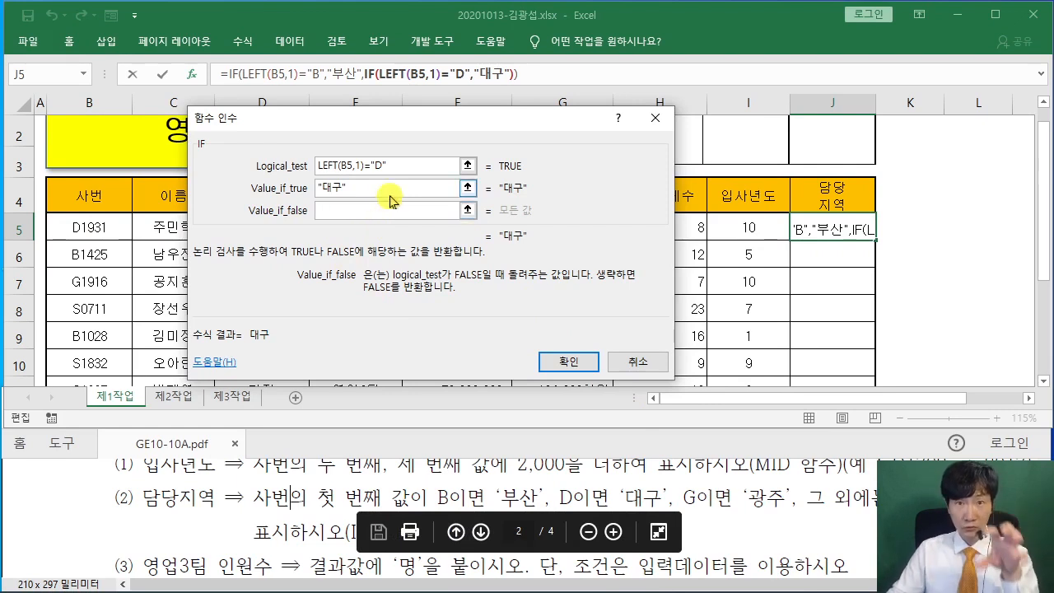
right_click(352, 211)
left_click(403, 260)
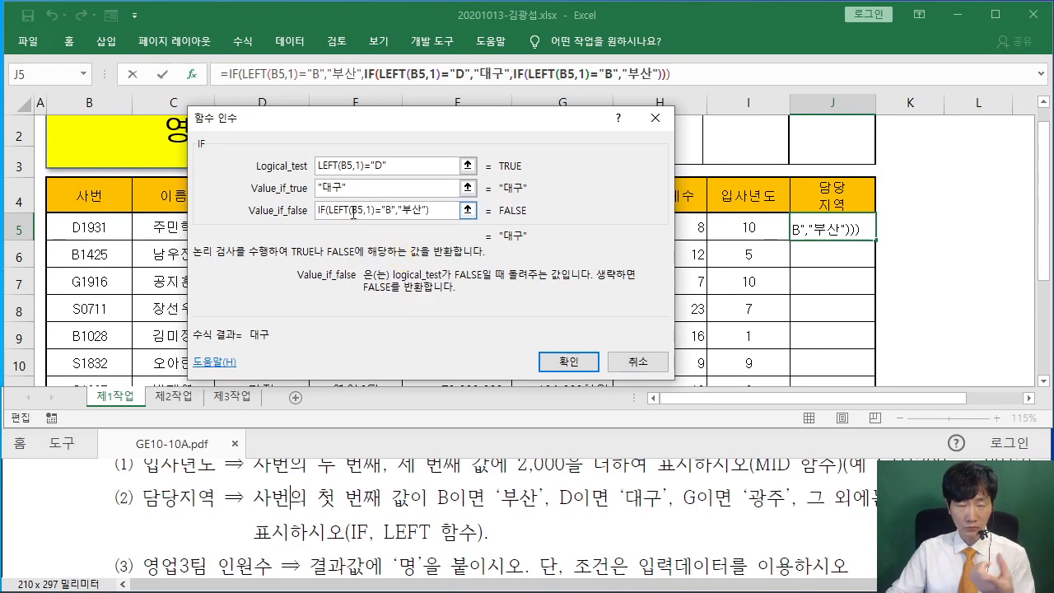
Change the letter tested in the newly pasted third IF to "G"
left_click(393, 211)
key("BackSpace")
type("G")
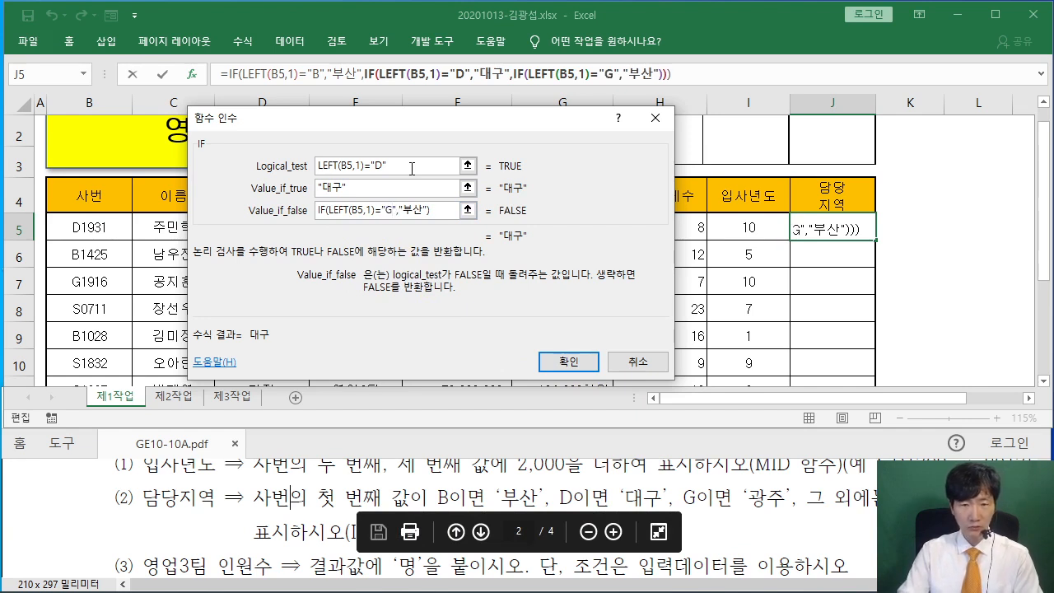
Set the third IF's result text for "G" to "광주"
key("Right")
key("Delete")
key("Delete")
type("RHK")
key("BackSpace")
key("BackSpace")
key("BackSpace")
key("Hangul")
type("광주")
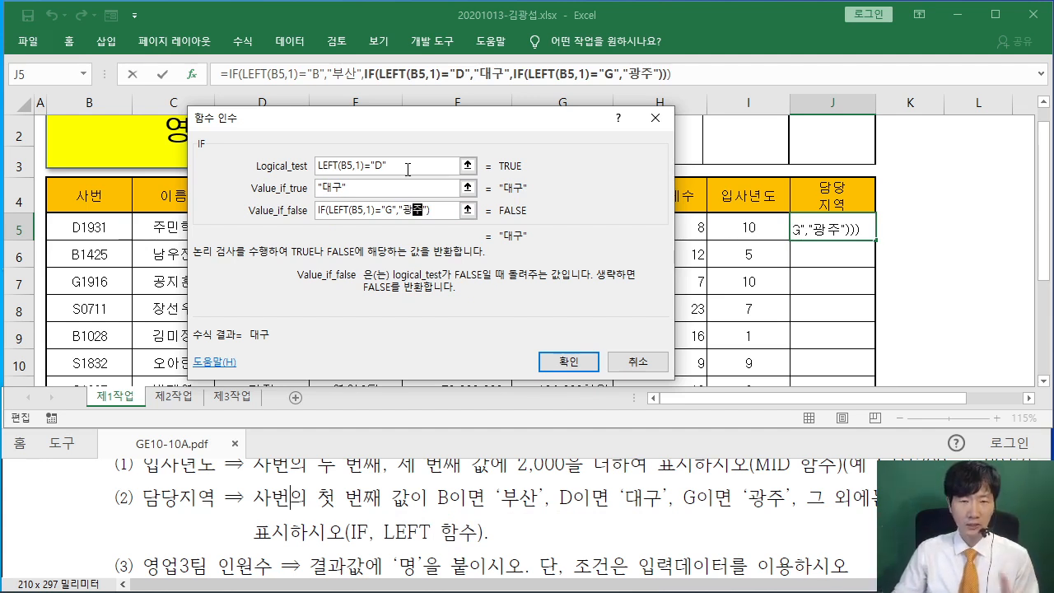
left_click(436, 219)
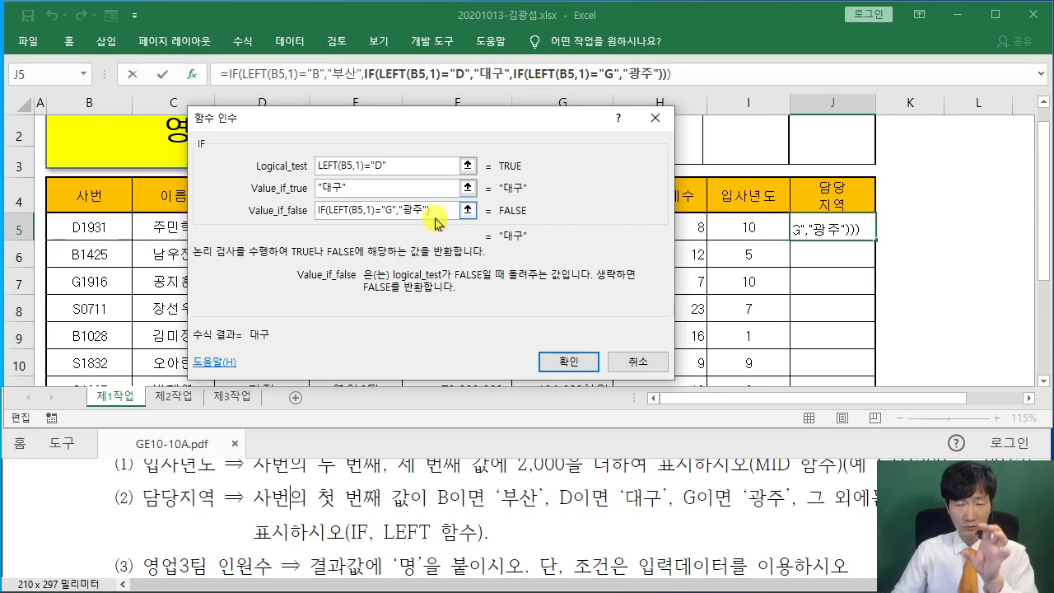
type(")")
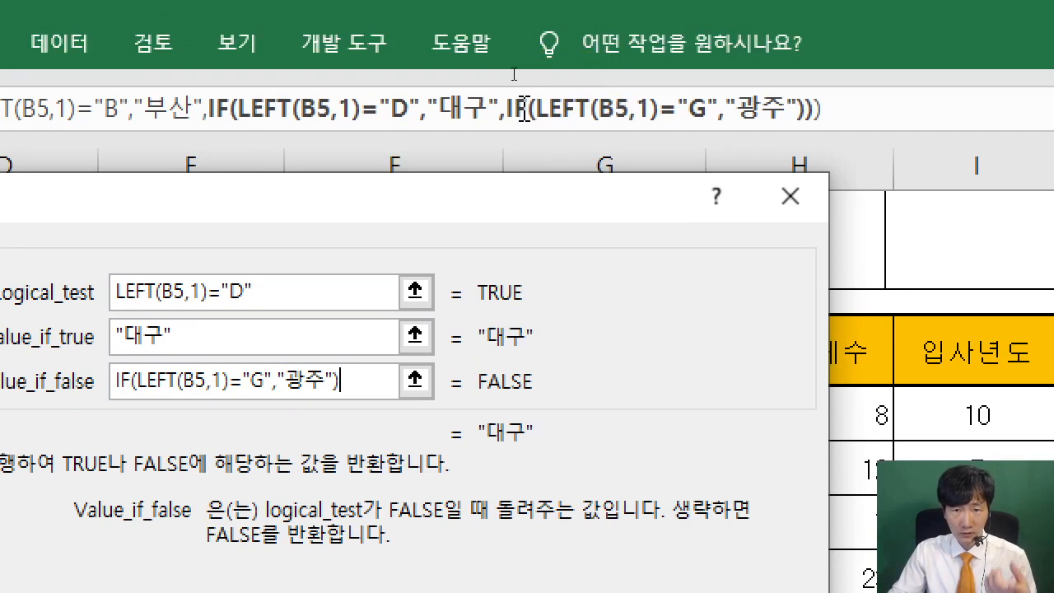
Switch to the innermost IF's arguments, set its value if false to "서울" and finish the formula
left_click(518, 110)
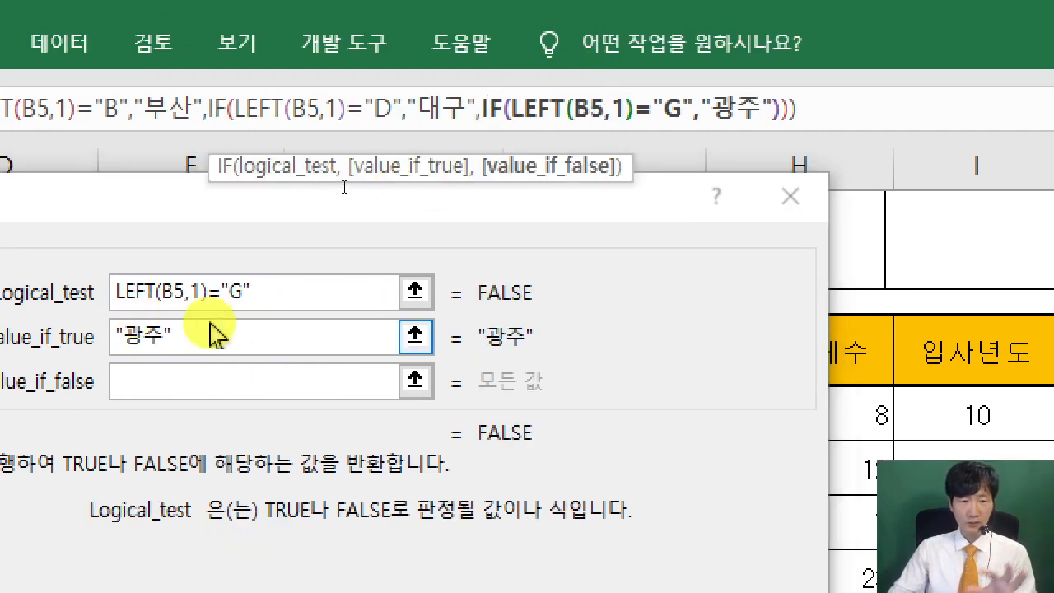
left_click(169, 381)
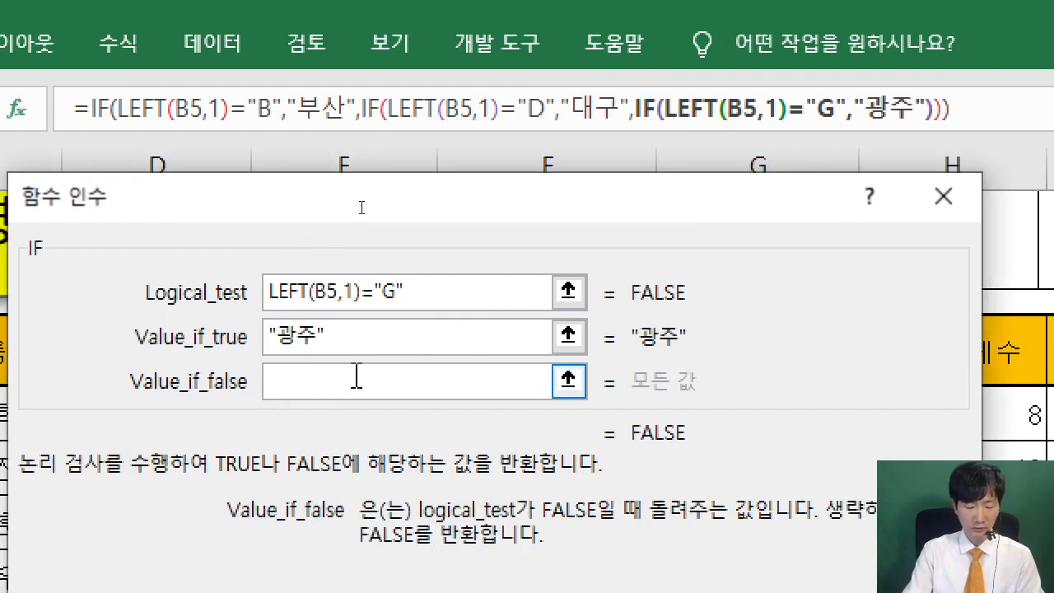
type("\"서울\"")
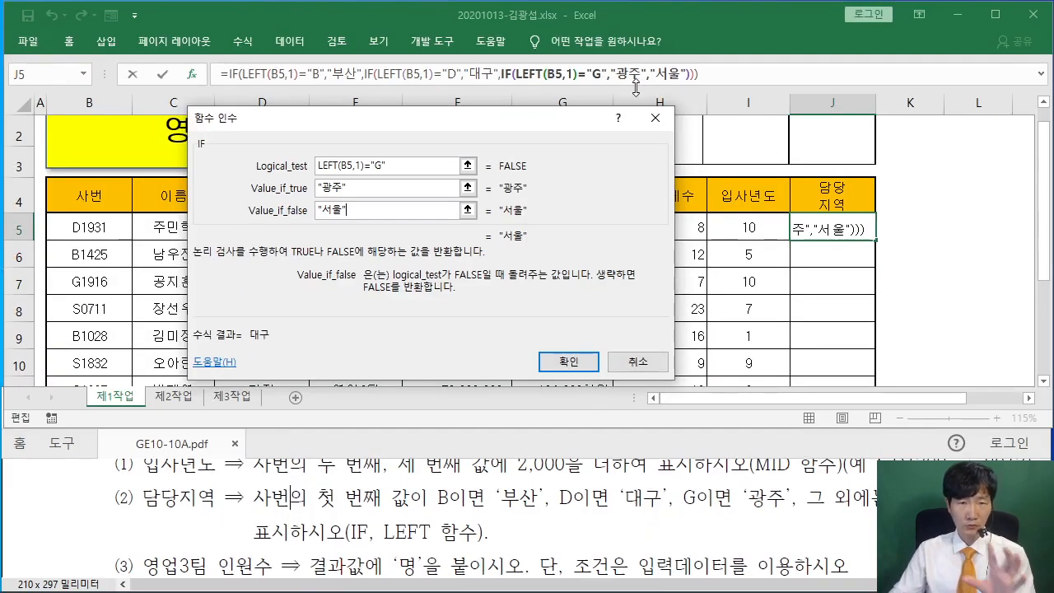
left_click(568, 361)
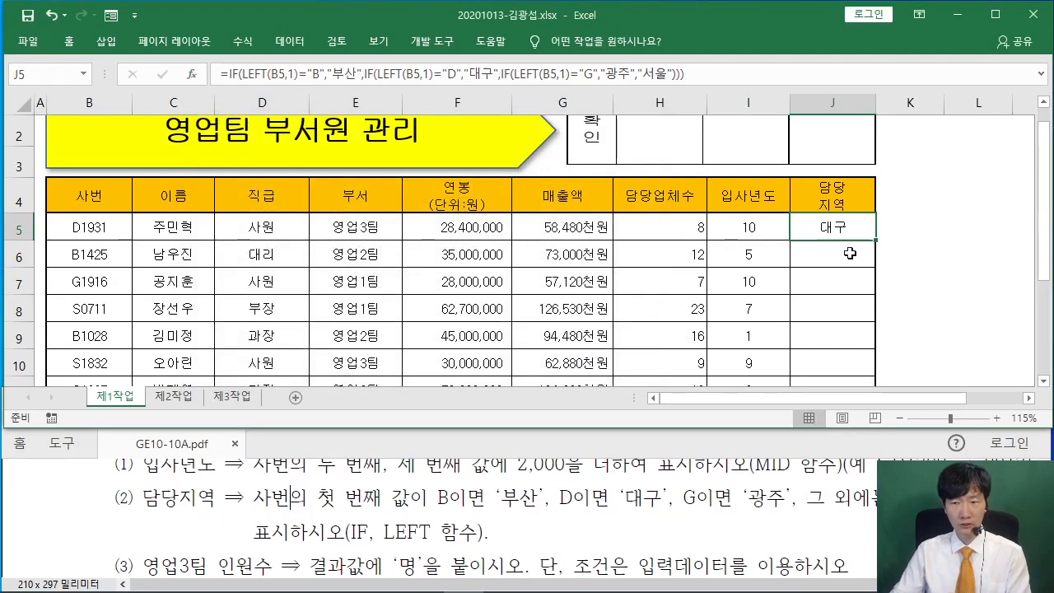
Fill the 담당지역 formula from J5 down to J12 without formatting
left_click_drag(879, 243, 882, 324)
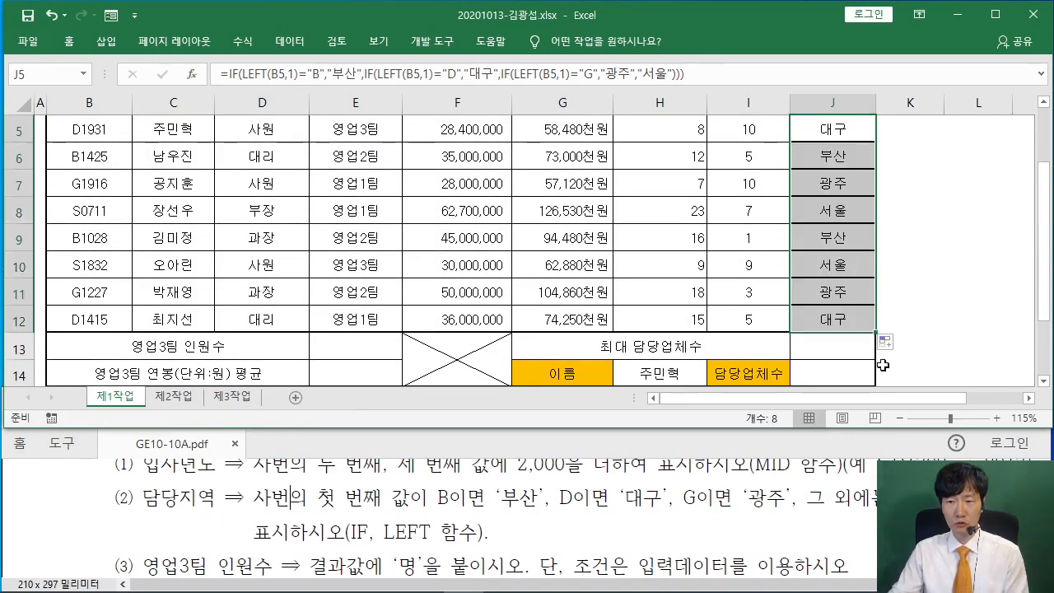
left_click(888, 342)
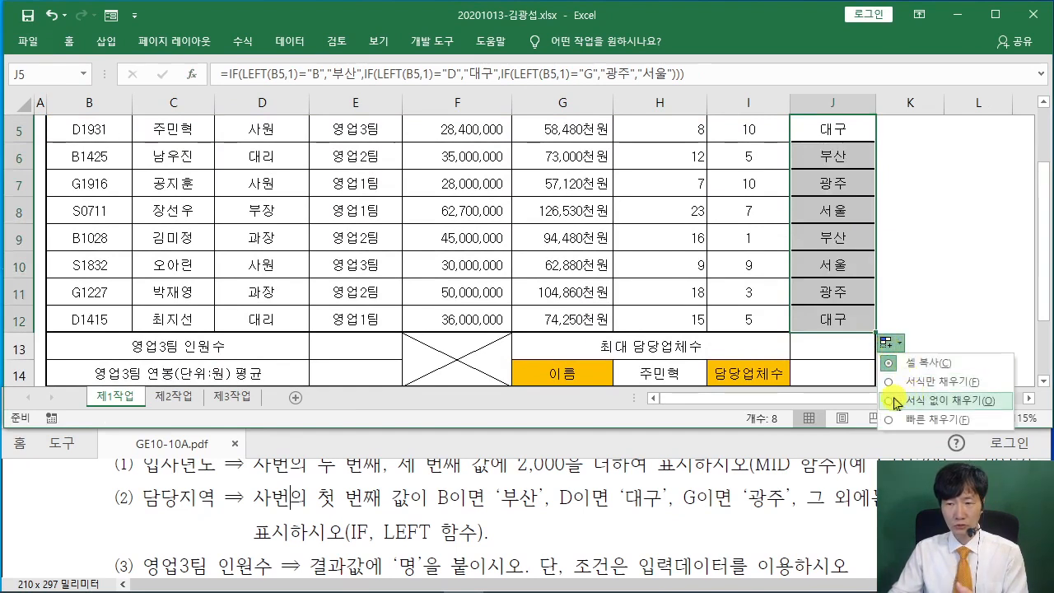
left_click(922, 400)
left_click(906, 319)
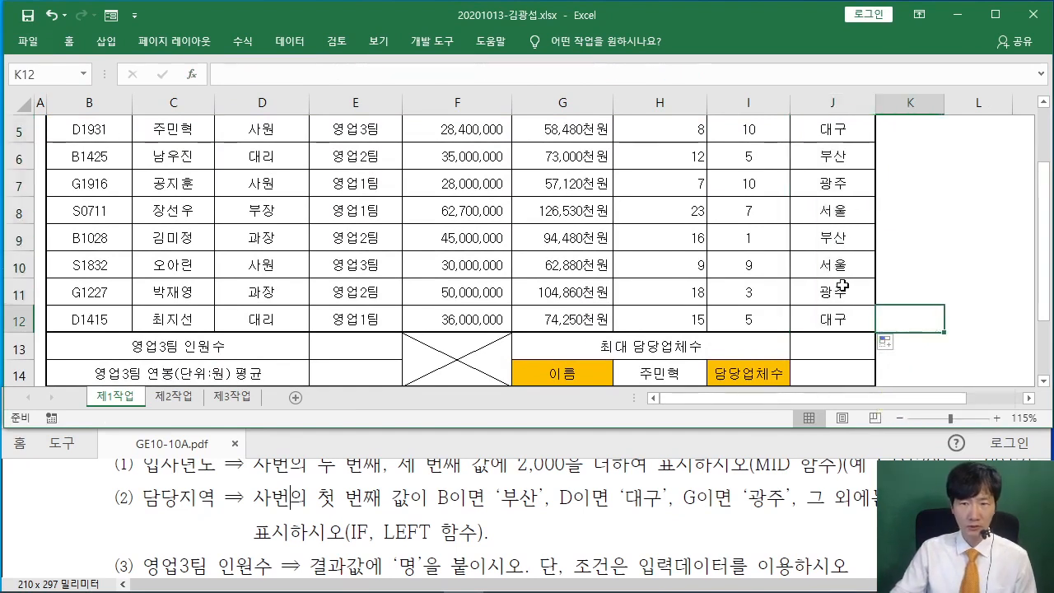
Read task (3) on 영업3팀 인원수 in GE10-10A.pdf and select its result cell E13
left_click(411, 478)
scroll(411, 476, "down", 3)
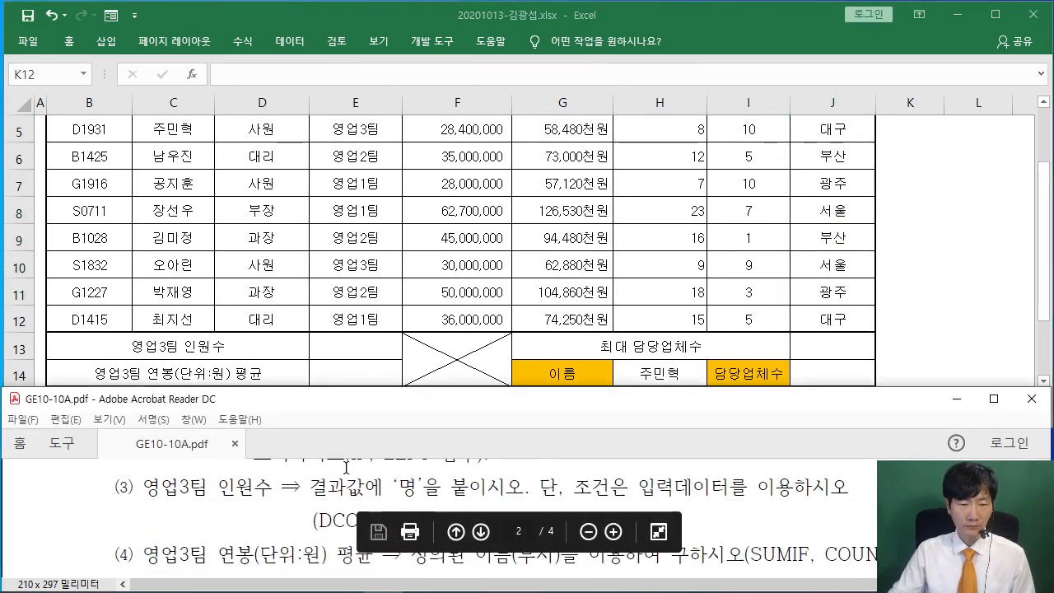
scroll(341, 468, "up", 3)
left_click_drag(145, 498, 279, 524)
left_click(229, 512)
scroll(222, 512, "down", 1)
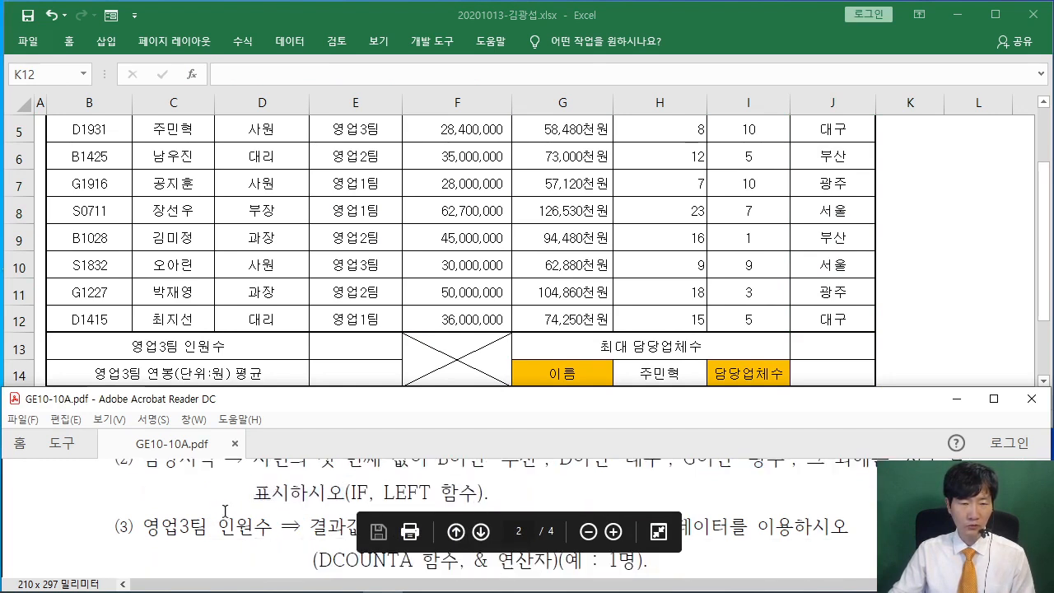
left_click(354, 341)
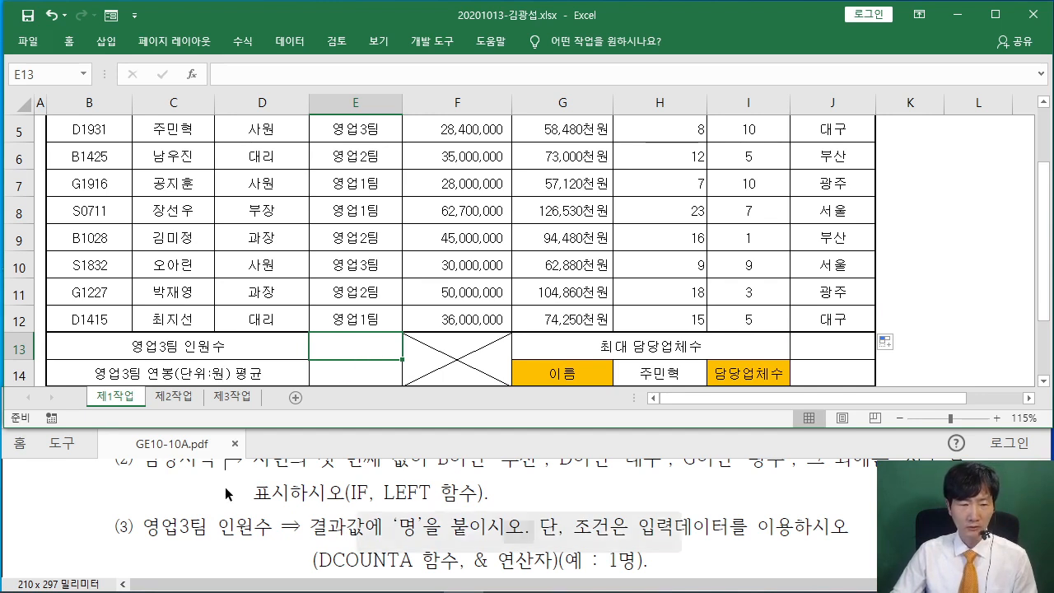
left_click(304, 520)
scroll(304, 513, "down", 1)
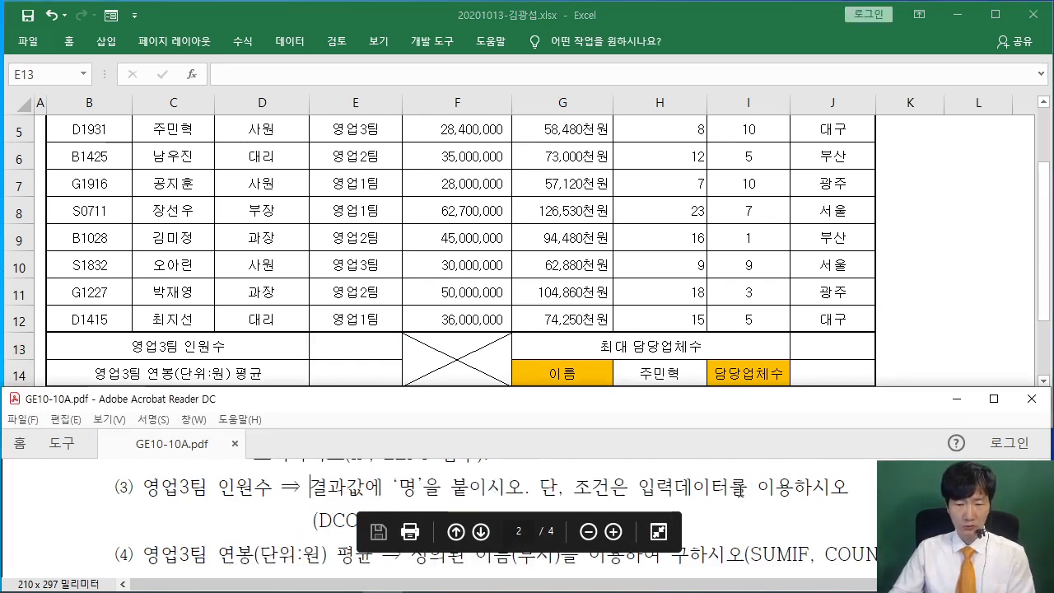
scroll(700, 490, "down", 1)
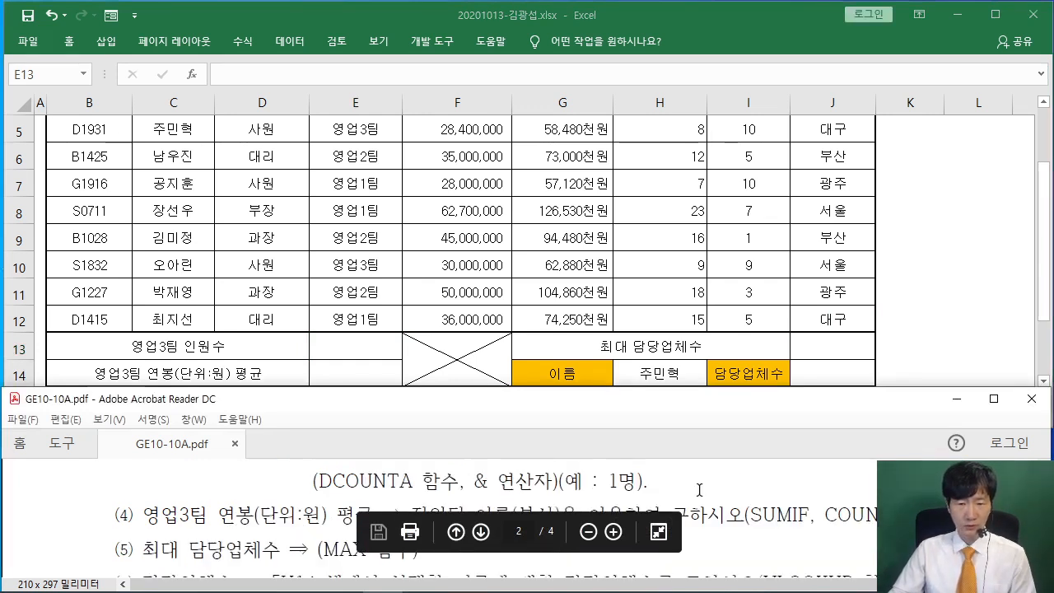
left_click(344, 347)
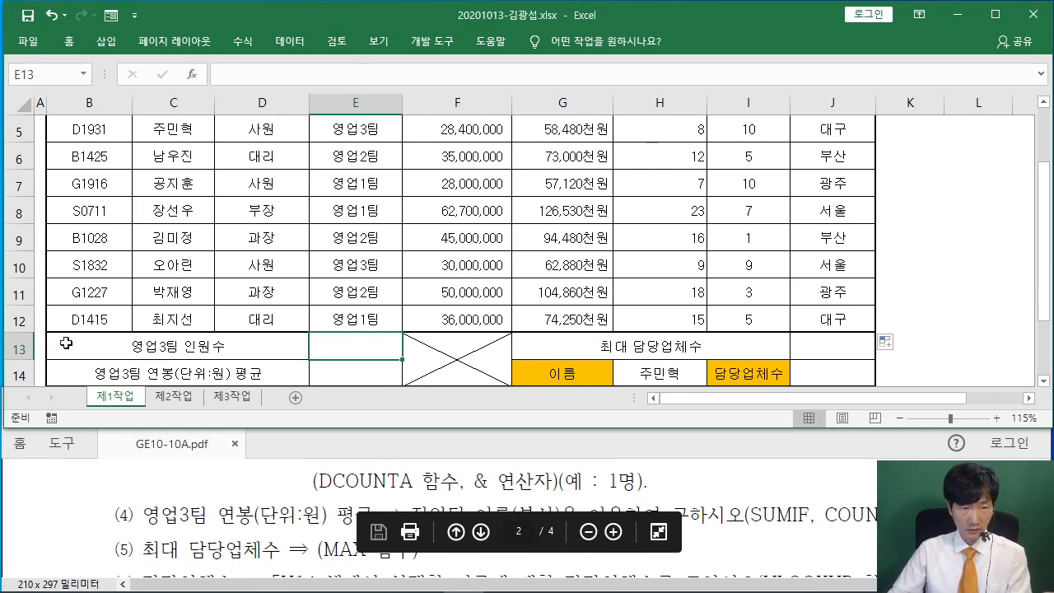
left_click(191, 74)
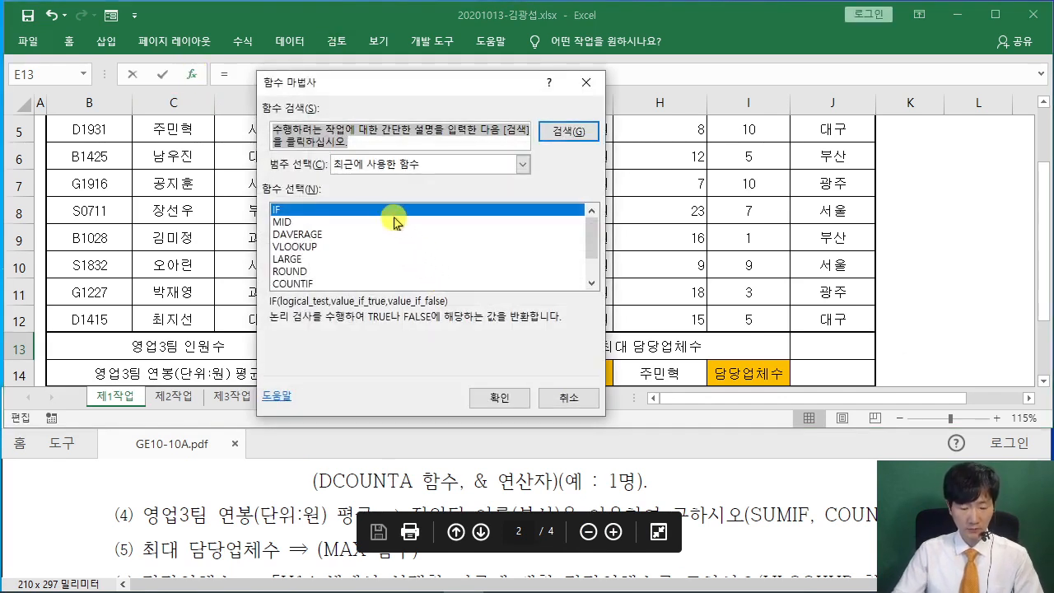
type("DCO")
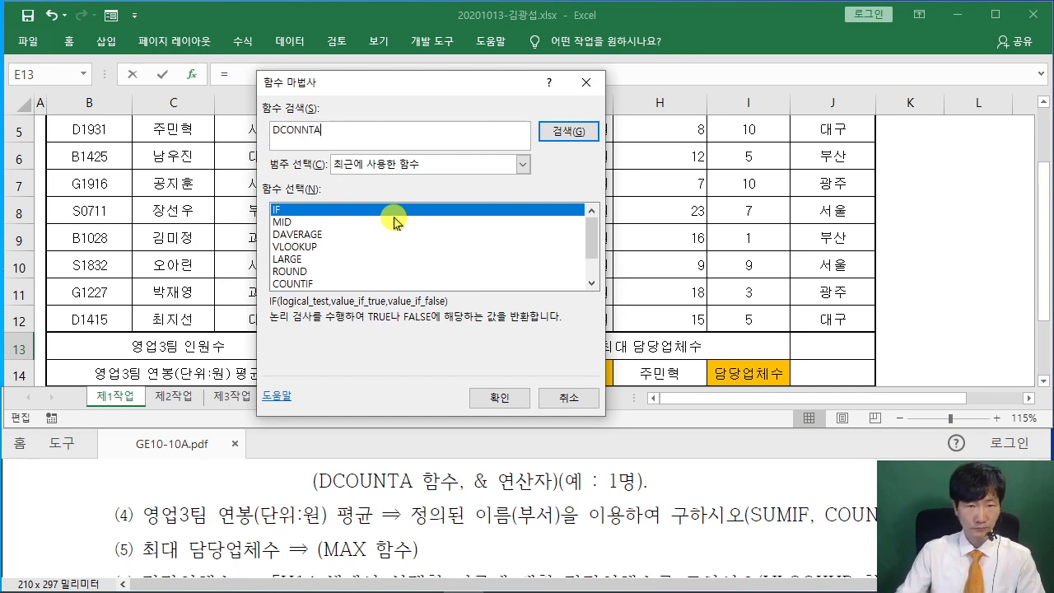
type("N")
key("BackSpace")
type("U")
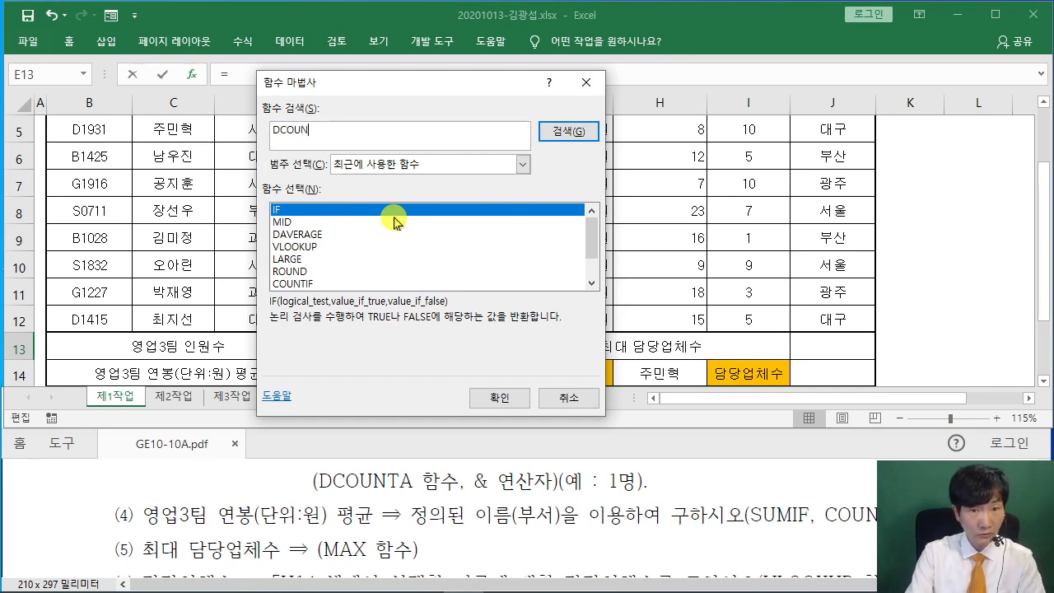
left_click(498, 397)
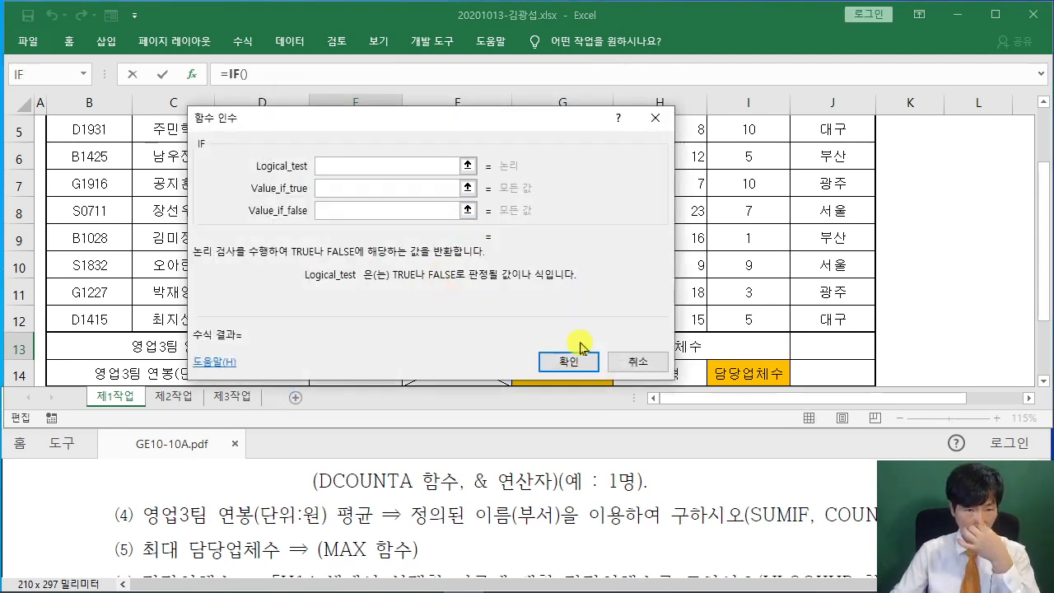
left_click(636, 361)
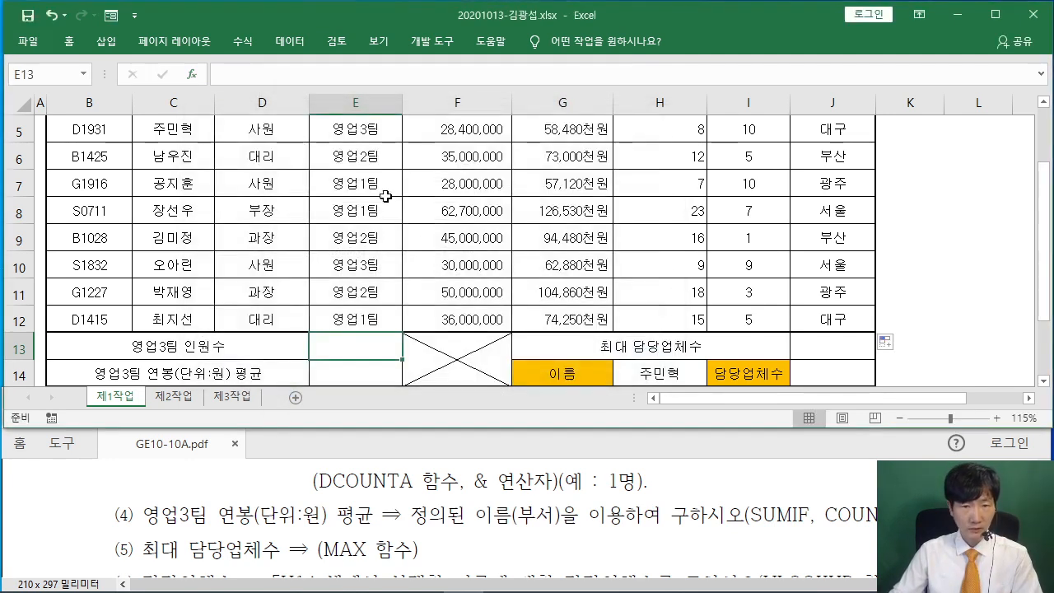
Find the DCOUNTA function and insert it in E13 for 영업3팀 인원수
left_click(192, 74)
type("D")
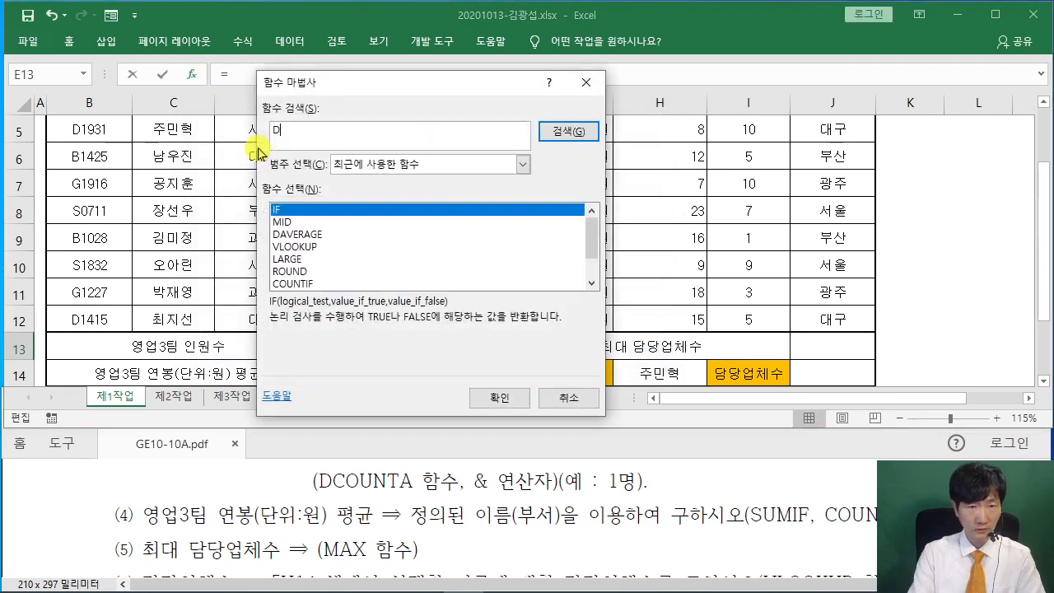
type("COUNTA")
key("Return")
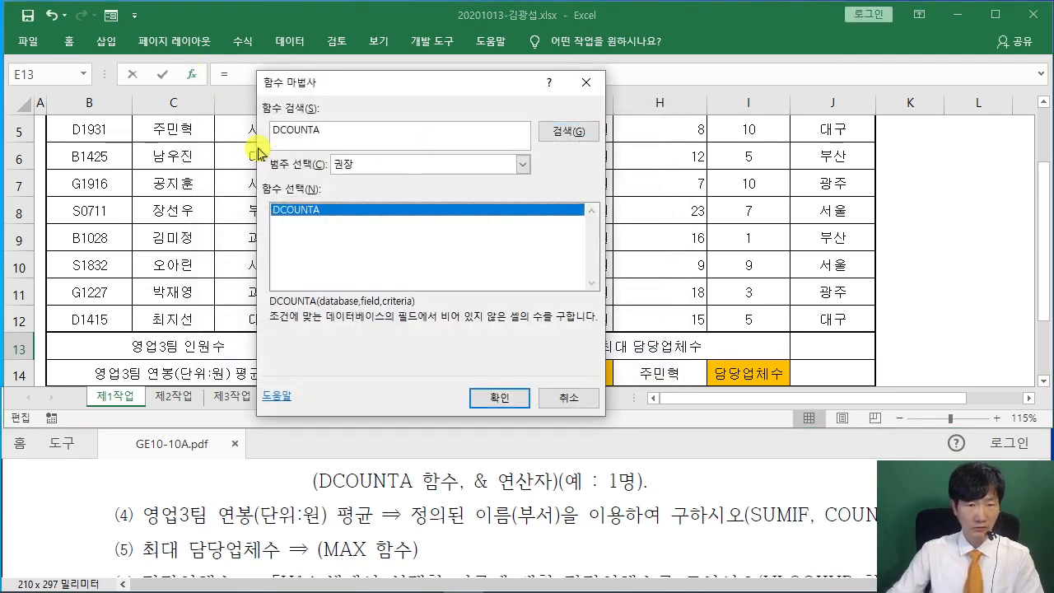
left_click(500, 405)
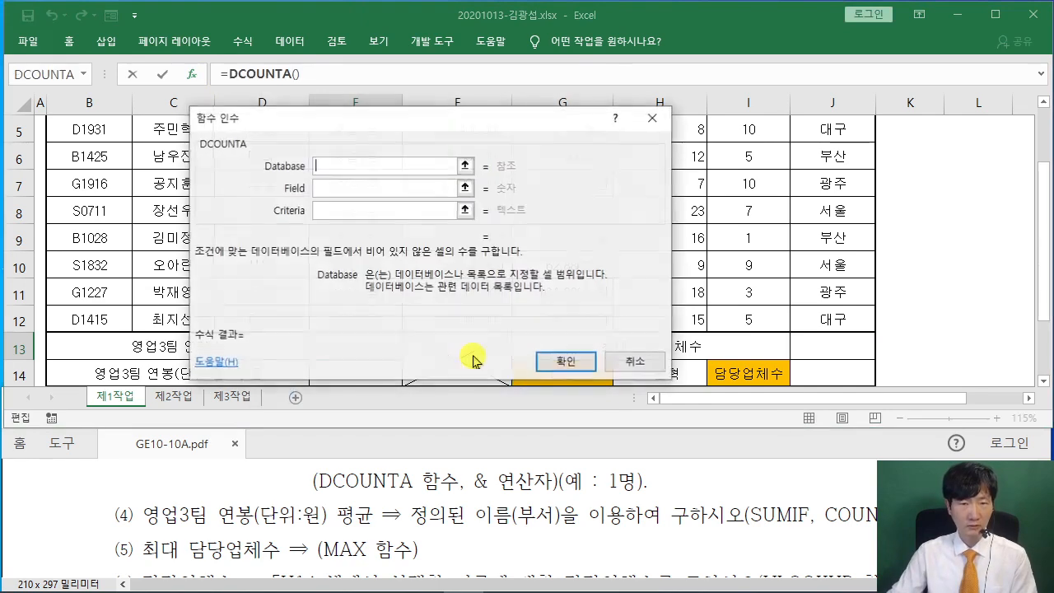
Set DCOUNTA's Database to the table range B4:H12, including the header row
left_click_drag(323, 124, 557, 368)
scroll(454, 310, "up", 2)
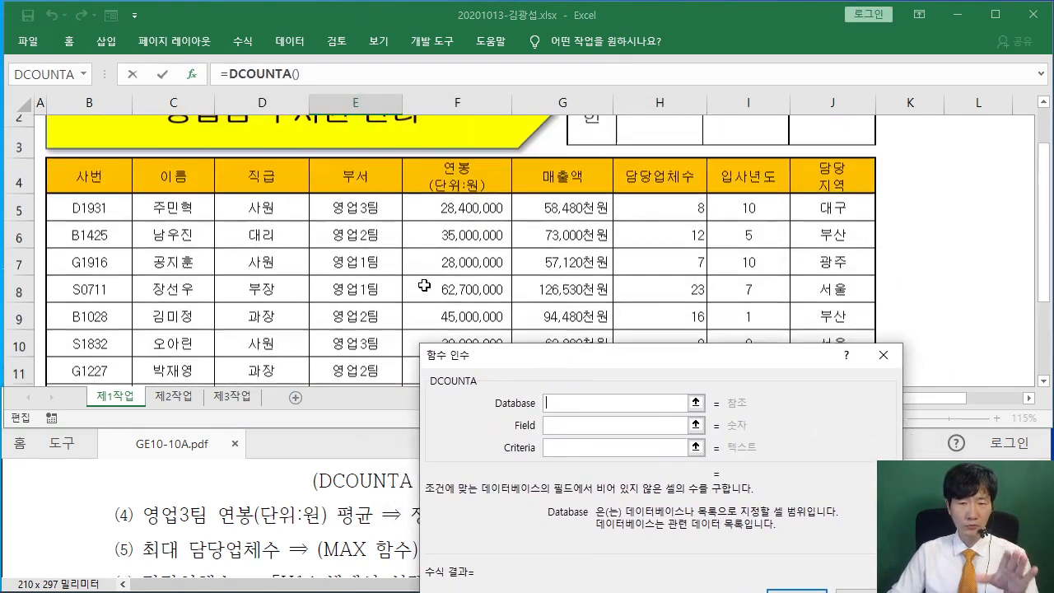
left_click_drag(82, 225, 649, 267)
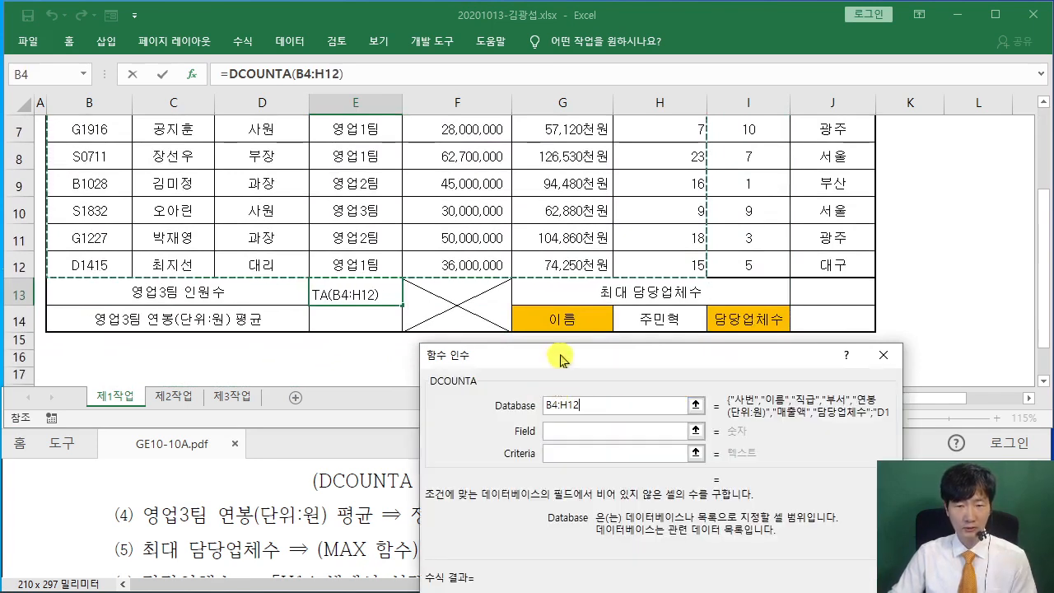
left_click_drag(560, 354, 536, 165)
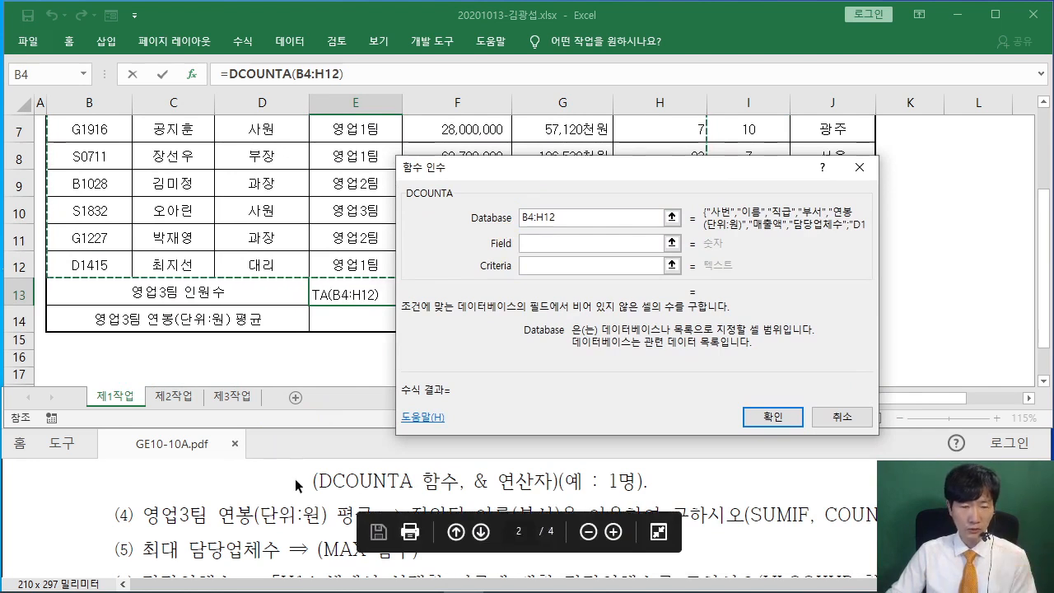
Set DCOUNTA's Field to the 이름 header cell C4, consulting task (3) in the PDF
scroll(280, 486, "down", 1)
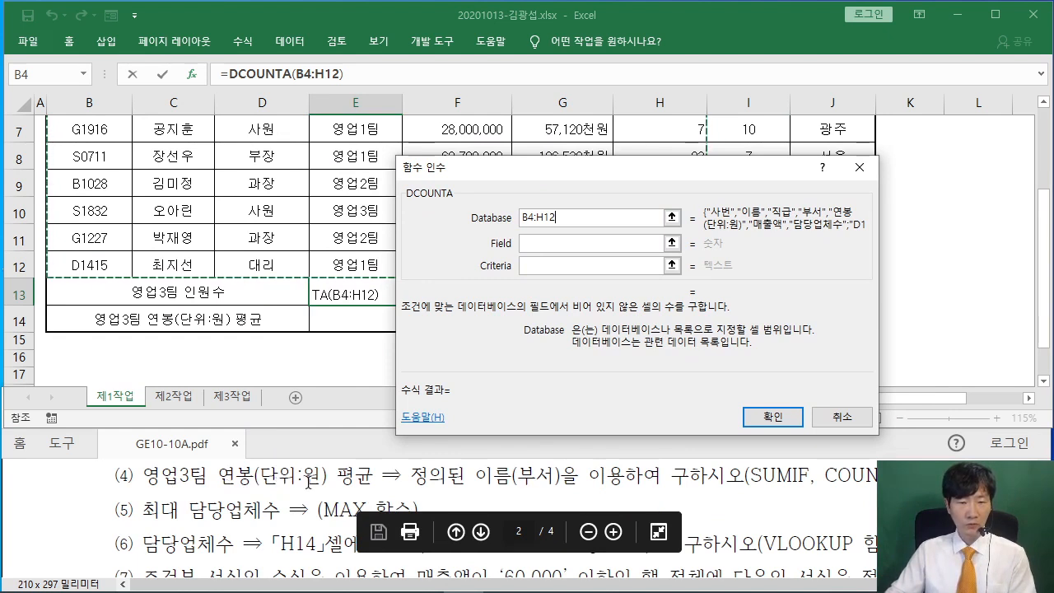
scroll(306, 483, "up", 2)
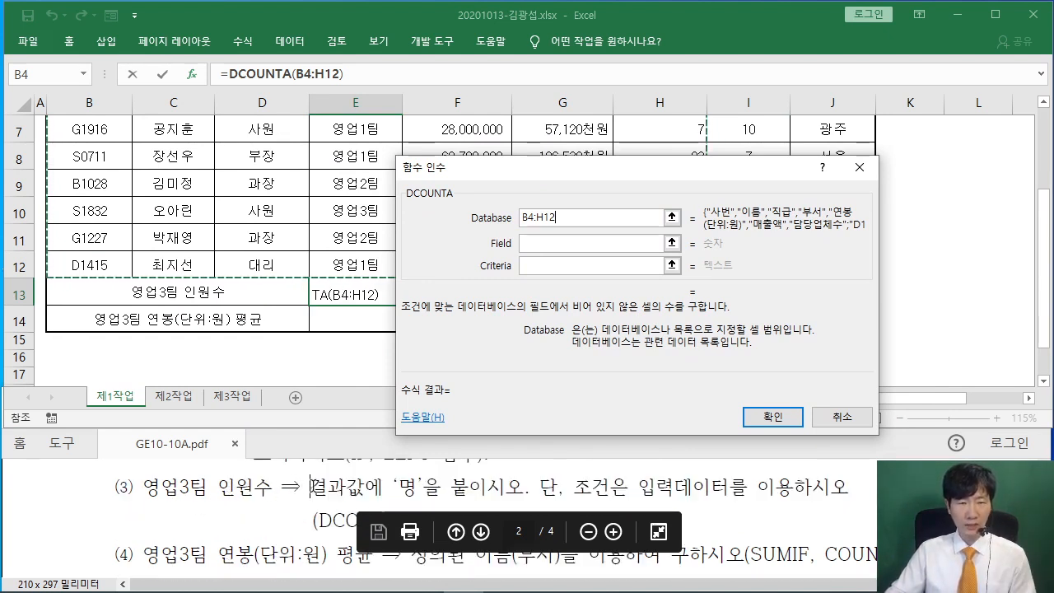
left_click(534, 244)
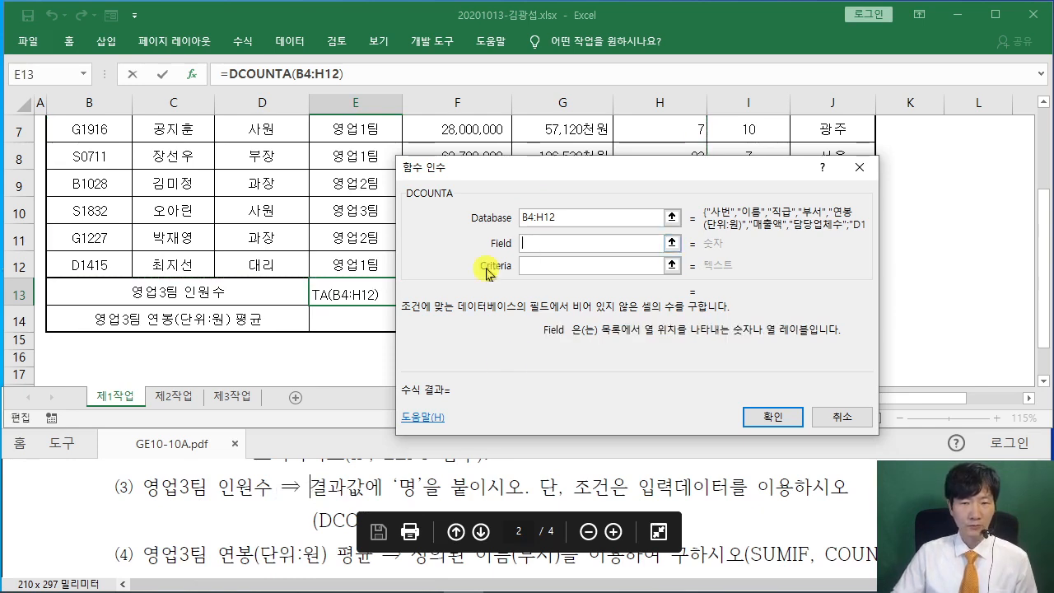
scroll(337, 327, "up", 1)
scroll(337, 327, "up", 1)
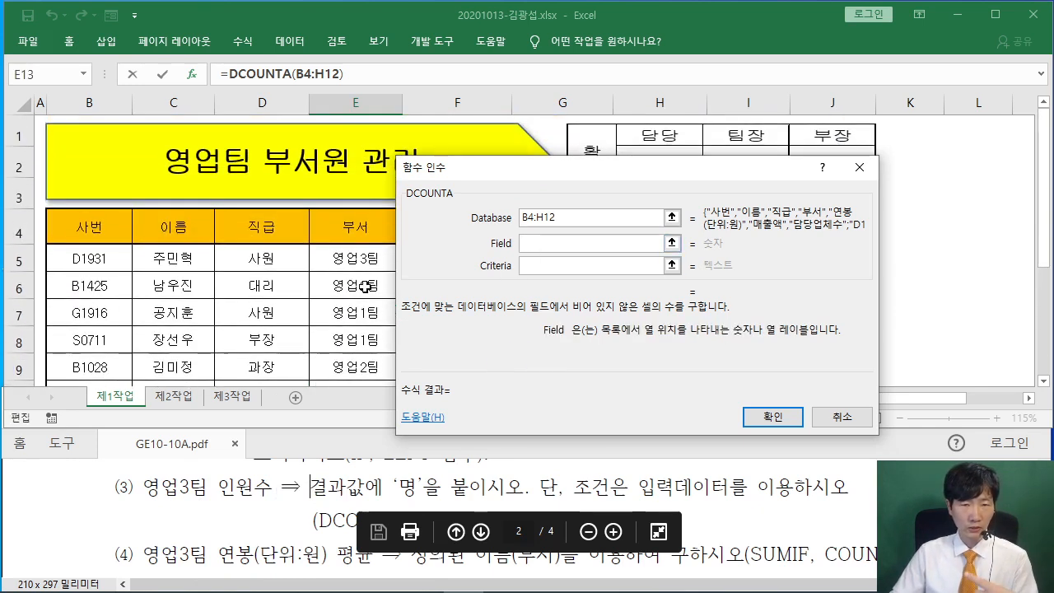
left_click_drag(462, 178, 660, 175)
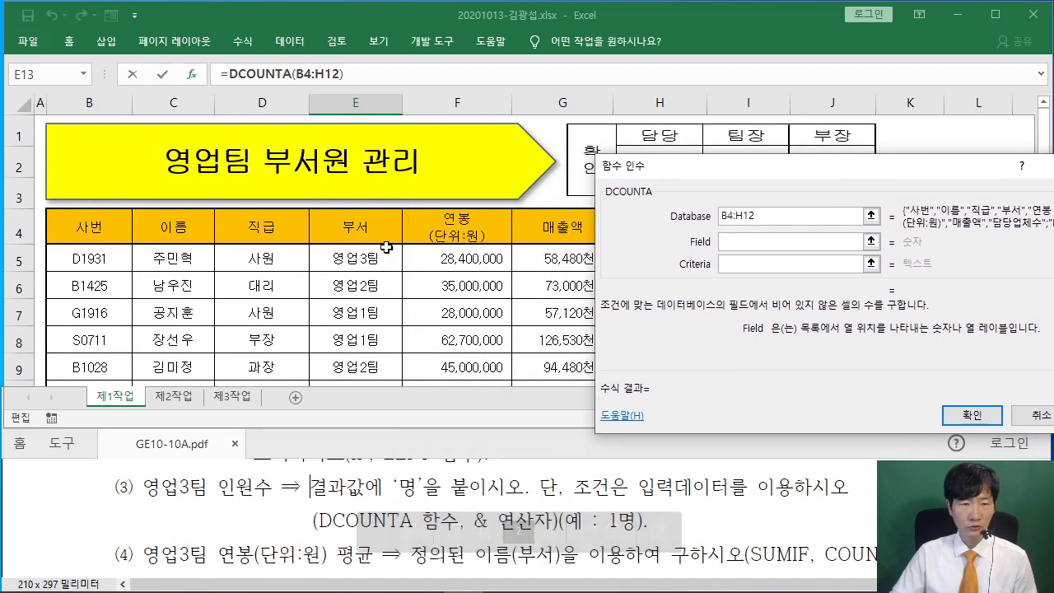
scroll(269, 257, "down", 1)
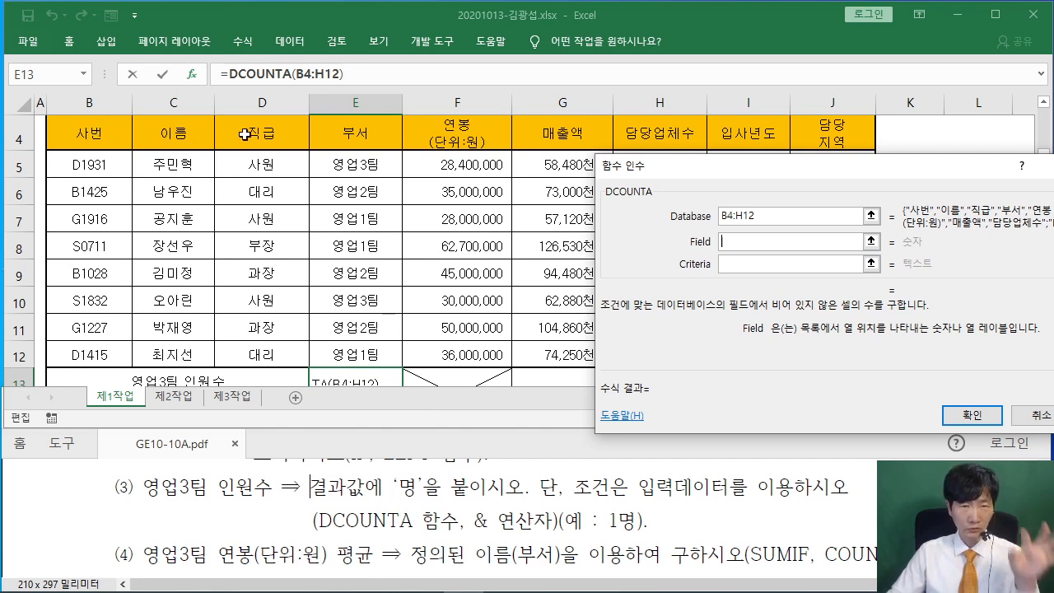
left_click(168, 131)
Set DCOUNTA's Criteria to E4:E5, the 부서 header with 영업3팀 below it
left_click_drag(722, 169, 594, 148)
left_click(609, 243)
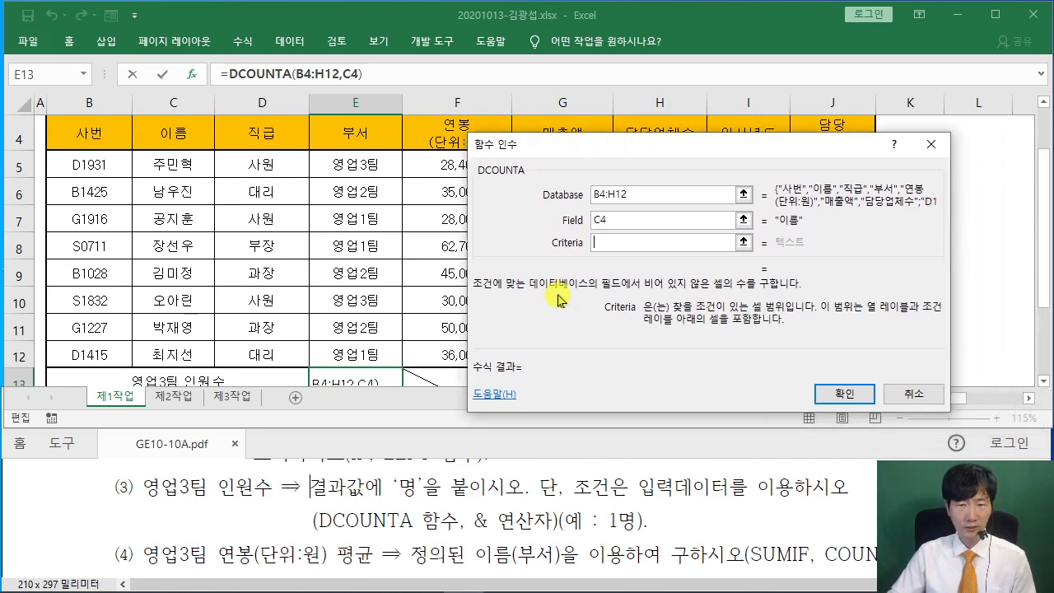
left_click(276, 136)
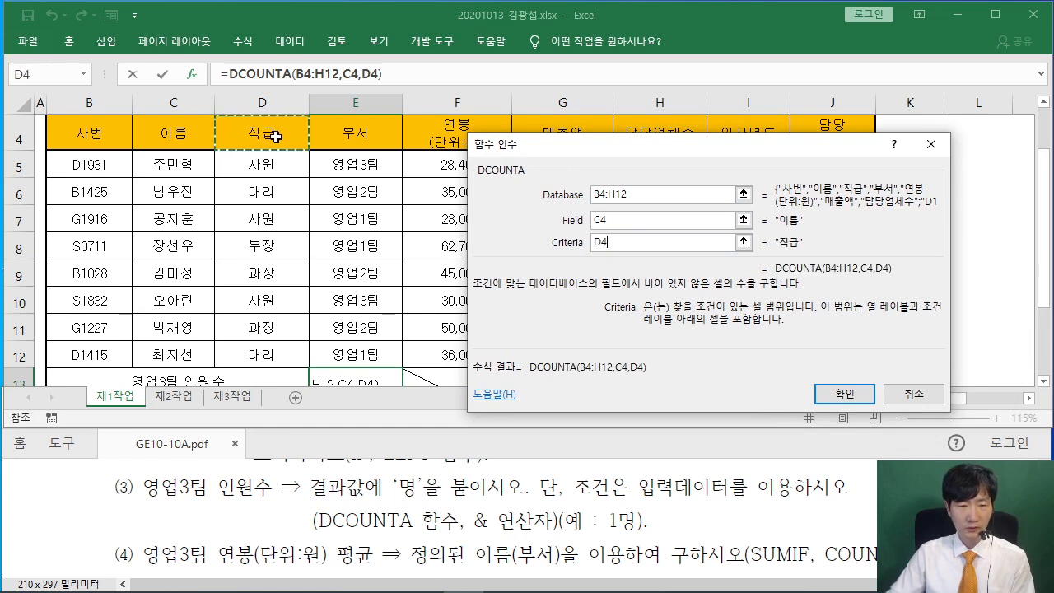
left_click(276, 137)
left_click(356, 130)
left_click_drag(357, 130, 357, 165)
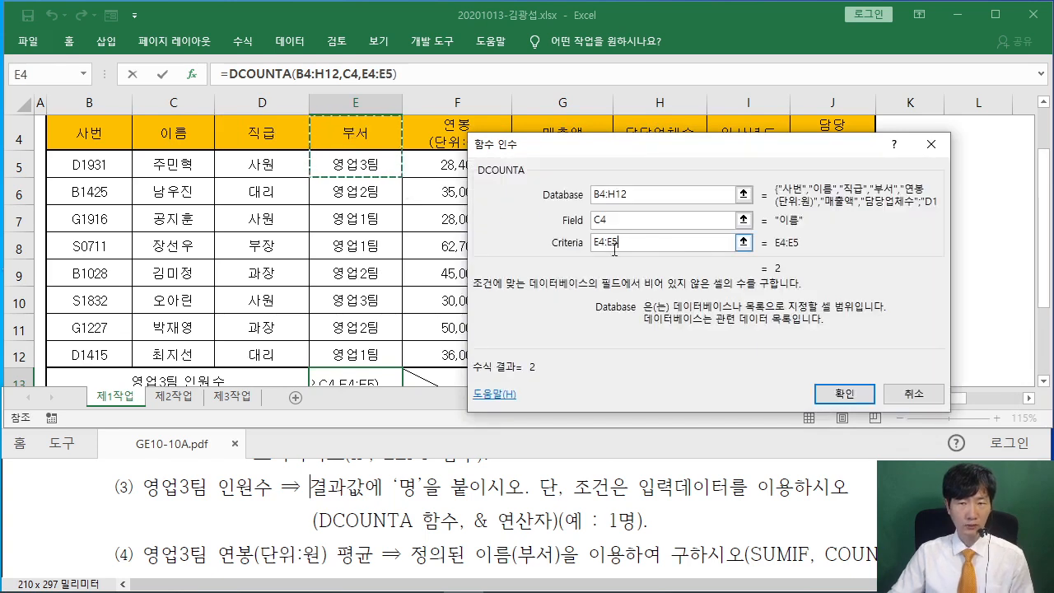
left_click_drag(612, 151, 656, 176)
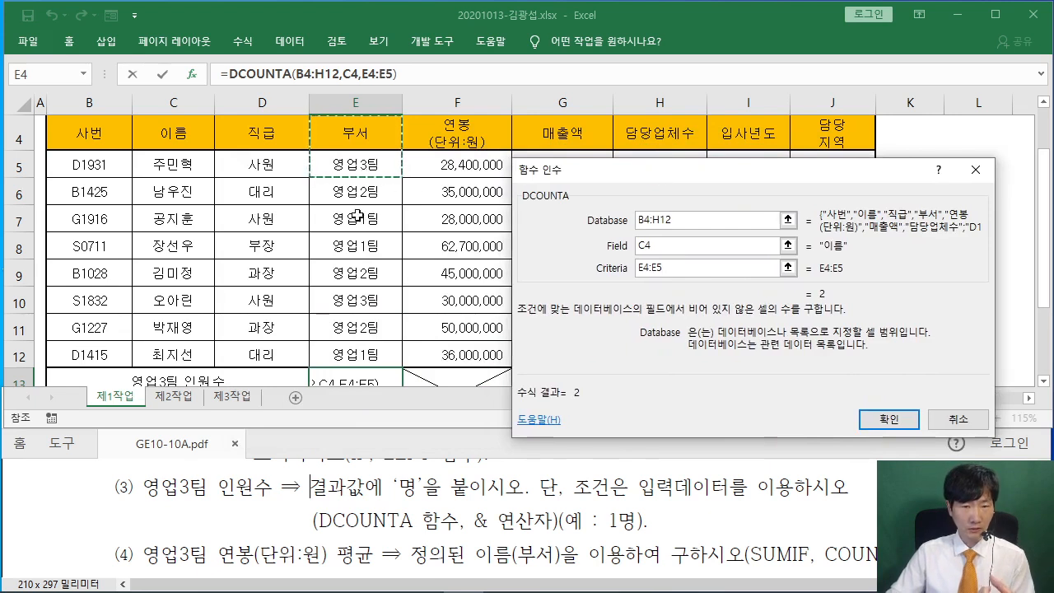
left_click_drag(637, 169, 526, 165)
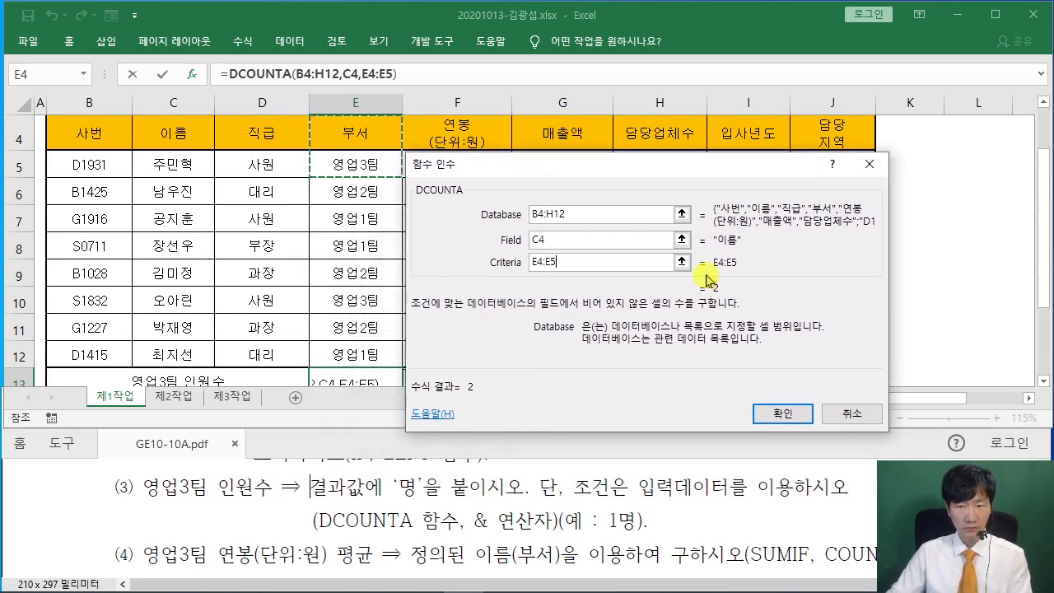
Append &"명" to the DCOUNTA formula in E13 and finish it
left_click_drag(618, 174, 439, 168)
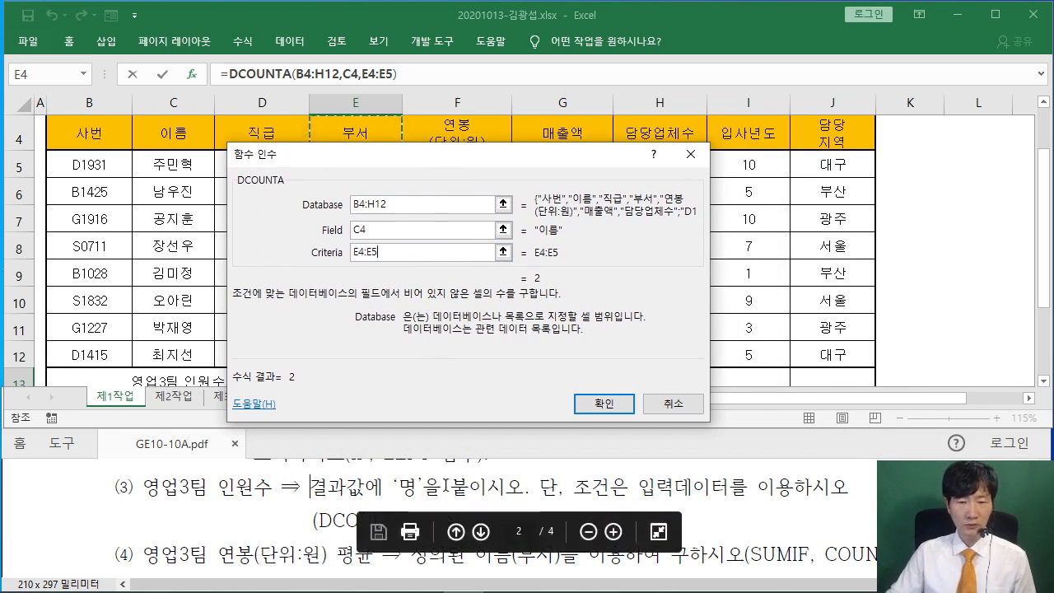
left_click(408, 74)
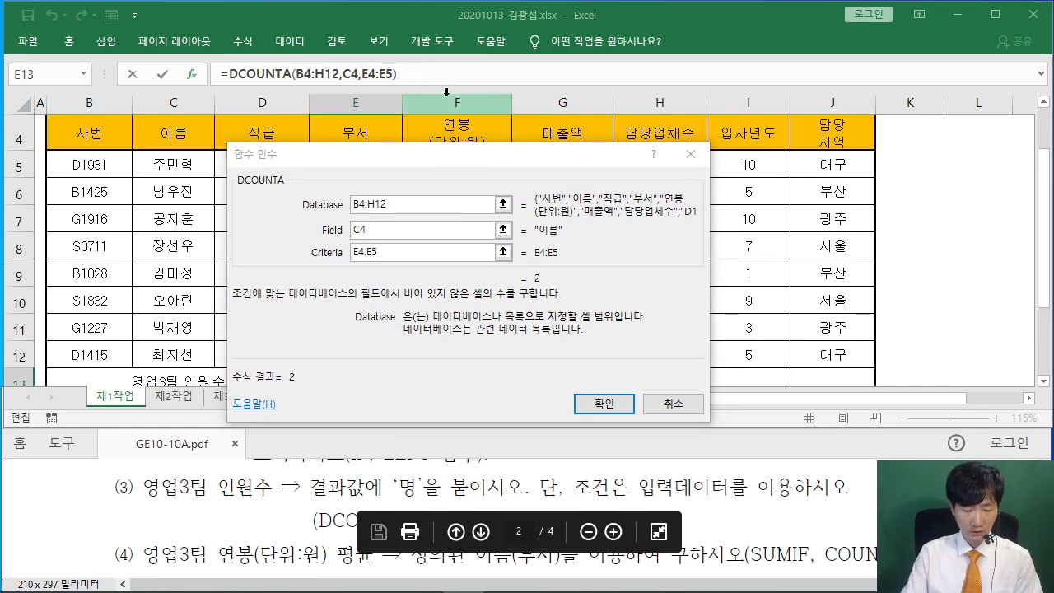
type("&\"명")
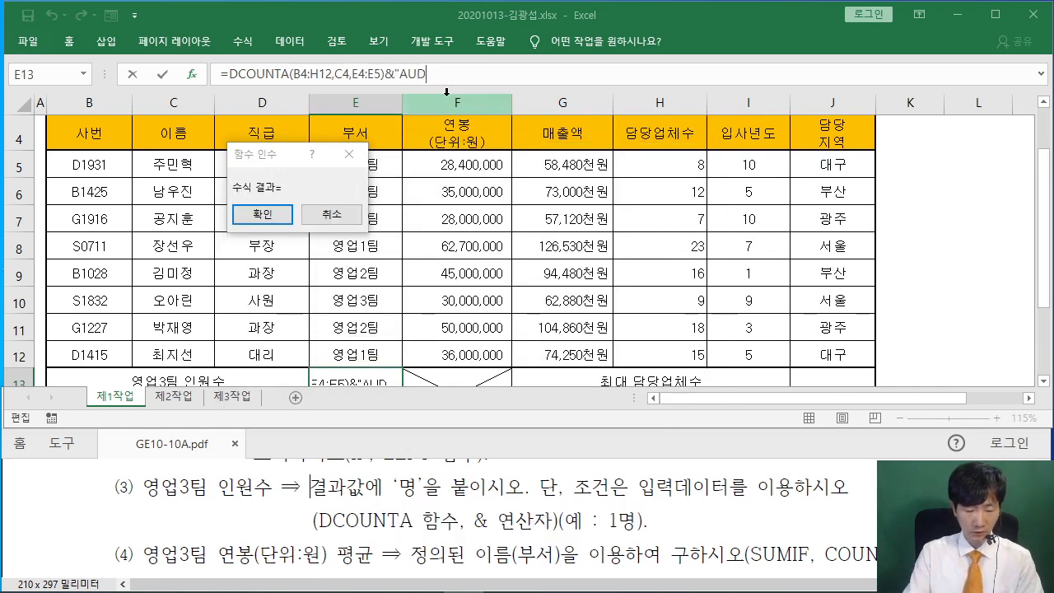
type("\"")
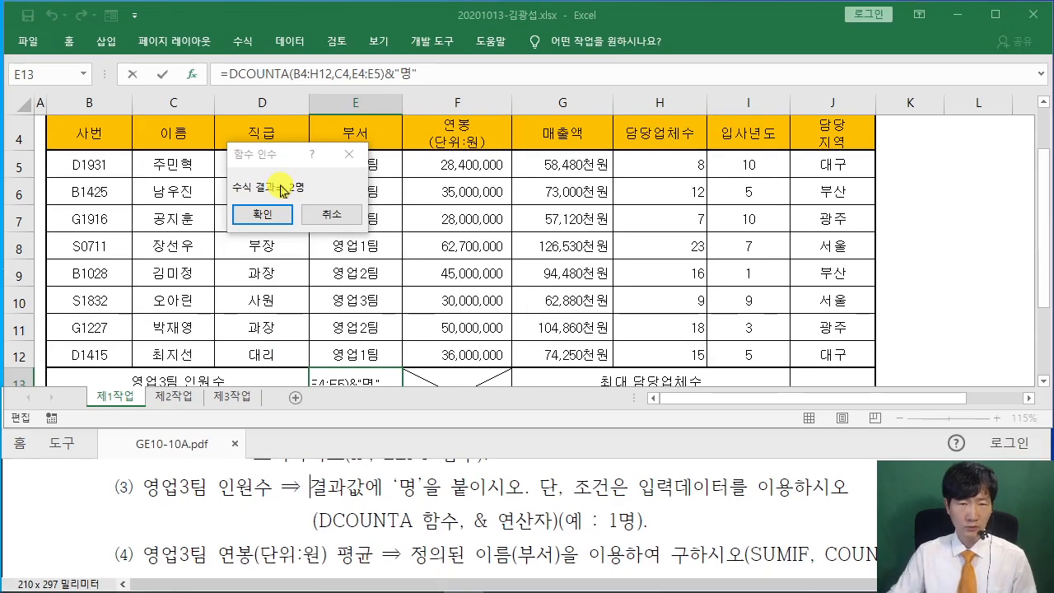
left_click(263, 215)
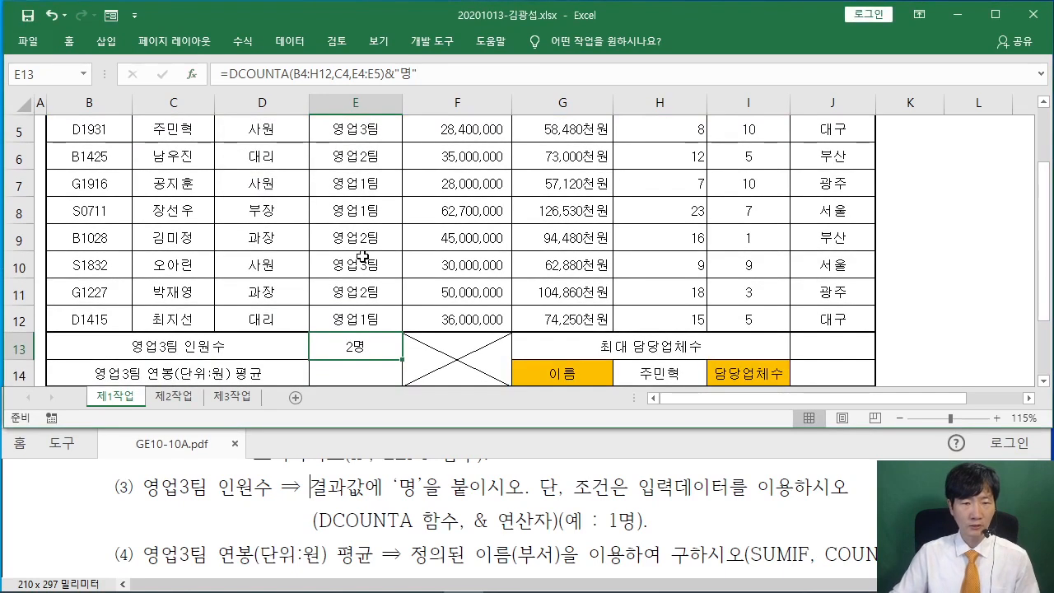
Check task (4) in GE10-10A.pdf and insert the SUMIF function in E14 for 영업3팀 연봉(단위:원) 평균
left_click(278, 504)
scroll(277, 504, "down", 1)
scroll(278, 504, "down", 1)
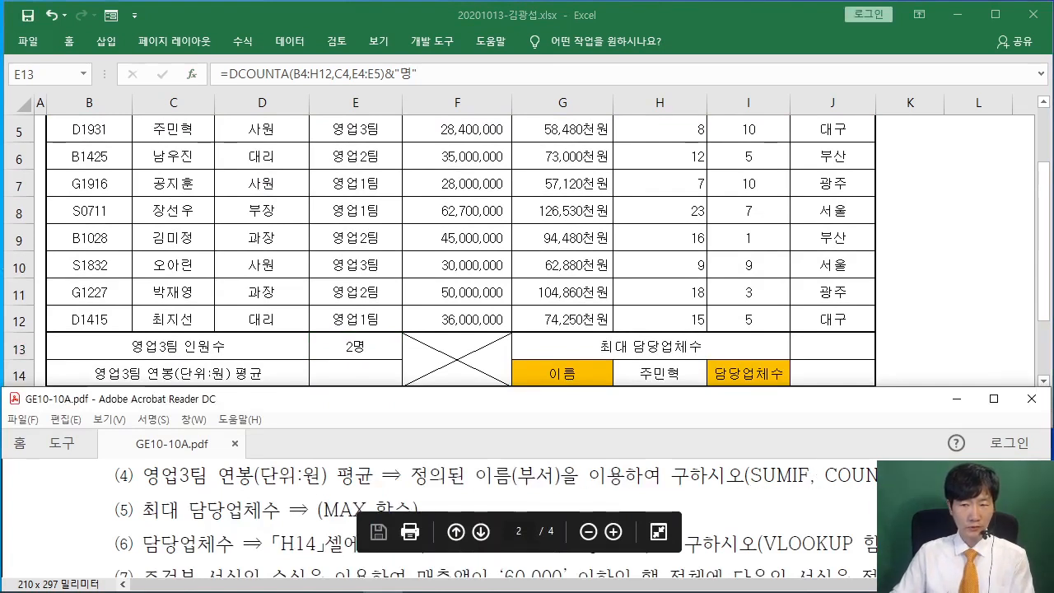
left_click(356, 373)
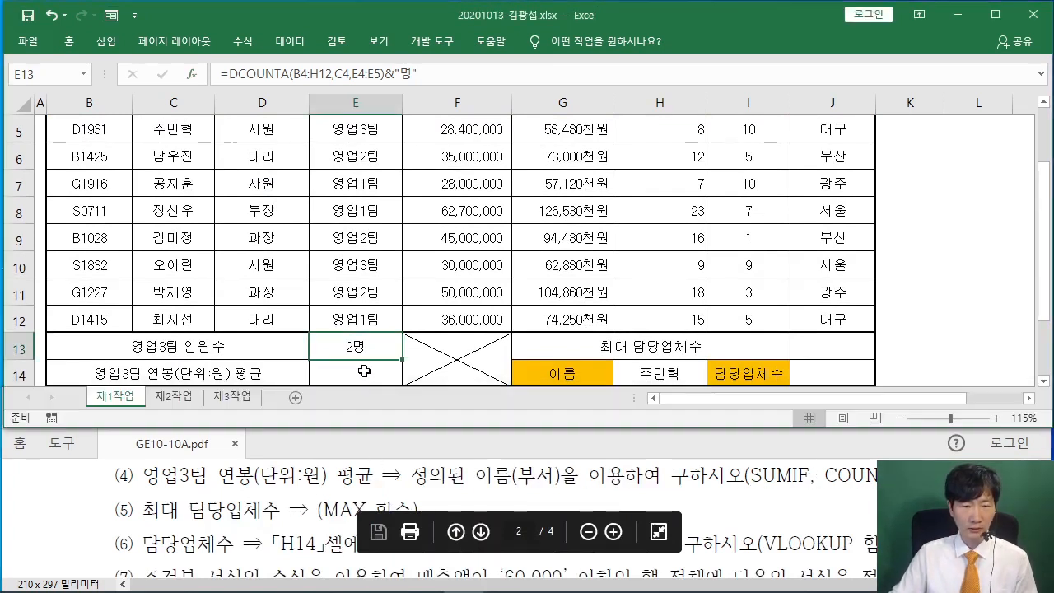
left_click(356, 372)
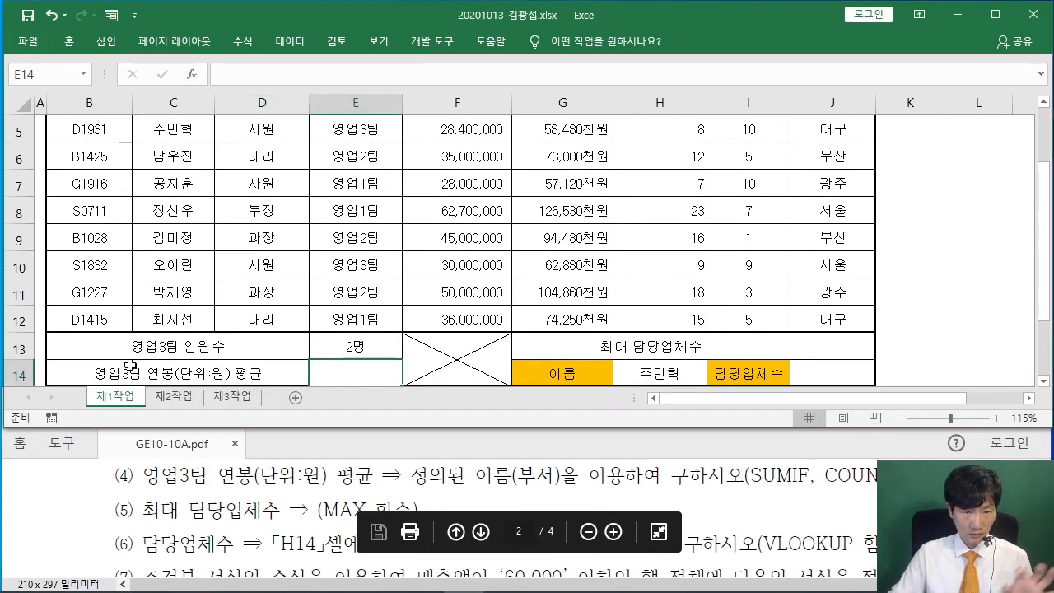
left_click(191, 74)
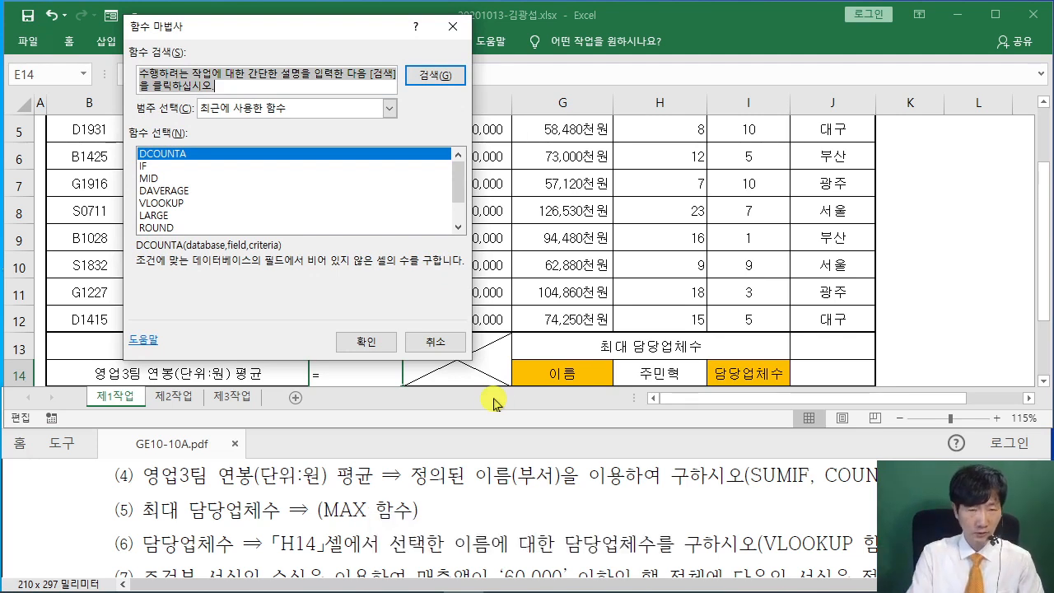
type("SUMIF")
key("Return")
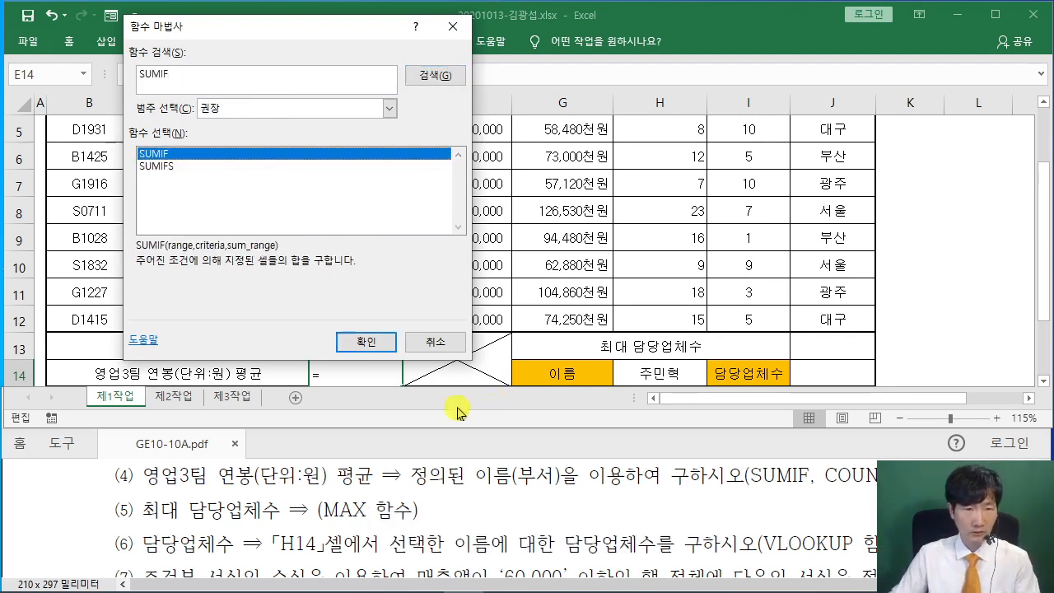
left_click(368, 339)
Set SUMIF's Range to the defined name 부서 and its Criteria to the 영업3팀 cell E5
left_click_drag(230, 62, 605, 121)
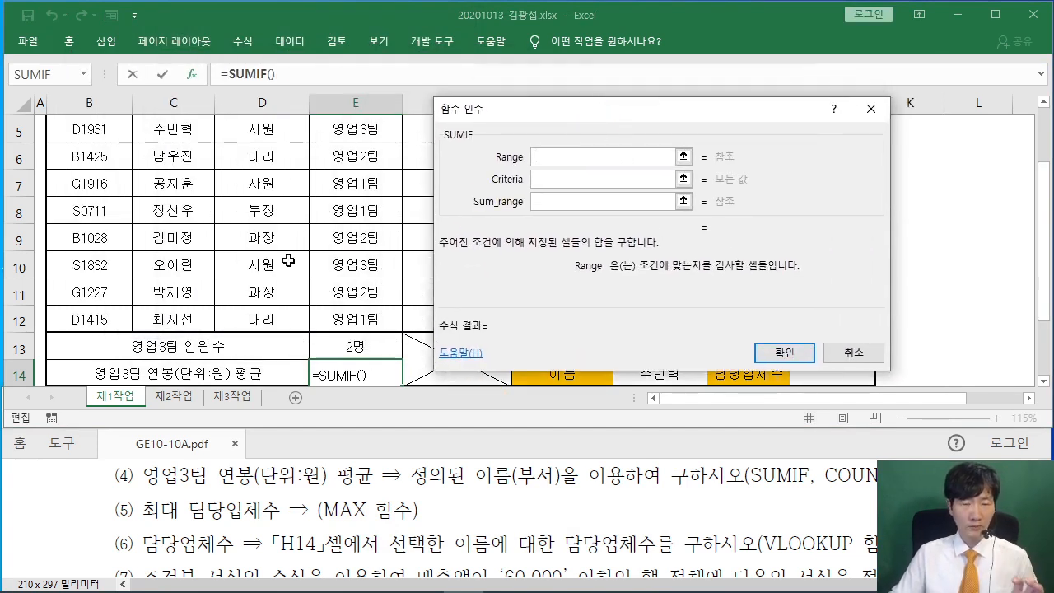
scroll(289, 261, "up", 1)
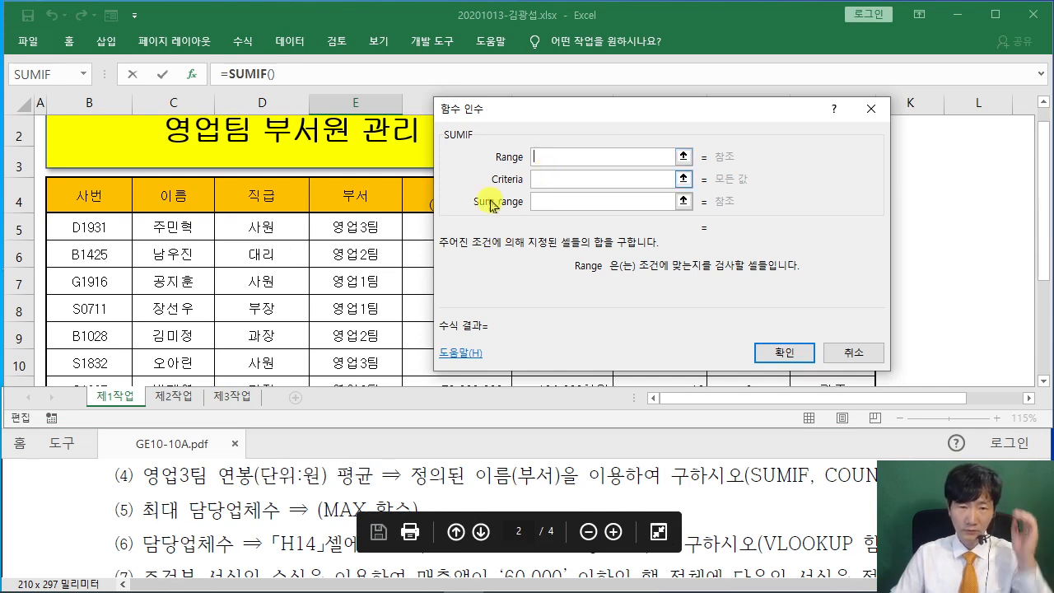
left_click(354, 228)
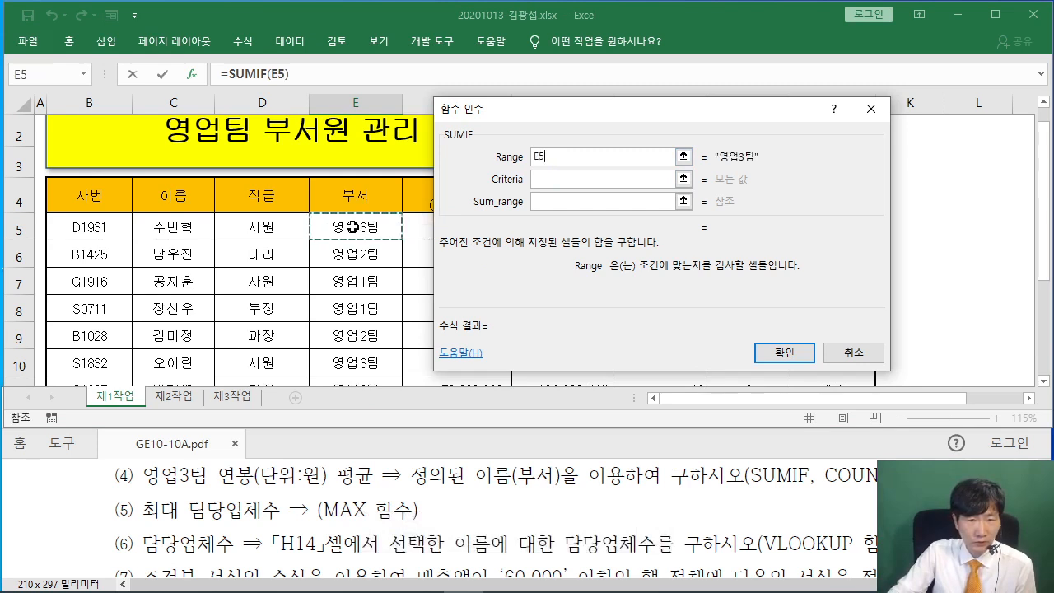
left_click_drag(353, 228, 357, 326)
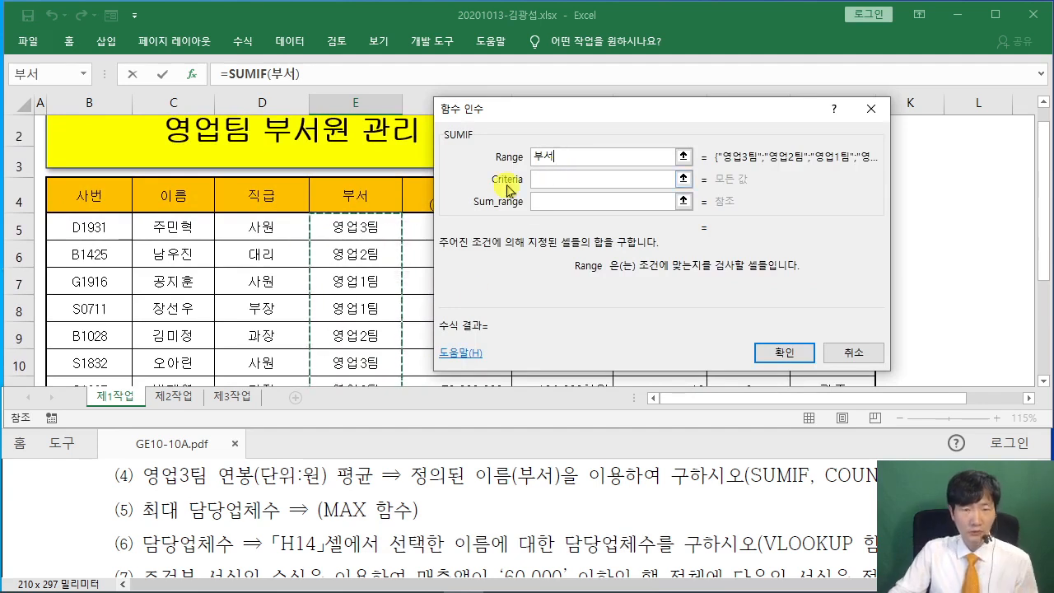
left_click(537, 180)
left_click(375, 229)
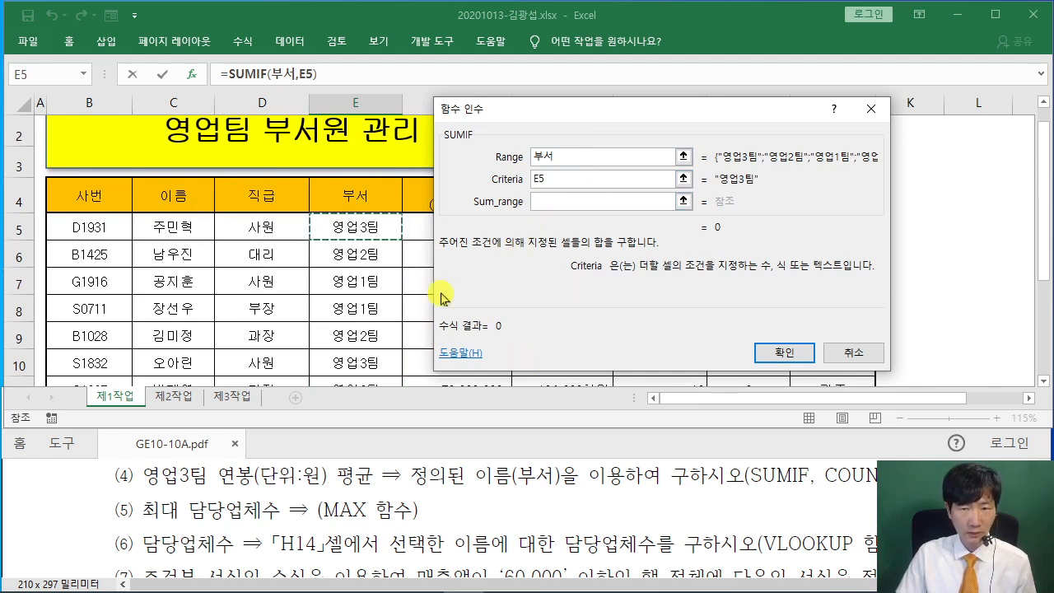
Set SUMIF's Sum_range to the 연봉 values F5:F12
left_click(545, 201)
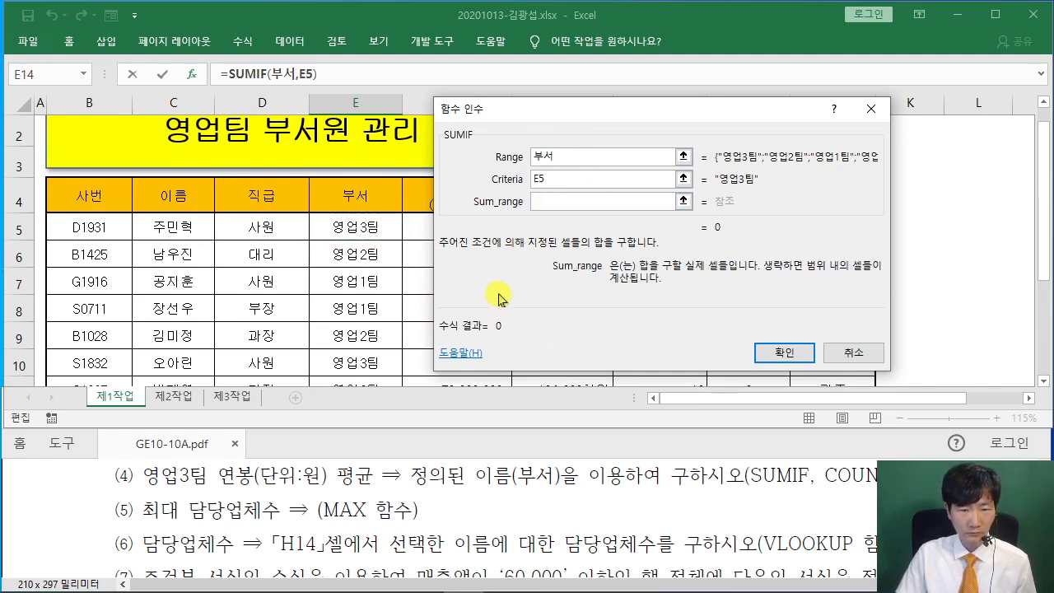
left_click_drag(649, 122, 778, 148)
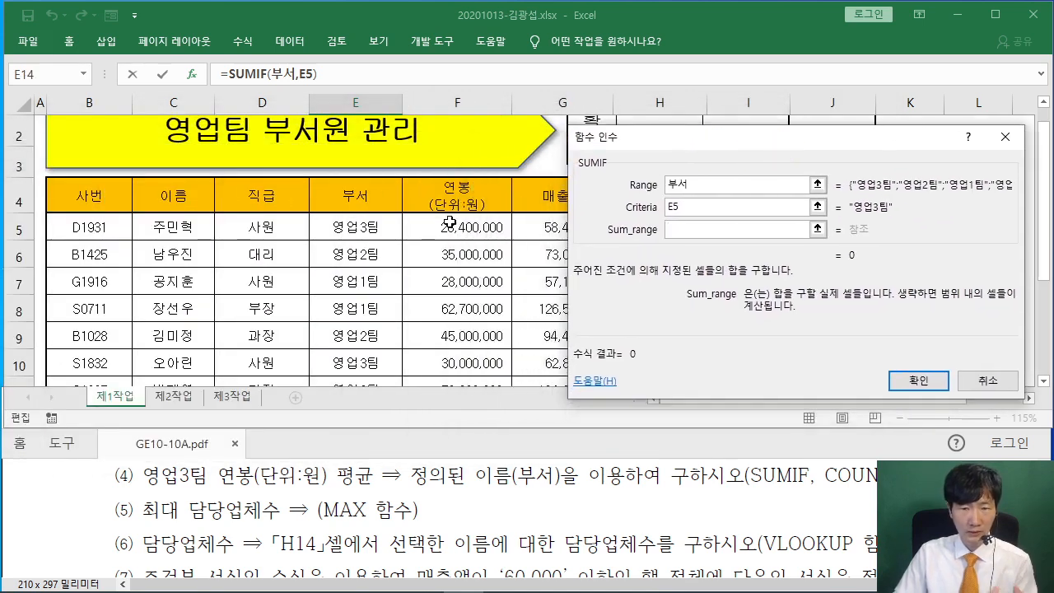
left_click(450, 222)
left_click_drag(450, 223, 450, 331)
left_click_drag(716, 136, 454, 140)
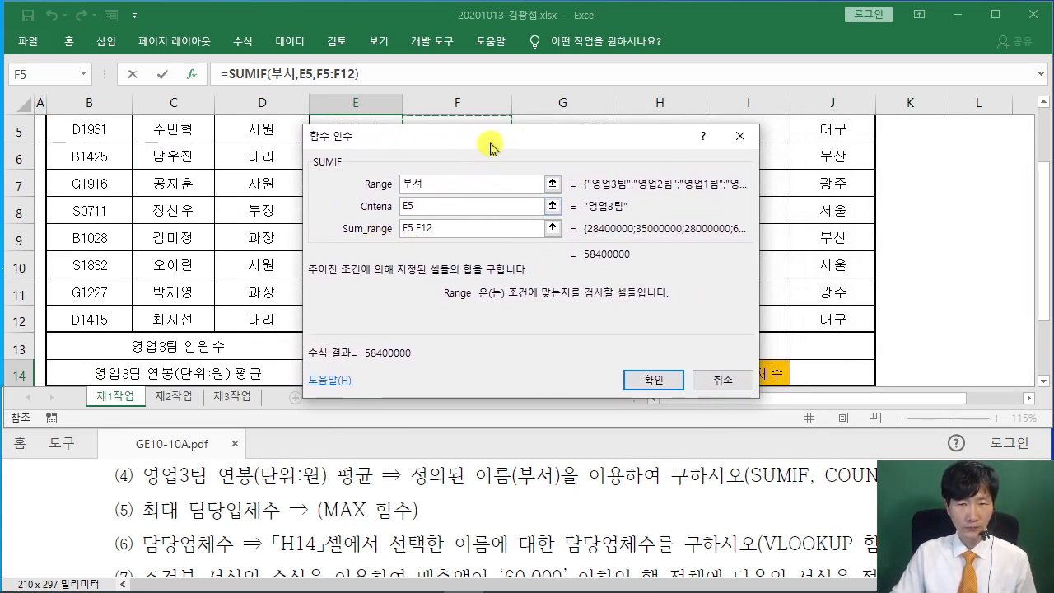
Extend the E14 formula by dividing the SUMIF result by a COUNTIF function
left_click_drag(487, 141, 380, 145)
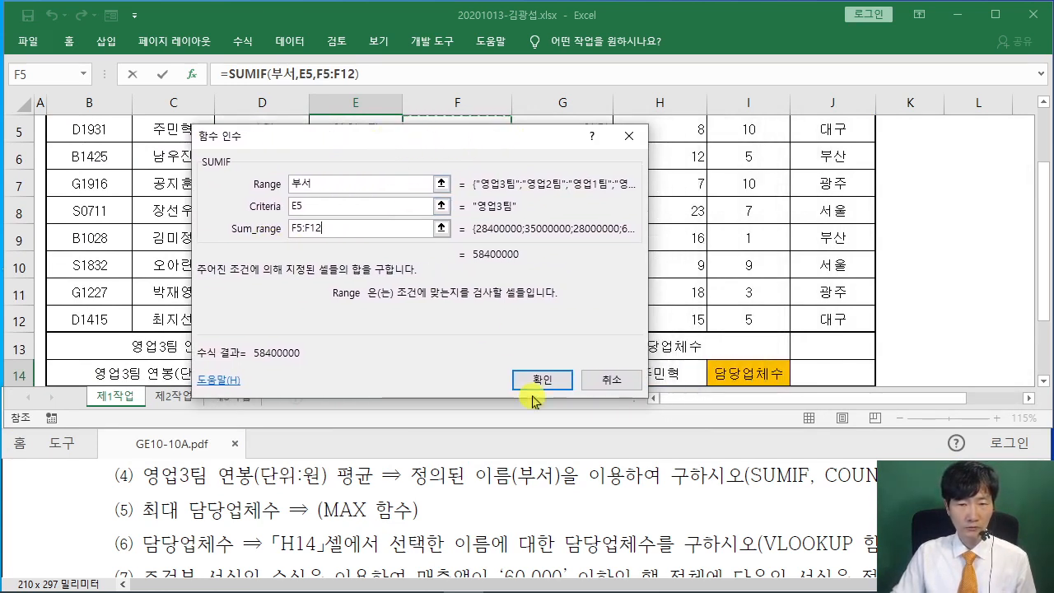
left_click(380, 74)
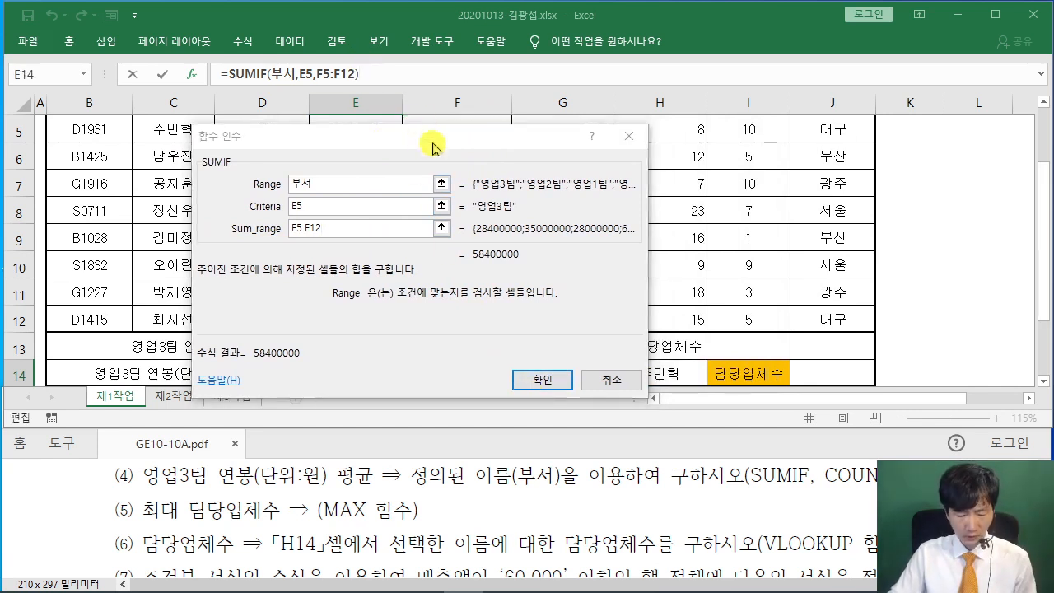
type("/")
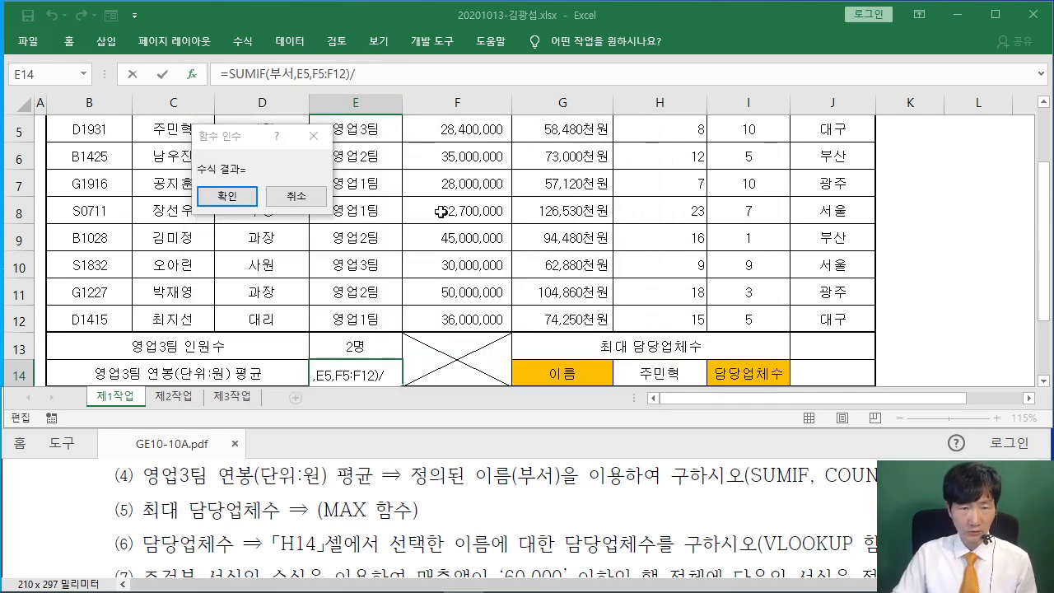
type("CO")
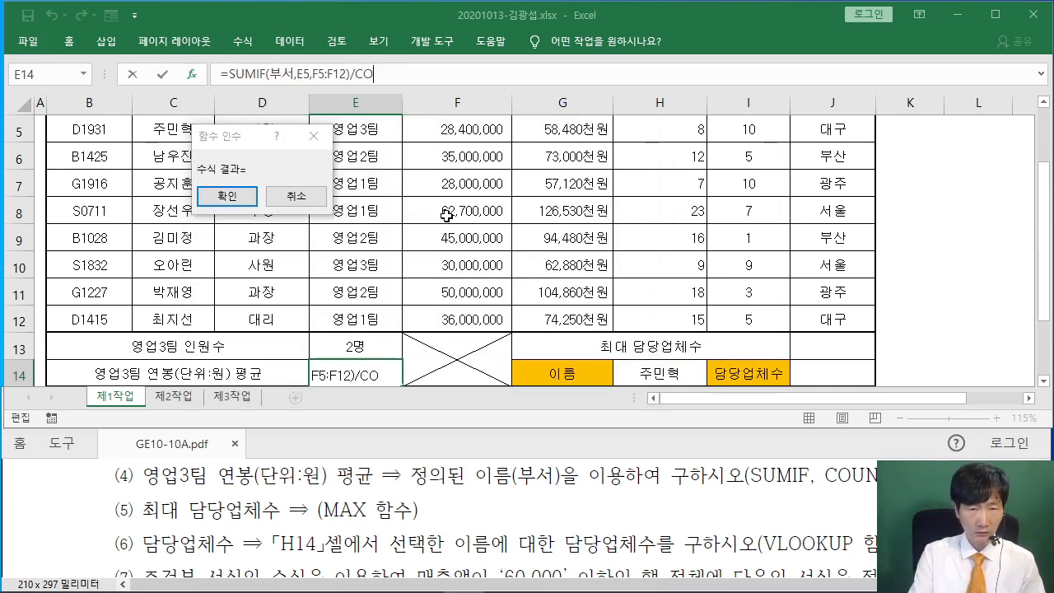
type("UNTIF(")
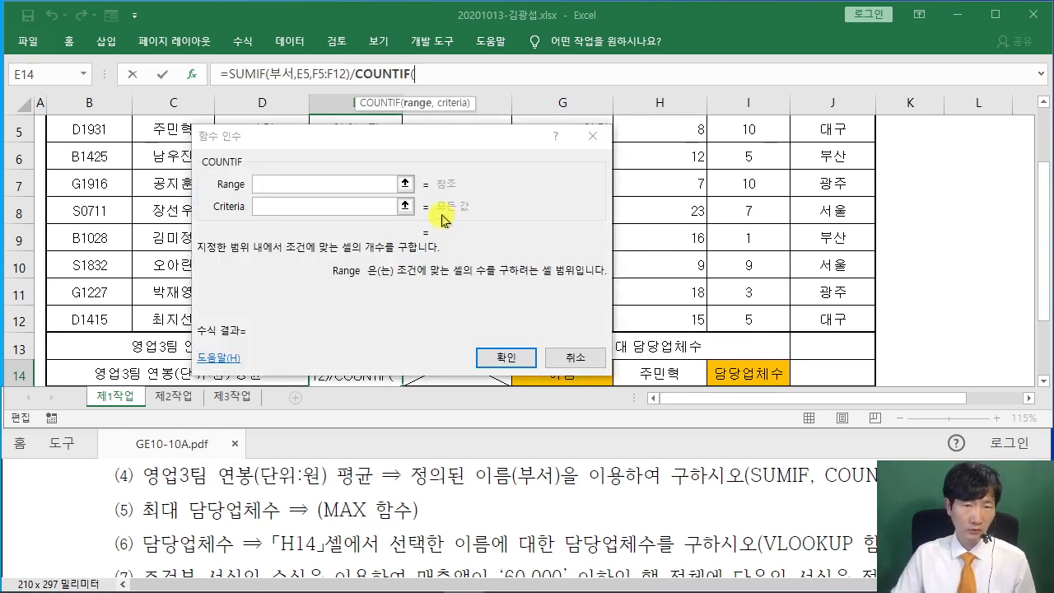
Set COUNTIF's Range to the defined name 부서 by selecting the 부서 values E5:E12
left_click(313, 183)
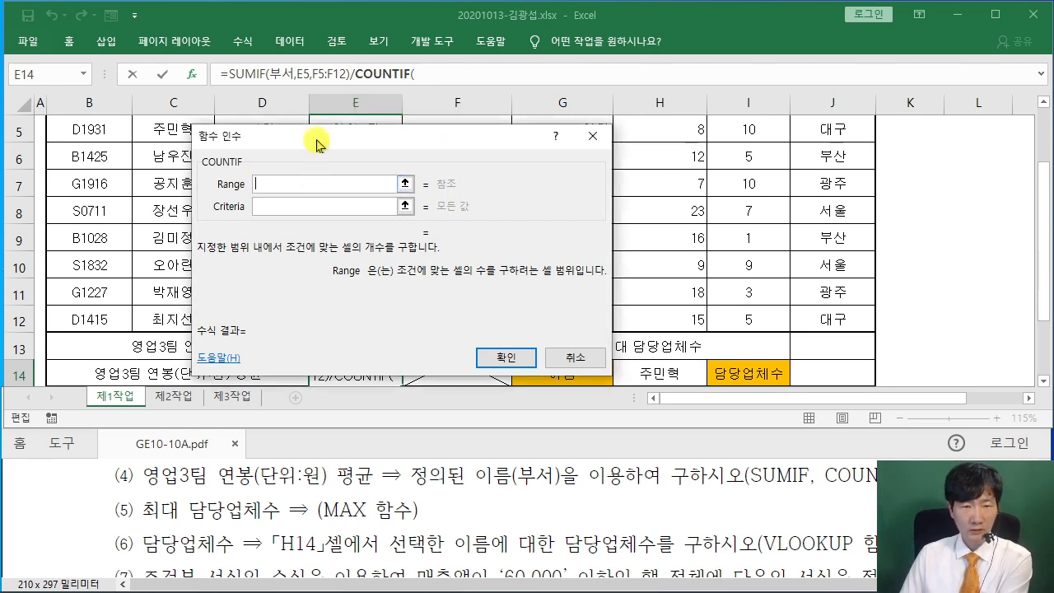
type("QNTJ")
key("BackSpace")
key("BackSpace")
type("QN")
key("BackSpace")
key("BackSpace")
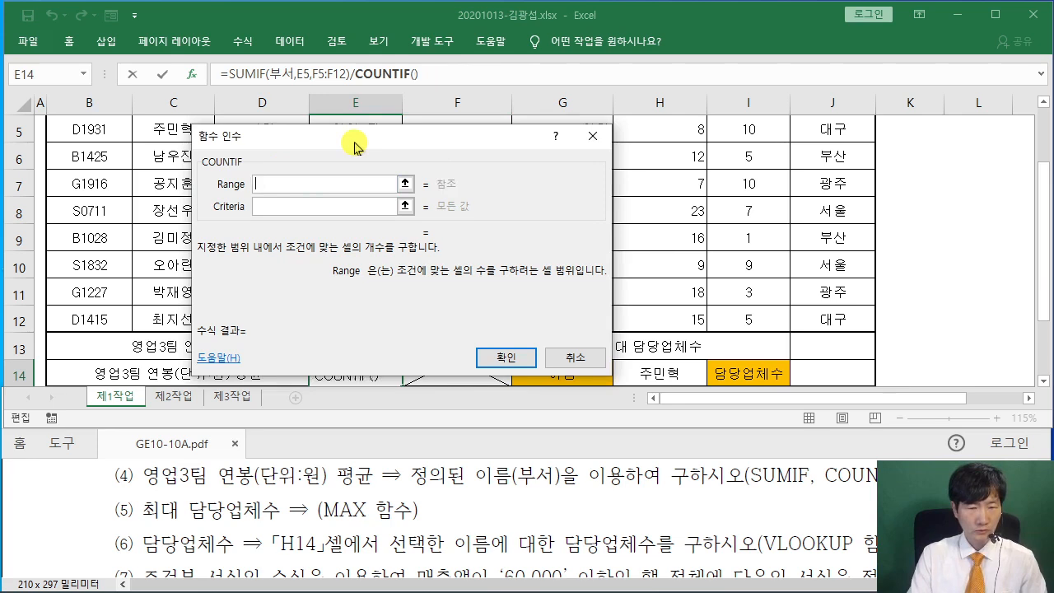
left_click_drag(356, 147, 600, 167)
scroll(387, 186, "up", 1)
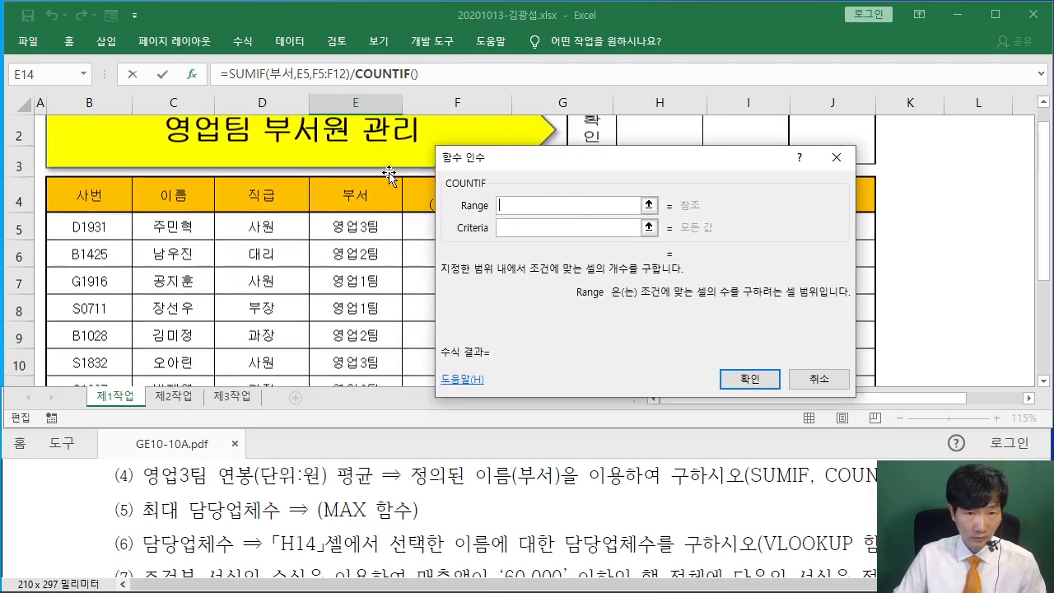
left_click_drag(360, 228, 355, 325)
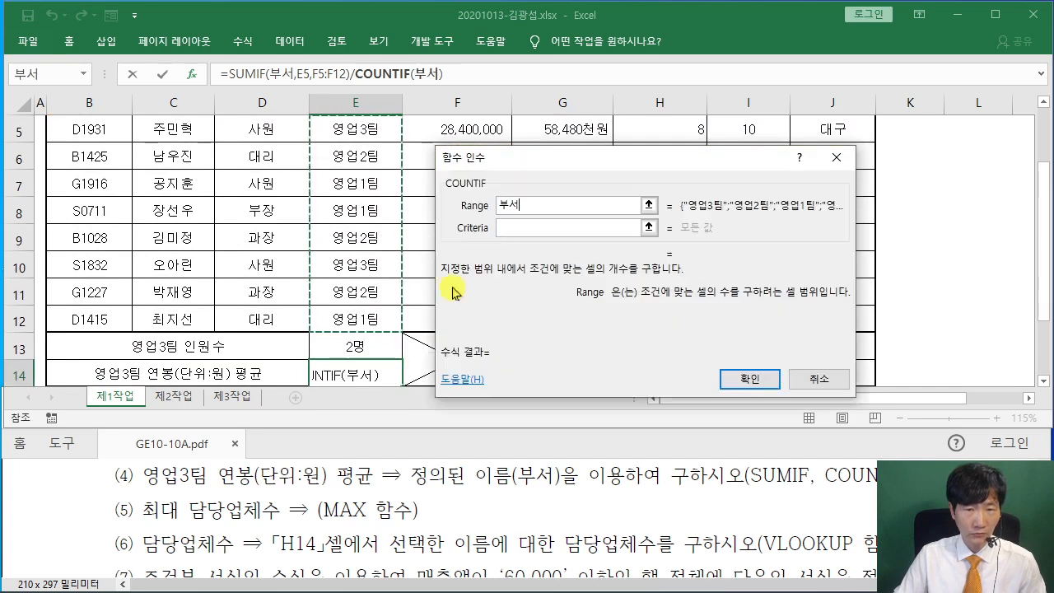
Set COUNTIF's Criteria to the 영업3팀 cell E5 and finish the E14 formula
left_click(524, 229)
left_click(357, 134)
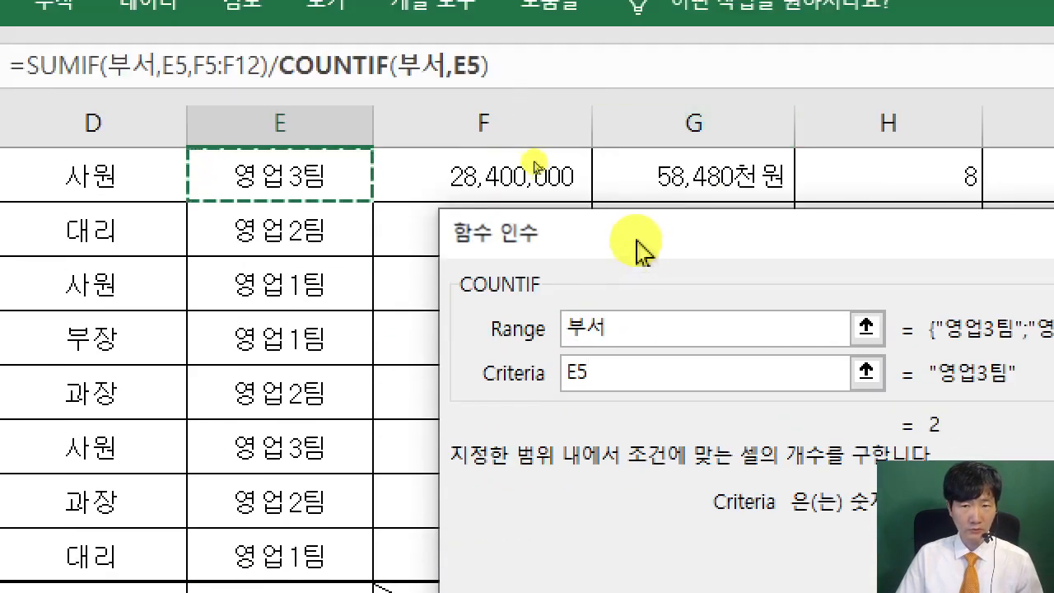
left_click_drag(639, 247, 313, 238)
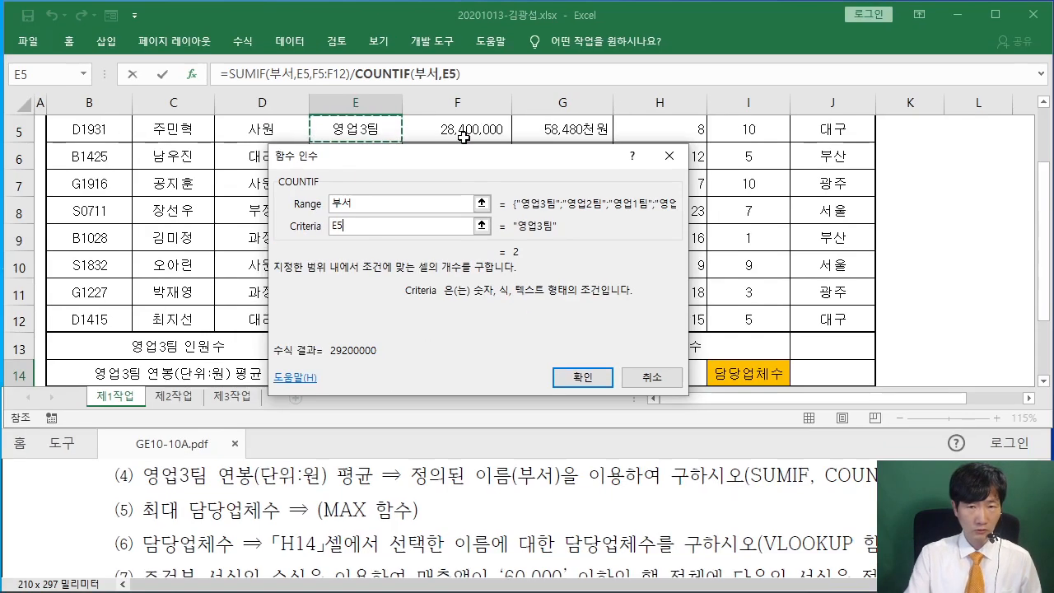
left_click(580, 375)
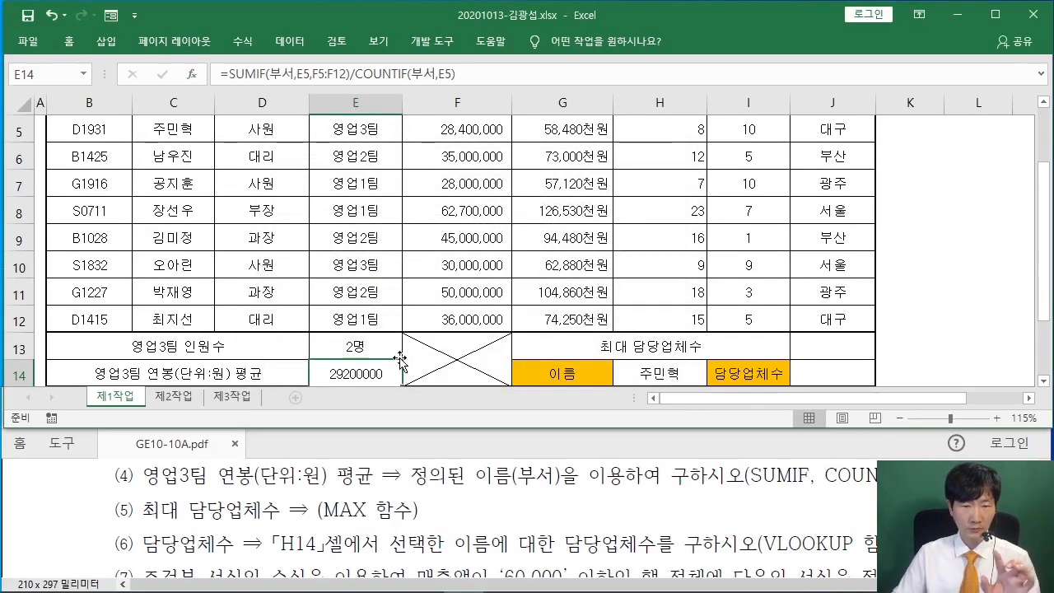
Check task (5) in GE10-10A.pdf and insert the MAX function in J13 for 최대 담당업체수
scroll(398, 355, "down", 1)
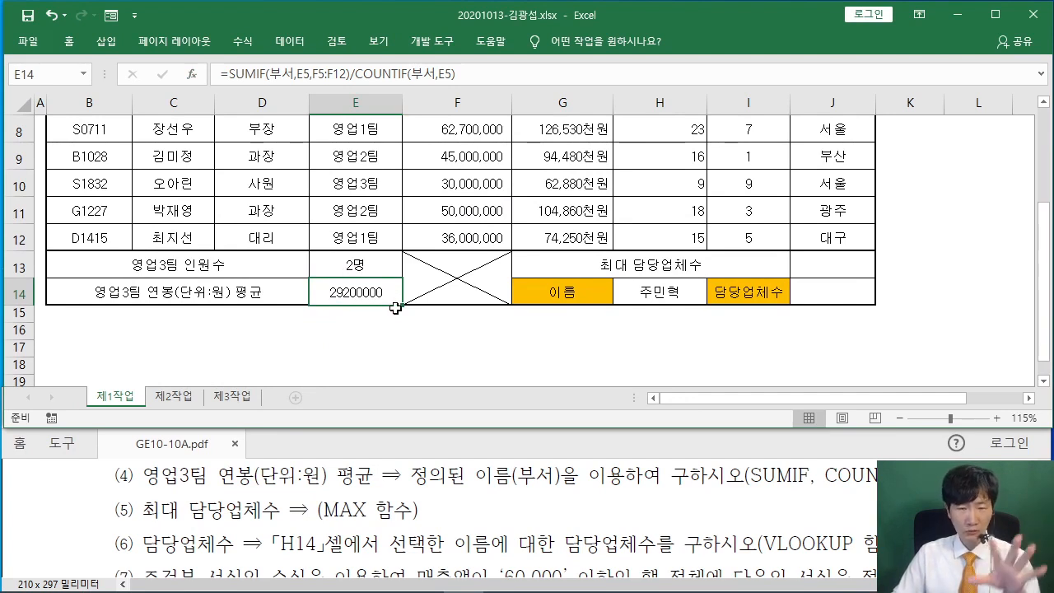
left_click(311, 497)
scroll(311, 497, "down", 1)
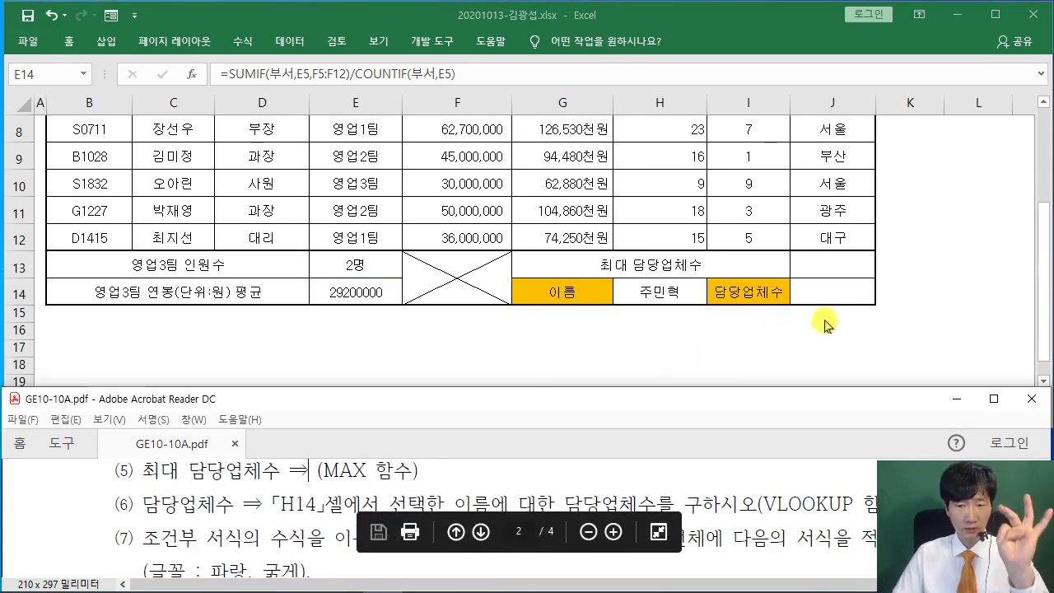
left_click(840, 265)
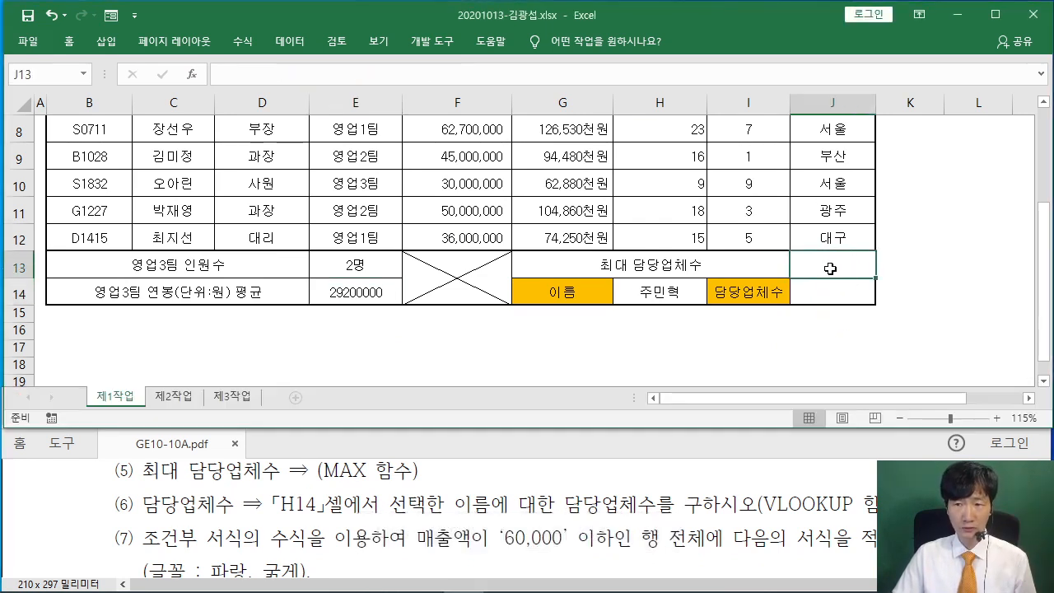
left_click(191, 75)
type("MAX")
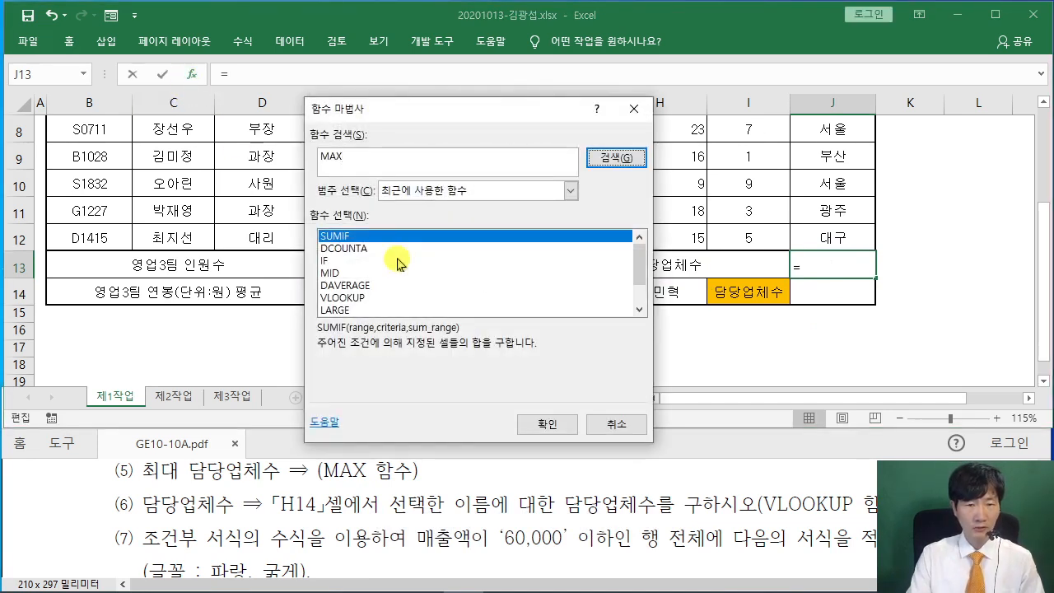
key("Return")
left_click(548, 423)
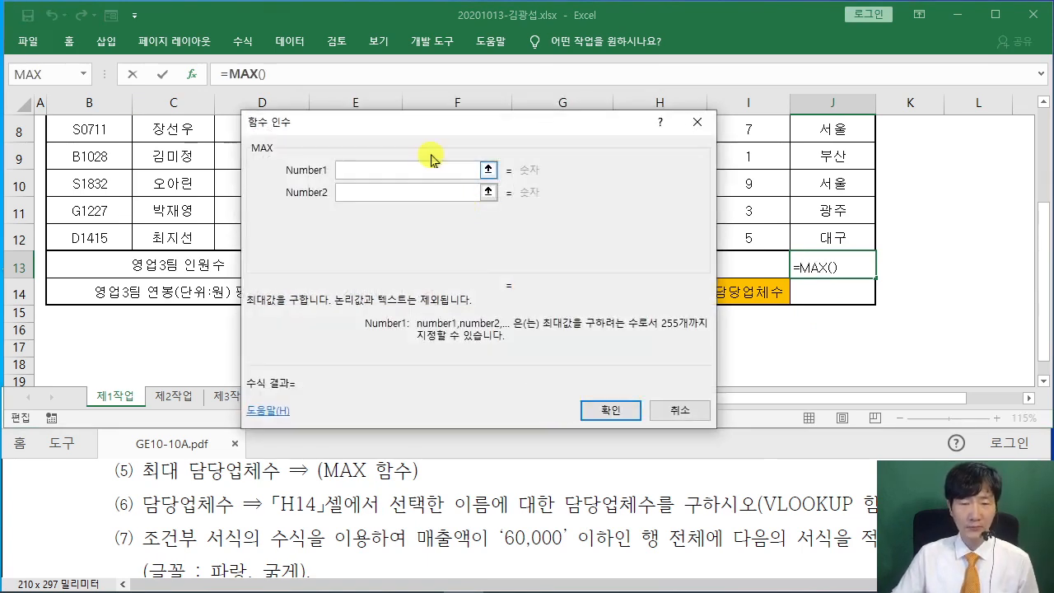
Set MAX's Number1 to the 담당업체수 values H5:H12 and finish the J13 formula
left_click_drag(434, 129, 671, 168)
left_click_drag(591, 165, 837, 162)
scroll(370, 275, "up", 1)
scroll(371, 275, "up", 2)
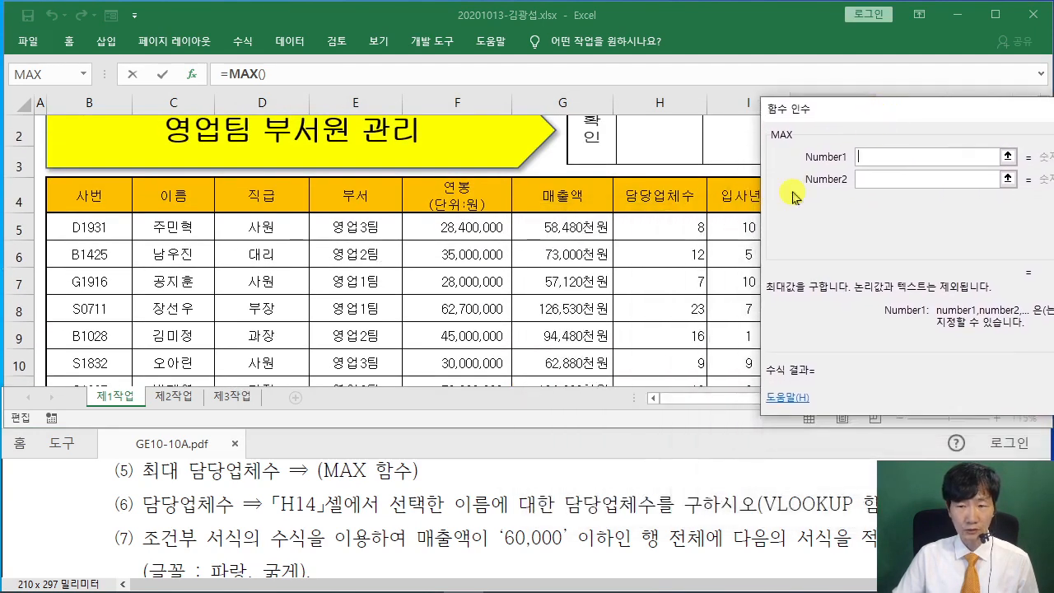
left_click_drag(666, 223, 664, 312)
left_click_drag(857, 116, 257, 134)
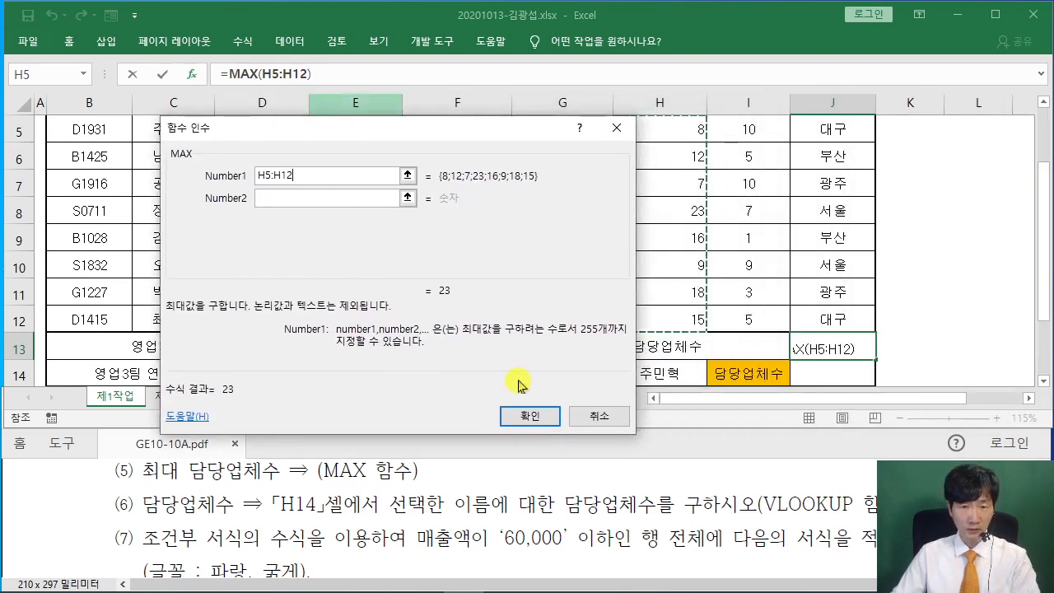
left_click(527, 416)
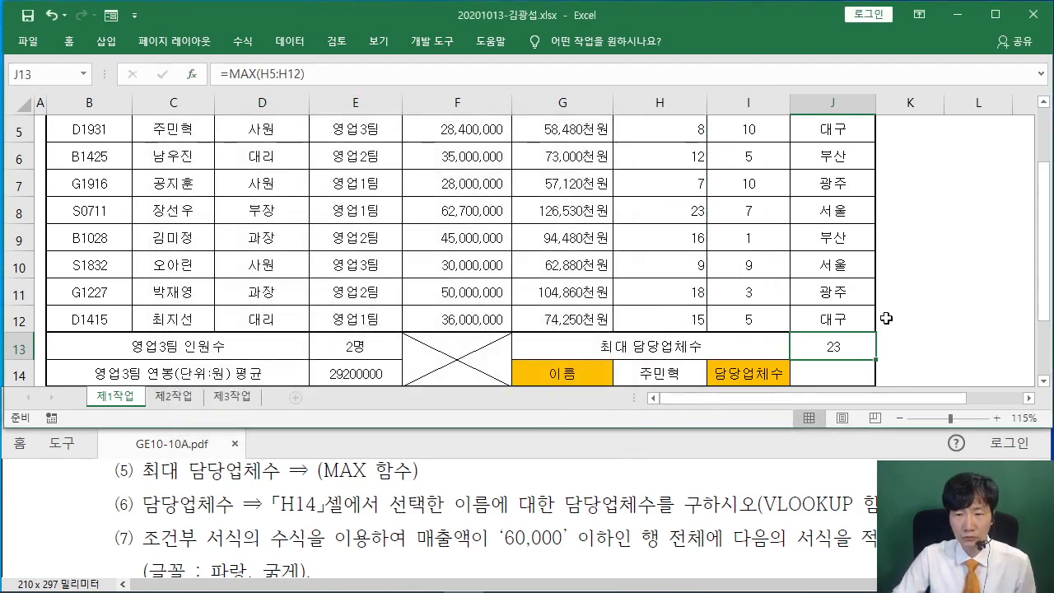
key("Return")
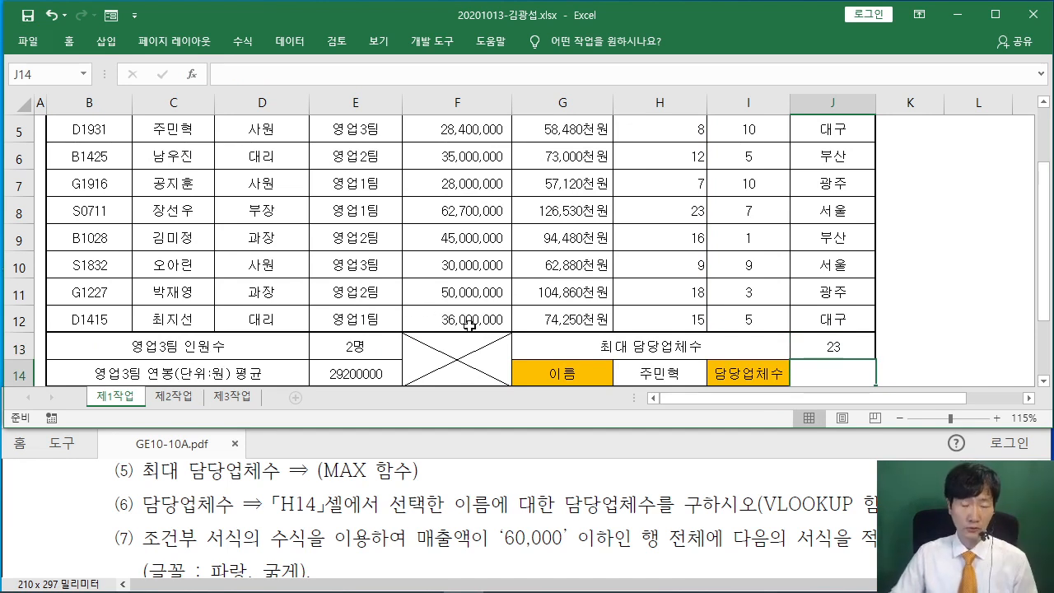
Check task (6) in GE10-10A.pdf and insert the VLOOKUP function in J14 for 담당업체수
left_click(304, 498)
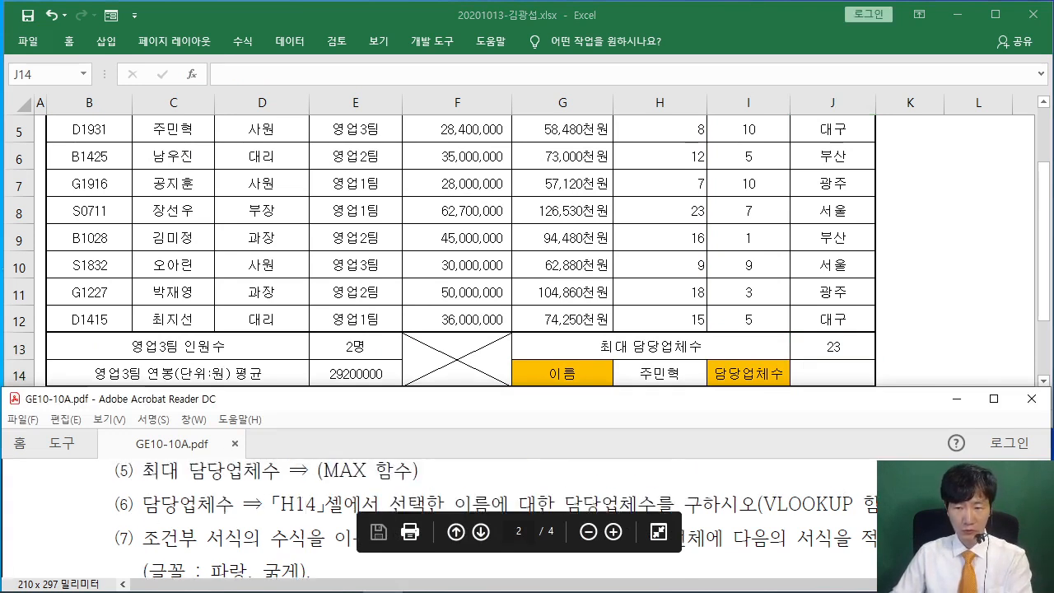
left_click(810, 377)
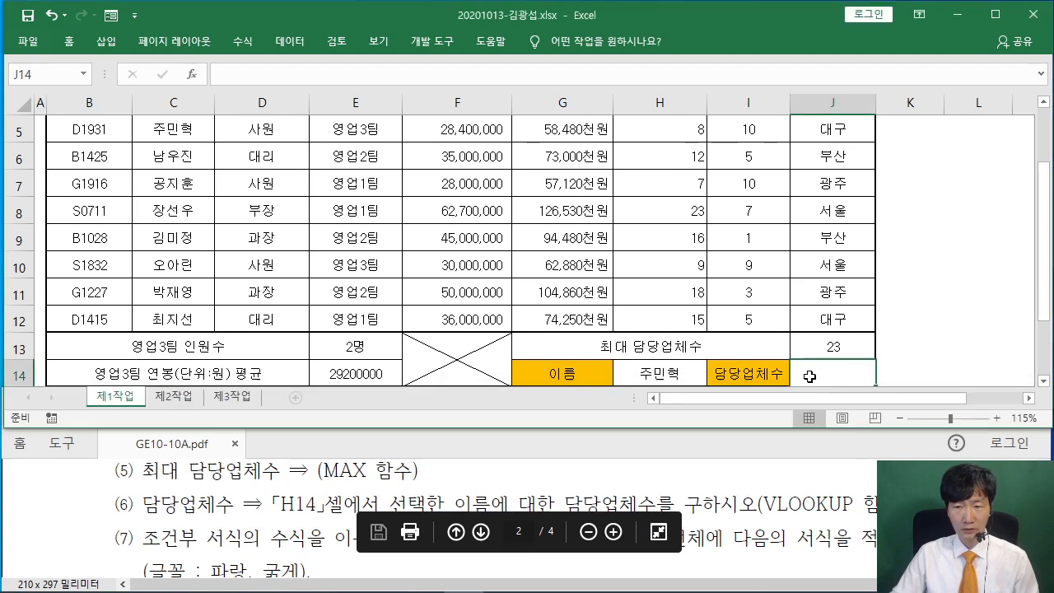
left_click(191, 75)
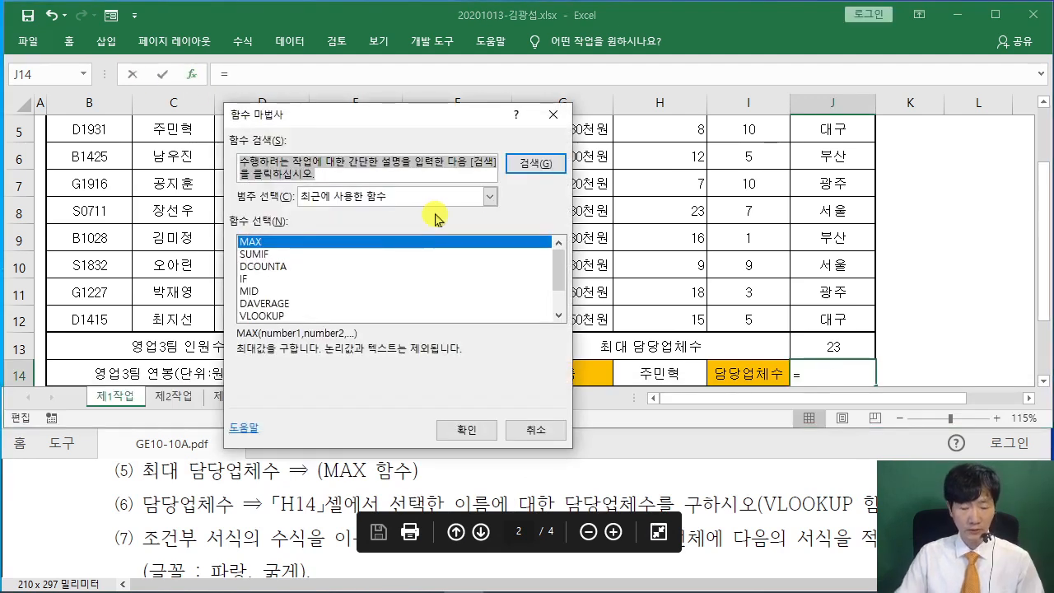
type("VLOOM")
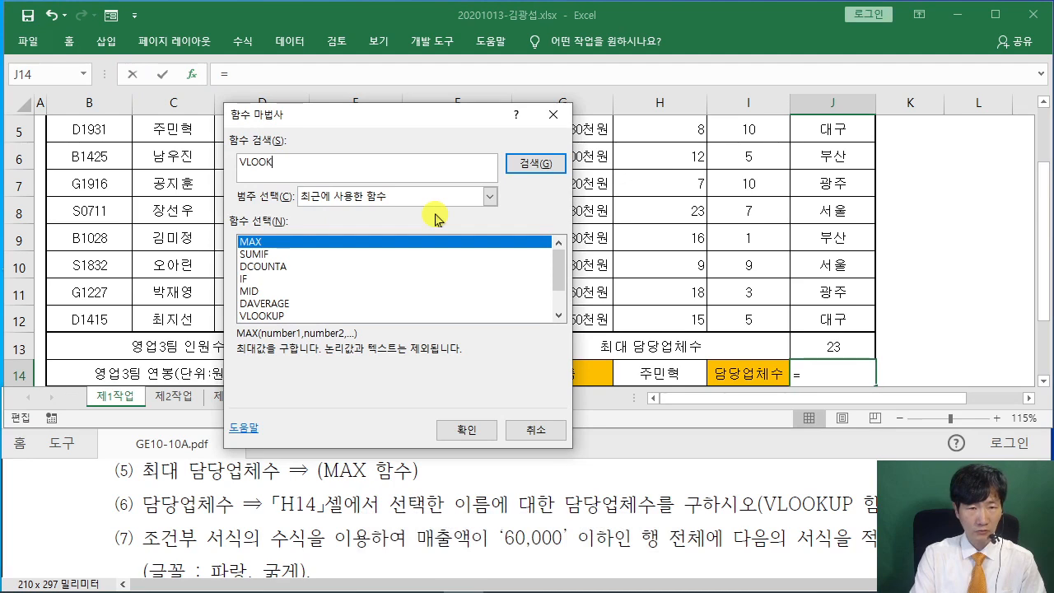
key("Return")
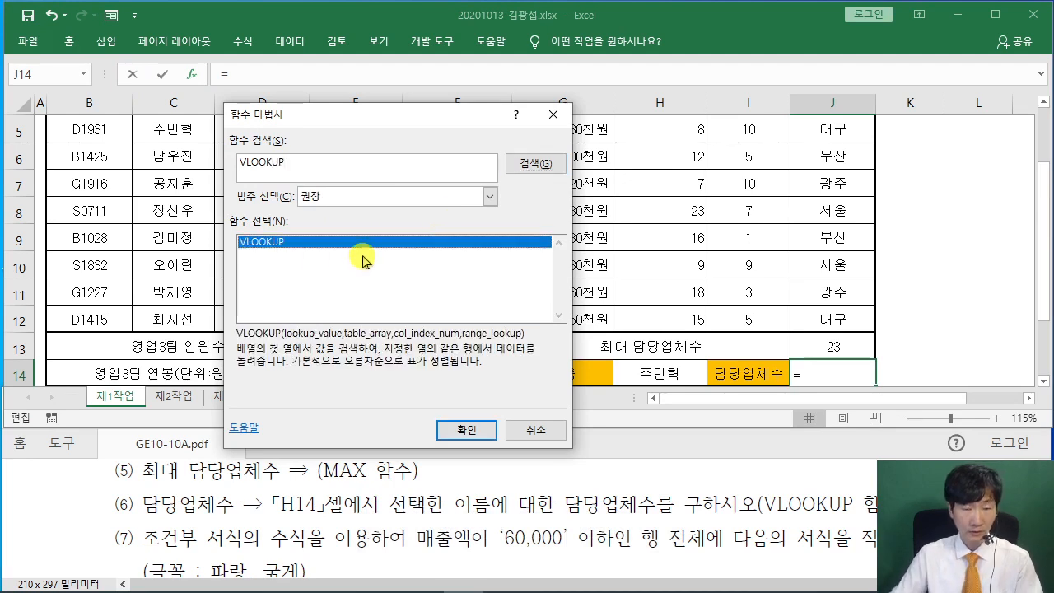
left_click(467, 431)
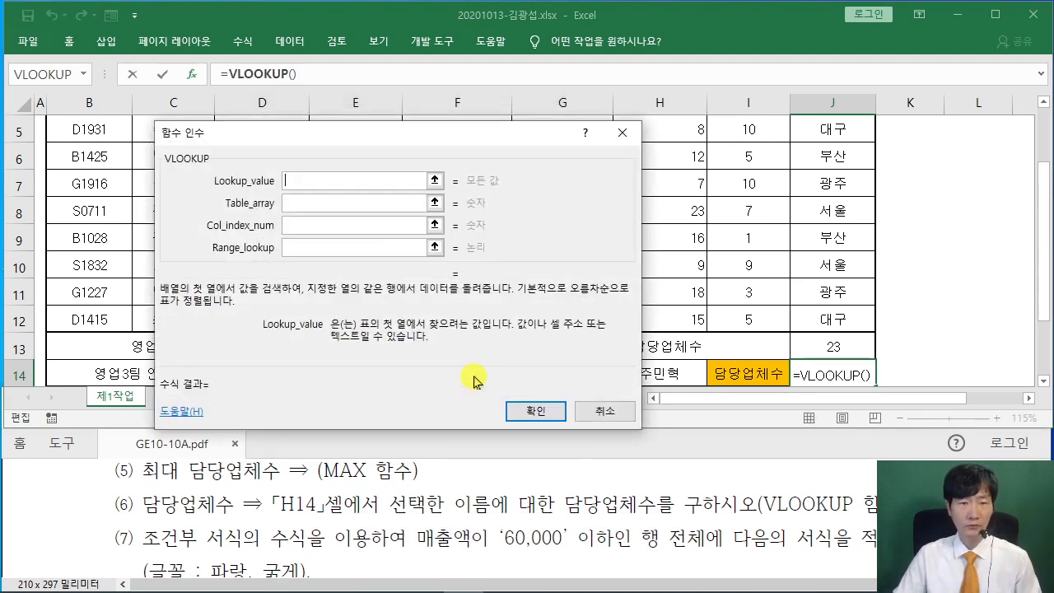
Set VLOOKUP's Lookup_value to the name cell H14 and its Table_array to C5:H12
left_click_drag(282, 140, 503, 37)
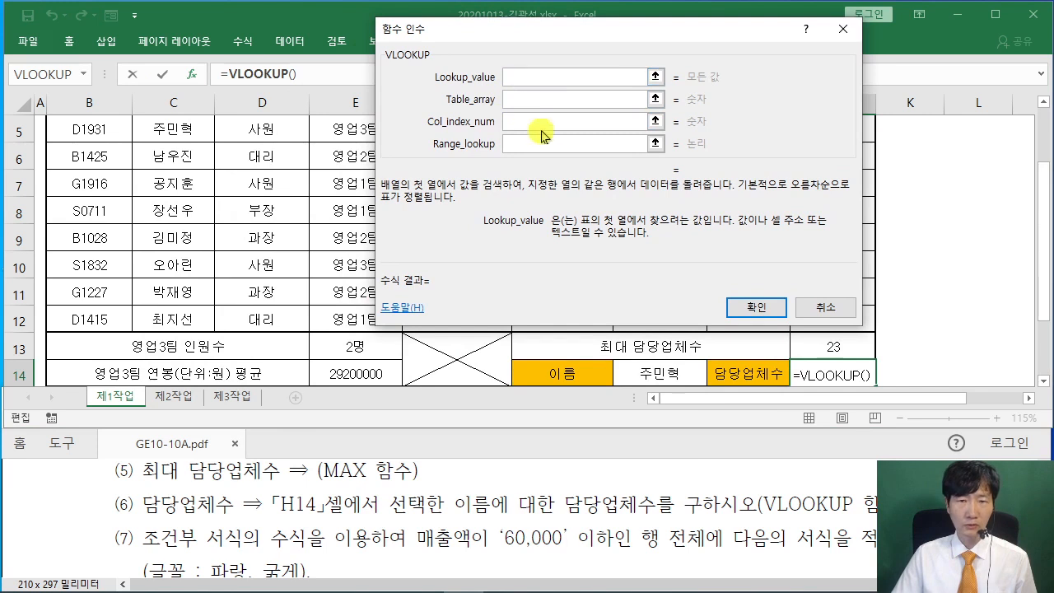
left_click(647, 375)
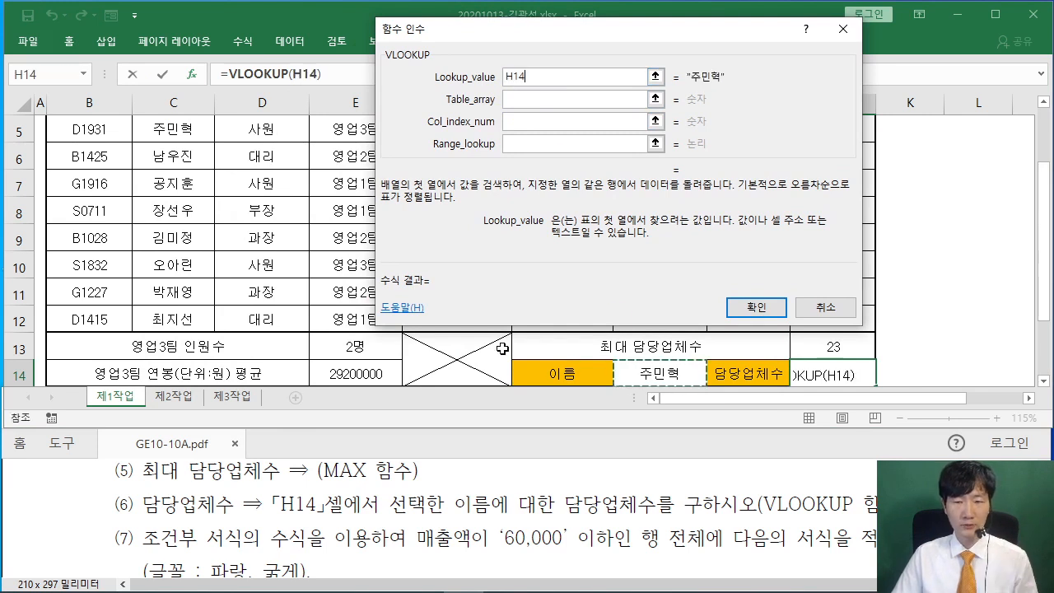
left_click(514, 99)
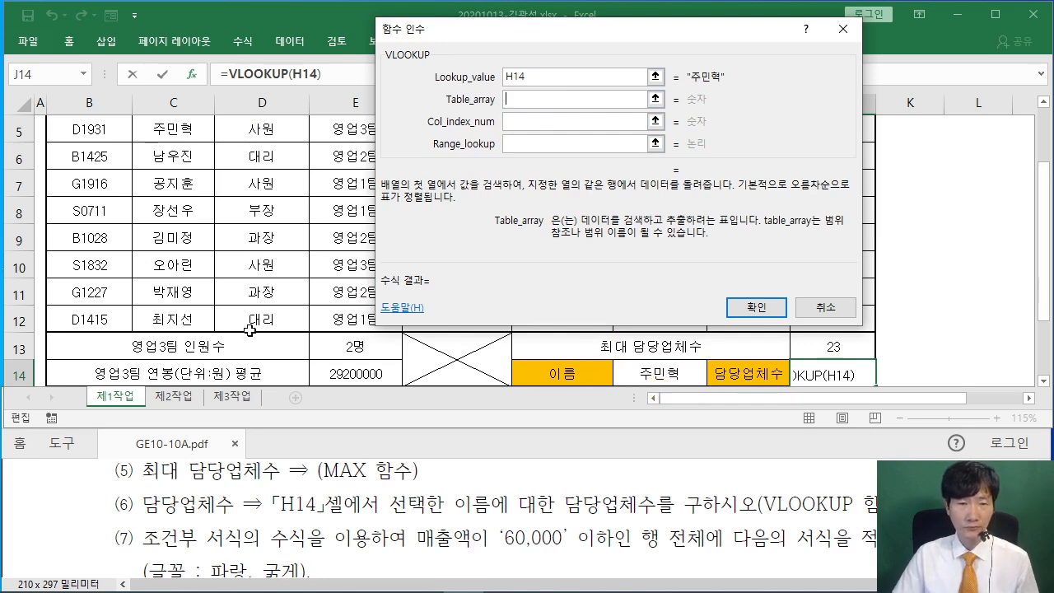
scroll(247, 327, "up", 1)
left_click(165, 232)
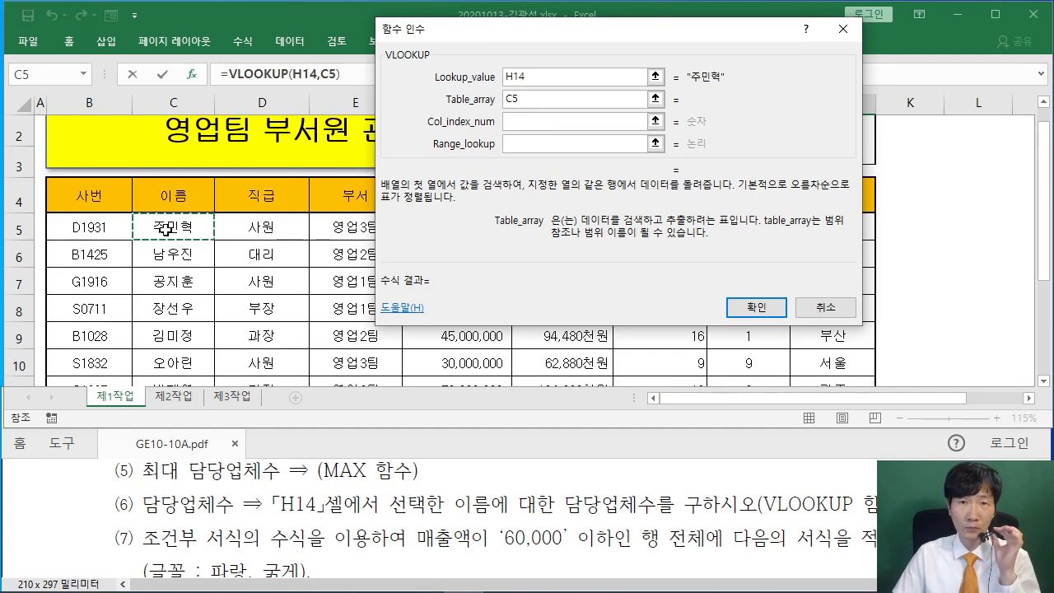
left_click_drag(166, 229, 673, 263)
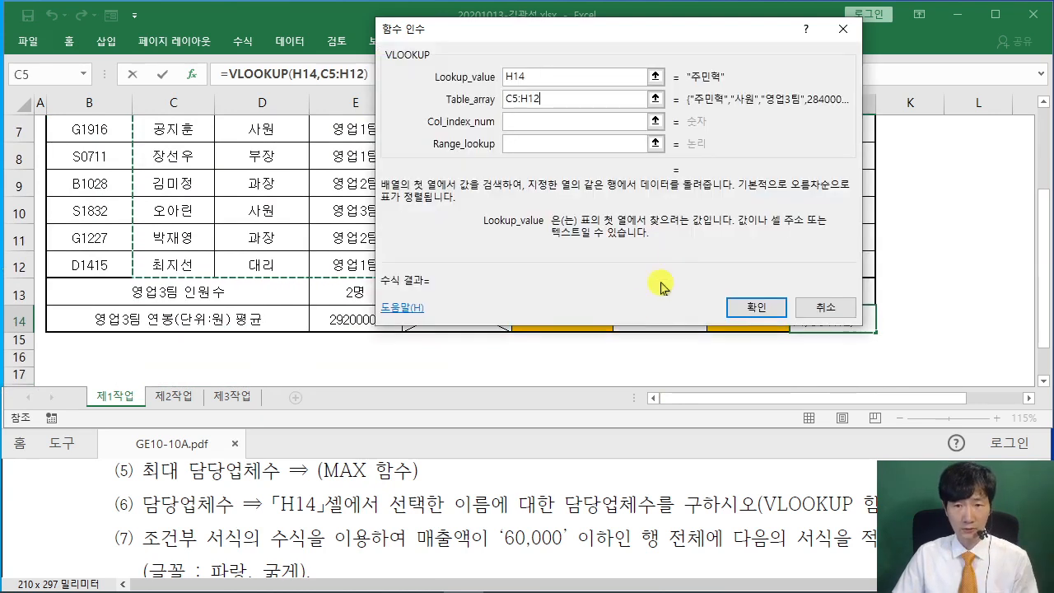
Count the lookup table's columns from 이름 to 담당업체수 to work out the VLOOKUP column index
key("Tab")
left_click_drag(501, 33, 618, 46)
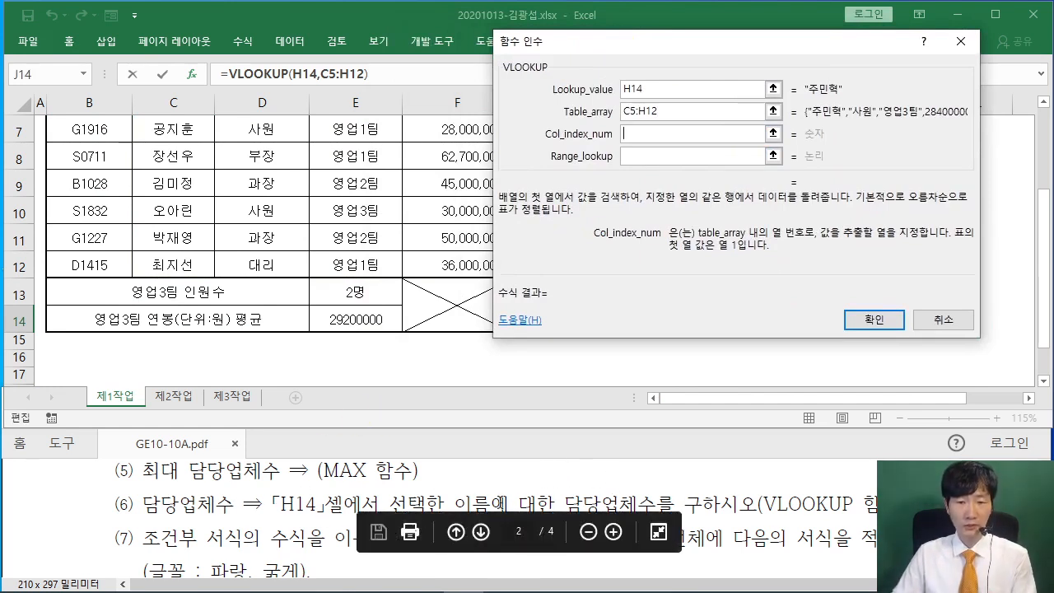
scroll(403, 276, "up", 1)
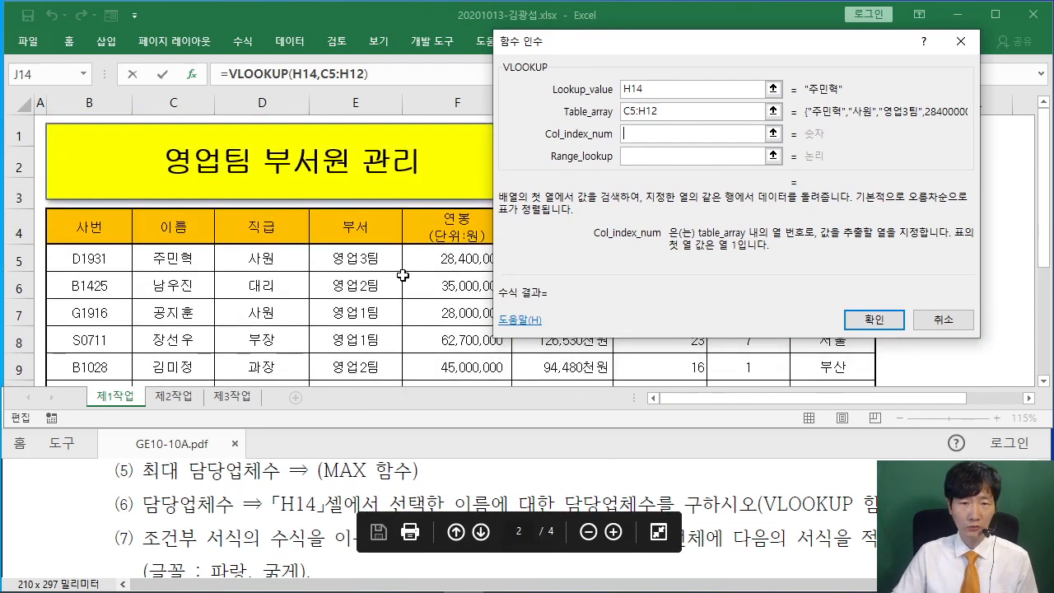
left_click_drag(557, 41, 725, 59)
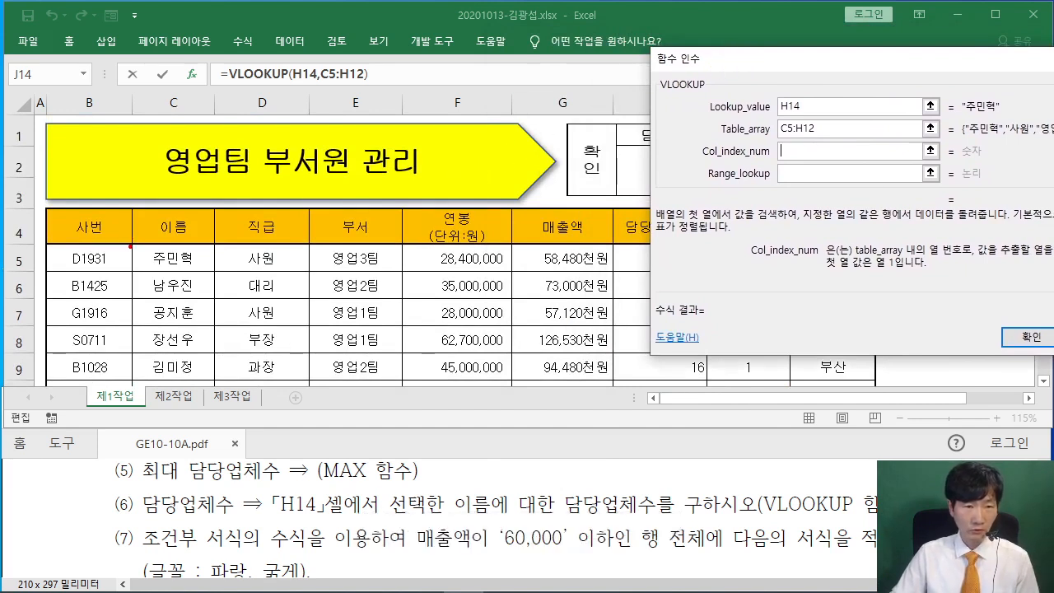
left_click_drag(135, 245, 613, 308)
mouse_move(145, 241)
left_mouse_down()
mouse_move(685, 250)
mouse_move(705, 262)
mouse_move(719, 415)
left_mouse_up()
left_click_drag(134, 237, 133, 372)
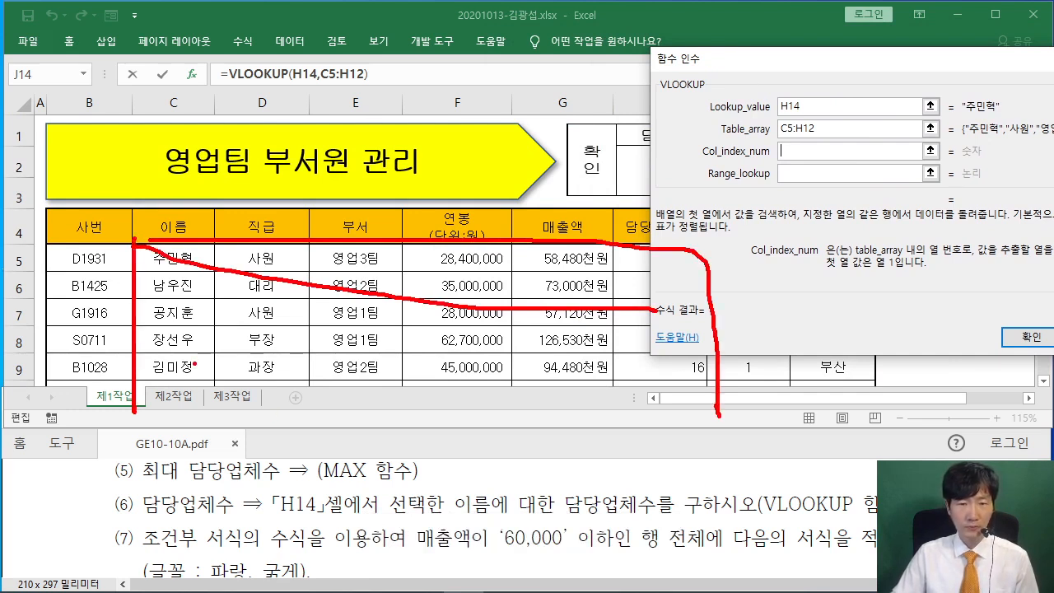
mouse_move(176, 219)
left_mouse_down()
mouse_move(176, 169)
mouse_move(194, 216)
left_mouse_up()
mouse_move(250, 192)
left_mouse_down()
mouse_move(288, 212)
mouse_move(377, 201)
left_mouse_up()
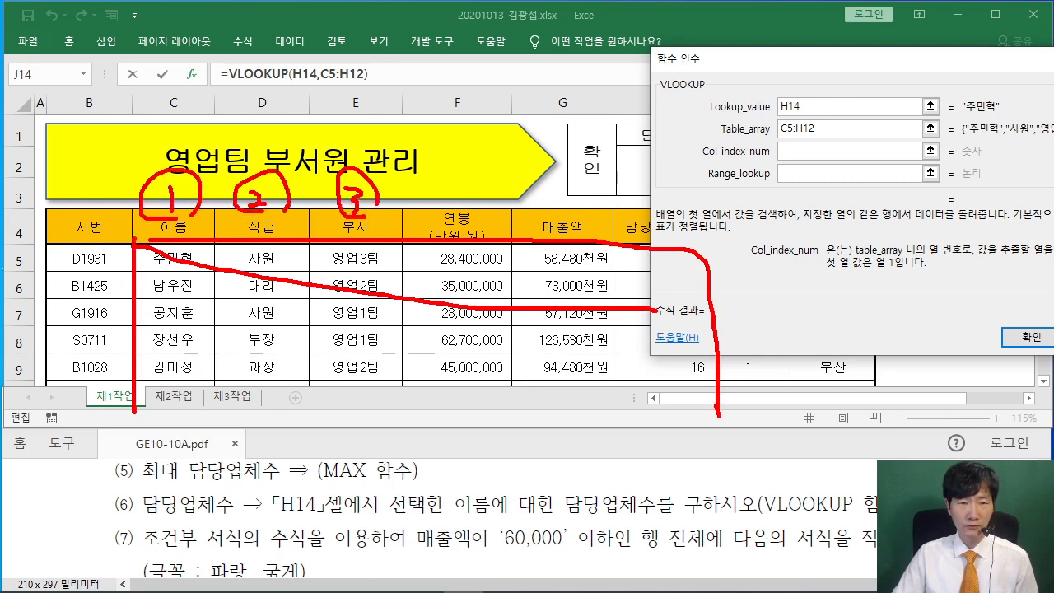
mouse_move(446, 170)
left_mouse_down()
mouse_move(449, 204)
mouse_move(474, 204)
left_mouse_up()
left_click_drag(563, 178, 598, 193)
mouse_move(663, 161)
left_mouse_down()
mouse_move(649, 205)
mouse_move(668, 256)
mouse_move(696, 247)
mouse_move(611, 253)
left_mouse_up()
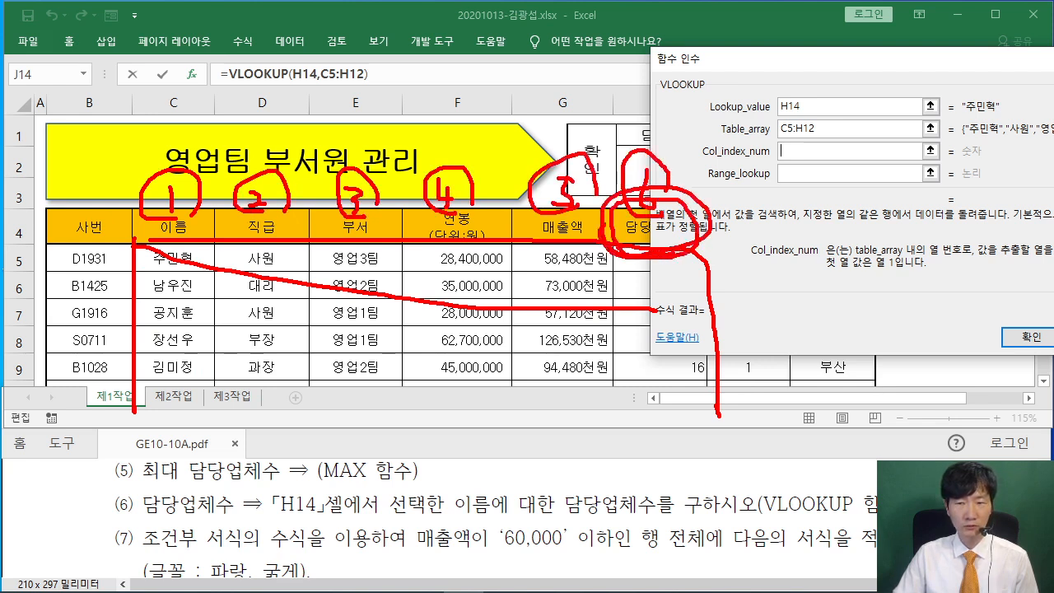
left_click_drag(820, 133, 797, 155)
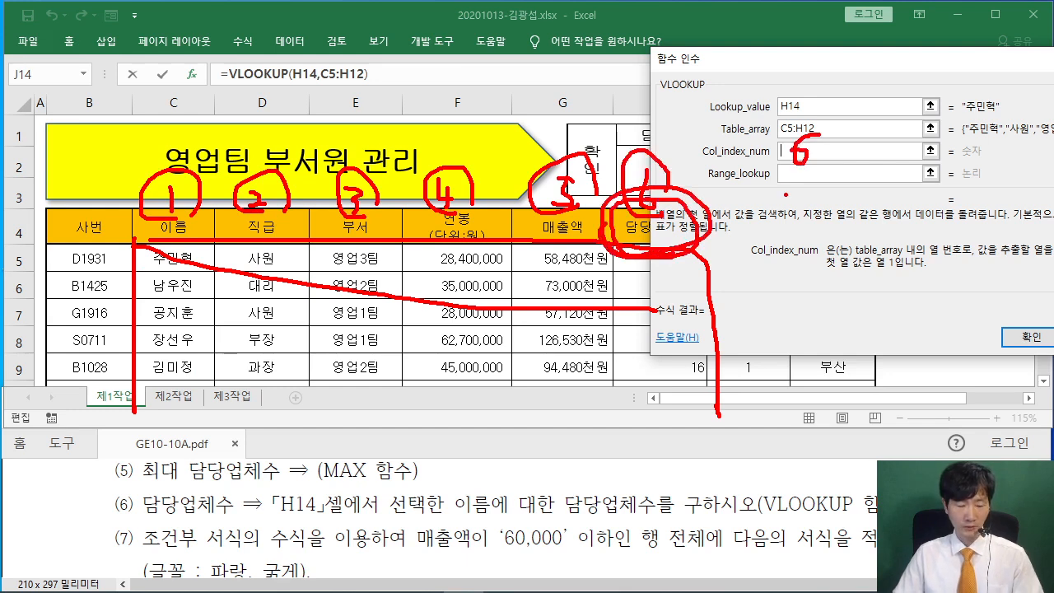
key("Escape")
Set VLOOKUP's Col_index_num to 6 for the 담당업체수 column
left_click(792, 131)
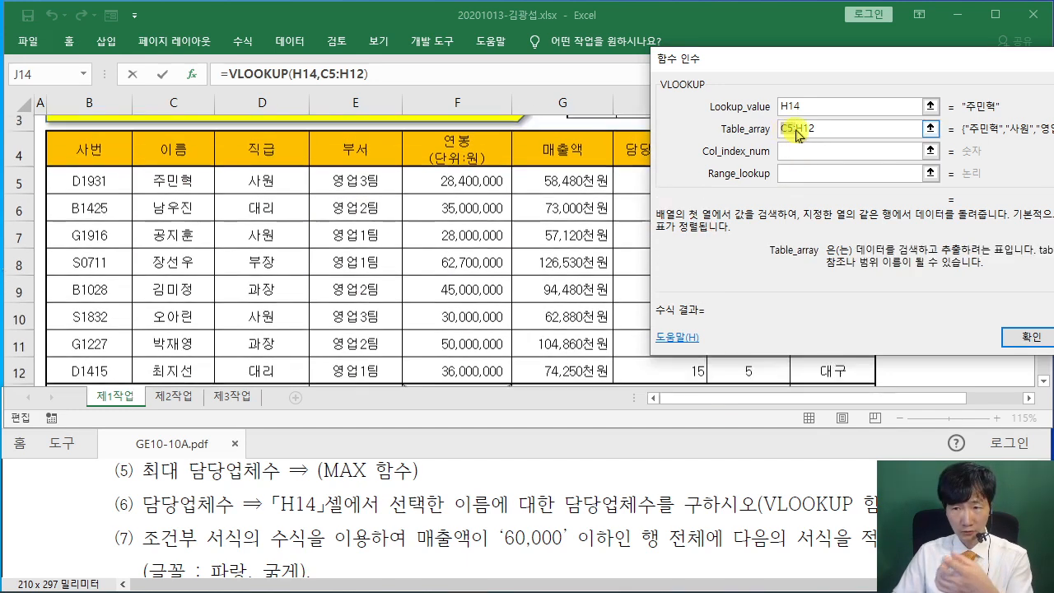
left_click(788, 130)
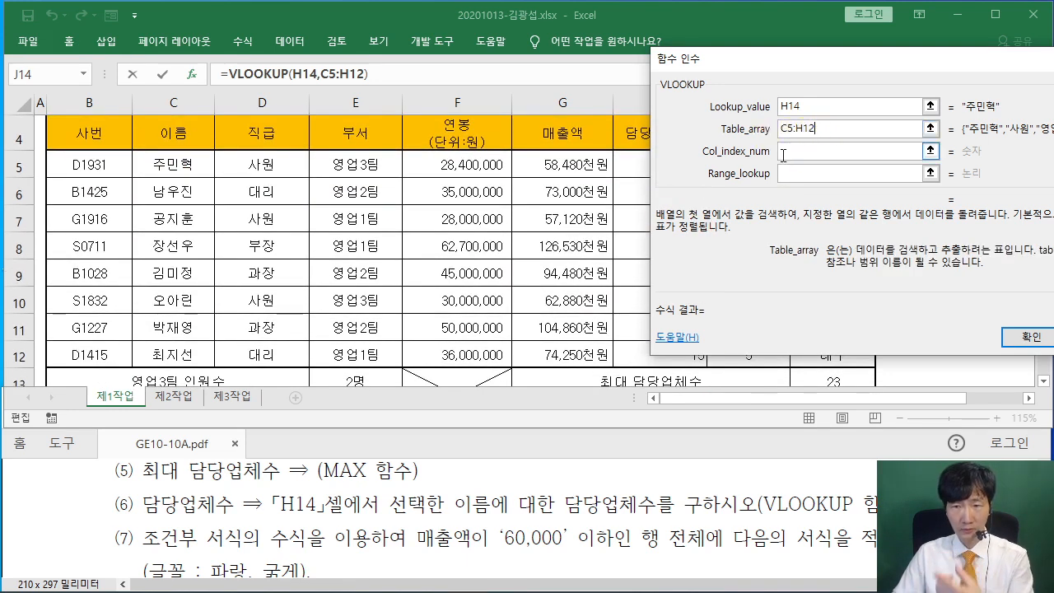
left_click(783, 154)
type("6")
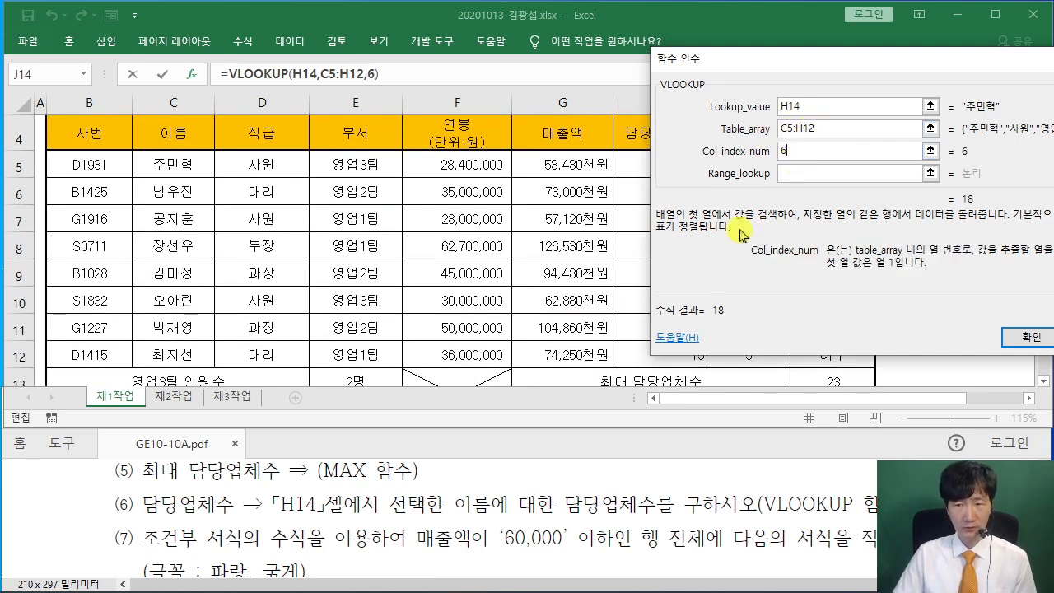
Set VLOOKUP's Range_lookup to FALSE and finish the J14 formula
left_click(795, 173)
left_click_drag(775, 72, 387, 72)
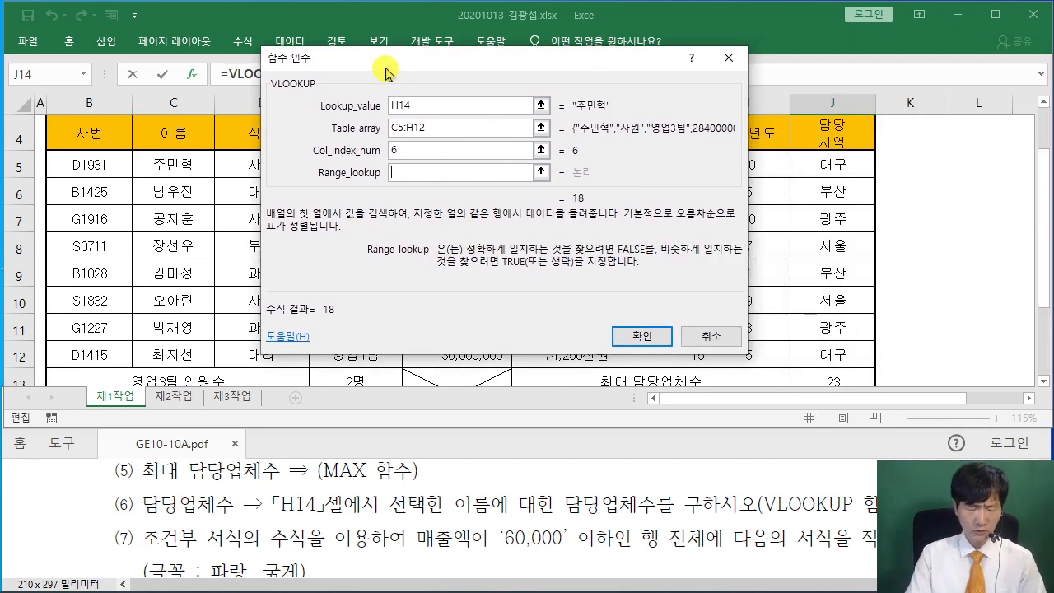
type("FALSE")
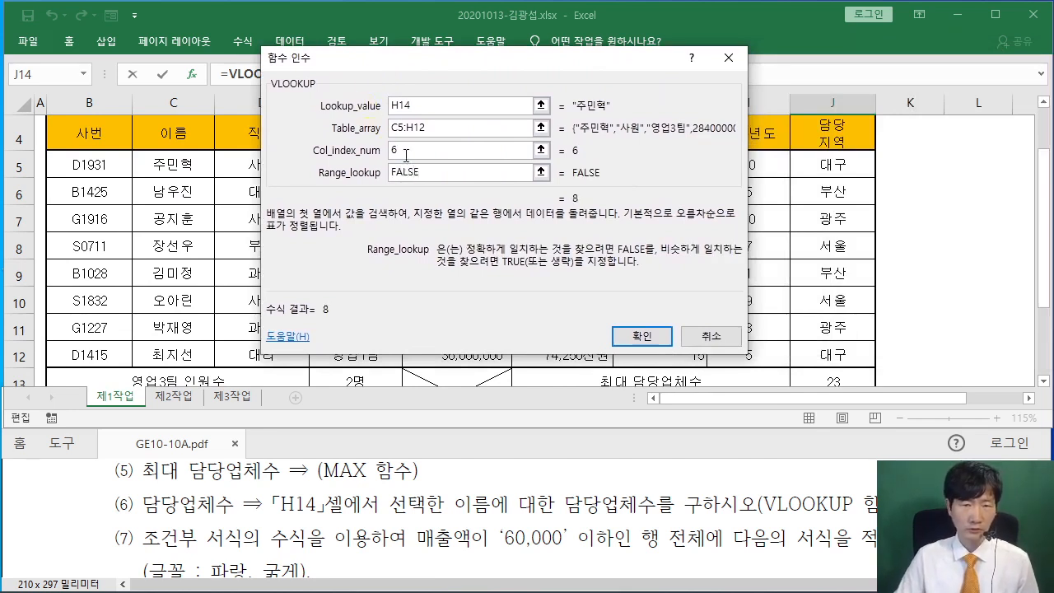
left_click_drag(491, 67, 443, 123)
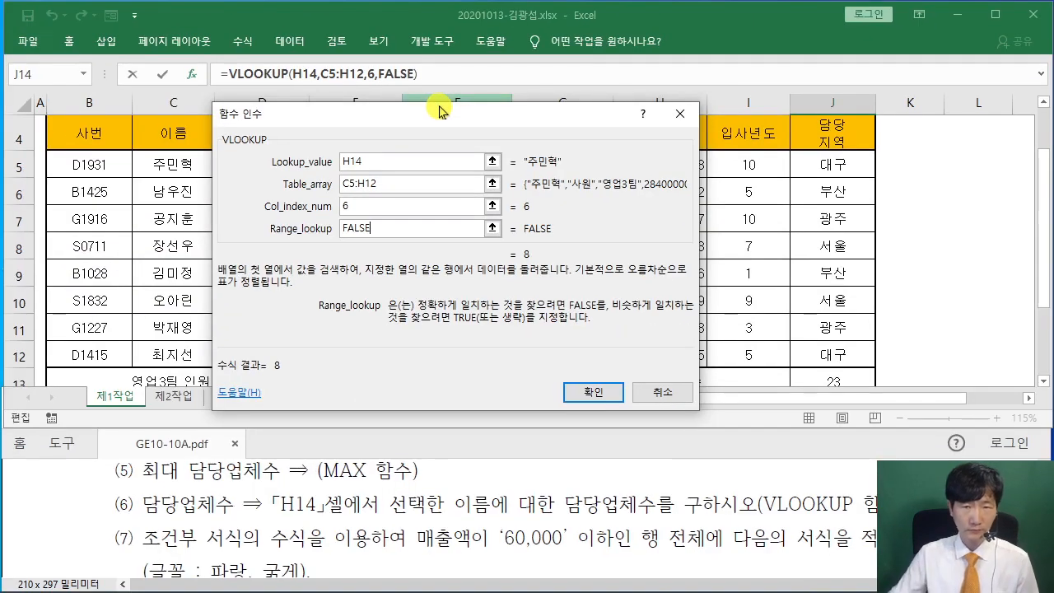
left_click(592, 394)
Choose the table's third employee name in H14 and compare the 담당업체수 result in J14 with the table
scroll(676, 304, "down", 1)
scroll(651, 309, "up", 1)
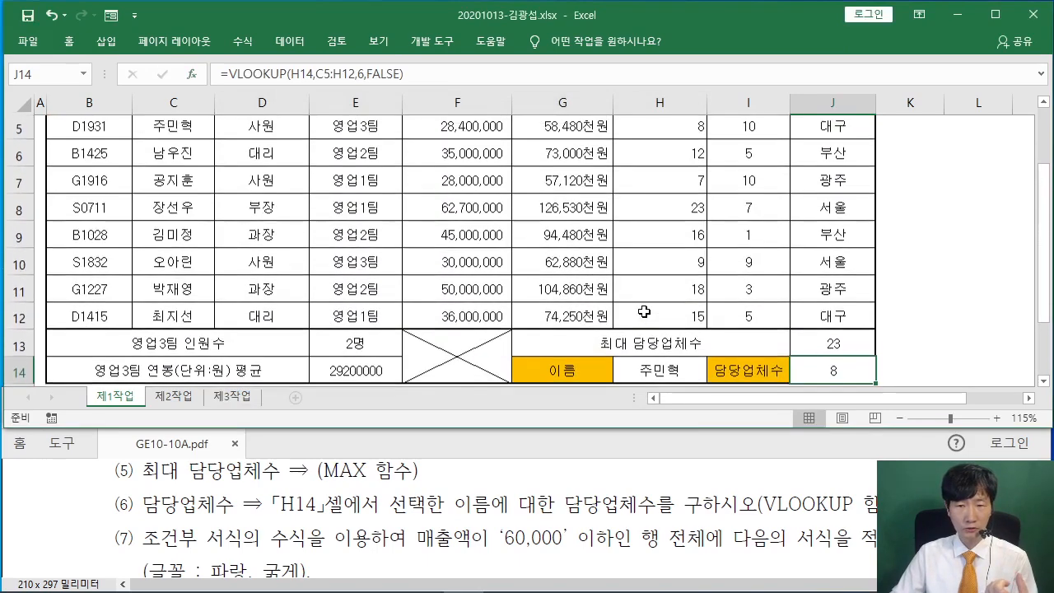
scroll(644, 311, "up", 1)
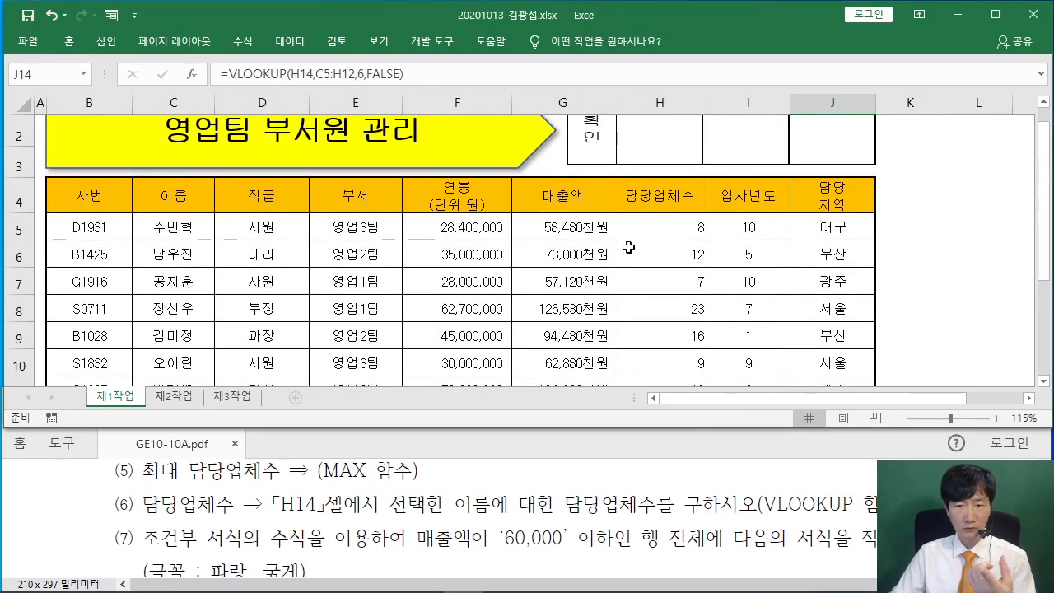
scroll(766, 266, "down", 2)
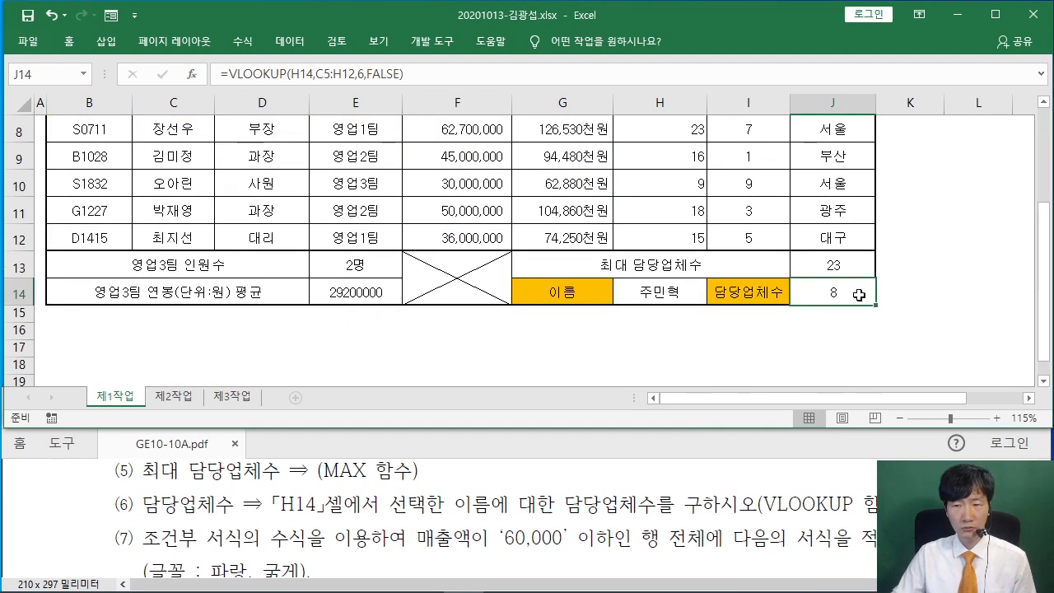
left_click(682, 296)
left_click(714, 298)
left_click(660, 342)
scroll(689, 309, "up", 2)
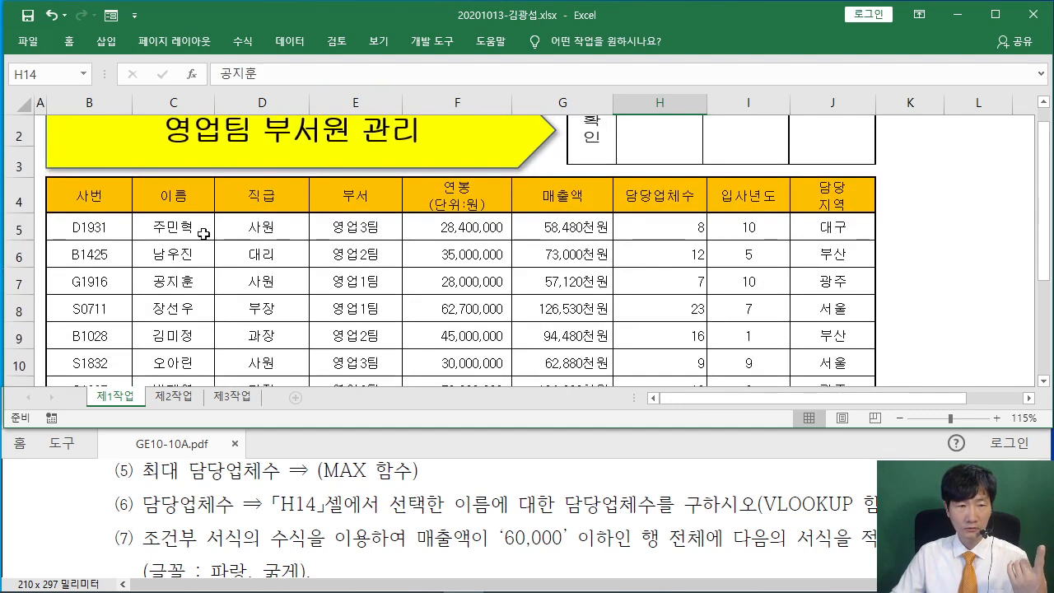
scroll(583, 261, "down", 1)
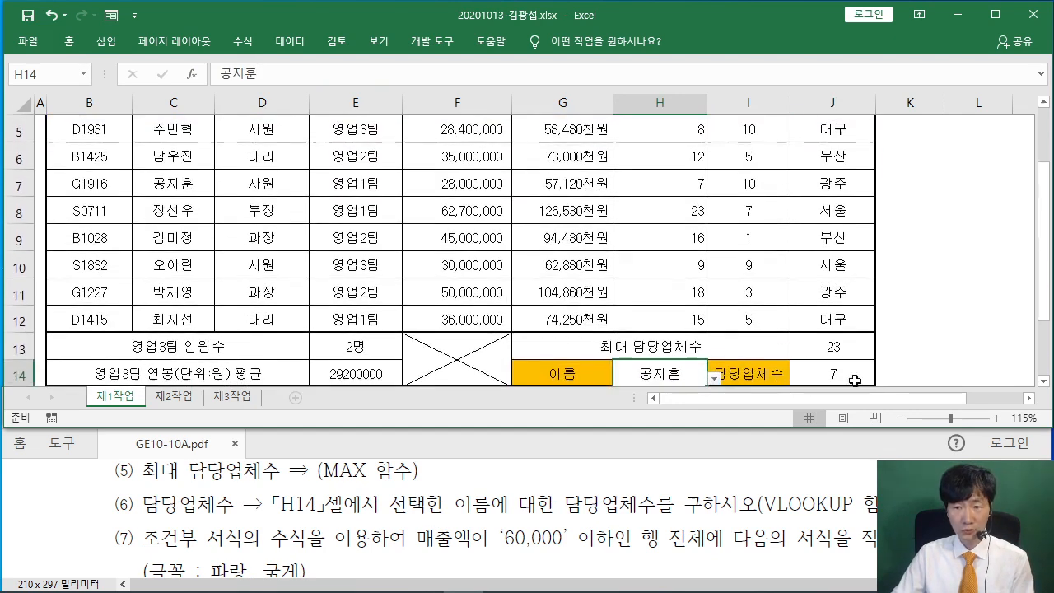
Restore the table's first employee name in the H14 selection list
scroll(854, 380, "down", 1)
left_click(713, 294)
left_click(647, 313)
left_click(690, 333)
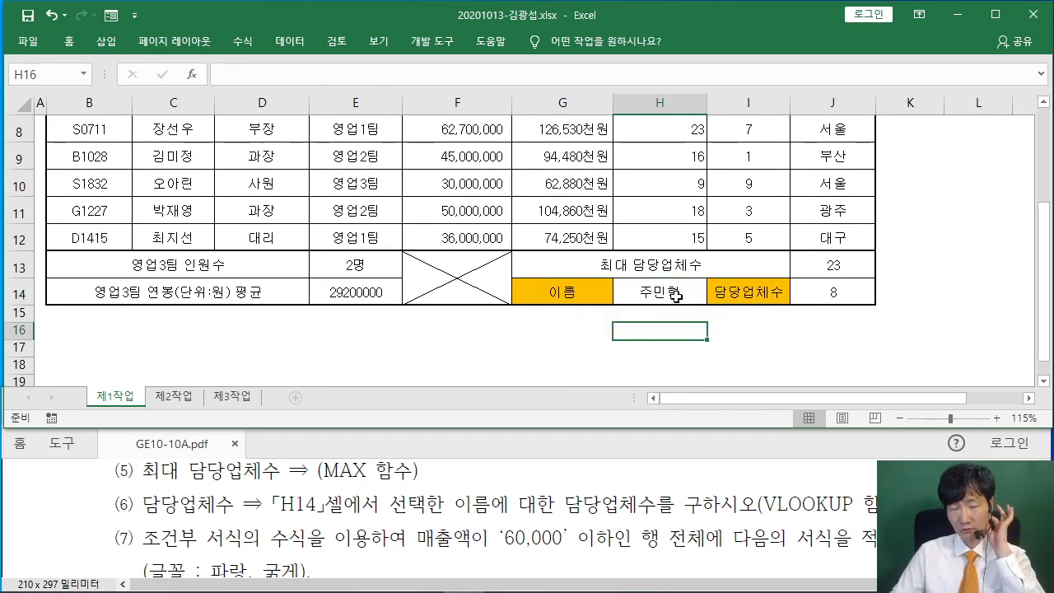
left_click(565, 329)
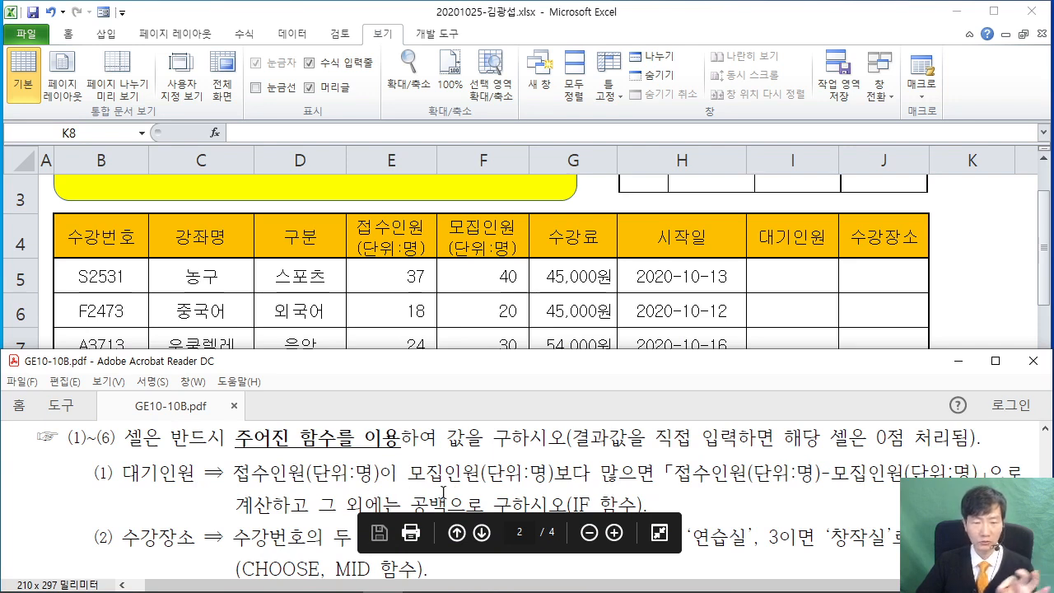
Switch to the 20201025 Excel workbook, fit its window above task (1) in GE10-10B.pdf, and collapse the ribbon
left_click(988, 271)
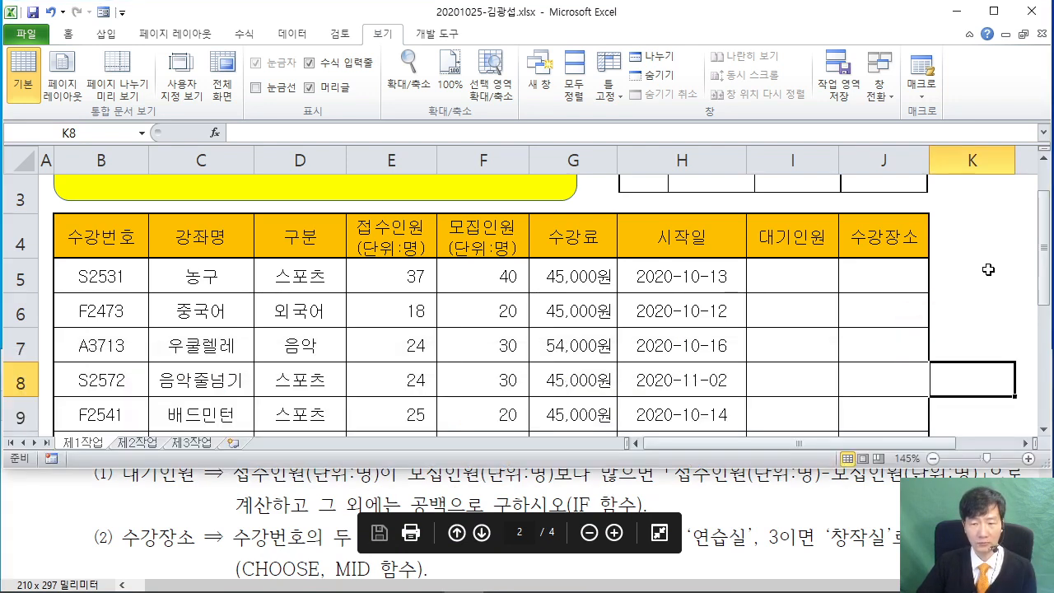
mouse_move(638, 466)
left_mouse_down()
mouse_move(645, 402)
mouse_move(648, 451)
left_mouse_up()
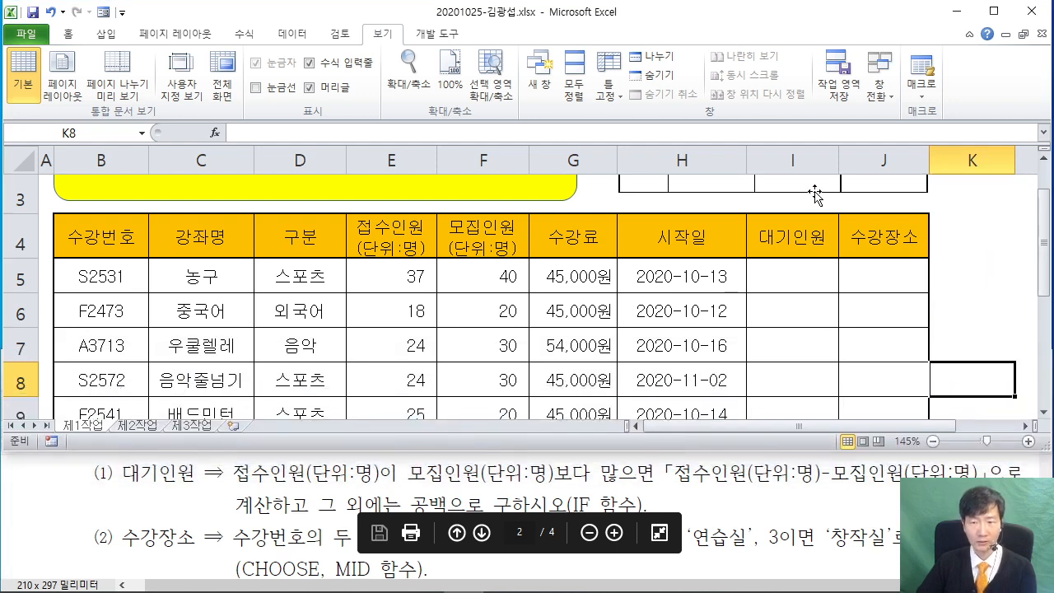
left_click(798, 272)
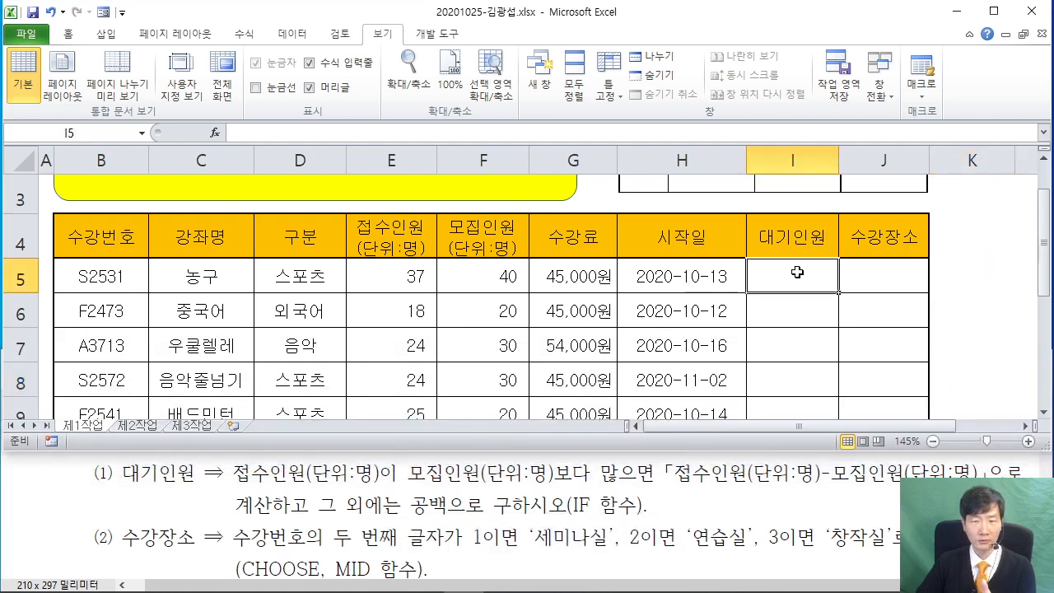
double_click(381, 33)
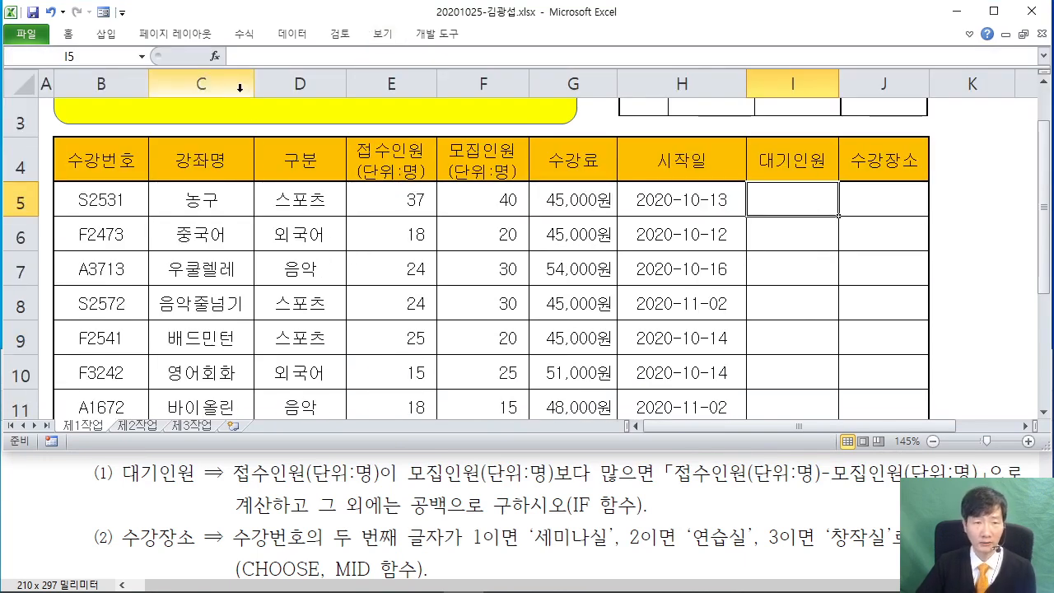
Search for the IF function and insert it in I5 for 대기인원
left_click(215, 56)
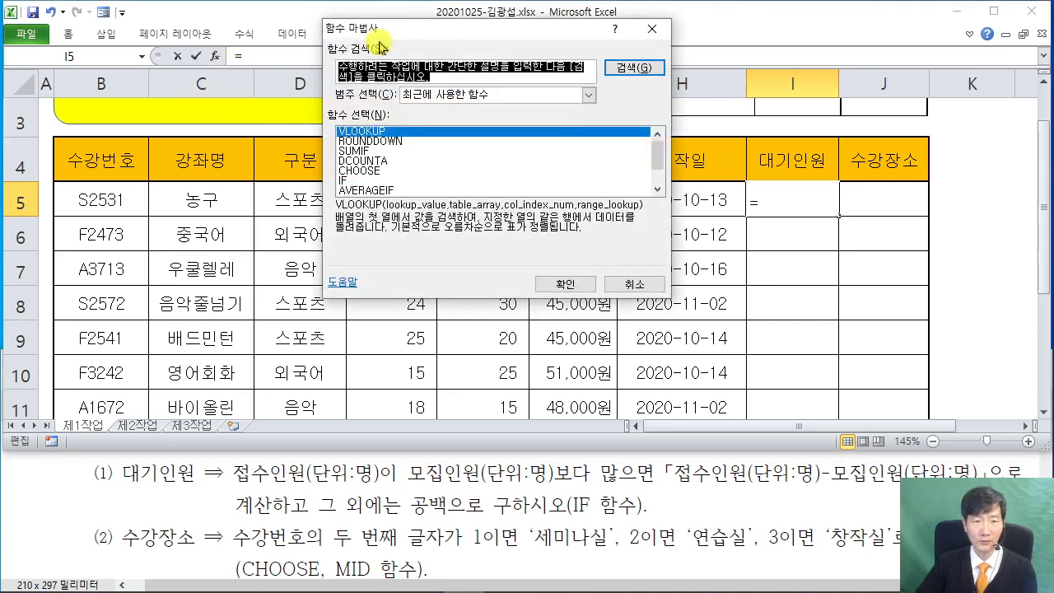
type("IF")
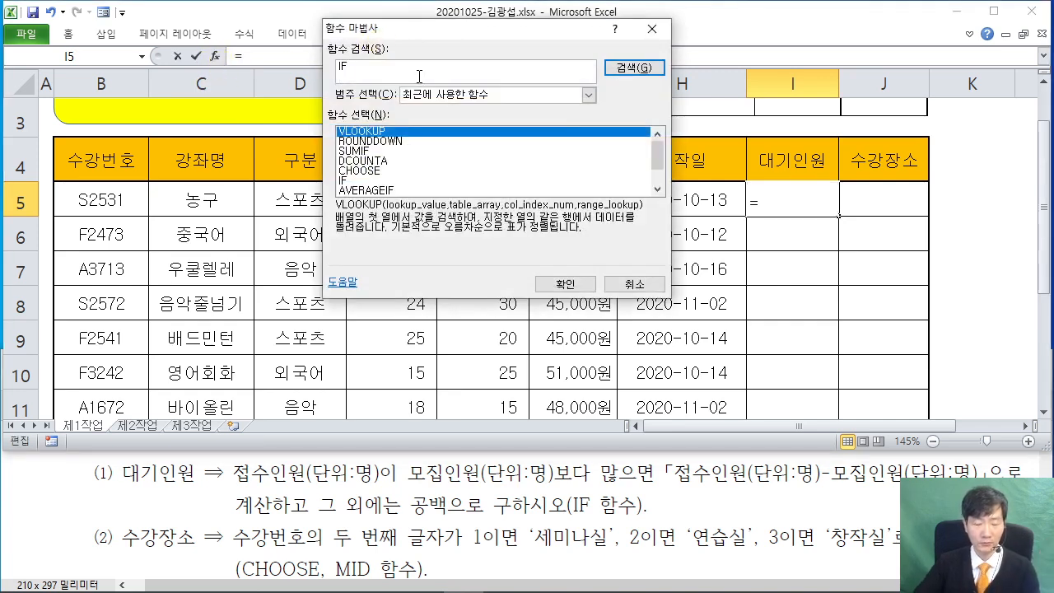
left_click(632, 68)
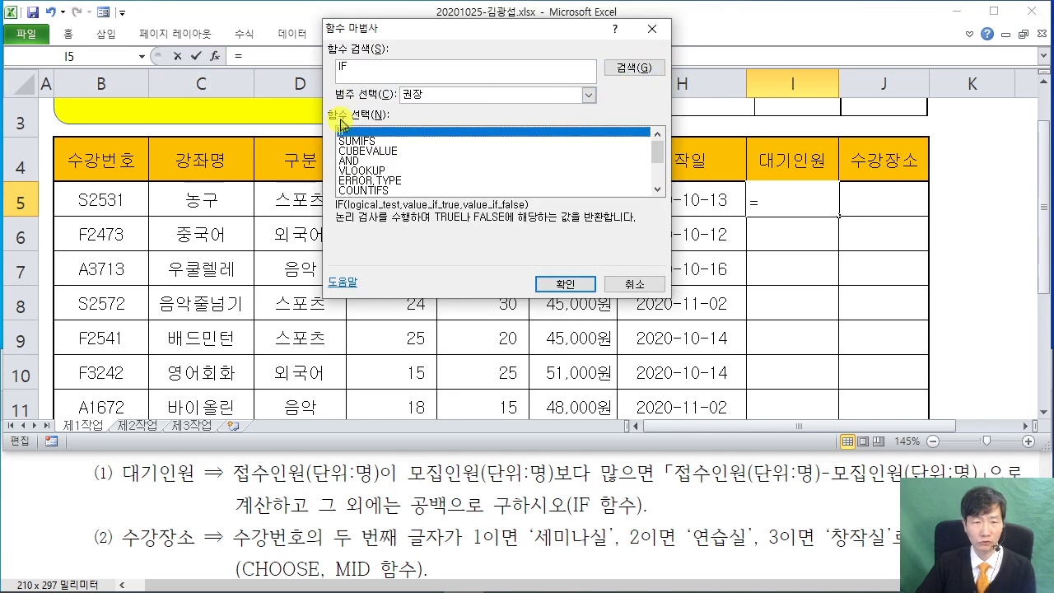
left_click(565, 283)
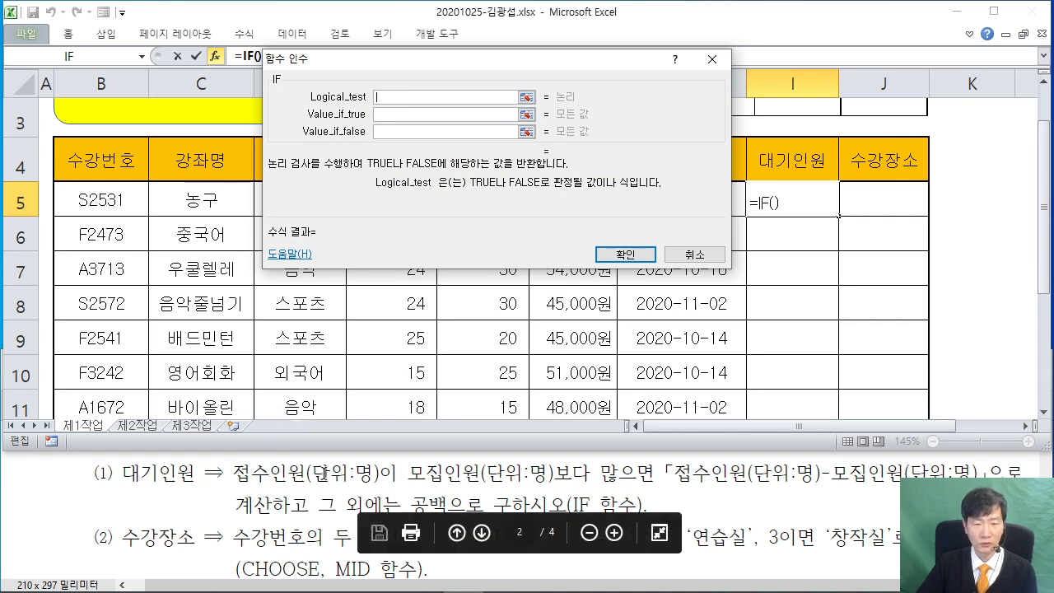
Set IF's Logical_test to E5>F5, comparing 접수인원 with 모집인원
left_click_drag(502, 64, 608, 250)
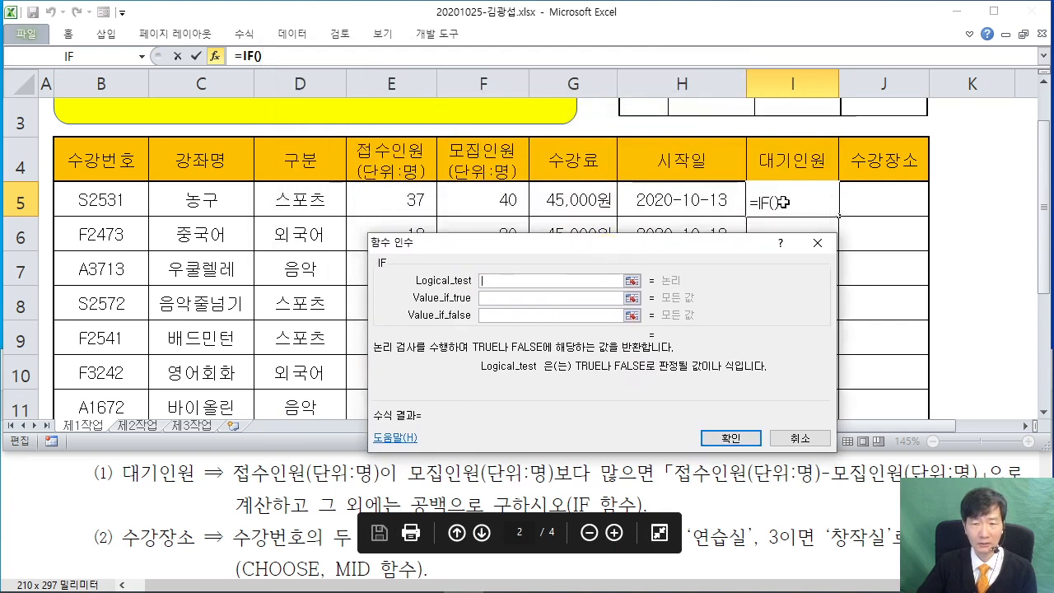
left_click(408, 198)
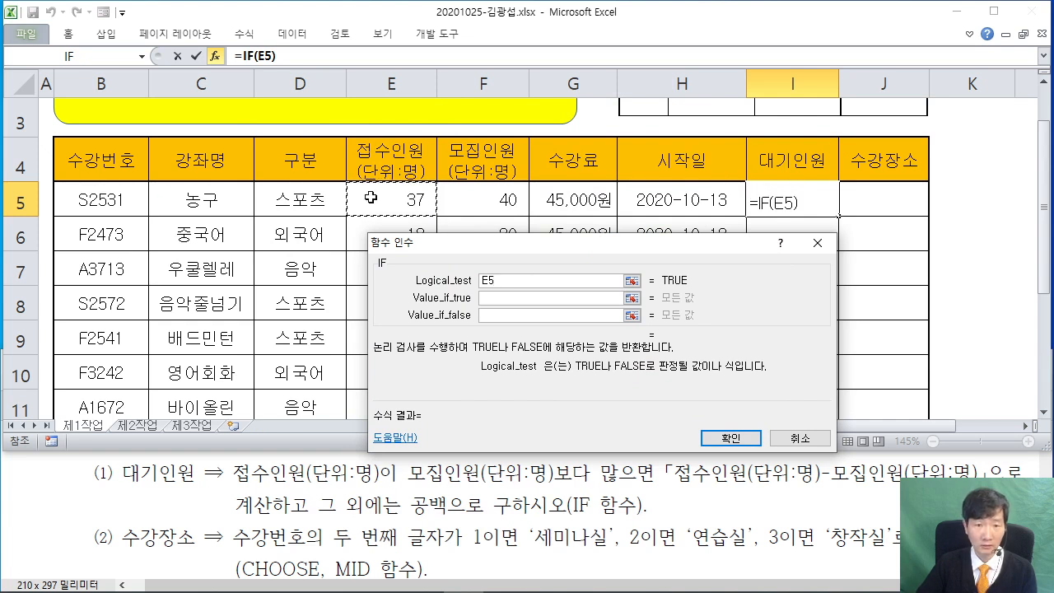
left_click(512, 277)
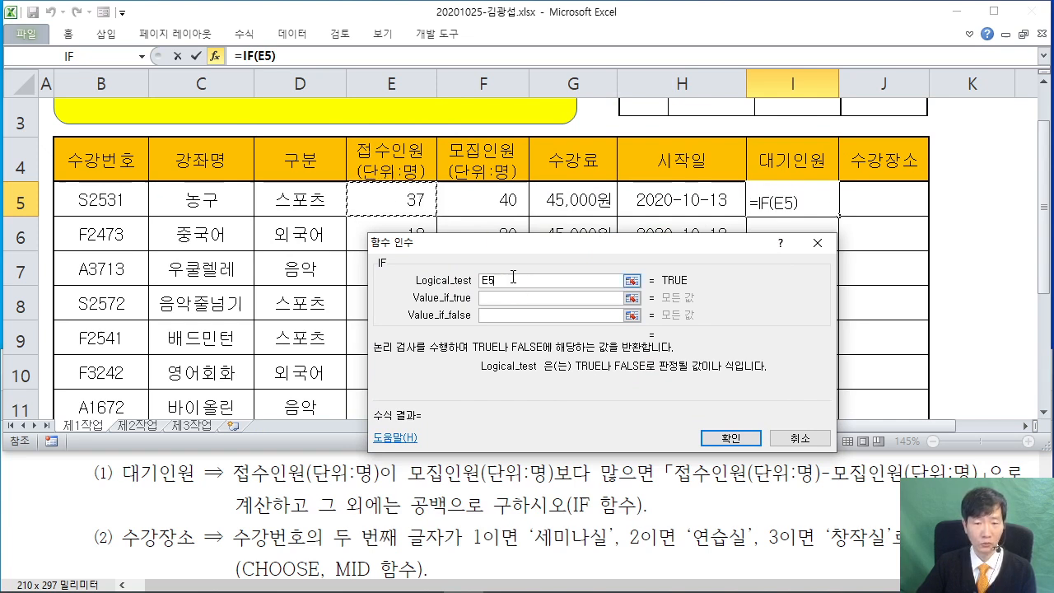
type(">")
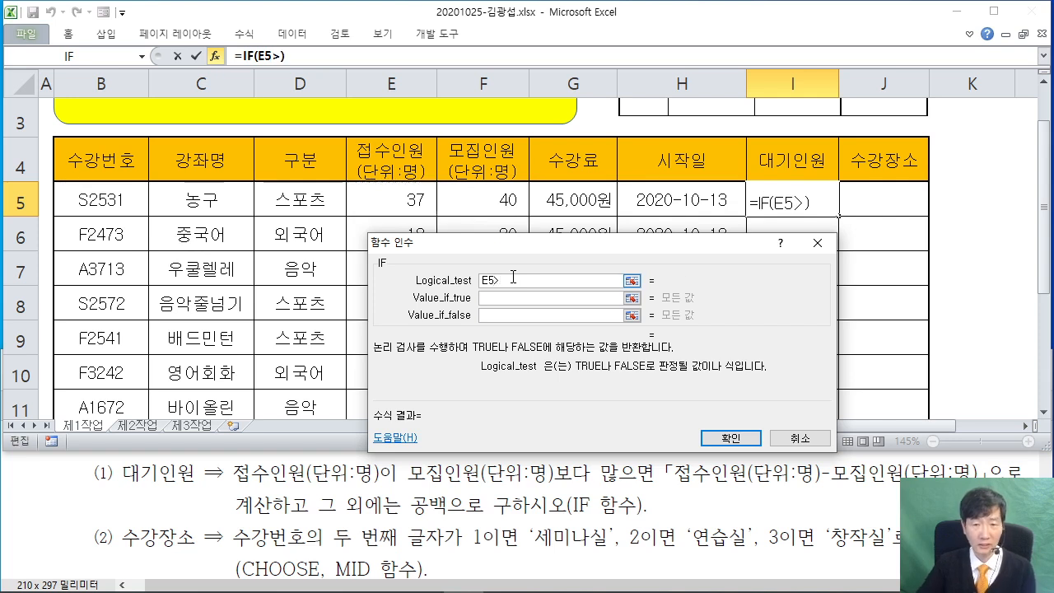
left_click(492, 209)
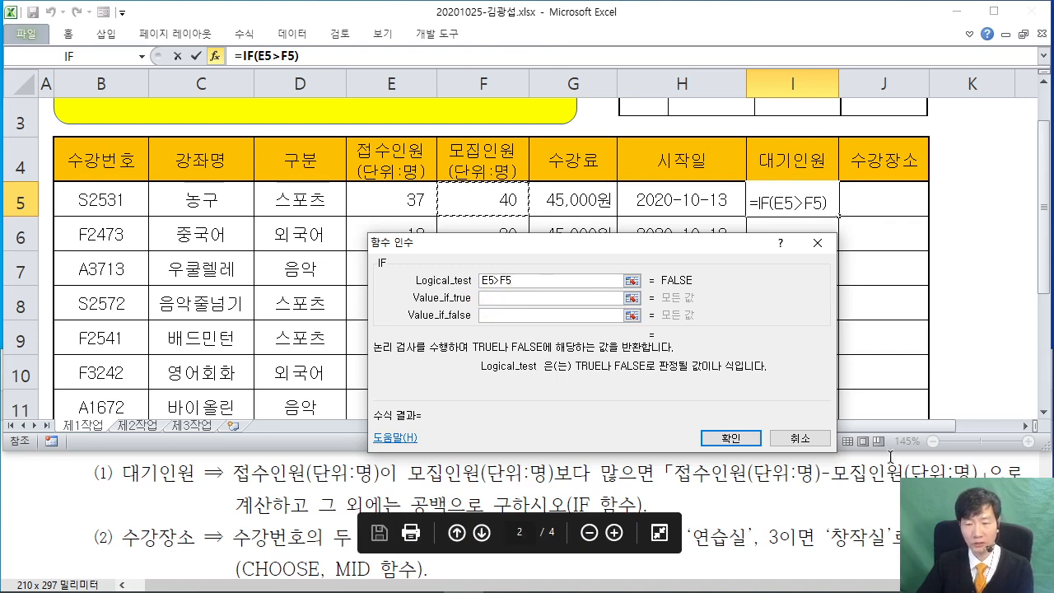
Set IF's Value_if_true to E5-F5, subtracting 모집인원 from 접수인원
left_click(512, 298)
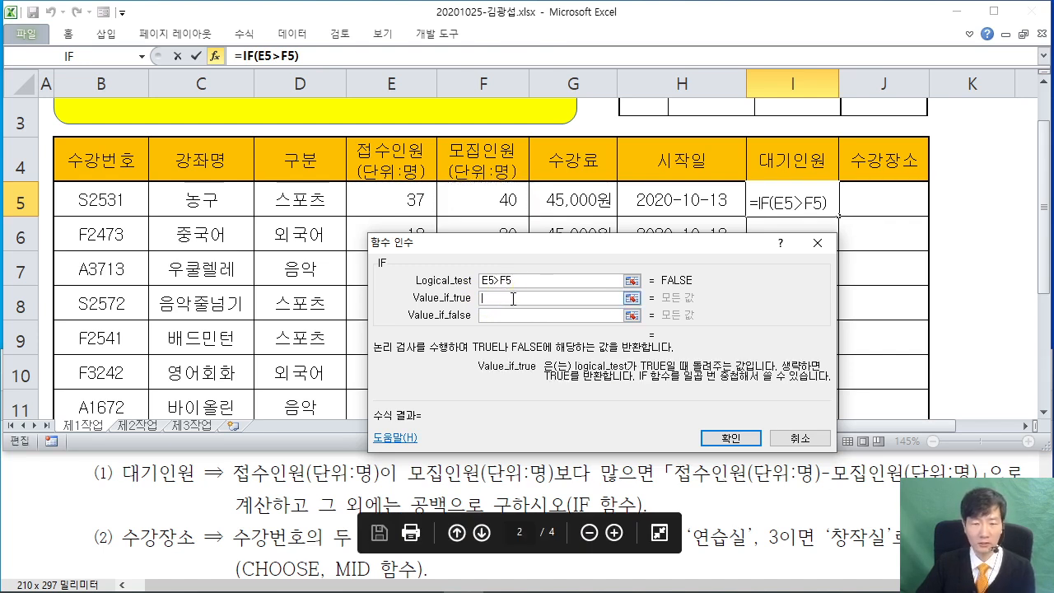
left_click(425, 200)
type("-")
left_click(512, 216)
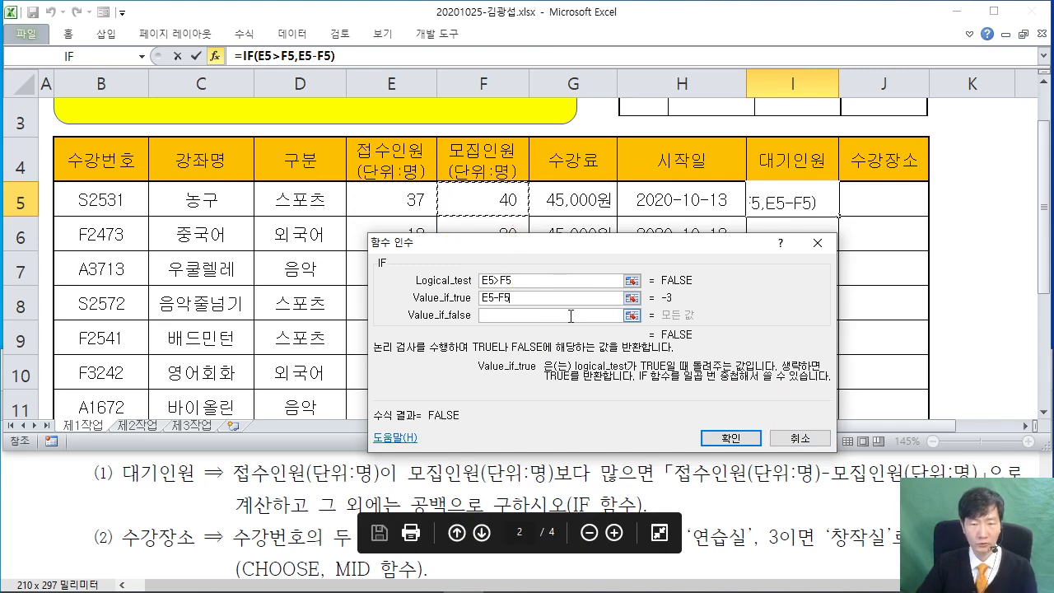
Set IF's Value_if_false to an empty string ("") and confirm the 대기인원 formula in I5
left_click(531, 316)
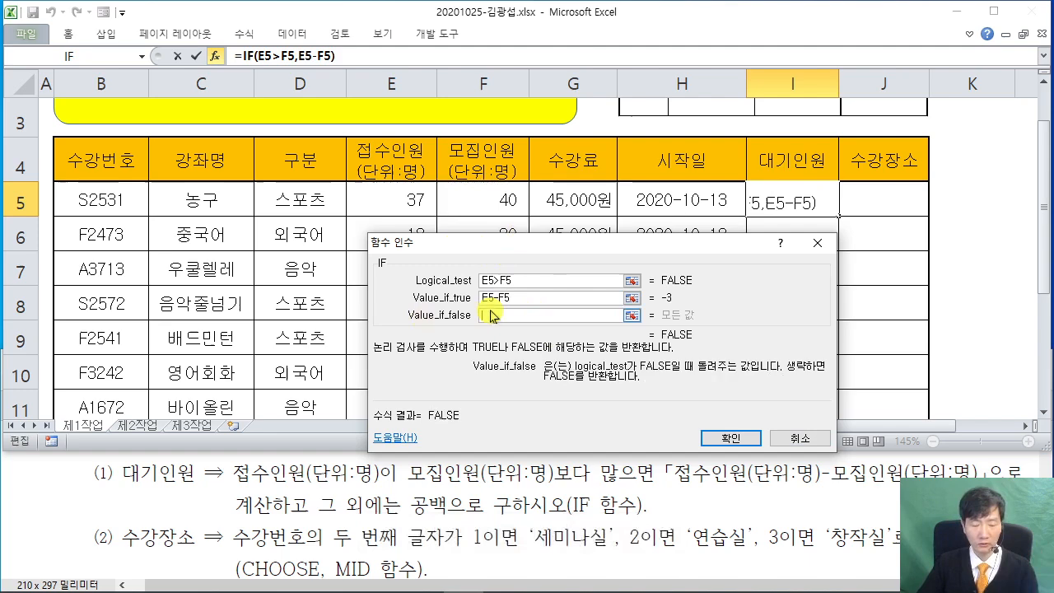
type("\"\"")
left_click_drag(491, 251, 342, 103)
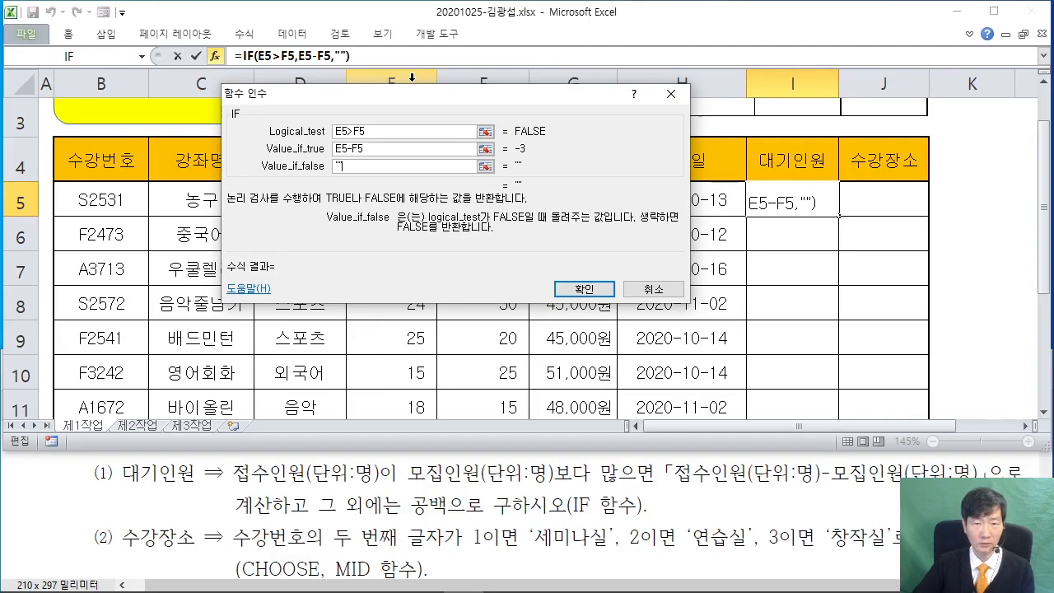
left_click(588, 292)
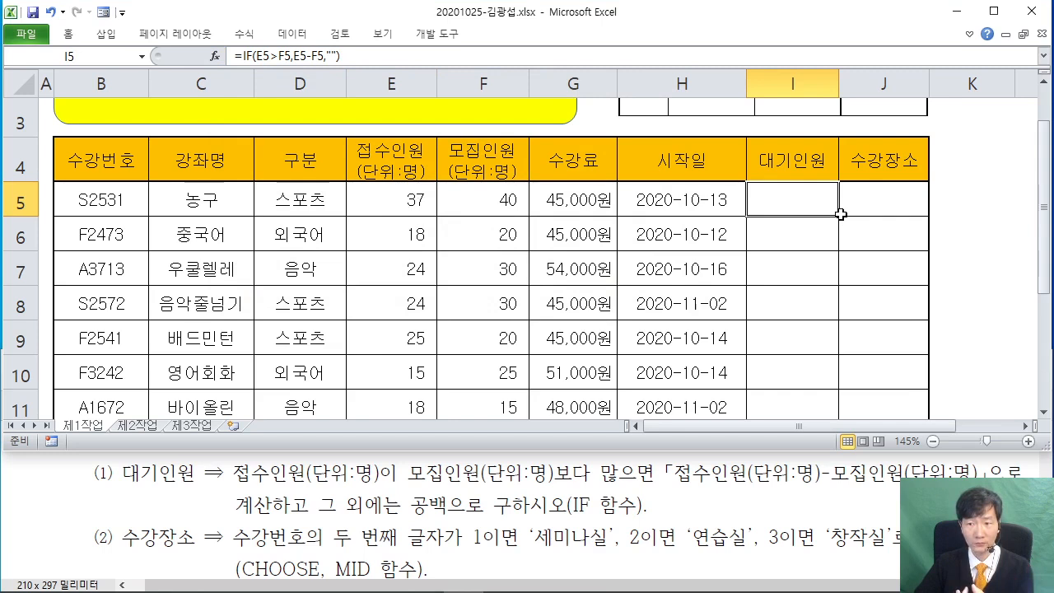
Copy the 대기인원 formula from I5 down through I12, filling without formatting
left_click_drag(840, 217, 836, 340)
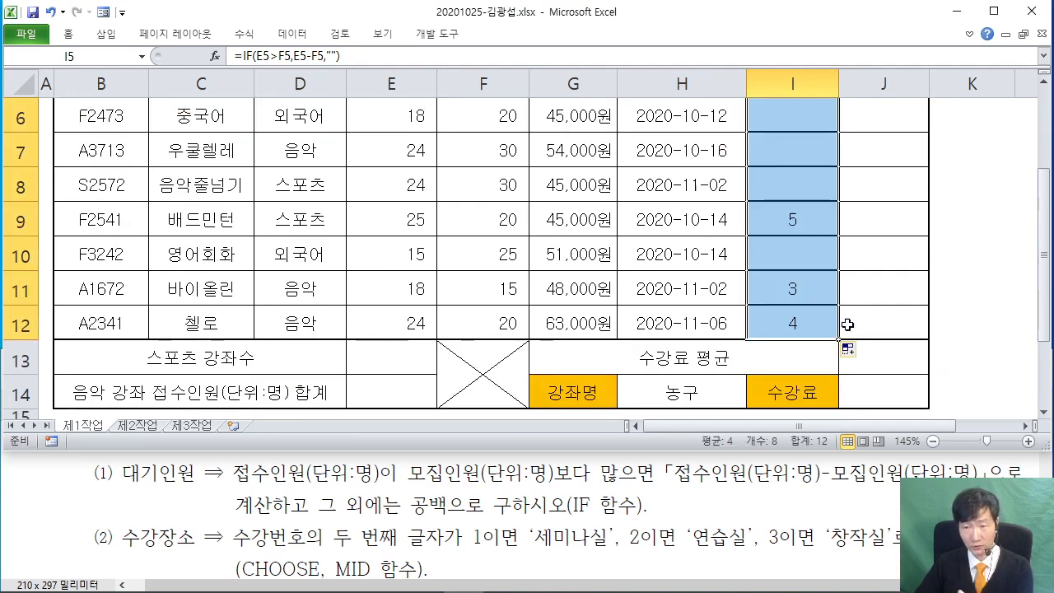
left_click(848, 350)
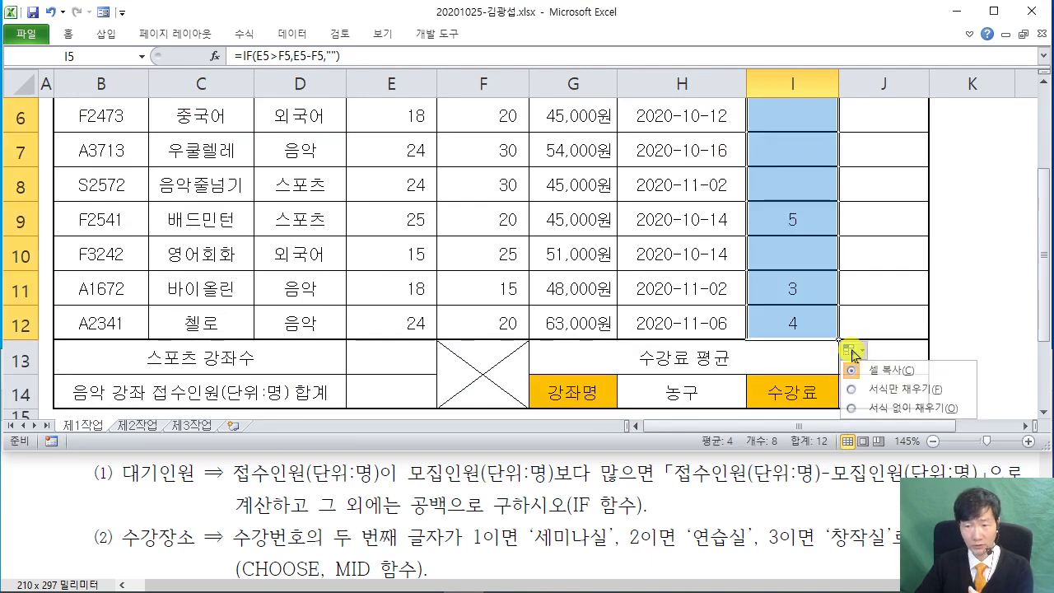
left_click(857, 408)
scroll(906, 371, "up", 1)
left_click(967, 346)
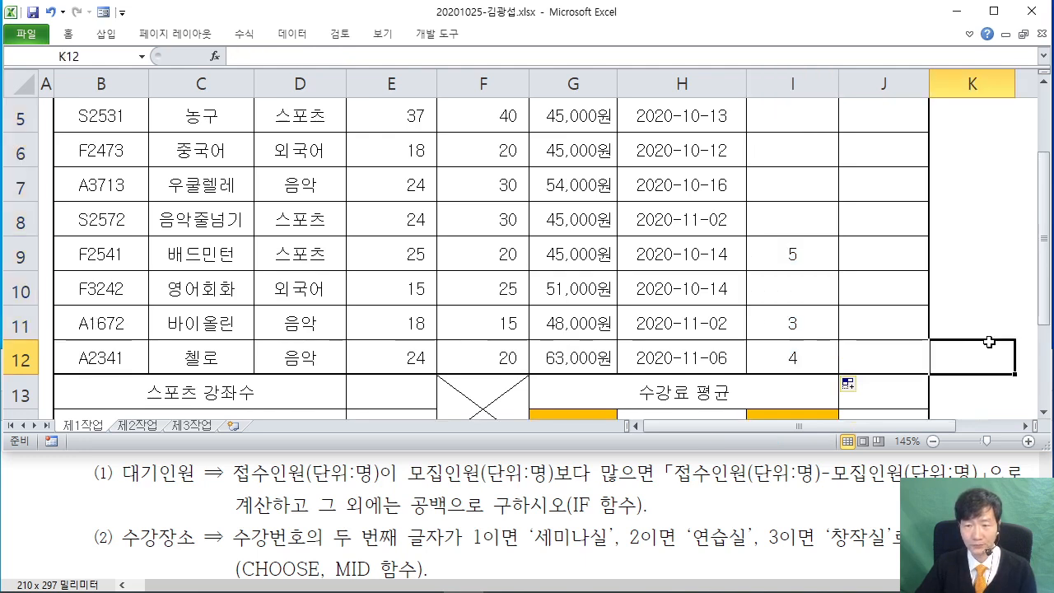
Review the filled 대기인원 column and read task (2) for 수강장소 in GE10-10B.pdf
scroll(984, 341, "up", 1)
scroll(984, 342, "down", 1)
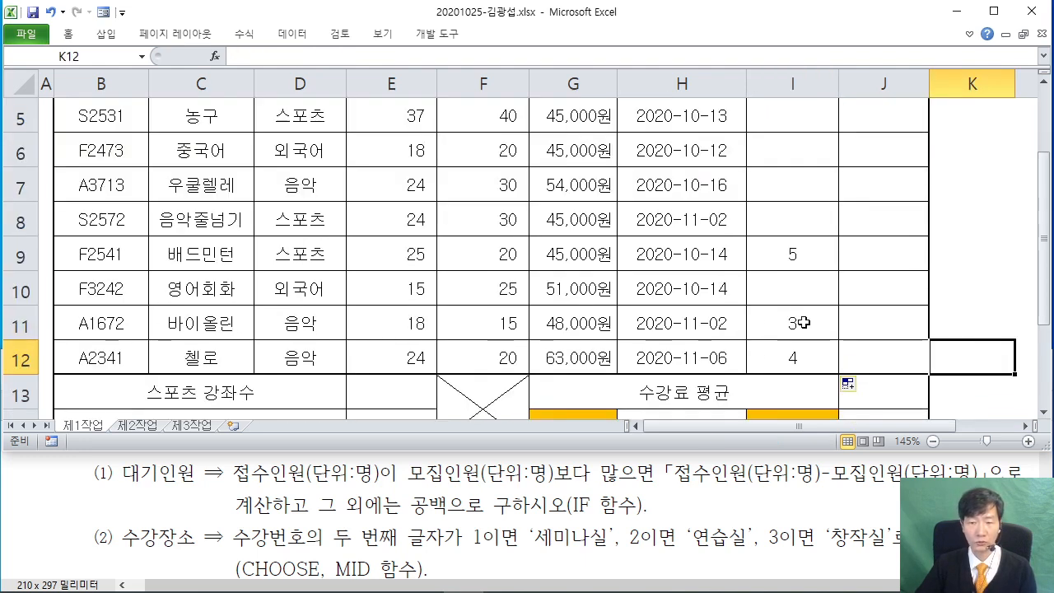
scroll(807, 330, "up", 1)
scroll(811, 306, "down", 1)
scroll(811, 308, "up", 1)
scroll(812, 310, "down", 1)
scroll(812, 309, "up", 1)
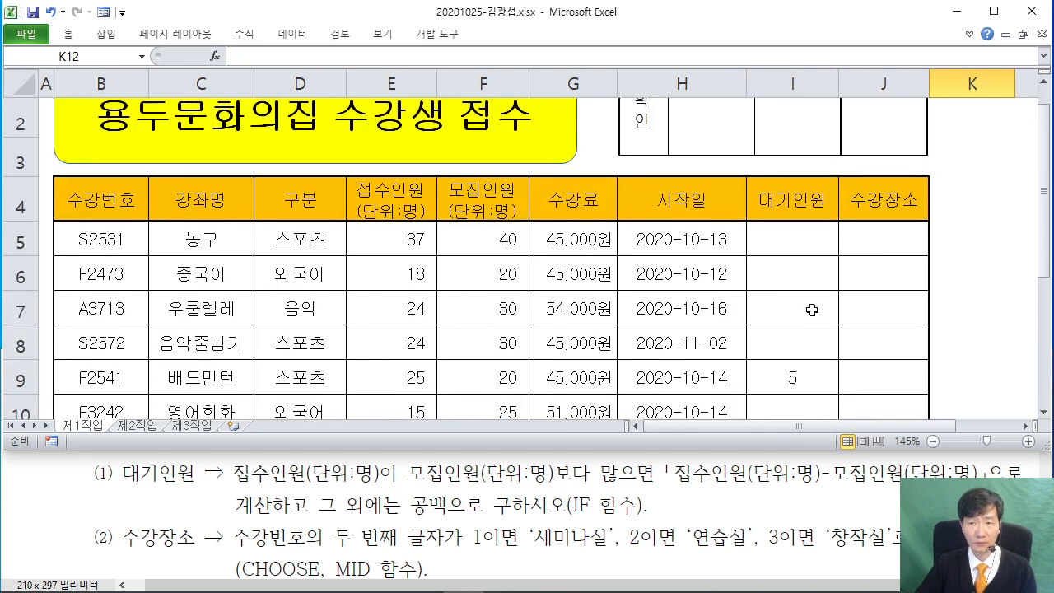
left_click(200, 504)
scroll(202, 502, "down", 2)
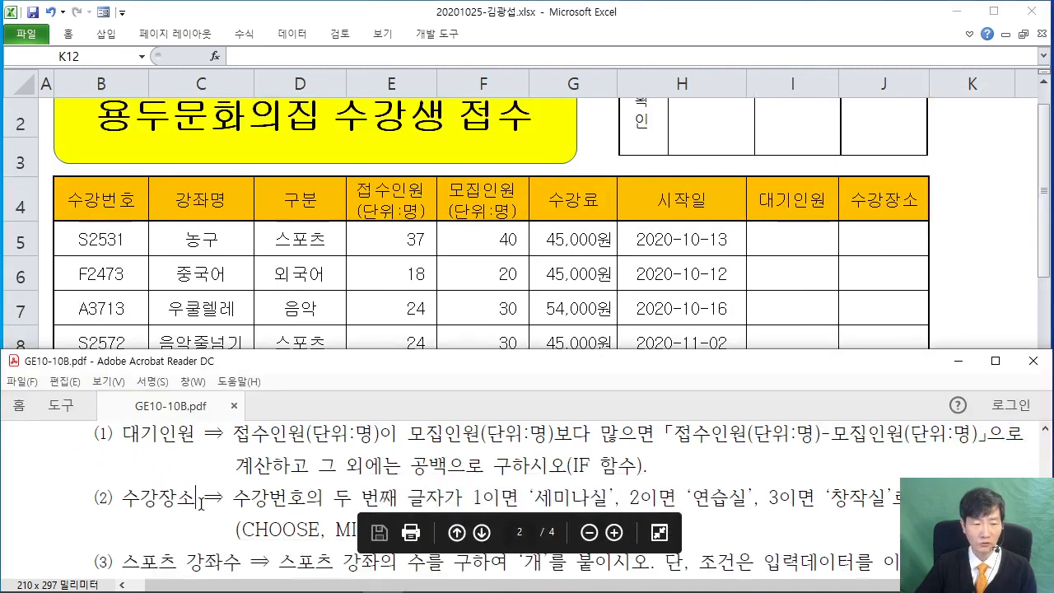
double_click(274, 458)
left_click(465, 460)
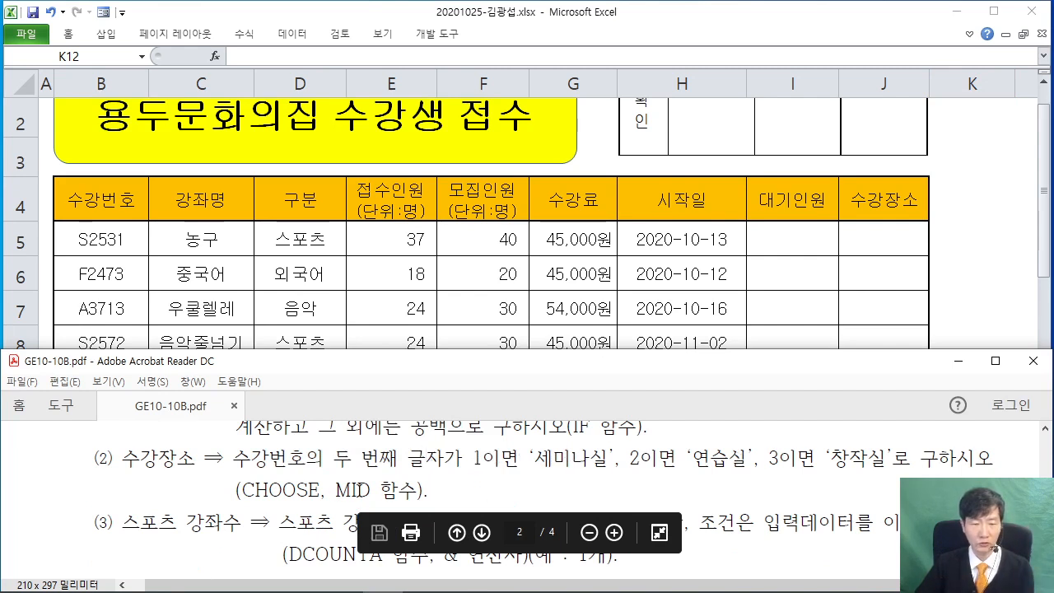
left_click_drag(177, 231, 218, 226)
left_click_drag(159, 268, 217, 265)
left_click_drag(272, 211, 301, 264)
mouse_move(306, 233)
left_mouse_down()
mouse_move(328, 213)
mouse_move(334, 257)
left_mouse_up()
left_click_drag(366, 210, 401, 211)
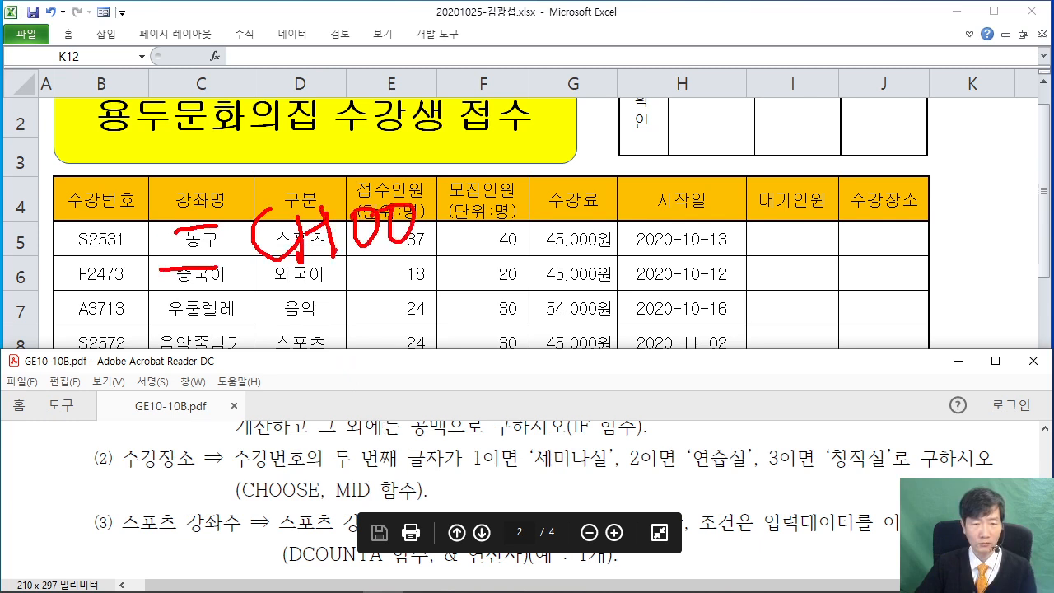
left_click_drag(451, 186, 435, 234)
left_click_drag(468, 201, 507, 196)
mouse_move(535, 146)
left_mouse_down()
mouse_move(528, 213)
mouse_move(568, 238)
left_mouse_up()
left_click_drag(554, 177, 611, 165)
left_click_drag(569, 191, 574, 206)
mouse_move(654, 153)
left_mouse_down()
mouse_move(682, 147)
mouse_move(707, 193)
left_mouse_up()
left_click_drag(758, 143, 792, 206)
left_click_drag(797, 152, 817, 171)
left_click_drag(813, 173, 943, 155)
left_click_drag(956, 102, 949, 176)
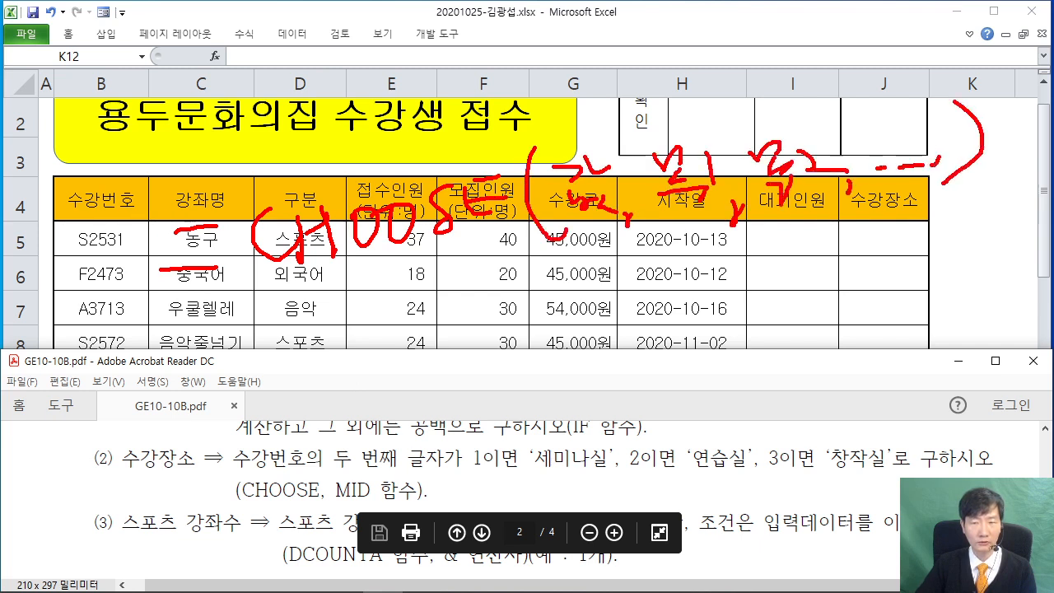
mouse_move(524, 334)
left_mouse_down()
mouse_move(534, 300)
mouse_move(564, 293)
mouse_move(572, 341)
left_mouse_up()
mouse_move(590, 297)
left_mouse_down()
mouse_move(586, 333)
mouse_move(614, 338)
left_mouse_up()
left_click_drag(615, 297, 616, 338)
left_click_drag(491, 357, 639, 352)
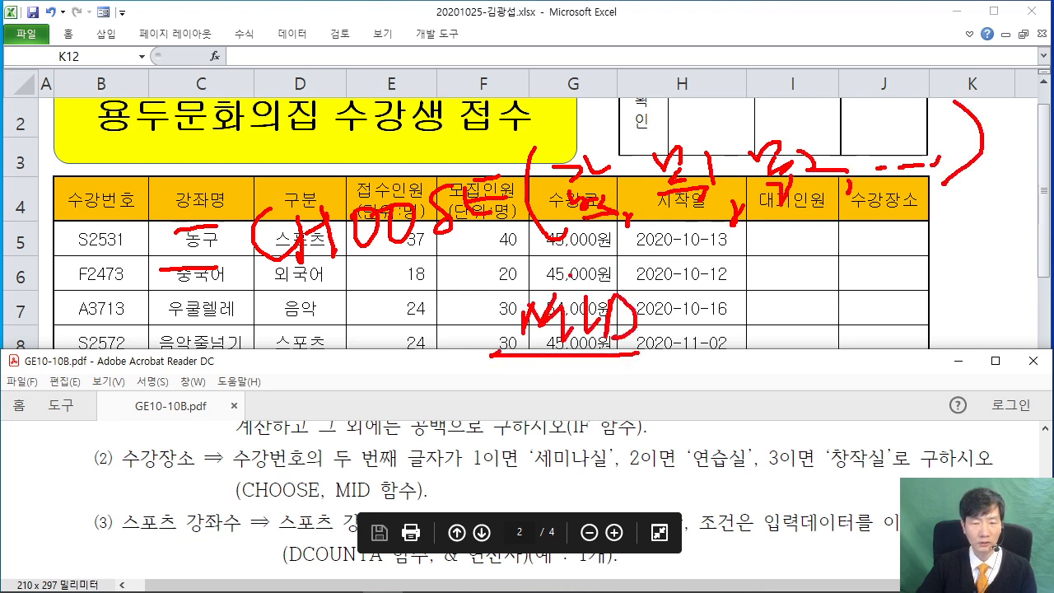
left_click_drag(353, 471, 576, 475)
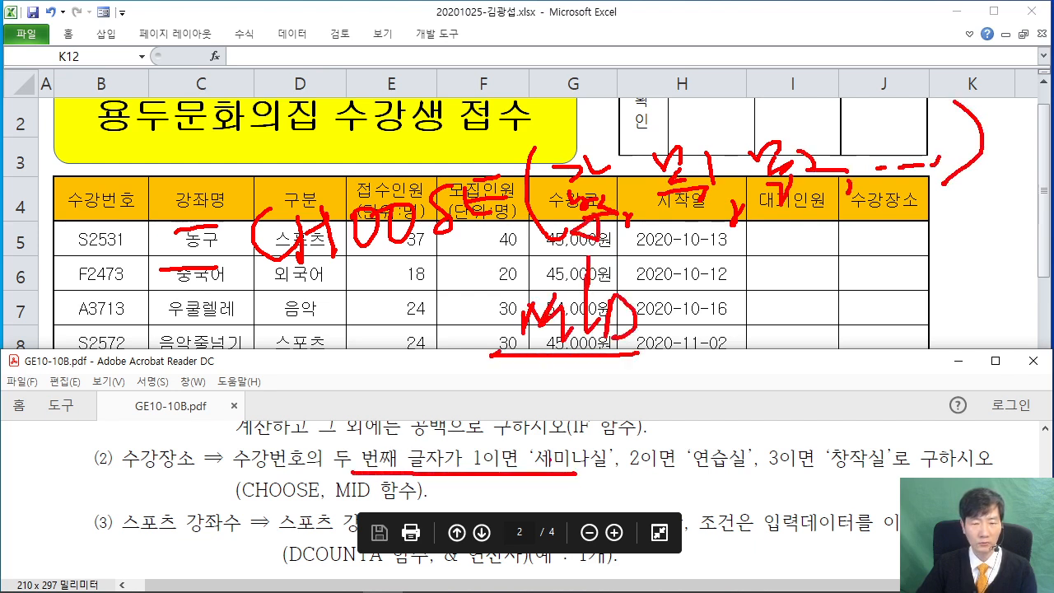
left_click_drag(687, 217, 735, 215)
left_click_drag(797, 202, 860, 198)
left_click_drag(951, 183, 969, 182)
key("Escape")
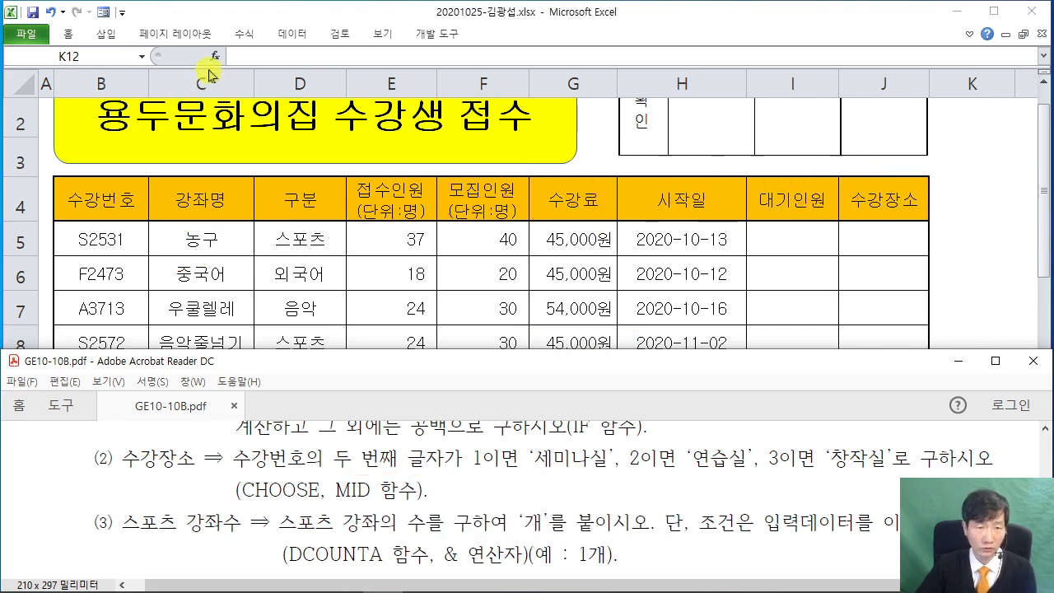
Search for the CHOOSE function and insert it in J5 for 수강장소
left_click(862, 245)
left_click(868, 253)
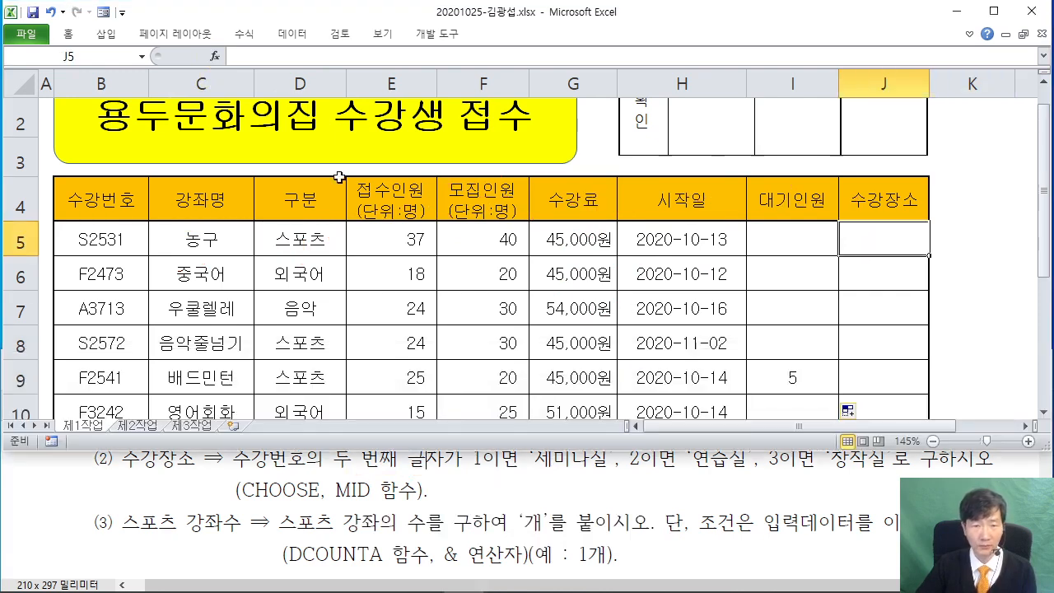
left_click(213, 56)
type("CHOOSE")
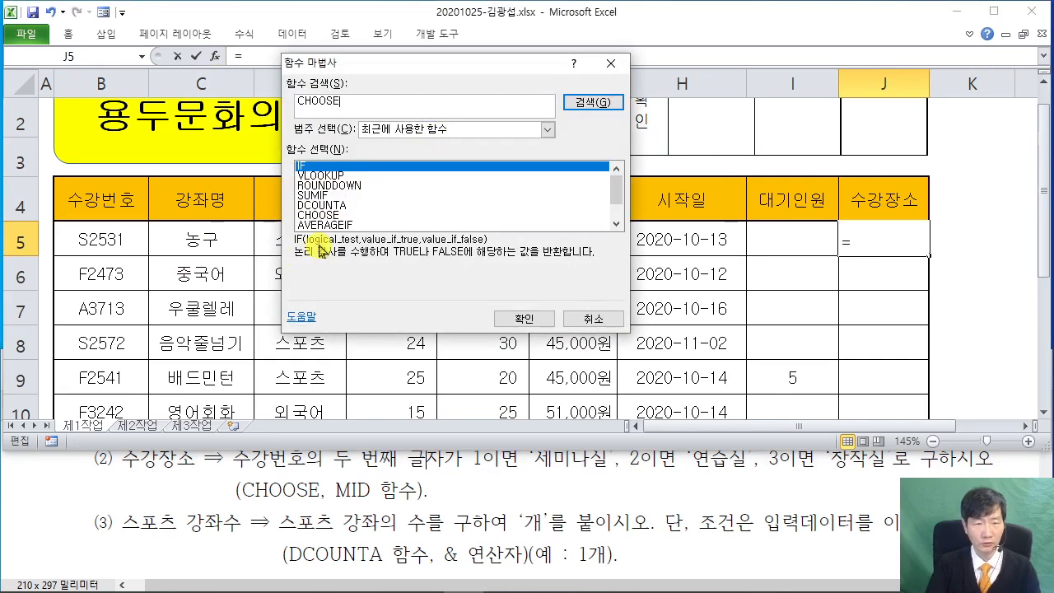
left_click(606, 103)
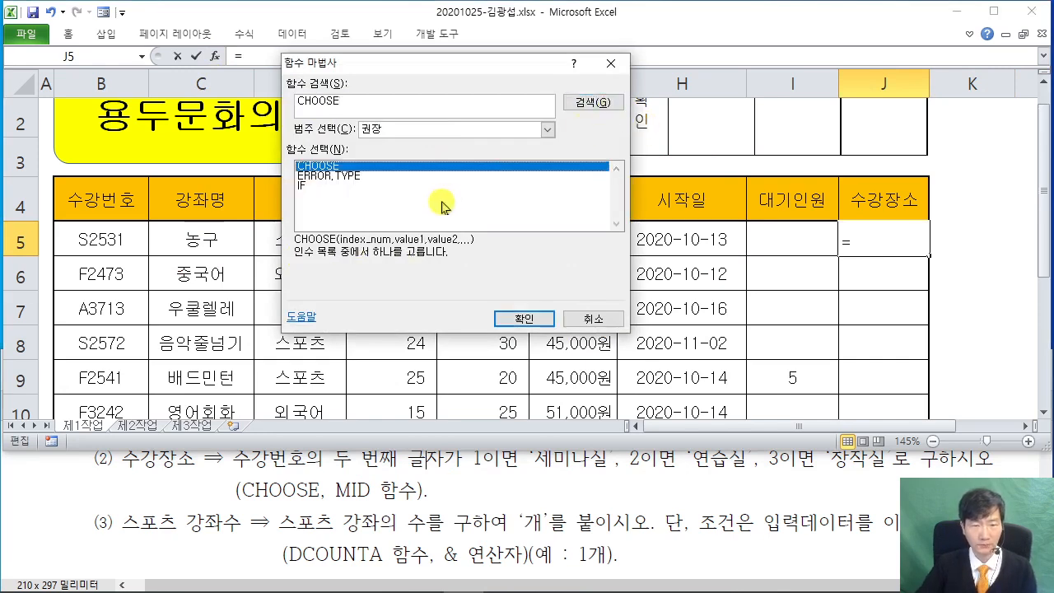
left_click(512, 313)
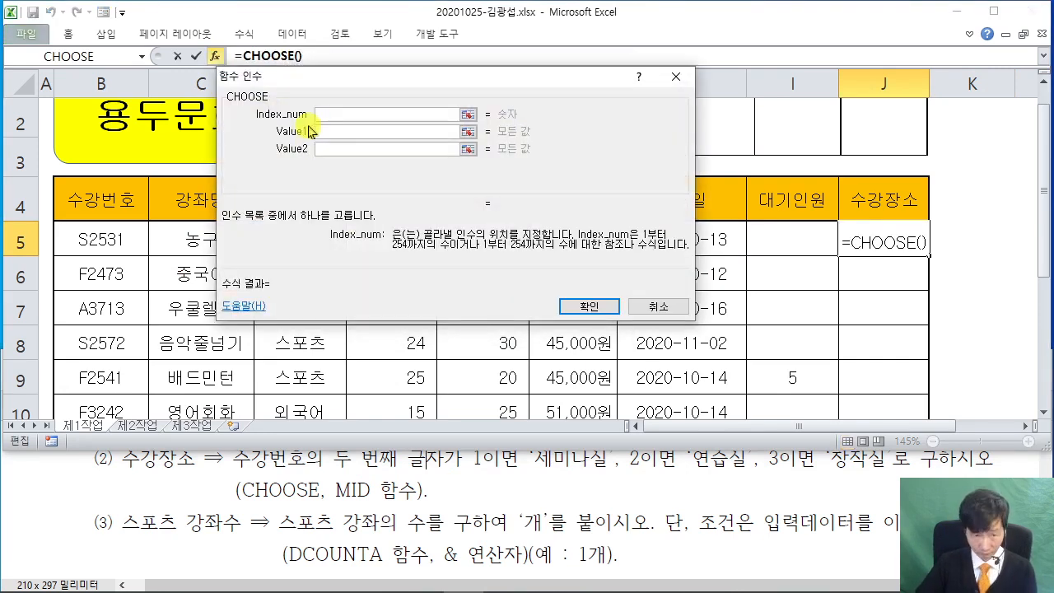
Nest MID in CHOOSE's Index_num with Text B5, Start_num 2 and Num_chars 1 to extract the 수강번호's second character
type("MID(")
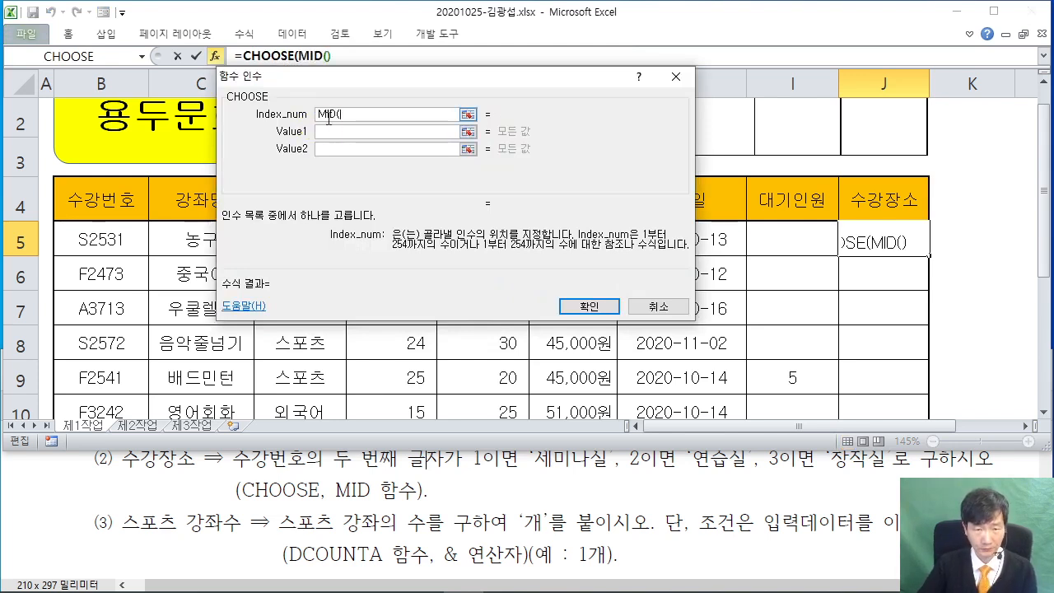
left_click(308, 55)
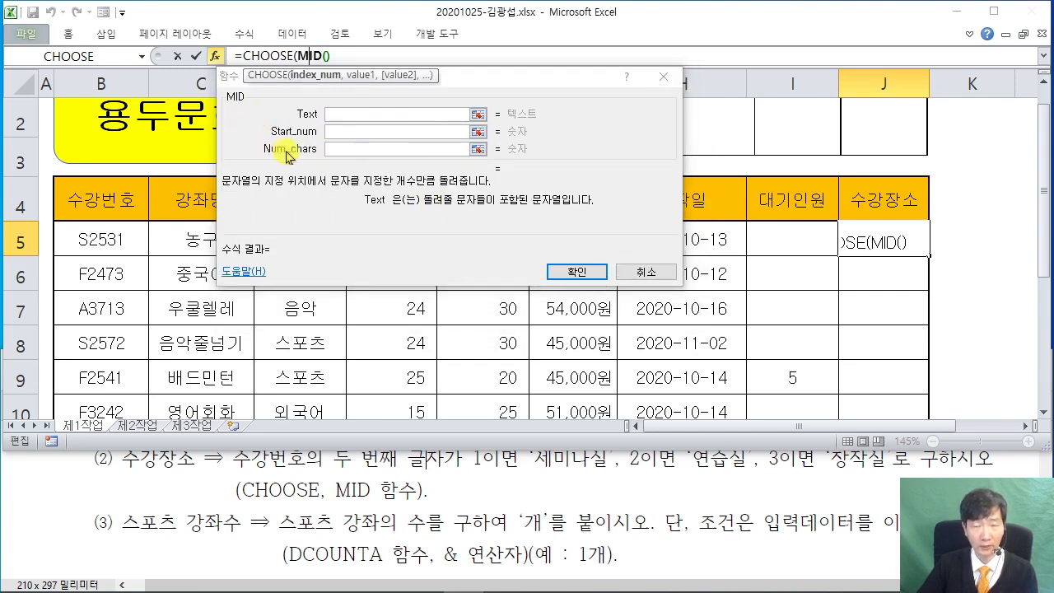
left_click(384, 116)
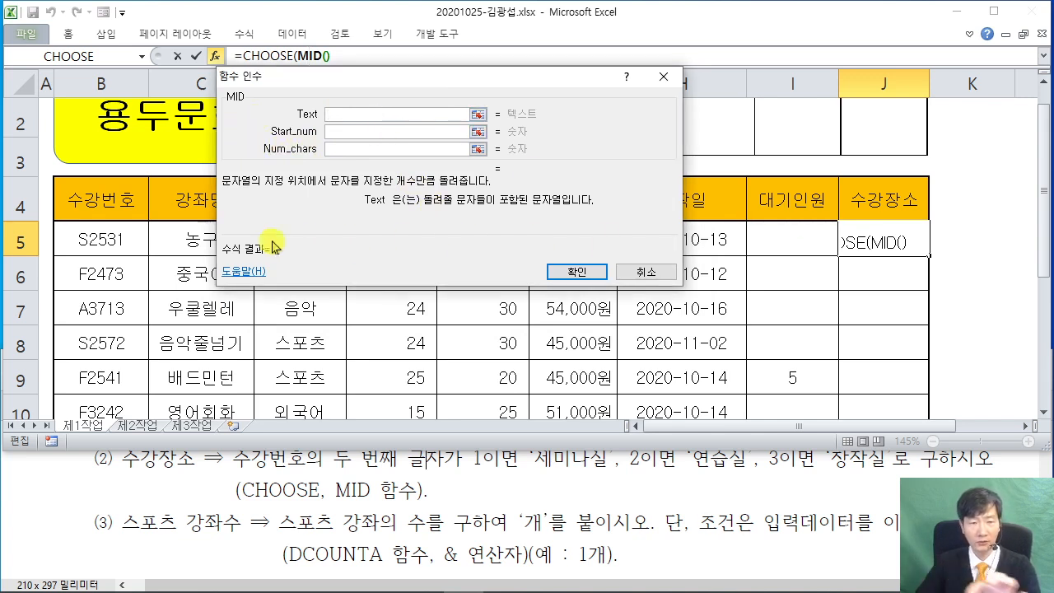
left_click(106, 241)
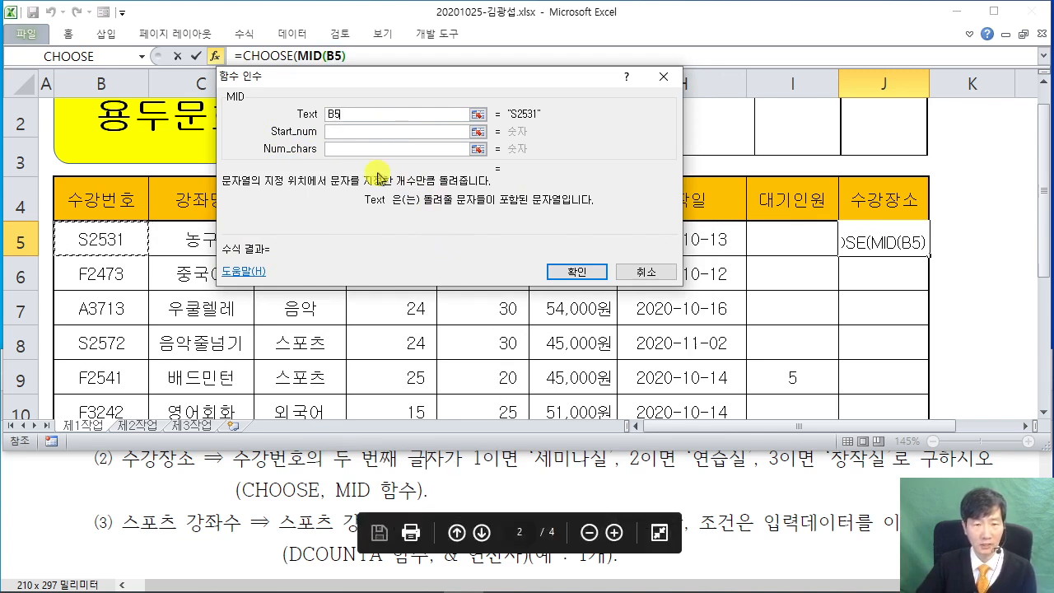
left_click(366, 132)
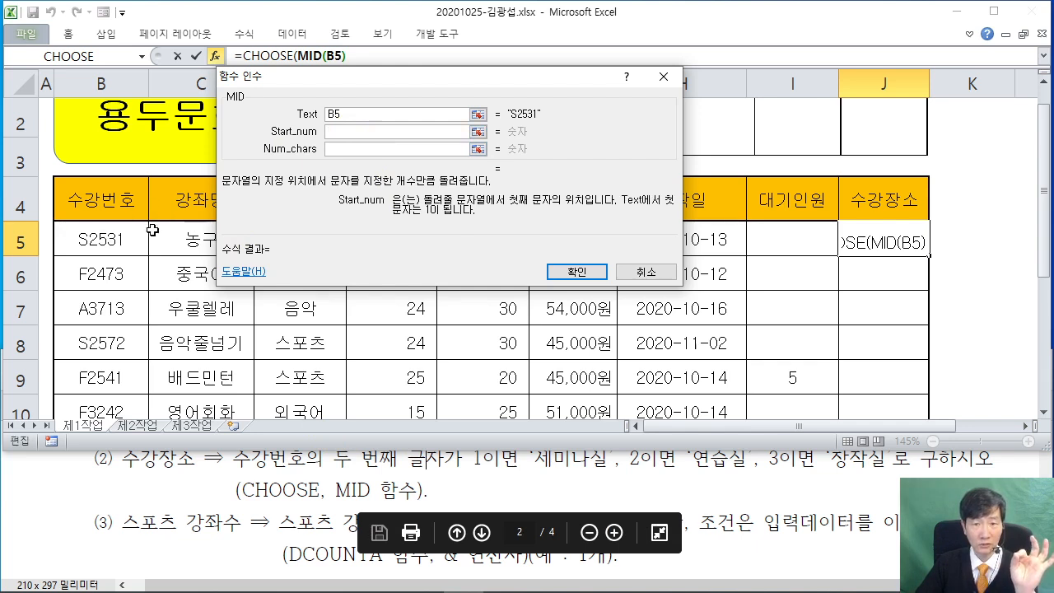
type("2")
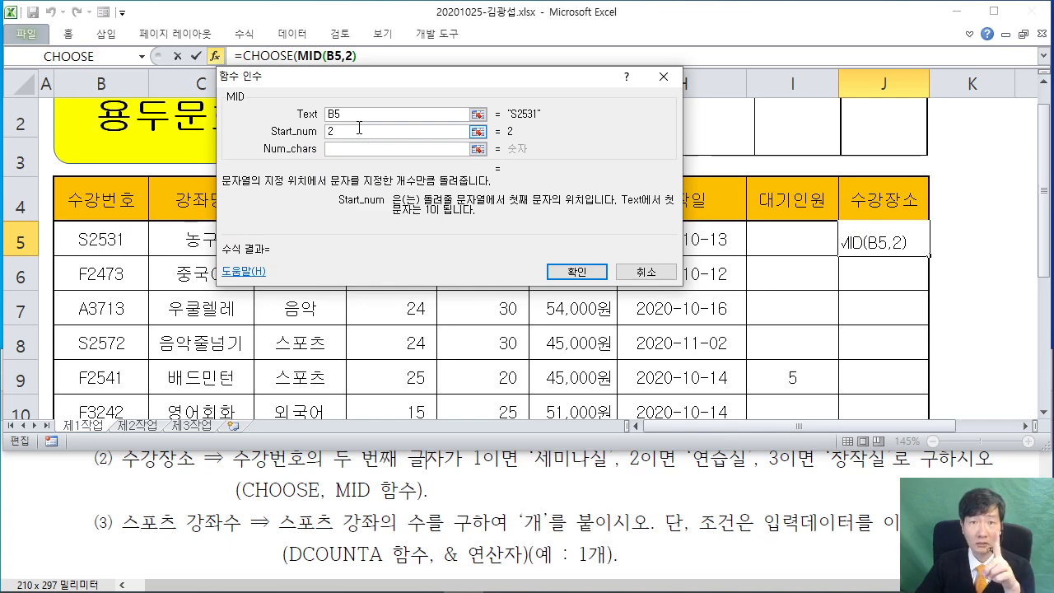
key("Tab")
type("1")
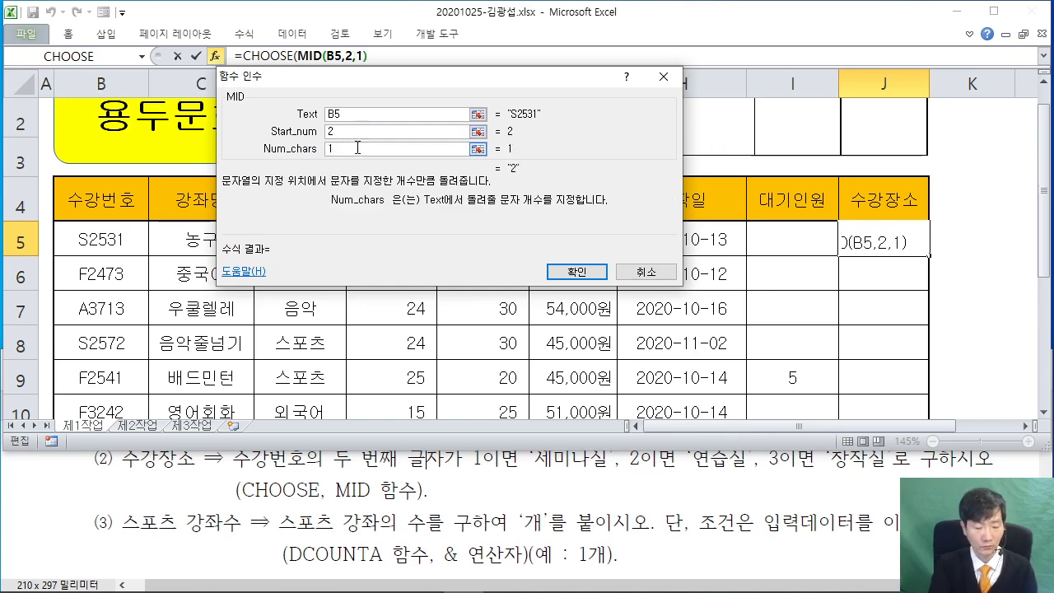
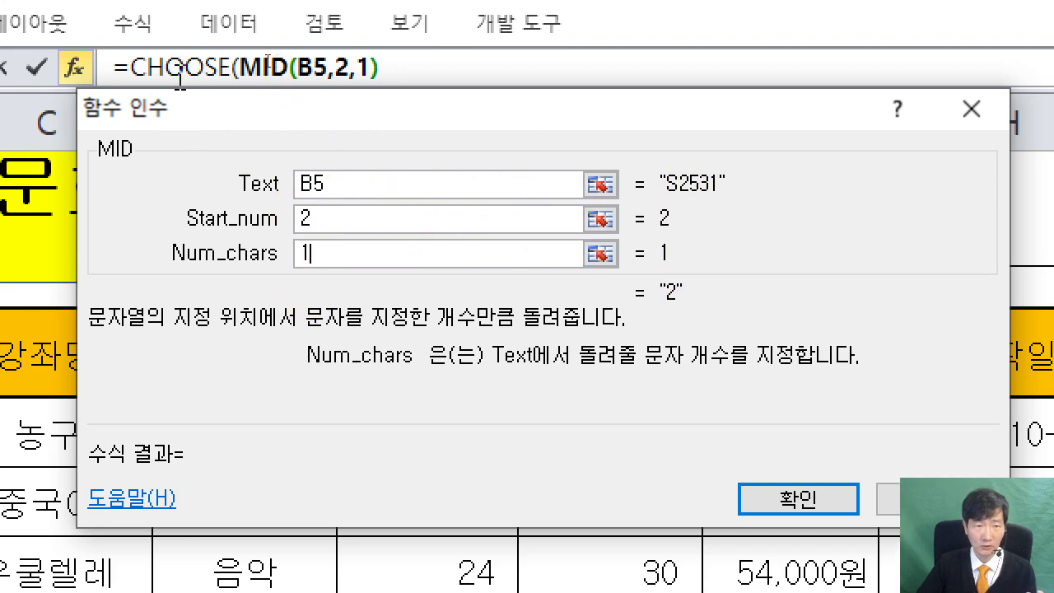
Return to CHOOSE's arguments and set Value1 to "세미나실"
left_click(179, 51)
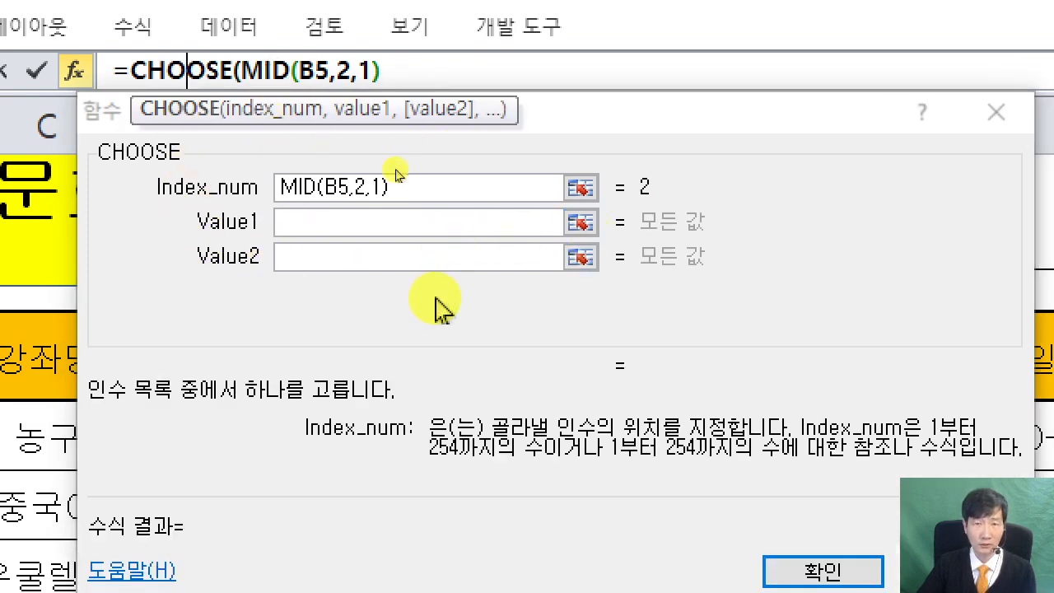
left_click(300, 223)
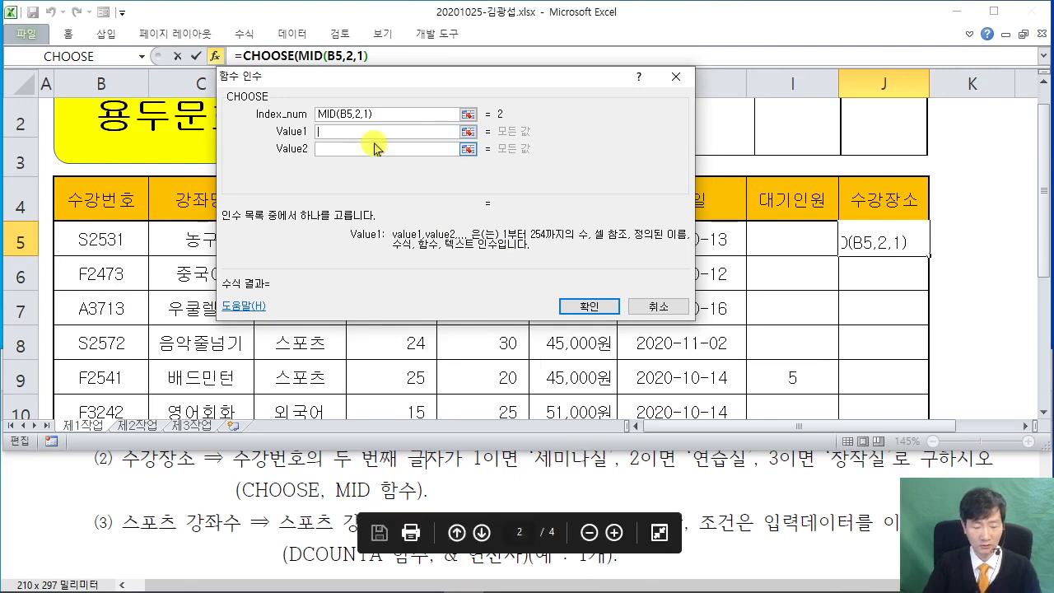
type("\"세니마")
key("BackSpace")
key("BackSpace")
key("BackSpace")
type("미나실")
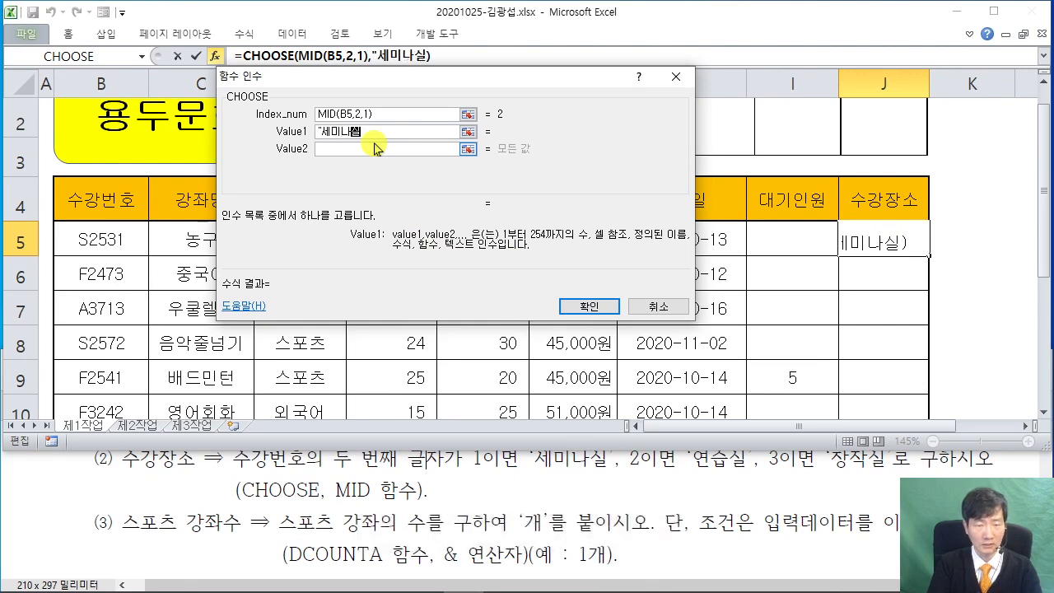
type("\"")
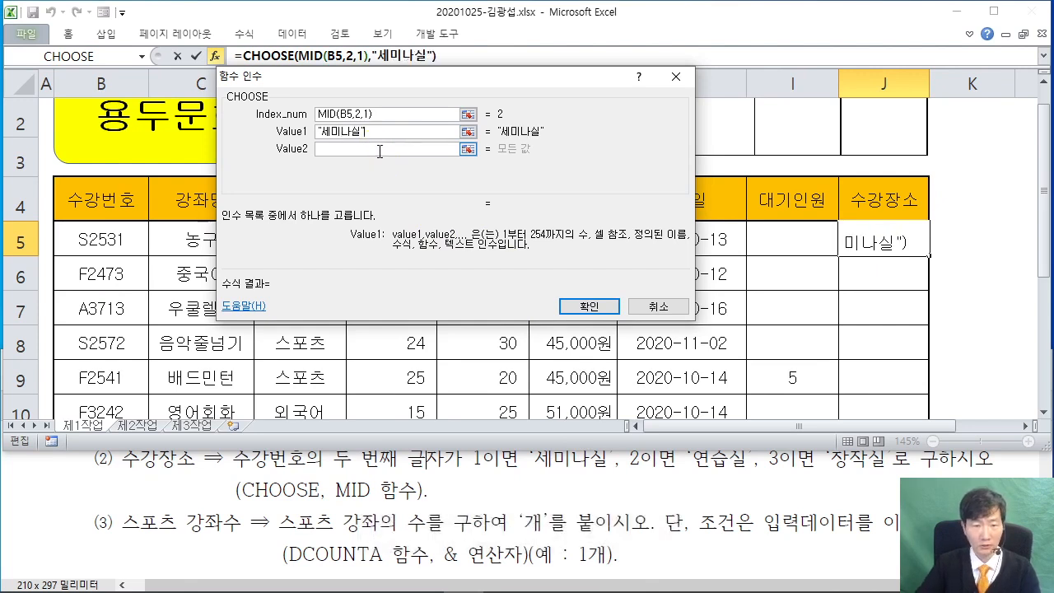
Set CHOOSE's Value2 to "연습실" and Value3 to "창작실", then confirm the formula in J5
left_click(389, 148)
type("\"연습실")
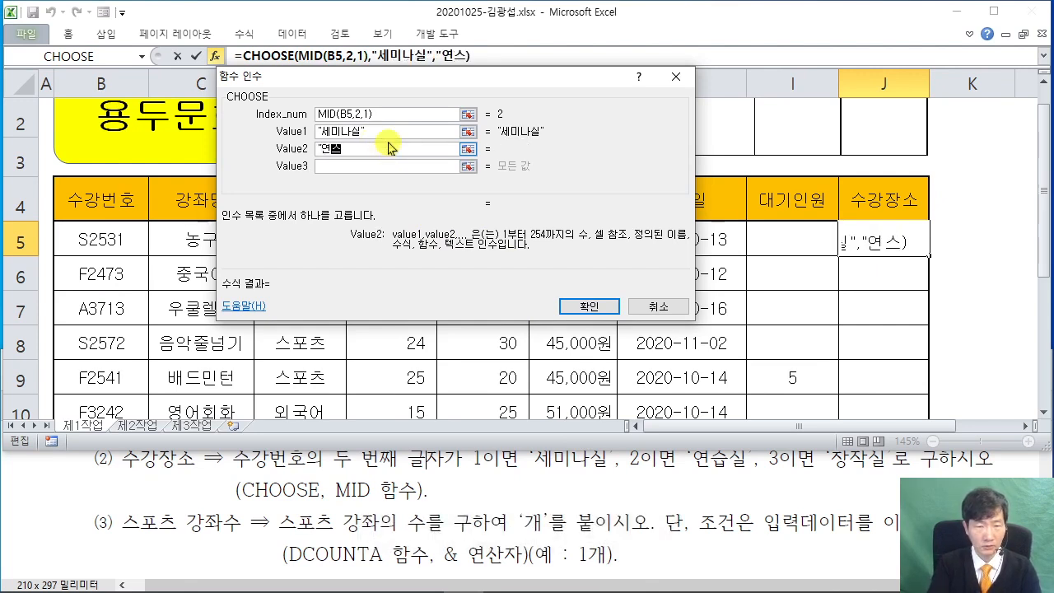
type("\"")
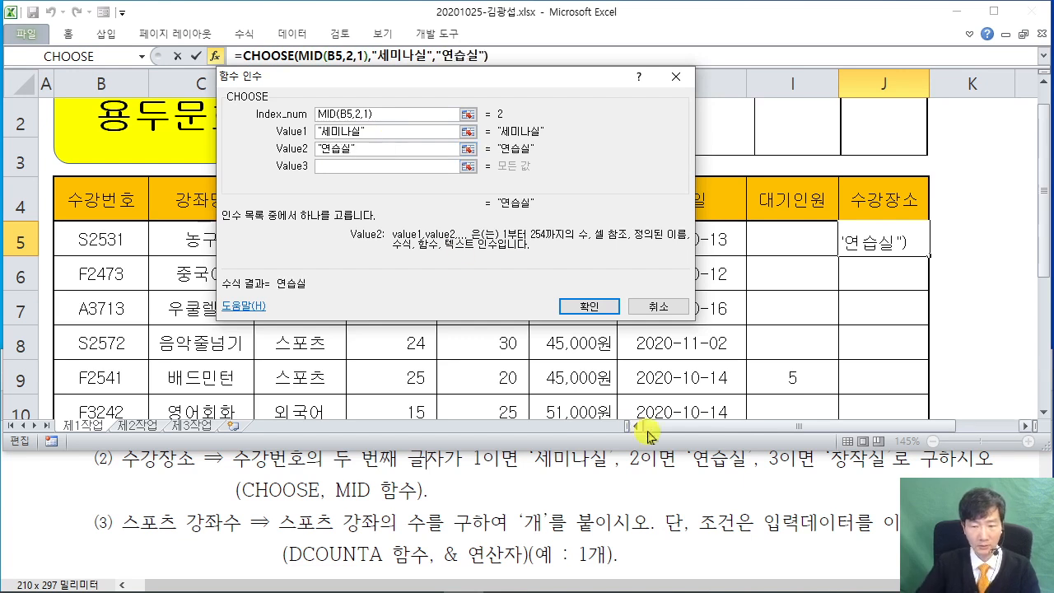
left_click(794, 482)
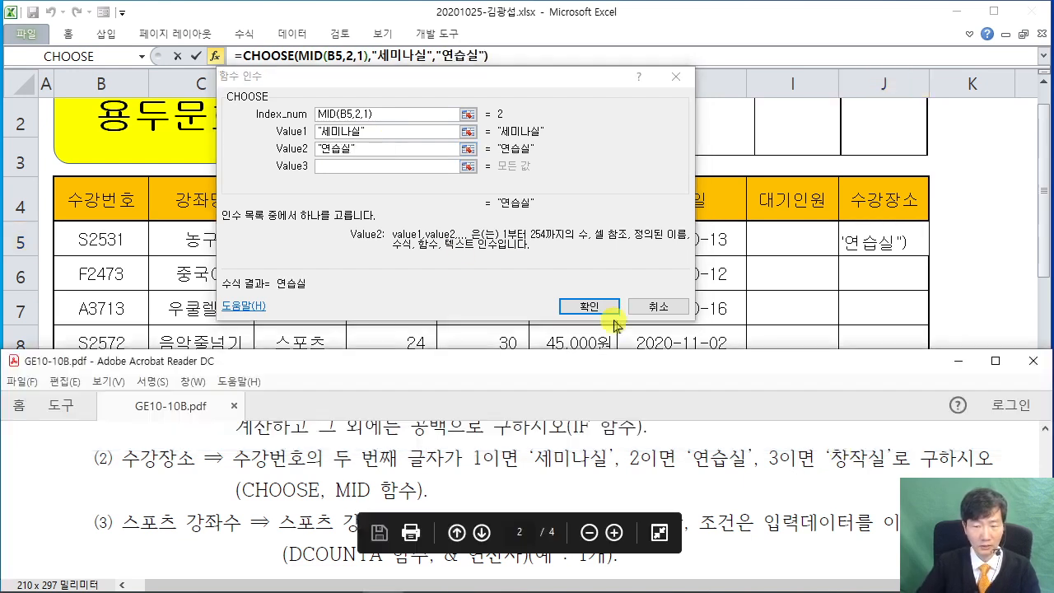
left_click(407, 166)
type("\"창작실")
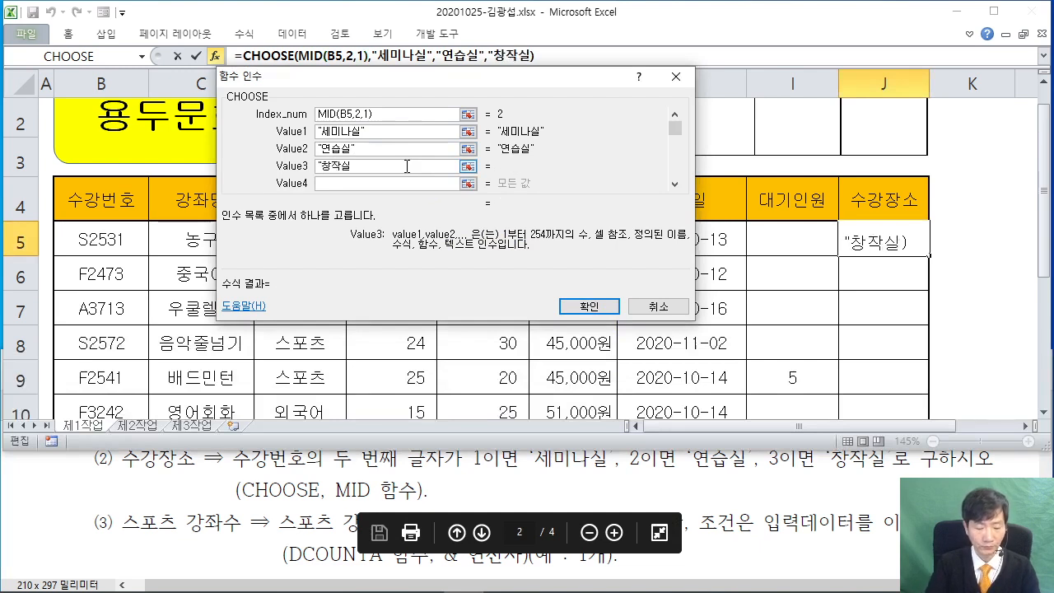
type("\"")
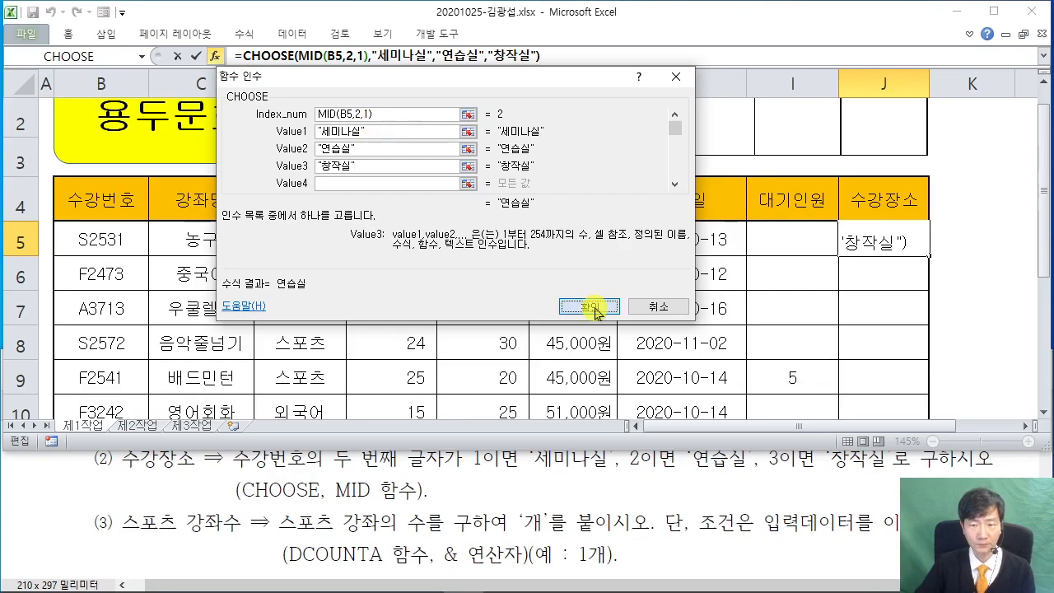
left_click(854, 568)
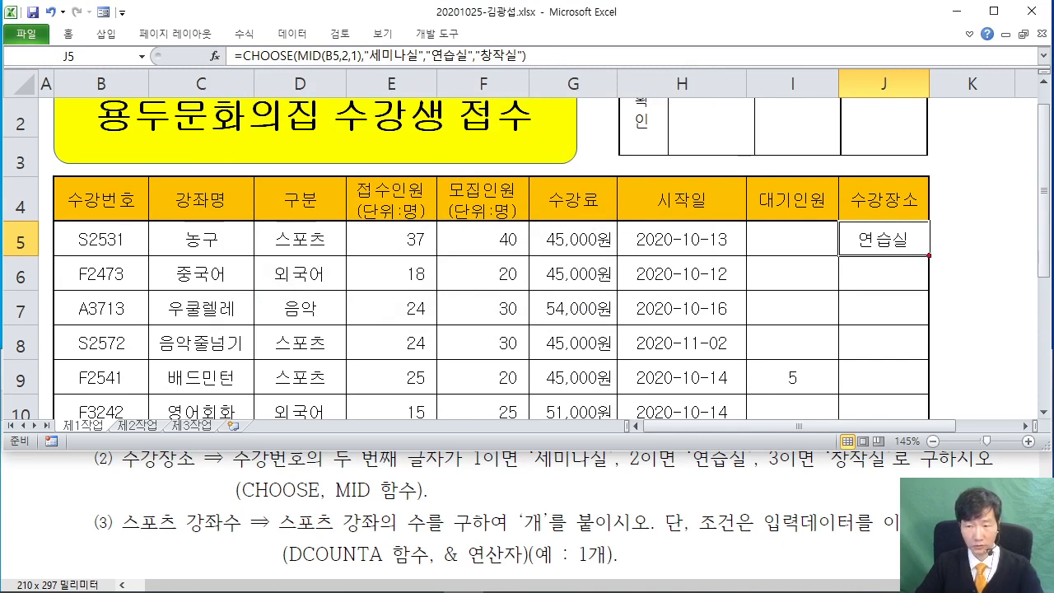
Fill the 수강장소 formula from J5 down to J12 without formatting
mouse_move(929, 360)
left_mouse_down()
mouse_move(933, 265)
mouse_move(931, 373)
left_mouse_up()
key("Escape")
left_click(943, 384)
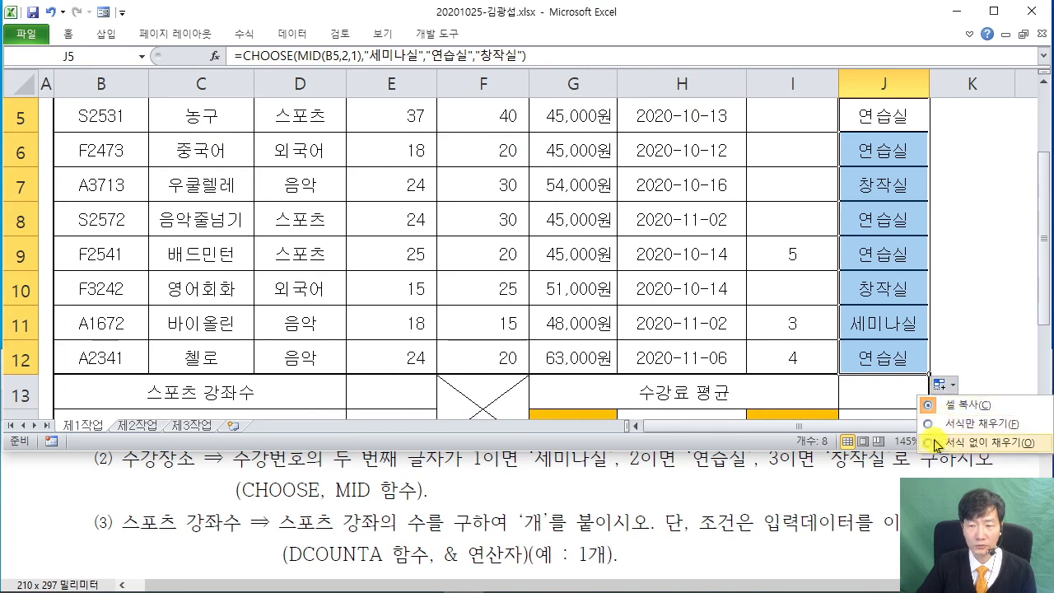
left_click(934, 445)
left_click(959, 350)
Review the filled 수강장소 column and read task (3) for 스포츠 강좌수 in GE10-10B.pdf
scroll(970, 335, "up", 2)
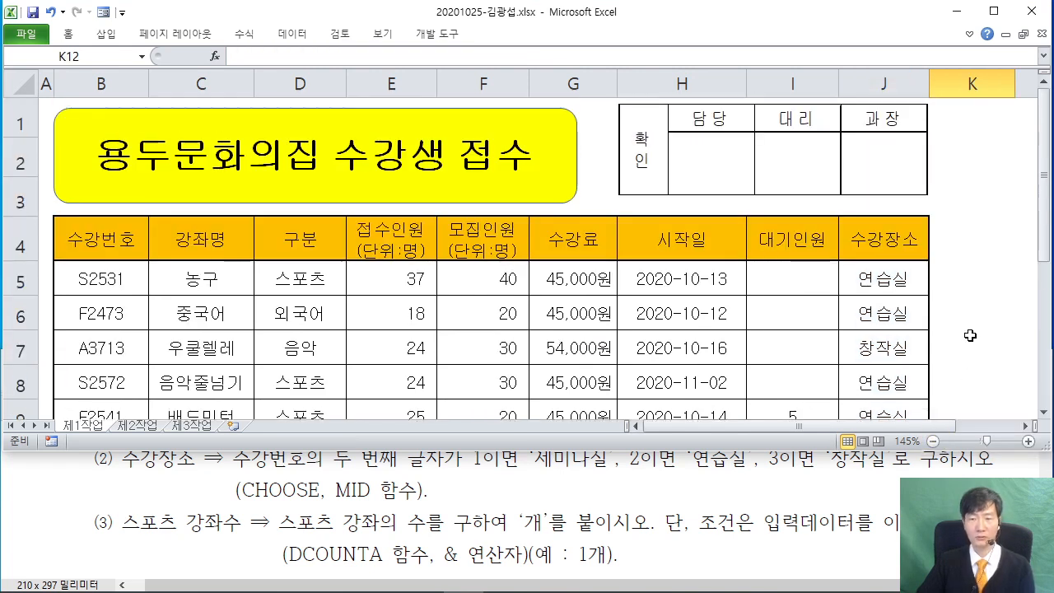
scroll(970, 335, "down", 1)
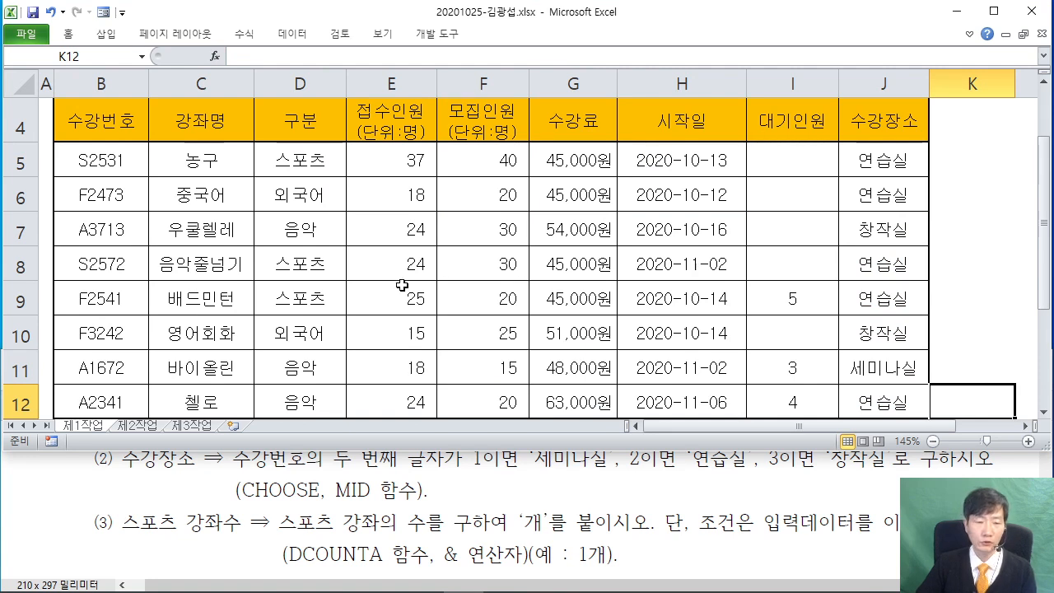
scroll(401, 285, "down", 1)
left_click(384, 320)
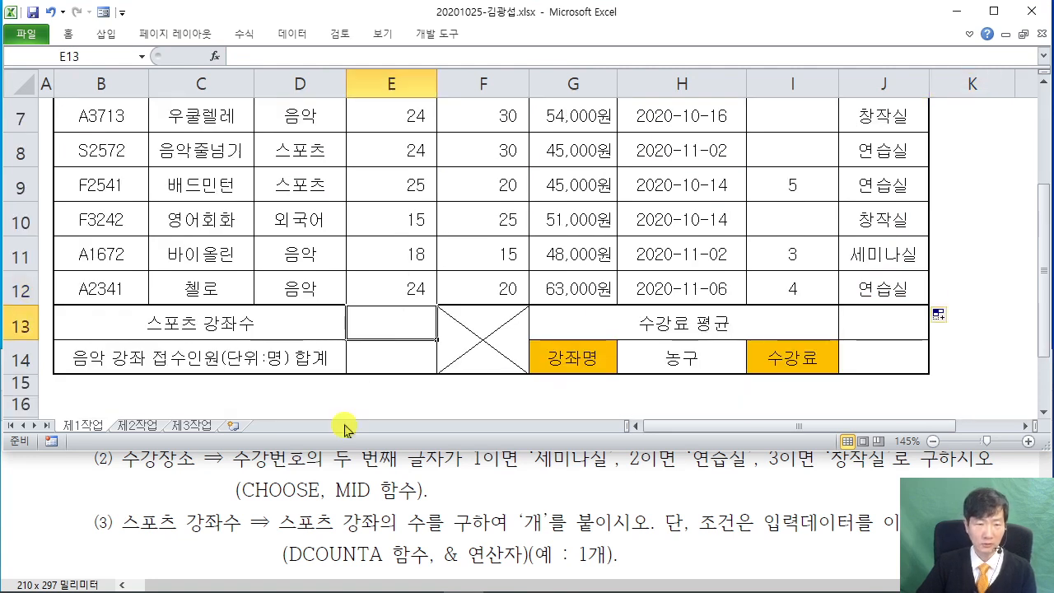
left_click(318, 495)
scroll(330, 469, "down", 2)
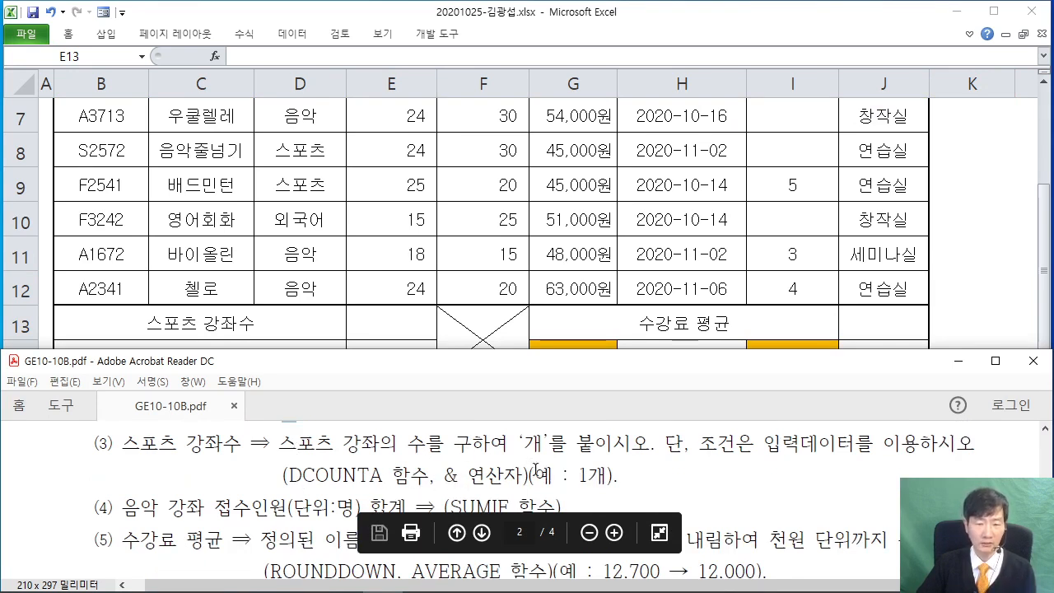
scroll(560, 476, "up", 1)
scroll(336, 495, "down", 1)
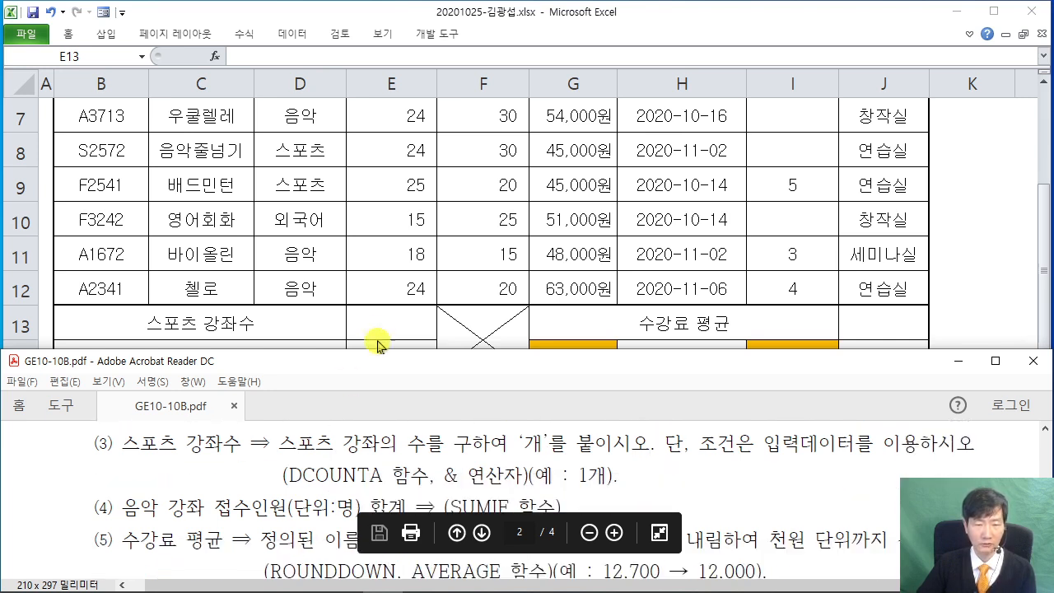
Search for the DCOUNTA function and insert it in E13 for 스포츠 강좌수
left_click(401, 325)
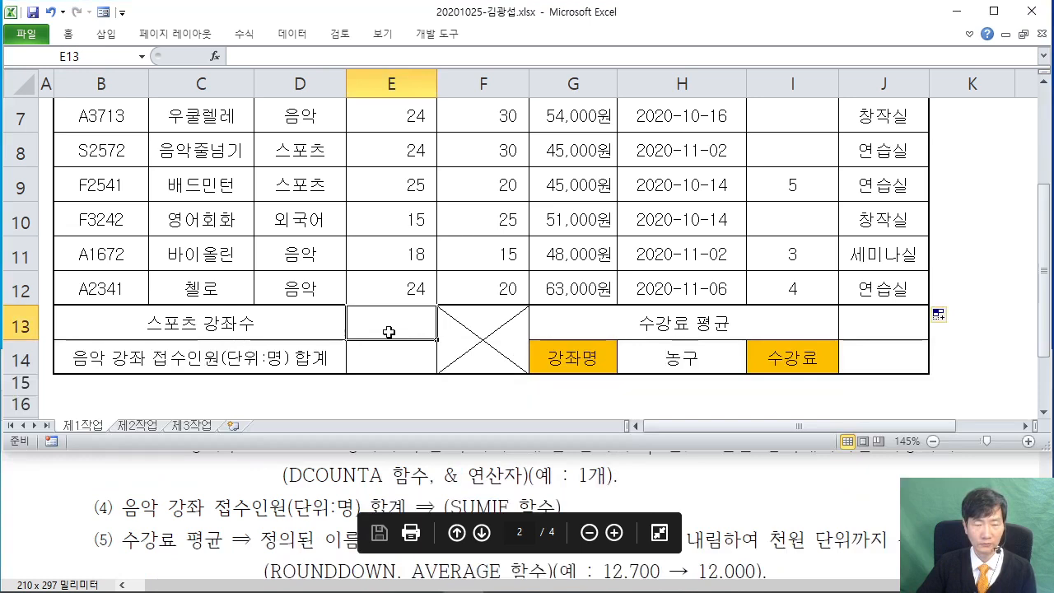
left_click(215, 56)
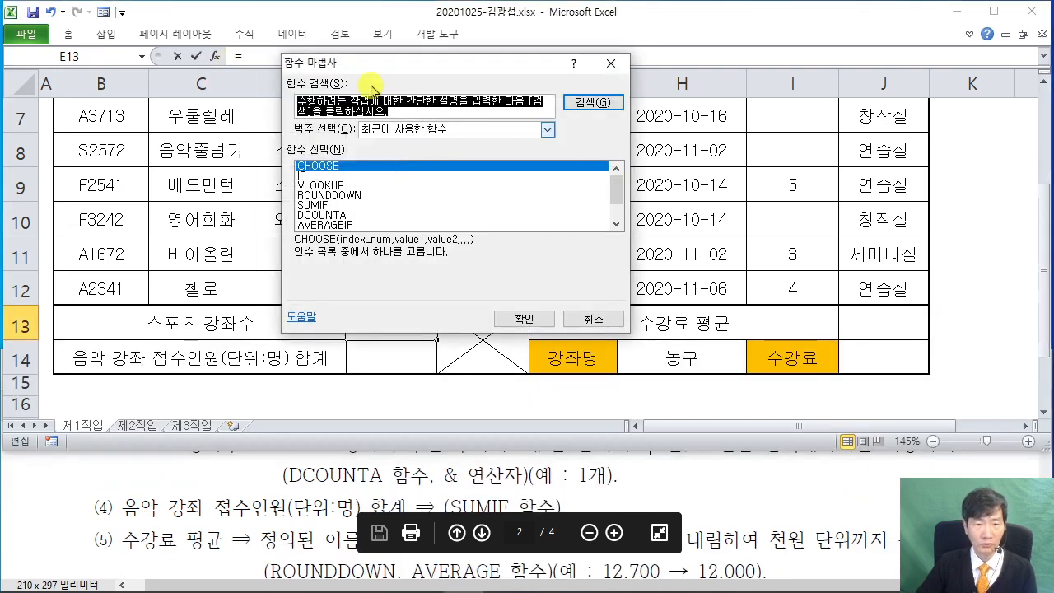
left_click_drag(363, 64, 565, 69)
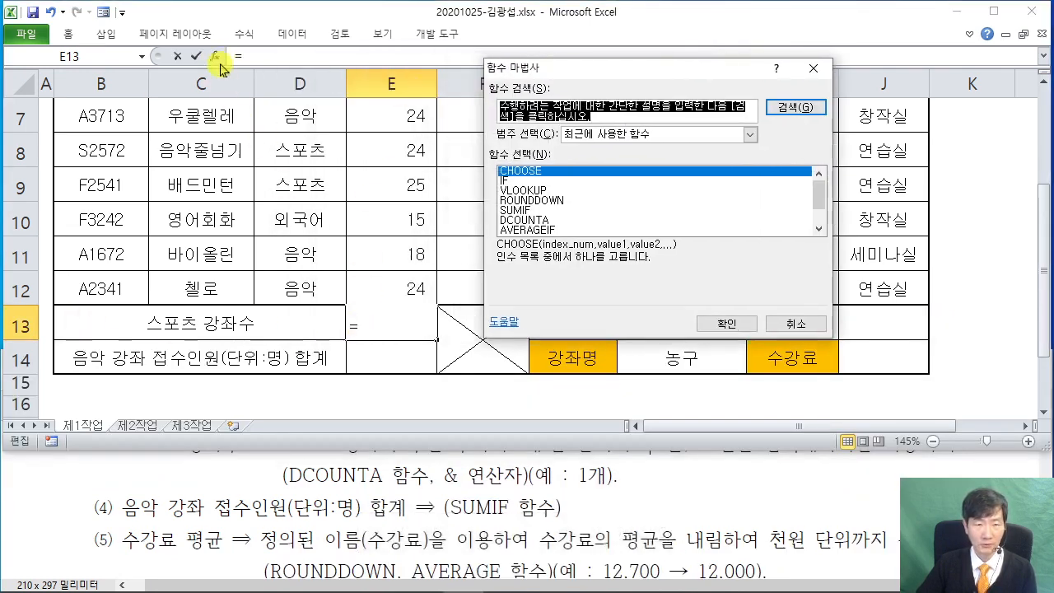
type("ㅇ")
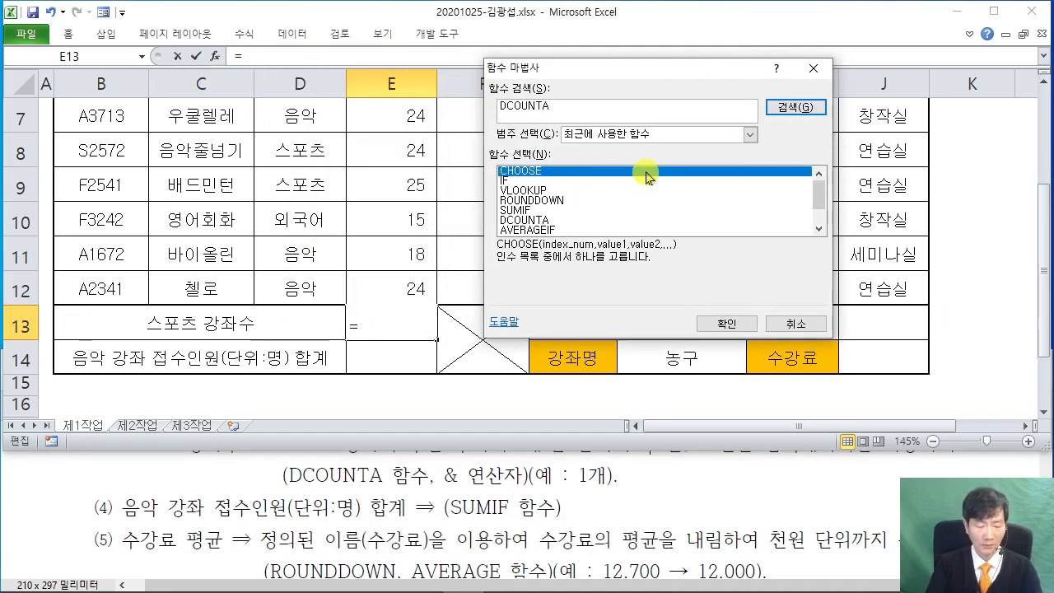
left_click(796, 108)
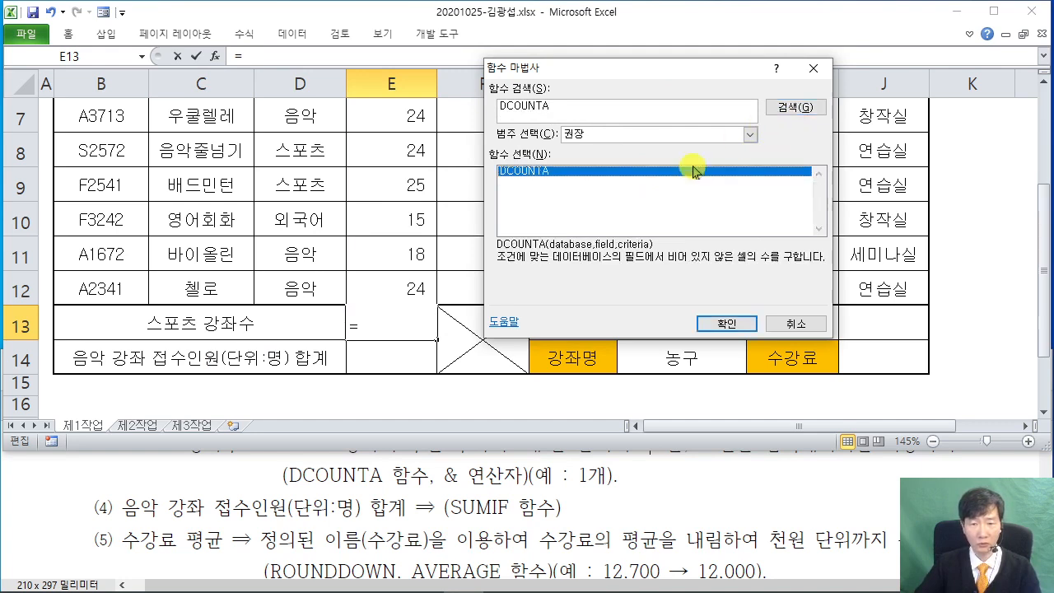
left_click(724, 322)
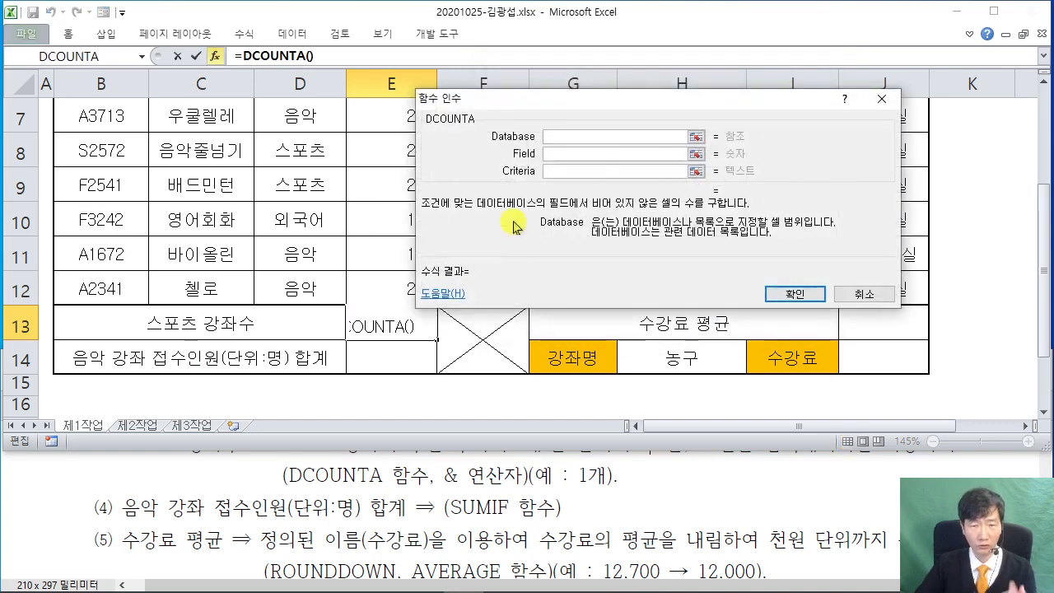
Set DCOUNTA's Database to B4:H12, the table from 수강번호 through 시작일 including the headers
left_click_drag(564, 96, 577, 282)
scroll(305, 207, "up", 1)
scroll(99, 218, "up", 1)
left_click_drag(98, 219, 683, 330)
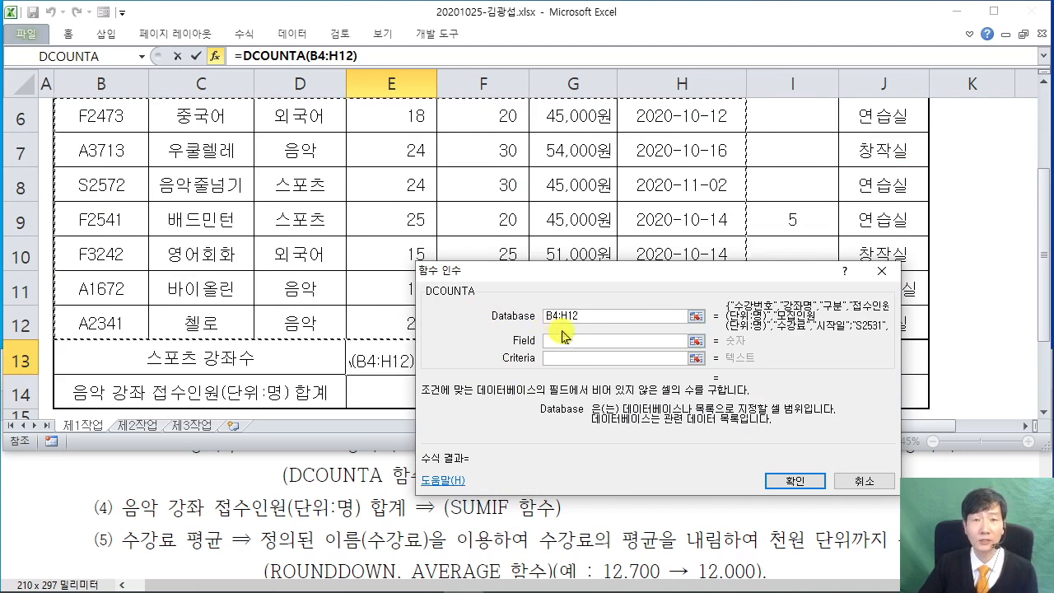
Recheck task (3) in the PDF and set DCOUNTA's Field to C4, the 강좌명 header
left_click(574, 340)
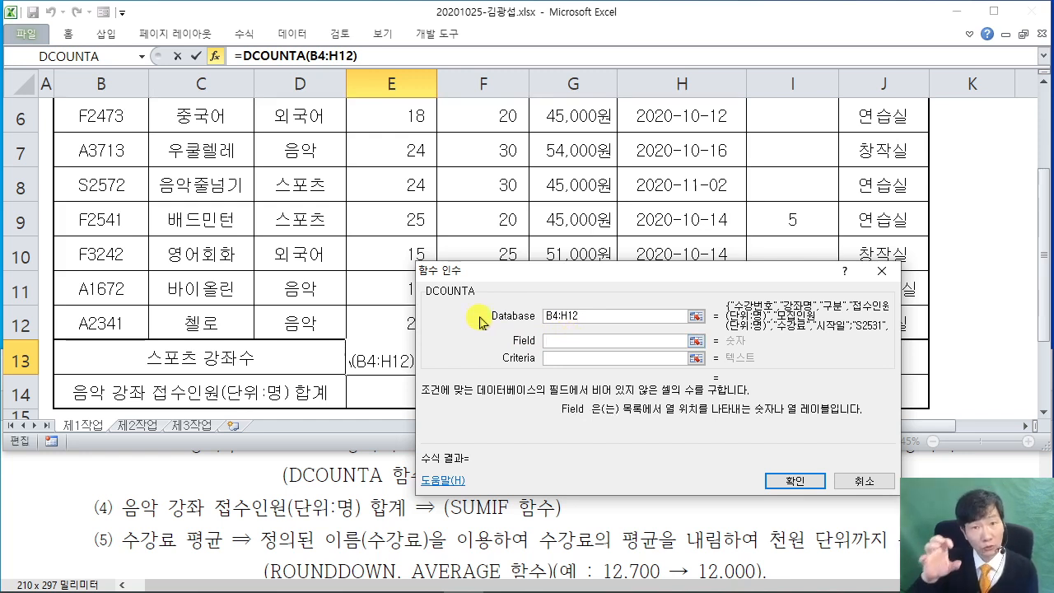
left_click(264, 482)
scroll(268, 486, "up", 3)
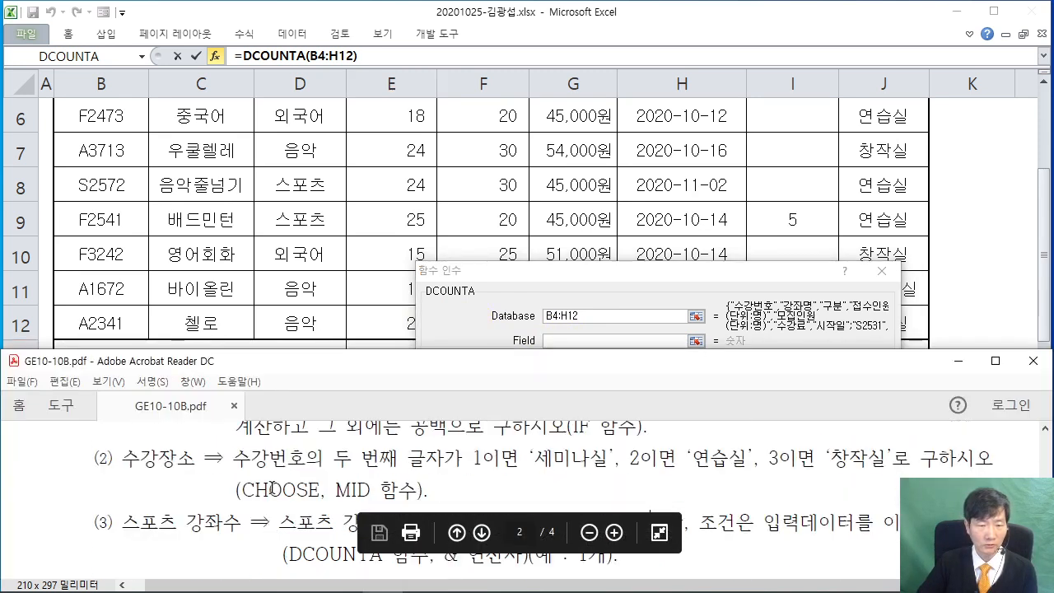
left_click(535, 290)
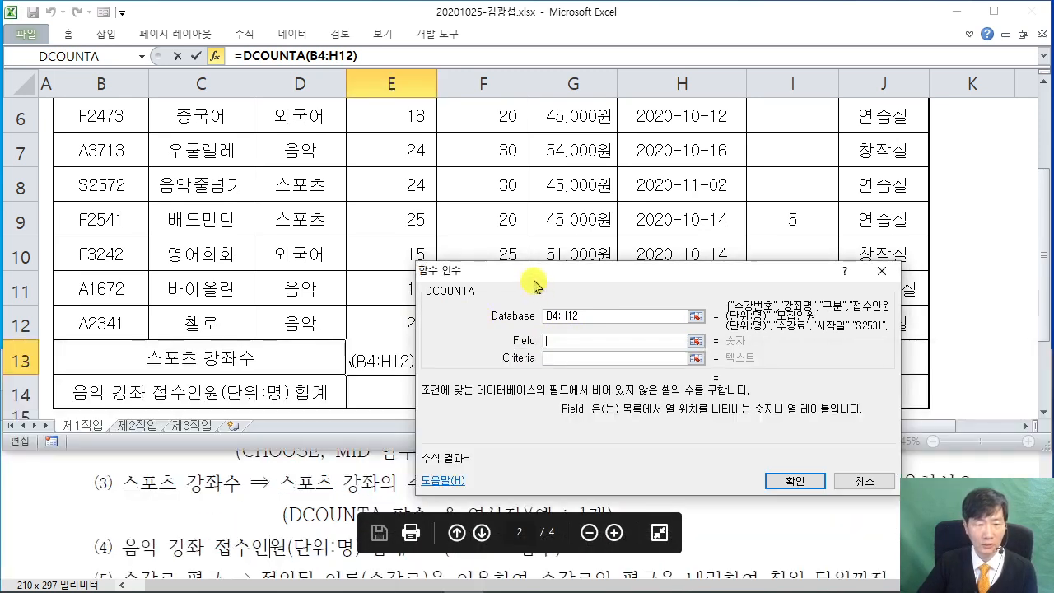
scroll(351, 260, "up", 1)
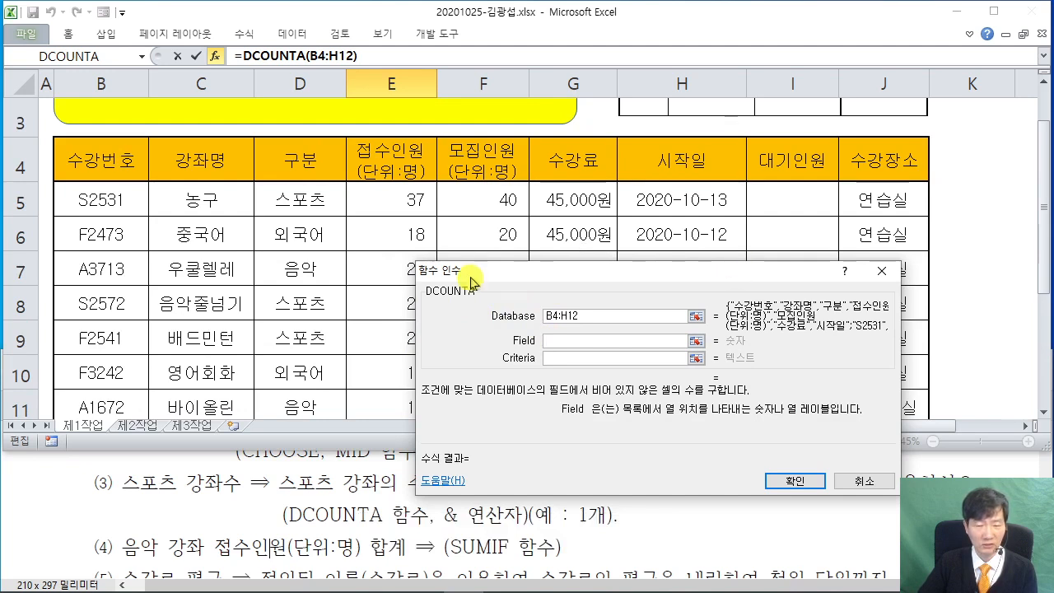
left_click(218, 165)
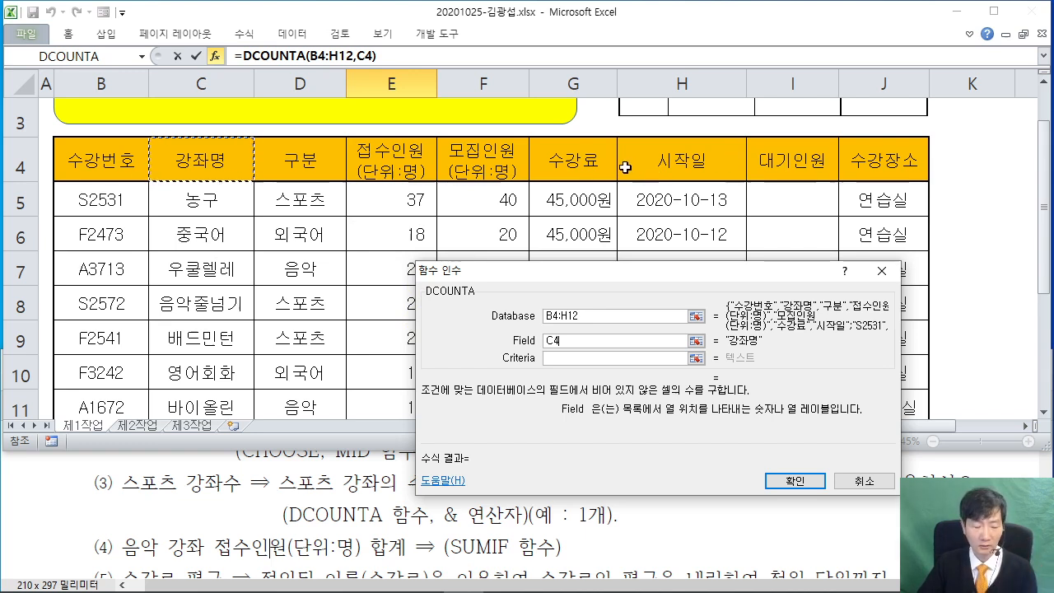
mouse_move(282, 184)
left_mouse_down()
mouse_move(290, 243)
mouse_move(298, 193)
mouse_move(359, 236)
left_mouse_up()
left_click_drag(394, 175, 395, 183)
mouse_move(432, 165)
left_mouse_down()
mouse_move(463, 167)
mouse_move(465, 187)
left_mouse_up()
mouse_move(490, 159)
left_mouse_down()
mouse_move(491, 203)
mouse_move(527, 151)
mouse_move(595, 154)
mouse_move(563, 235)
left_mouse_up()
mouse_move(626, 132)
left_mouse_down()
mouse_move(614, 191)
mouse_move(649, 215)
mouse_move(791, 179)
left_mouse_up()
left_click_drag(671, 140, 670, 186)
left_click_drag(673, 139, 672, 183)
left_click_drag(710, 128, 711, 157)
left_click_drag(714, 117, 730, 123)
left_click_drag(791, 134, 834, 126)
mouse_move(797, 147)
left_mouse_down()
mouse_move(793, 174)
mouse_move(810, 172)
left_mouse_up()
mouse_move(827, 155)
left_mouse_down()
mouse_move(831, 176)
mouse_move(868, 173)
mouse_move(876, 104)
left_mouse_up()
left_click(838, 148)
left_click_drag(883, 151, 900, 174)
left_click_drag(903, 135, 889, 150)
left_click_drag(904, 107, 908, 175)
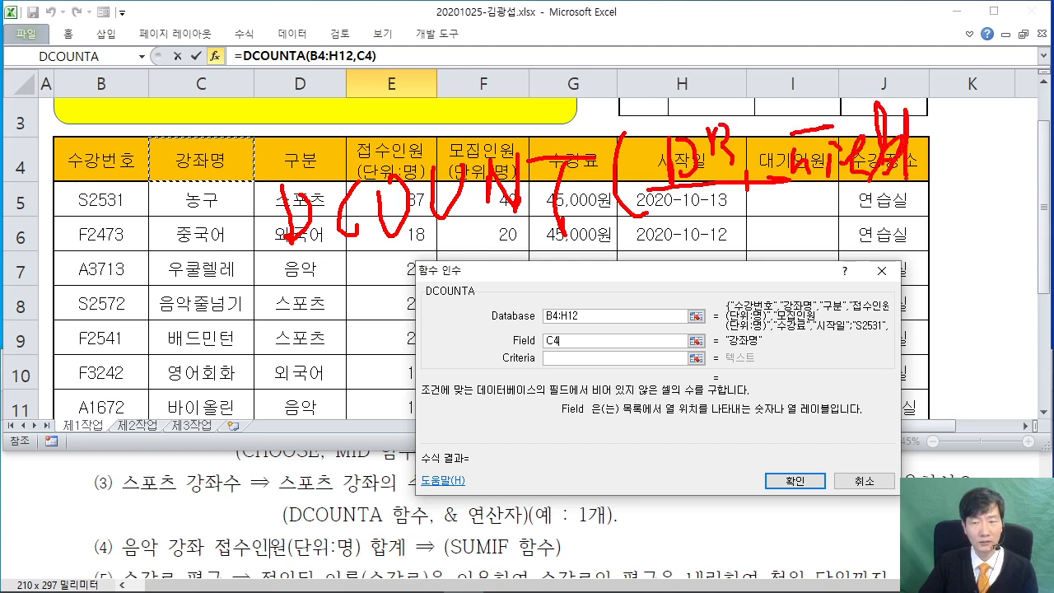
left_click_drag(801, 199, 906, 193)
left_click_drag(789, 41, 775, 71)
mouse_move(771, 66)
left_mouse_down()
mouse_move(822, 59)
mouse_move(804, 98)
left_mouse_up()
left_click_drag(769, 94, 827, 90)
left_click_drag(787, 46, 819, 105)
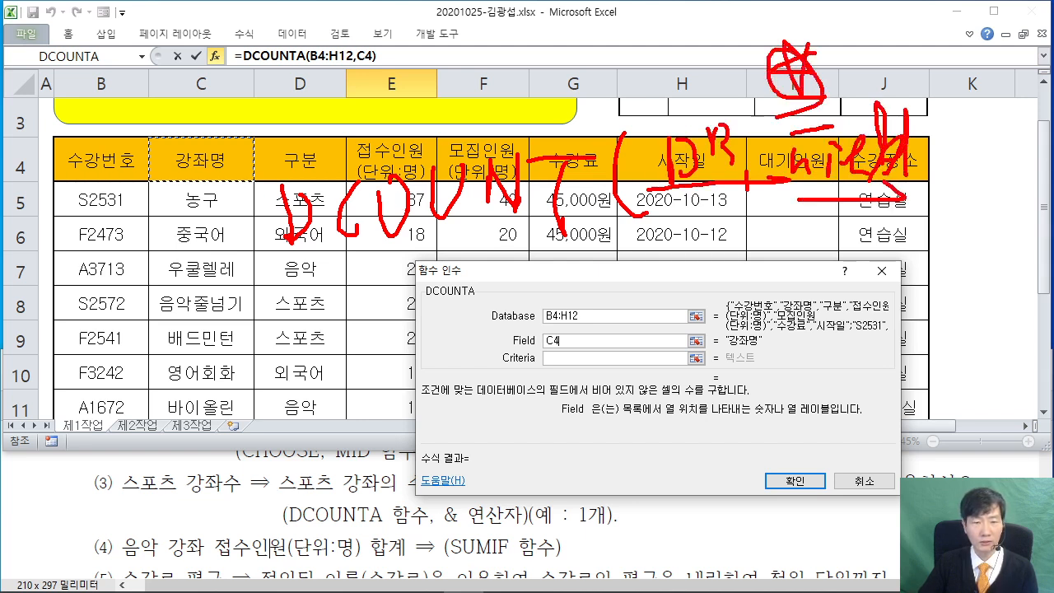
mouse_move(354, 178)
left_mouse_down()
mouse_move(415, 416)
mouse_move(356, 178)
left_mouse_up()
mouse_move(453, 178)
left_mouse_down()
mouse_move(493, 427)
mouse_move(455, 178)
left_mouse_up()
mouse_move(539, 178)
left_mouse_down()
mouse_move(593, 426)
mouse_move(576, 178)
left_mouse_up()
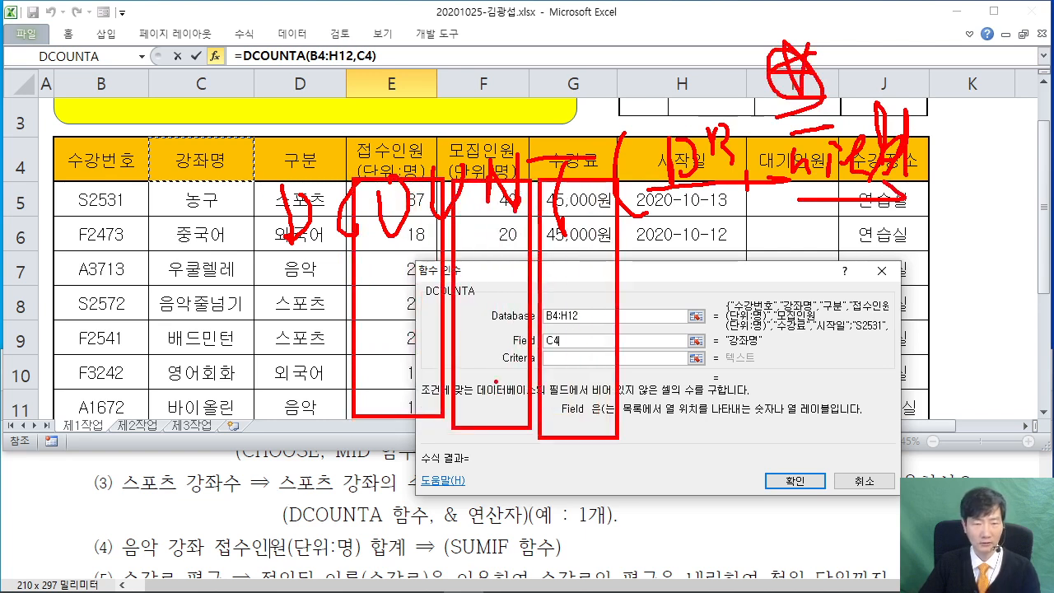
key("Escape")
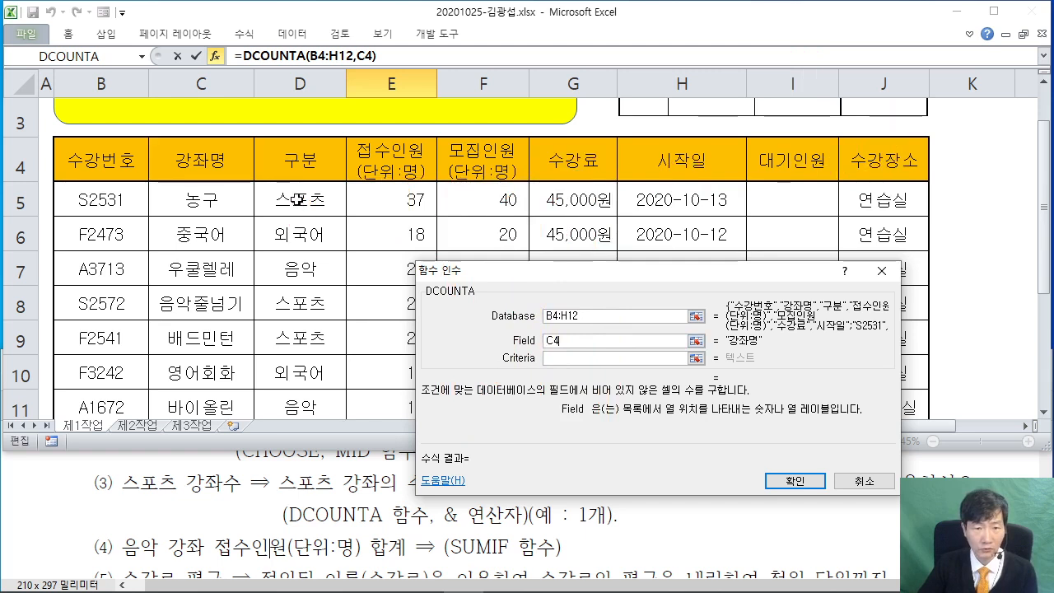
Keep C4 as DCOUNTA's Field and set Criteria to D4:D5, the 구분 header with 스포츠 below it
type("+")
left_click(237, 168)
key("shift+Home")
left_click(238, 164)
left_click(550, 358)
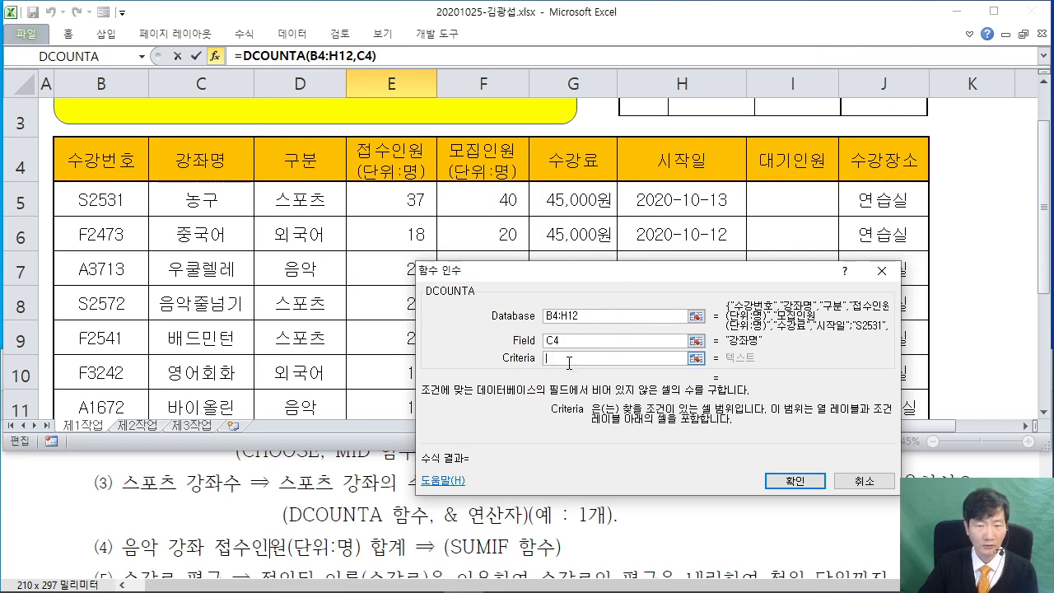
left_click_drag(544, 281, 560, 165)
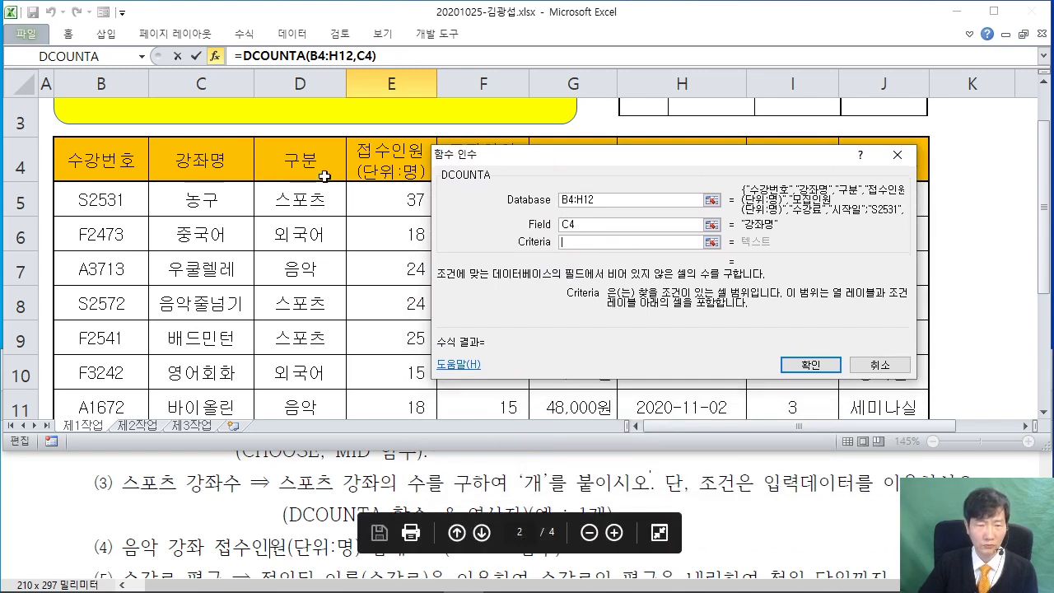
left_click_drag(316, 163, 330, 215)
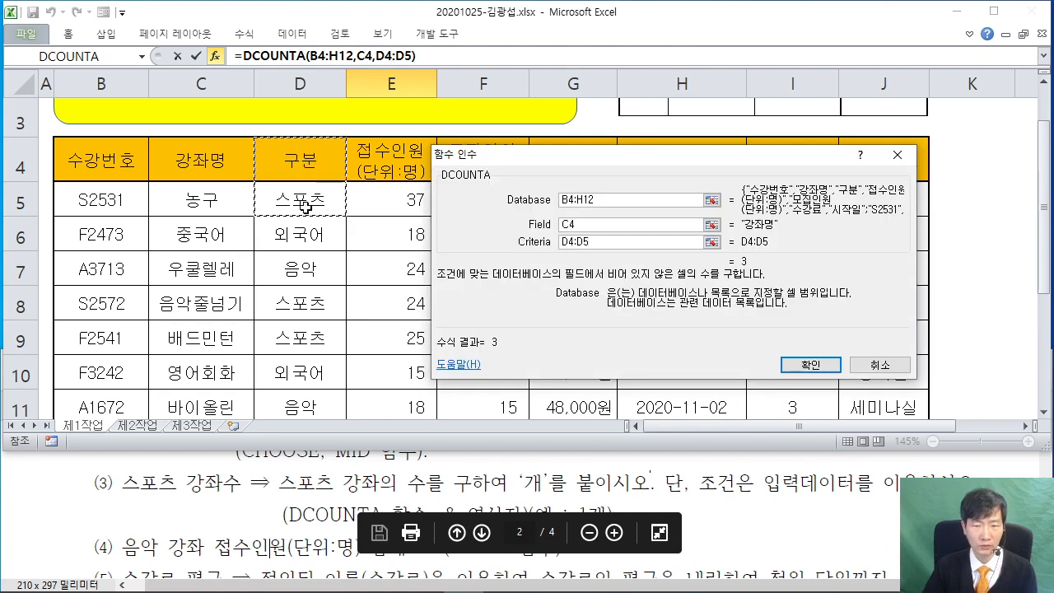
Append &"개" to the end of the DCOUNTA formula and confirm it in E13
left_click_drag(533, 173, 328, 120)
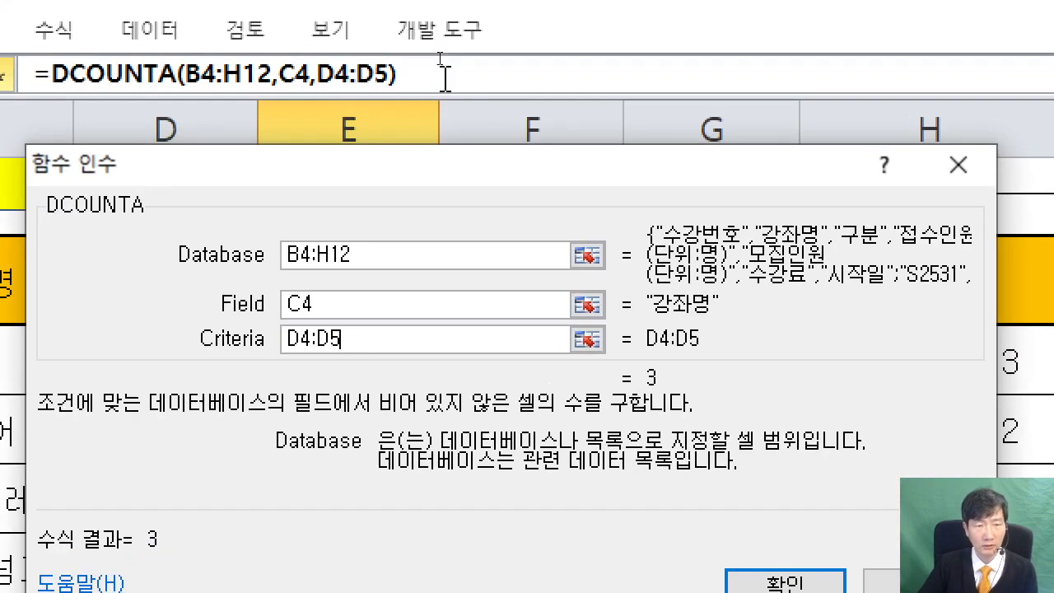
left_click(427, 74)
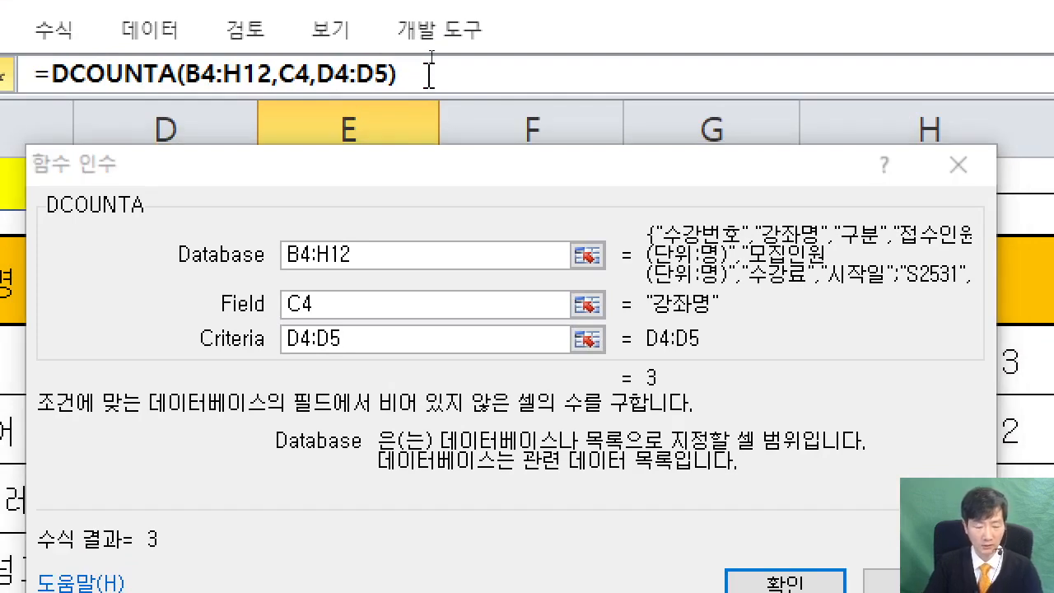
type("&")
type("\"ro")
key("BackSpace")
key("BackSpace")
type("개\"")
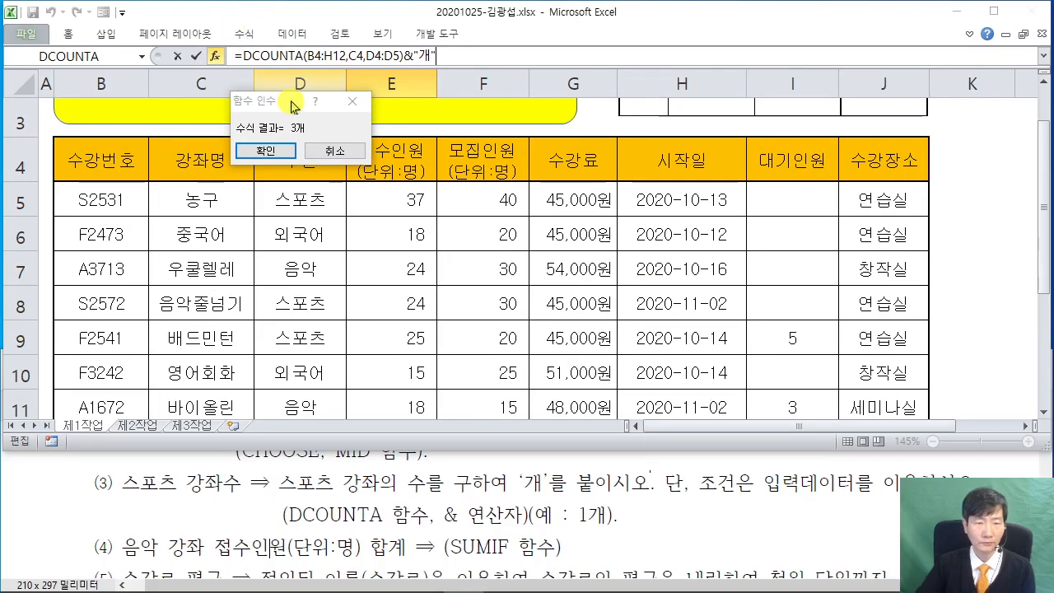
left_click(227, 302)
scroll(428, 287, "down", 1)
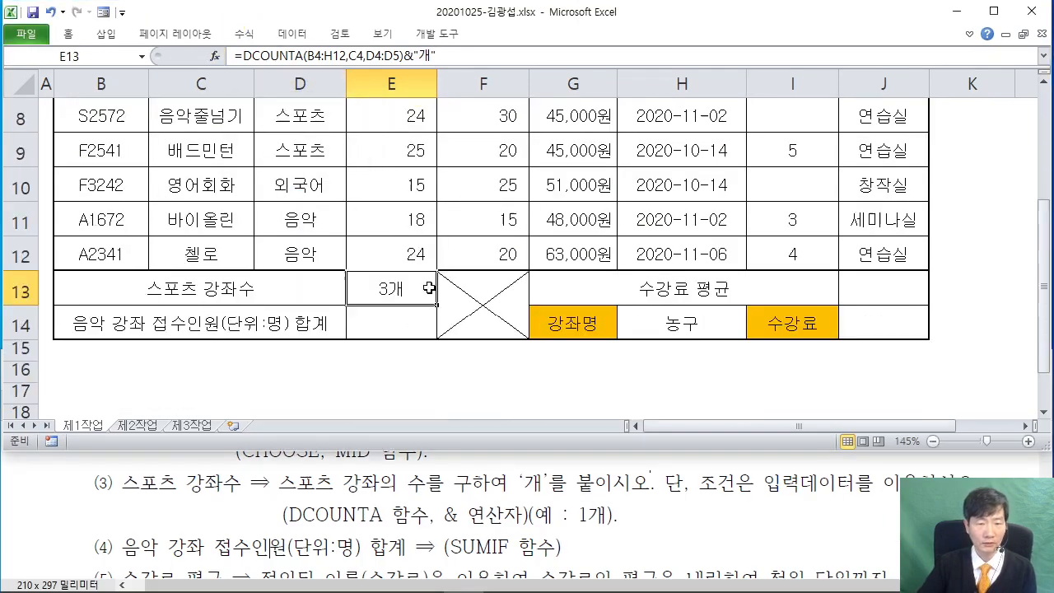
Check task (4) in the PDF and insert the SUMIF function in E14 for 음악 강좌 접수인원 합계
left_click(390, 324)
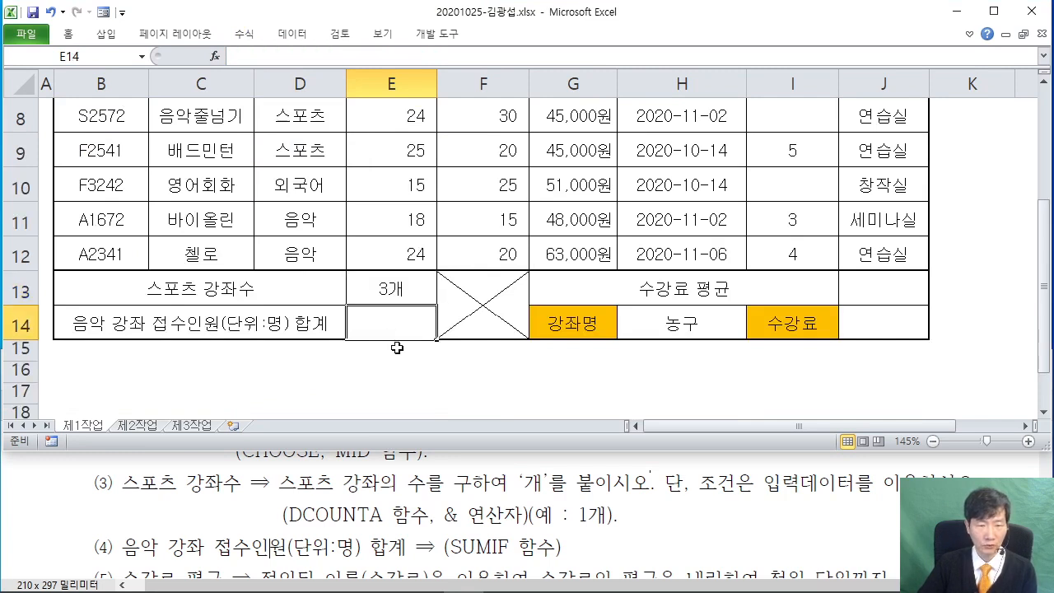
left_click(238, 477)
scroll(239, 473, "down", 2)
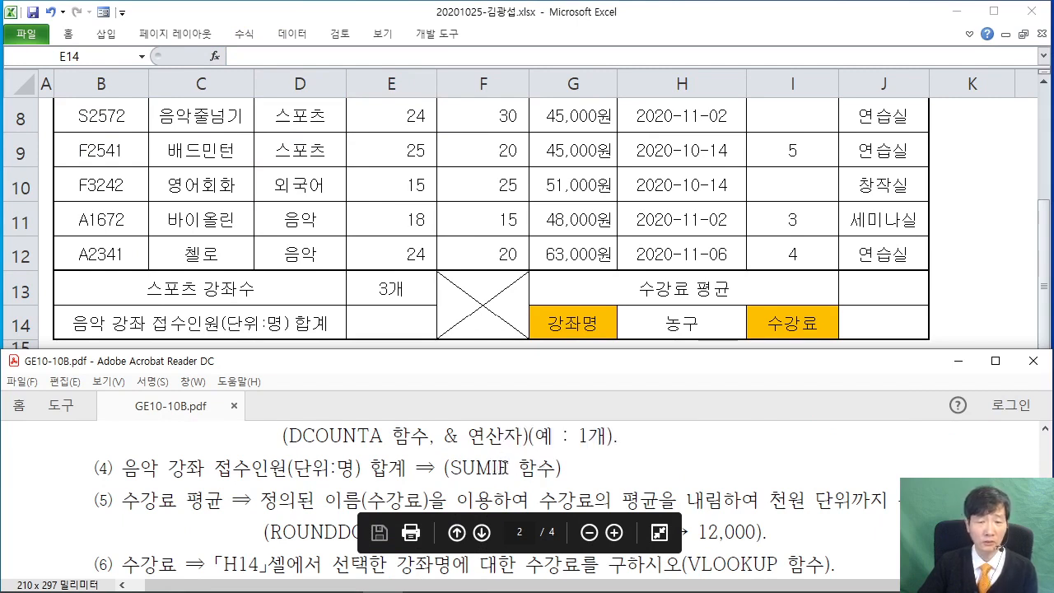
left_click(394, 322)
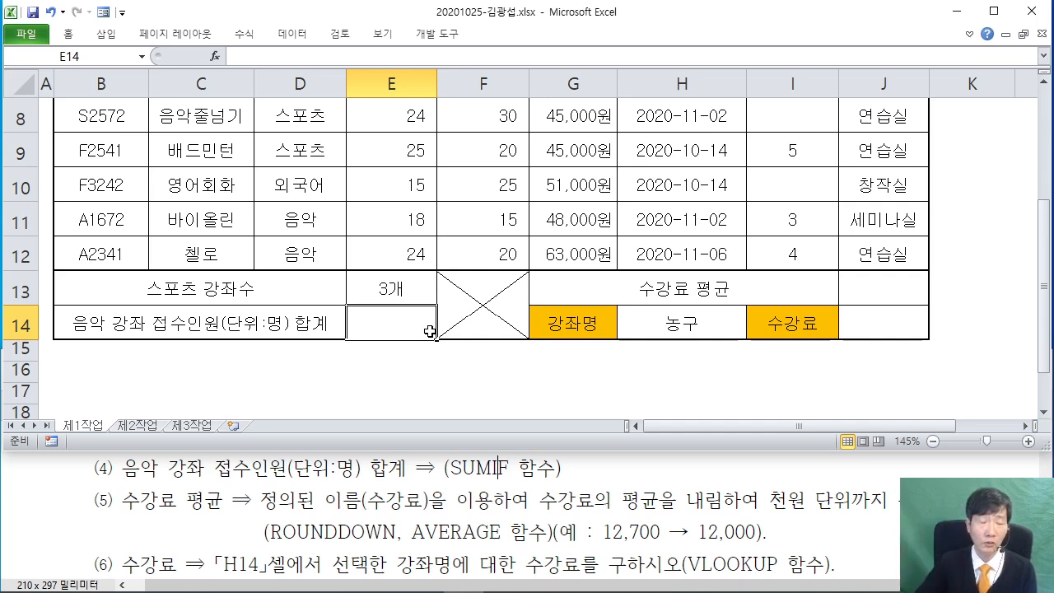
left_click(213, 56)
left_click_drag(299, 41, 560, 57)
type("ㄴ")
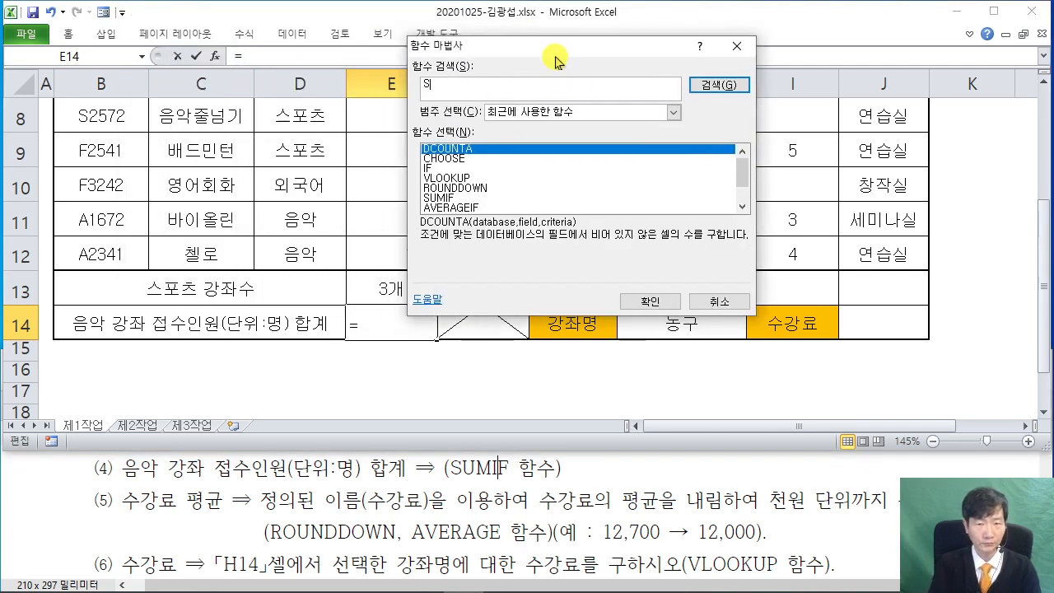
left_click(719, 85)
left_click(649, 302)
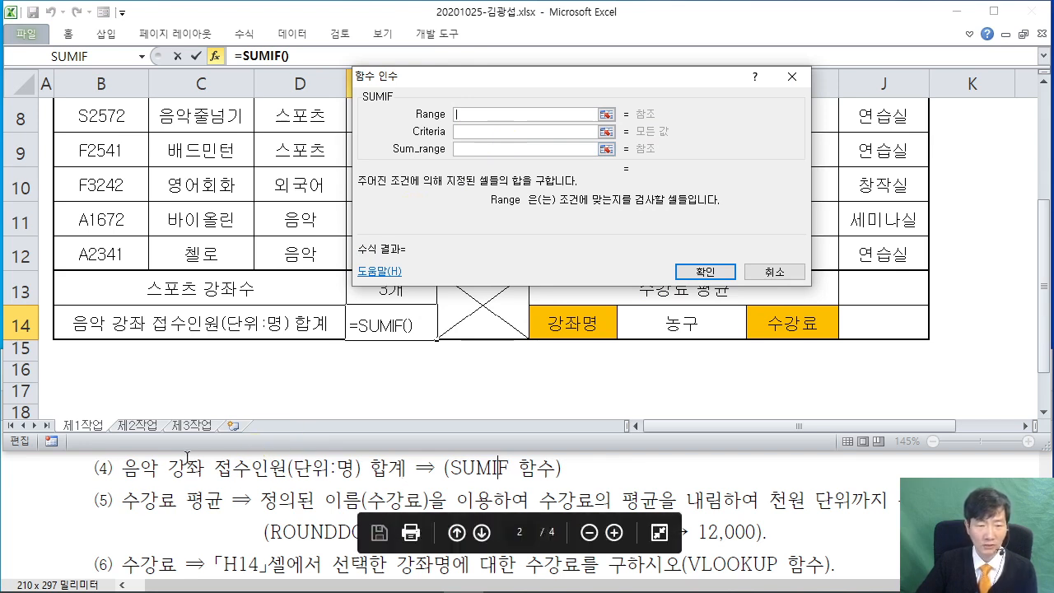
Set SUMIF's Range to D5:D12, the 구분 values without the header
scroll(343, 304, "up", 1)
scroll(343, 303, "up", 1)
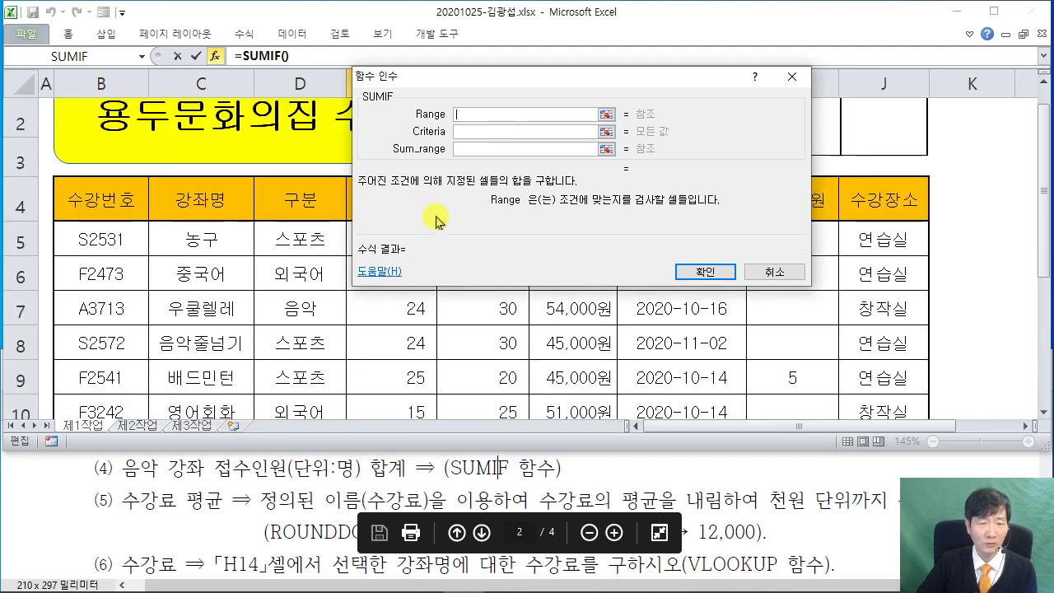
left_click_drag(449, 76, 559, 79)
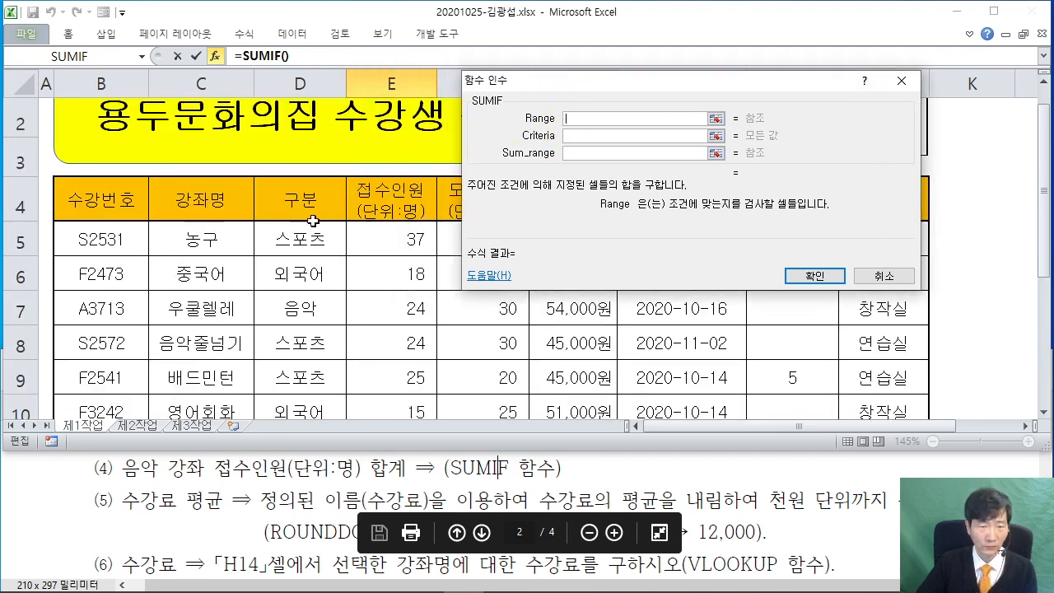
scroll(306, 306, "down", 1)
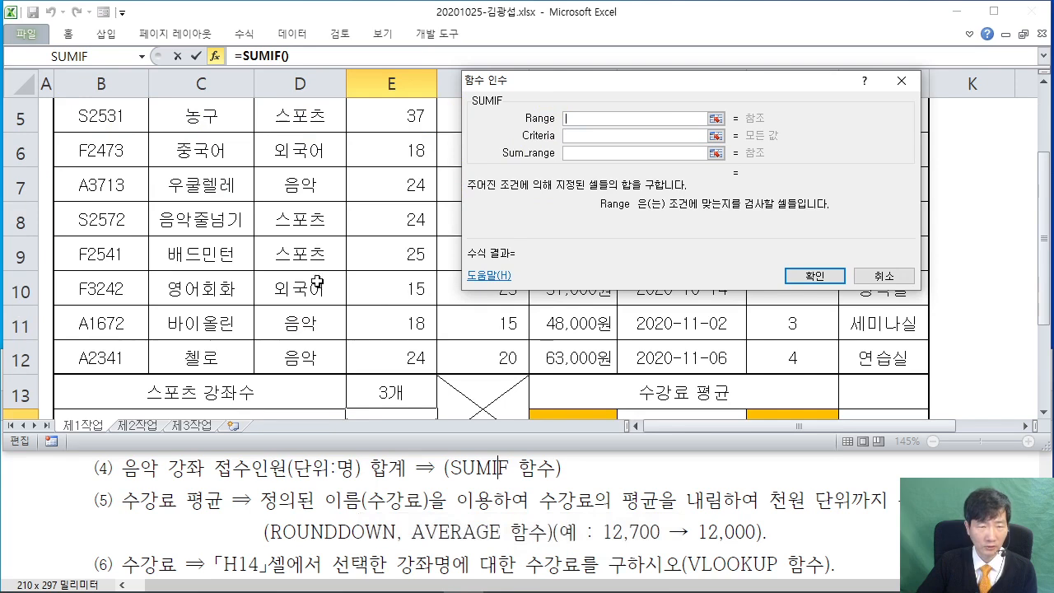
scroll(317, 284, "up", 1)
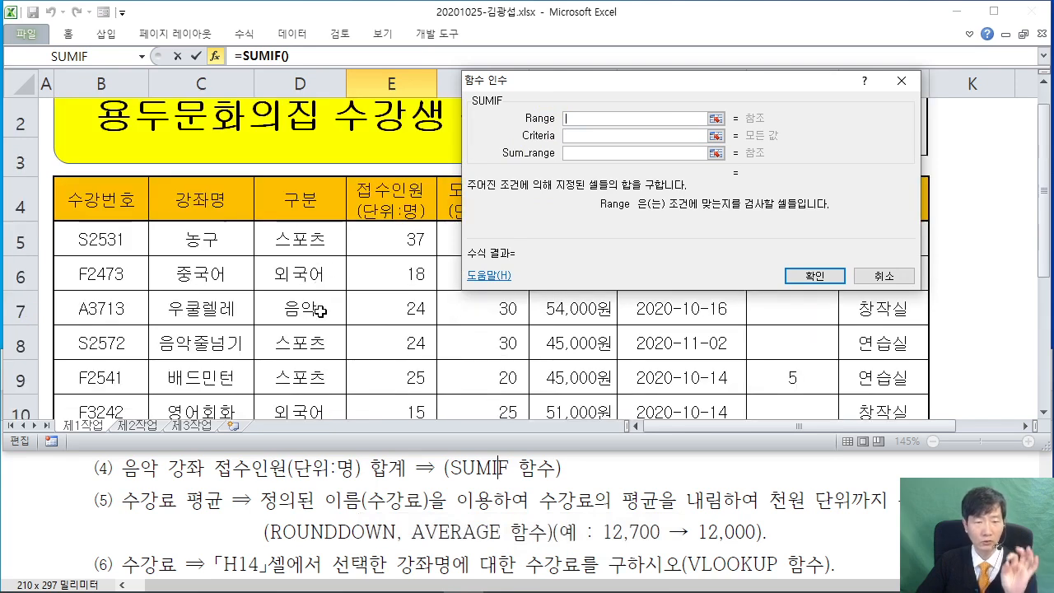
scroll(319, 311, "down", 1)
scroll(321, 289, "up", 1)
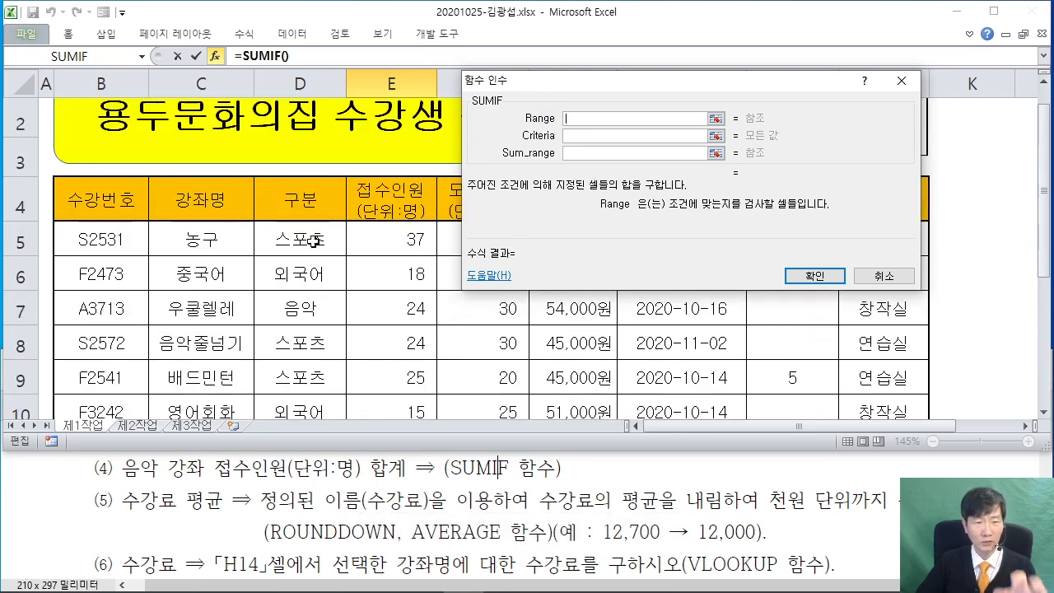
left_click_drag(313, 240, 305, 360)
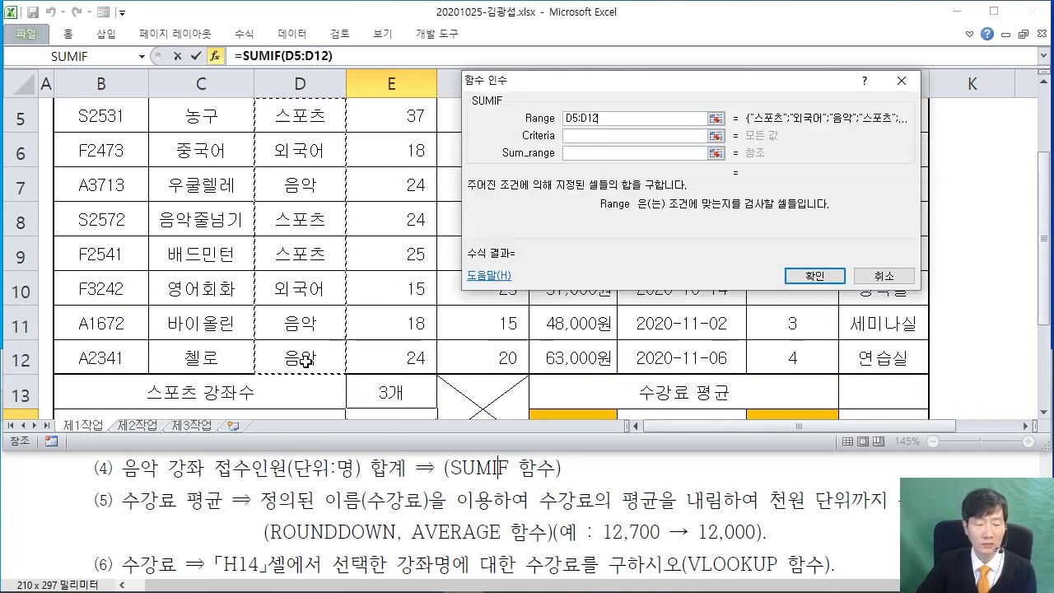
Set SUMIF's Criteria to D7 (음악) and Sum_range to E5:E12, and confirm the formula in E14
scroll(410, 313, "up", 1)
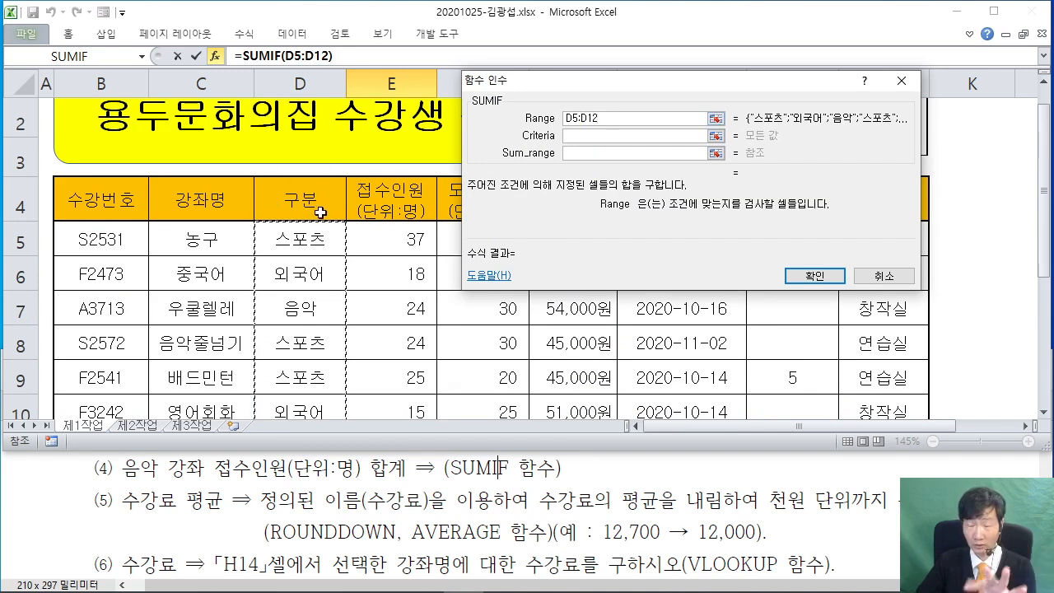
left_click(578, 137)
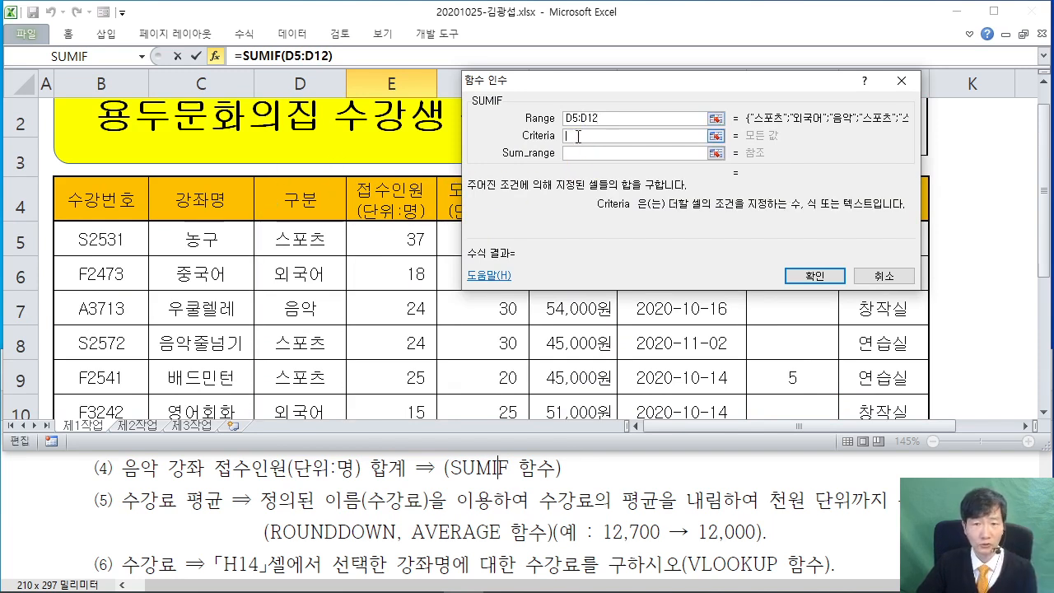
left_click(315, 309)
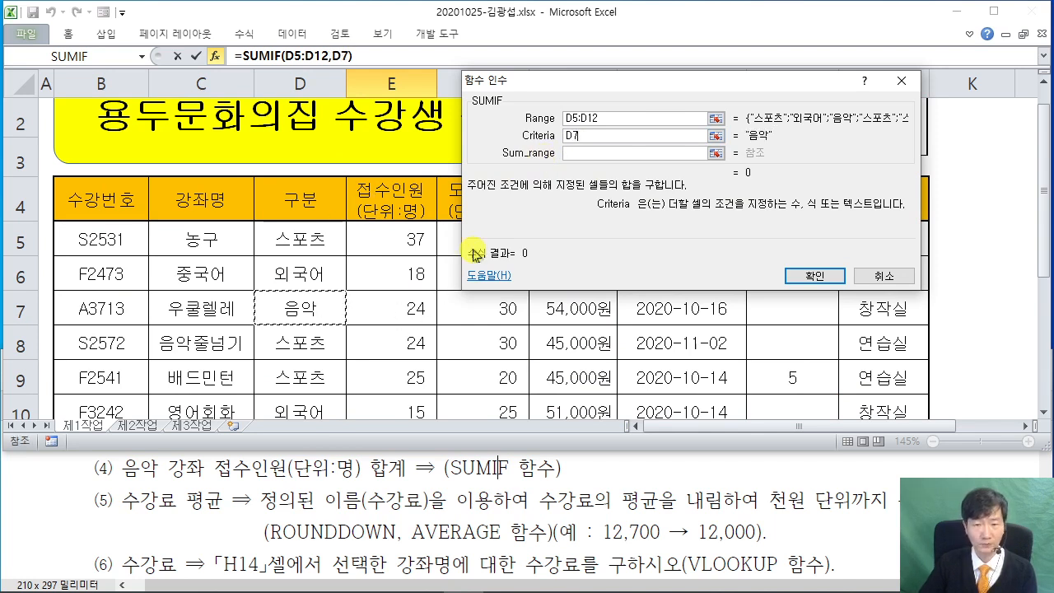
left_click(582, 154)
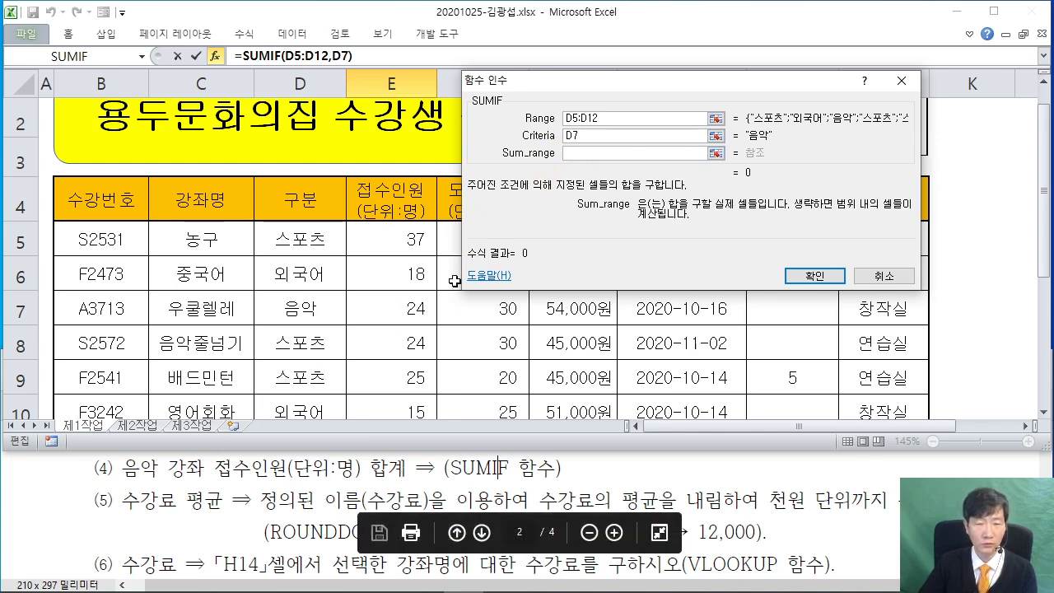
left_click_drag(397, 239, 411, 323)
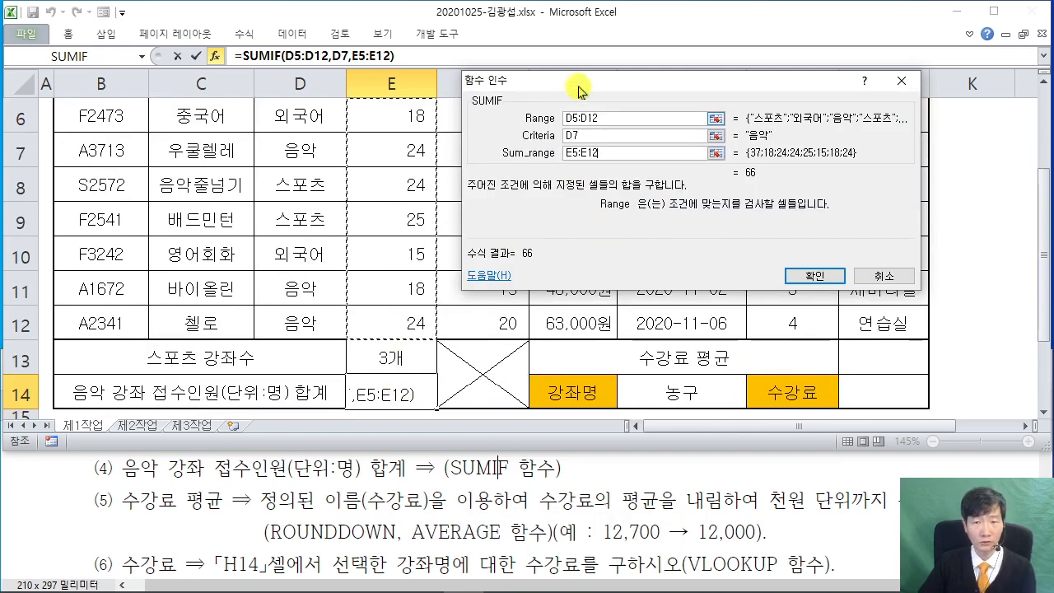
left_click_drag(572, 86, 363, 97)
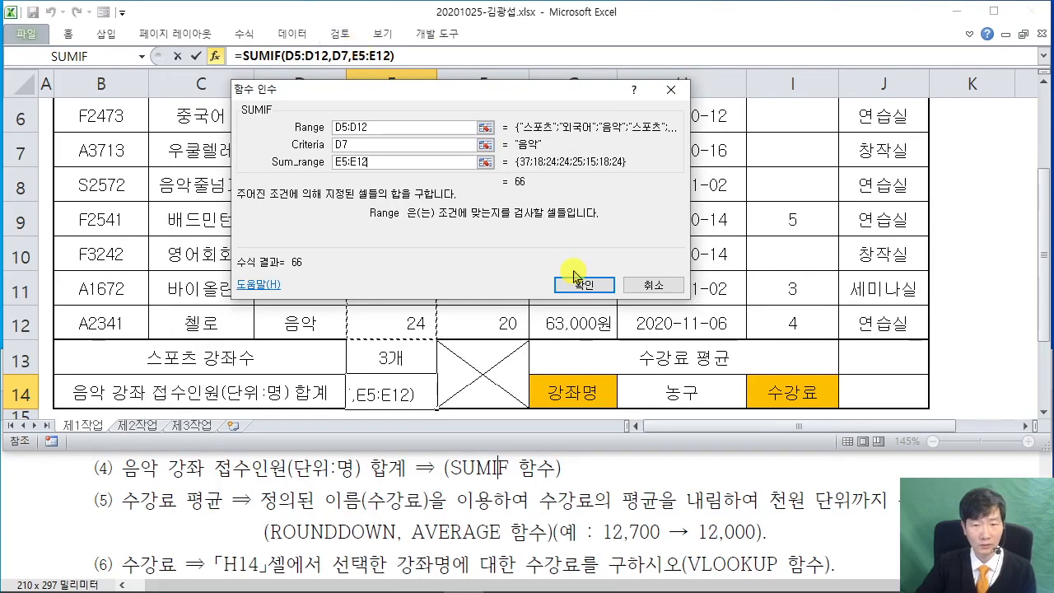
left_click(778, 570)
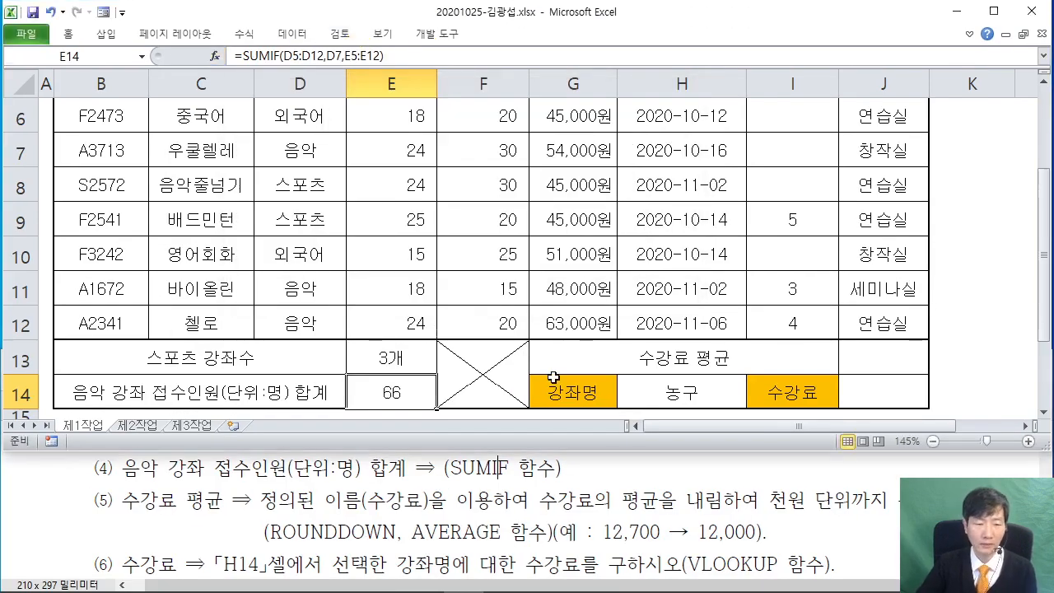
Read task (5) in the PDF to see which functions and rounding unit 수강료 평균 requires
left_click(880, 355)
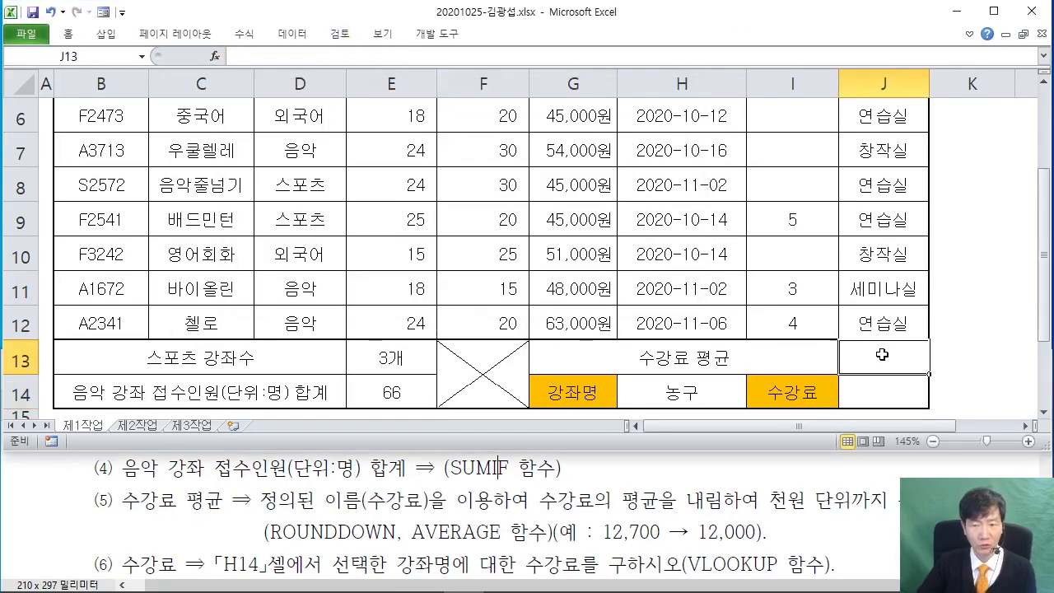
left_click(317, 463)
scroll(316, 463, "down", 1)
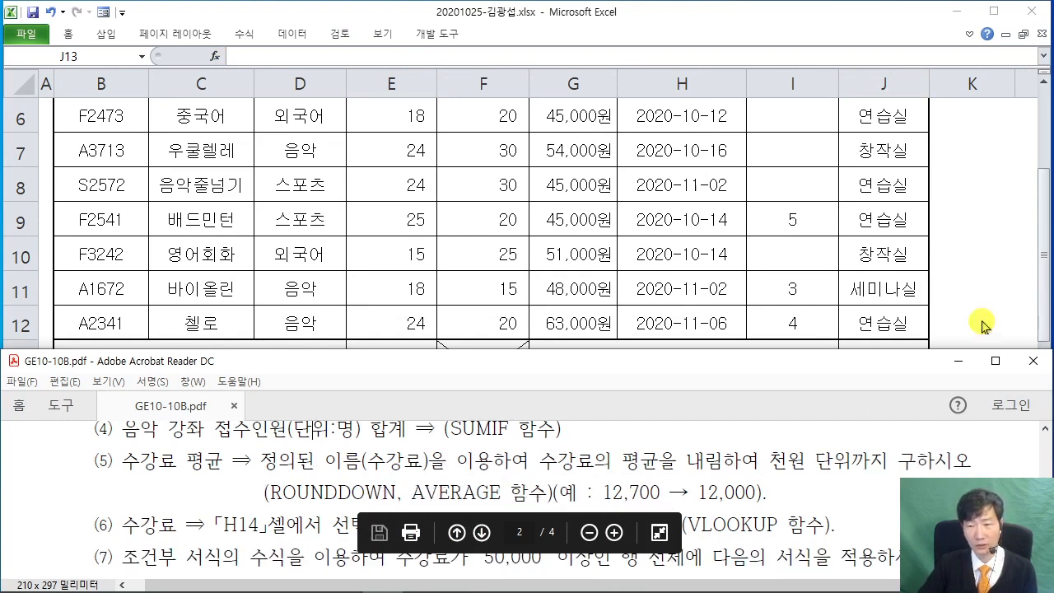
left_click_drag(269, 493, 392, 493)
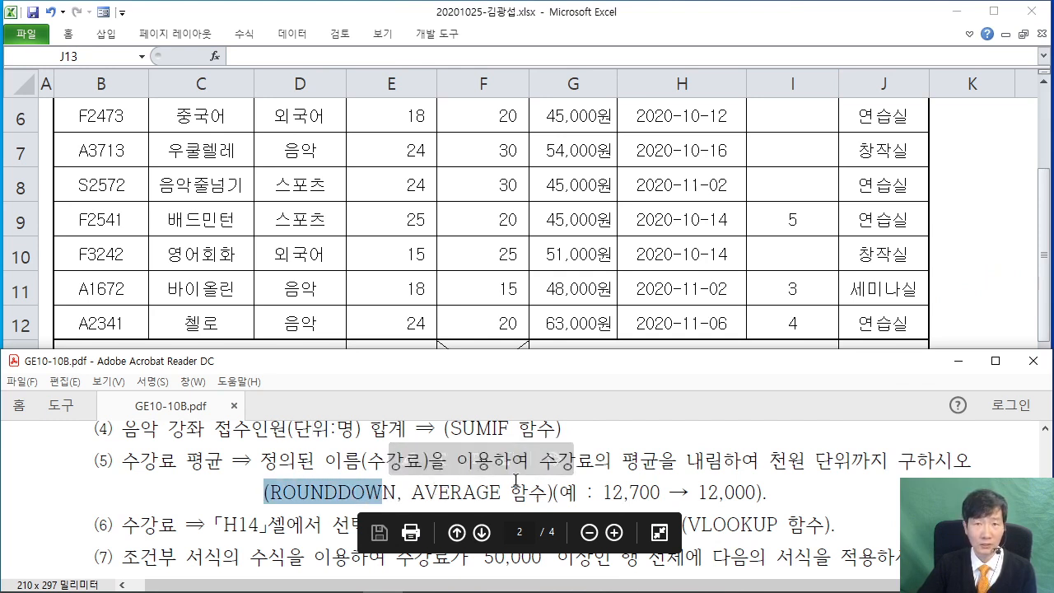
left_click_drag(412, 492, 500, 492)
Insert the ROUNDDOWN function in J13 for 수강료 평균
left_click(844, 345)
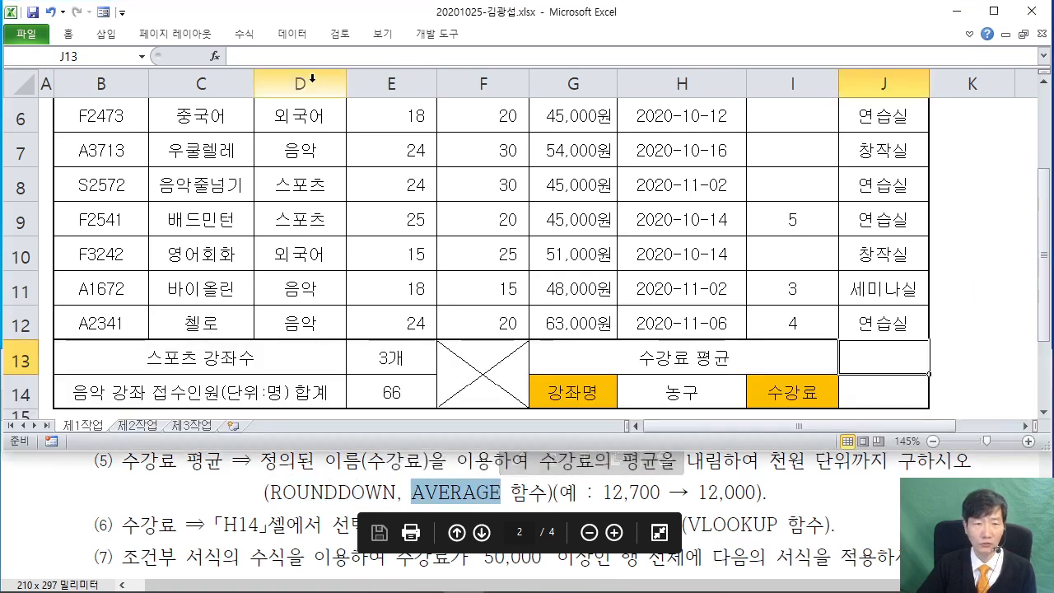
left_click(212, 59)
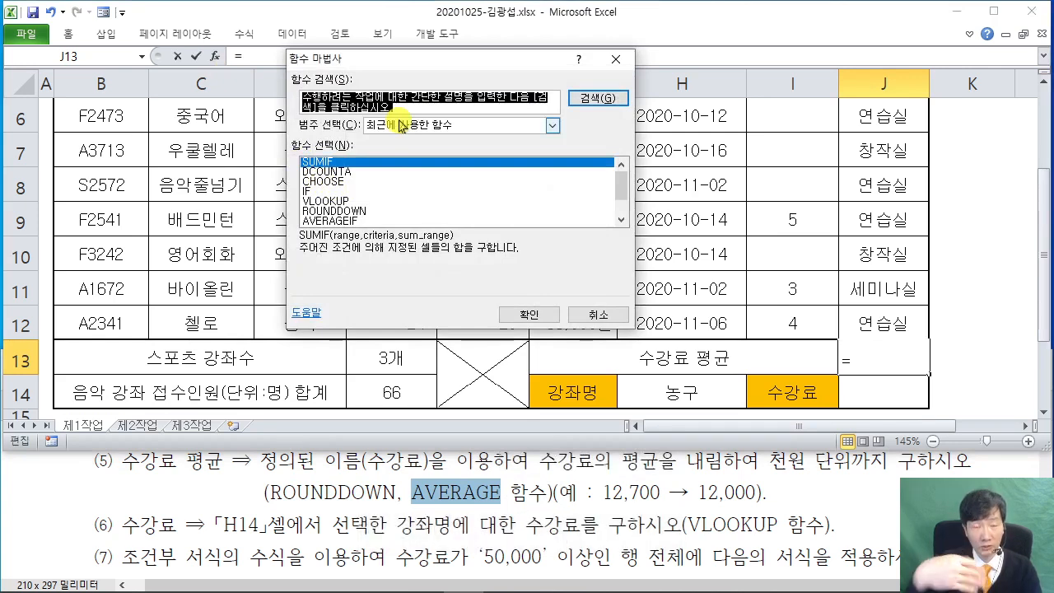
type("개")
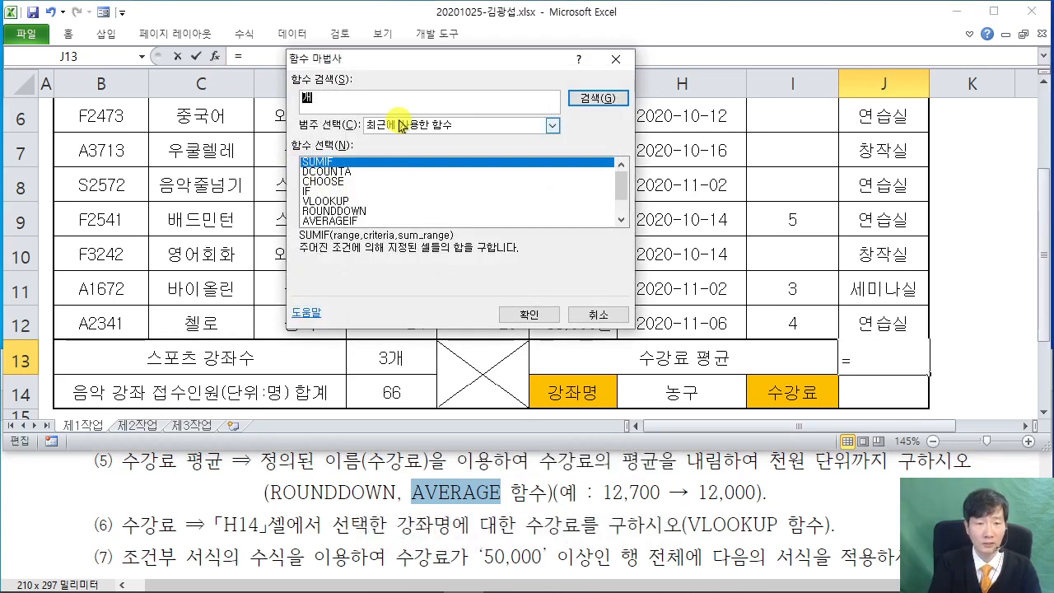
type("ROUNDDOW")
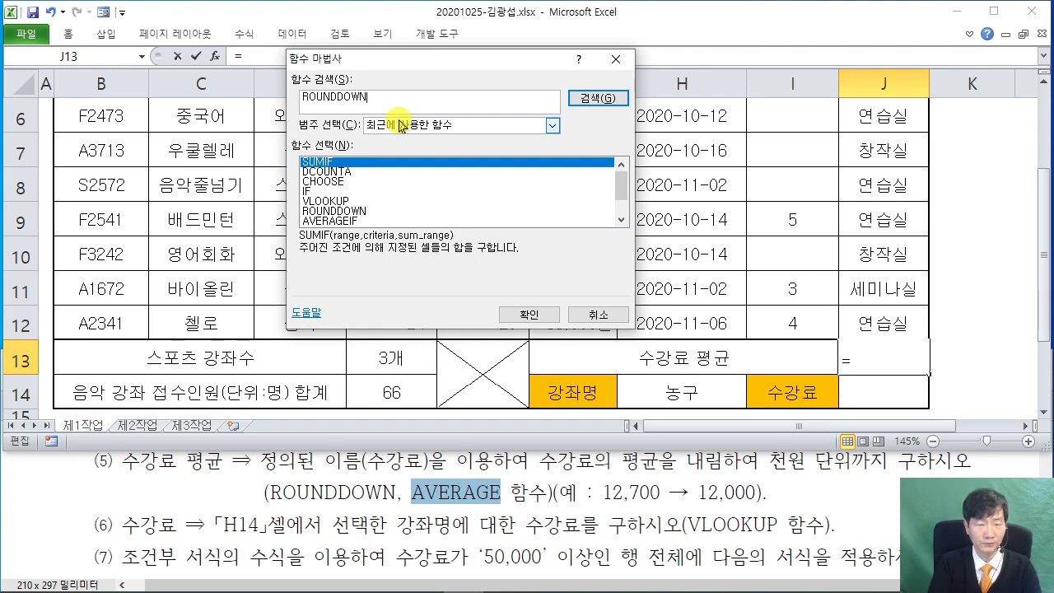
type("N")
key("Return")
left_click(528, 314)
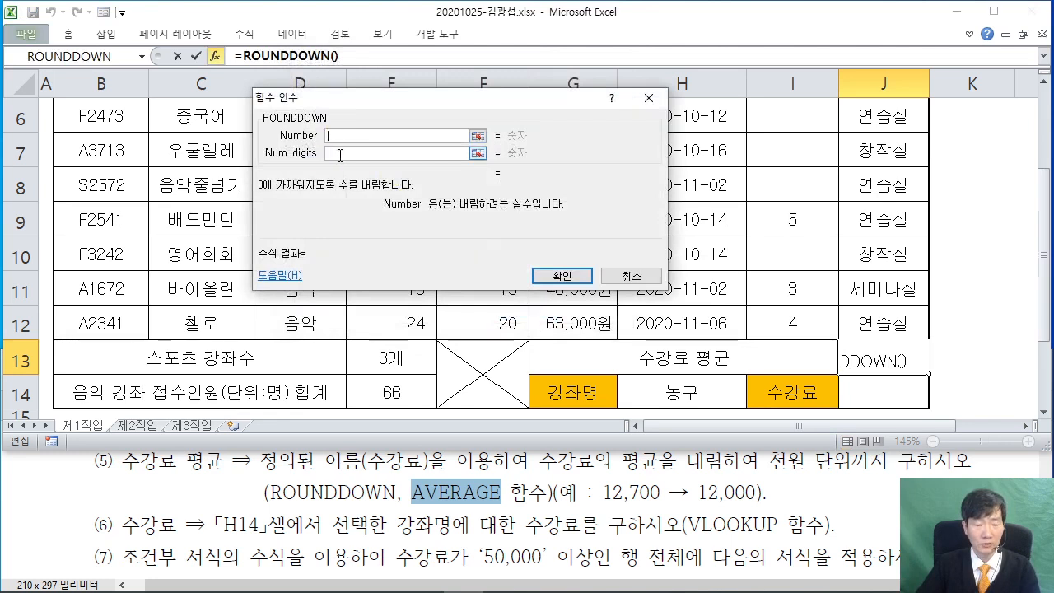
Nest AVERAGE in ROUNDDOWN's Number argument, with the 수강료 values in G5:G12 as the defined name 수강료 for Number1
type("AVERAGE")
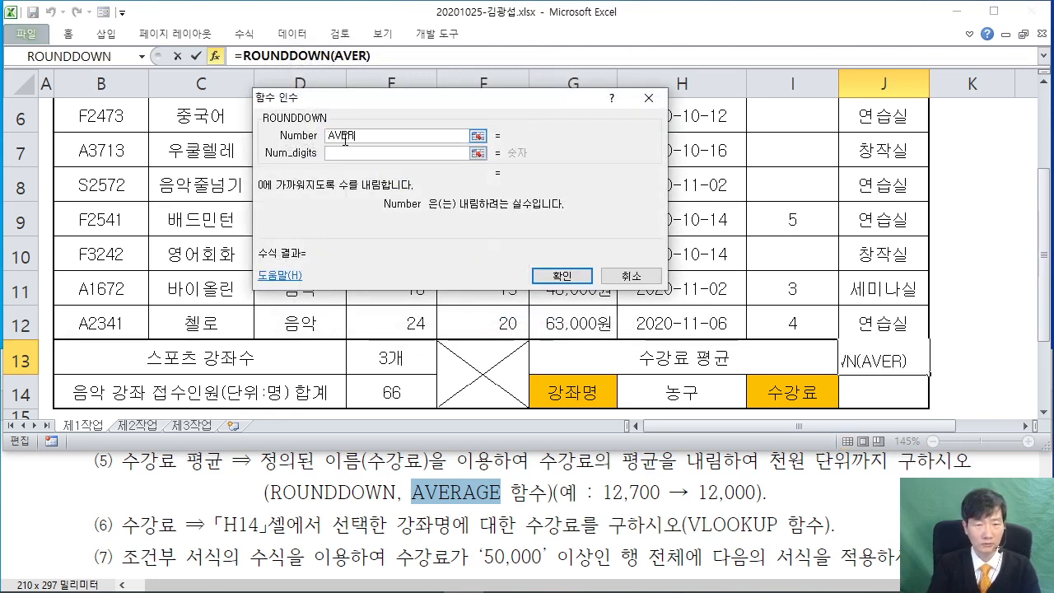
type("(")
left_click(356, 56)
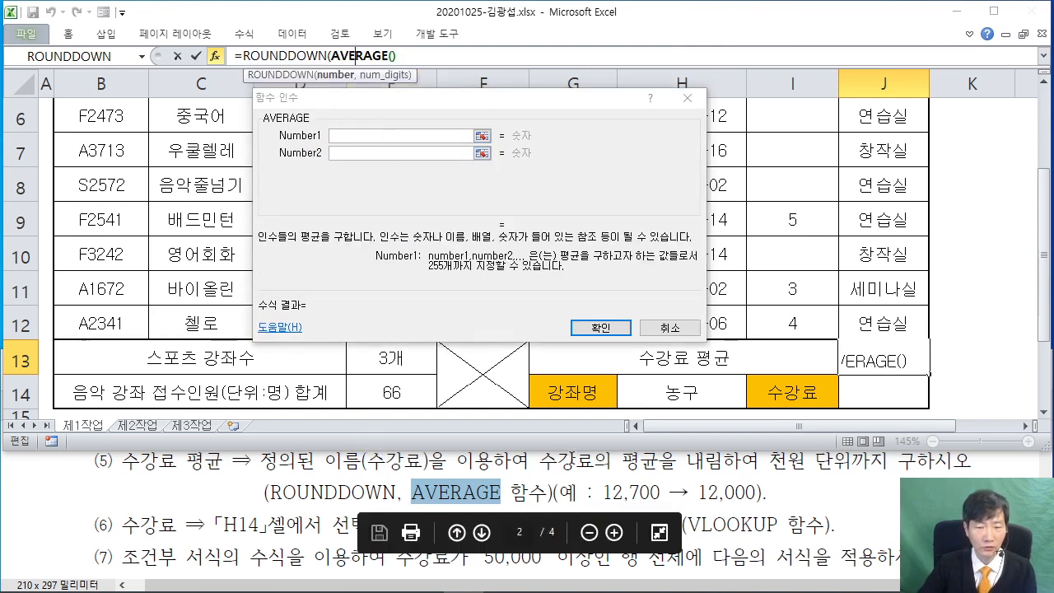
left_click(384, 134)
left_click_drag(553, 105, 916, 164)
scroll(593, 182, "up", 1)
left_click_drag(576, 196, 576, 339)
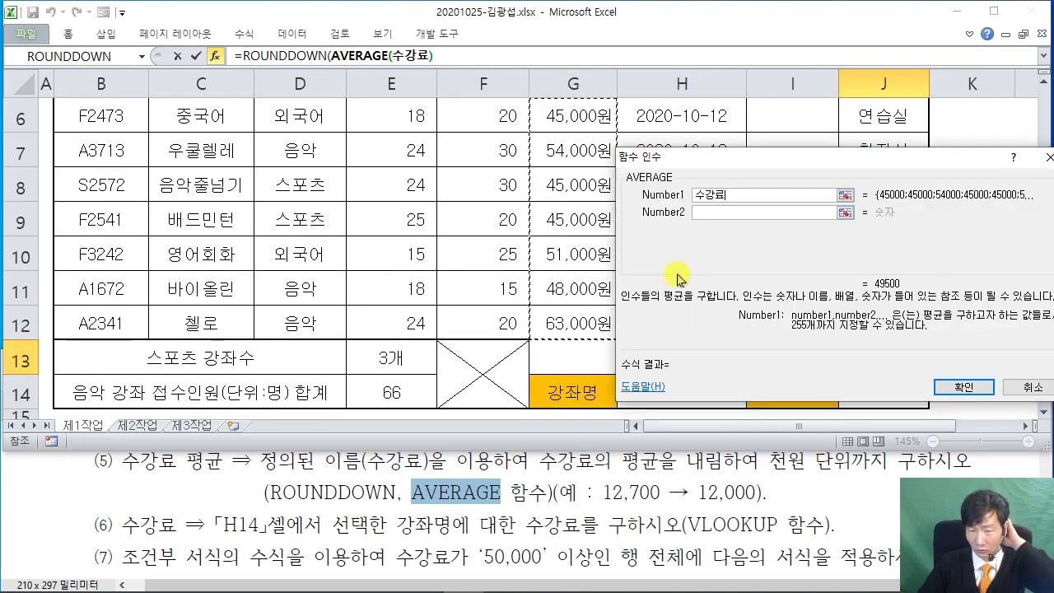
left_click_drag(724, 156, 336, 143)
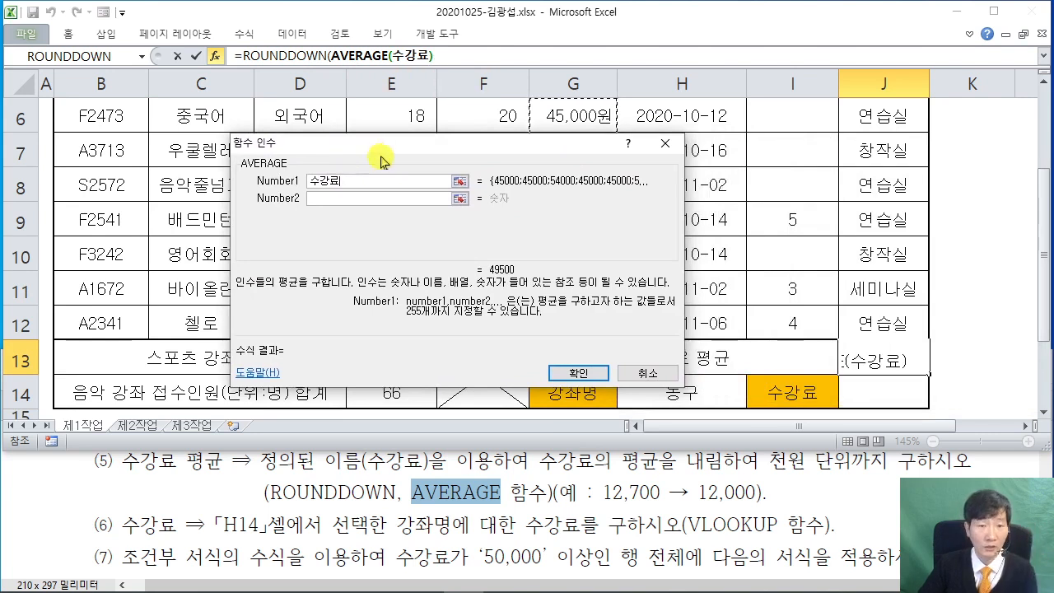
left_click(281, 56)
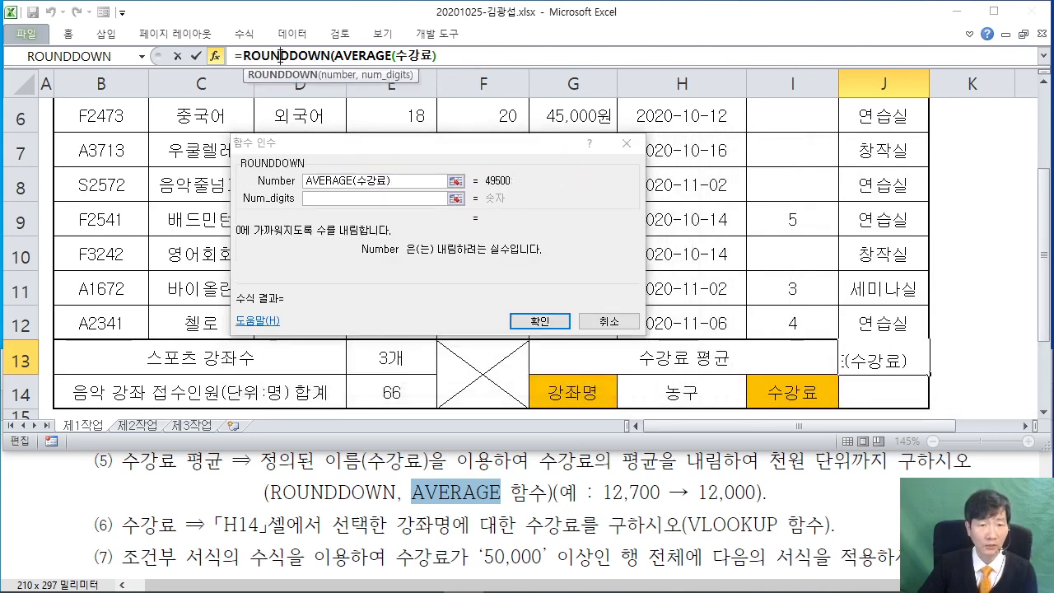
left_click(459, 54)
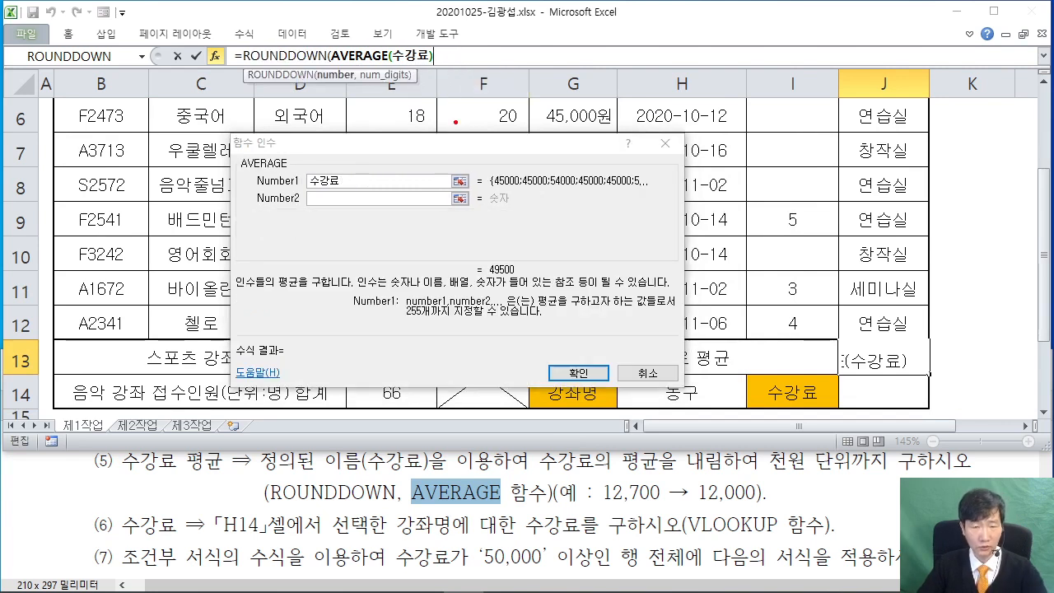
left_click_drag(388, 143, 388, 206)
mouse_move(452, 154)
left_mouse_down()
mouse_move(430, 165)
mouse_move(451, 157)
left_mouse_up()
mouse_move(467, 157)
left_mouse_down()
mouse_move(467, 216)
mouse_move(524, 142)
left_mouse_up()
mouse_move(519, 145)
left_mouse_down()
mouse_move(492, 176)
mouse_move(546, 197)
left_mouse_up()
left_click_drag(546, 172, 550, 203)
left_click_drag(586, 146, 575, 165)
mouse_move(566, 181)
left_mouse_down()
mouse_move(619, 175)
mouse_move(595, 216)
left_mouse_up()
left_click_drag(702, 149, 699, 150)
mouse_move(725, 241)
left_mouse_down()
mouse_move(346, 243)
mouse_move(814, 140)
mouse_move(758, 221)
left_mouse_up()
left_click_drag(369, 299, 363, 321)
left_click_drag(410, 277, 438, 278)
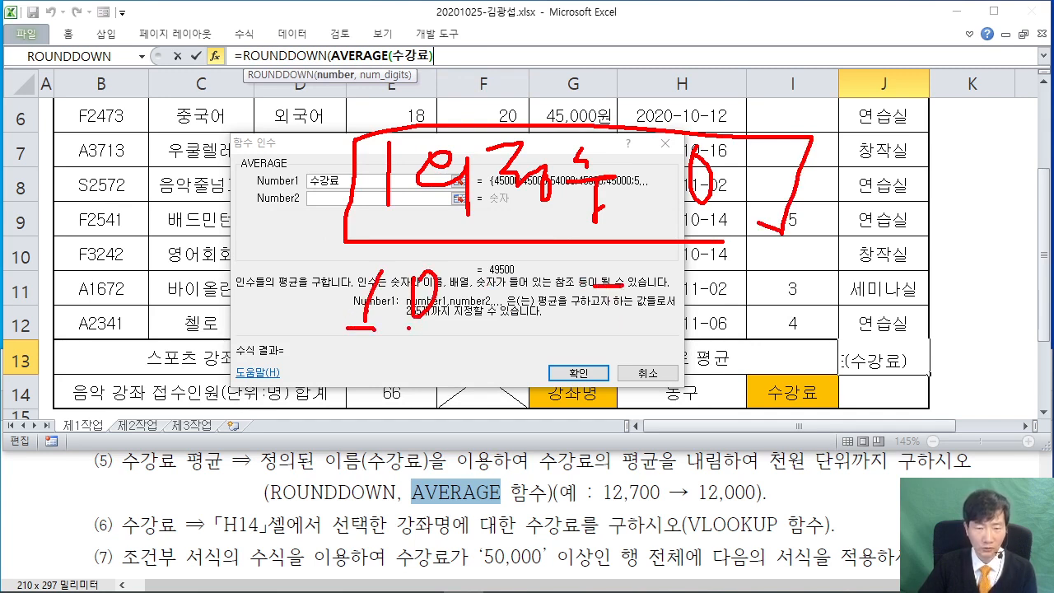
left_click_drag(645, 266, 644, 315)
left_click_drag(344, 360, 337, 406)
left_click_drag(398, 364, 462, 362)
mouse_move(486, 363)
left_mouse_down()
mouse_move(476, 391)
mouse_move(504, 362)
left_mouse_up()
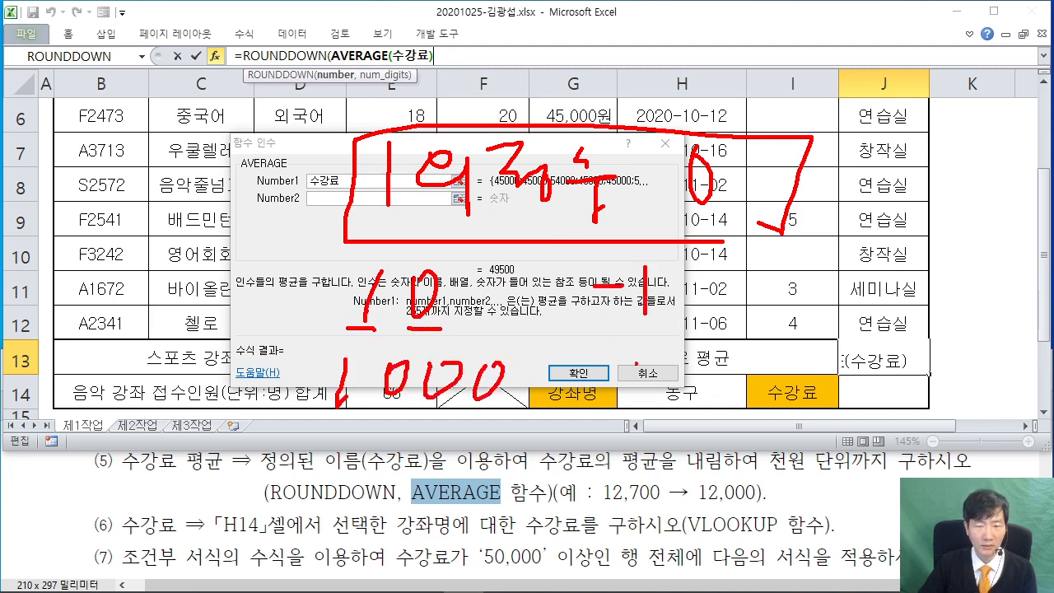
mouse_move(674, 339)
left_mouse_down()
mouse_move(677, 380)
mouse_move(650, 313)
mouse_move(724, 394)
left_mouse_up()
left_click_drag(776, 475, 864, 471)
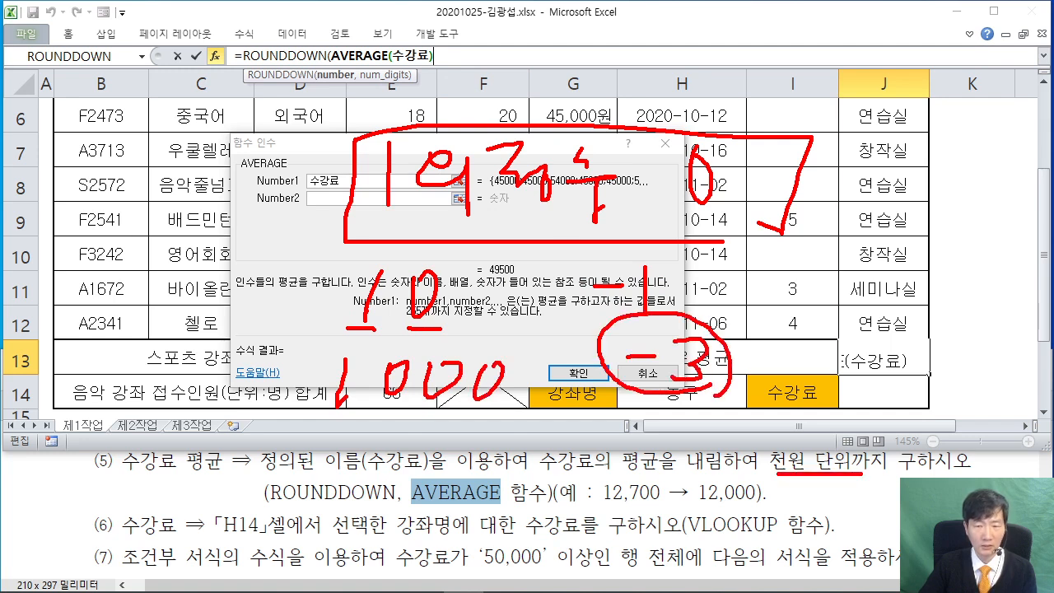
key("Escape")
left_click(382, 199)
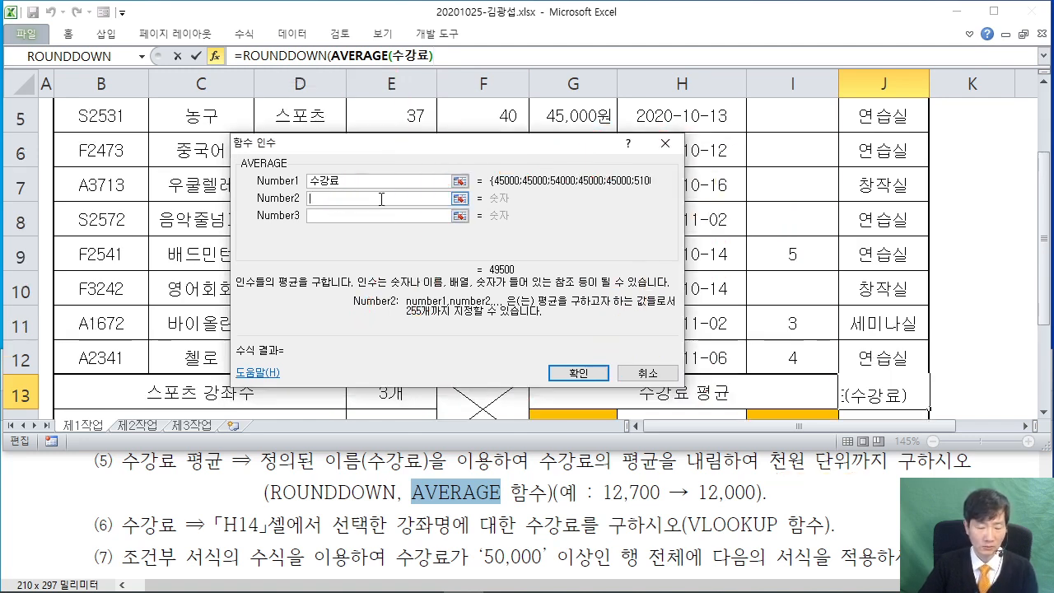
type("-3")
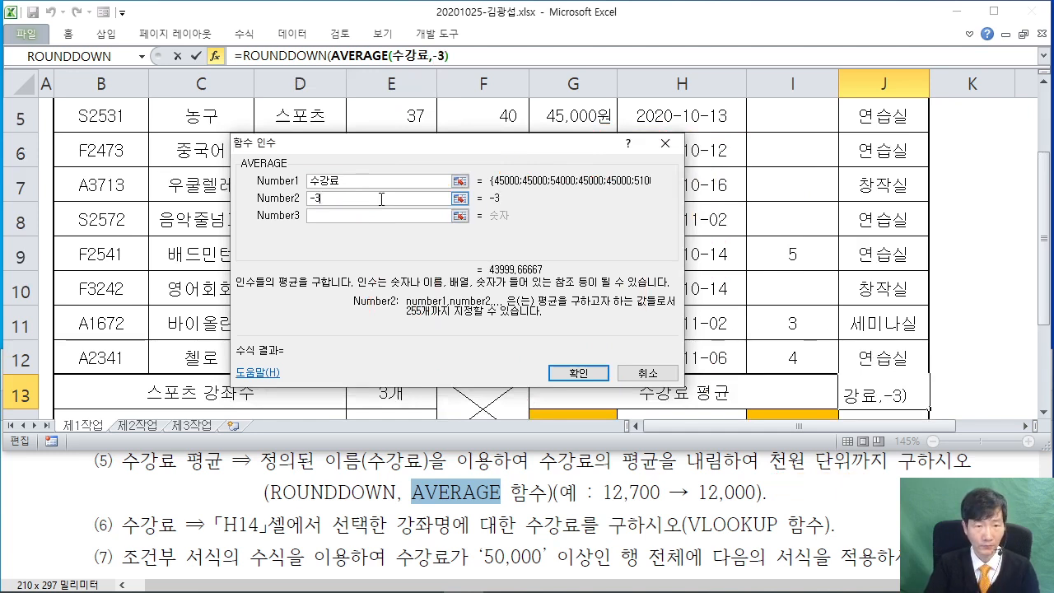
key("BackSpace")
key("BackSpace")
Return to ROUNDDOWN's arguments, set Num_digits to -3, and confirm the 수강료 평균 formula in J13
left_click(295, 56)
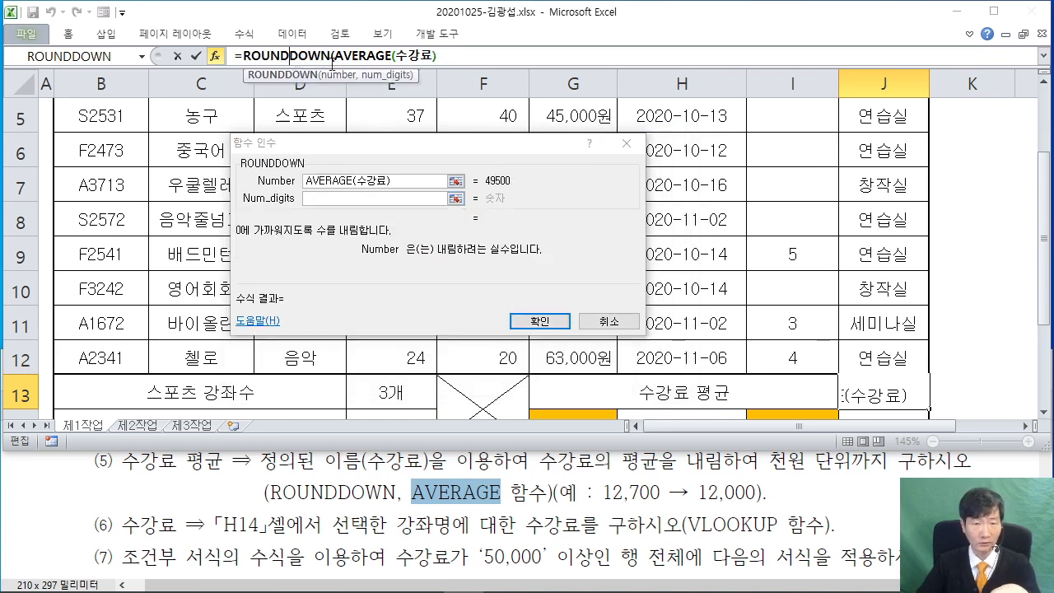
left_click(383, 196)
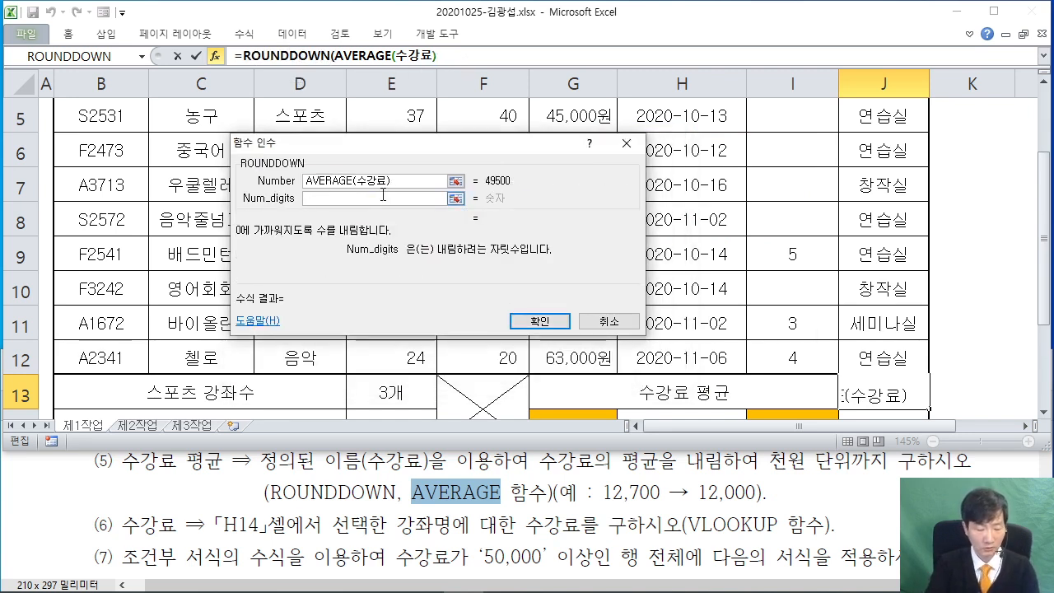
type("-3")
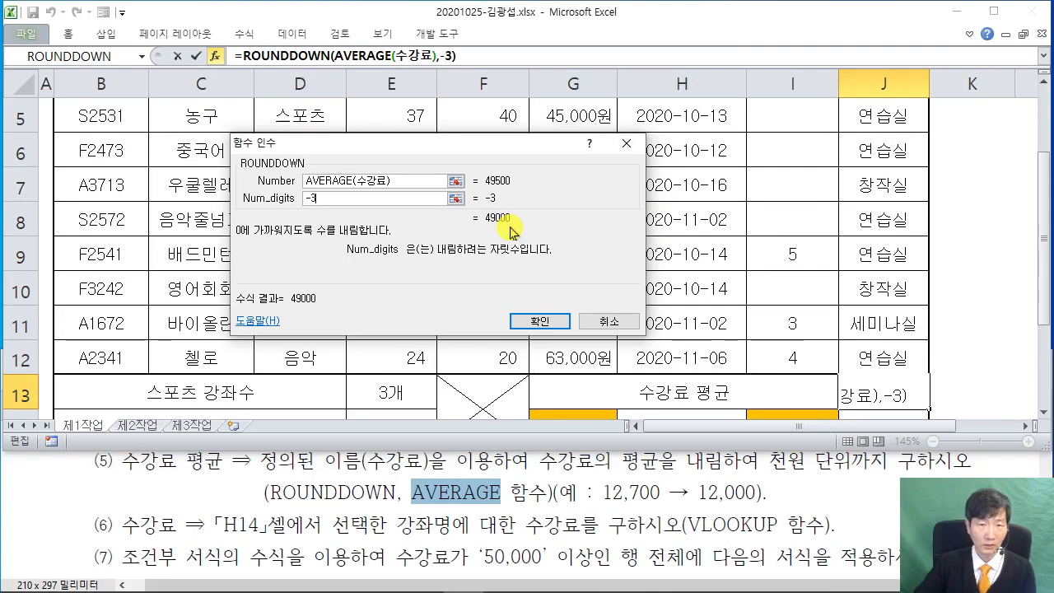
left_click(534, 322)
Read task (6) in the PDF to see which function and lookup cell the 수강료 result in J14 requires
scroll(918, 306, "down", 1)
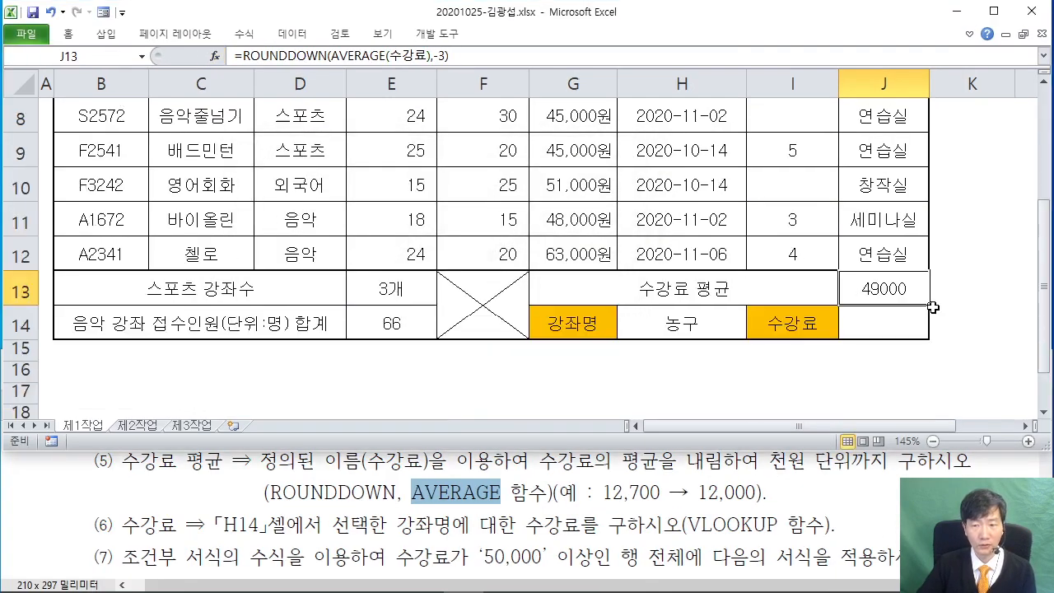
left_click(899, 323)
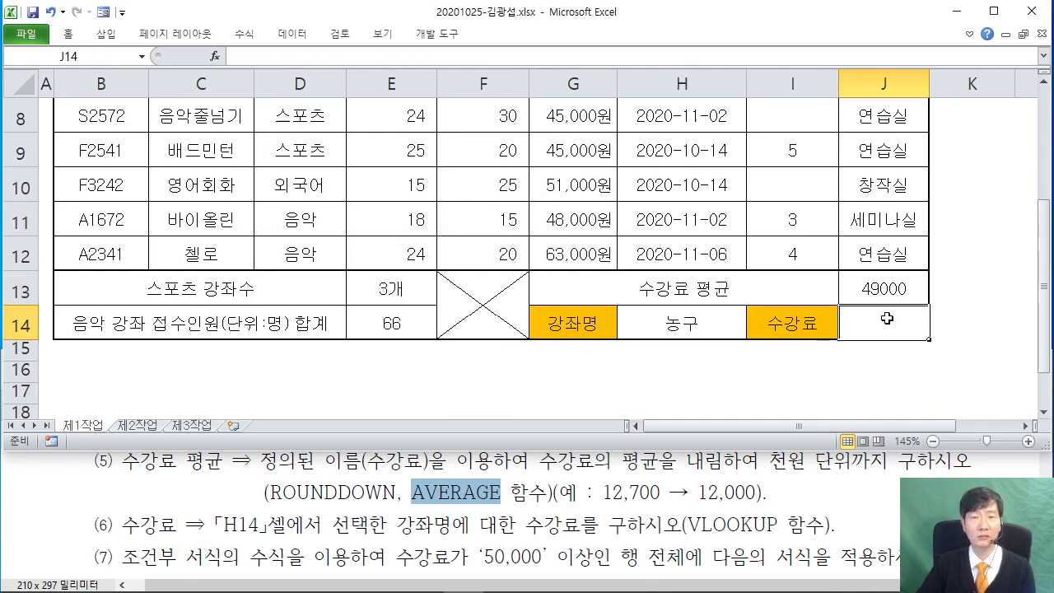
left_click(317, 461)
scroll(314, 471, "down", 1)
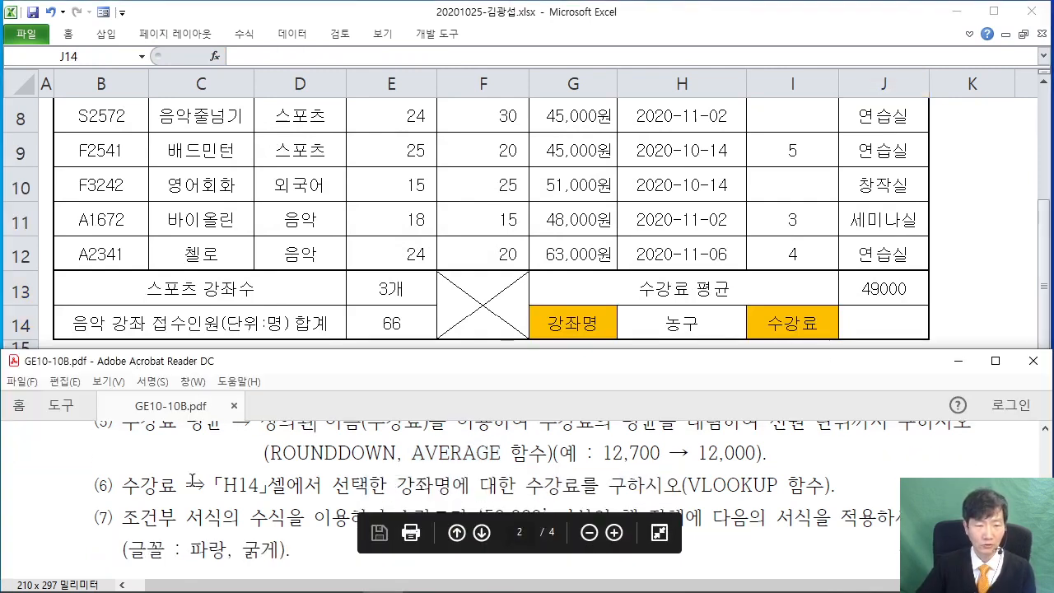
left_click_drag(215, 484, 258, 486)
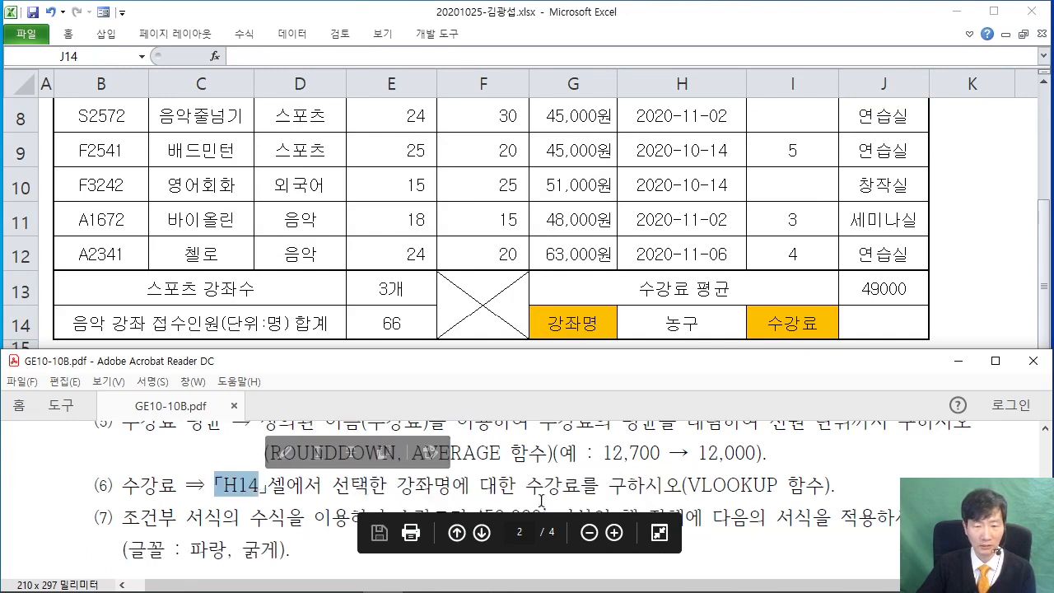
Insert the VLOOKUP function in J14 for the 수강료 of the selected 강좌명
left_click(865, 320)
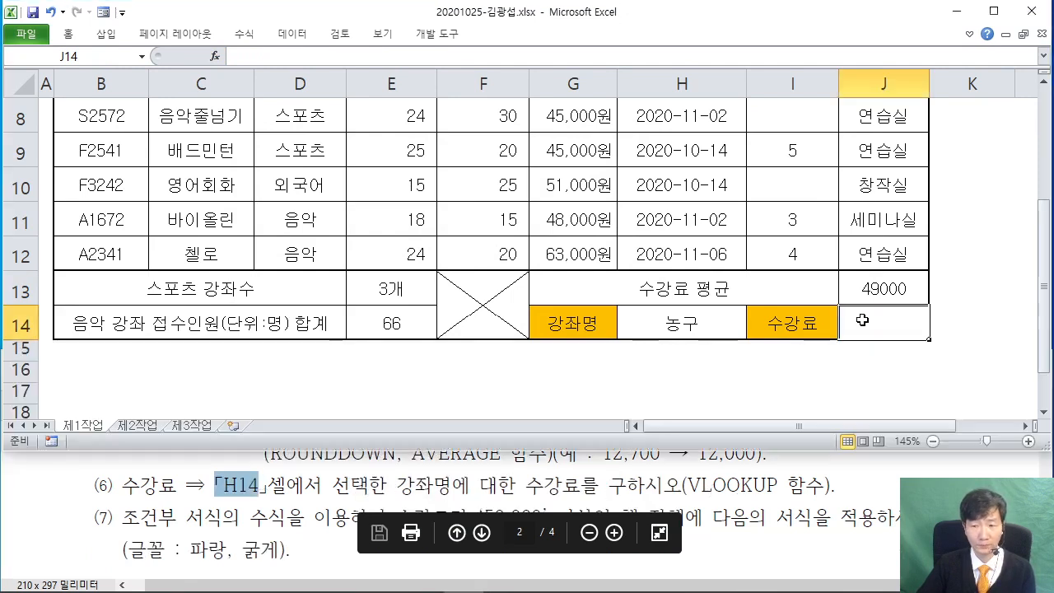
left_click(215, 56)
type("V")
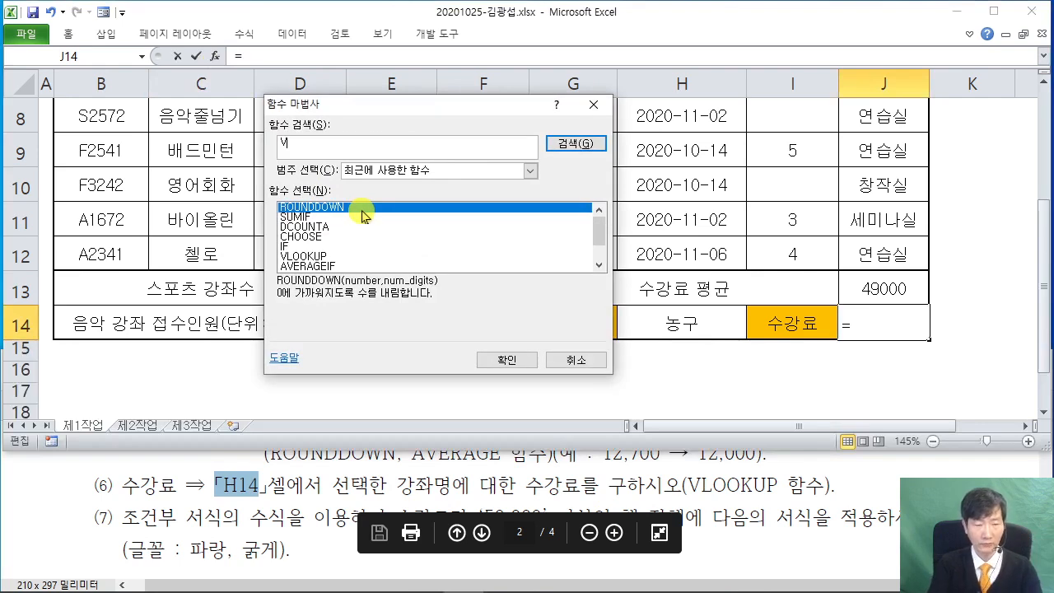
type("LOOKUP")
key("Return")
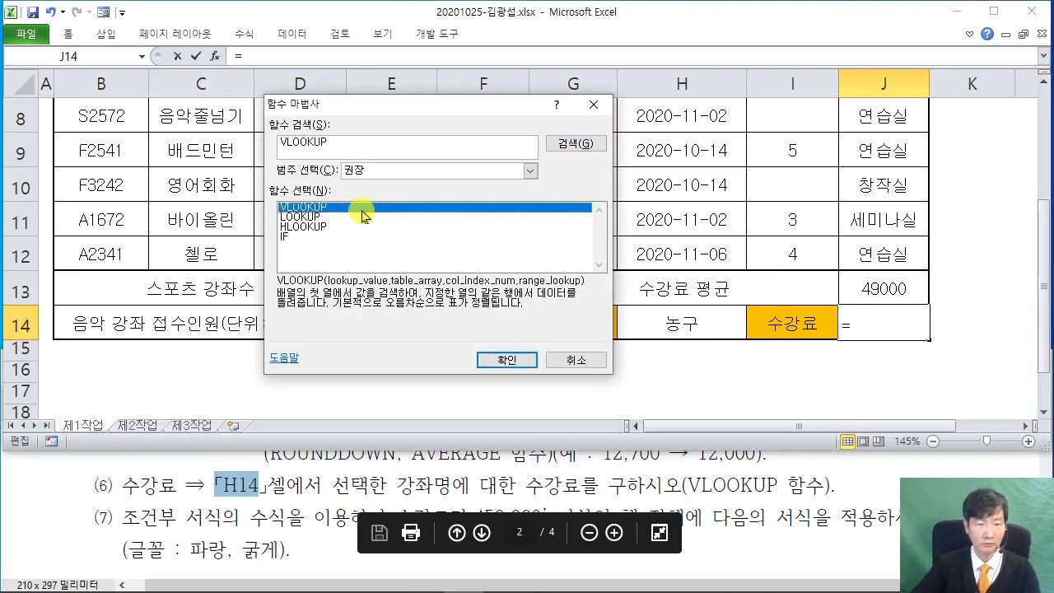
left_click(484, 360)
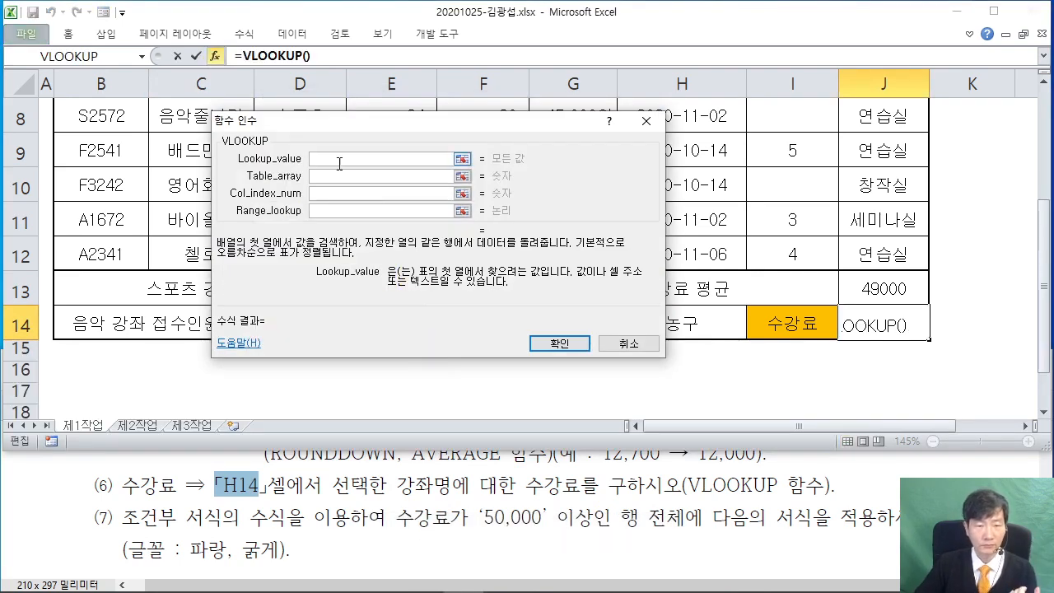
Set VLOOKUP's Lookup_value to H14 and Table_array to C5:H12, keeping the table's column headers clear of the dialog
left_click_drag(344, 146, 495, 58)
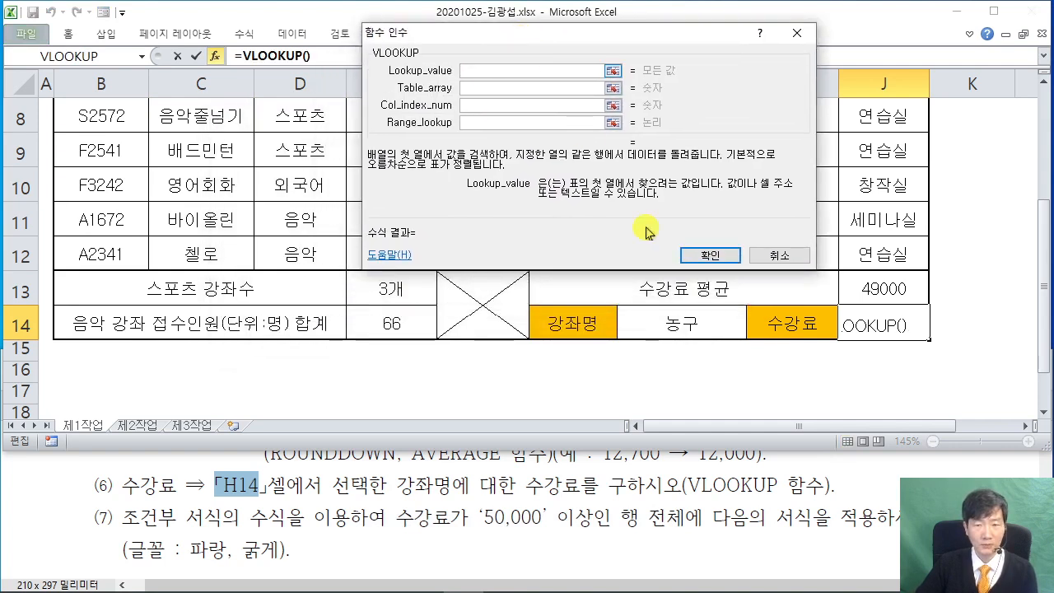
left_click(628, 314)
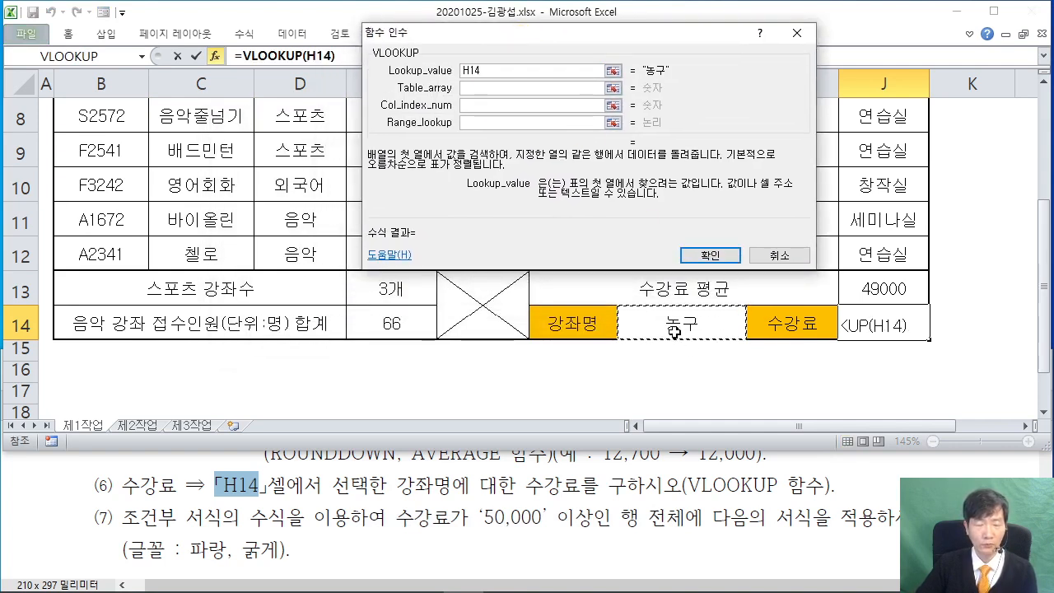
left_click(481, 89)
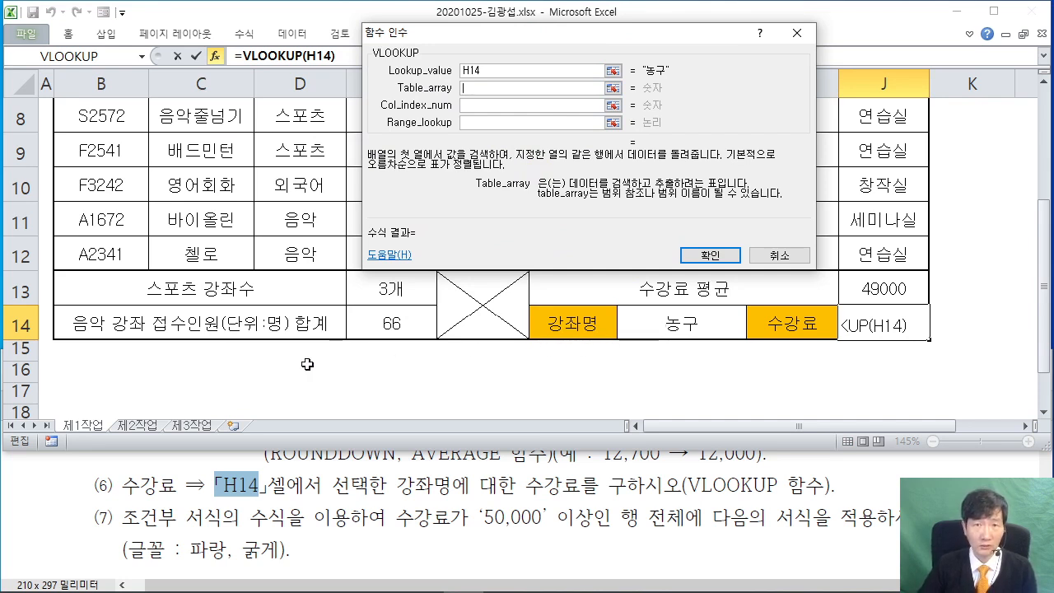
scroll(292, 361, "up", 2)
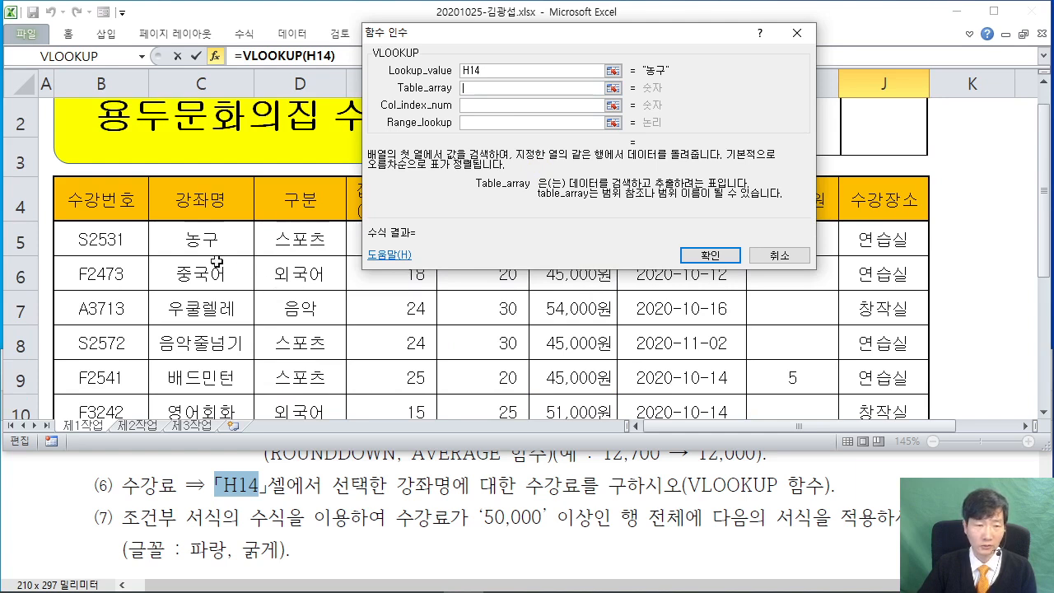
left_click_drag(198, 239, 679, 328)
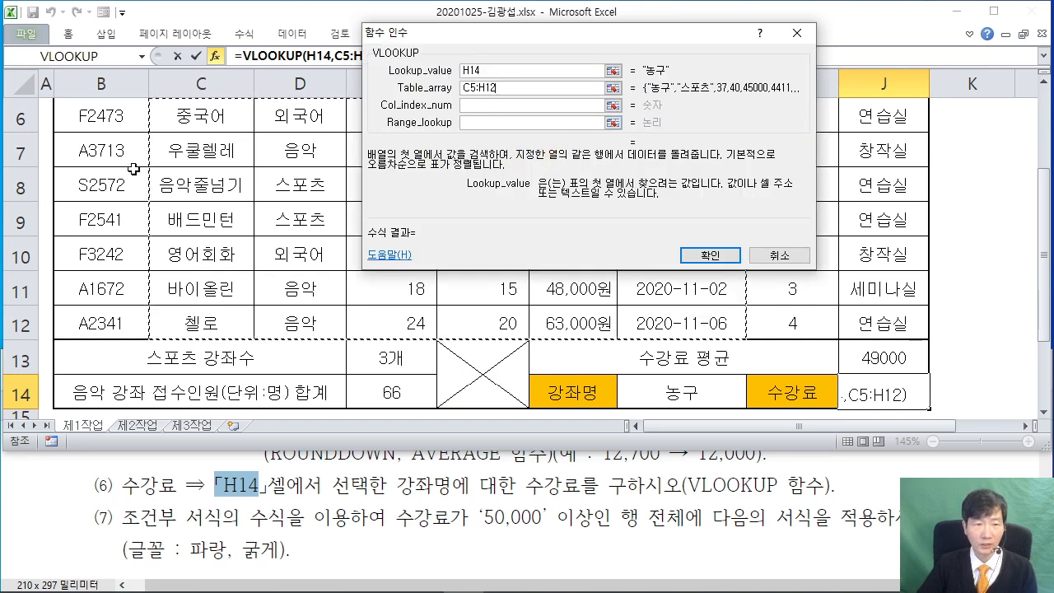
scroll(179, 165, "up", 1)
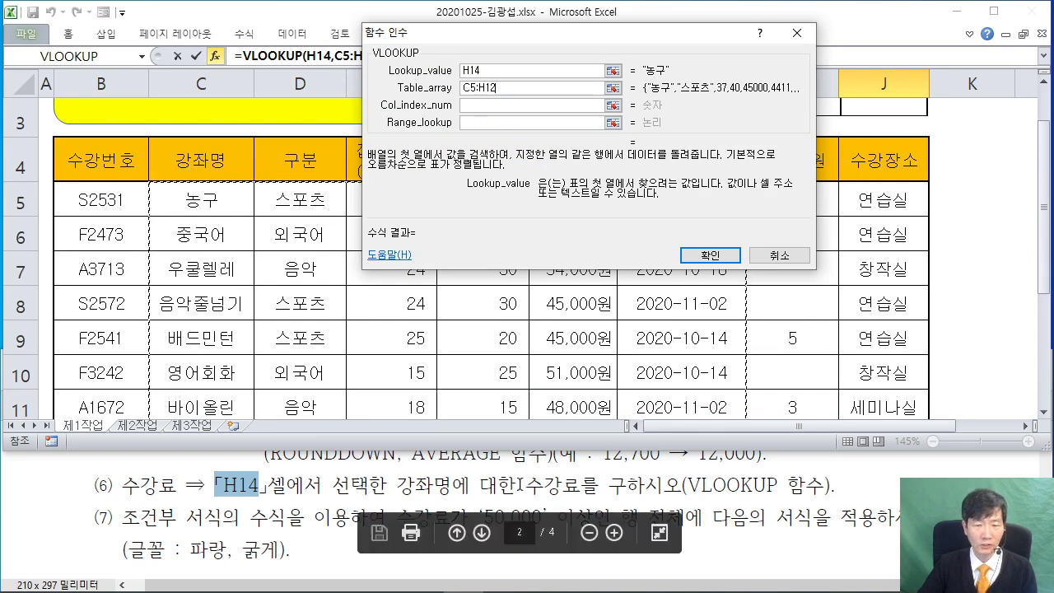
left_click_drag(548, 40, 812, 37)
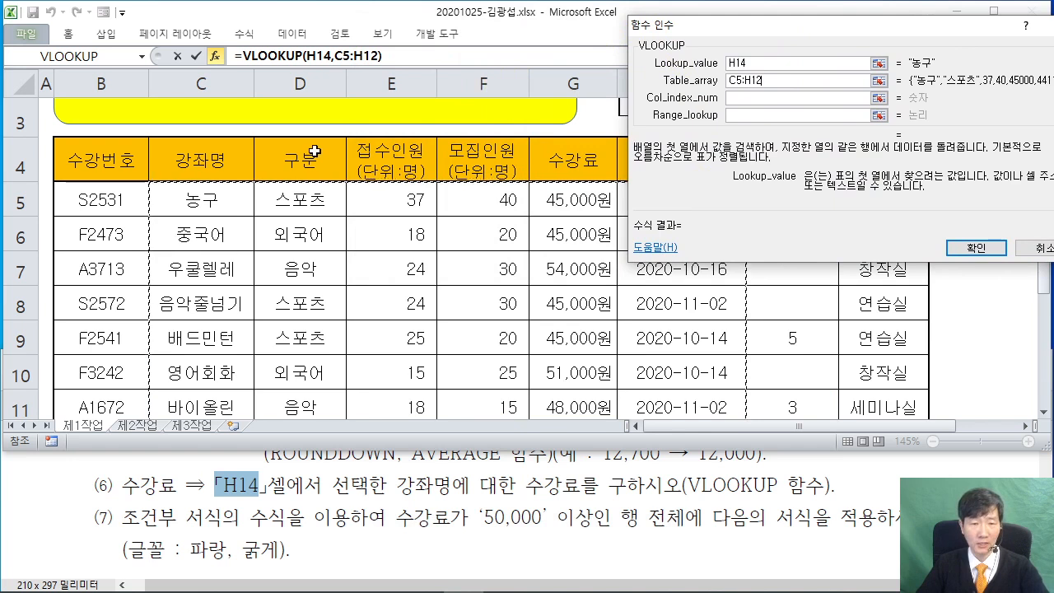
mouse_move(148, 181)
left_mouse_down()
mouse_move(366, 344)
mouse_move(712, 427)
mouse_move(749, 451)
mouse_move(748, 463)
left_mouse_up()
mouse_move(193, 142)
left_mouse_down()
mouse_move(202, 79)
mouse_move(247, 86)
left_mouse_up()
left_click_drag(315, 76, 313, 136)
mouse_move(318, 50)
left_mouse_down()
mouse_move(330, 74)
mouse_move(329, 16)
left_mouse_up()
left_click_drag(403, 85, 390, 150)
mouse_move(414, 38)
left_mouse_down()
mouse_move(425, 51)
mouse_move(414, 77)
mouse_move(436, 83)
left_mouse_up()
left_click_drag(467, 124, 483, 75)
left_click_drag(493, 20, 576, 152)
left_click_drag(567, 136, 586, 135)
mouse_move(592, 29)
left_mouse_down()
mouse_move(596, 56)
mouse_move(616, 25)
left_mouse_up()
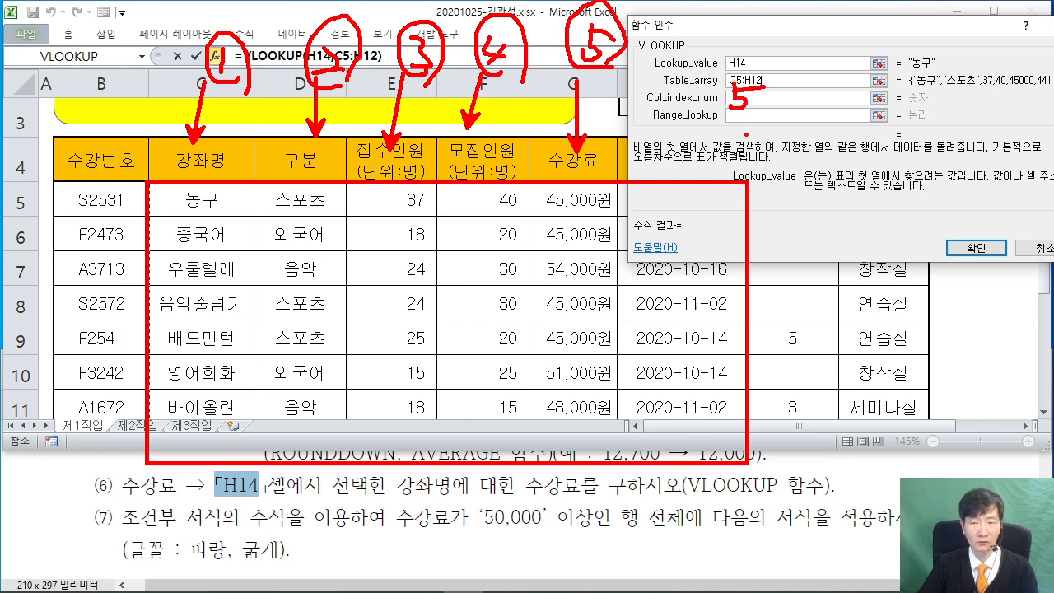
key("Escape")
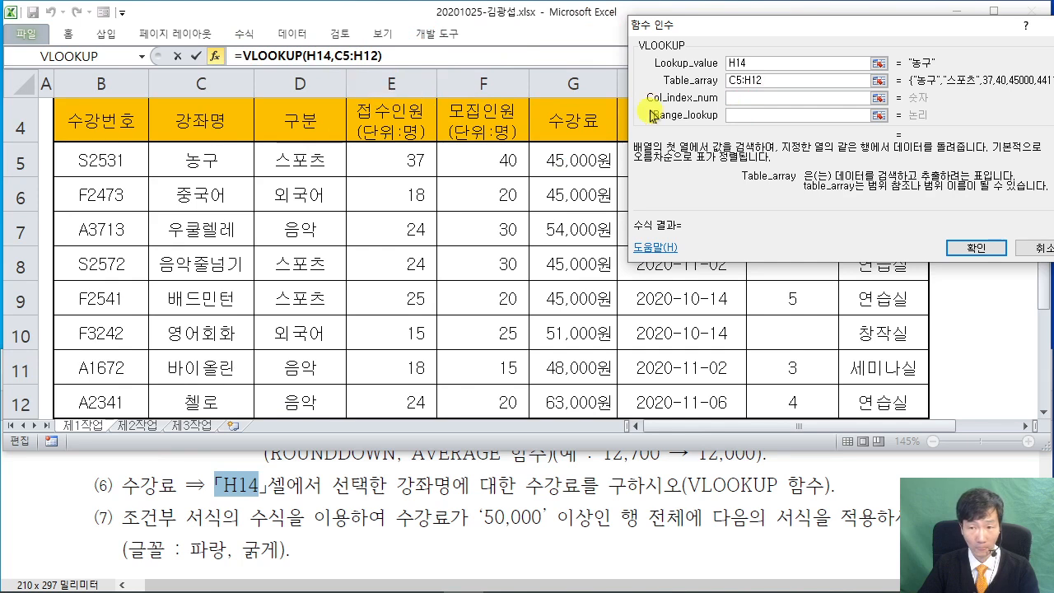
Set the VLOOKUP column index to 5 and the range lookup to FALSE, and confirm the formula
left_click(765, 99)
type("5")
left_click(746, 115)
left_click_drag(758, 35, 373, 37)
type("ㄹ")
key("BackSpace")
type("FALSE")
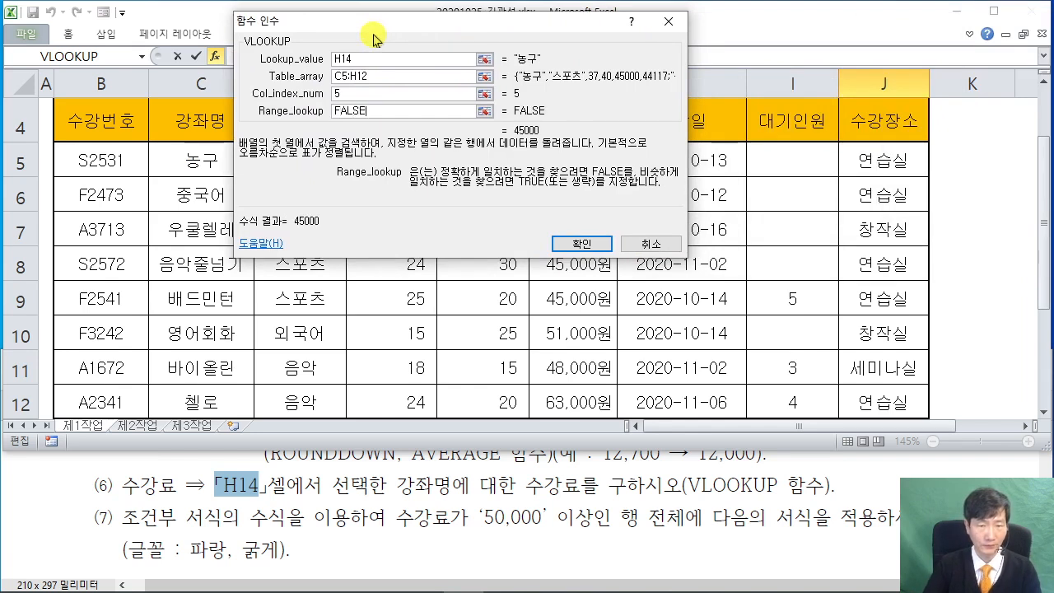
left_click_drag(350, 23, 353, 111)
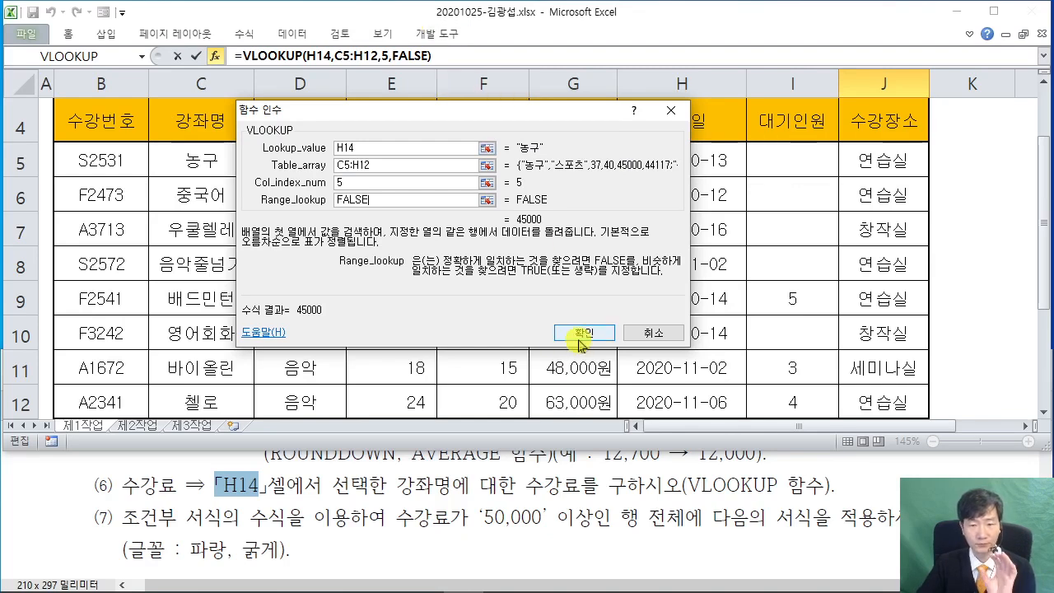
left_click(783, 396)
left_click(969, 326)
Review the formula results in E13:E14 and J13:J14
left_click_drag(415, 362, 416, 391)
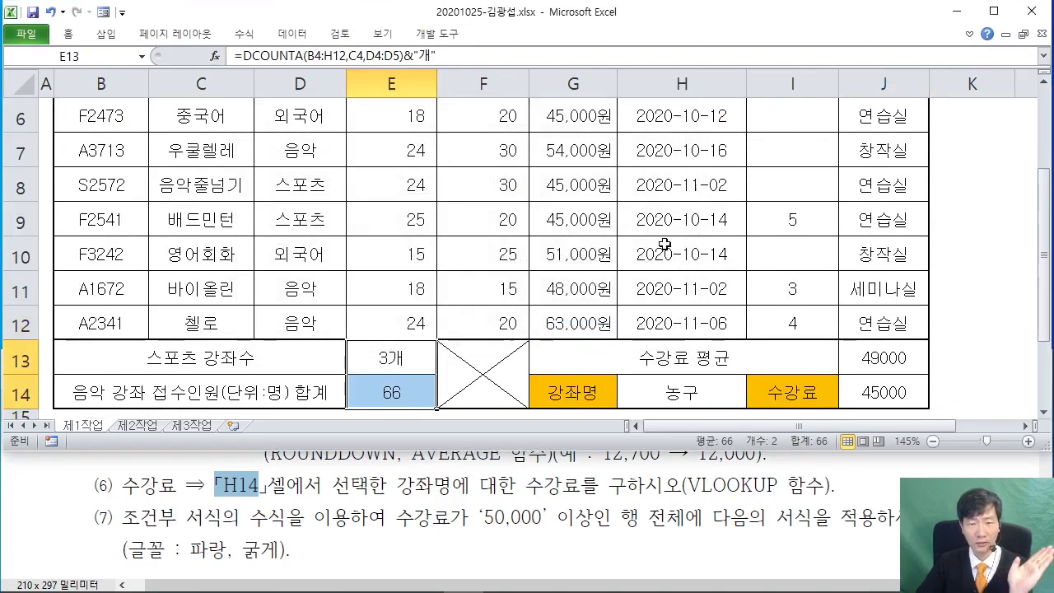
left_click_drag(861, 354, 878, 393)
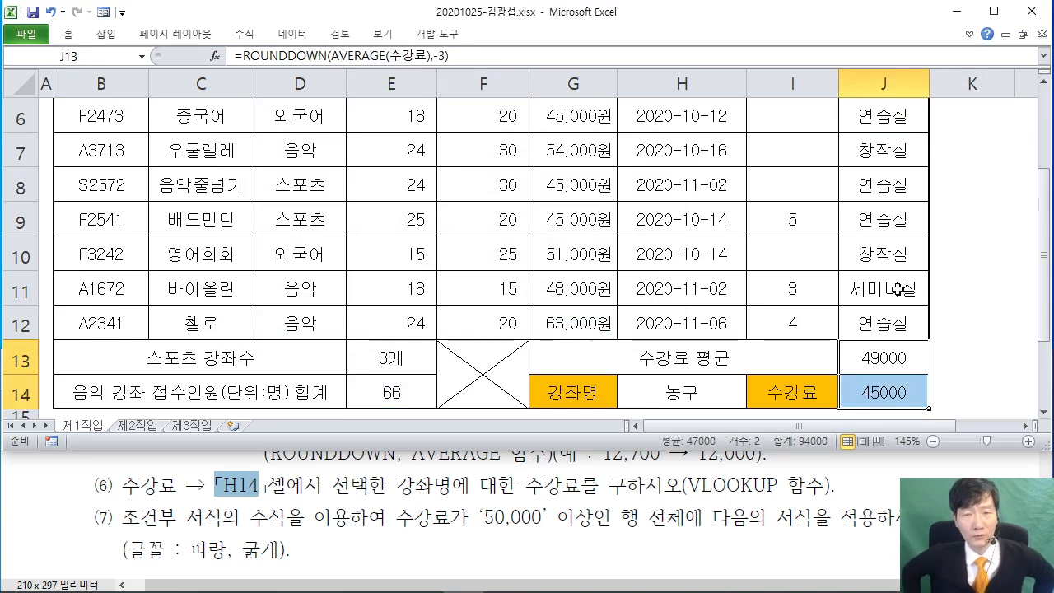
left_click(947, 280)
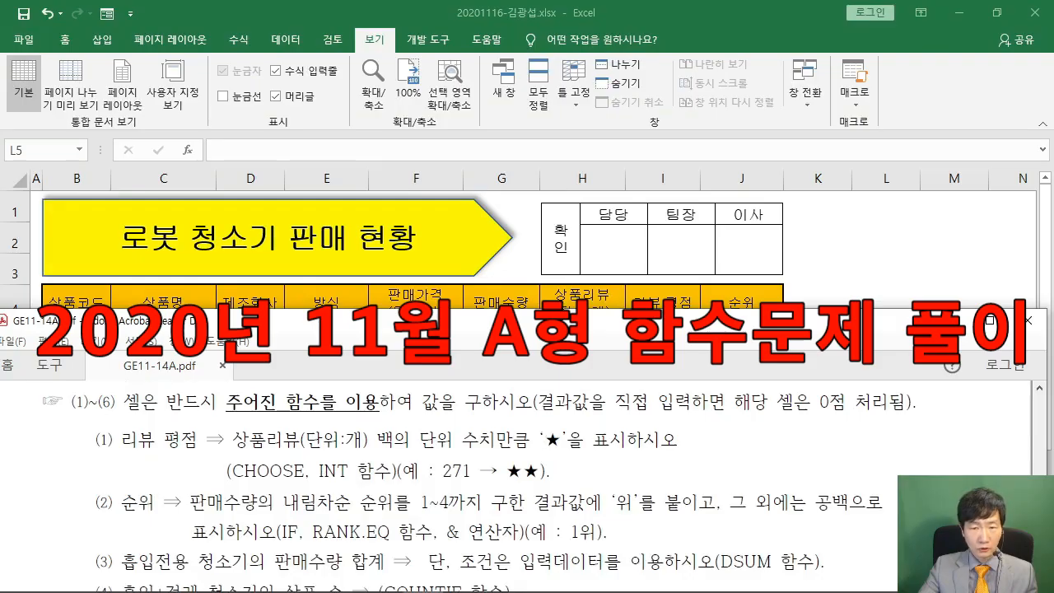
Arrange the 20201116 workbook window above the GE11-14A.pdf question sheet and collapse the ribbon
left_click_drag(558, 310, 557, 375)
scroll(511, 502, "down", 1)
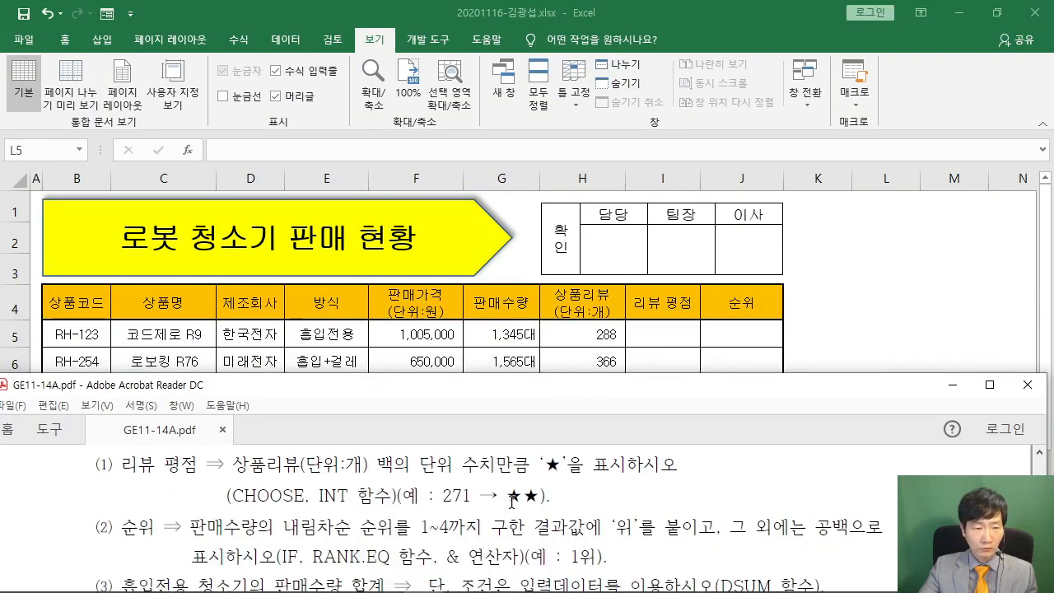
scroll(517, 463, "up", 1)
left_click_drag(552, 385, 557, 416)
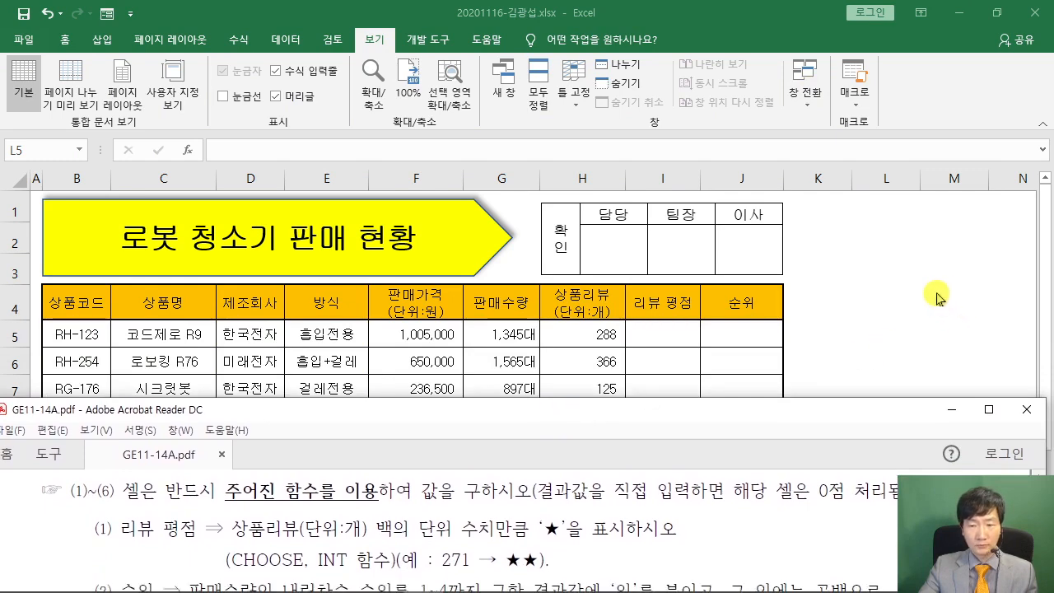
left_click(871, 335)
left_click(996, 13)
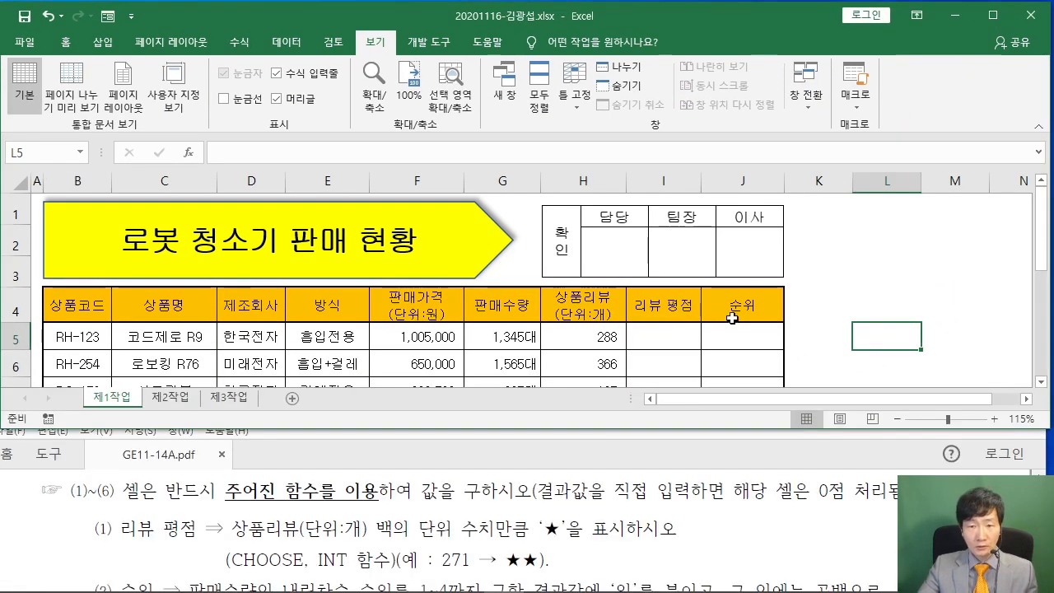
scroll(755, 234, "down", 1)
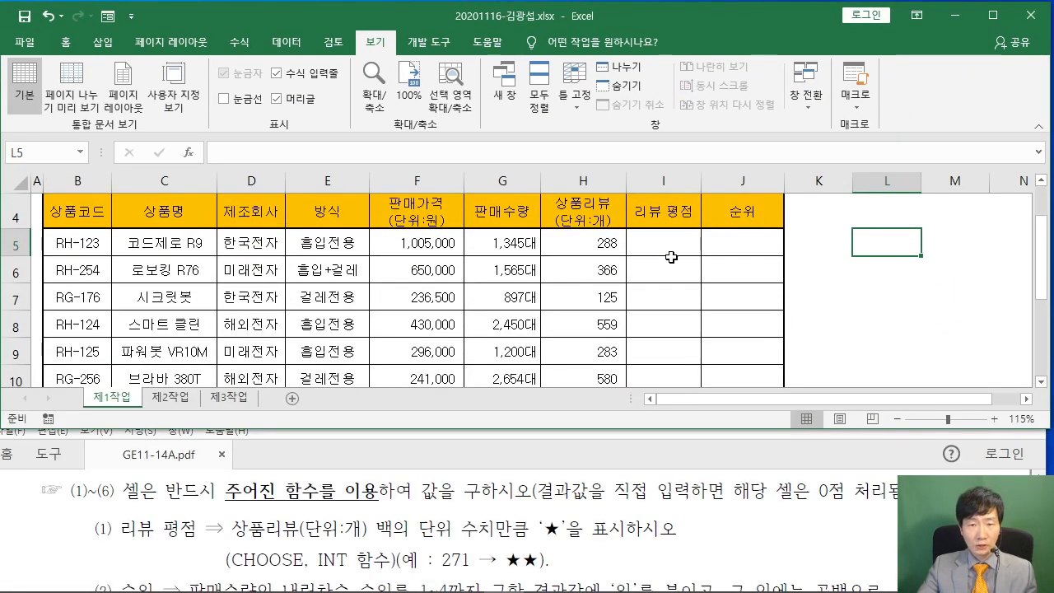
double_click(375, 41)
Look over the empty 리뷰 평점 and 순위 cells in rows 5 to 12, and select cell I5
left_click_drag(663, 165, 649, 352)
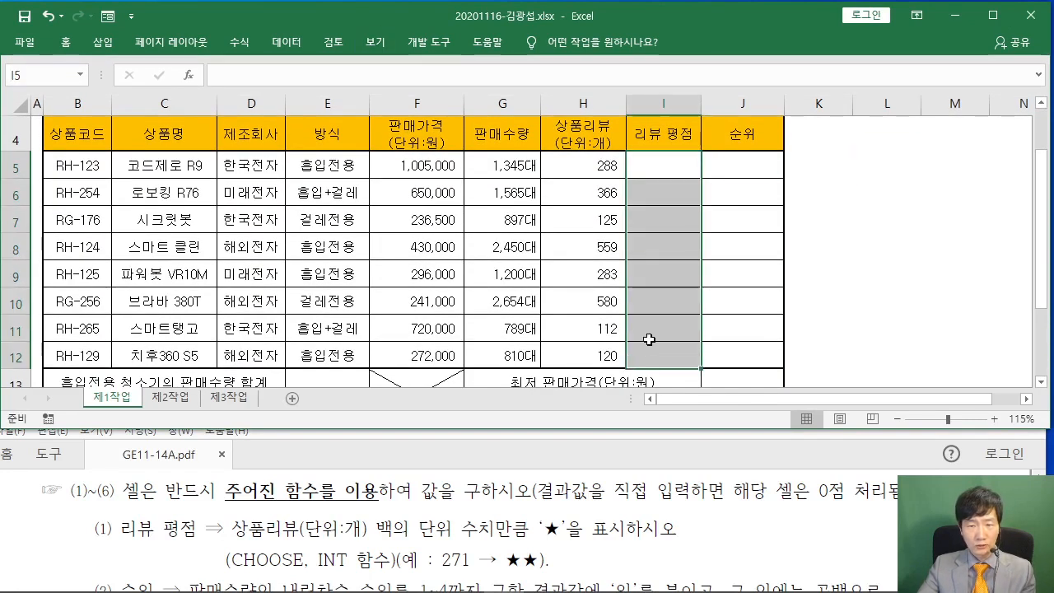
left_click_drag(735, 162, 729, 363)
left_click(889, 283)
scroll(886, 304, "up", 1)
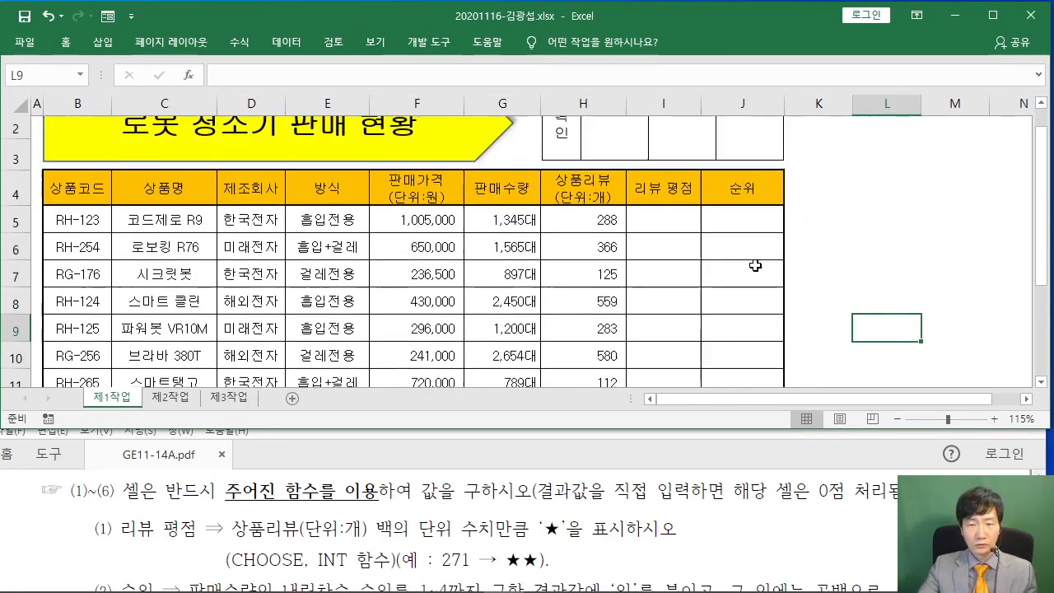
left_click(683, 261)
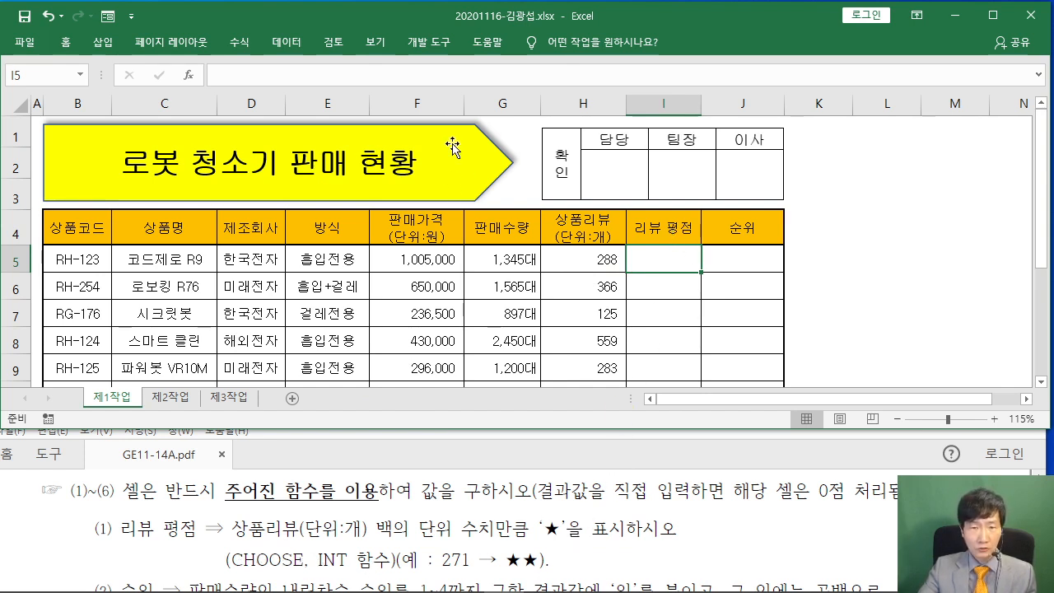
key("ctrl+2")
mouse_move(463, 136)
left_mouse_down()
mouse_move(455, 165)
mouse_move(482, 171)
left_mouse_up()
mouse_move(505, 135)
left_mouse_down()
mouse_move(504, 168)
mouse_move(522, 147)
left_mouse_up()
left_click_drag(543, 141, 543, 169)
left_click_drag(593, 123, 572, 161)
mouse_move(613, 126)
left_mouse_down()
mouse_move(601, 160)
mouse_move(637, 140)
left_mouse_up()
left_click_drag(604, 150, 616, 158)
left_click_drag(660, 107, 659, 203)
mouse_move(683, 117)
left_mouse_down()
mouse_move(677, 139)
mouse_move(713, 173)
left_mouse_up()
mouse_move(711, 136)
left_mouse_down()
mouse_move(744, 135)
mouse_move(746, 165)
left_mouse_up()
mouse_move(751, 136)
left_mouse_down()
mouse_move(755, 166)
mouse_move(776, 148)
left_mouse_up()
mouse_move(767, 129)
left_mouse_down()
mouse_move(796, 142)
mouse_move(786, 165)
left_mouse_up()
left_click_drag(786, 158, 814, 173)
mouse_move(789, 175)
left_mouse_down()
mouse_move(819, 168)
mouse_move(824, 198)
left_mouse_up()
mouse_move(676, 198)
left_mouse_down()
mouse_move(873, 196)
mouse_move(850, 176)
left_mouse_up()
left_click_drag(844, 175, 867, 173)
left_click_drag(852, 181, 897, 201)
left_click_drag(906, 132, 908, 154)
left_click_drag(912, 142, 946, 170)
left_click_drag(929, 179, 957, 175)
left_click(1001, 166)
mouse_move(1012, 102)
left_mouse_down()
mouse_move(1028, 117)
mouse_move(1018, 199)
left_mouse_up()
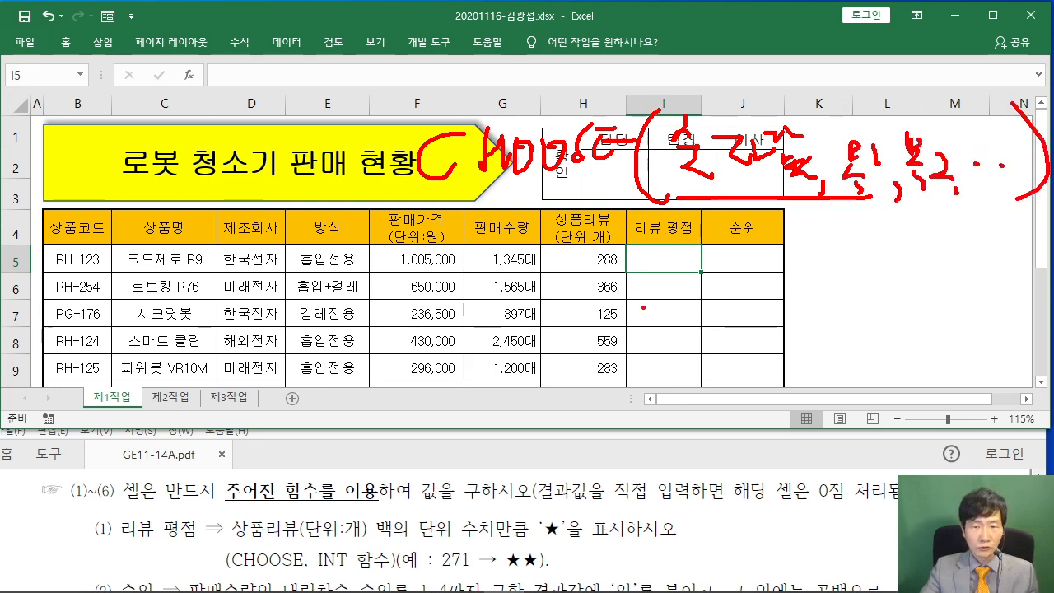
left_click_drag(610, 290, 633, 304)
mouse_move(639, 282)
left_mouse_down()
mouse_move(639, 293)
mouse_move(692, 272)
left_mouse_up()
left_click_drag(679, 273, 677, 310)
mouse_move(721, 258)
left_mouse_down()
mouse_move(712, 313)
mouse_move(771, 290)
mouse_move(766, 303)
left_mouse_up()
left_click_drag(774, 275, 784, 275)
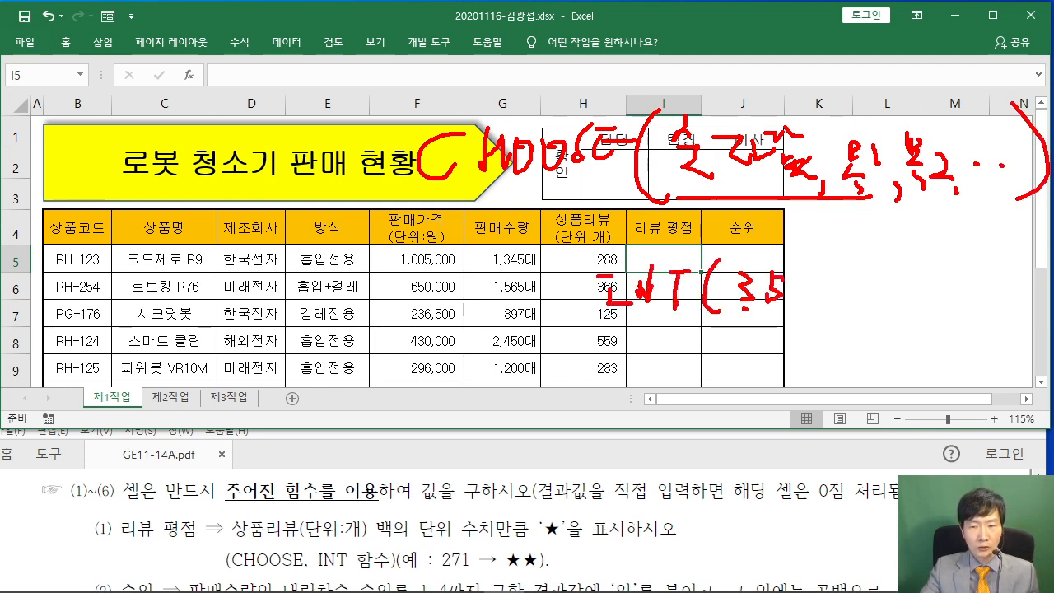
left_click(755, 309)
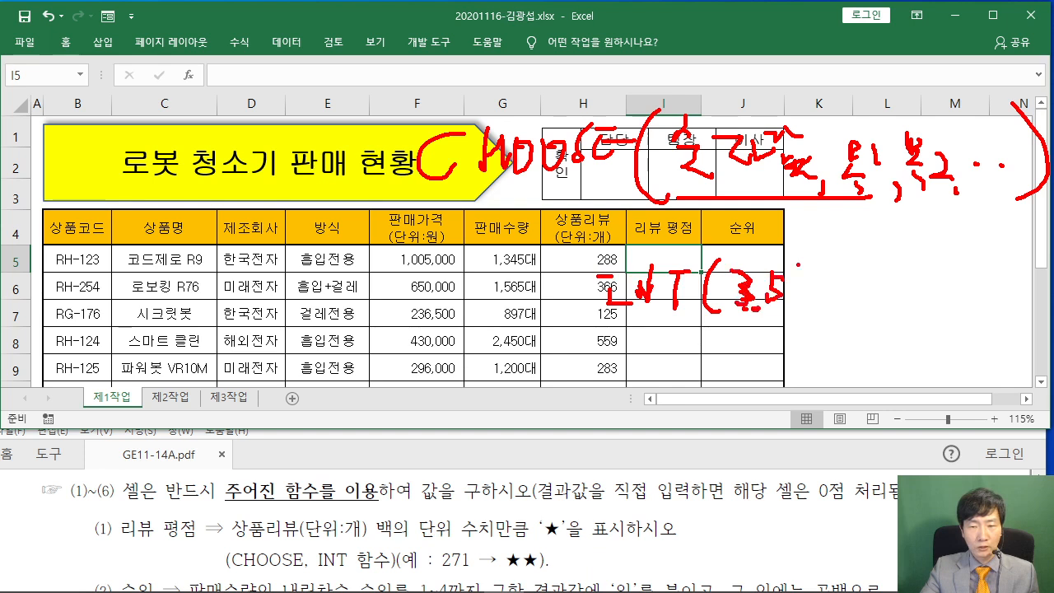
left_click_drag(809, 259, 806, 315)
left_click_drag(660, 313, 834, 316)
left_click_drag(392, 343, 414, 374)
left_click_drag(526, 338, 527, 375)
mouse_move(528, 346)
left_mouse_down()
mouse_move(548, 346)
mouse_move(513, 355)
left_mouse_up()
left_click_drag(527, 362, 552, 364)
left_click_drag(529, 327, 517, 398)
left_click_drag(356, 323, 598, 323)
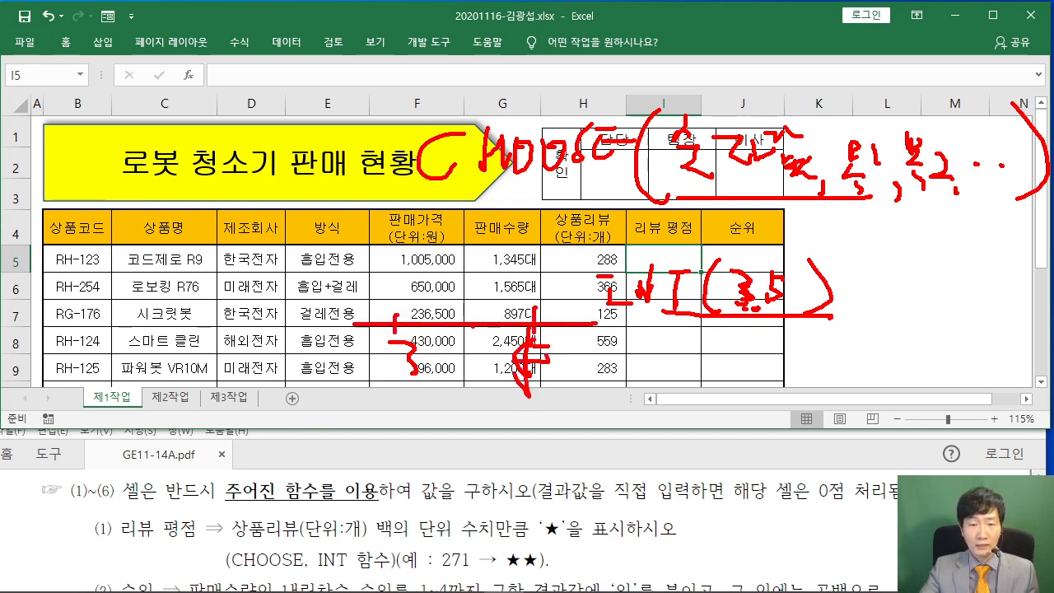
mouse_move(427, 389)
left_mouse_down()
mouse_move(352, 389)
mouse_move(424, 397)
left_mouse_up()
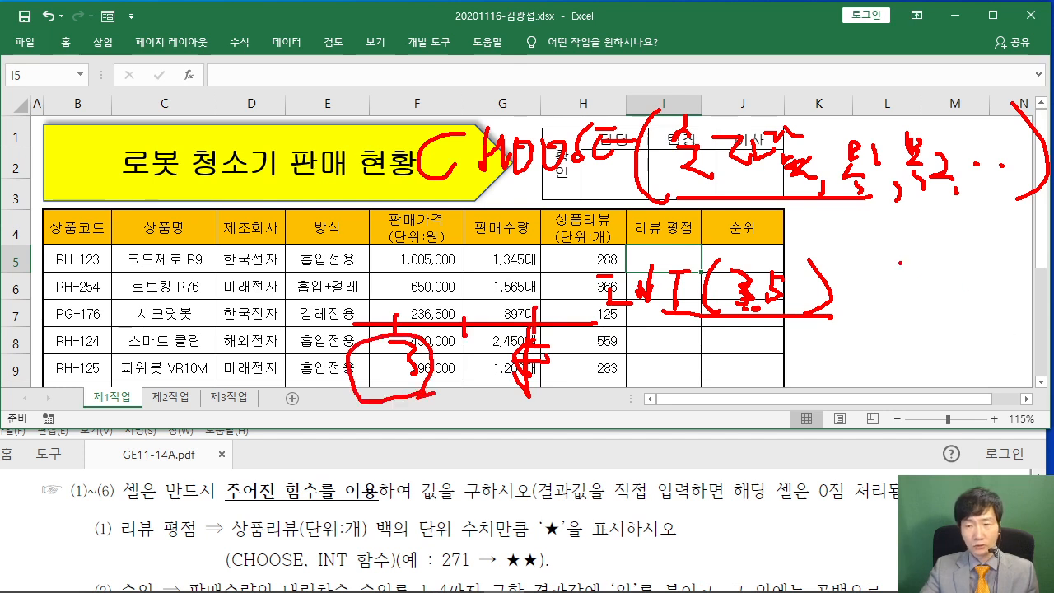
left_click_drag(900, 264, 886, 301)
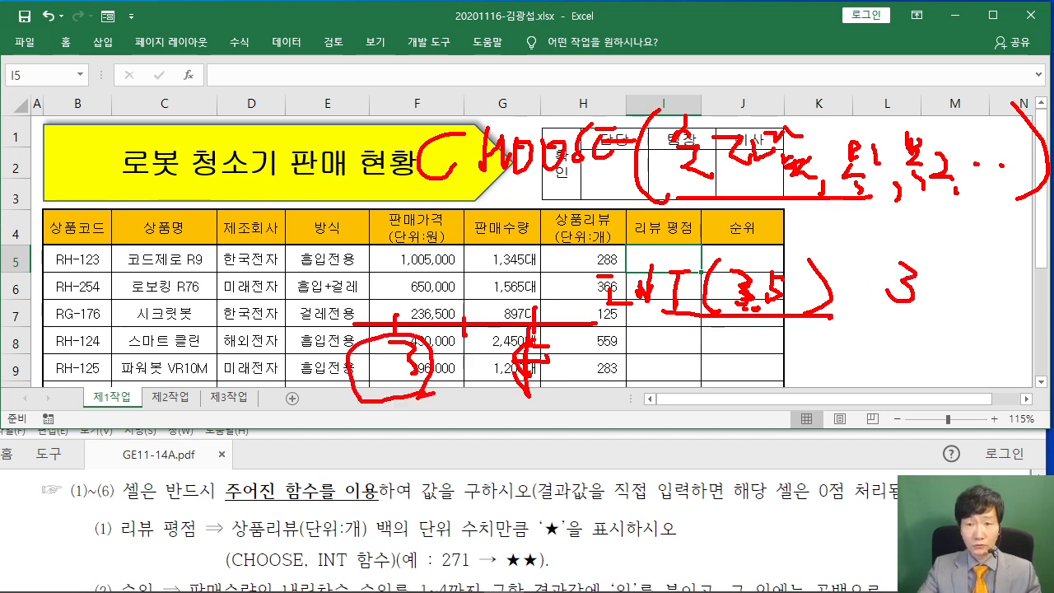
left_click_drag(316, 162, 355, 162)
left_click_drag(739, 199, 740, 231)
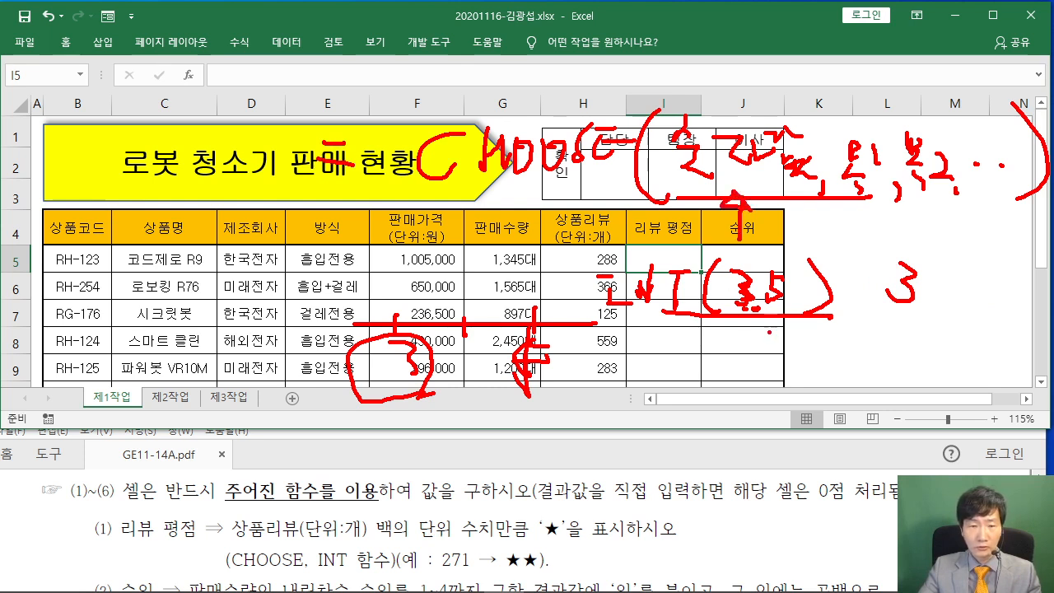
mouse_move(722, 276)
left_mouse_down()
mouse_move(787, 288)
mouse_move(766, 270)
left_mouse_up()
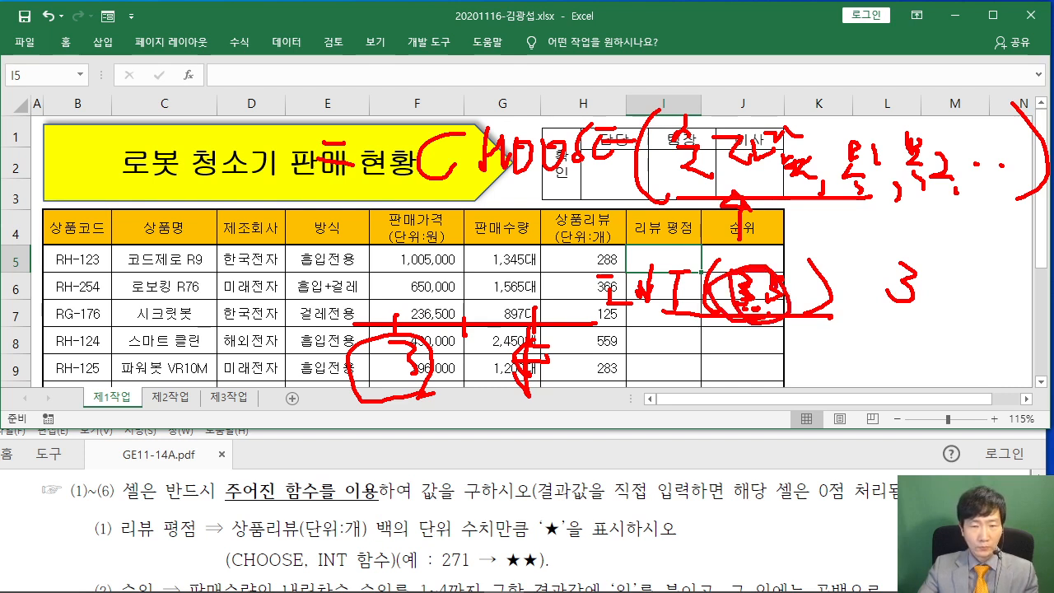
left_click_drag(623, 273, 610, 248)
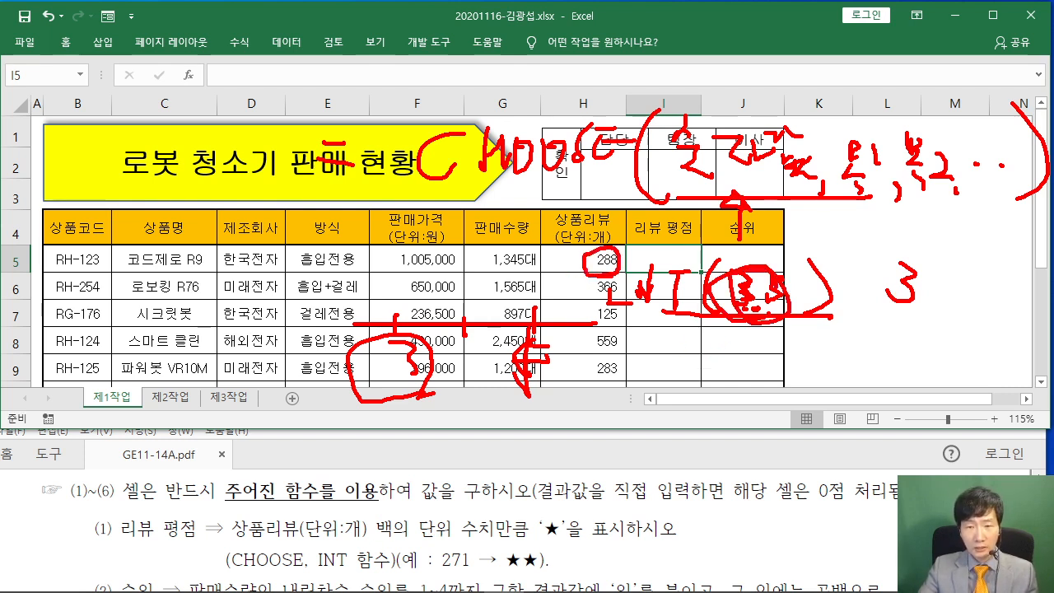
left_click_drag(636, 244, 664, 265)
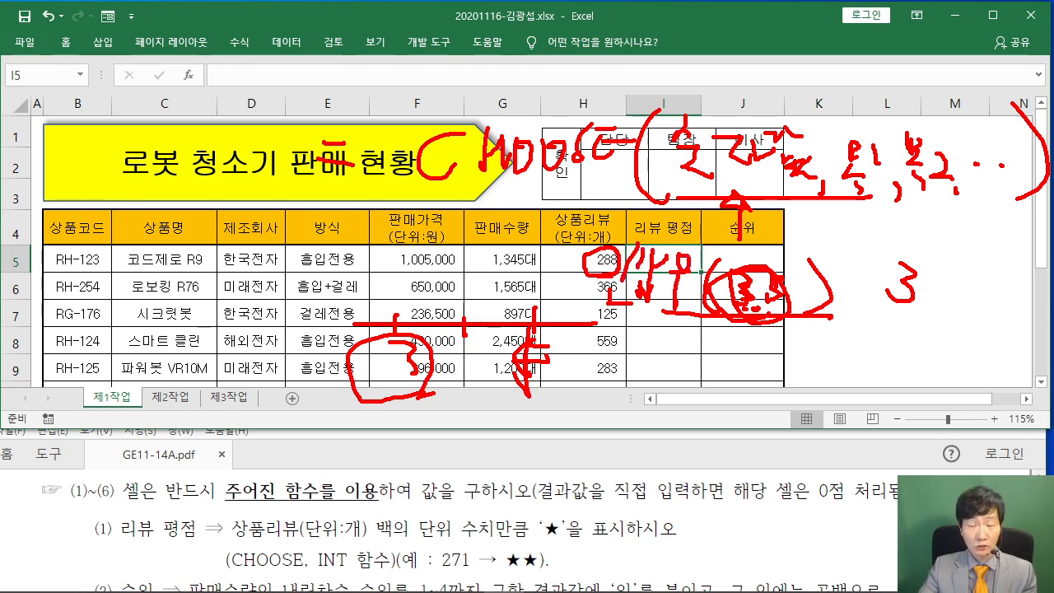
left_click_drag(632, 333, 869, 332)
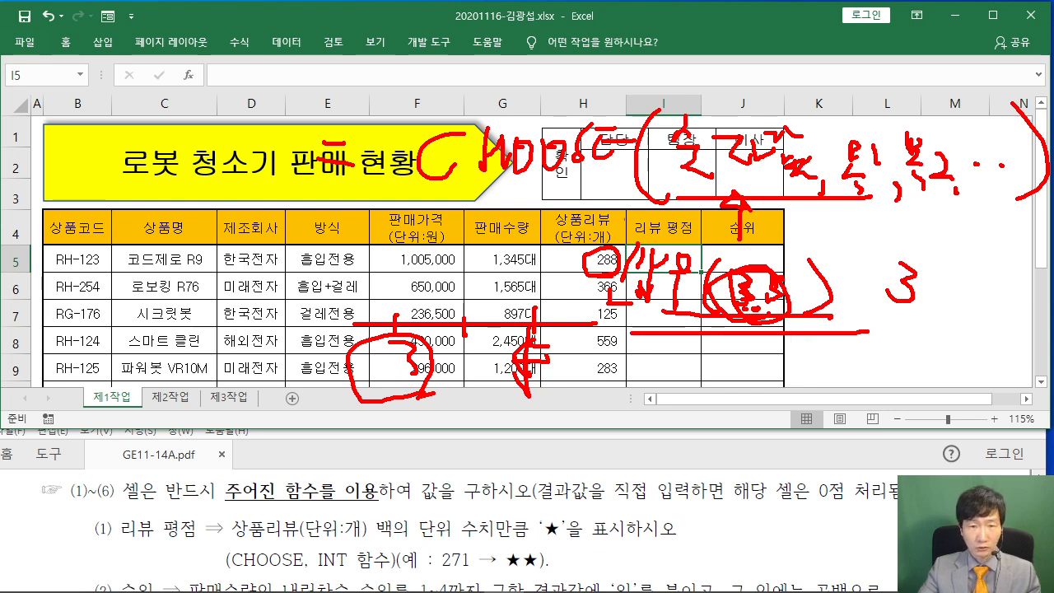
key("Escape")
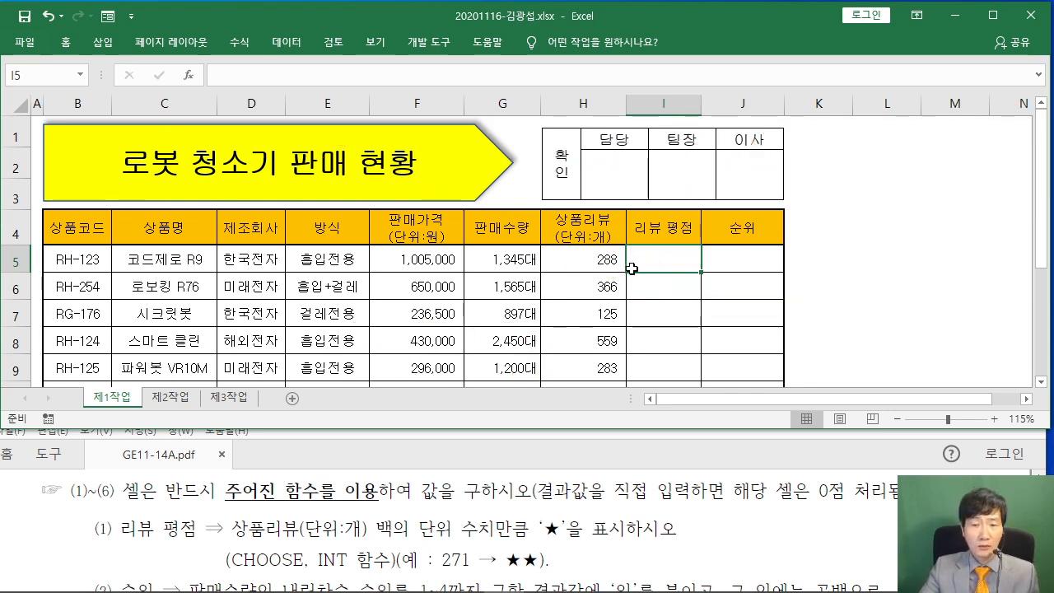
Search the function wizard for CHOOSE and insert the function into cell I5
left_click(191, 76)
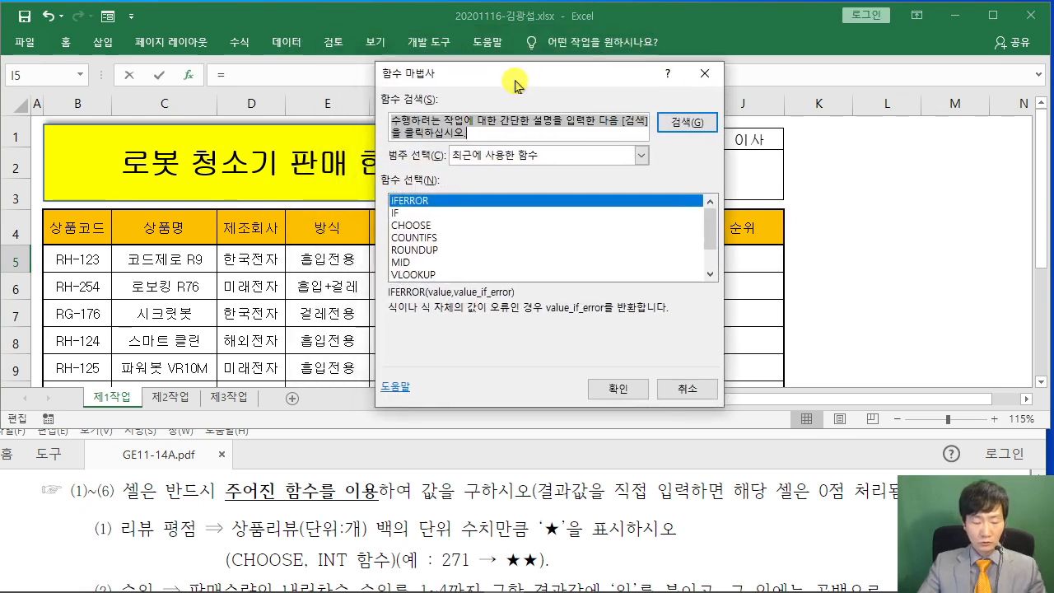
type("CHOOSE")
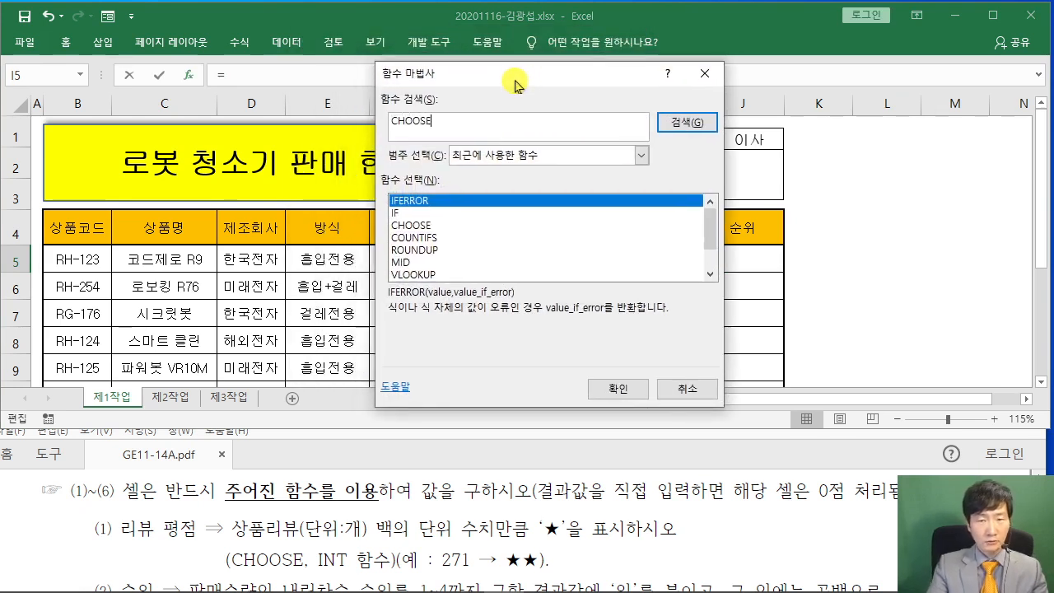
left_click(683, 122)
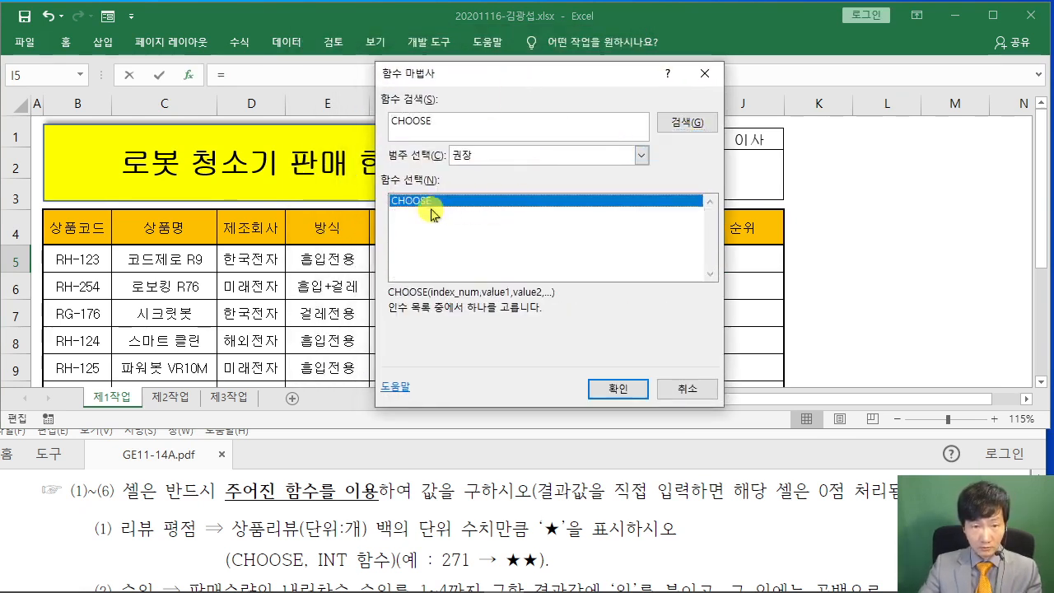
left_click(630, 390)
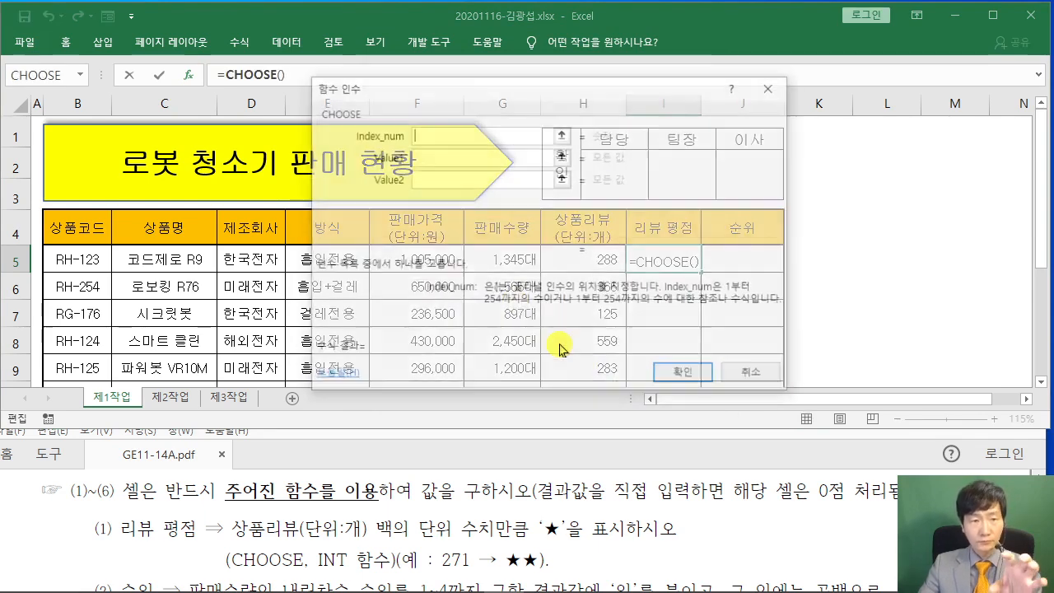
left_click_drag(394, 99, 292, 120)
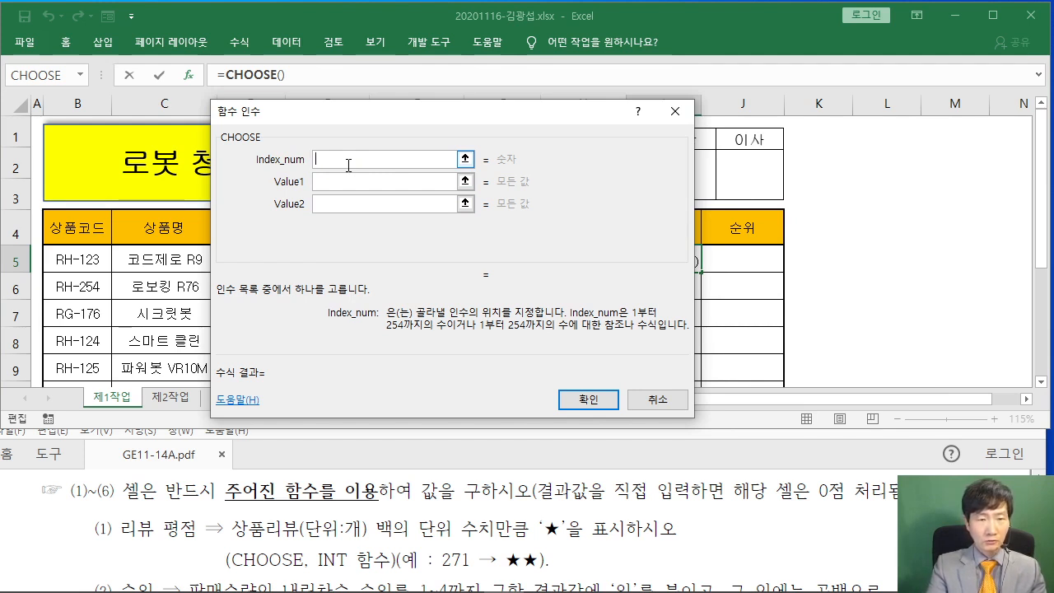
Nest the INT function in CHOOSE's Index_num and bring up its arguments, keeping the review count in row 5 visible
type("NT(")
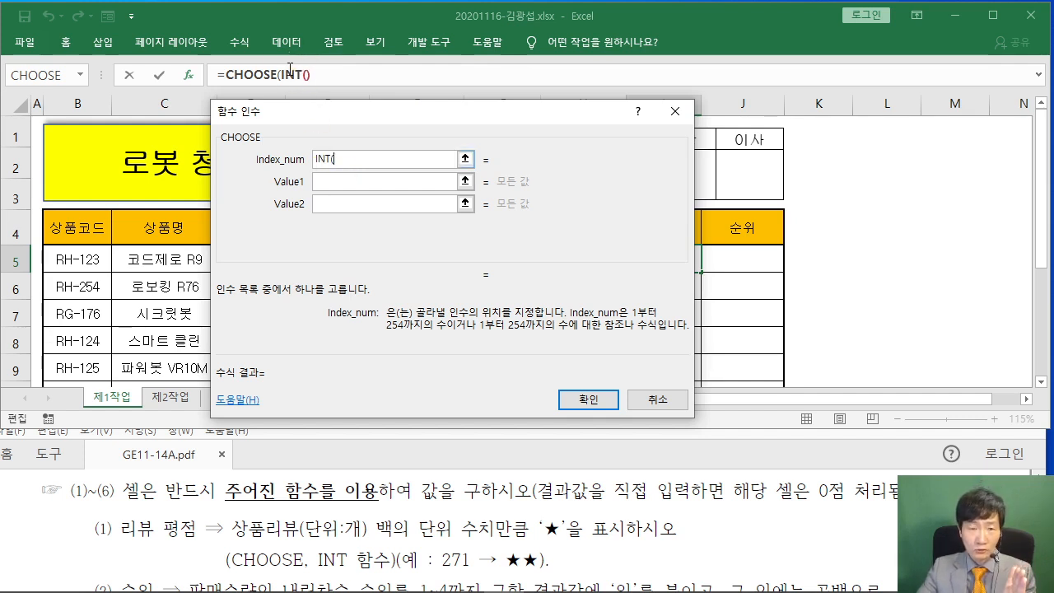
left_click(295, 75)
left_click_drag(444, 113, 511, 122)
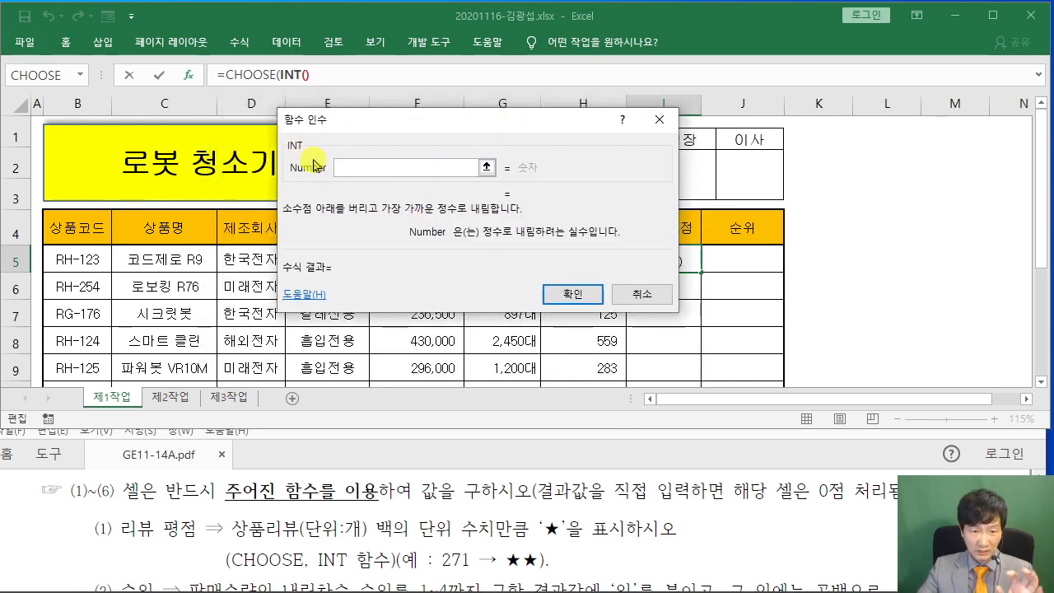
left_click_drag(388, 126, 335, 313)
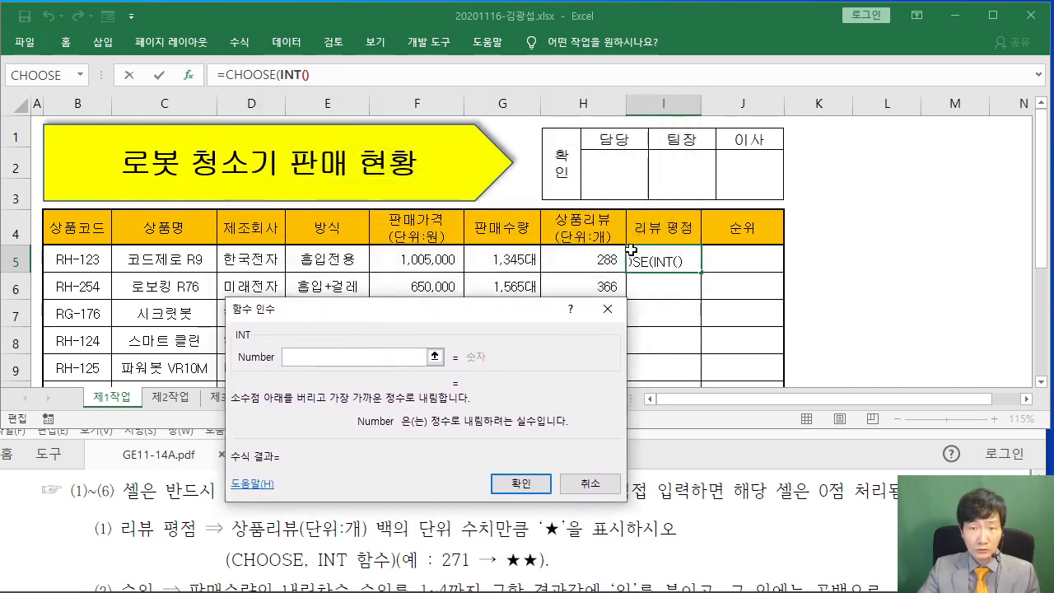
left_click(582, 259)
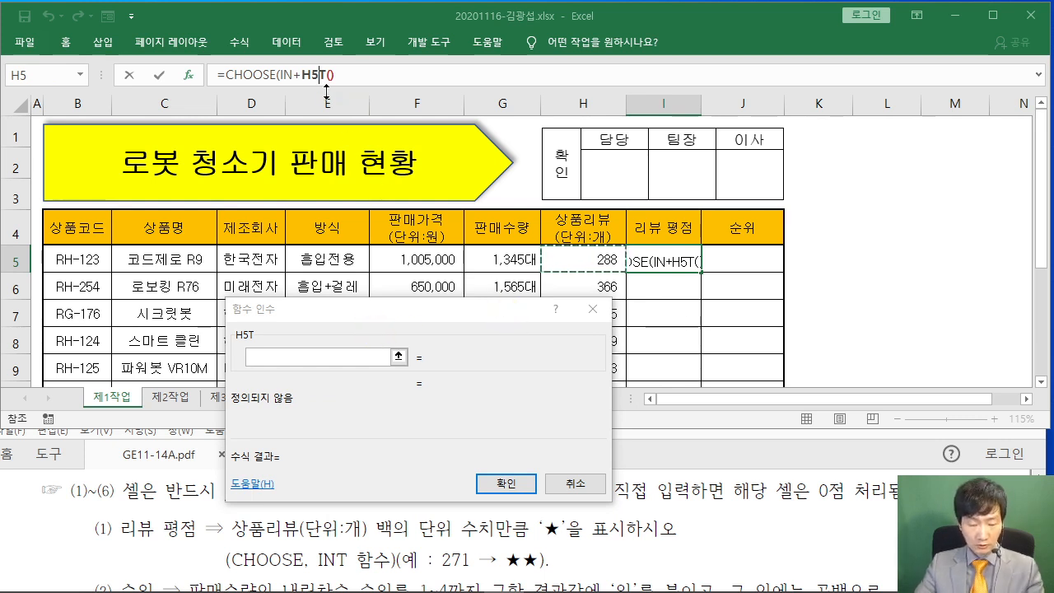
key("BackSpace")
key("BackSpace")
key("BackSpace")
Set INT's Number argument to H5/100 and return to the CHOOSE arguments
left_click(303, 358)
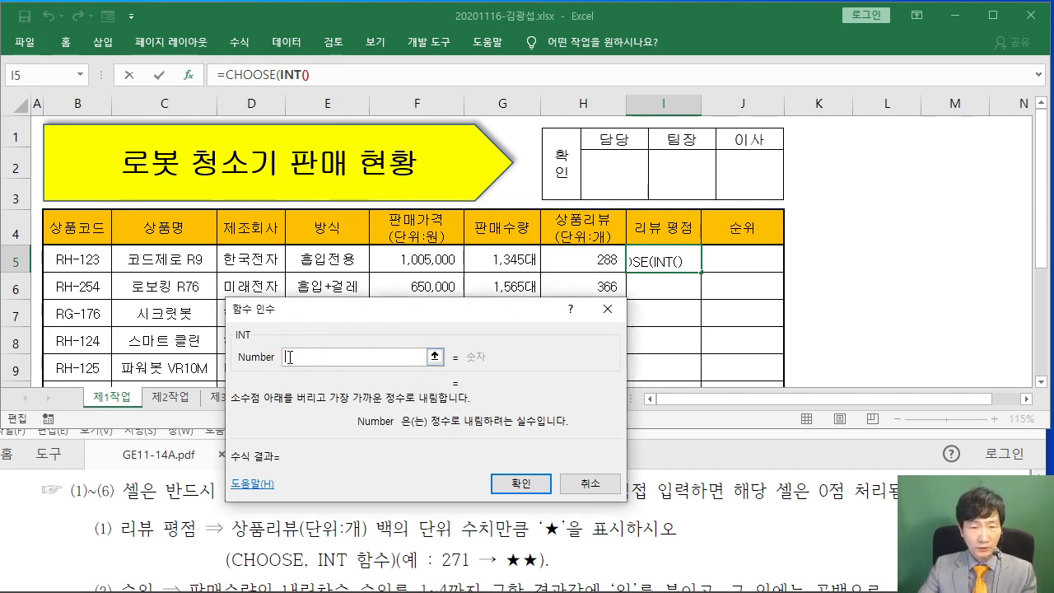
left_click(585, 261)
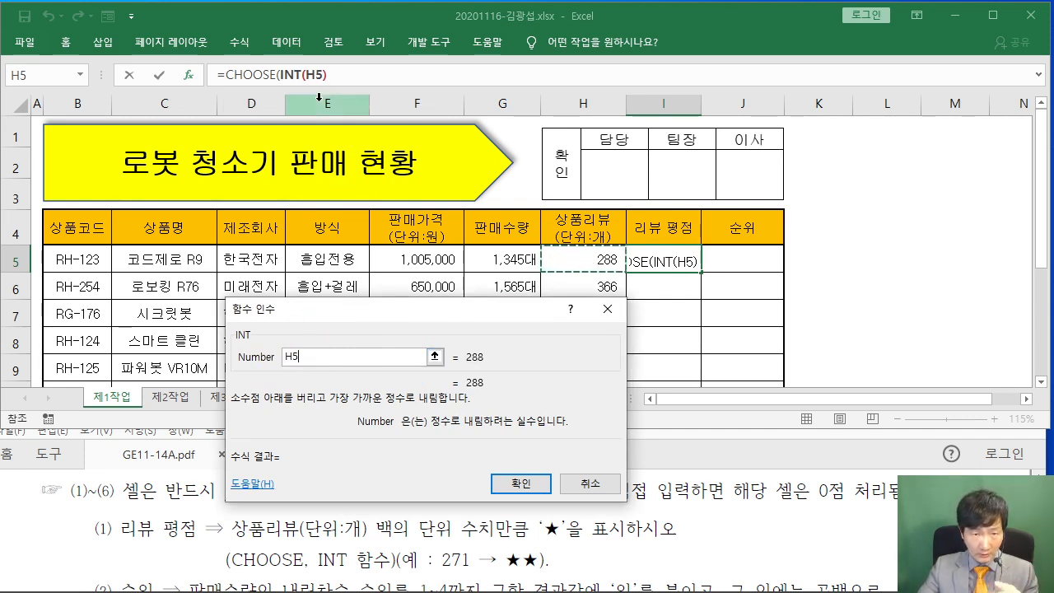
type("/100")
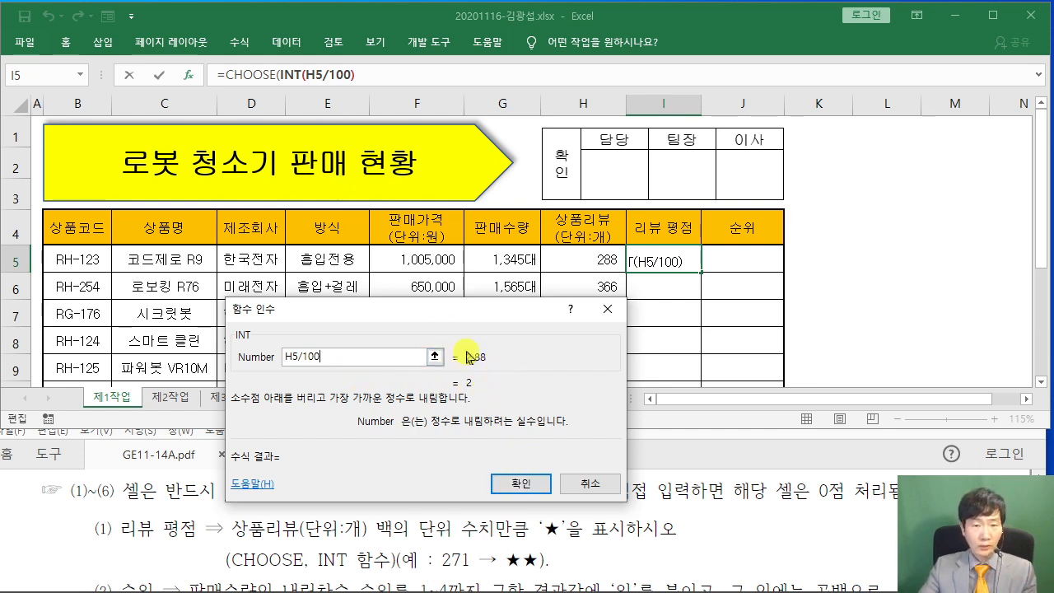
left_click(260, 74)
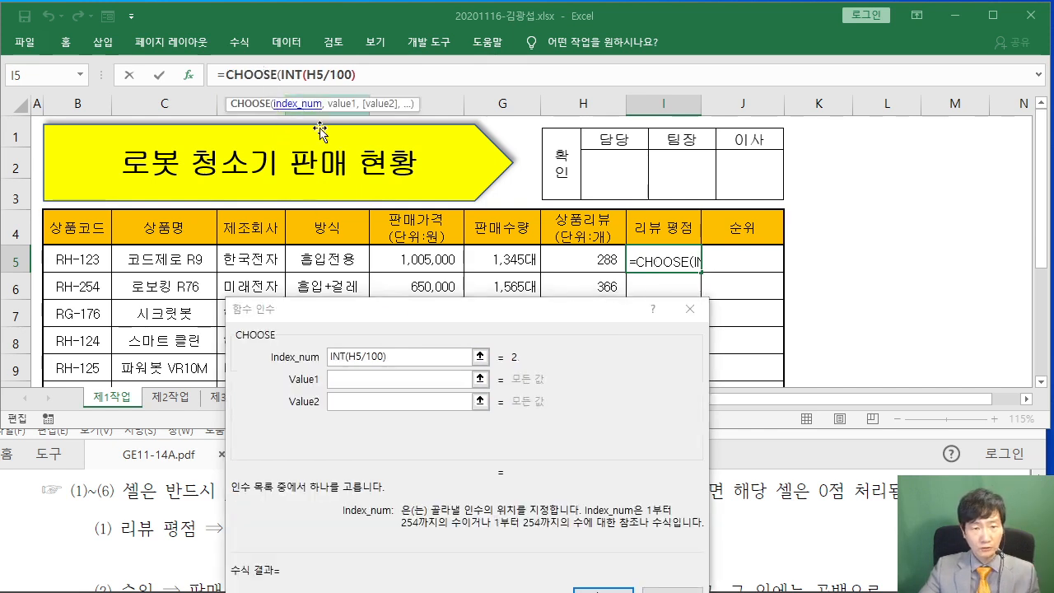
left_click_drag(387, 320, 384, 151)
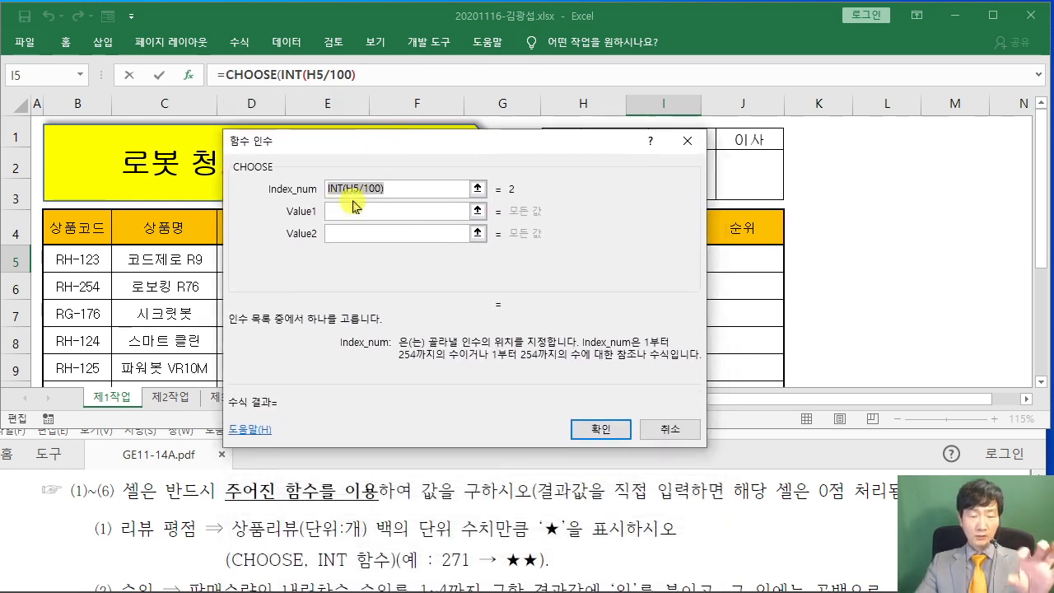
Check the review counts in column H and enter "★" as CHOOSE's Value1, using the special character list
left_click(352, 212)
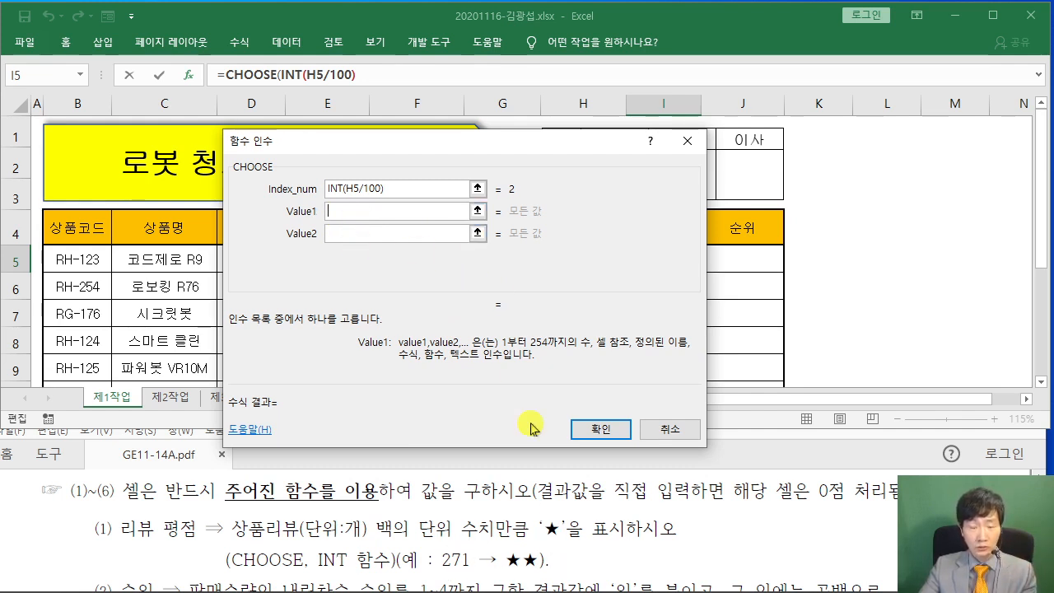
left_click_drag(400, 141, 464, 413)
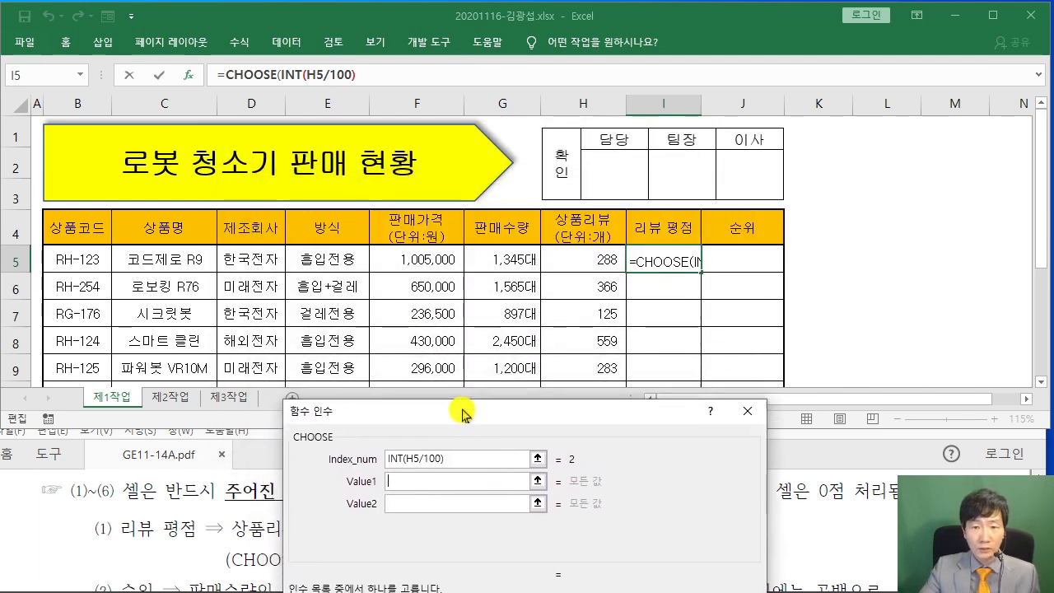
scroll(626, 327, "down", 2)
scroll(613, 334, "up", 1)
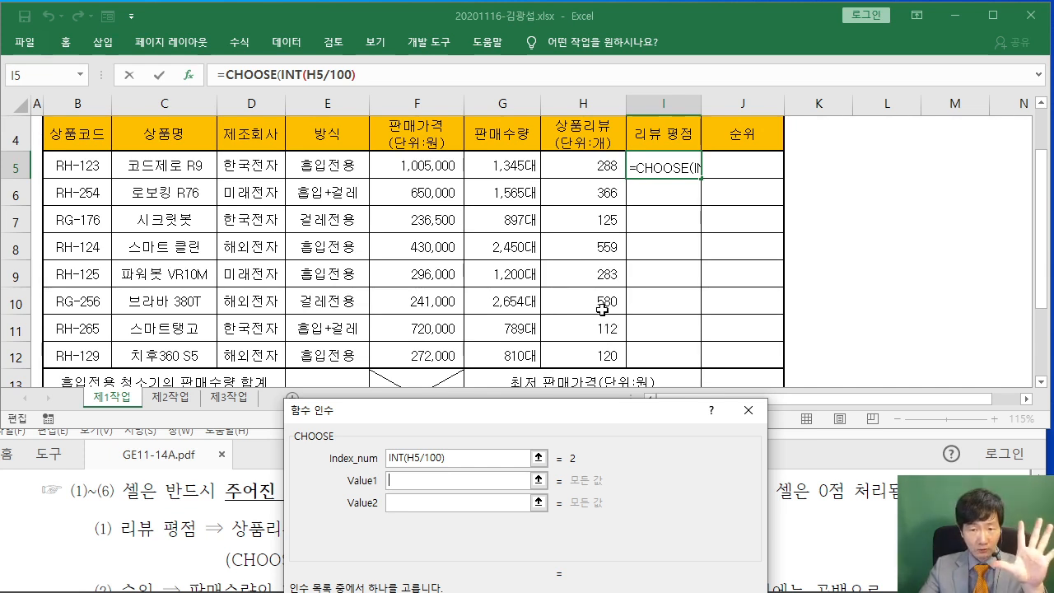
left_click_drag(508, 412, 520, 162)
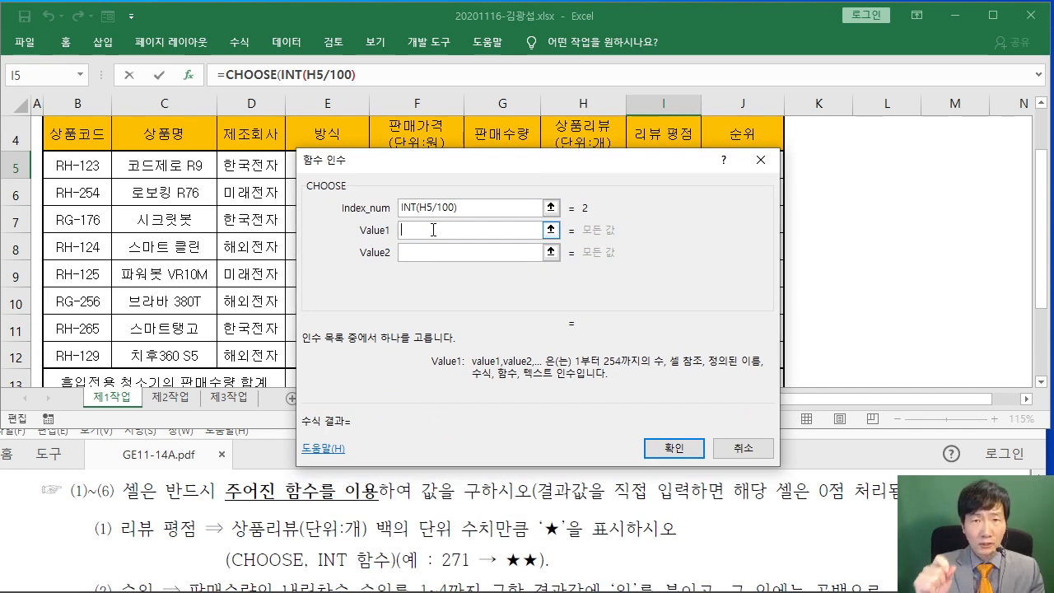
type("\"")
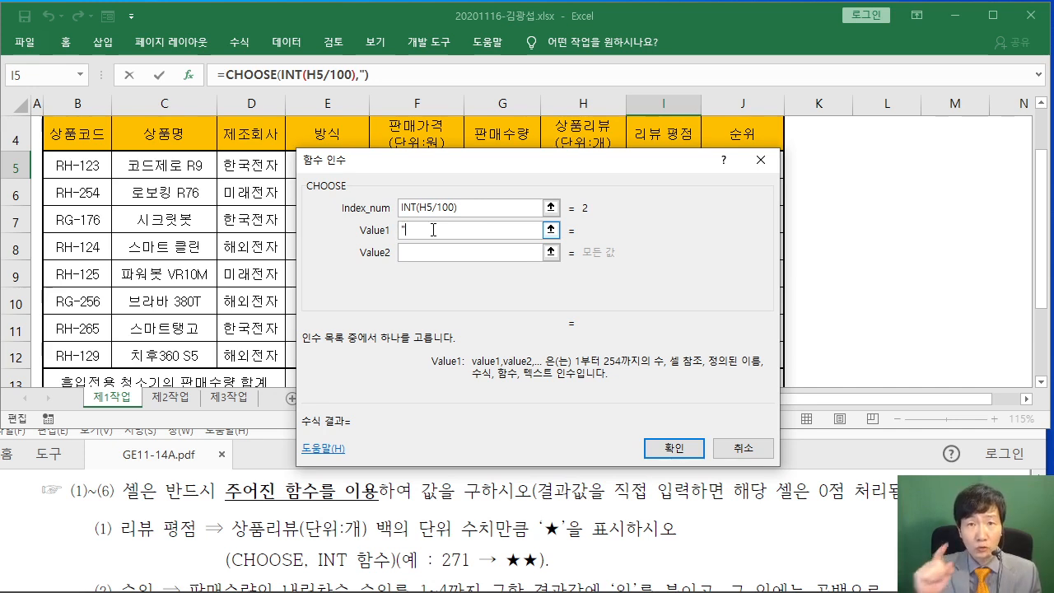
type("A")
type("ㅁ")
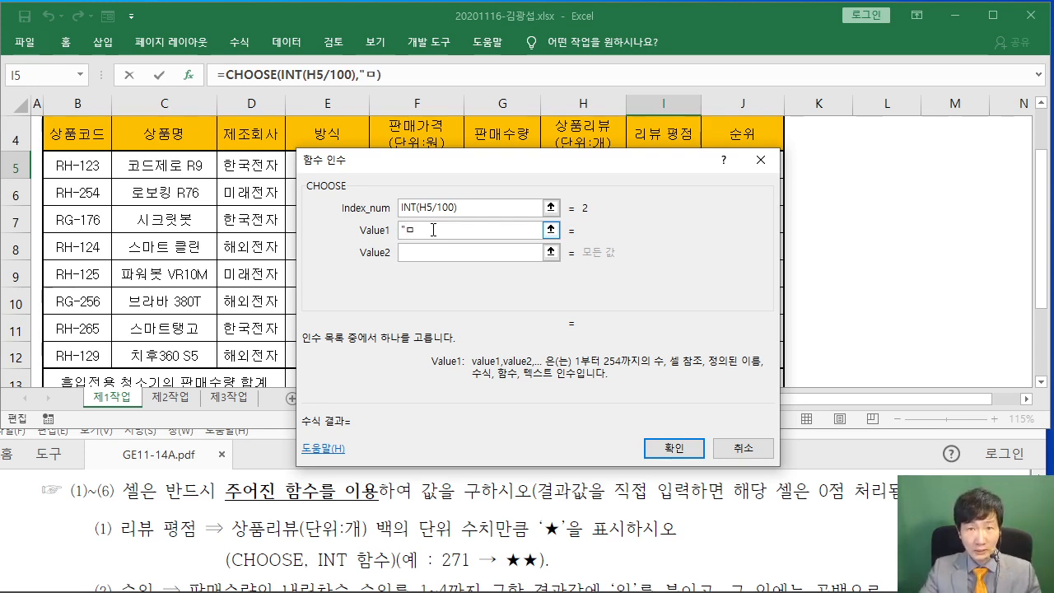
key("Hangul_Hanja")
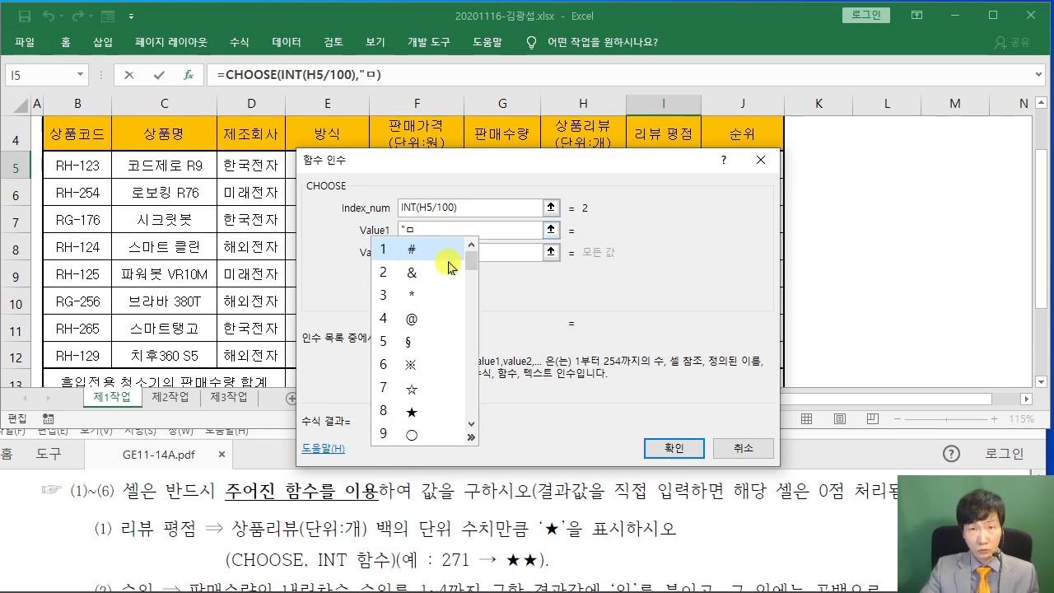
left_click(412, 410)
type("\"")
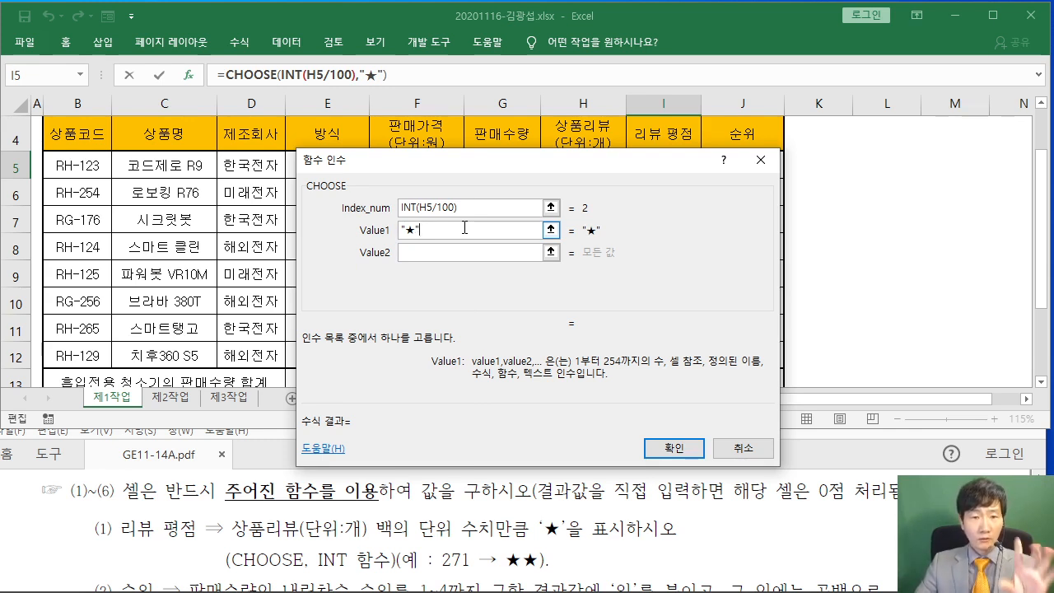
Set CHOOSE's Value2 to "★★" by reusing the star text from Value1
left_click_drag(399, 231, 412, 250)
key("ctrl+c")
left_click(414, 253)
key("ctrl+v")
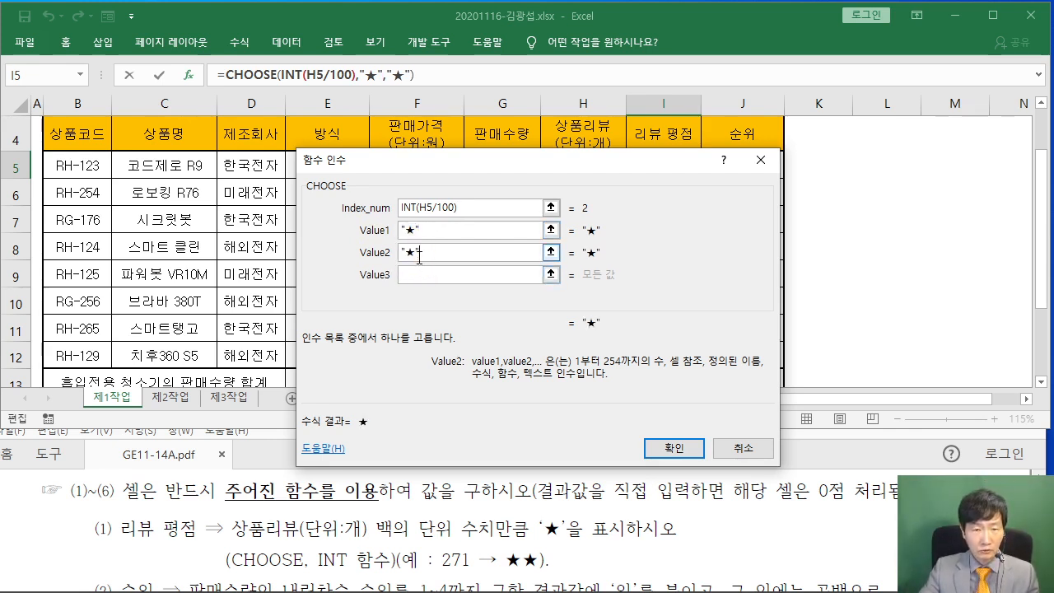
key("ctrl+v")
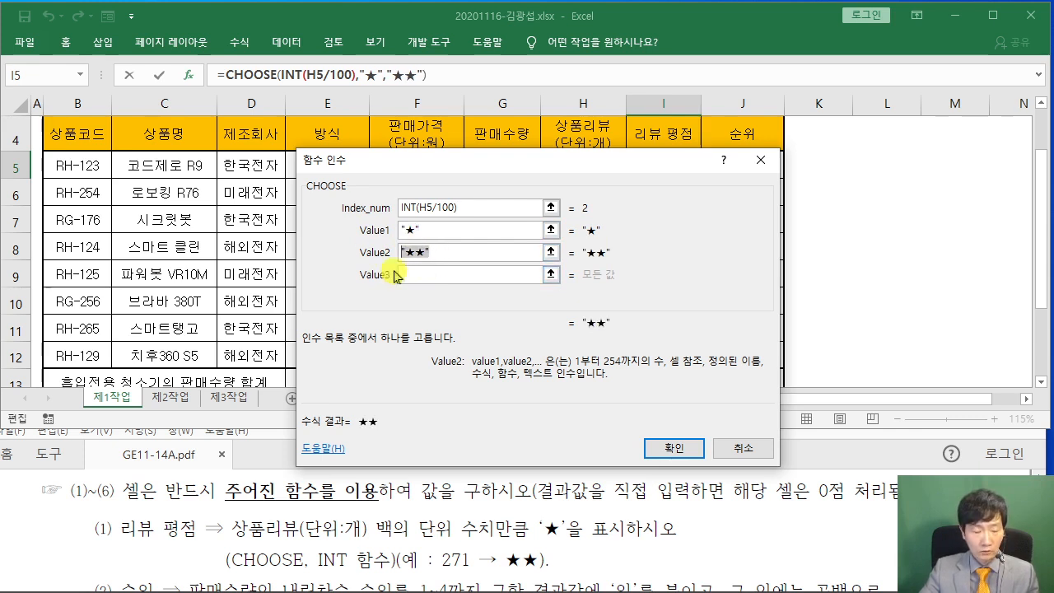
Copy Value2's star text into Value3 and extend it to "★★★"
double_click(421, 250)
key("ctrl+c")
left_click(433, 274)
key("ctrl+v")
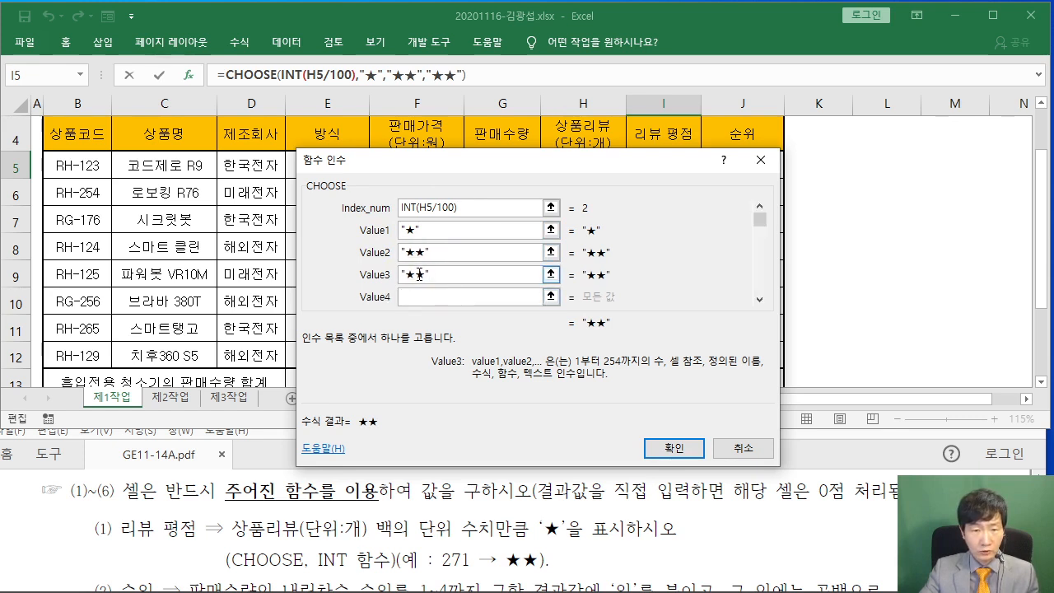
type("★")
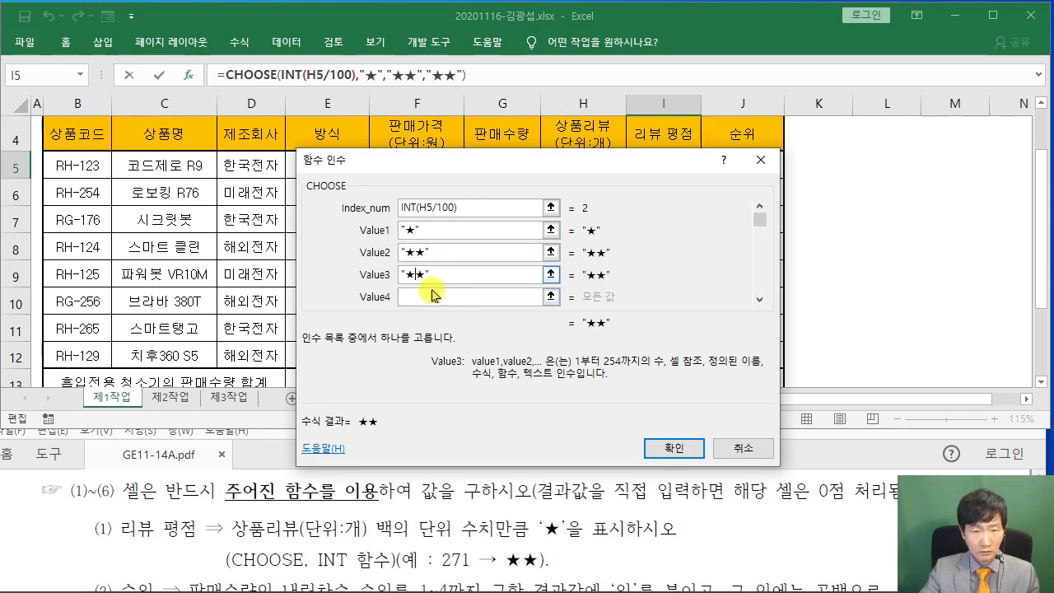
Copy Value3's star text into Value4 and add one more star to make "★★★★"
left_click_drag(463, 277, 370, 278)
key("ctrl+c")
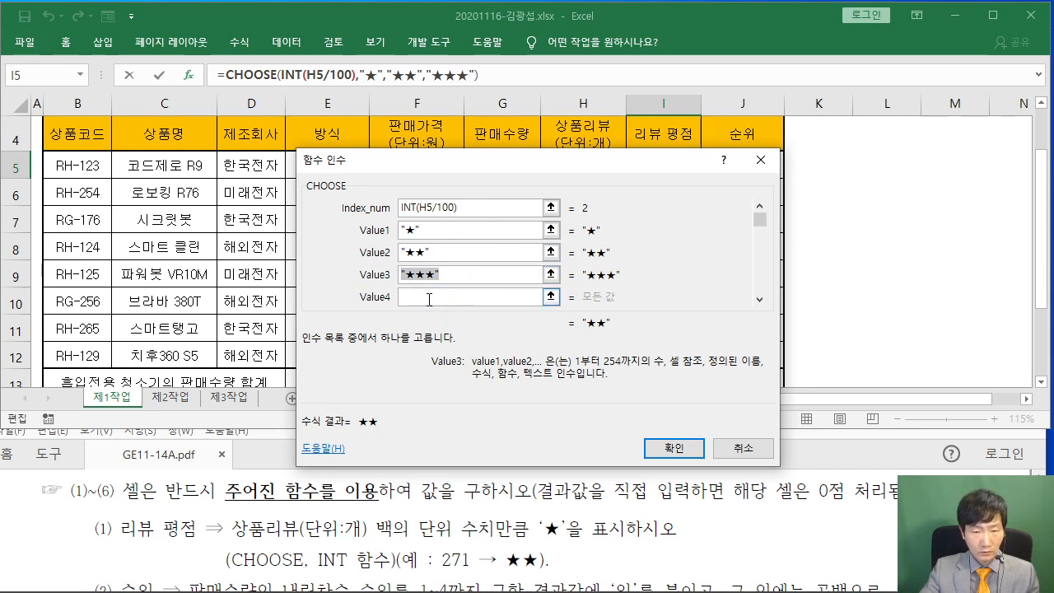
left_click(427, 298)
key("ctrl+v")
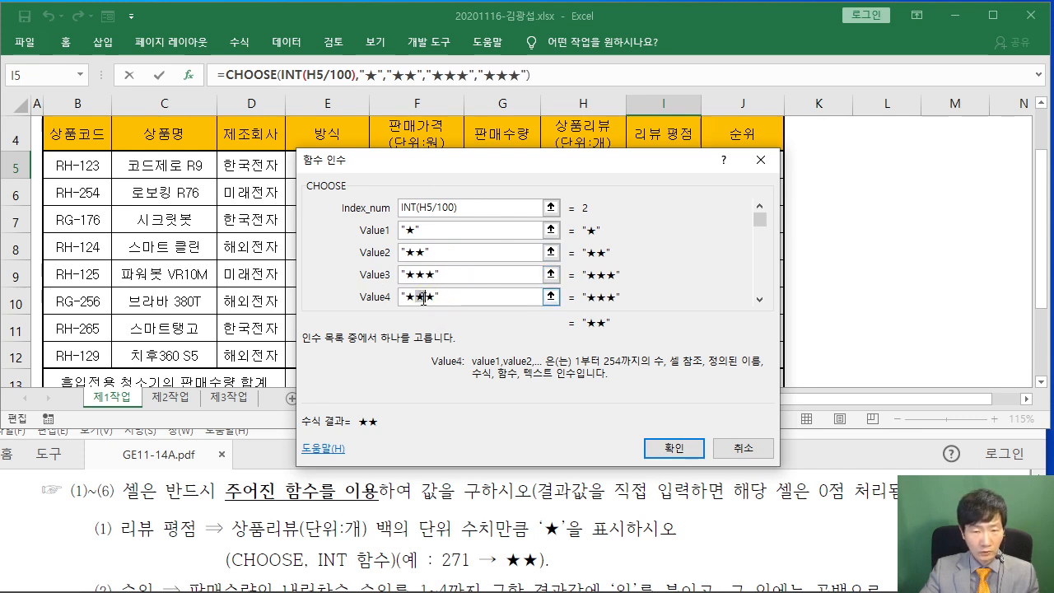
right_click(423, 299)
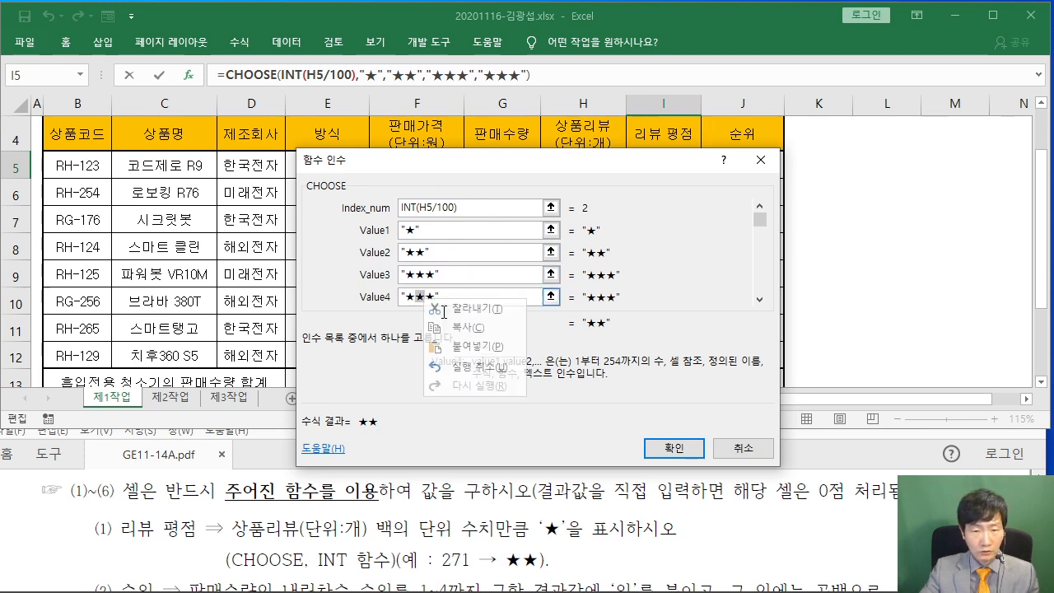
left_click(463, 345)
right_click(423, 297)
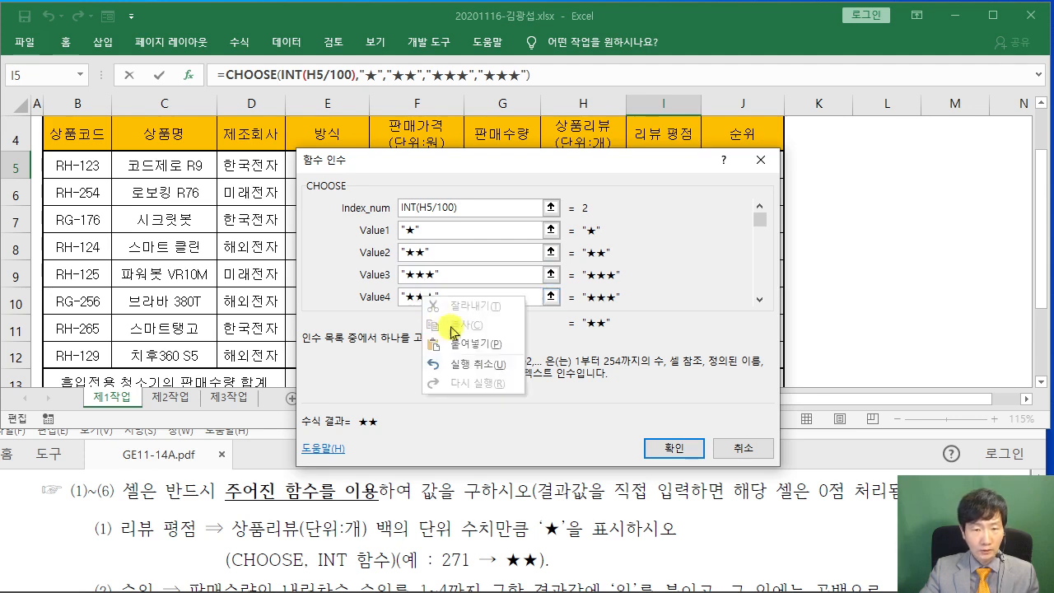
left_click(464, 344)
Copy Value4's star text into Value5 and add a star to make "★★★★★"
left_click_drag(451, 298, 401, 297)
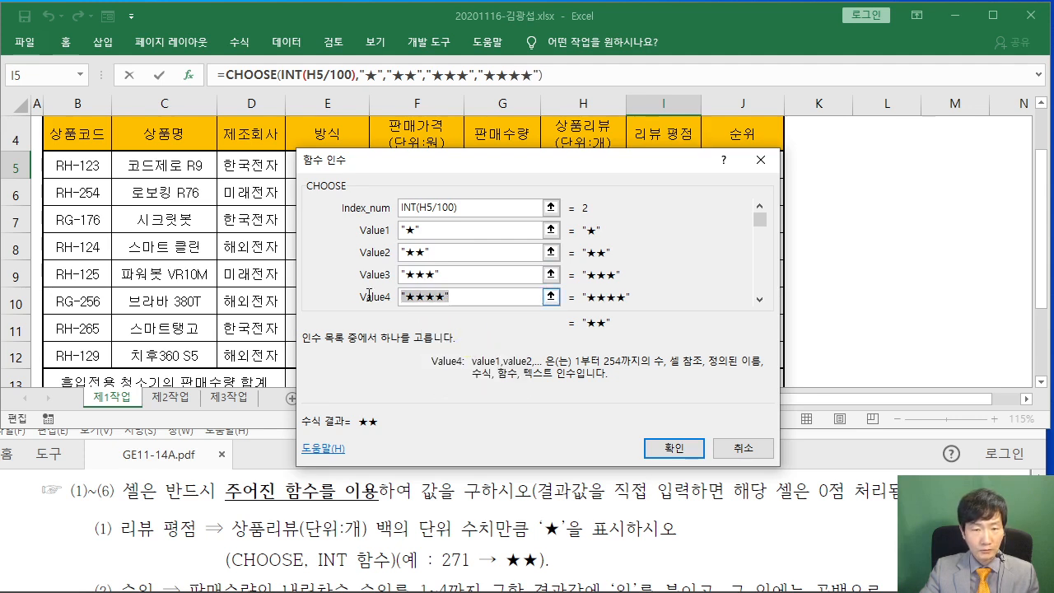
right_click(431, 302)
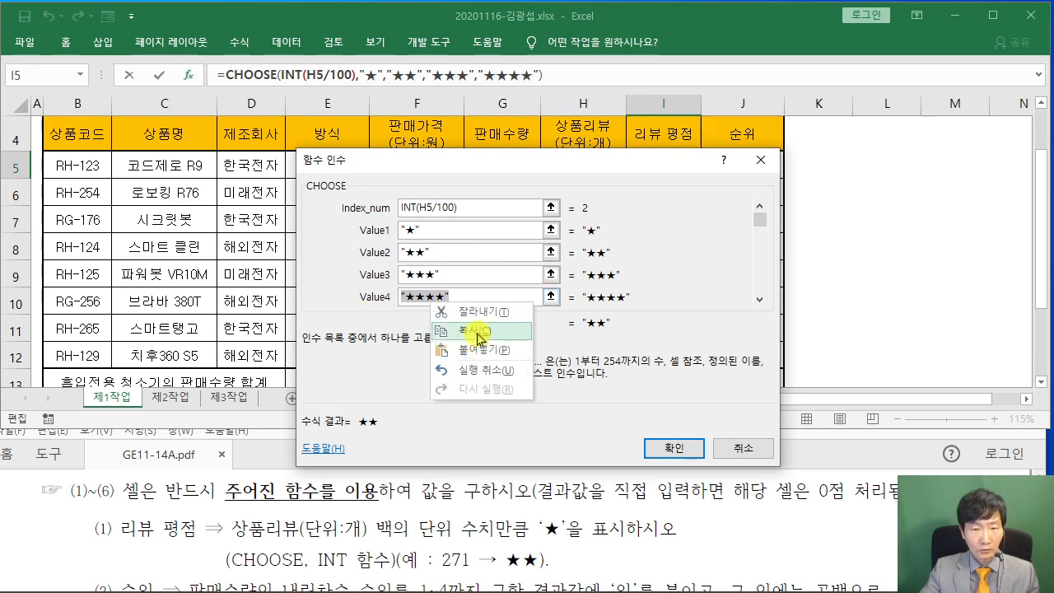
left_click(481, 338)
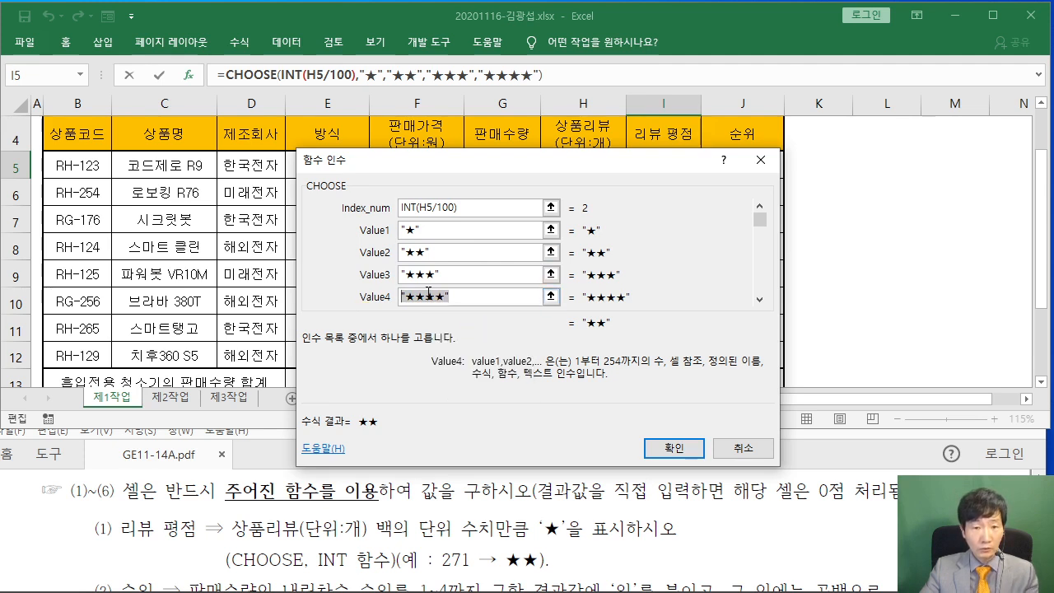
left_click(759, 300)
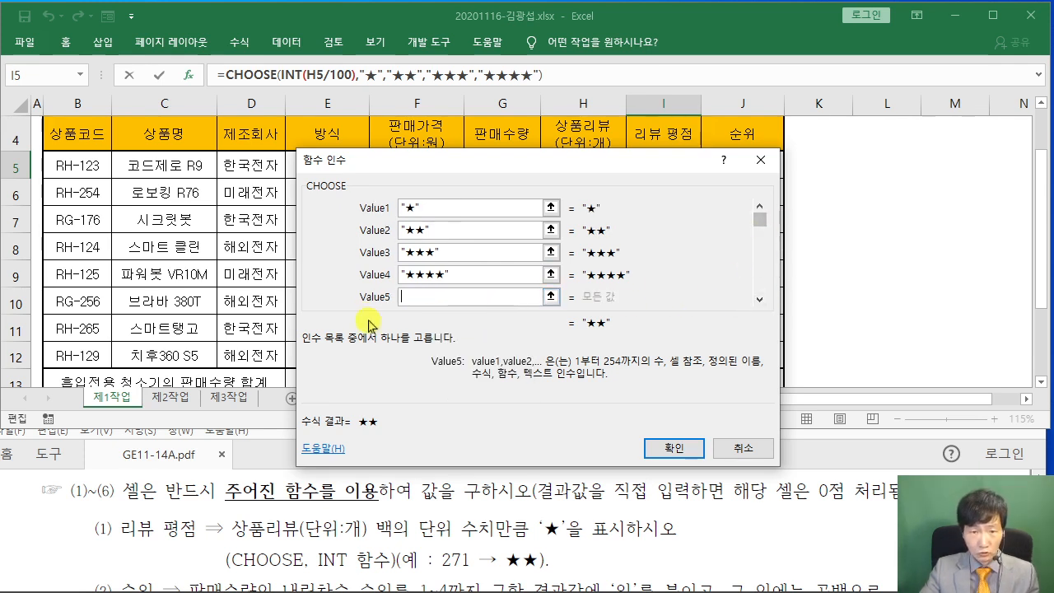
right_click(416, 297)
left_click(467, 338)
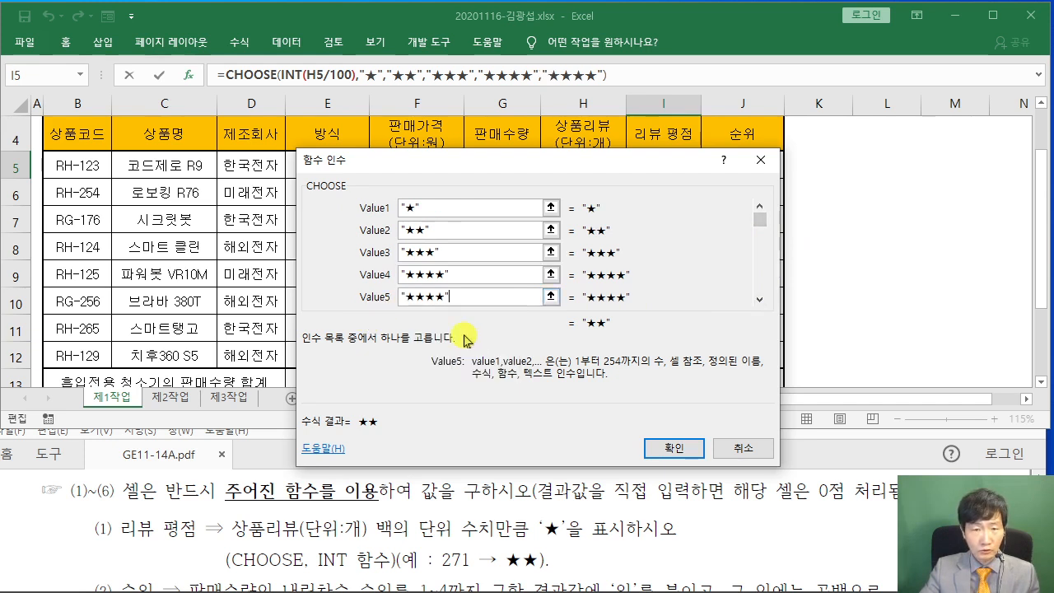
right_click(423, 298)
left_click(435, 300)
right_click(437, 300)
left_click(478, 347)
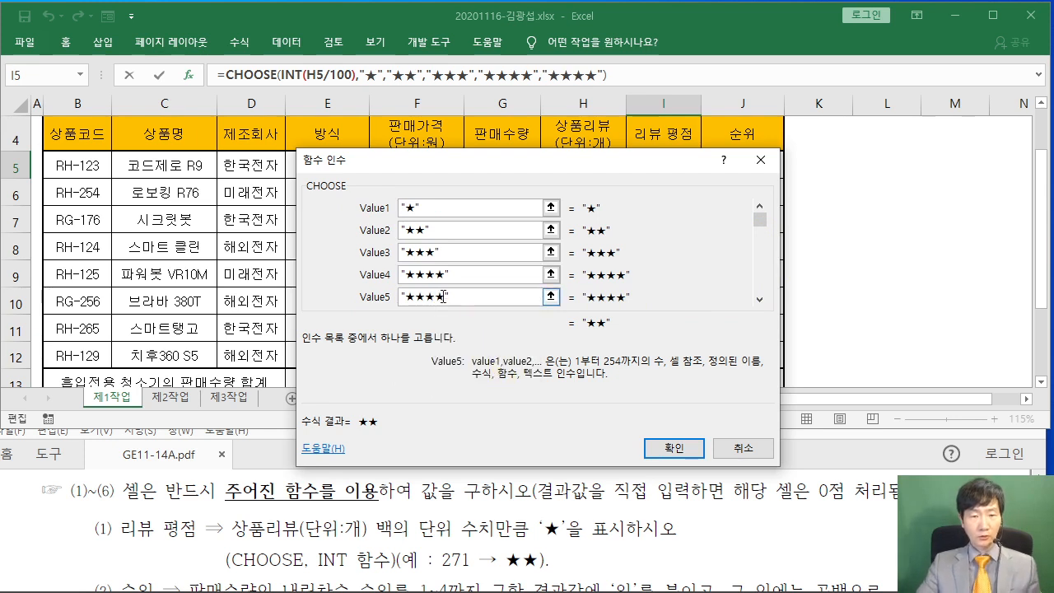
key("ctrl+v")
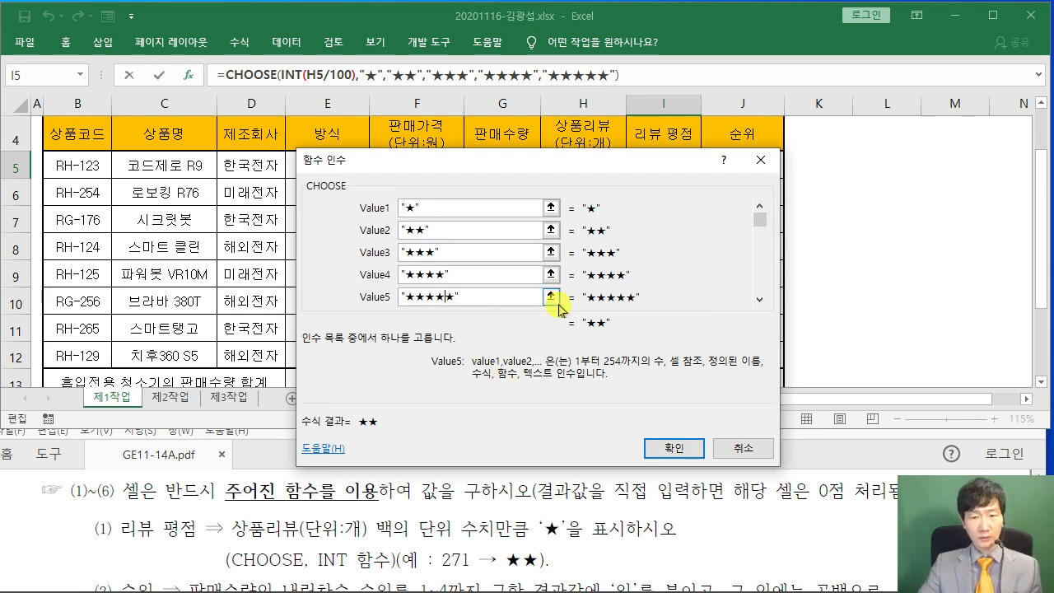
Check the five CHOOSE star values and the previewed result against the review count for row 5
scroll(477, 229, "up", 1)
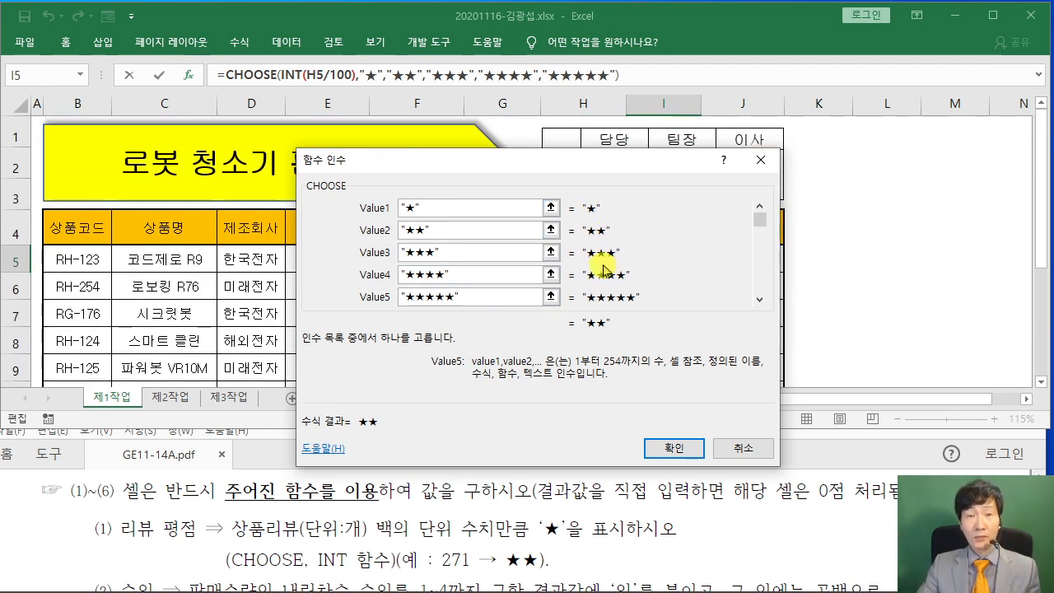
left_click_drag(562, 165, 381, 138)
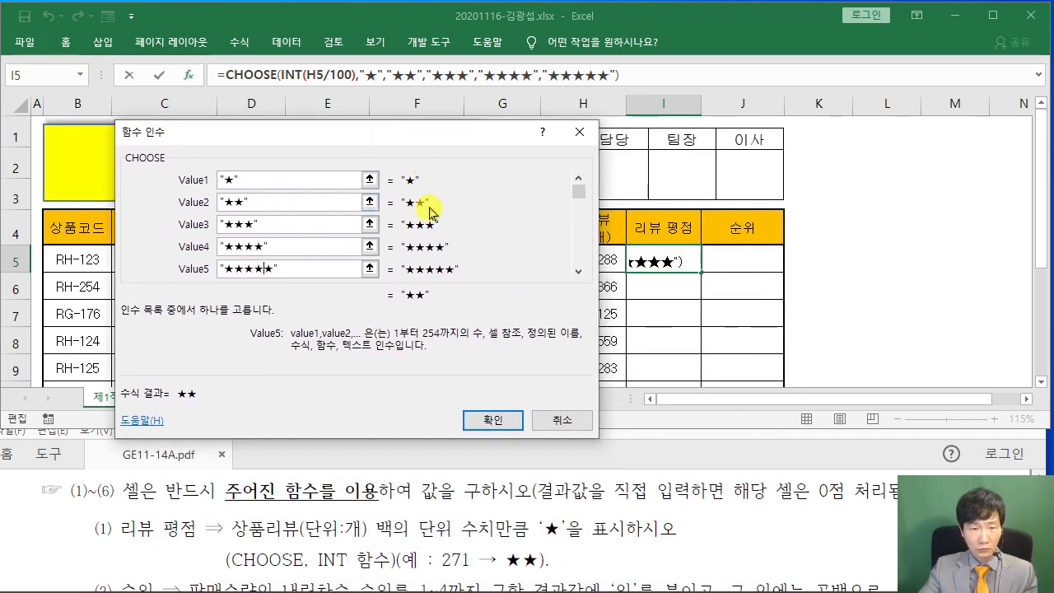
left_click_drag(387, 135, 452, 132)
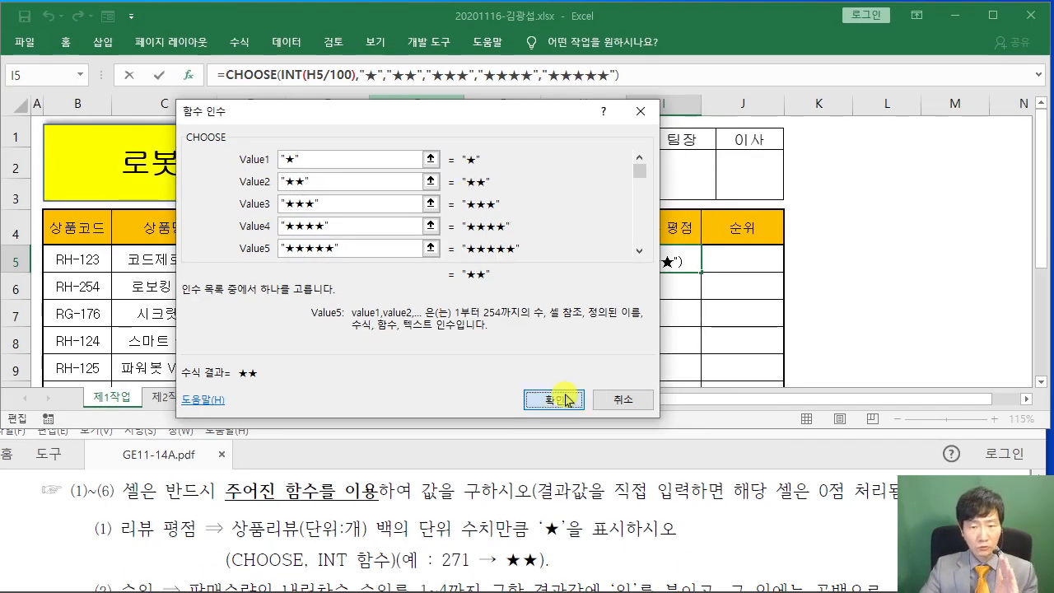
Confirm the CHOOSE formula in I5 and fill it down the 리뷰 평점 column to I12 without copying the cell formatting
left_click(565, 400)
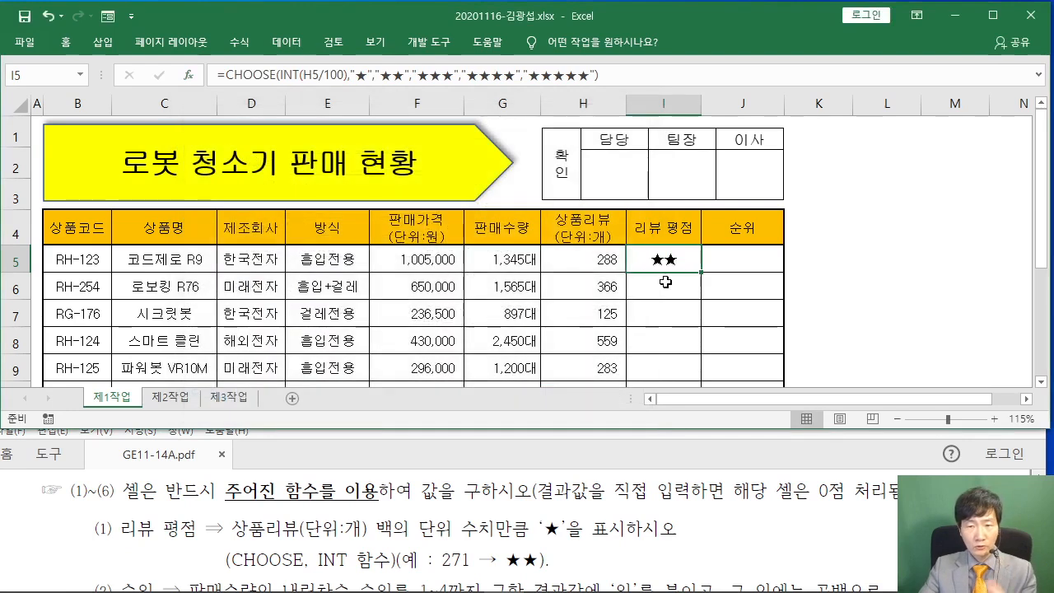
scroll(720, 236, "down", 1)
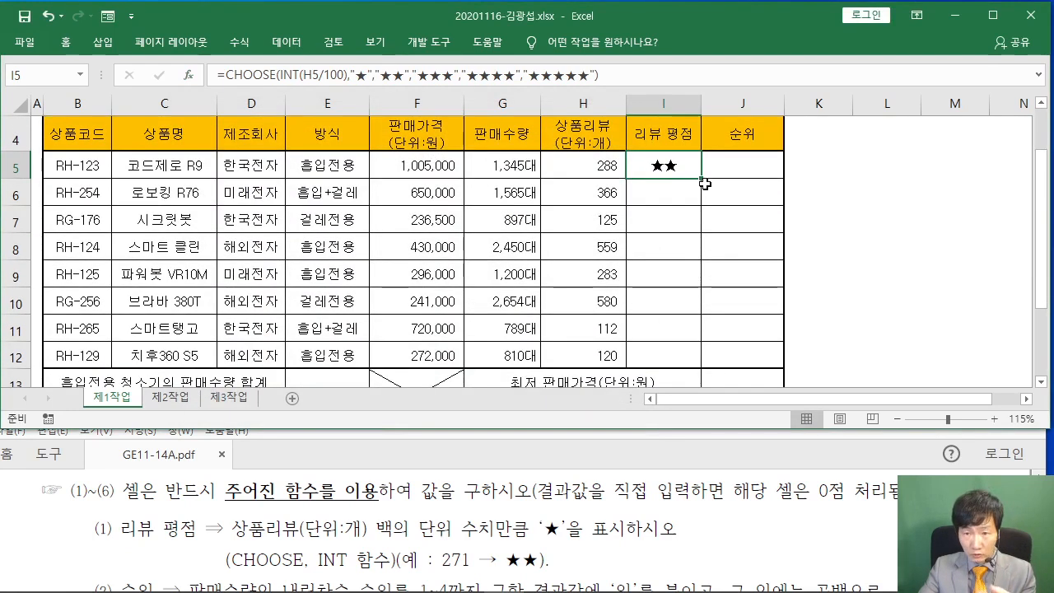
left_click_drag(703, 179, 704, 369)
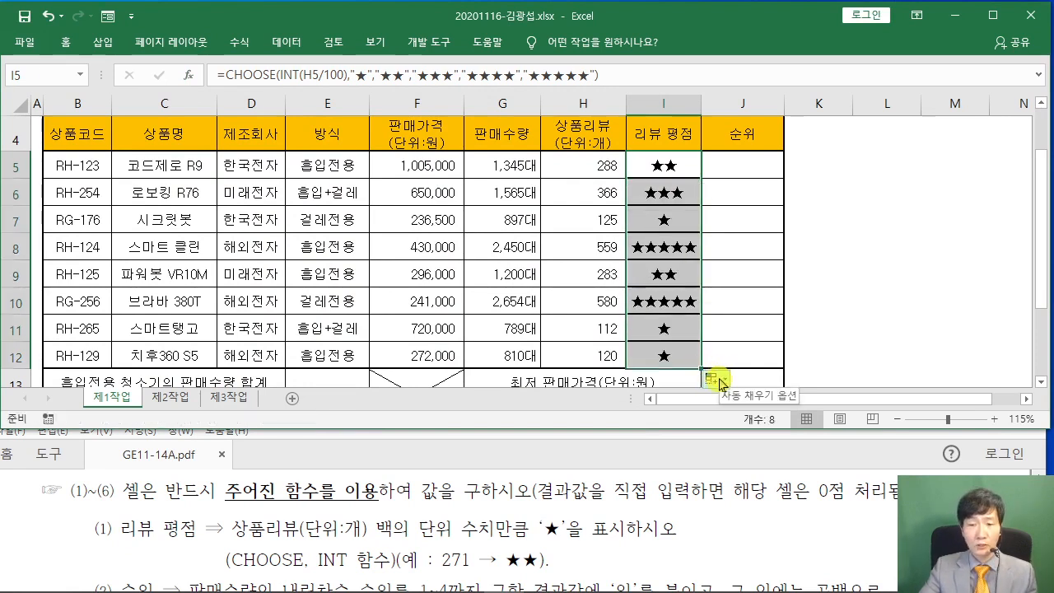
left_click(710, 381)
left_click(753, 439)
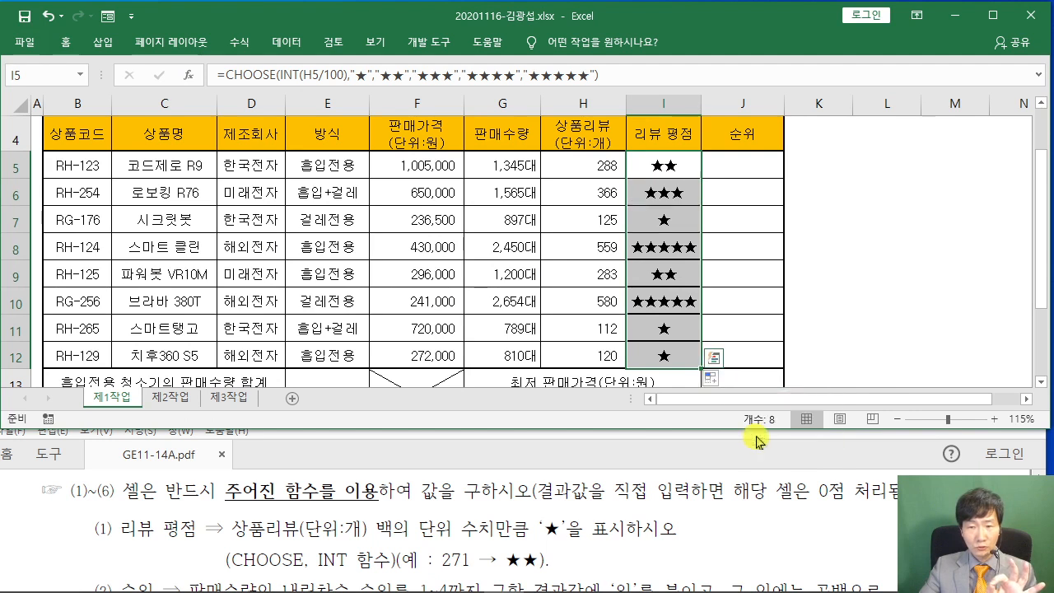
left_click(865, 305)
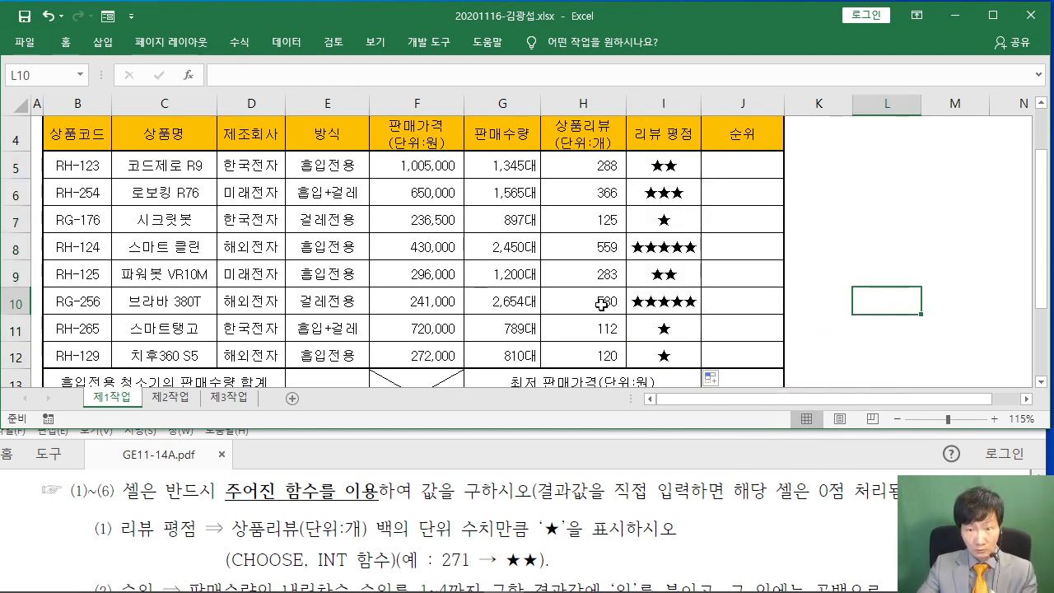
Bring question (2) of the exam PDF into view and insert an IF function in 순위 cell J5
left_click(592, 469)
scroll(589, 482, "down", 3)
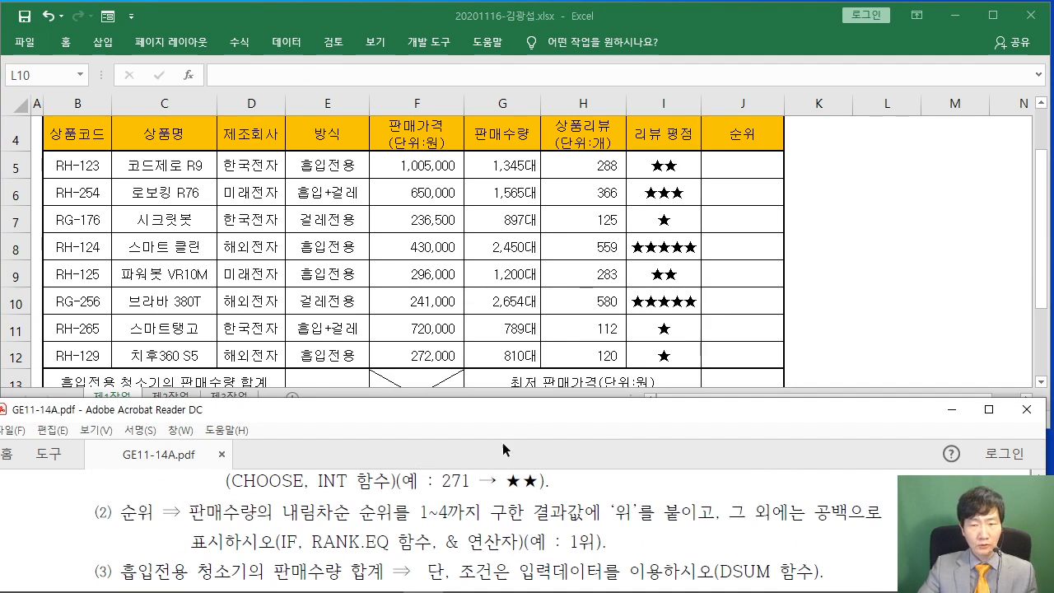
left_click(726, 274)
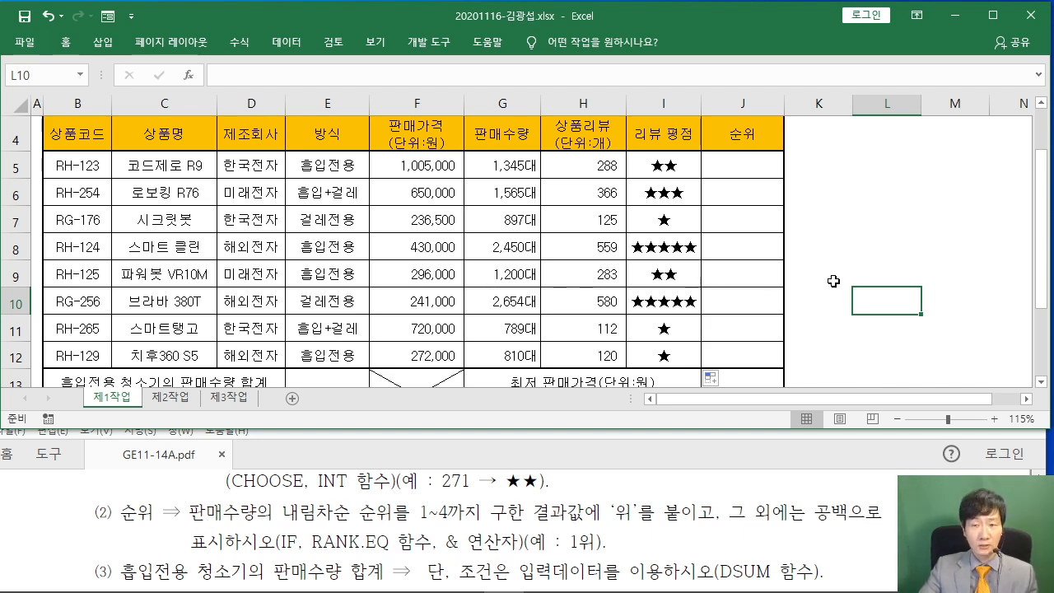
key("Up")
key("Up")
key("Up")
left_click(731, 172)
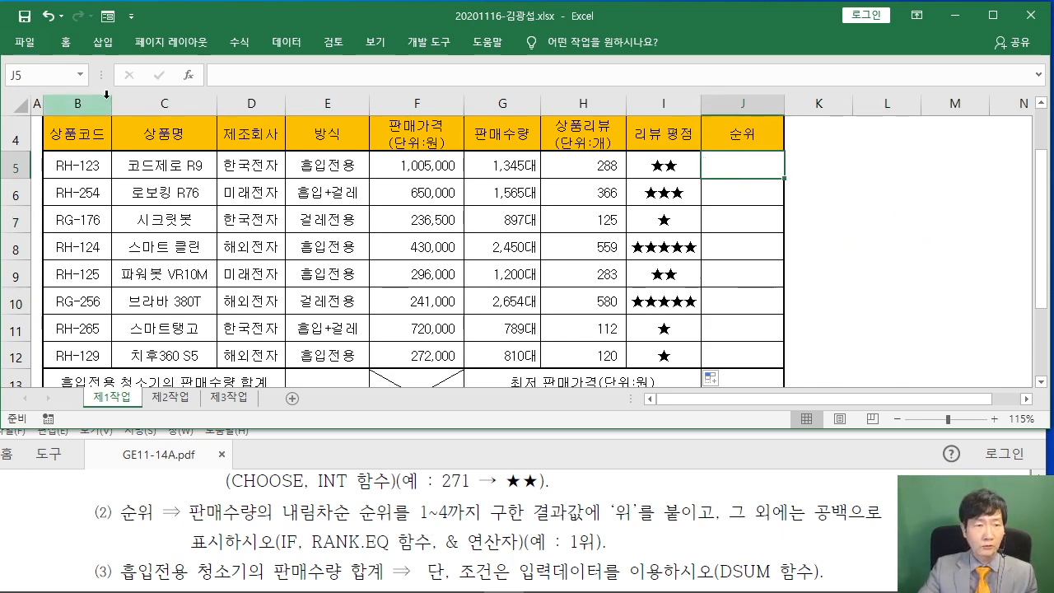
left_click(189, 75)
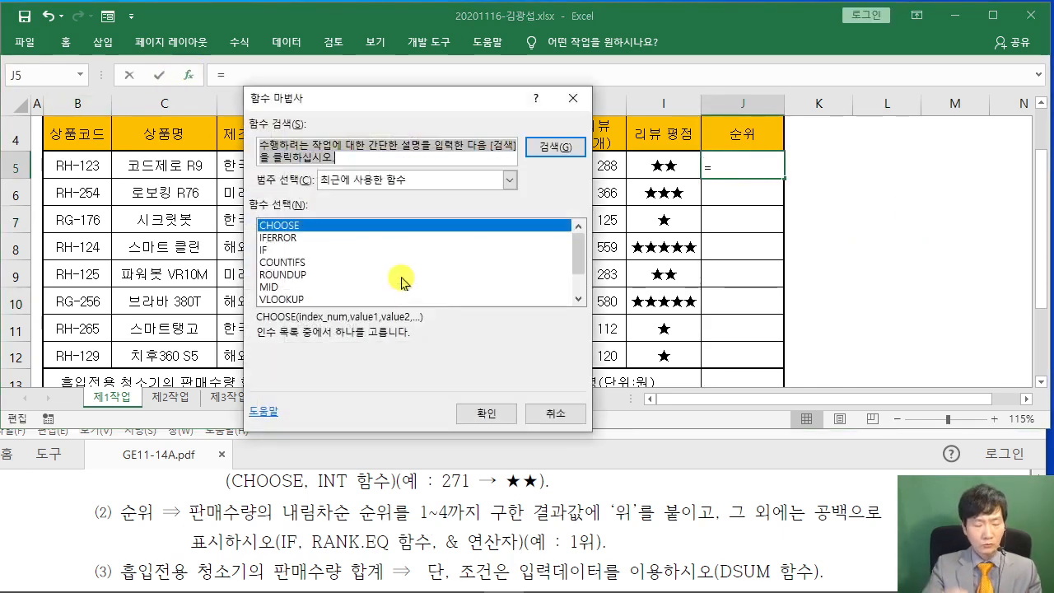
type("ㅑ")
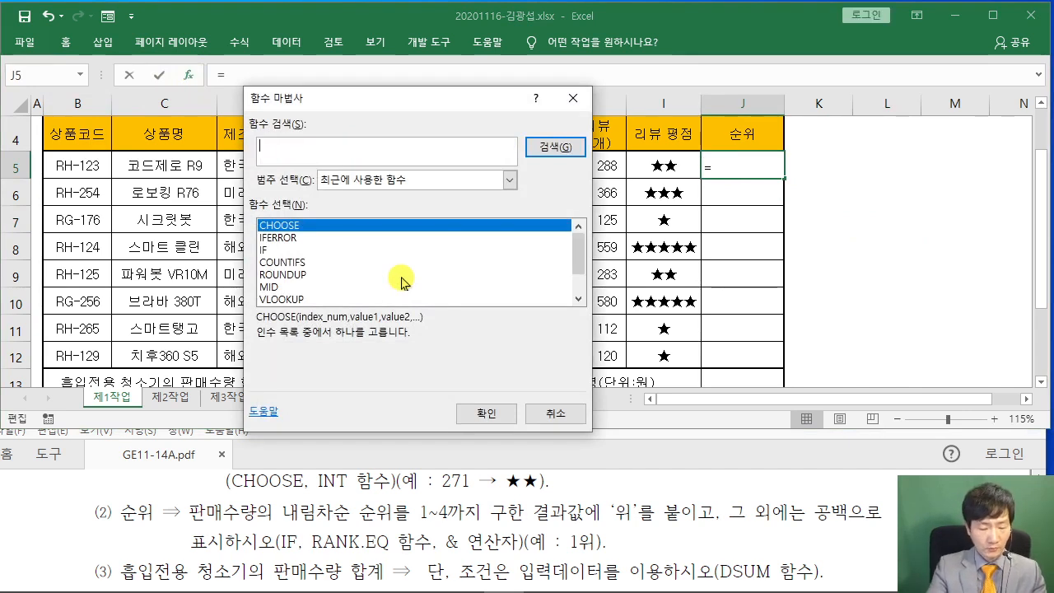
left_click(576, 147)
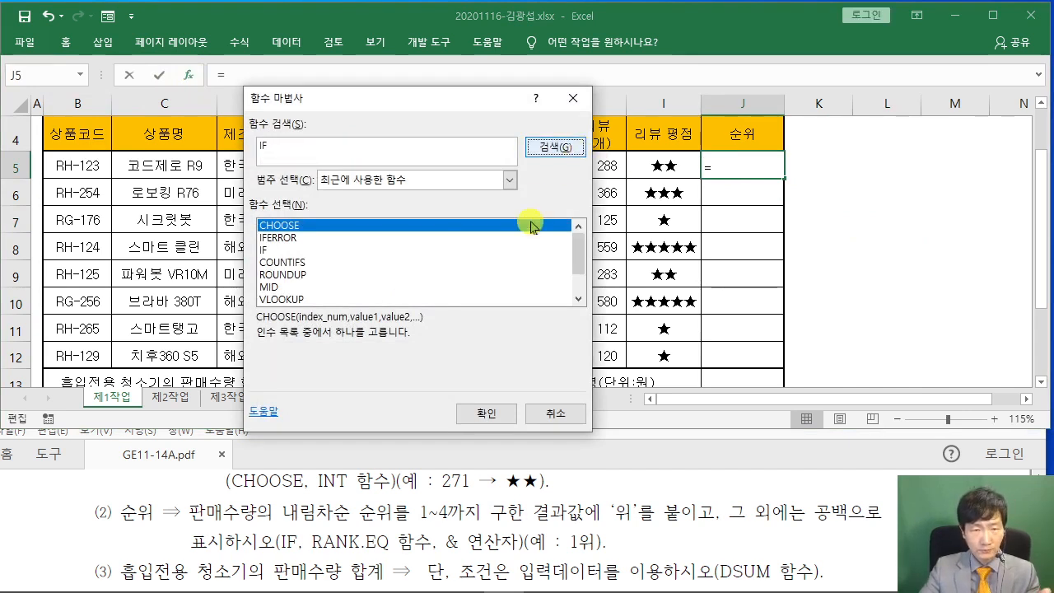
left_click(496, 410)
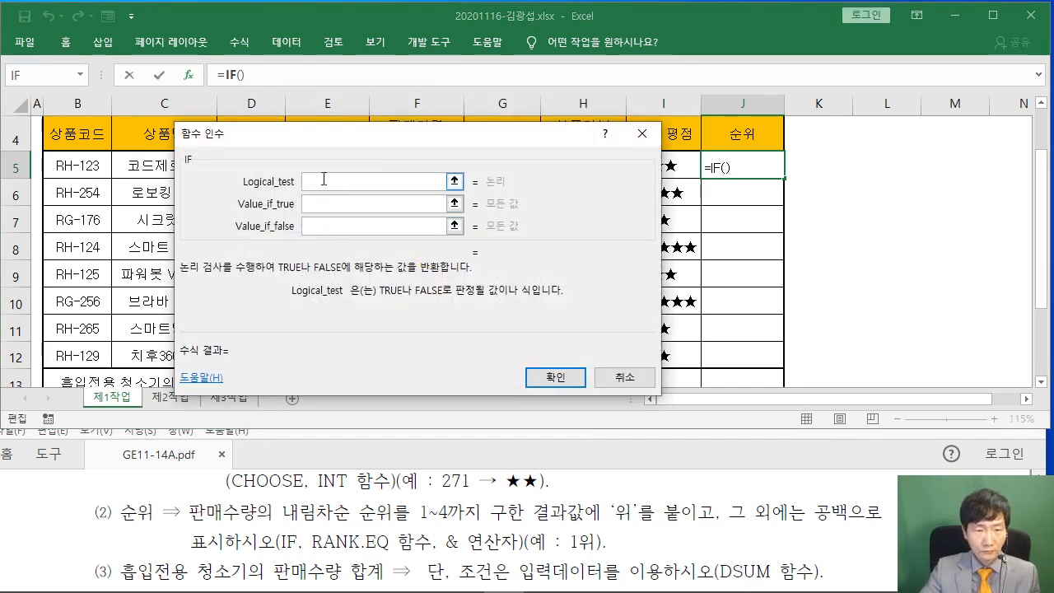
Nest RANK.EQ in the IF function's Logical_test and open the nested function's arguments
left_click_drag(360, 139, 730, 205)
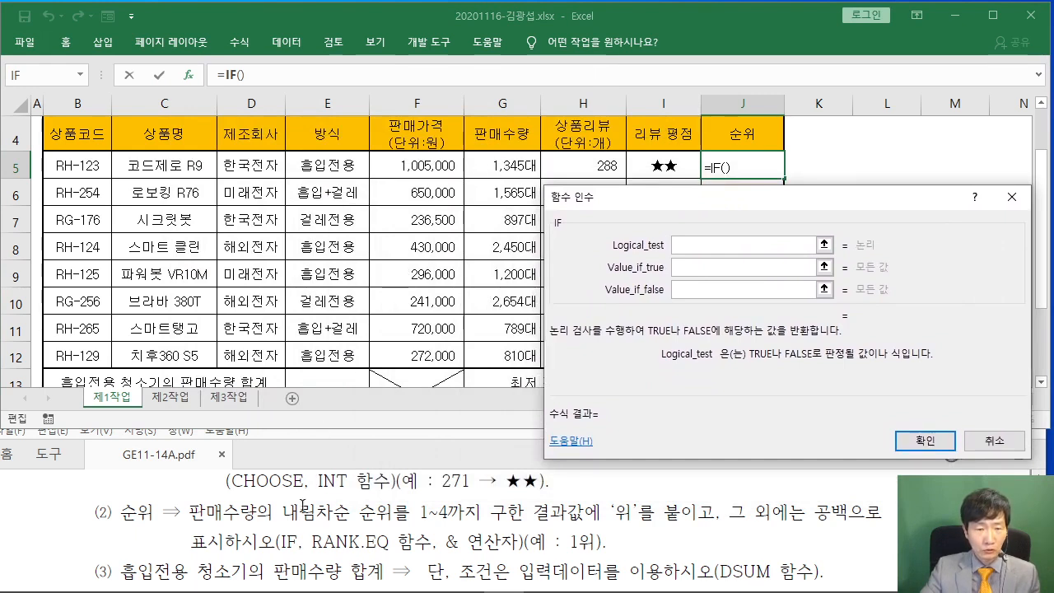
left_click_drag(624, 206, 519, 218)
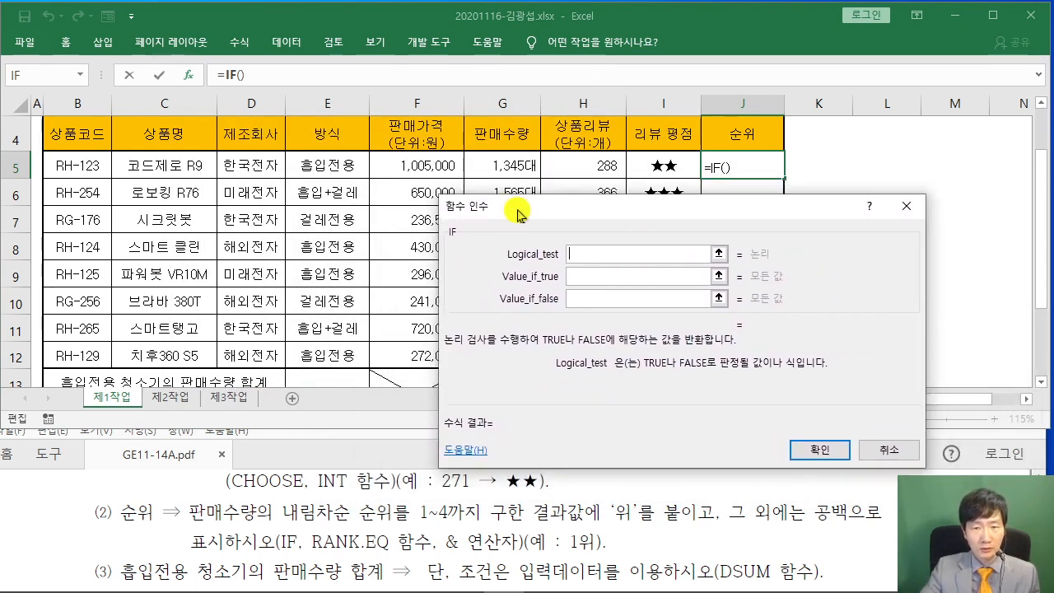
type("R")
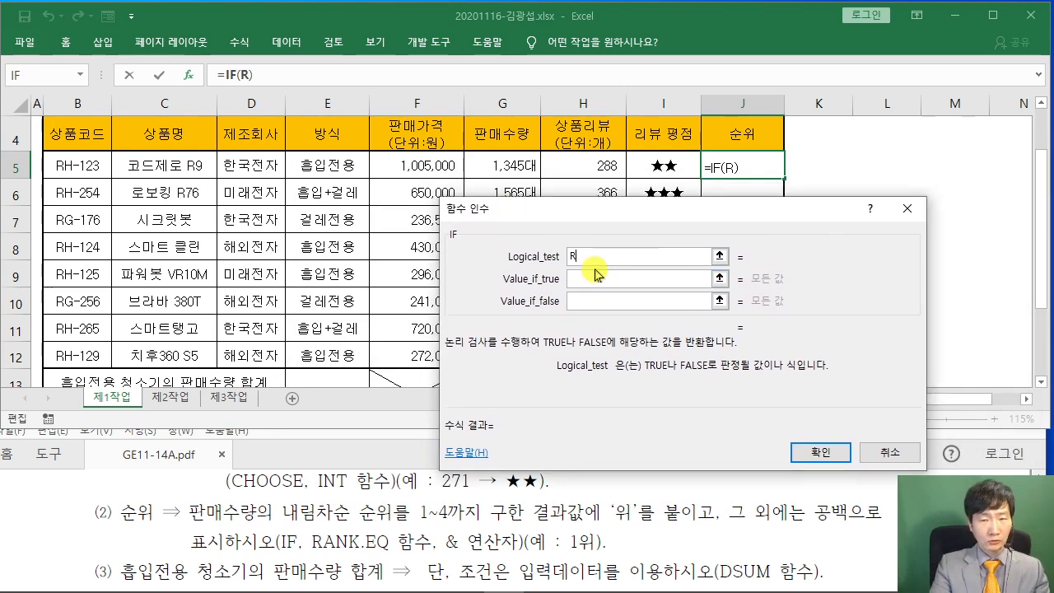
type("ANK.EQ")
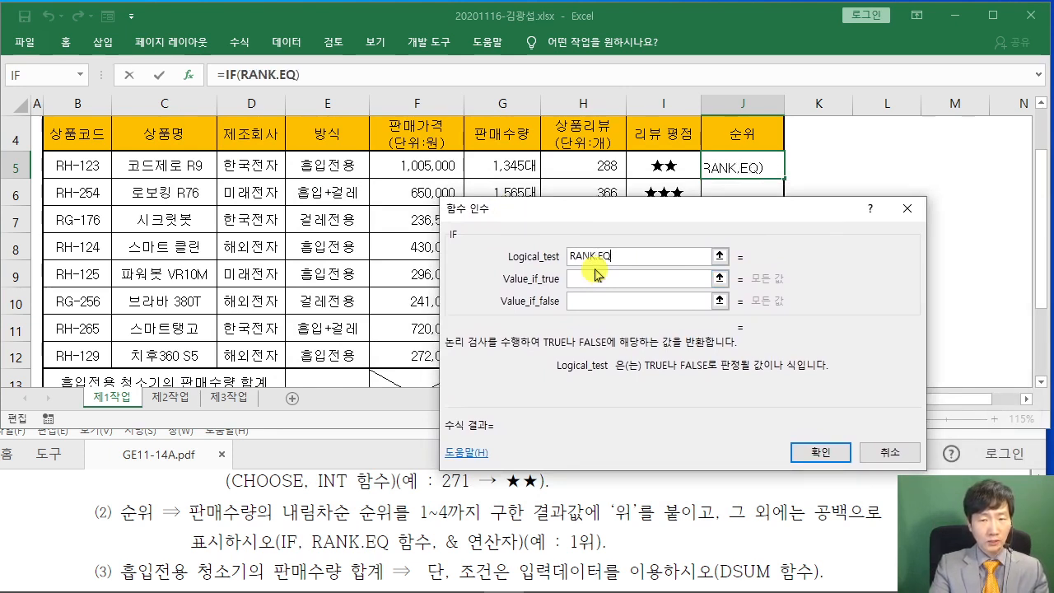
type("(")
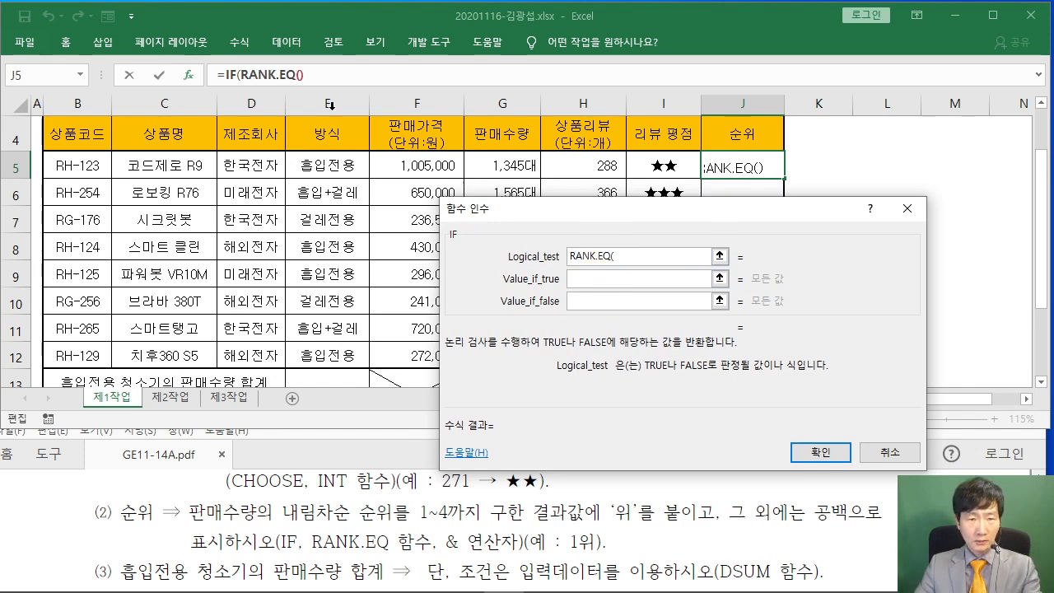
left_click(269, 72)
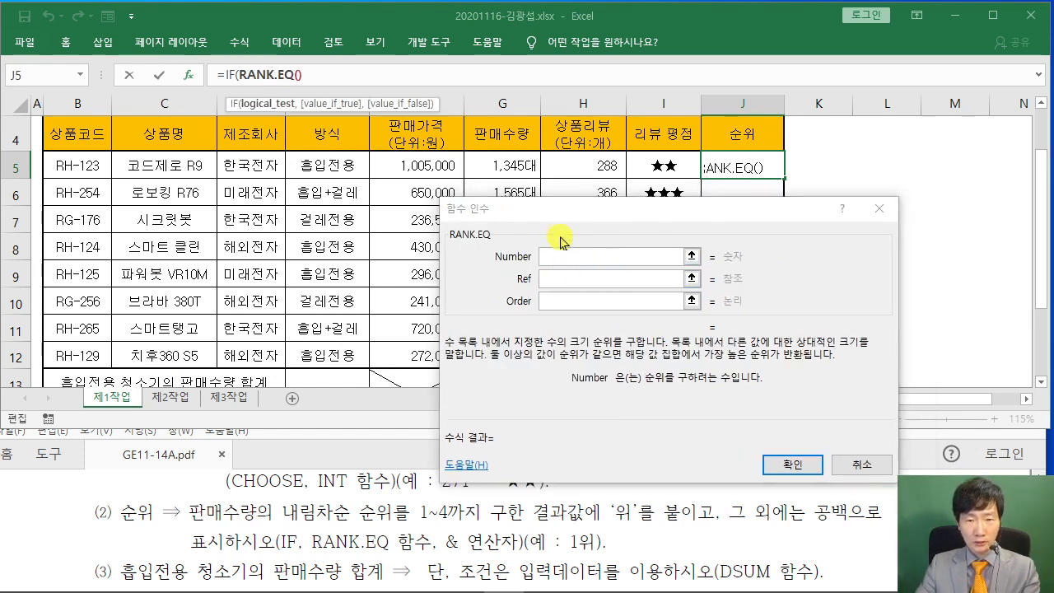
Set RANK.EQ's Number to G5 and its Ref to the 판매수량 range G5:G12
left_click_drag(560, 213, 678, 207)
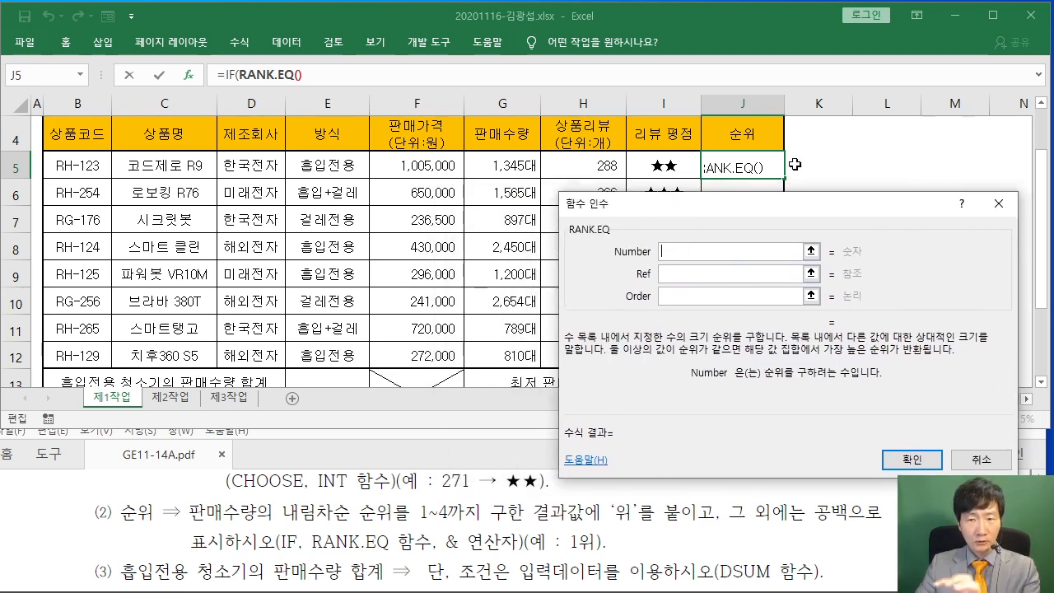
left_click(507, 165)
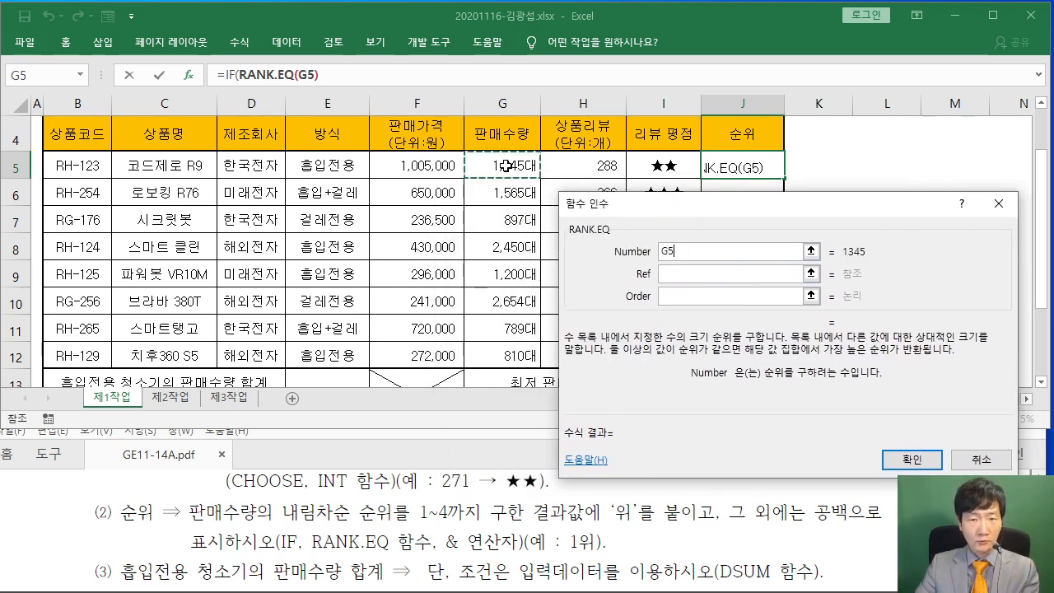
left_click(683, 272)
left_click_drag(633, 202, 651, 170)
left_click(507, 162)
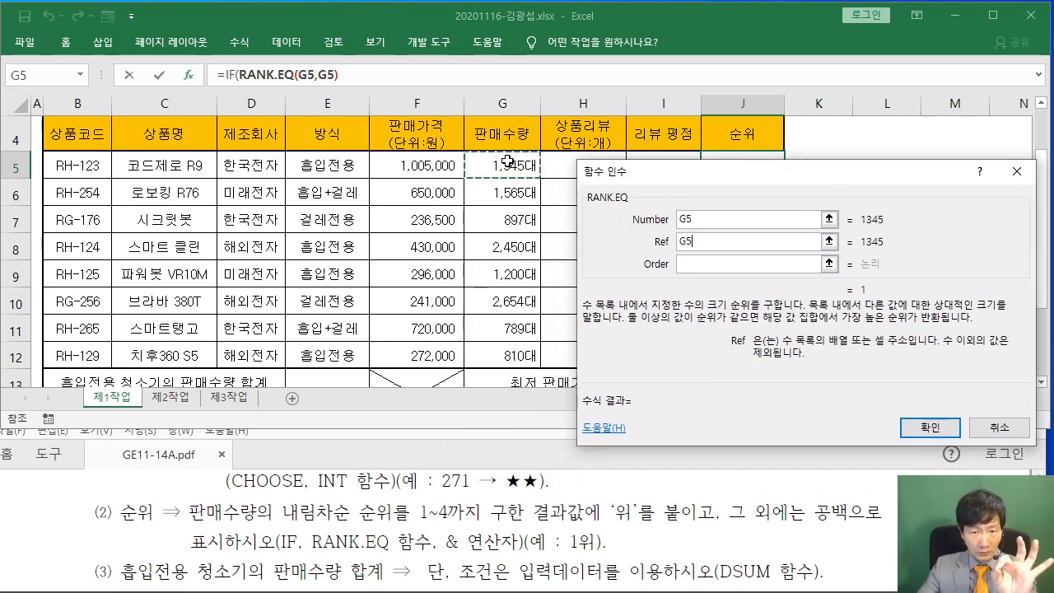
left_click_drag(507, 163, 501, 347)
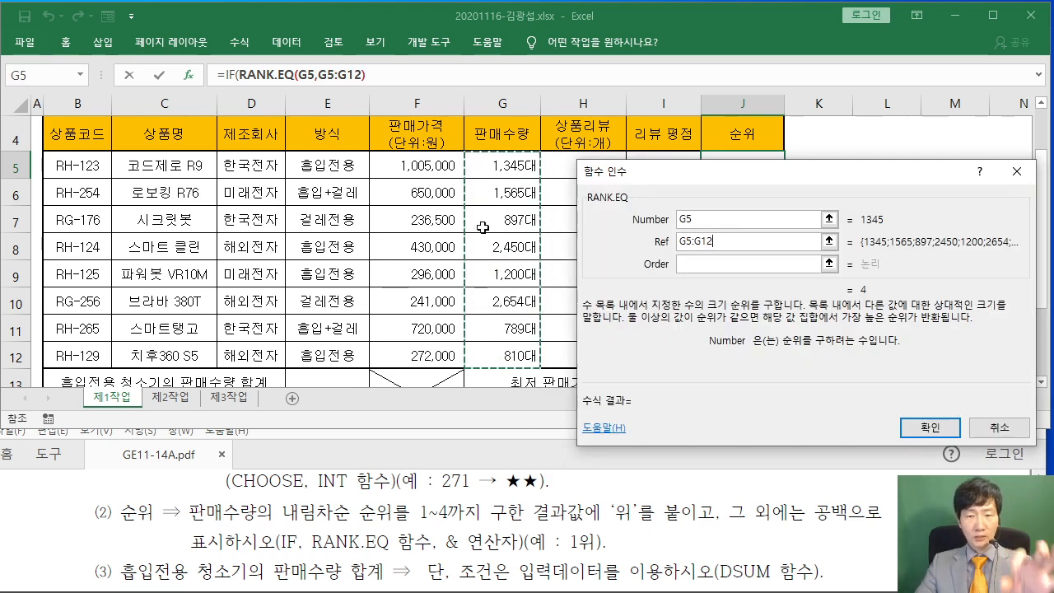
mouse_move(688, 172)
left_mouse_down()
mouse_move(692, 305)
mouse_move(641, 274)
mouse_move(703, 185)
left_mouse_up()
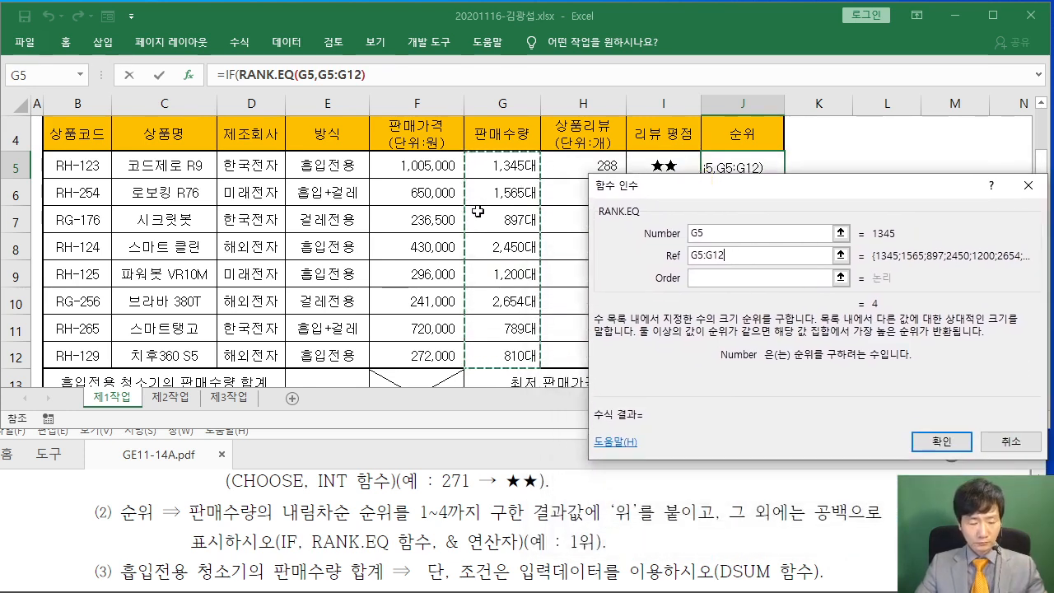
left_click_drag(463, 154, 540, 367)
left_click_drag(509, 159, 457, 229)
mouse_move(523, 186)
left_mouse_down()
mouse_move(493, 264)
mouse_move(485, 324)
left_mouse_up()
mouse_move(527, 293)
left_mouse_down()
mouse_move(493, 349)
mouse_move(503, 363)
left_mouse_up()
left_click_drag(528, 352, 521, 377)
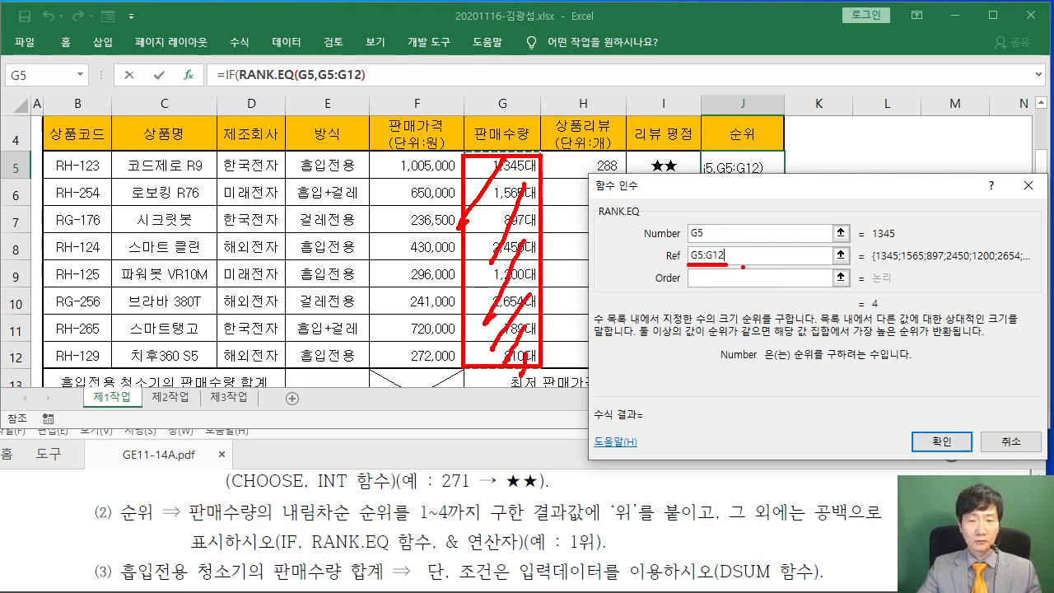
key("Escape")
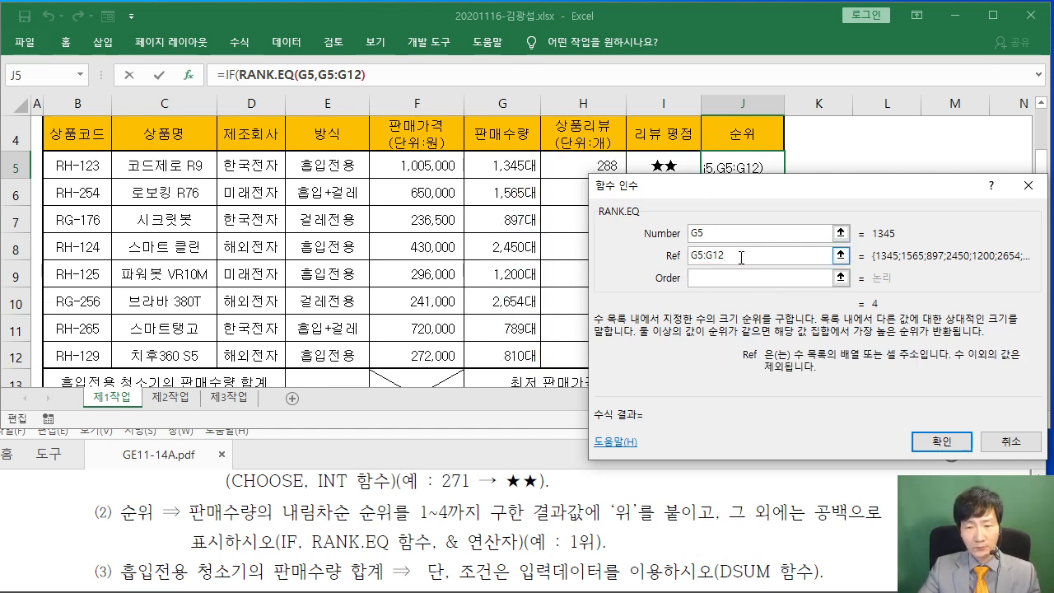
Make RANK.EQ's Ref range absolute as $G$5:$G$12
left_click(663, 253)
mouse_move(780, 83)
left_mouse_down()
mouse_move(787, 203)
mouse_move(862, 218)
left_mouse_up()
mouse_move(797, 112)
left_mouse_down()
mouse_move(787, 167)
mouse_move(847, 159)
left_mouse_up()
left_click_drag(835, 124, 822, 190)
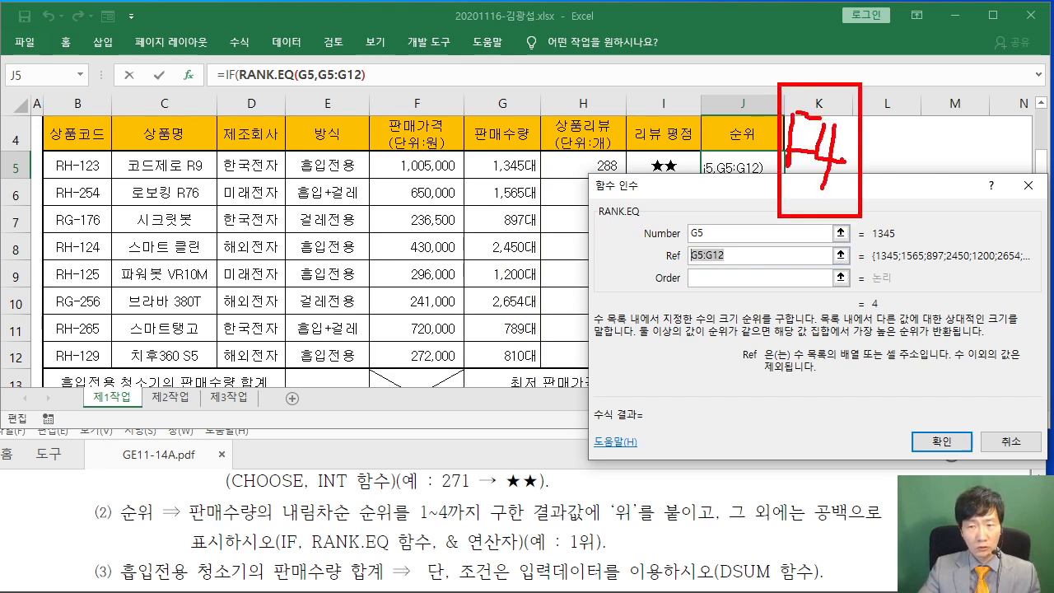
key("Escape")
key("F4")
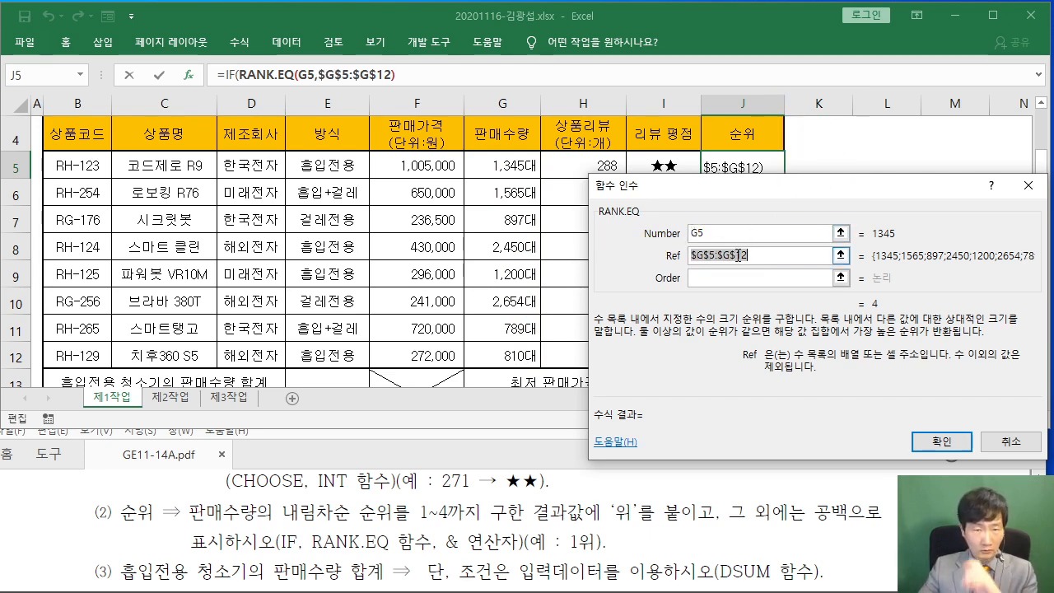
Set RANK.EQ's Order to 0 for descending ranking
left_click(703, 280)
left_click_drag(729, 185, 678, 157)
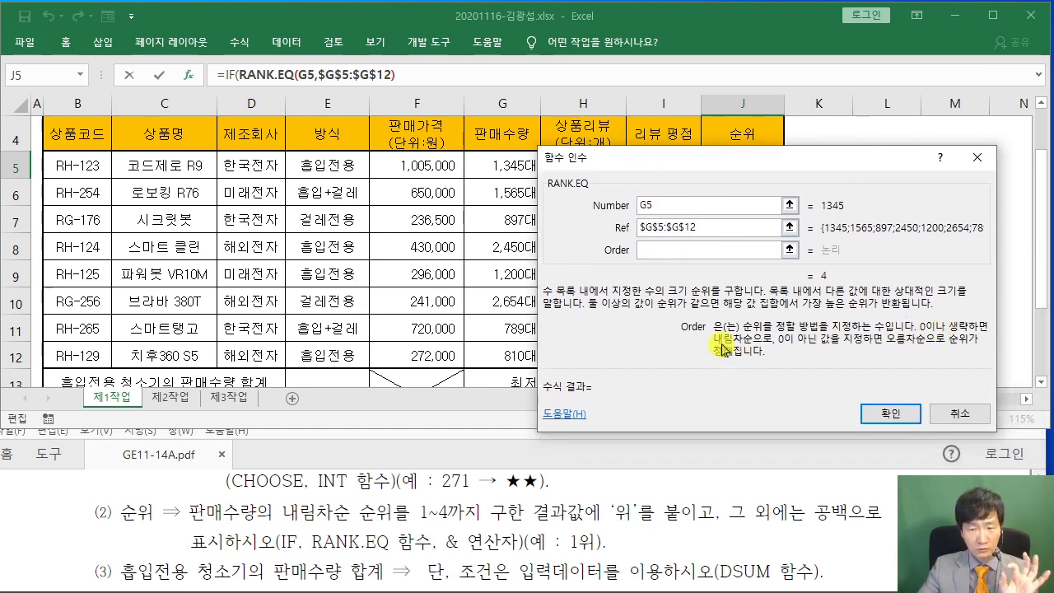
type("0")
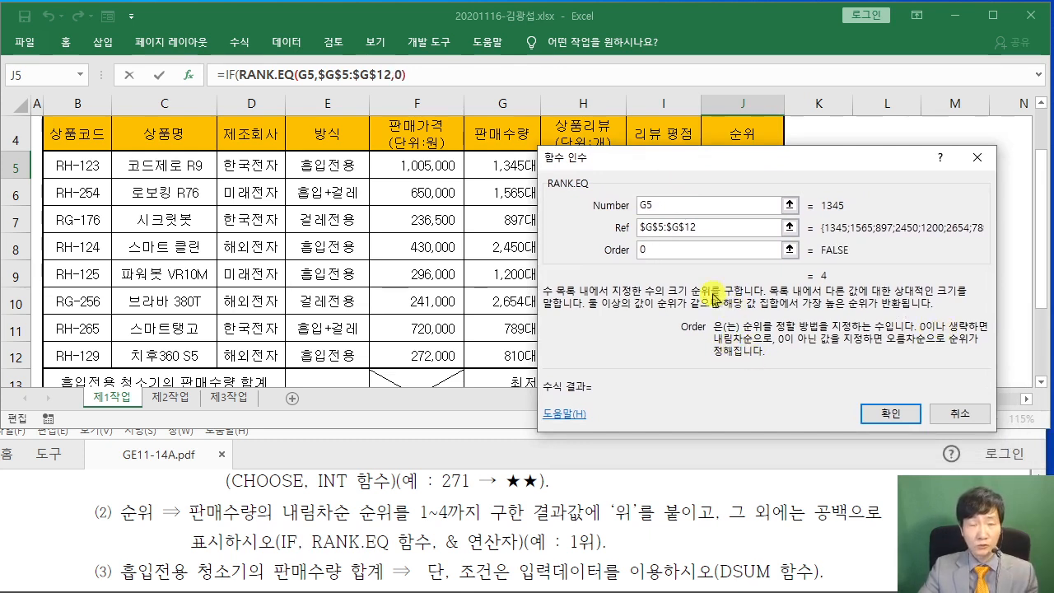
left_click_drag(659, 171, 309, 127)
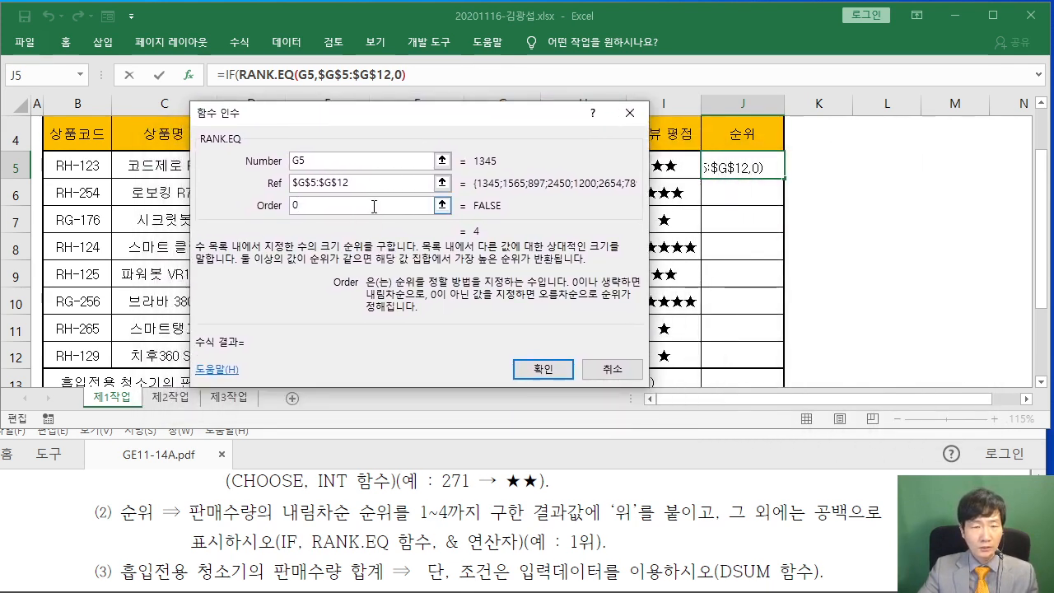
Return to the IF function's arguments and append <=4 to the RANK.EQ expression in Logical_test
left_click(231, 74)
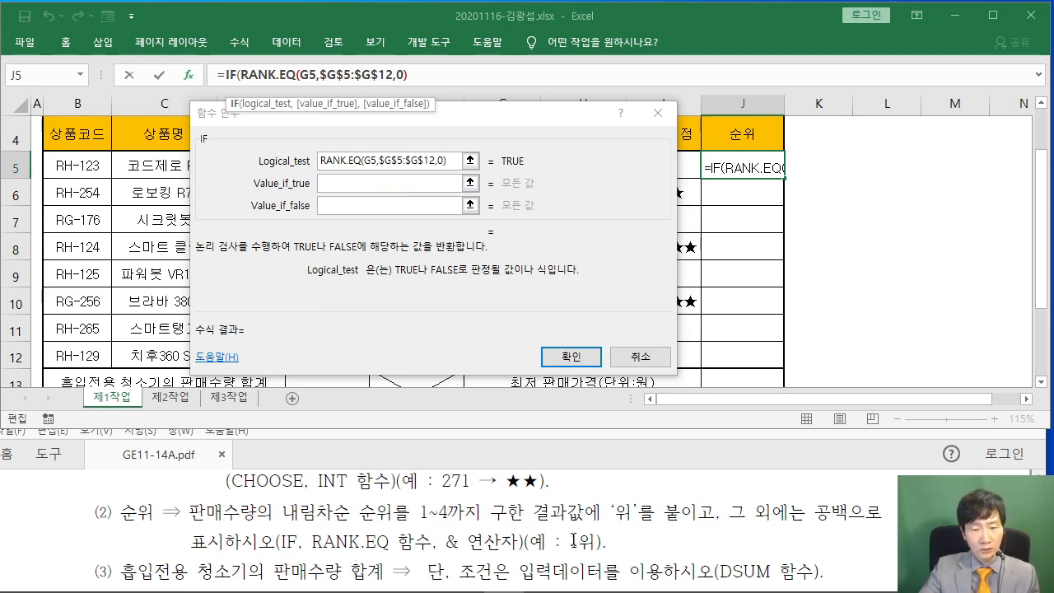
left_click(455, 161)
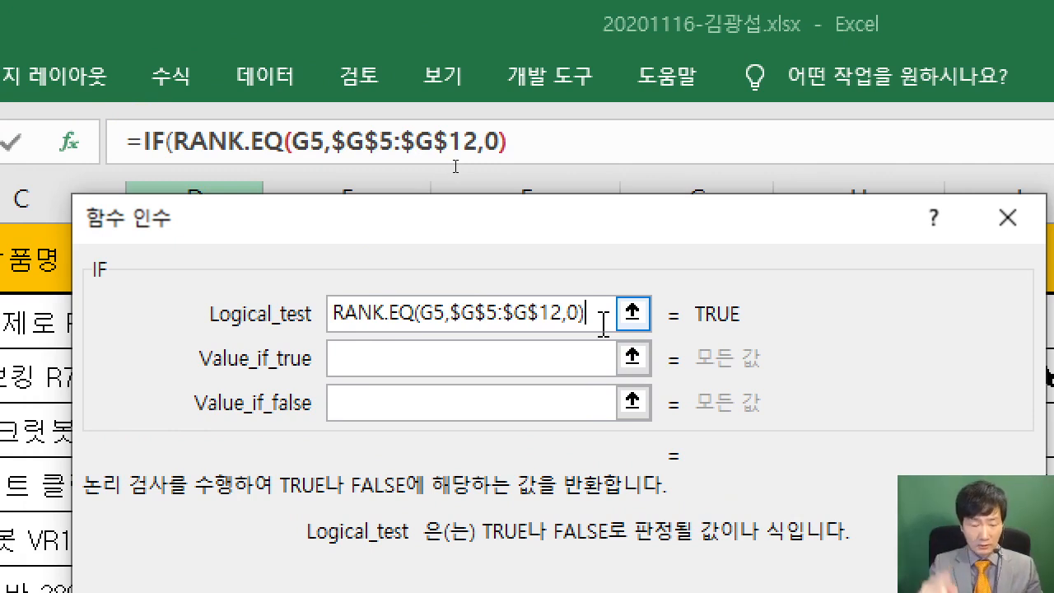
type("<=4")
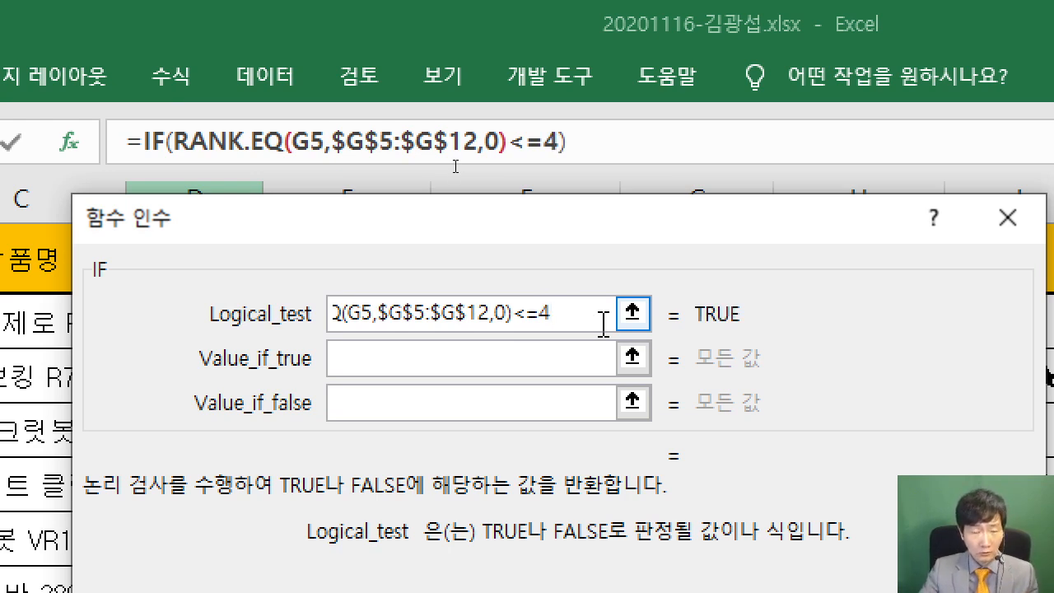
Copy RANK.EQ(G5,$G$5:$G$12,0) from the IF function's Logical_test into Value_if_true
left_click(436, 359)
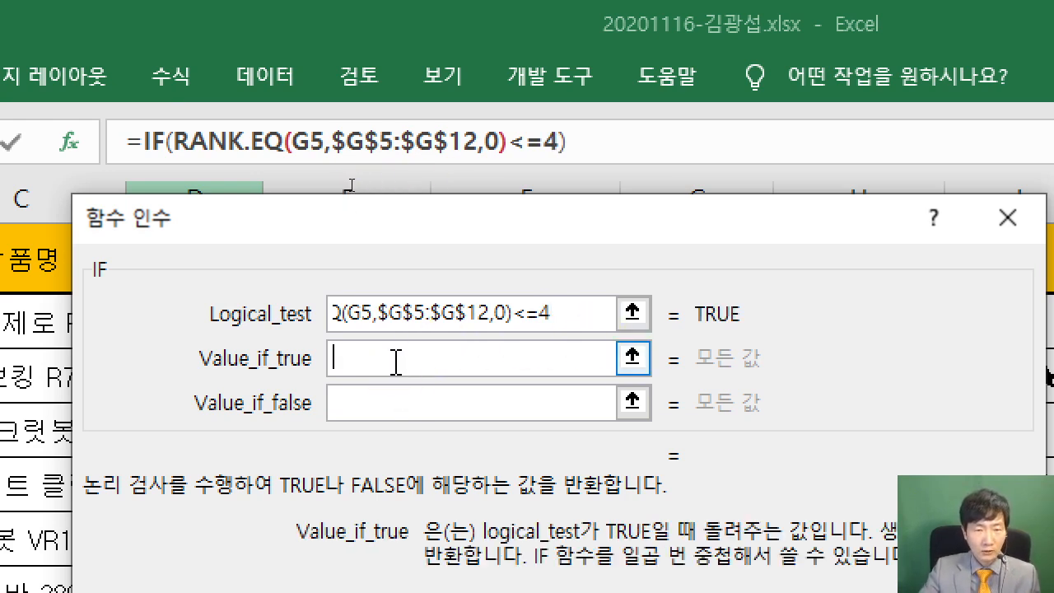
left_click_drag(396, 313, 313, 323)
left_click(384, 361)
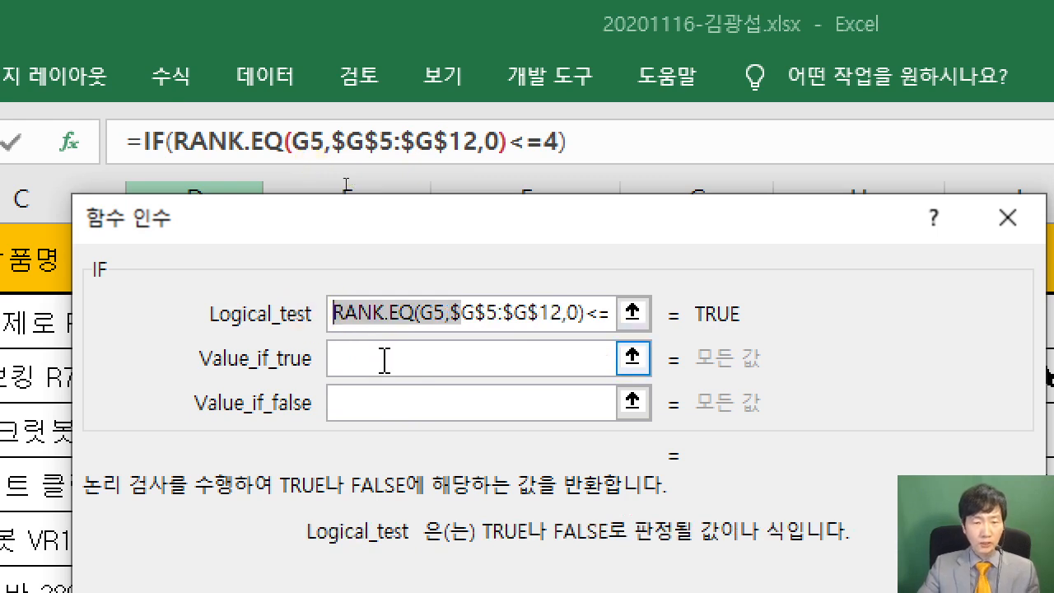
left_click(384, 360)
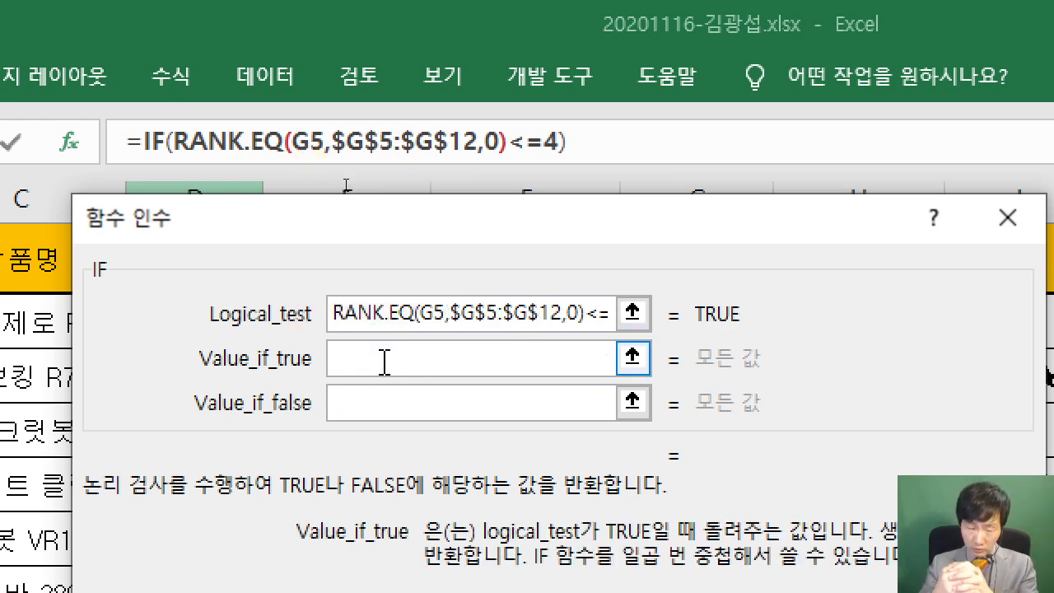
left_click(575, 325)
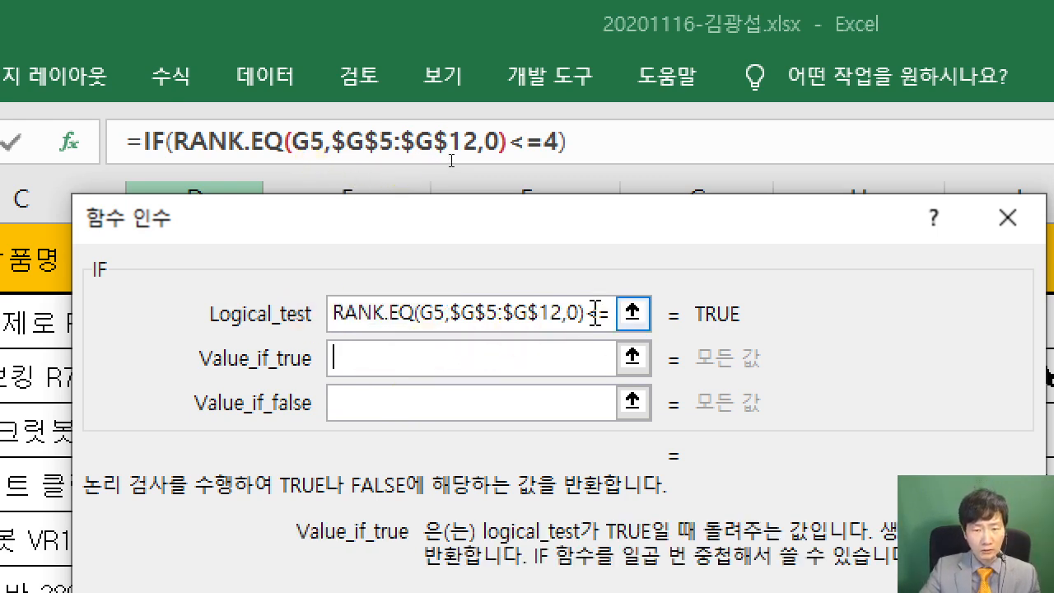
left_click_drag(589, 314, 282, 313)
right_click(363, 310)
left_click(412, 370)
right_click(371, 359)
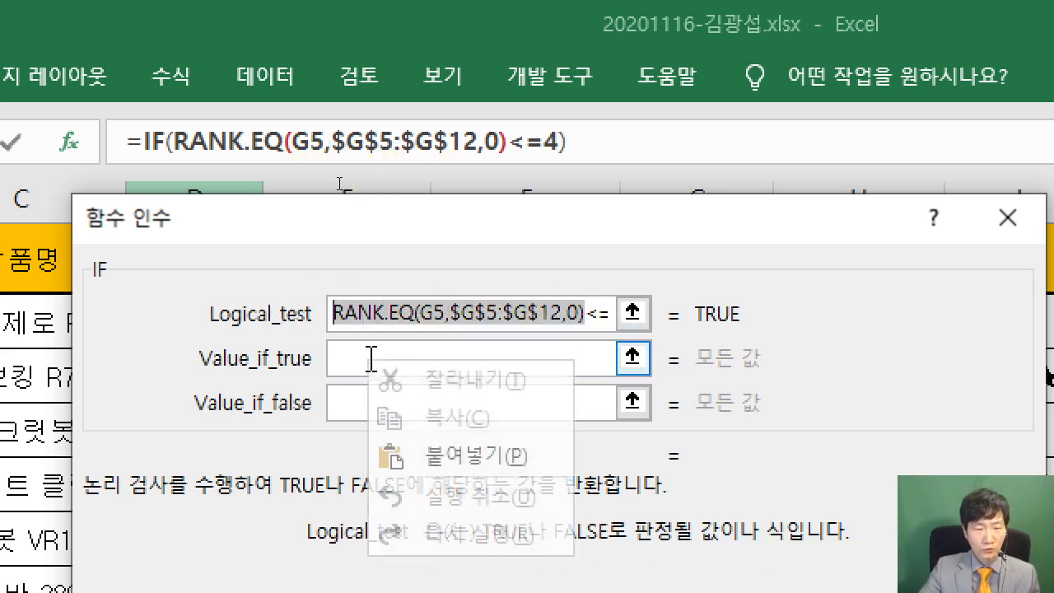
left_click(461, 455)
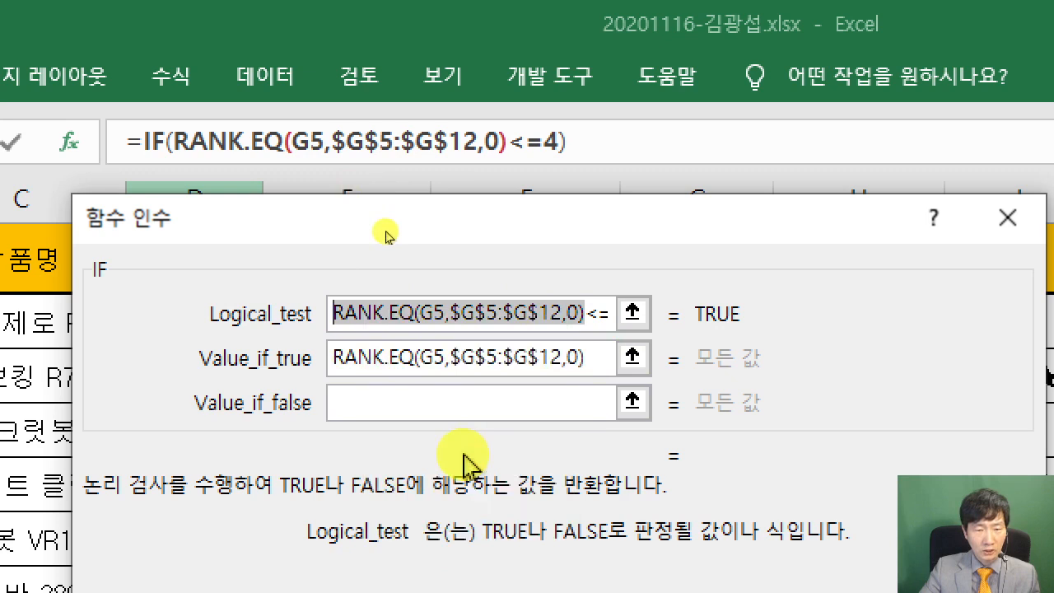
Append &"위" to the RANK.EQ expression in Value_if_true
left_click(592, 359)
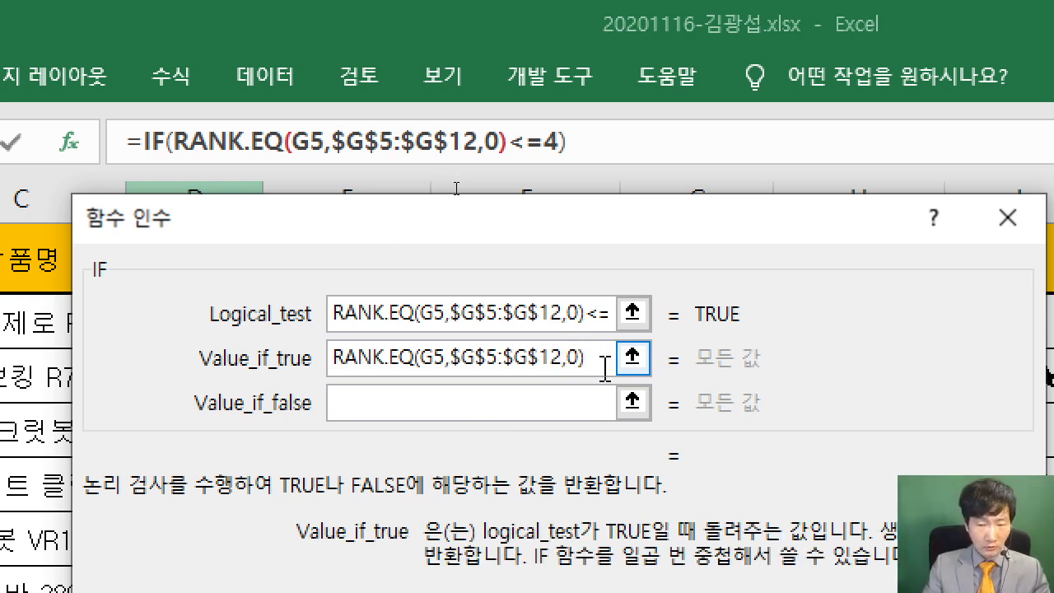
type("&")
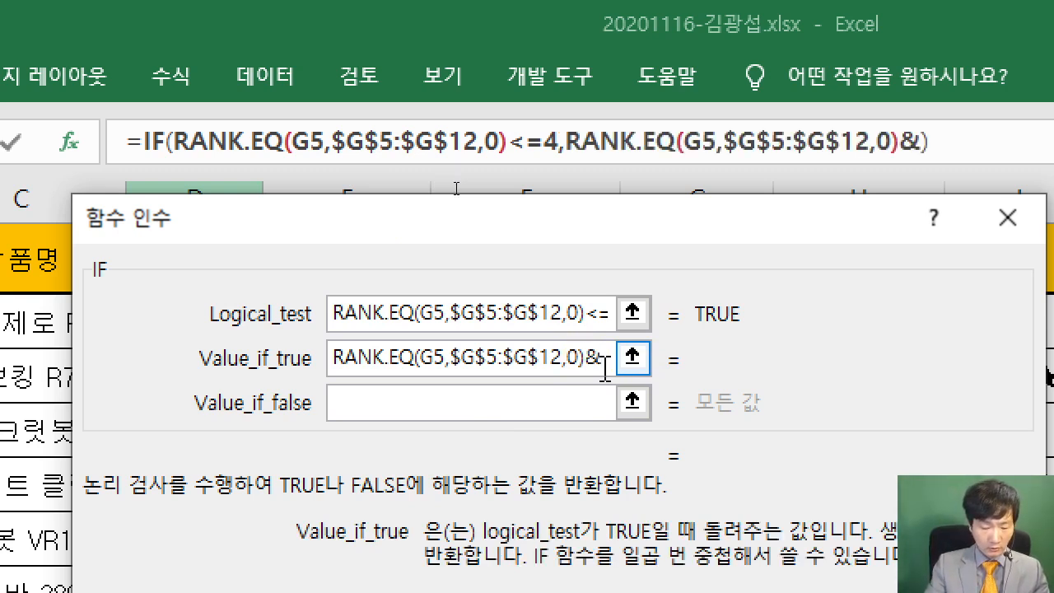
type("\"위\"")
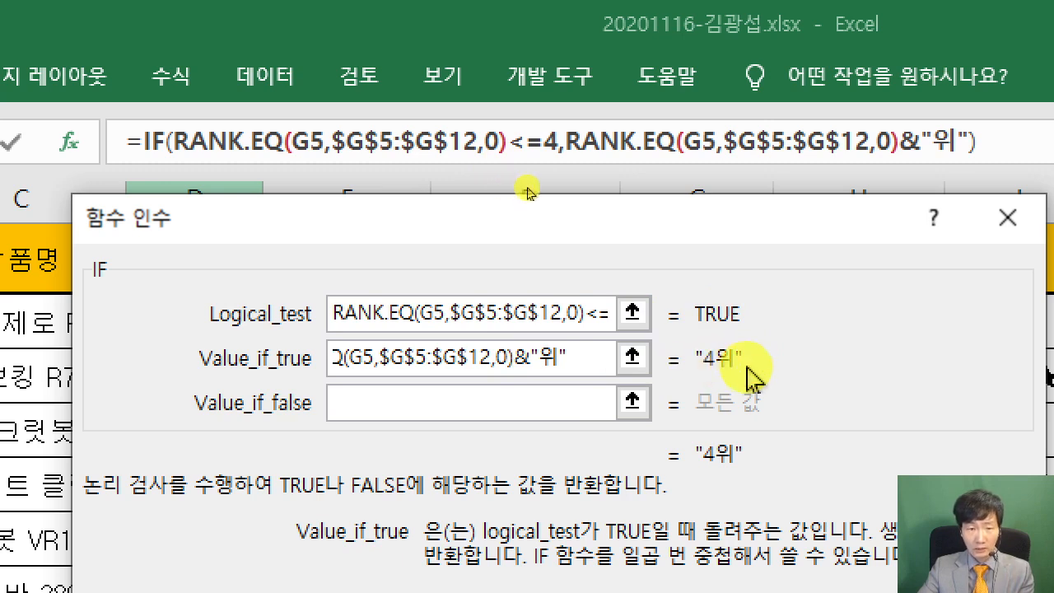
Set Value_if_false to an empty string "" and accept the IF formula in J5
left_click(361, 395)
type("\"\"")
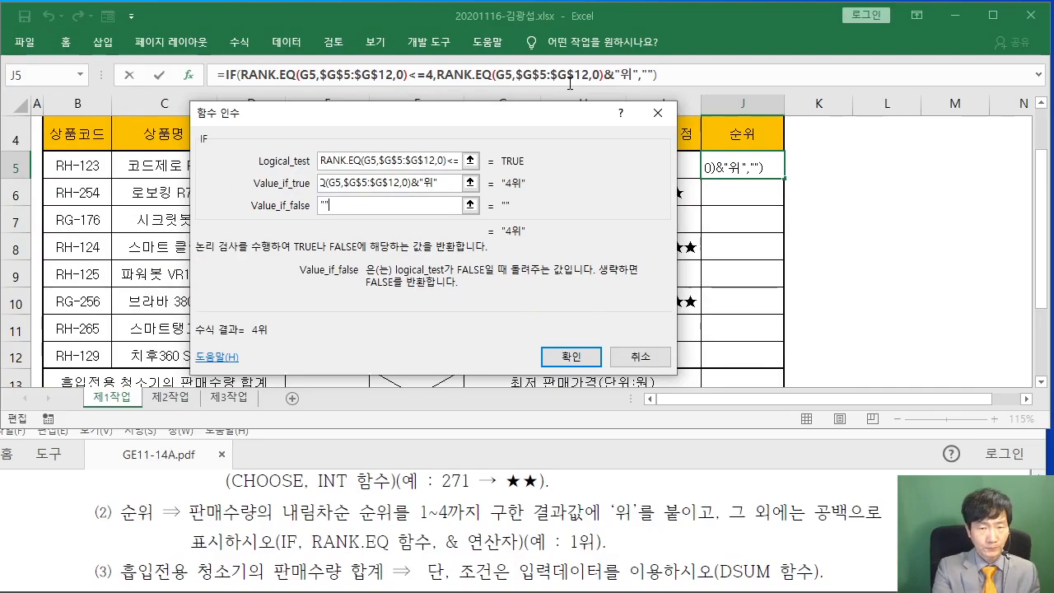
left_click(574, 354)
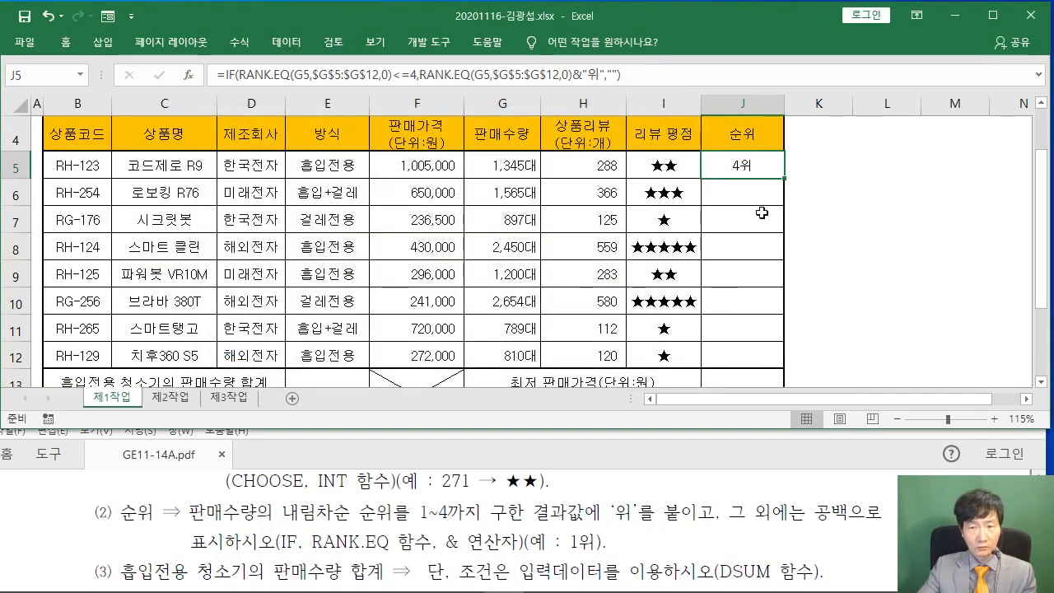
Copy the 순위 formula from J5 down to J12, filling without formatting
left_click_drag(785, 178, 785, 367)
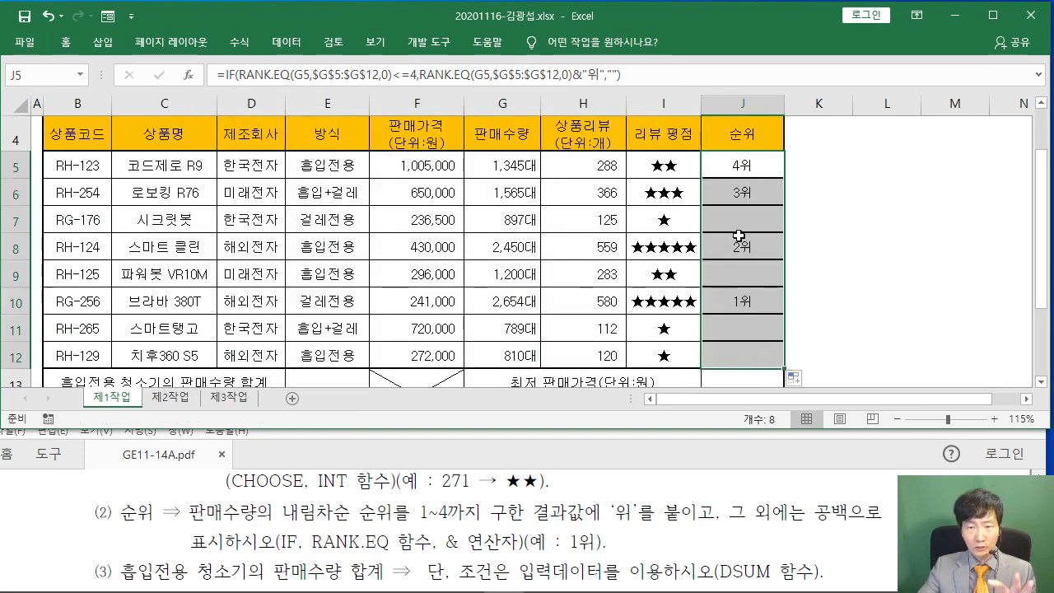
left_click(788, 381)
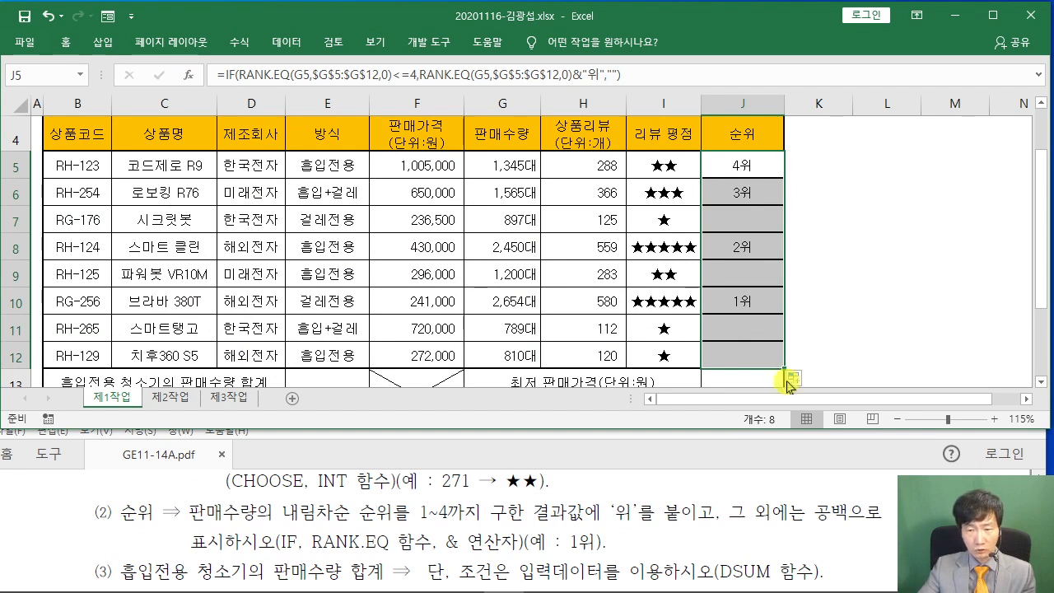
left_click(792, 379)
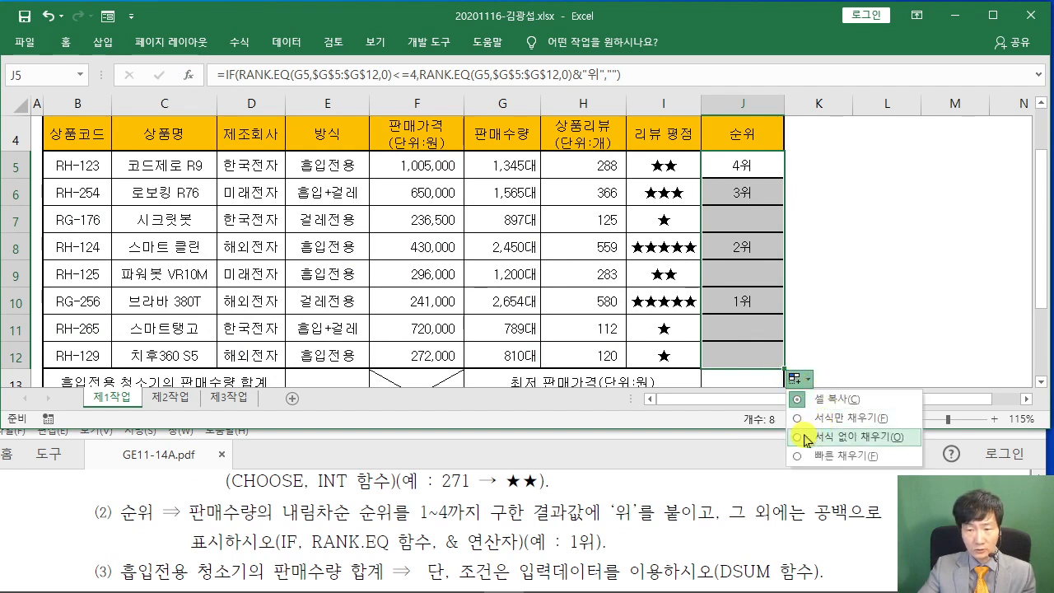
left_click(849, 437)
left_click(872, 337)
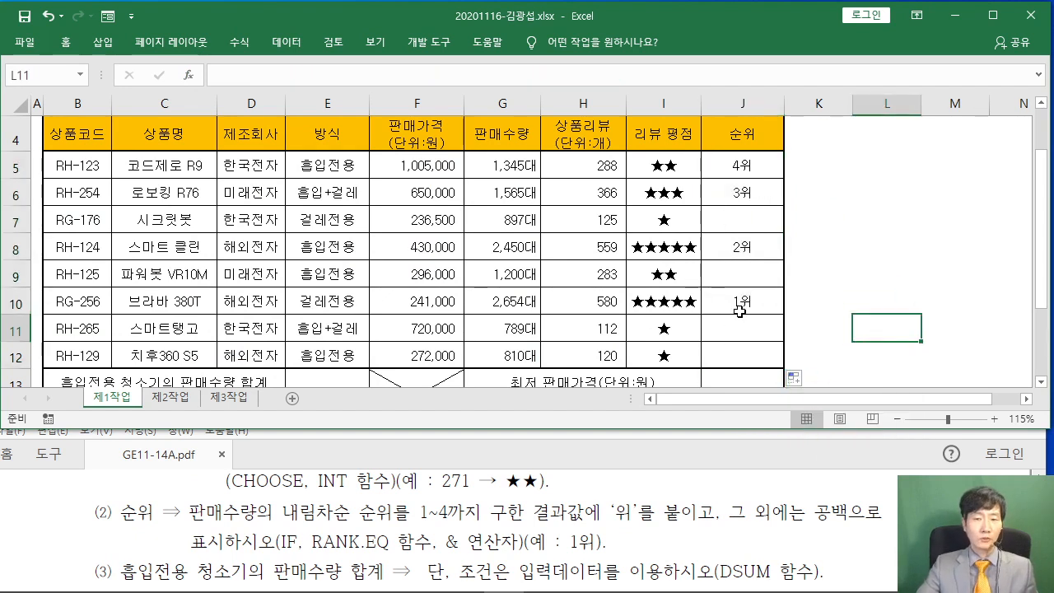
Review the 순위 formula in J5, the empty answer cells in rows 13 and 14, and the following function questions in GE11-14A.pdf
left_click(746, 167)
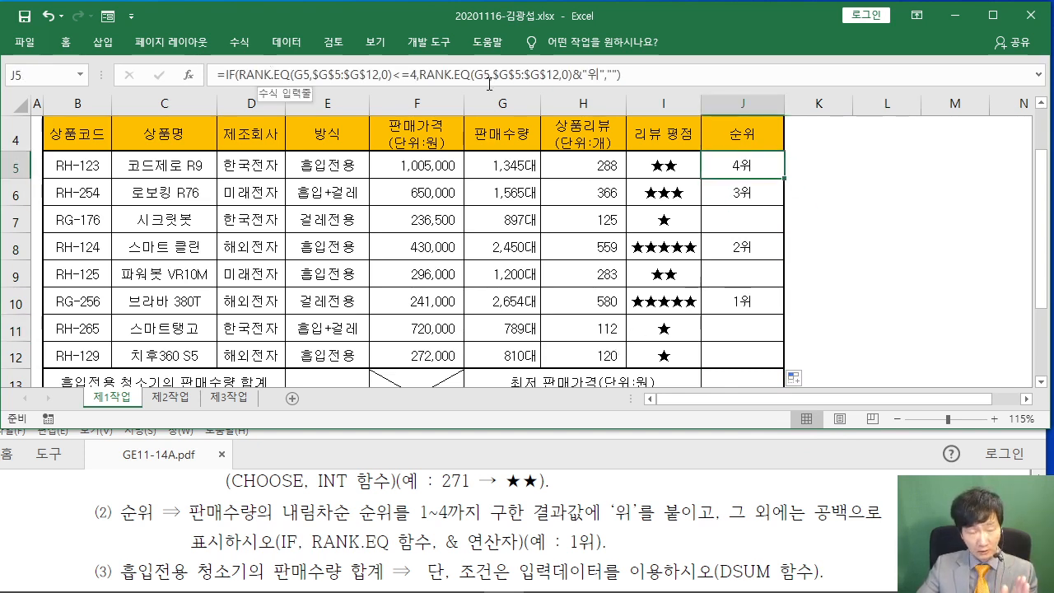
left_click(814, 285)
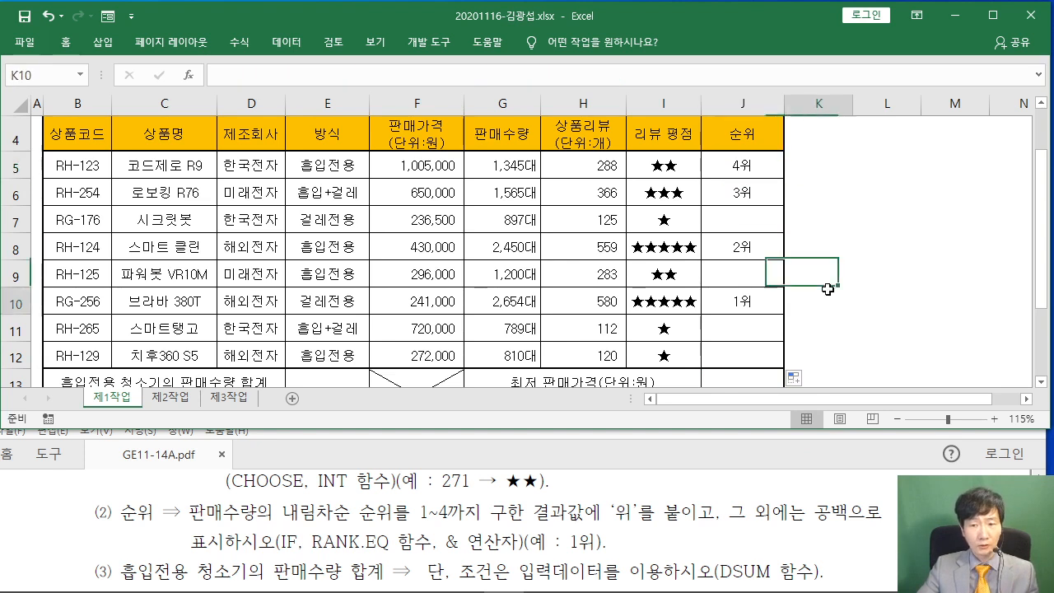
left_click(265, 518)
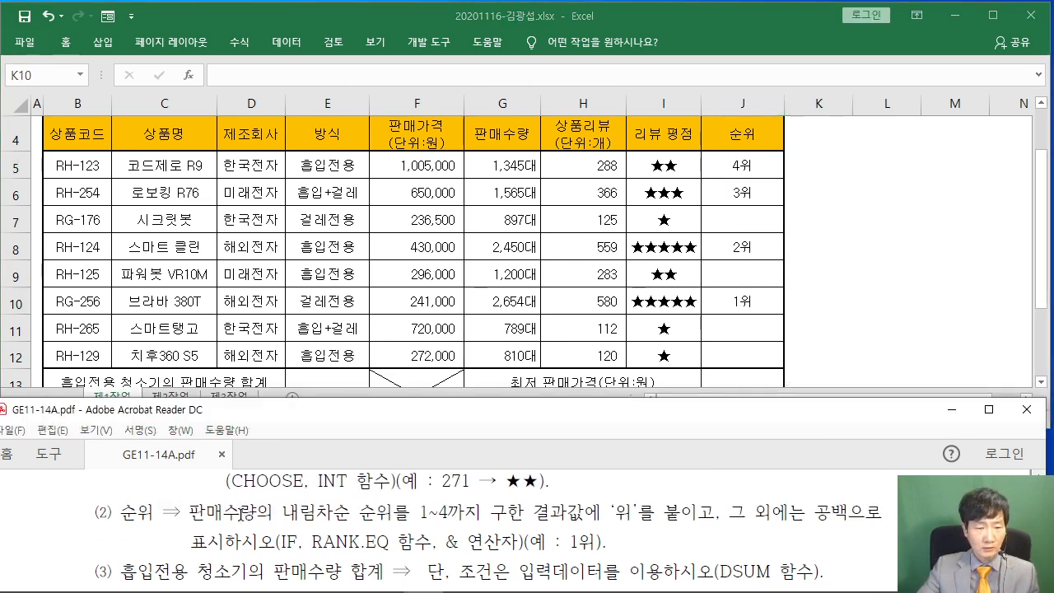
scroll(244, 515, "up", 1)
scroll(247, 524, "down", 1)
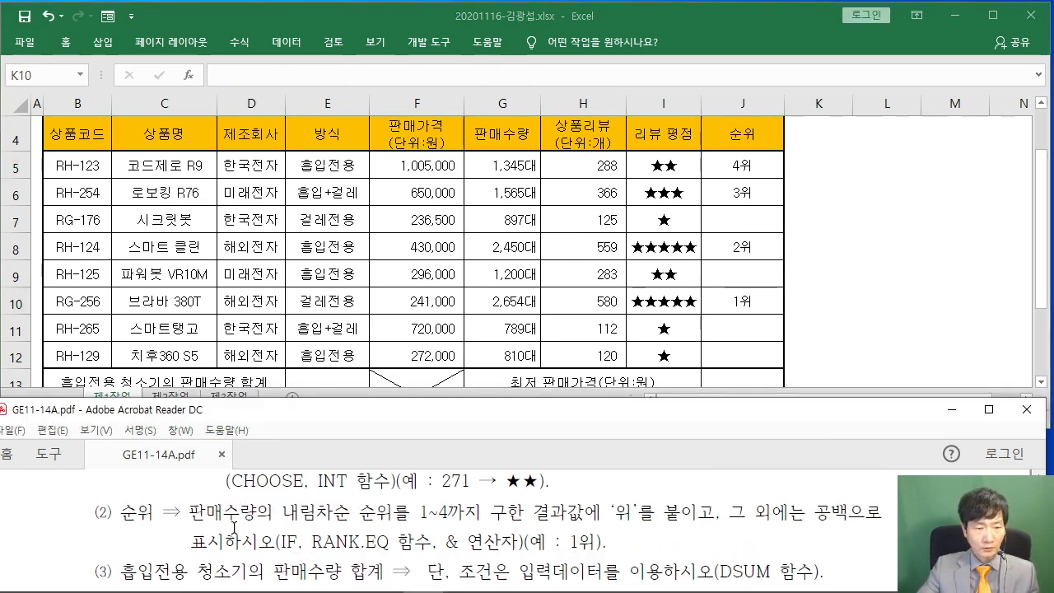
scroll(190, 531, "down", 1)
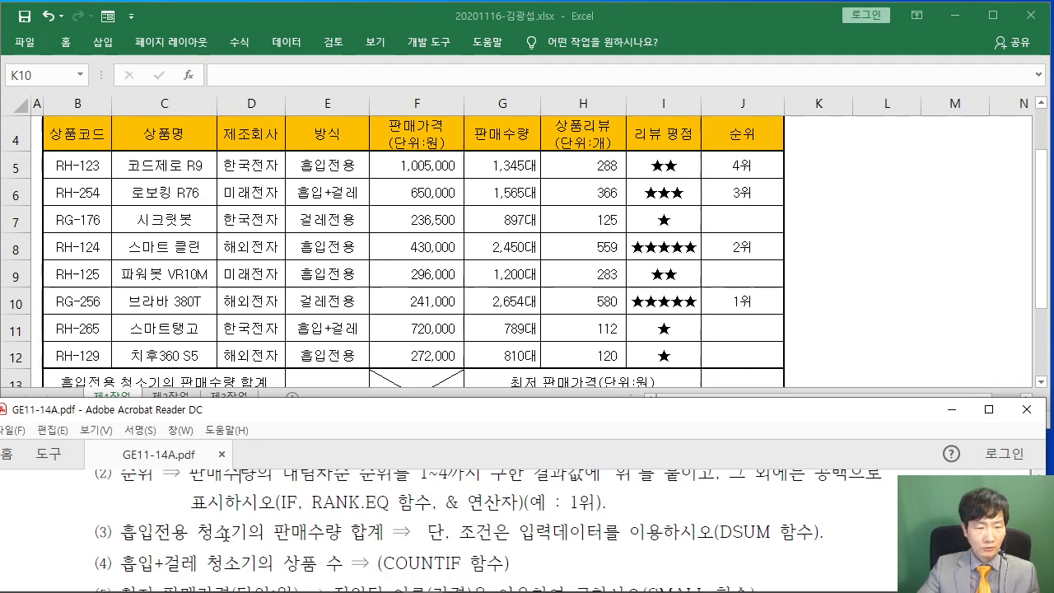
left_click(349, 310)
scroll(336, 308, "down", 1)
left_click(327, 307)
left_click(327, 310)
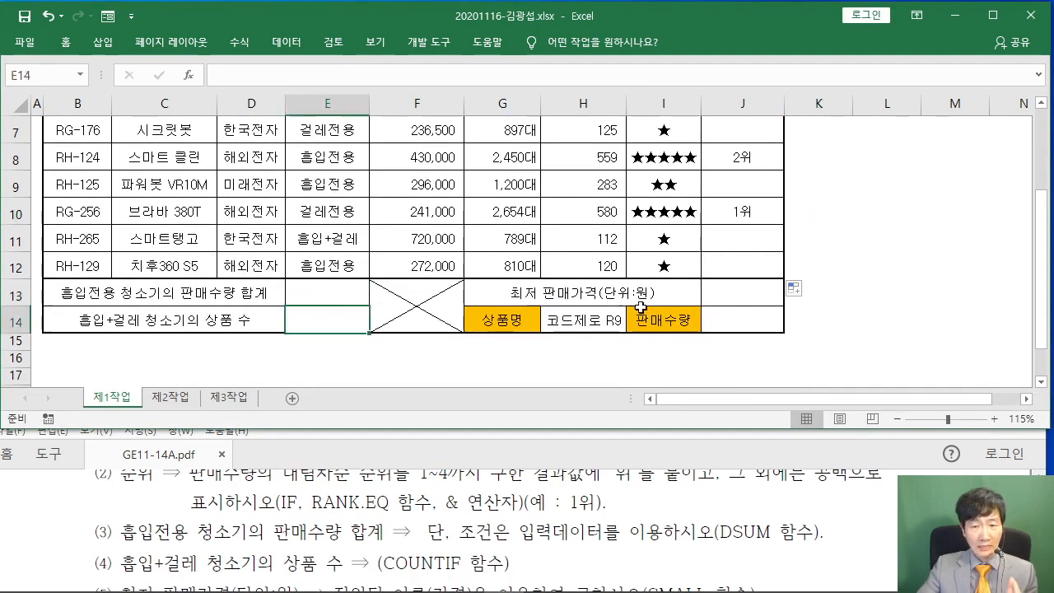
left_click(713, 302)
left_click(341, 298)
left_click(333, 308)
left_click(330, 297)
left_click(281, 490)
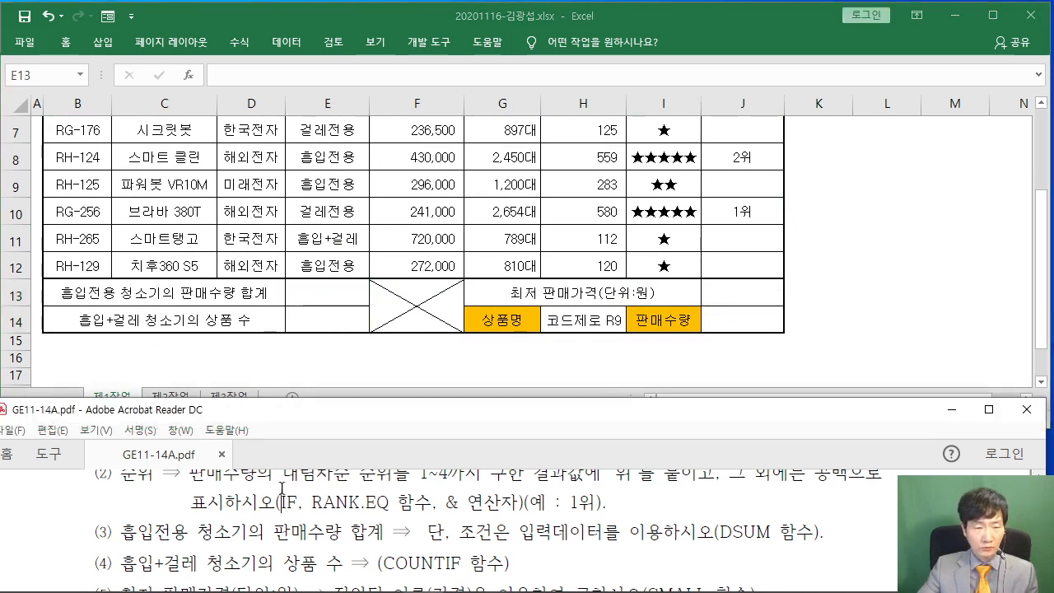
scroll(281, 490, "up", 1)
scroll(276, 494, "down", 2)
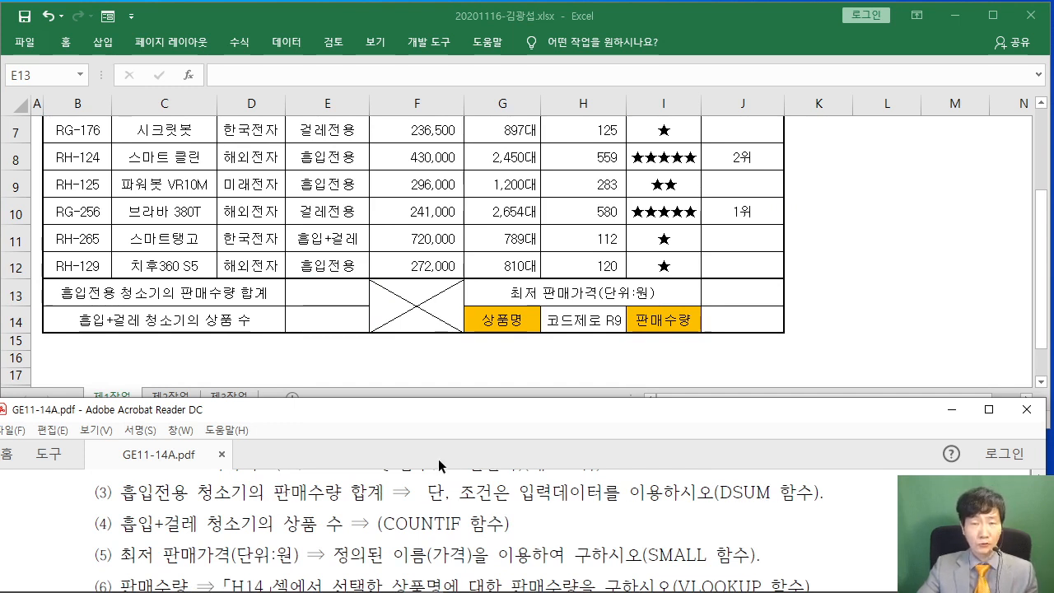
Insert the DSUM function in E13 for 흡입전용 청소기의 판매수량 합계 and set its Database to B4:H12
left_click(334, 295)
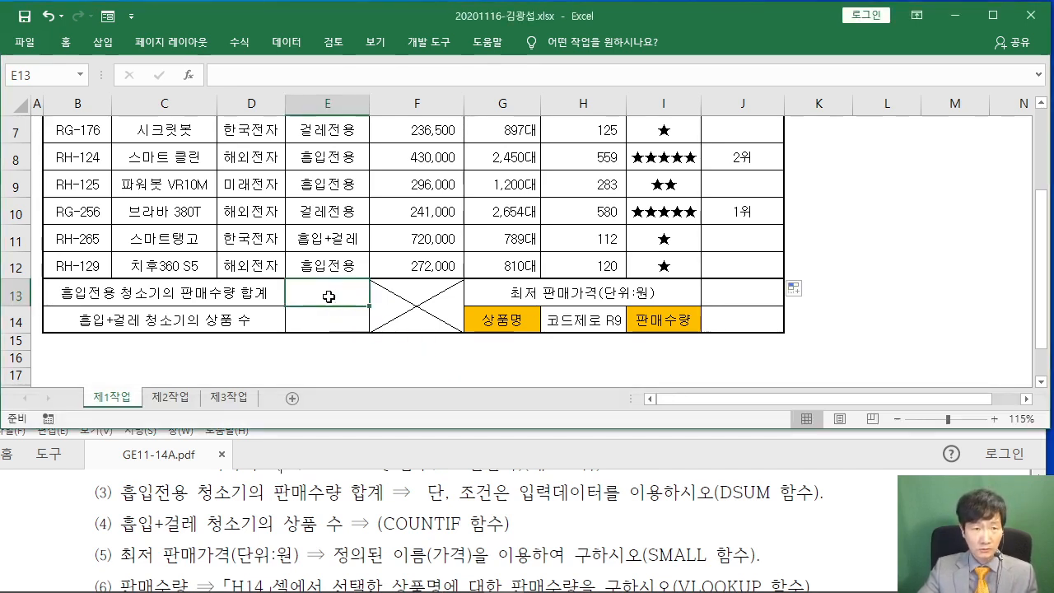
left_click(188, 75)
left_click_drag(364, 94, 513, 100)
type("DS")
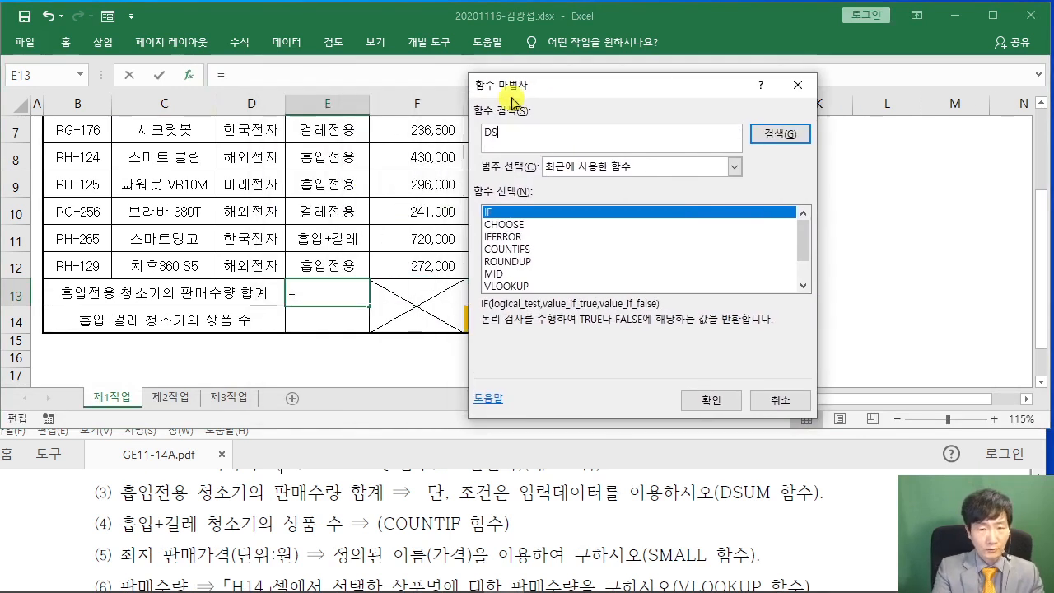
type("UM")
left_click(779, 134)
left_click(692, 402)
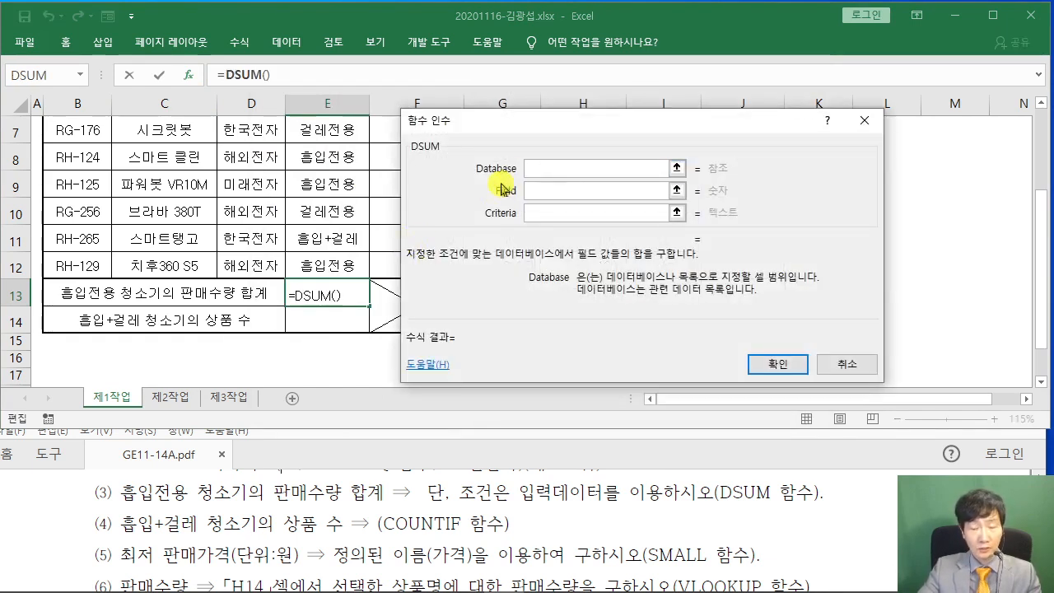
scroll(330, 212, "up", 2)
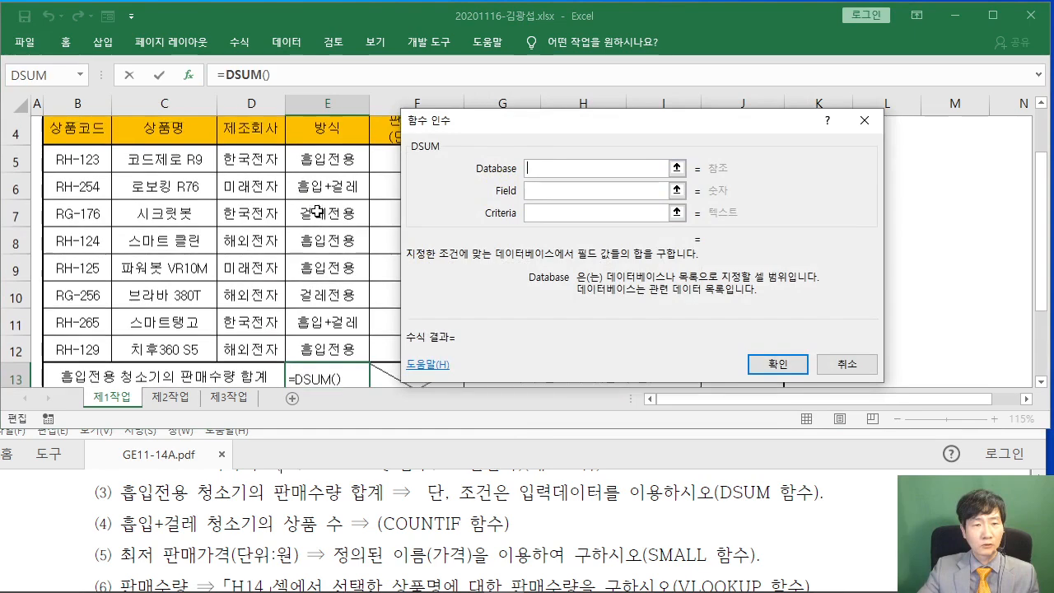
left_click_drag(56, 225, 588, 313)
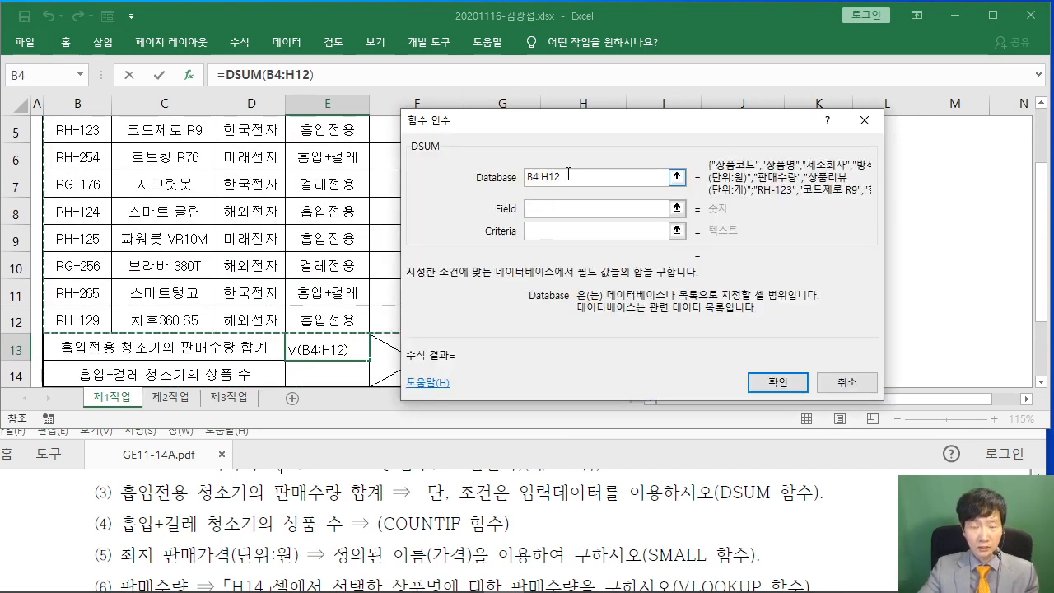
Set DSUM's Field to the 판매수량 header G4 and its Criteria to the 방식 cells E4:E5
left_click(542, 212)
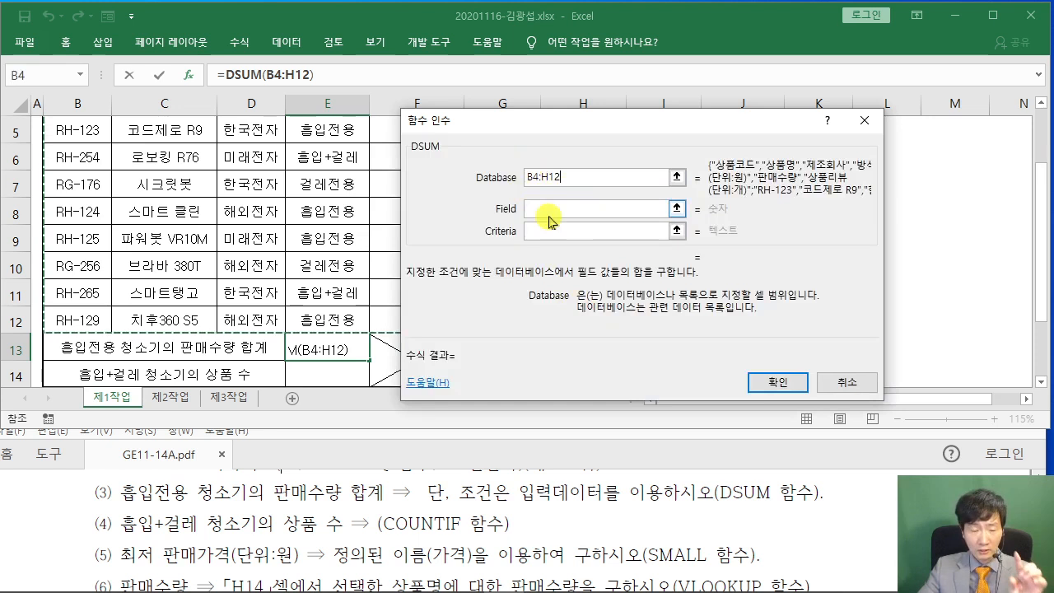
left_click(554, 225)
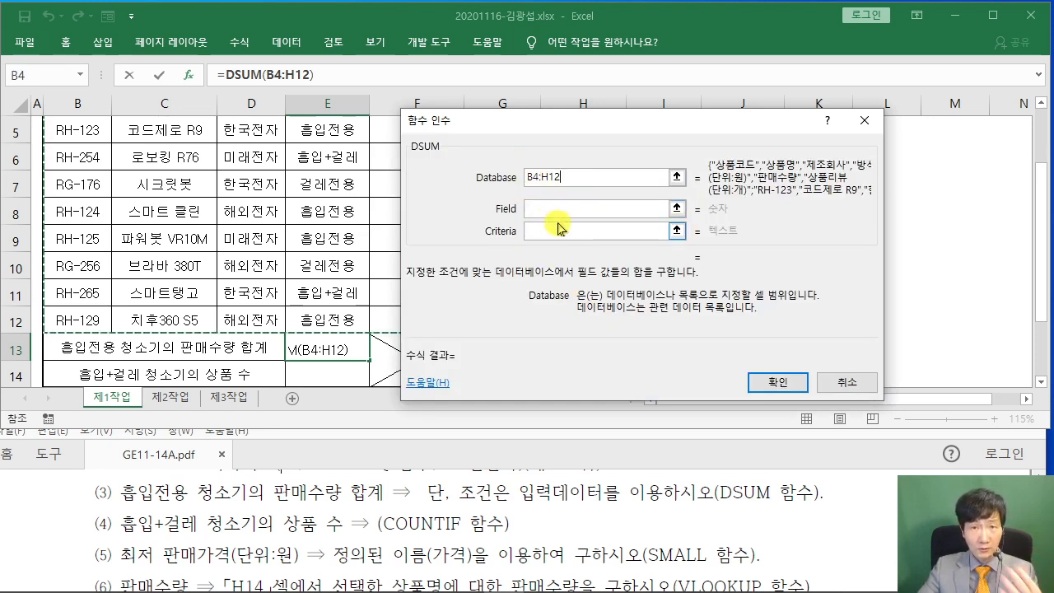
left_click(553, 212)
left_click(553, 214)
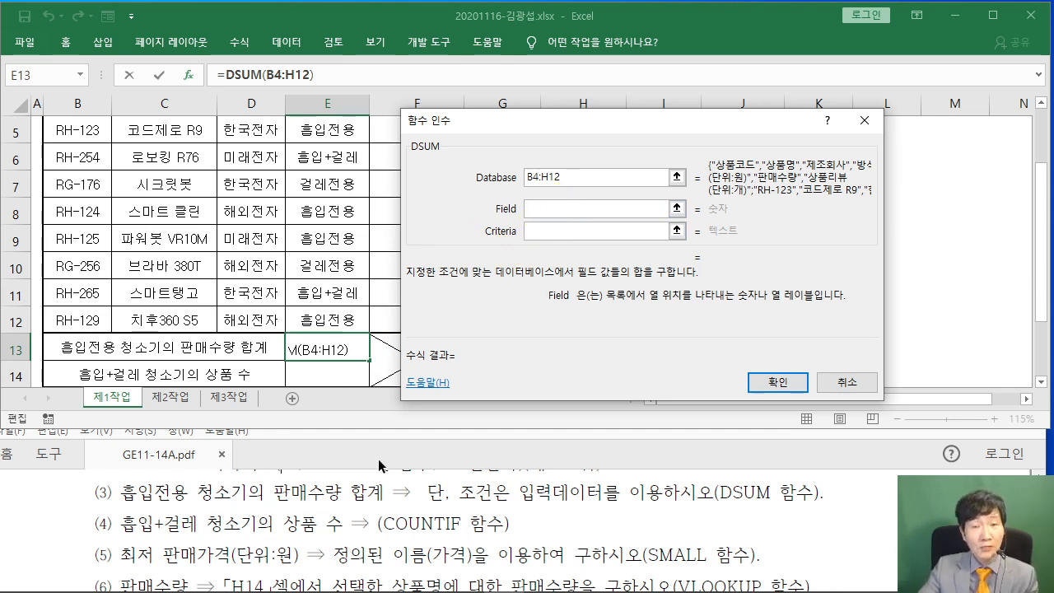
left_click_drag(501, 120, 576, 157)
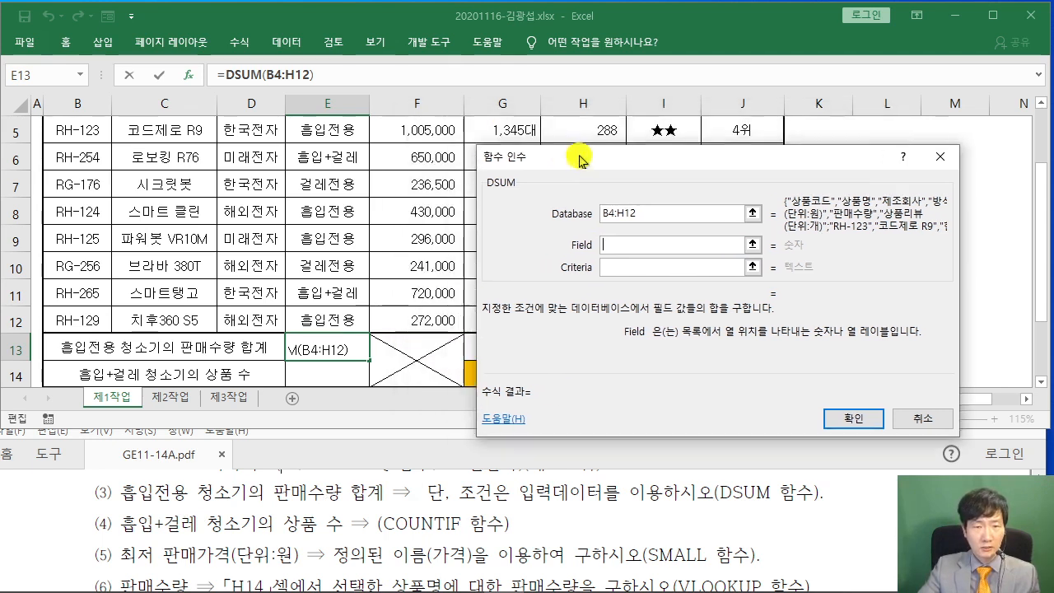
scroll(420, 202, "up", 1)
left_click_drag(567, 171, 575, 280)
left_click(511, 192)
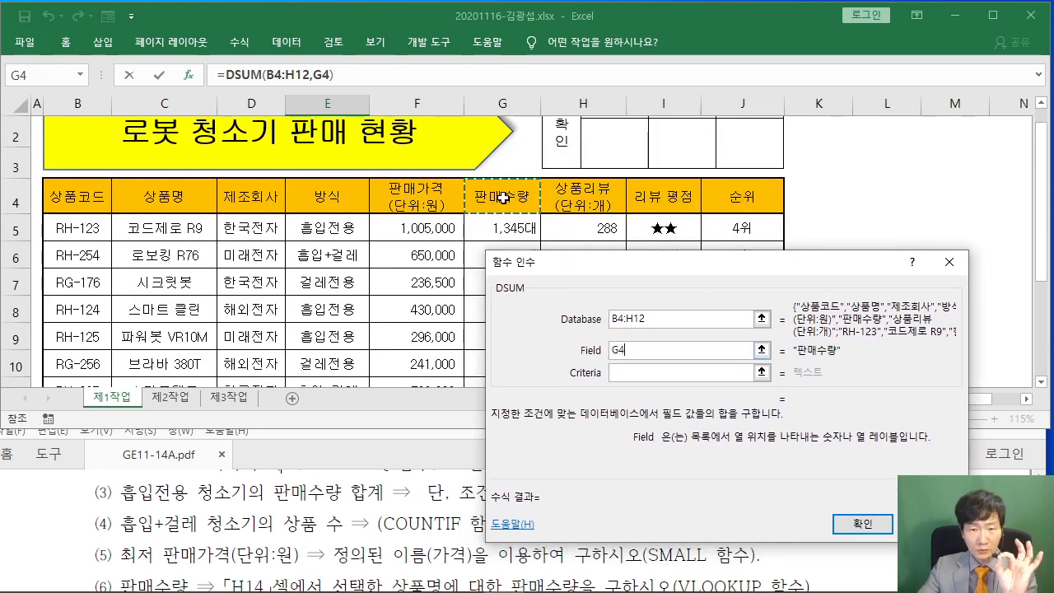
left_click(624, 373)
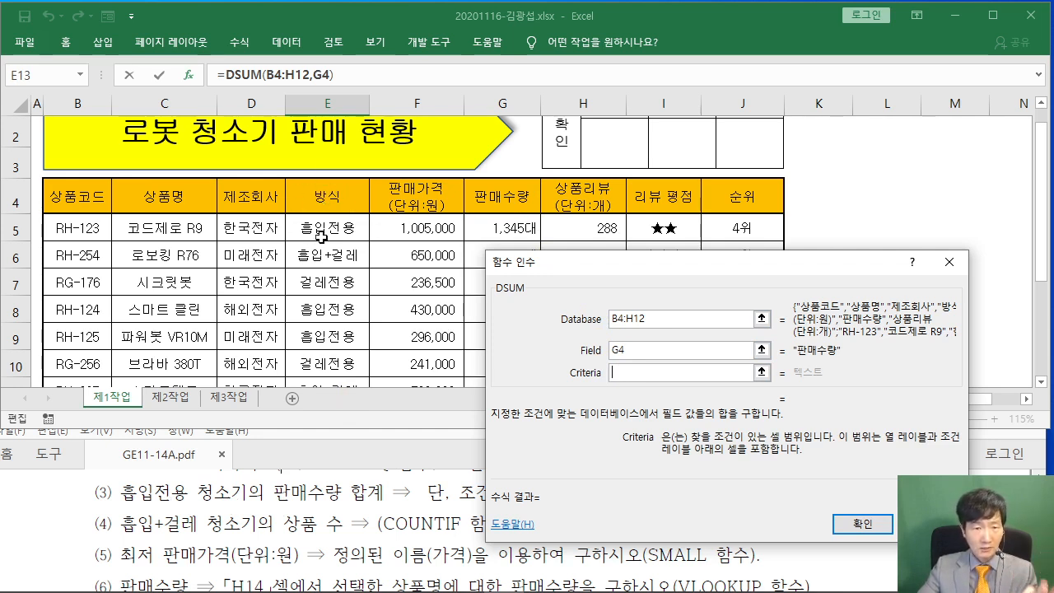
left_click_drag(333, 198, 341, 231)
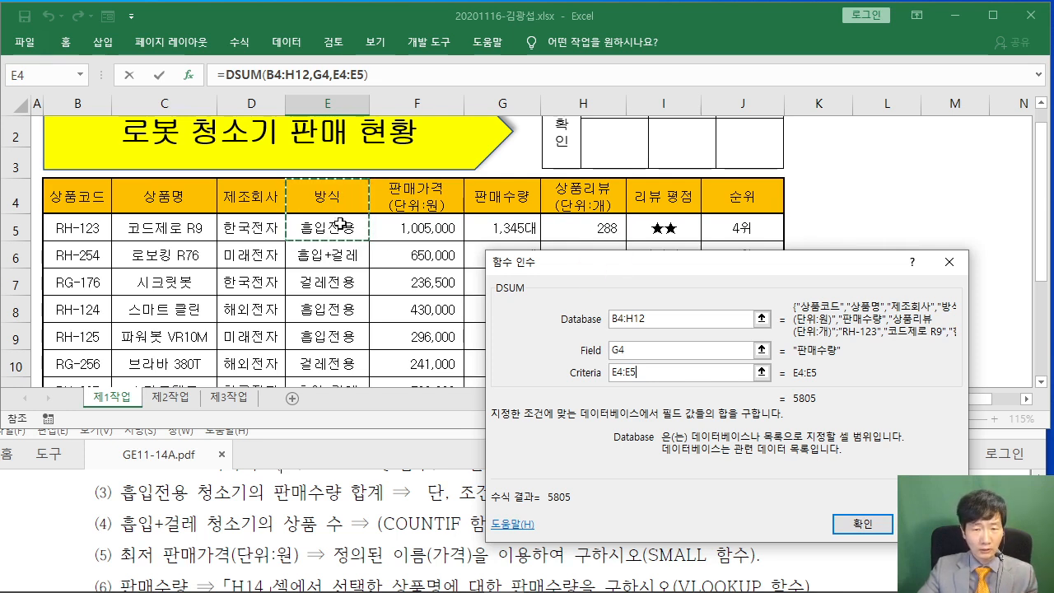
Apply the DSUM formula in E13 and check question (4) on 흡입+걸레 청소기의 상품 수 in GE11-14A.pdf
left_click_drag(611, 266, 300, 105)
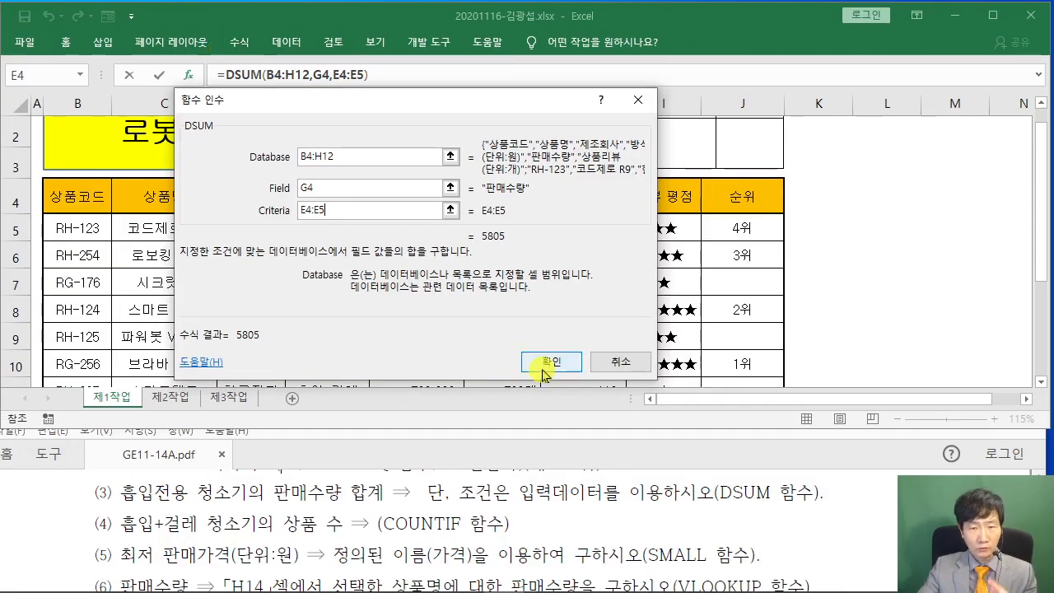
left_click(551, 362)
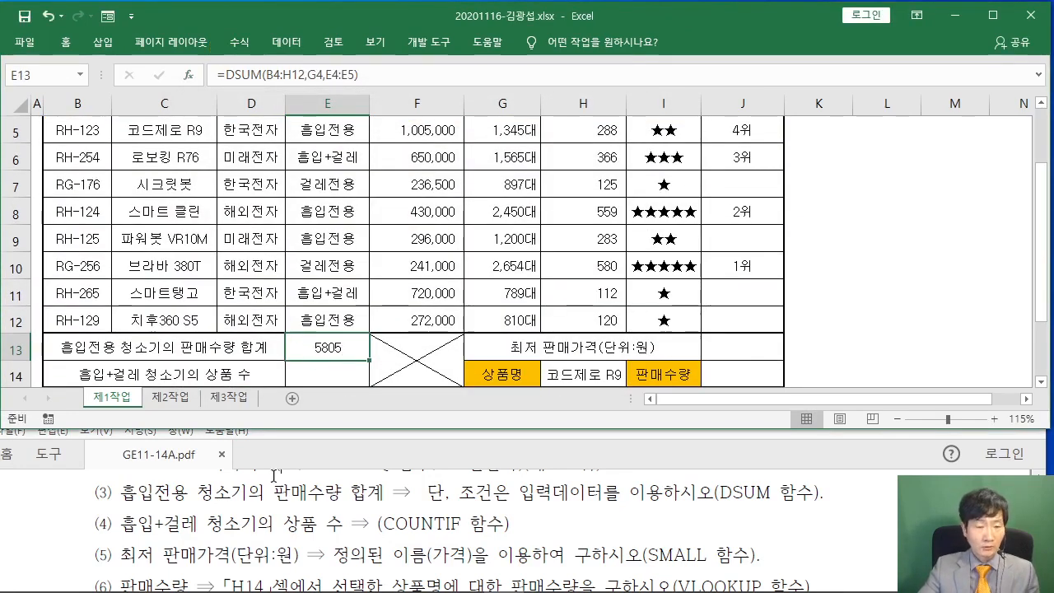
left_click(455, 524)
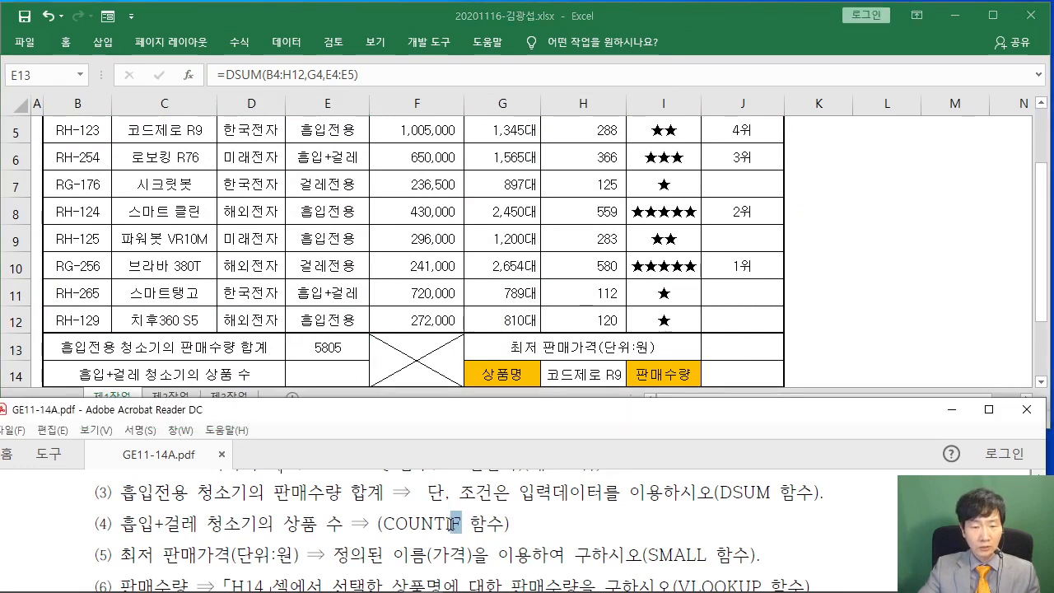
left_click(387, 521)
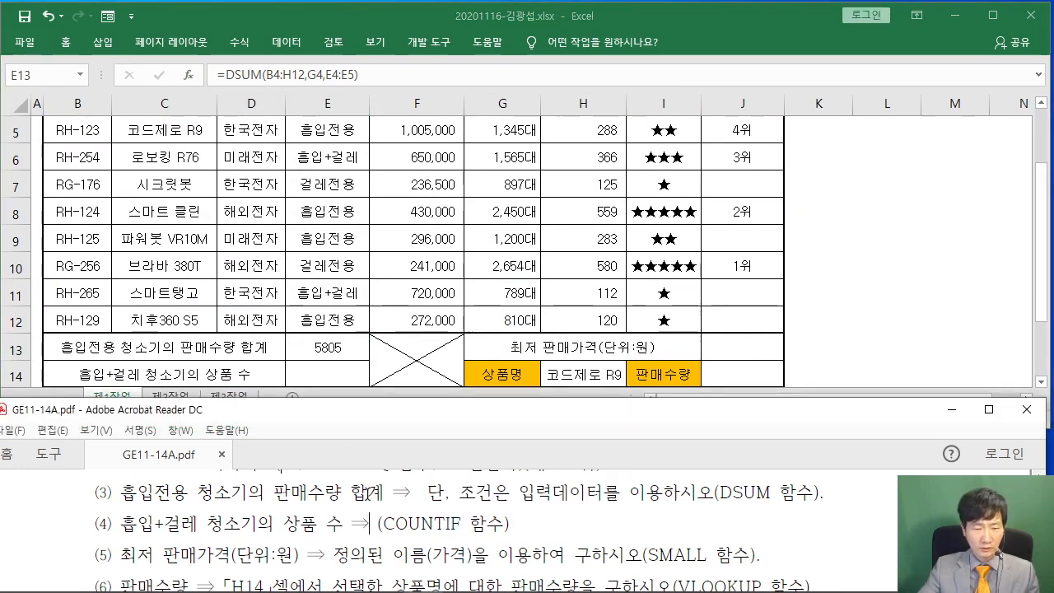
Find the COUNTIF function and insert it in E14 for 흡입+걸레 청소기의 상품 수
left_click(329, 389)
left_click(328, 377)
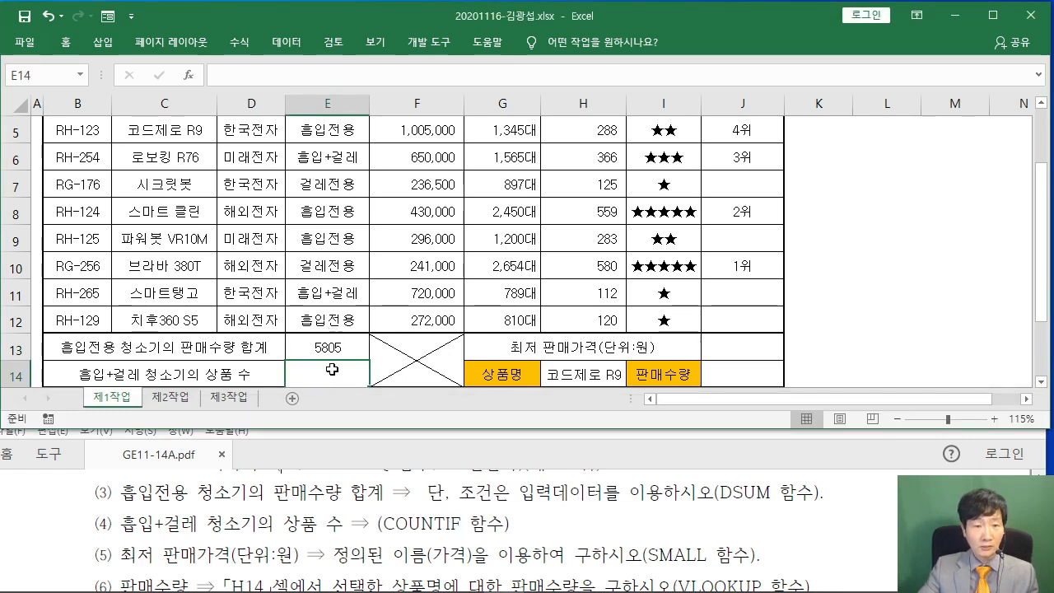
left_click(189, 75)
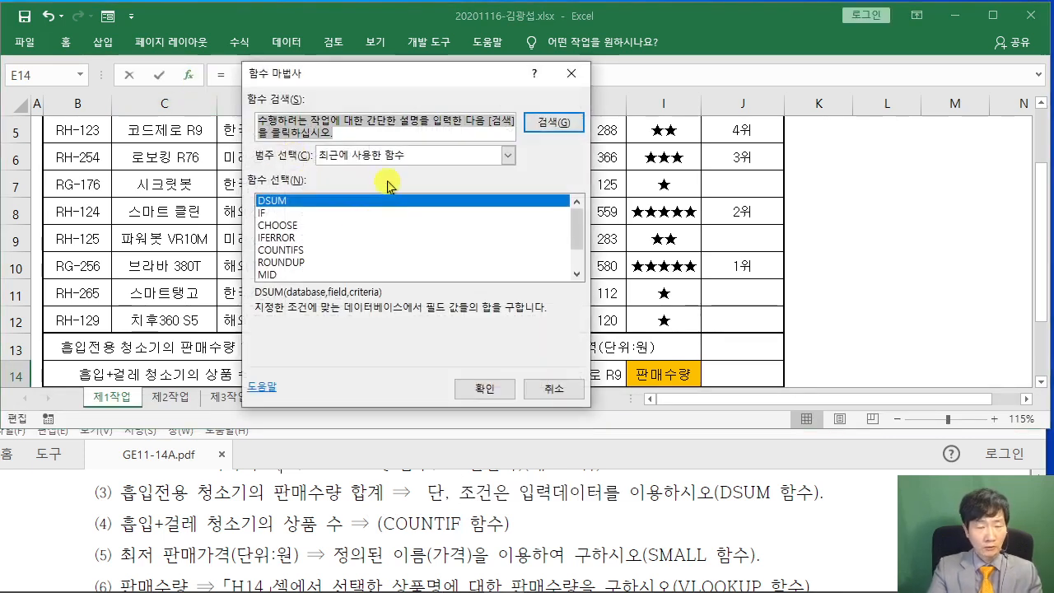
type("CO")
key("BackSpace")
key("BackSpace")
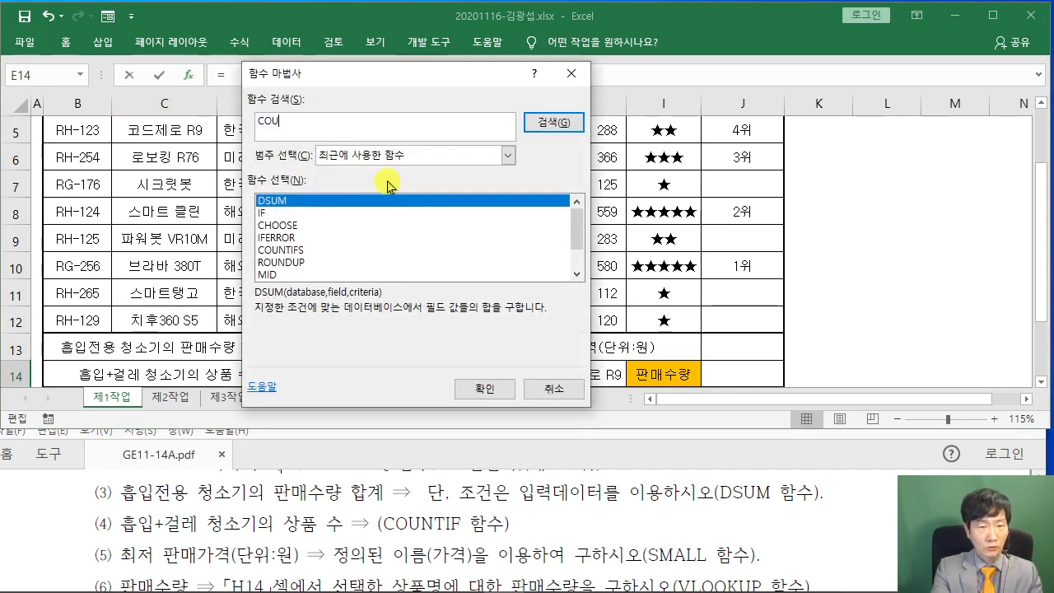
type("OUNTIF")
left_click(549, 122)
left_click(470, 388)
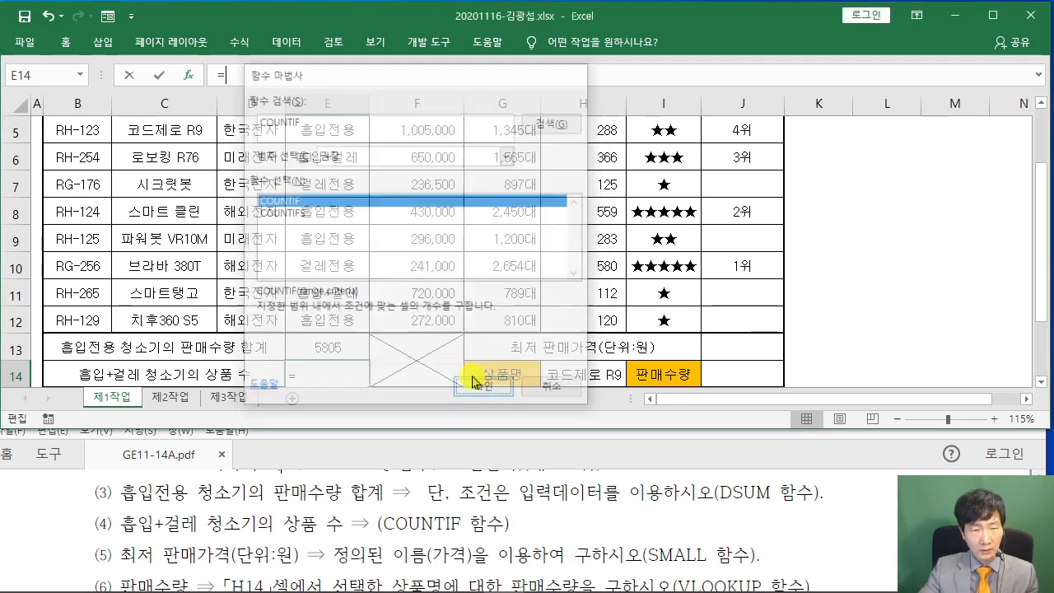
Set COUNTIF's Range to the 방식 data cells E5:E12
left_click_drag(307, 130, 484, 136)
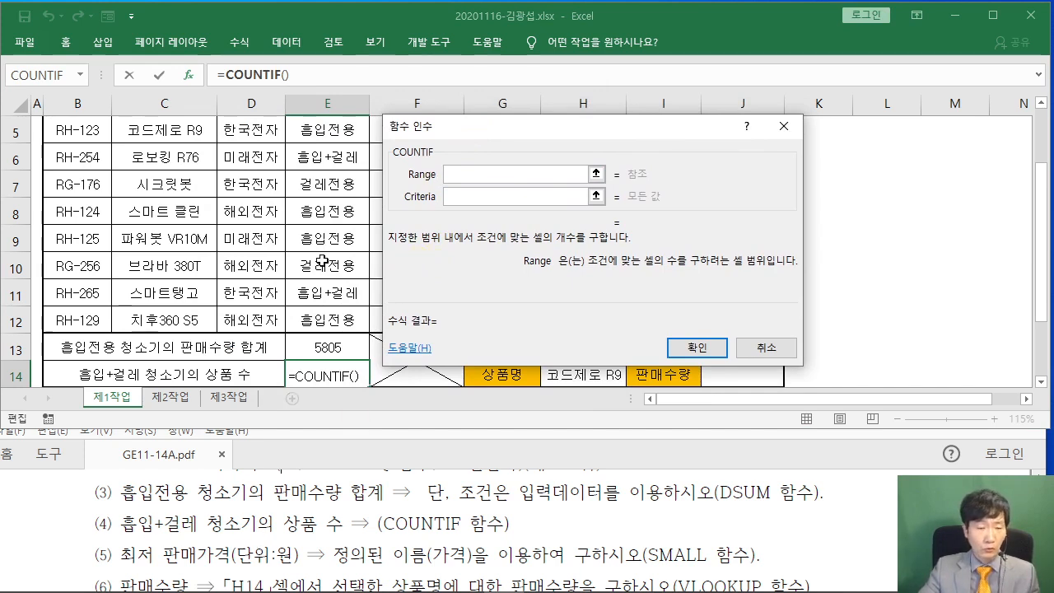
scroll(323, 261, "up", 2)
left_click_drag(455, 130, 551, 132)
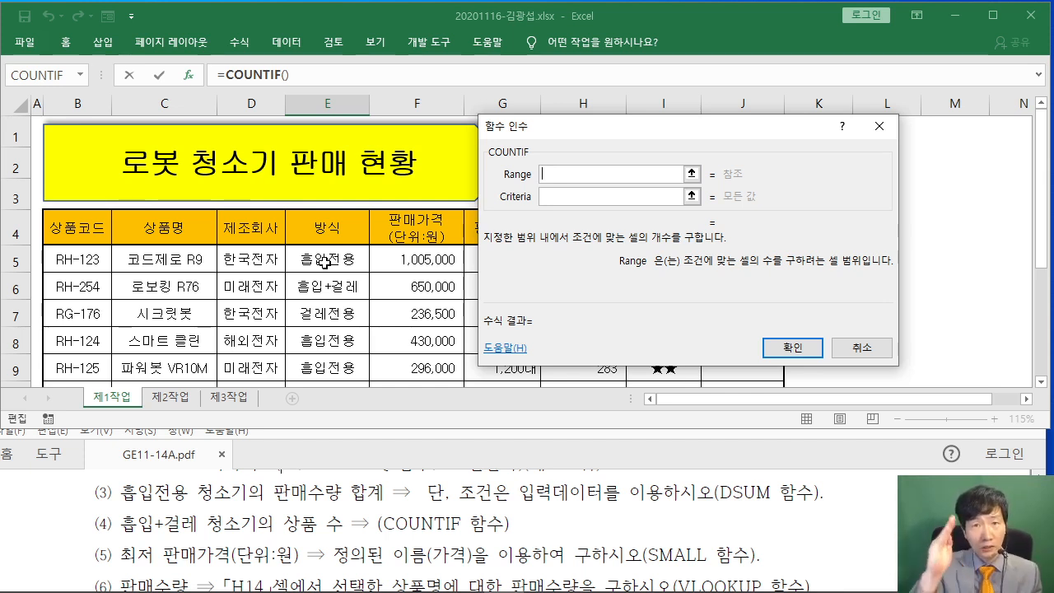
left_click_drag(326, 262, 316, 324)
scroll(375, 280, "up", 1)
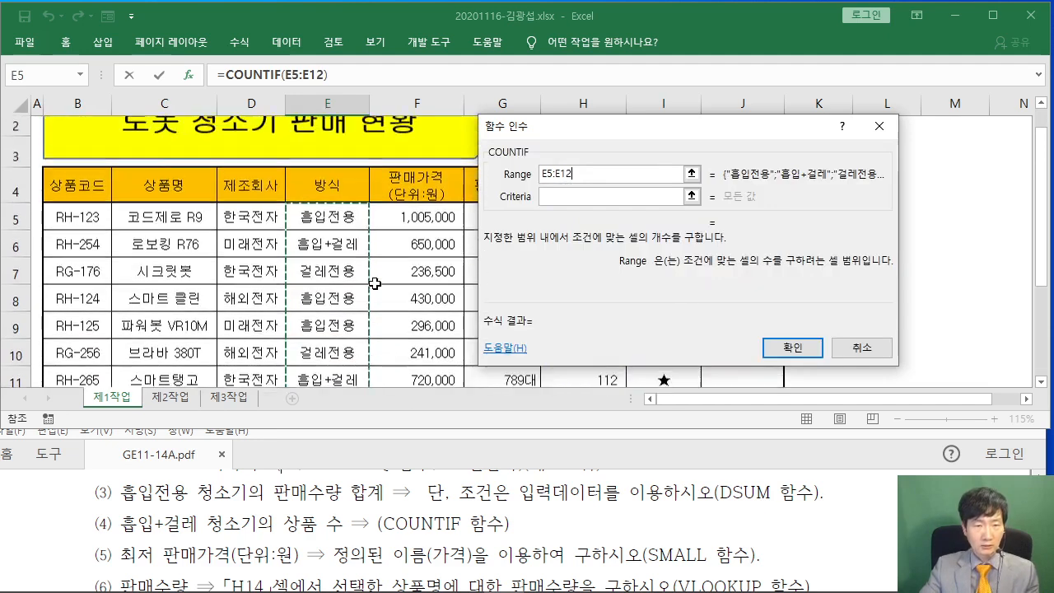
scroll(375, 280, "down", 1)
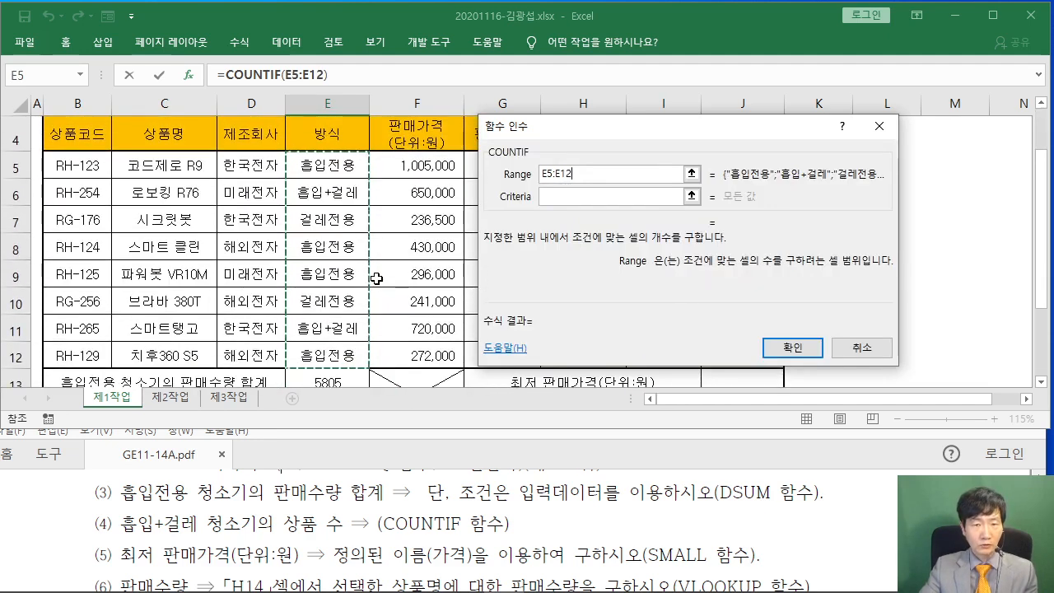
Set COUNTIF's Criteria to the 흡입+걸레 cell E6 and apply the formula in E14
left_click(555, 196)
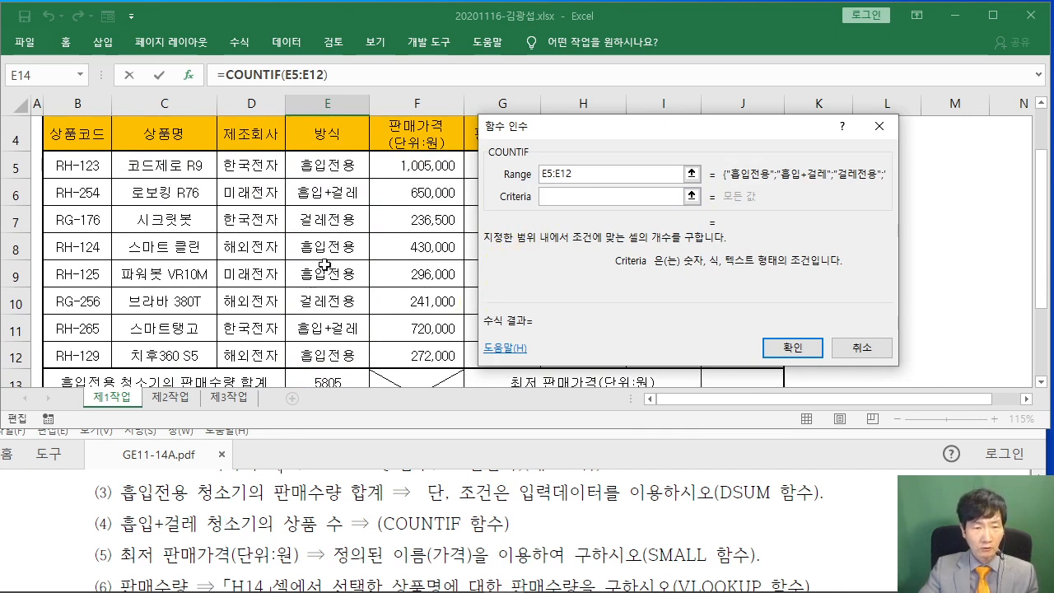
left_click(330, 193)
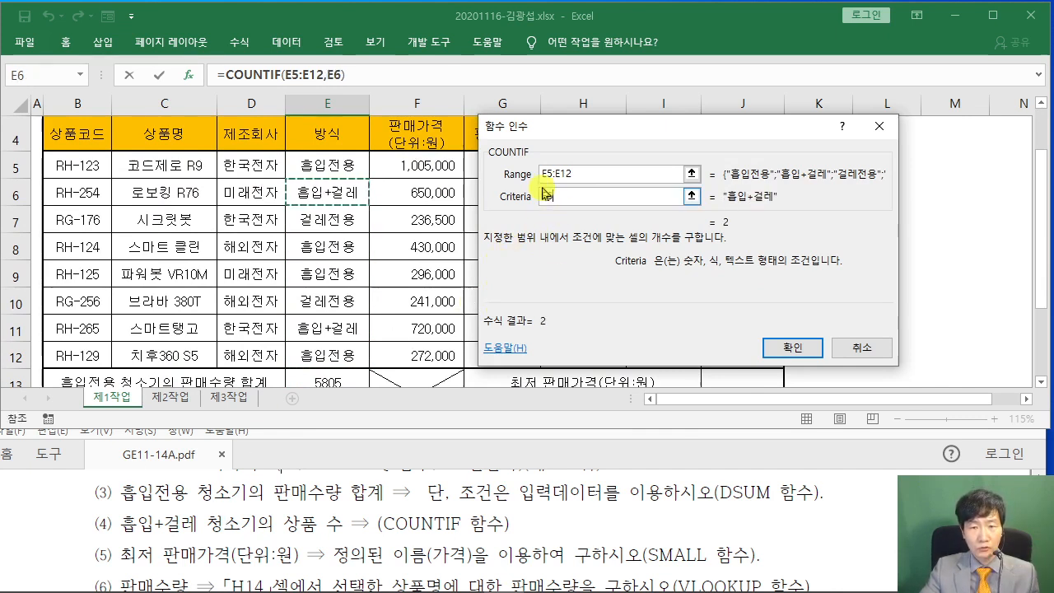
left_click_drag(570, 128, 302, 106)
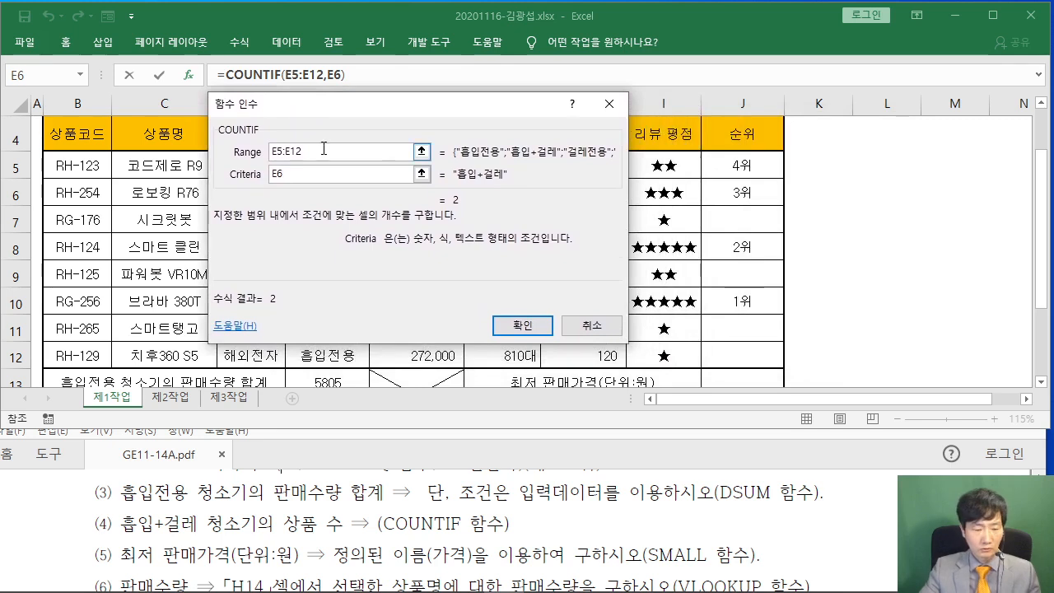
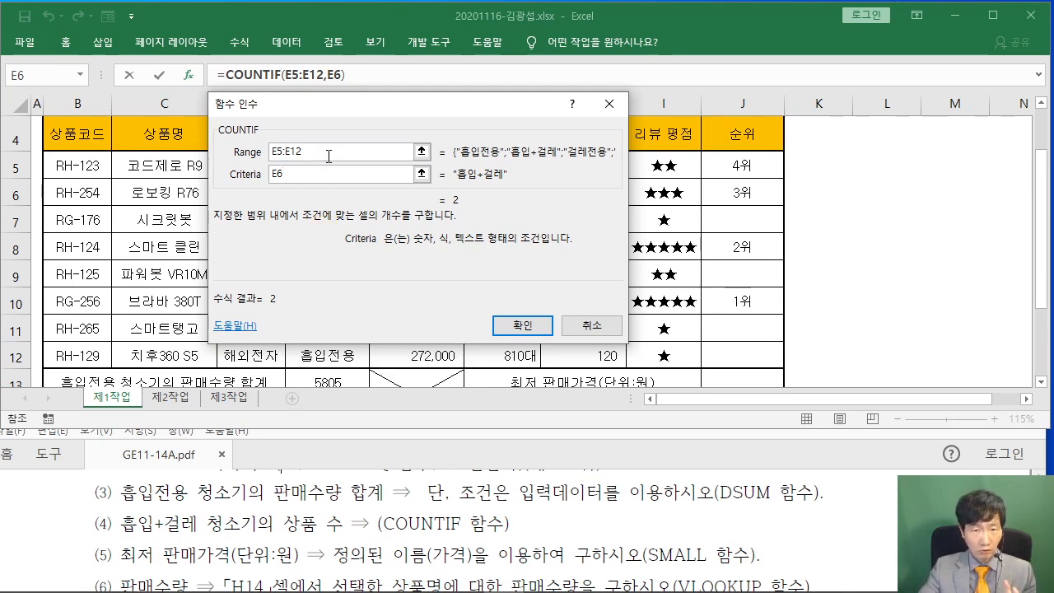
left_click(522, 326)
scroll(338, 272, "down", 2)
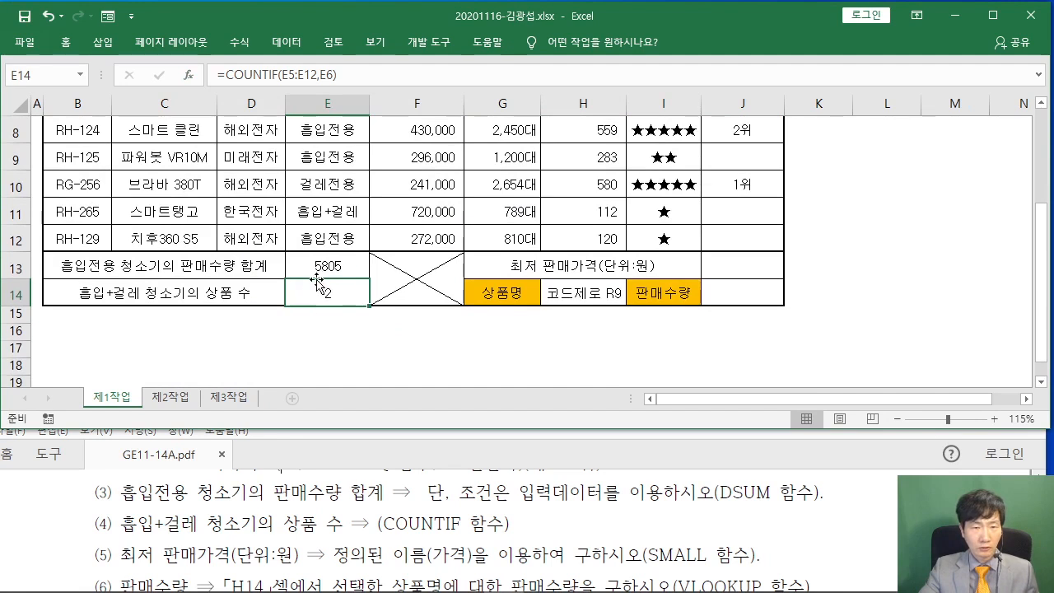
Check question (5) in GE11-14A.pdf and insert the SMALL function in J13 for 최저 판매가격(단위:원)
left_click(384, 481)
scroll(384, 482, "down", 1)
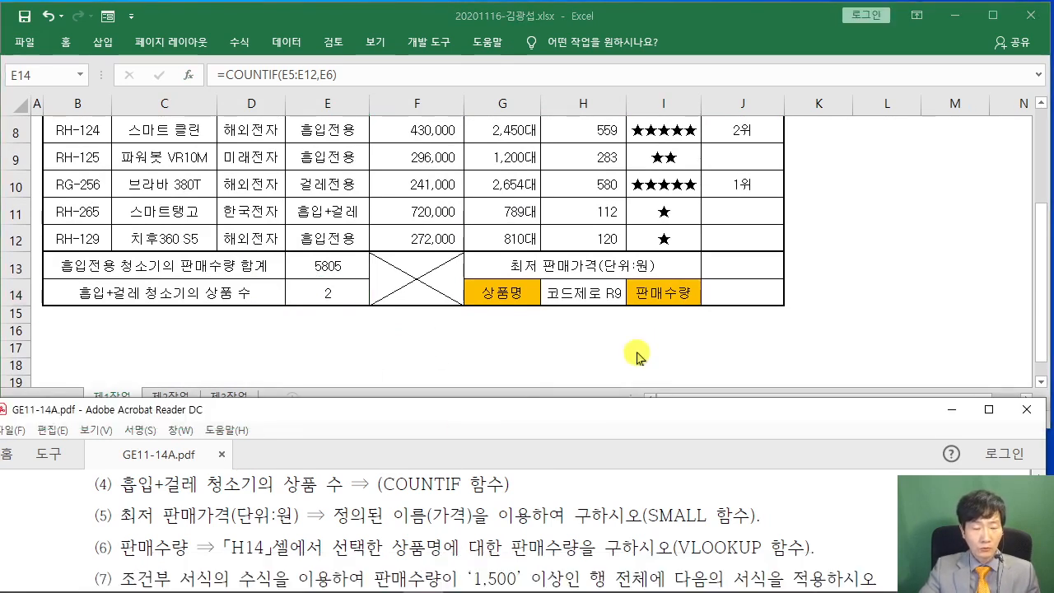
left_click(736, 260)
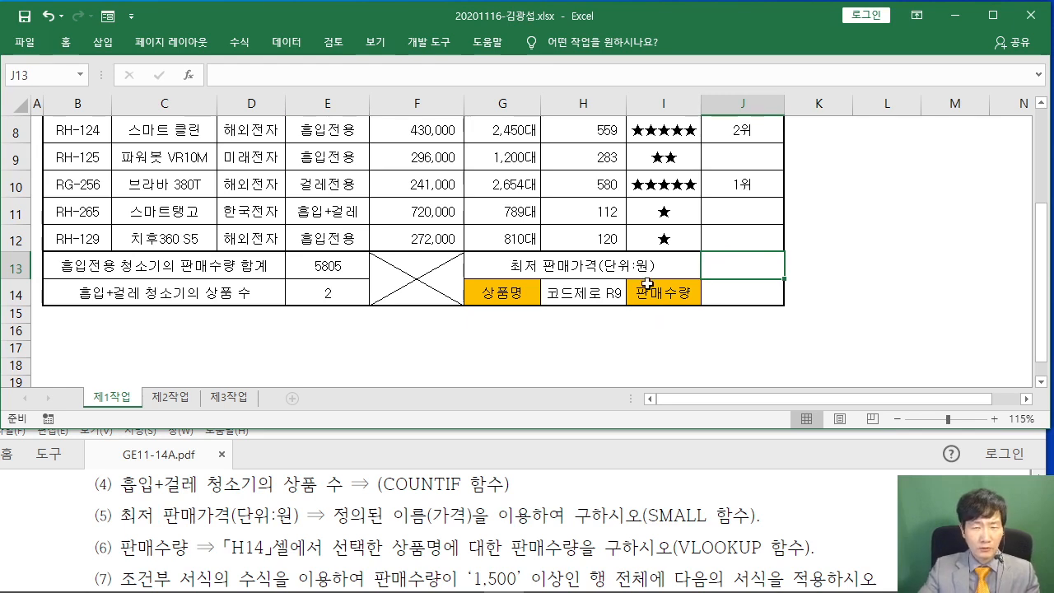
left_click(187, 75)
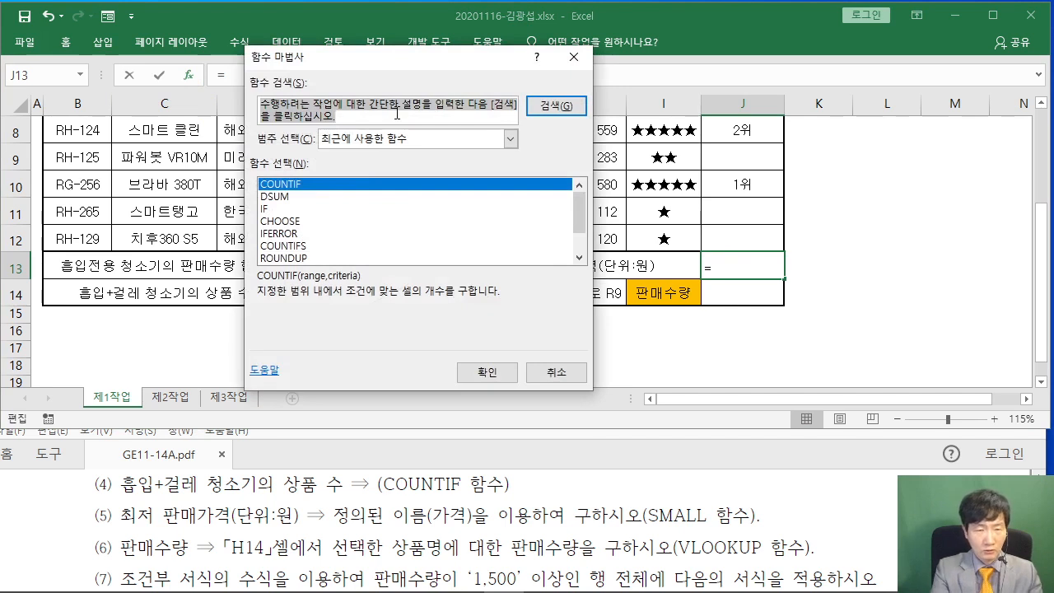
type("SMALL")
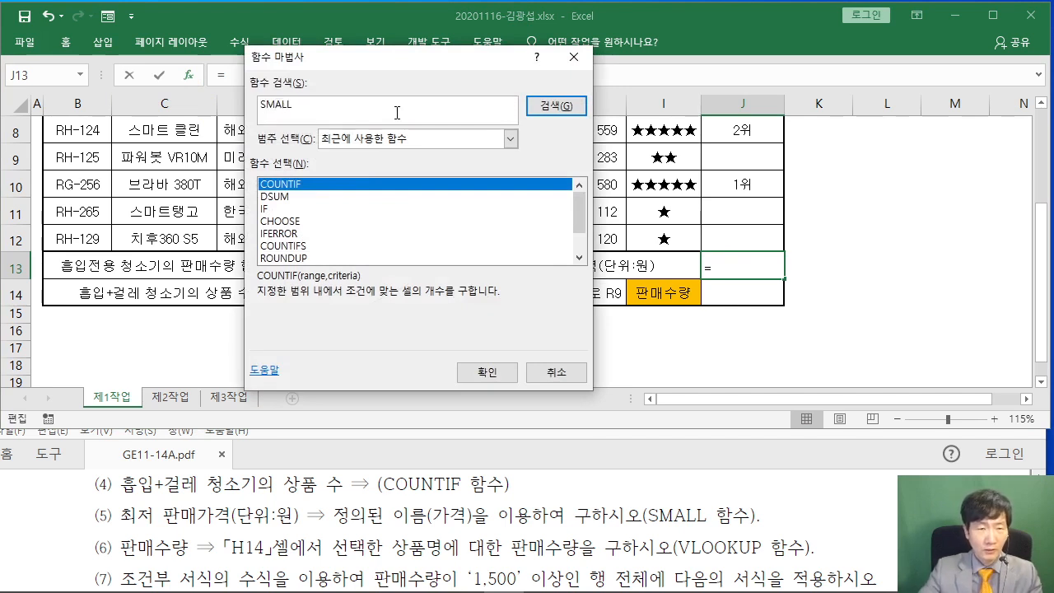
left_click(543, 108)
left_click(490, 371)
left_click_drag(338, 109, 528, 134)
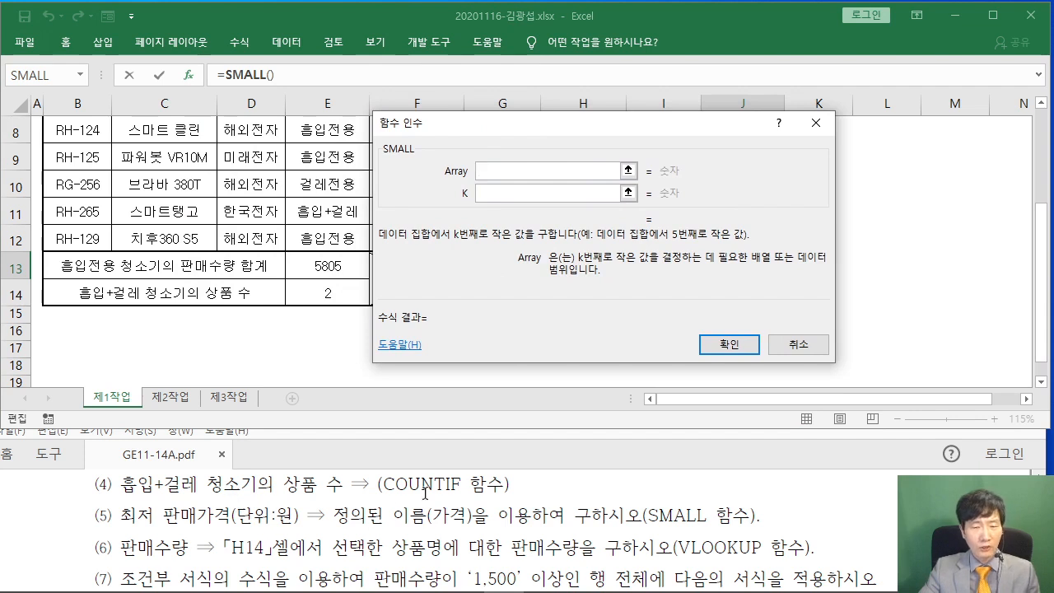
Set SMALL's Array to the defined name 가격
left_click(507, 178)
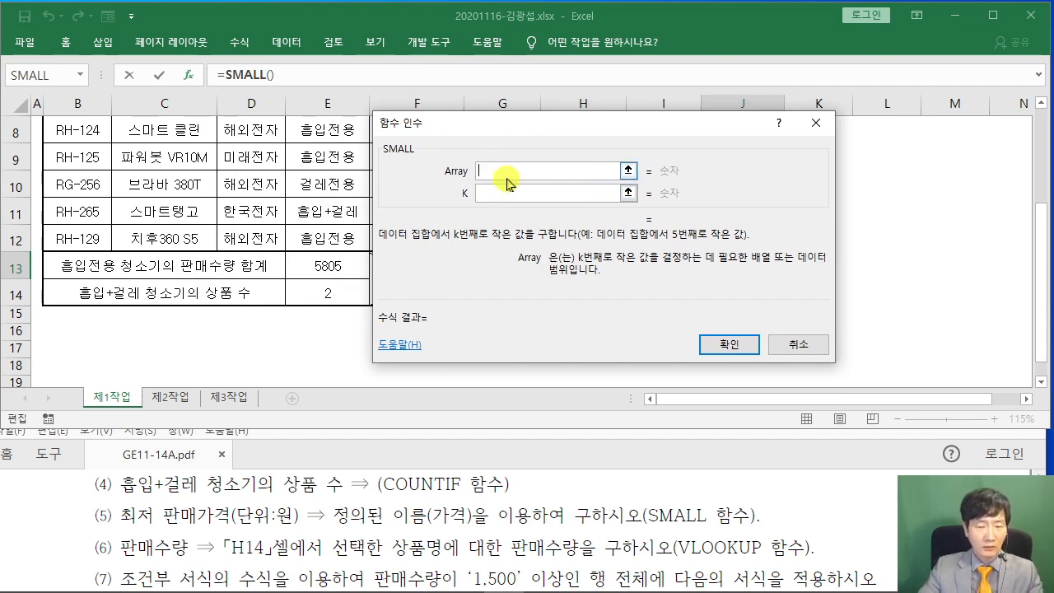
type("rkrur")
key("BackSpace")
key("BackSpace")
key("BackSpace")
key("BackSpace")
key("BackSpace")
type("가격")
Set SMALL's K to 1 and apply the formula in J13
left_click(525, 199)
left_click(511, 177)
left_click(511, 192)
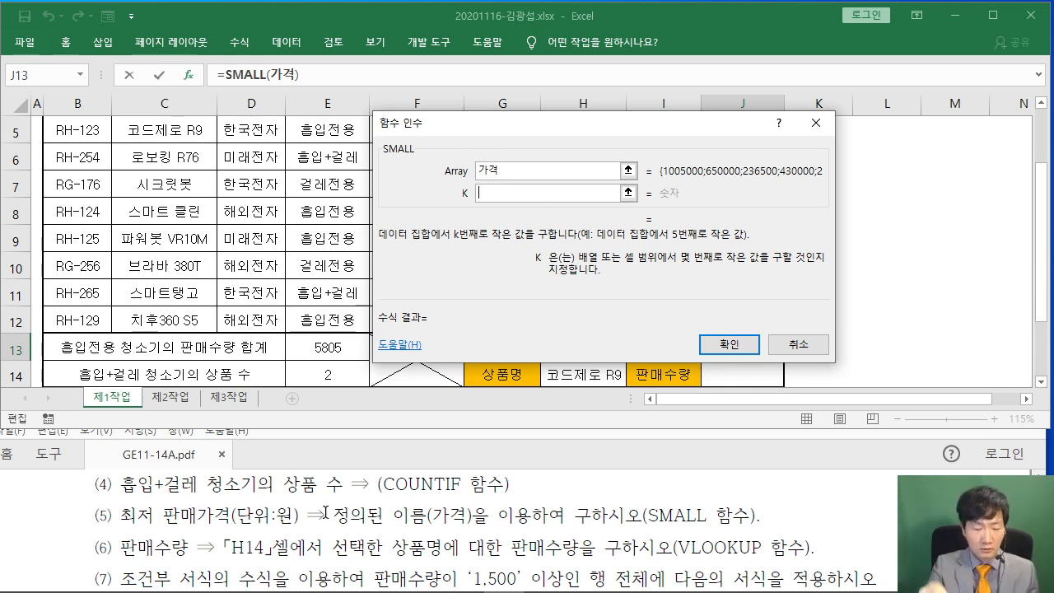
type("1")
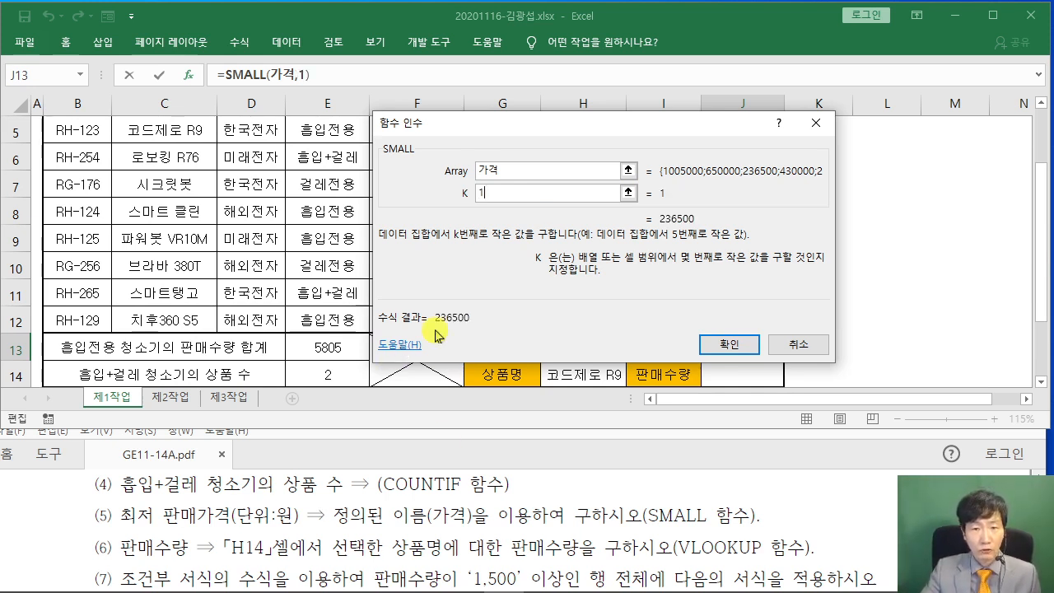
left_click_drag(483, 125, 306, 113)
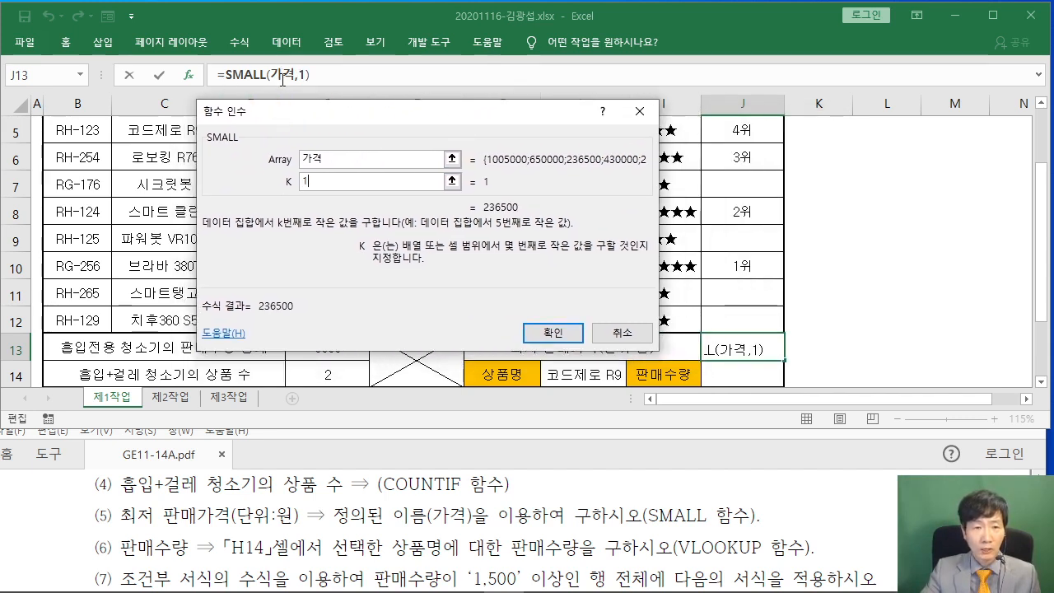
left_click(552, 335)
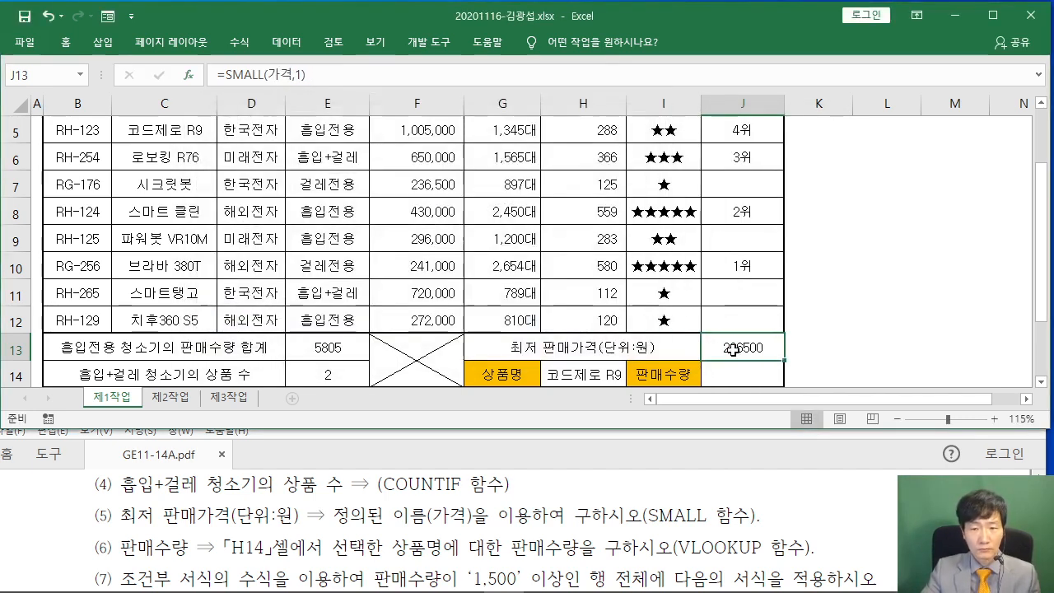
Check question (6) in GE11-14A.pdf and insert the VLOOKUP function in J14 for 판매수량
left_click(756, 379)
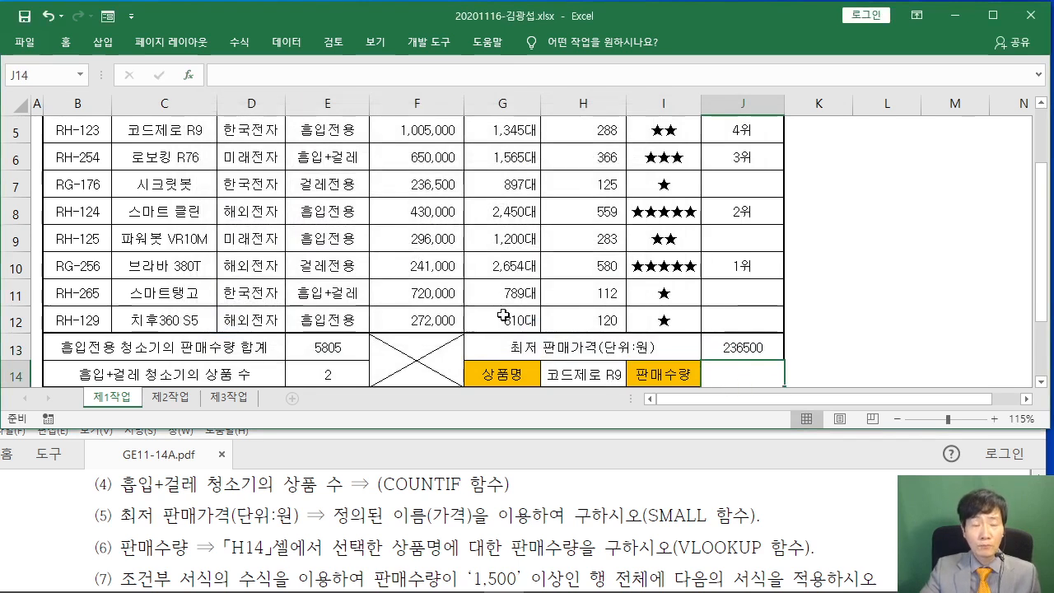
left_click(129, 556)
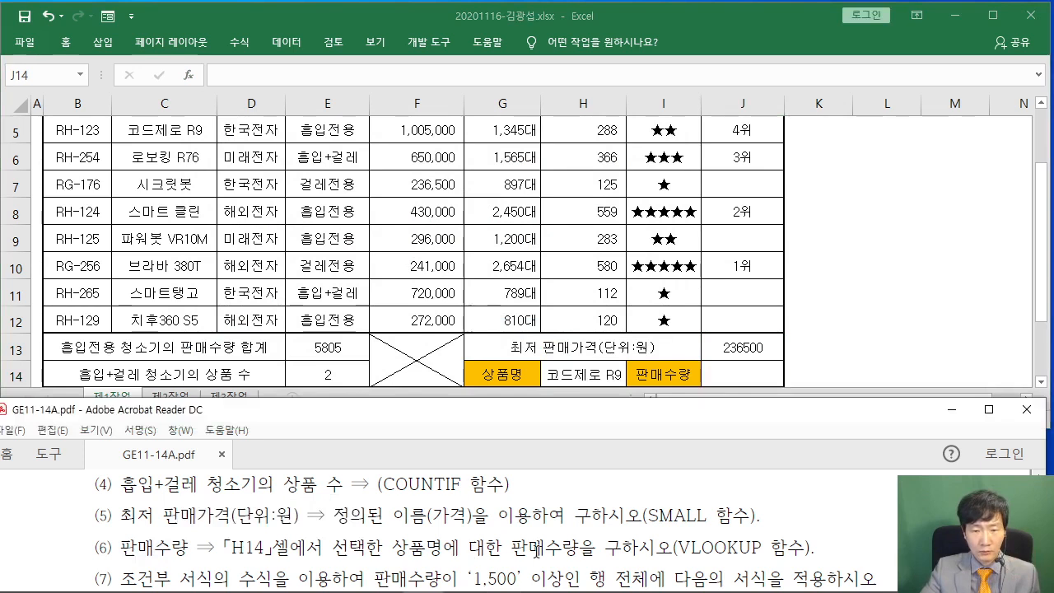
left_click(746, 377)
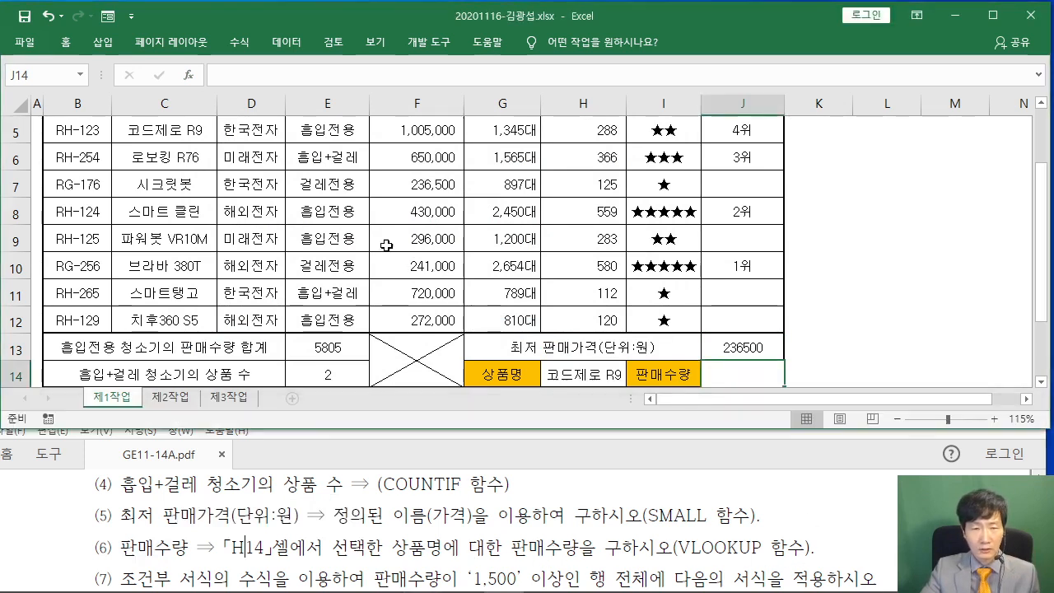
left_click(190, 77)
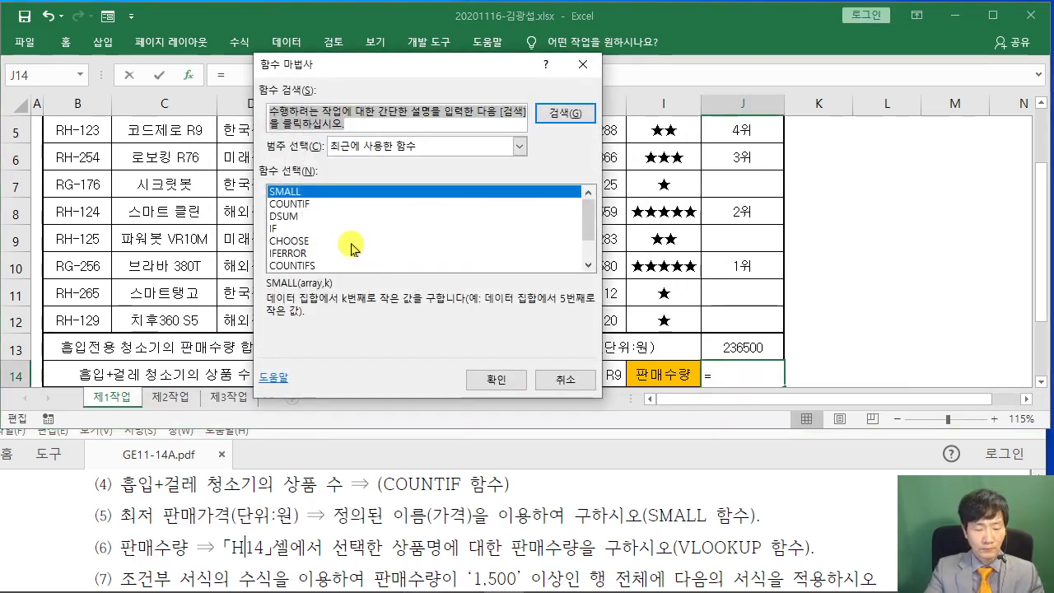
type("피")
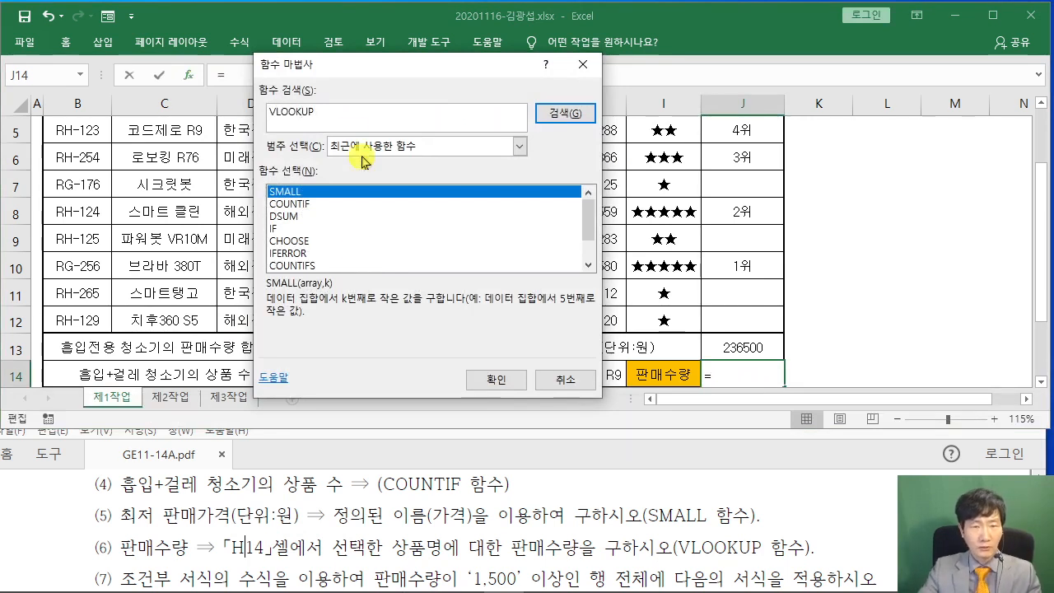
left_click(570, 116)
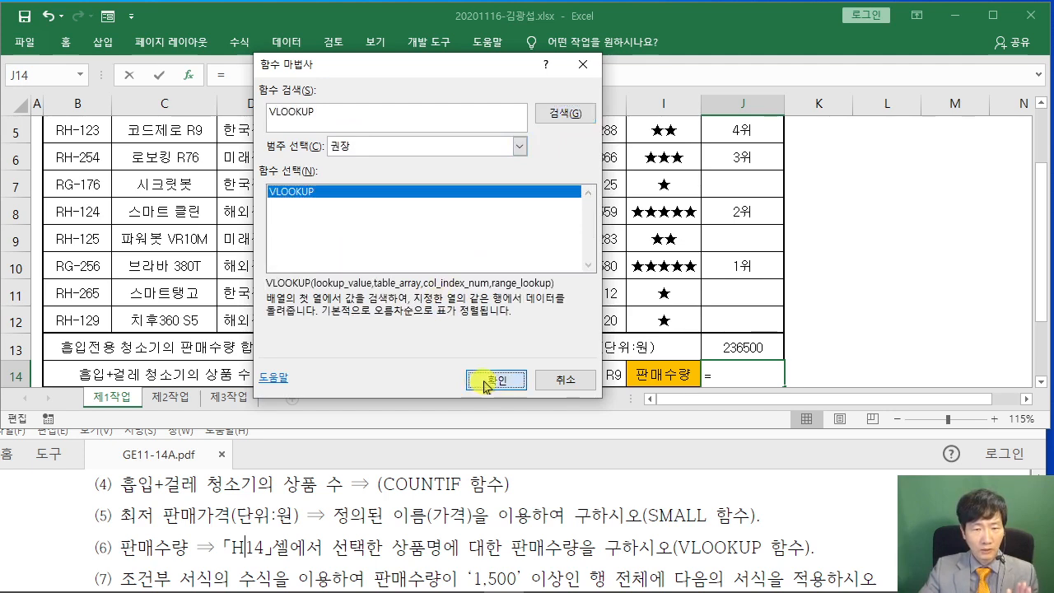
left_click(492, 378)
Set VLOOKUP's Lookup_value to the selected 상품명 cell H14
left_click_drag(330, 87, 360, 131)
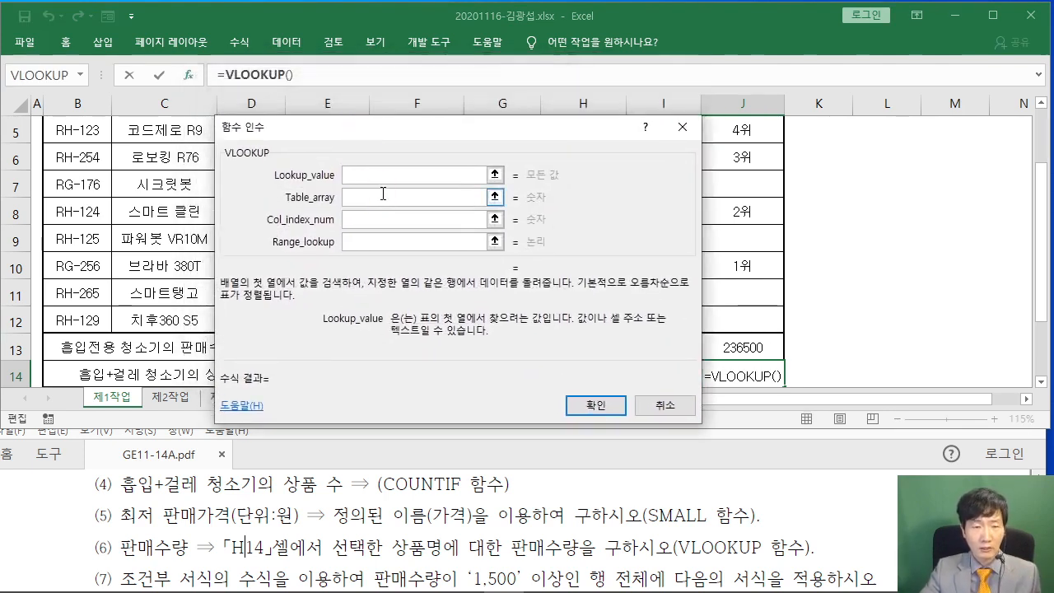
left_click_drag(367, 138, 647, 41)
left_click(584, 375)
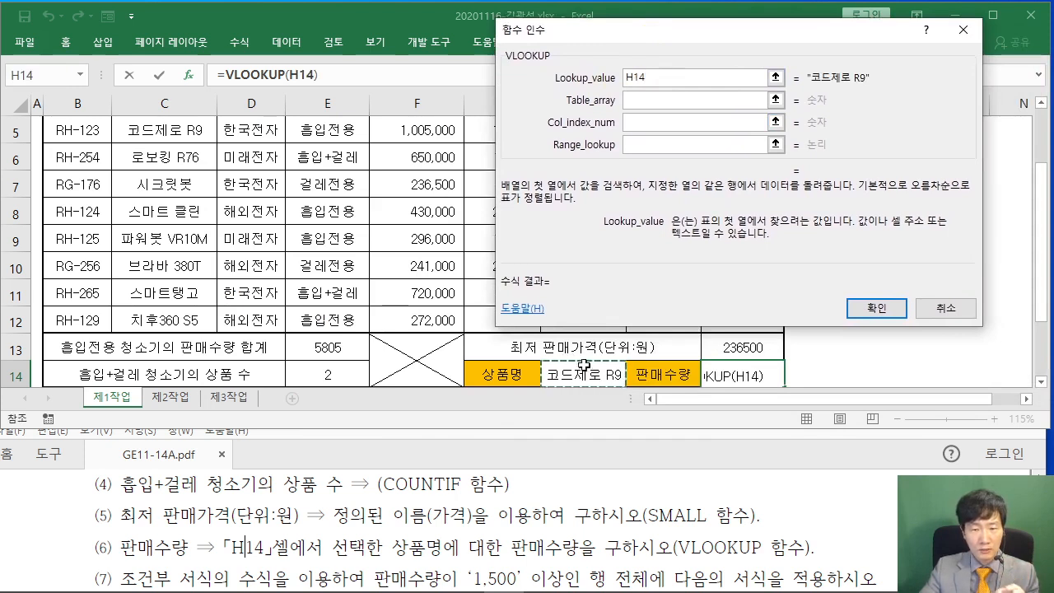
Set VLOOKUP's Table_array to C5:H12, starting at the 상품명 column
left_click(677, 100)
left_click(643, 101)
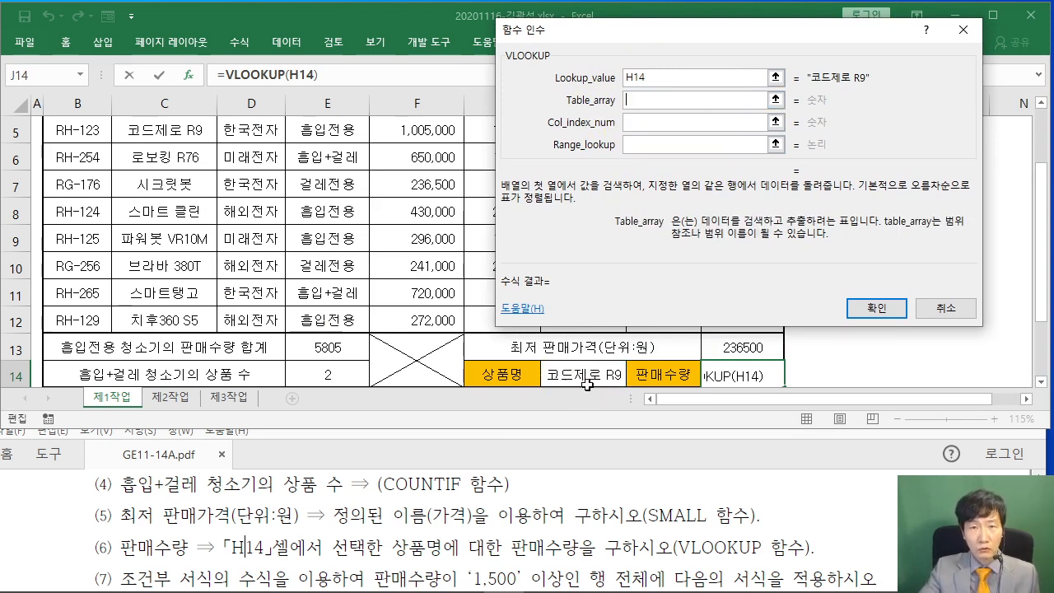
scroll(272, 279, "up", 1)
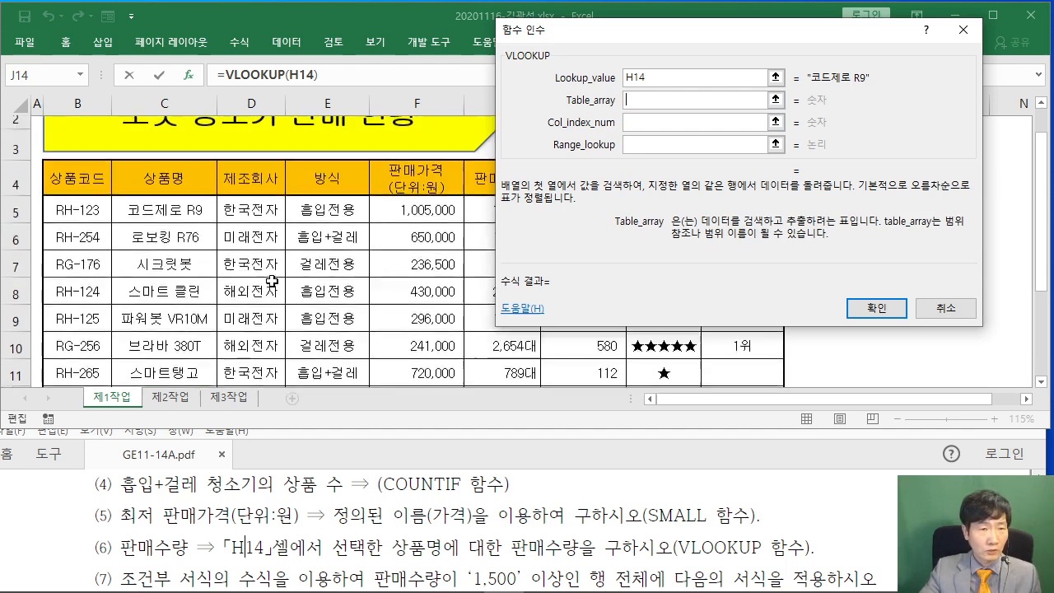
left_click(143, 225)
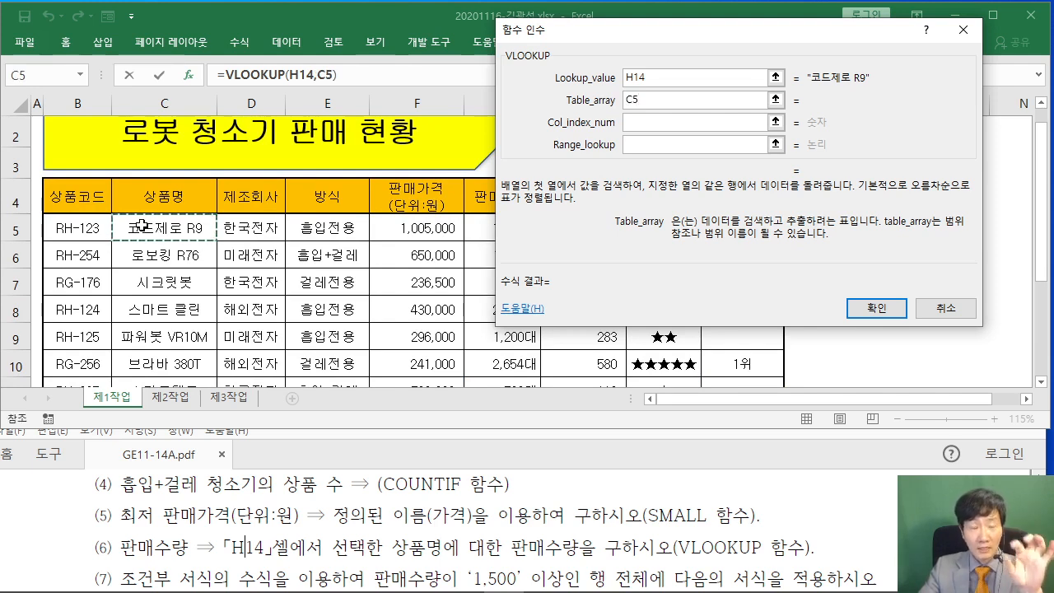
left_click_drag(143, 225, 562, 313)
scroll(458, 308, "up", 2)
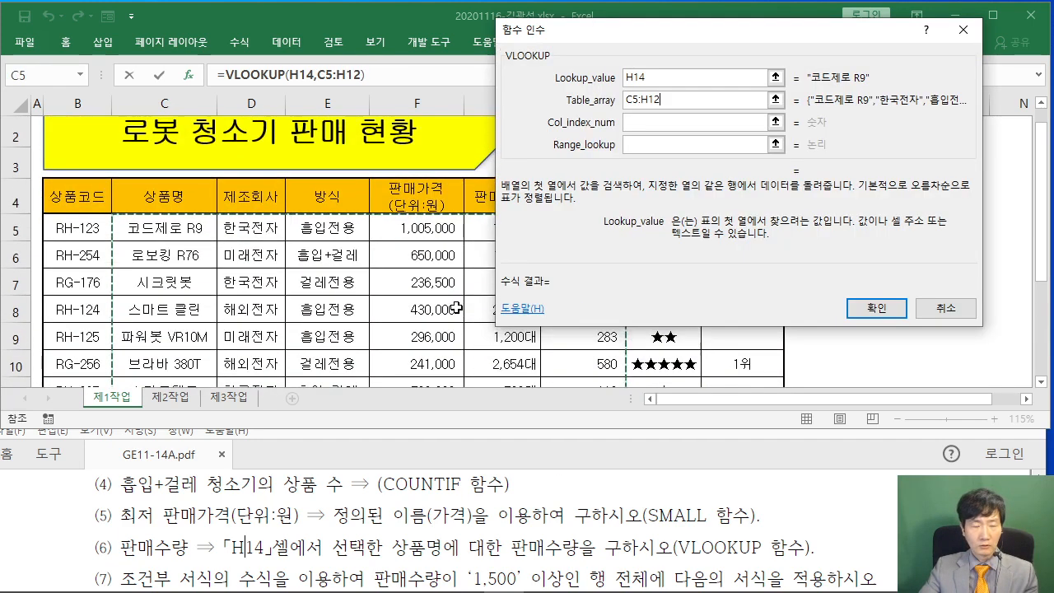
scroll(561, 354, "down", 2)
scroll(349, 278, "up", 1)
scroll(443, 327, "down", 1)
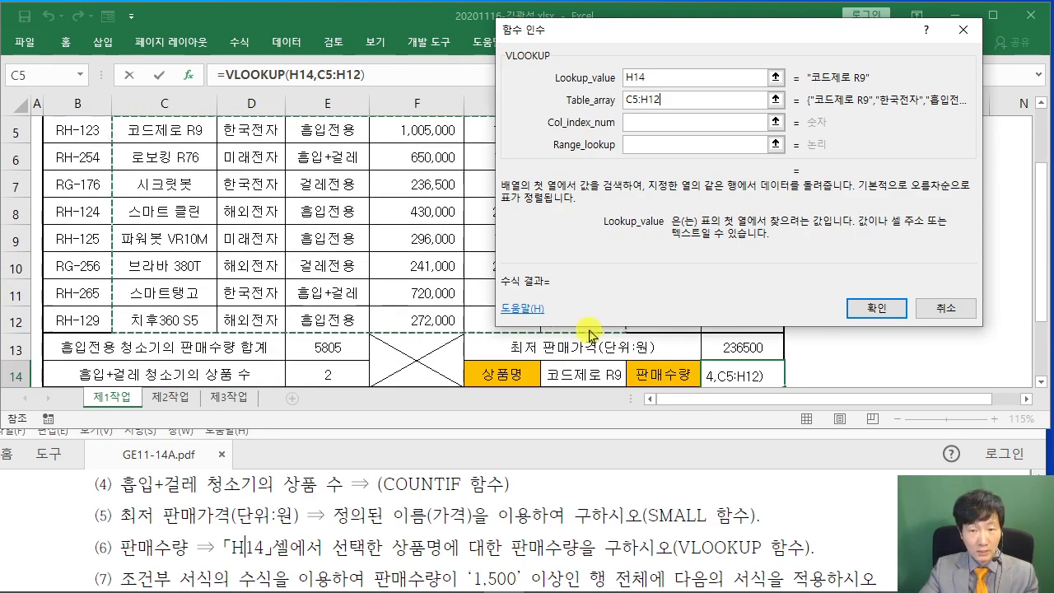
left_click(650, 122)
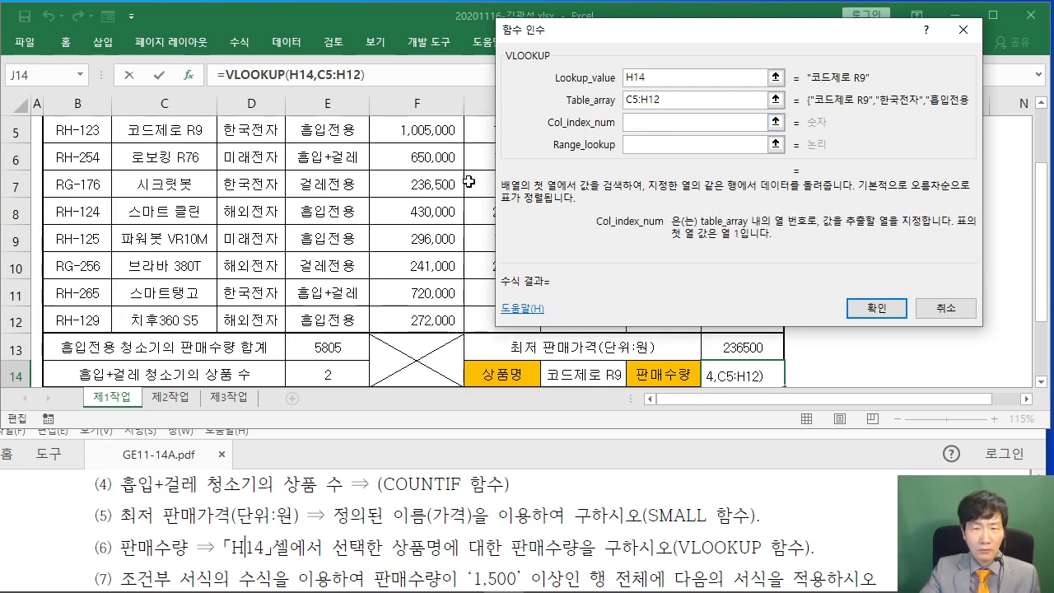
scroll(399, 280, "up", 1)
scroll(400, 280, "down", 1)
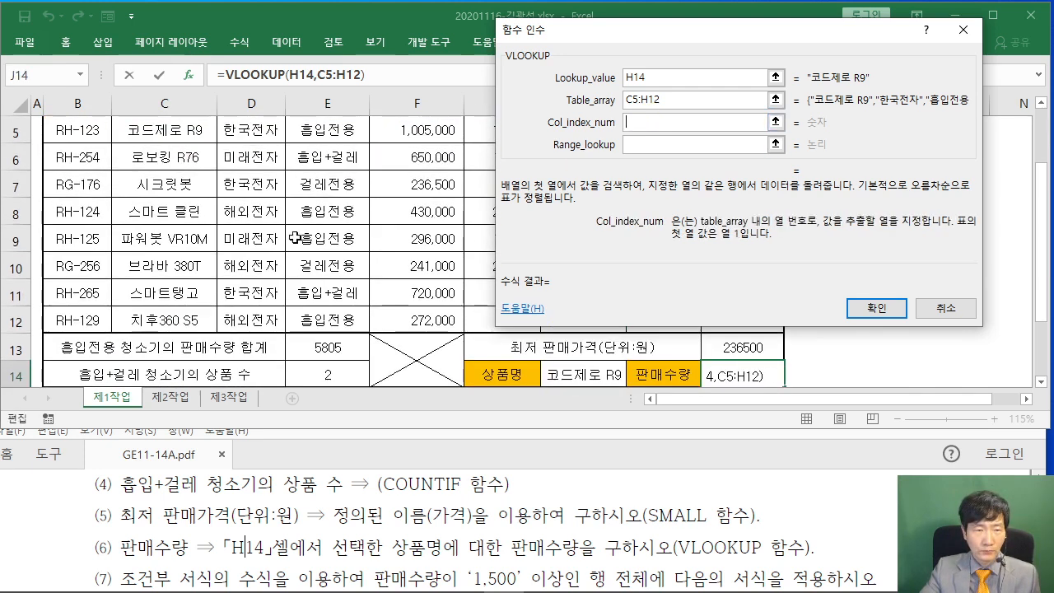
left_click(682, 98)
scroll(168, 213, "up", 1)
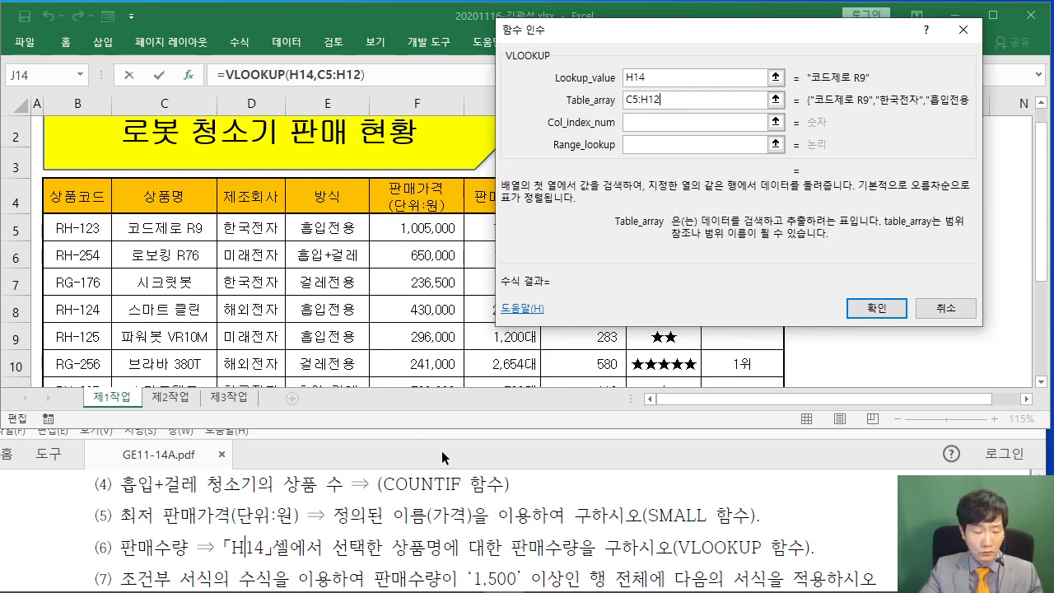
mouse_move(114, 211)
left_mouse_down()
mouse_move(588, 382)
mouse_move(628, 404)
mouse_move(626, 416)
left_mouse_up()
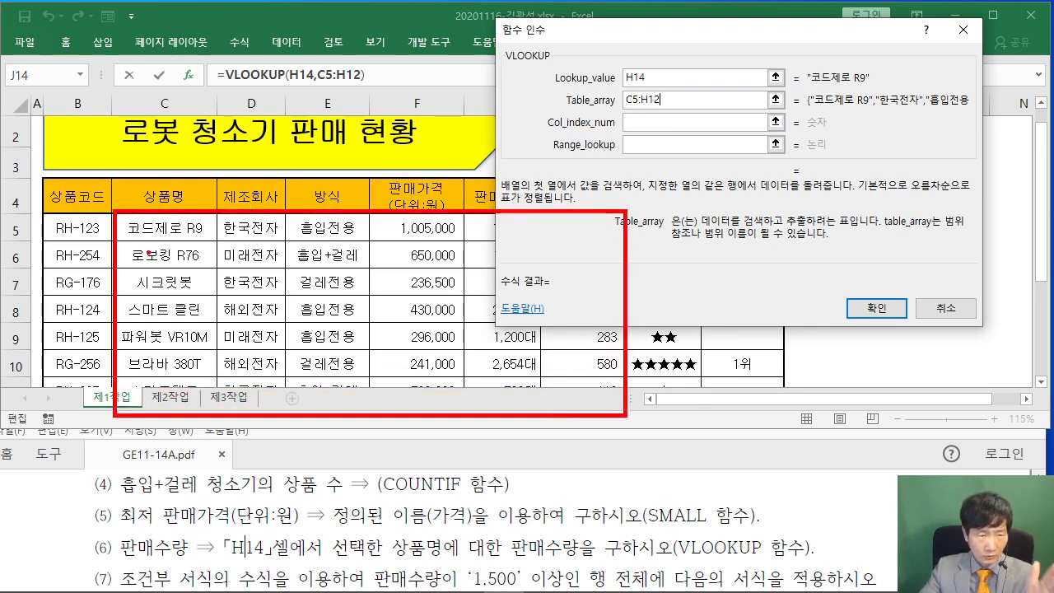
mouse_move(122, 216)
left_mouse_down()
mouse_move(145, 242)
mouse_move(622, 244)
left_mouse_up()
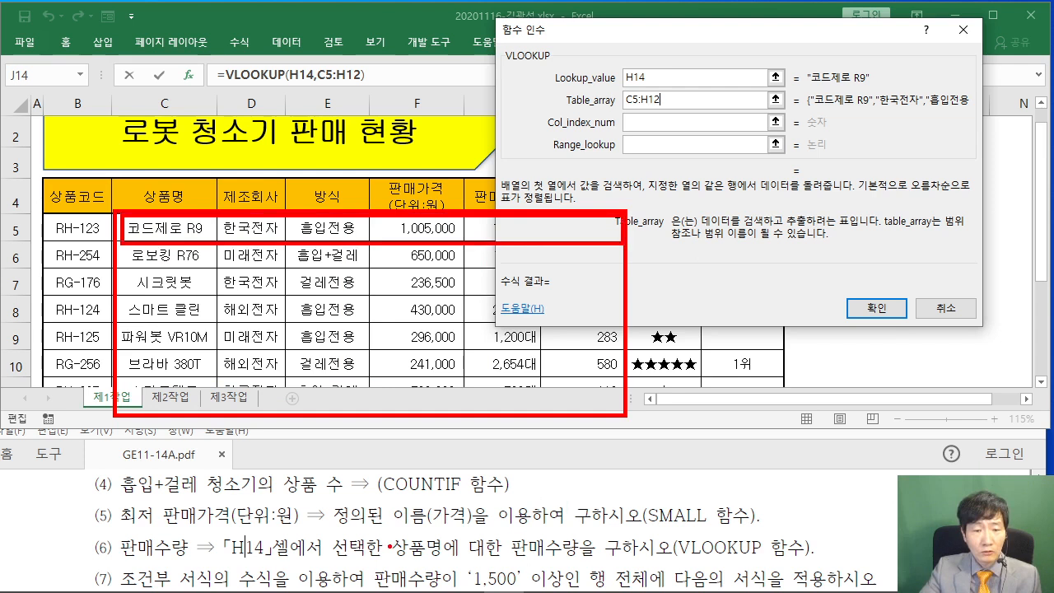
left_click_drag(508, 557, 587, 555)
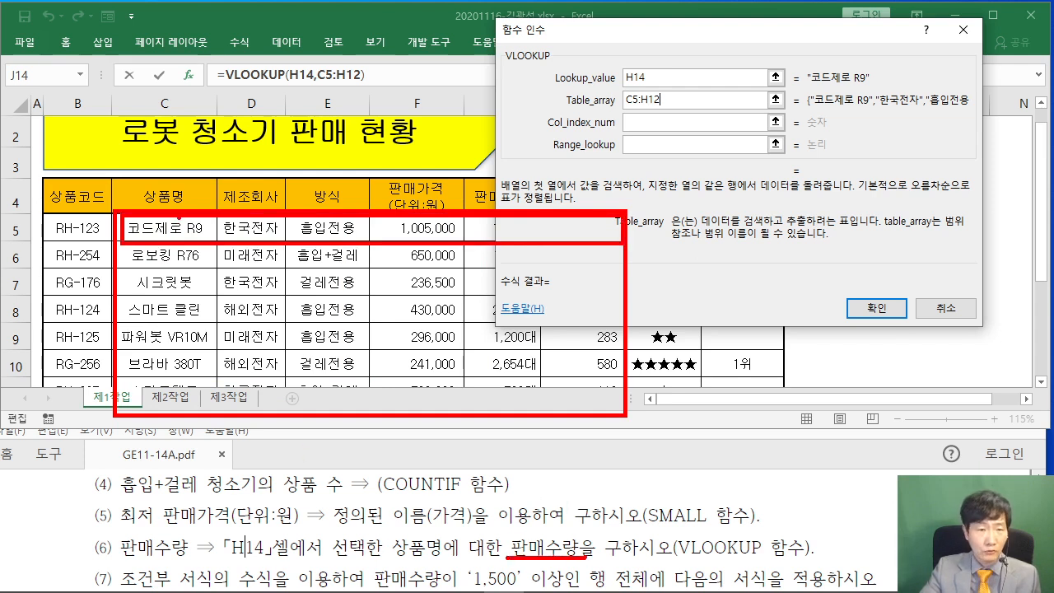
left_click_drag(163, 173, 250, 171)
mouse_move(247, 148)
left_mouse_down()
mouse_move(216, 161)
mouse_move(257, 163)
left_mouse_up()
left_click_drag(314, 162, 338, 140)
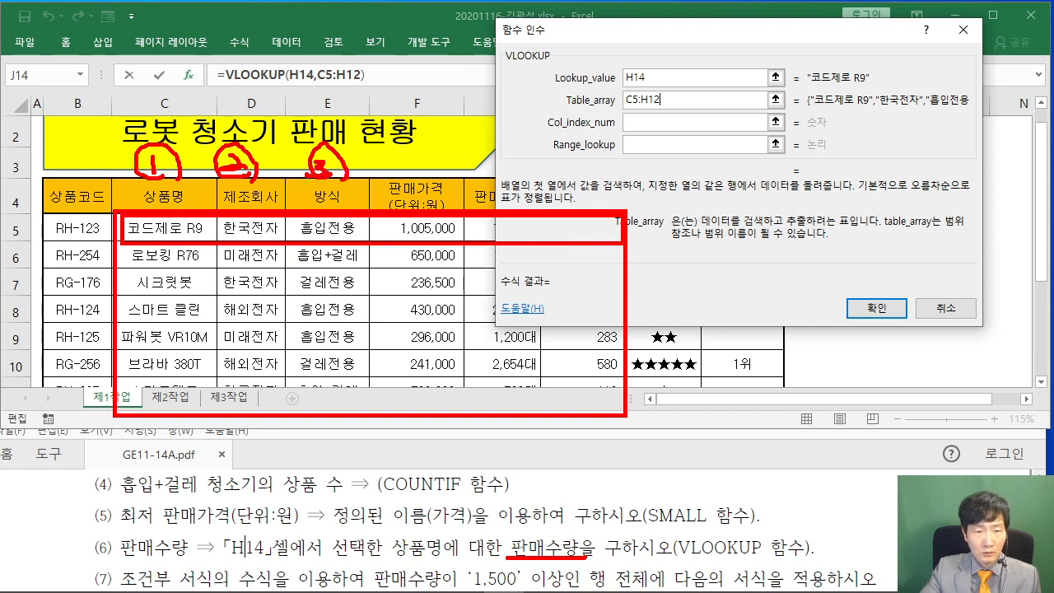
left_click_drag(393, 163, 400, 177)
left_click_drag(385, 169, 430, 175)
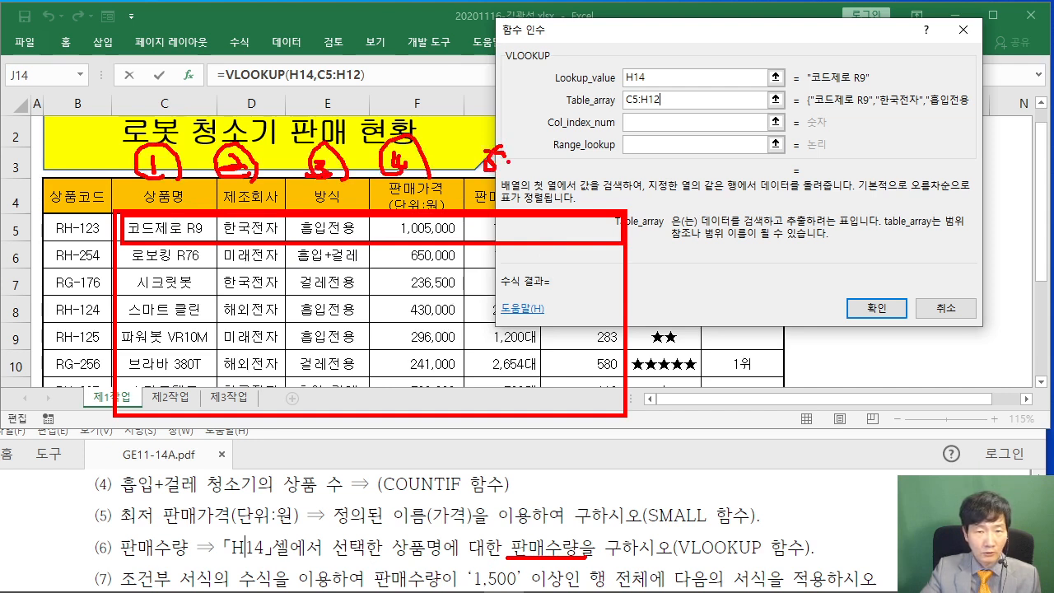
left_click_drag(504, 158, 478, 173)
left_click_drag(494, 136, 471, 165)
key("Escape")
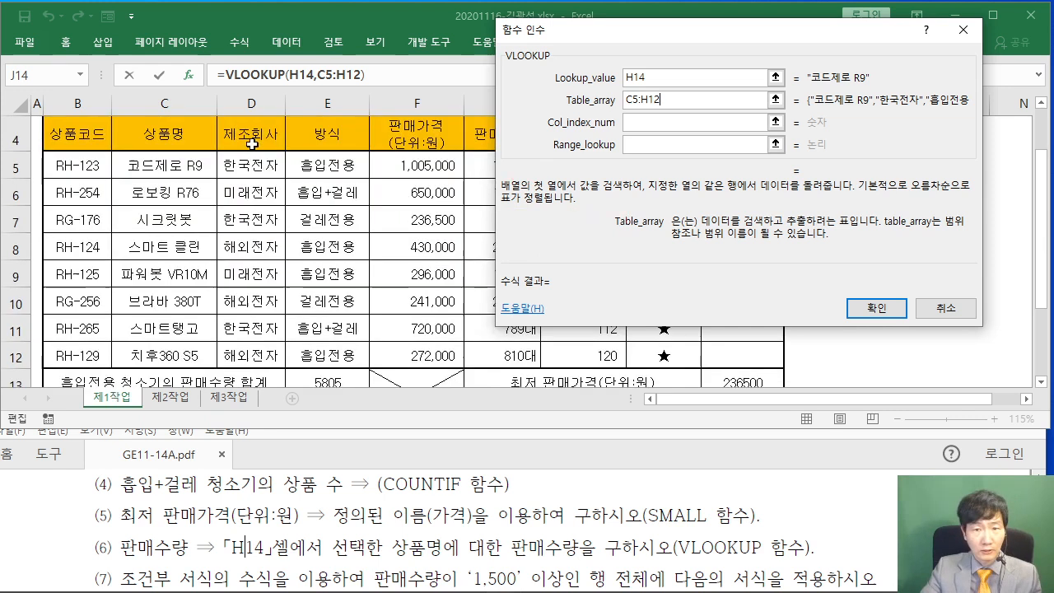
Move the function arguments dialog off the 판매수량 column and set VLOOKUP's Col_index_num to 5
left_click_drag(538, 33, 631, 34)
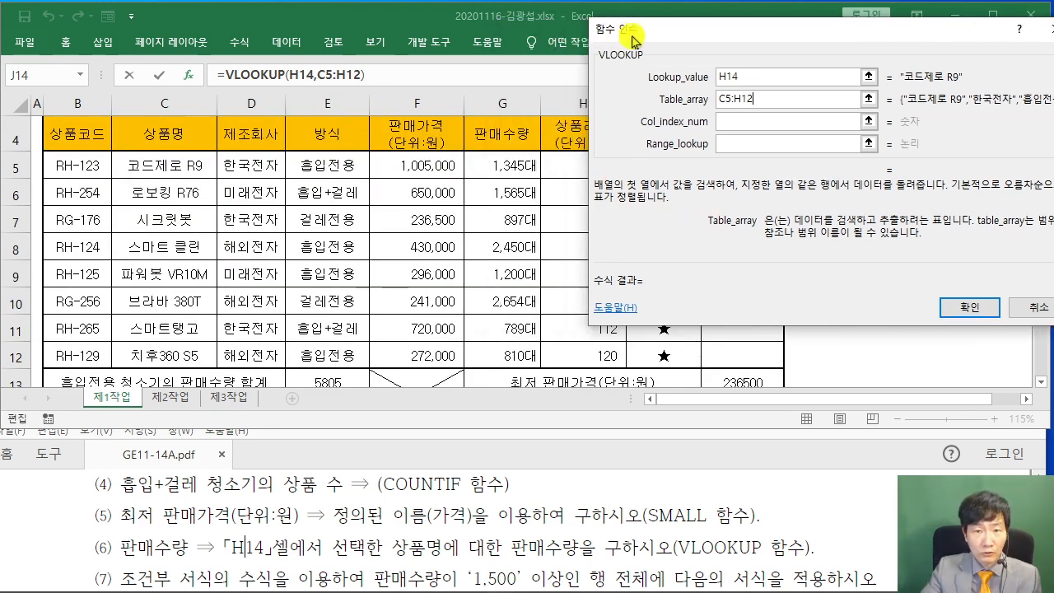
left_click(750, 125)
type("5")
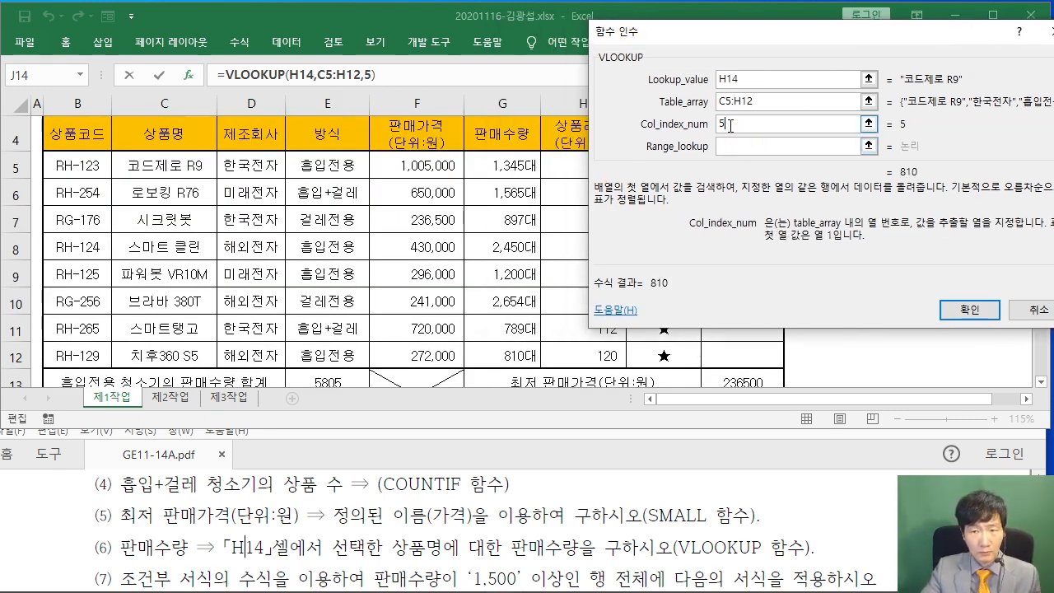
Set VLOOKUP's Range_lookup to FALSE and apply the formula in J14
left_click(724, 145)
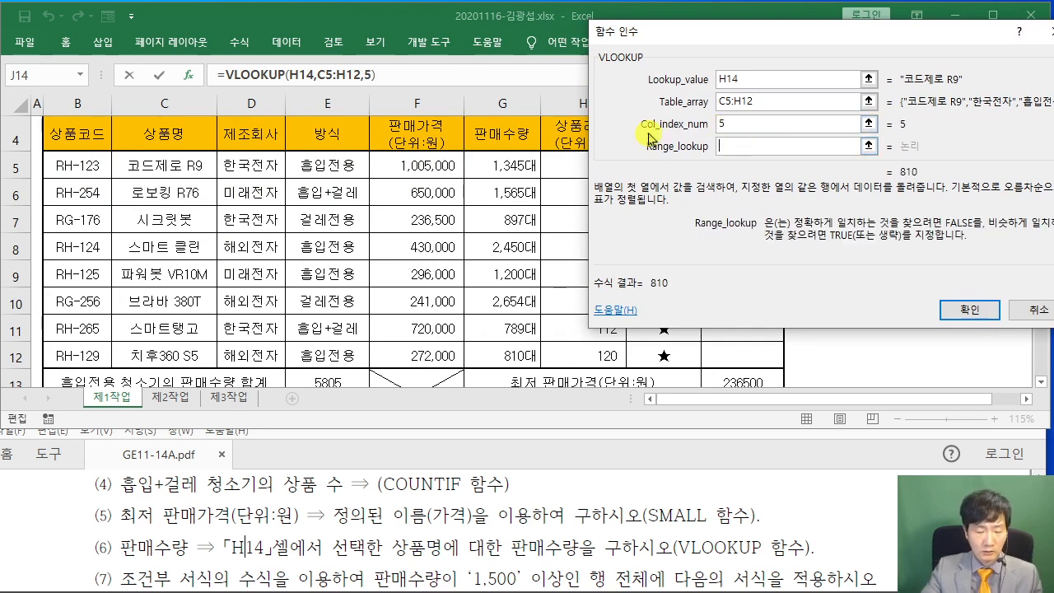
type("ㄹ미")
key("BackSpace")
type("FALSE")
left_click_drag(704, 35, 303, 112)
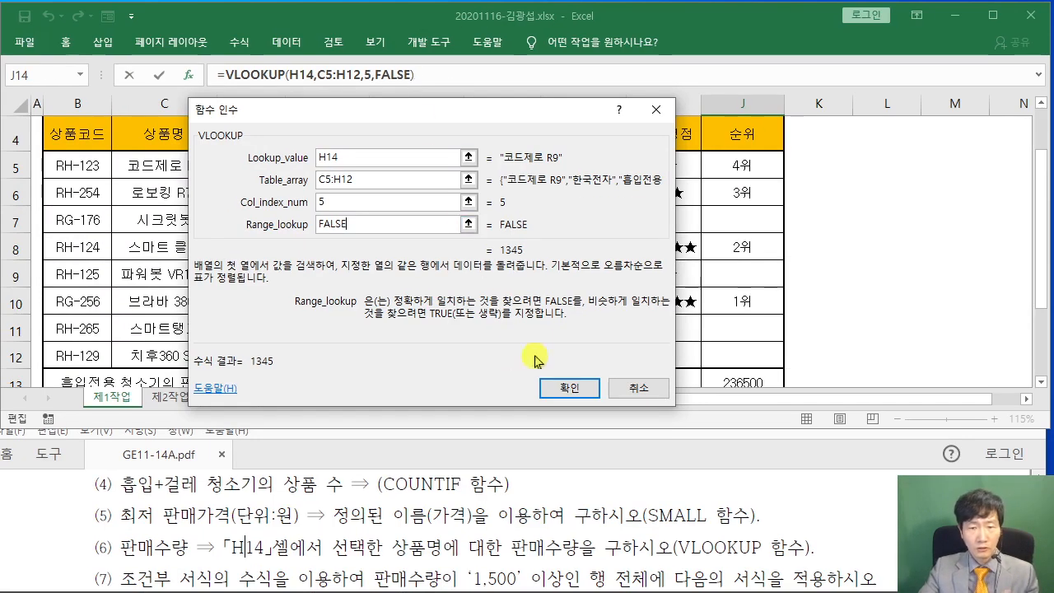
left_click(580, 387)
scroll(820, 306, "down", 1)
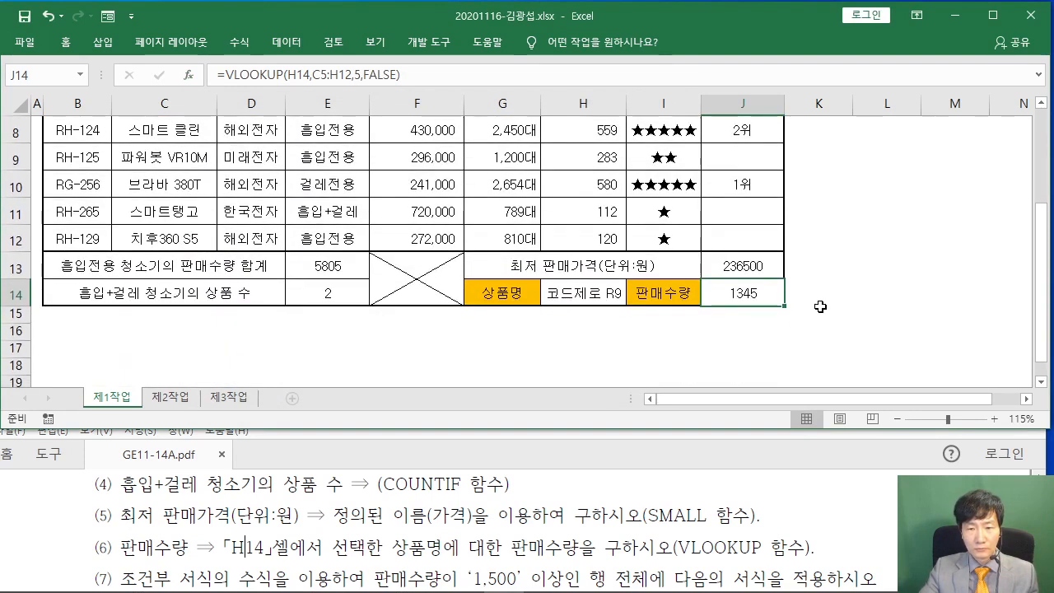
Test the 판매수량 lookup by switching the 상품명 in H14 to 시크릿봇 and back to 코드제로 R9
left_click(612, 292)
left_click(633, 298)
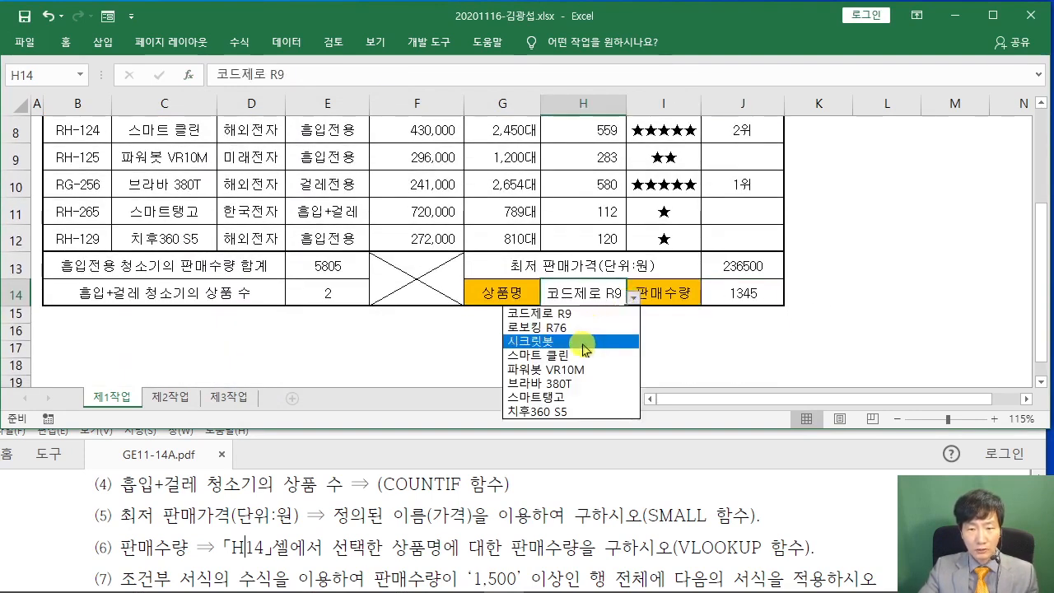
left_click(535, 341)
left_click(632, 298)
left_click(606, 384)
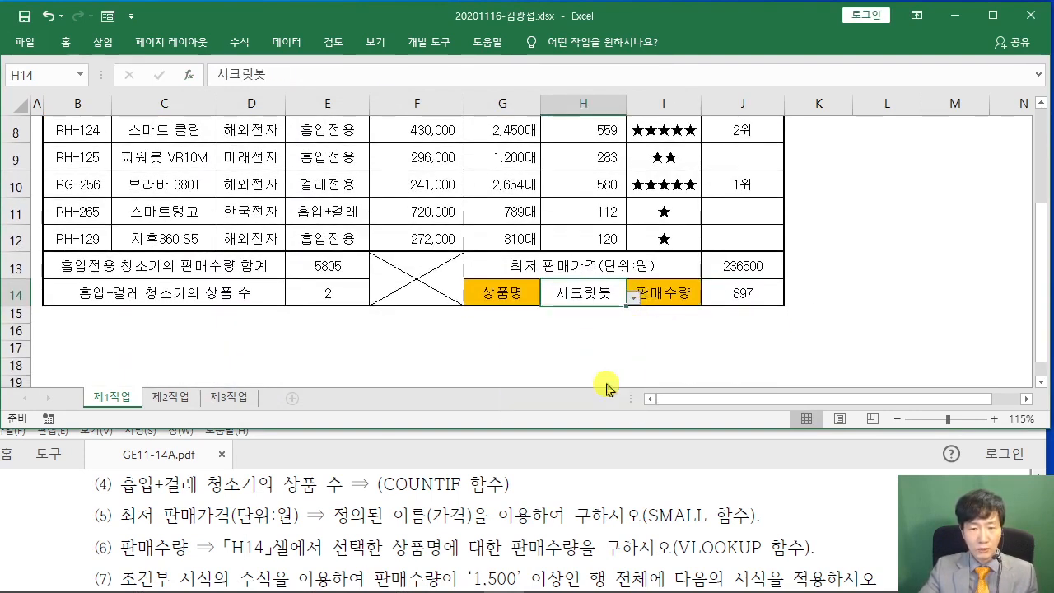
left_click(632, 298)
left_click(587, 311)
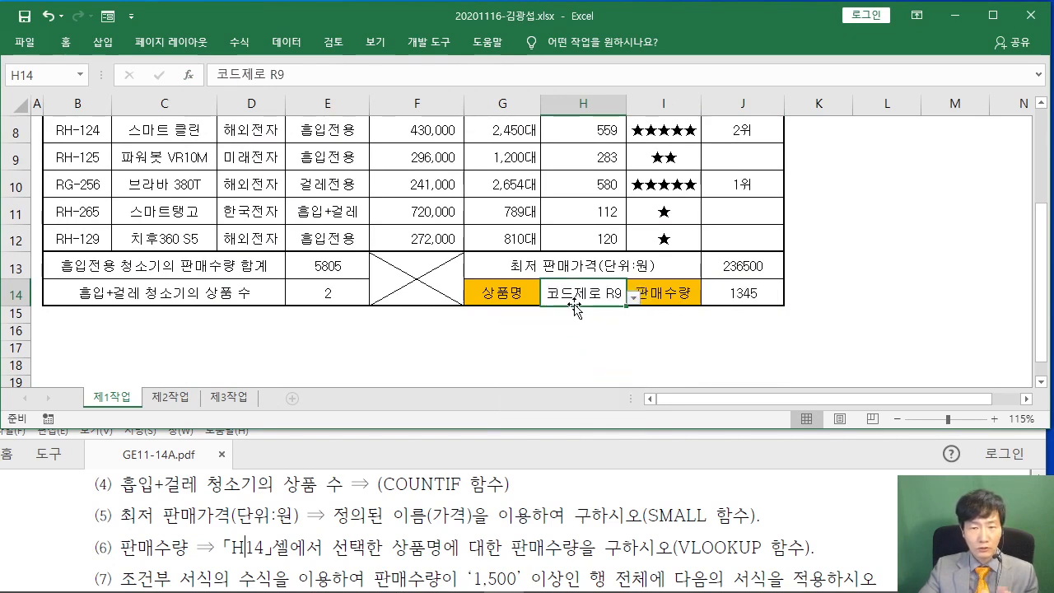
left_click(876, 310)
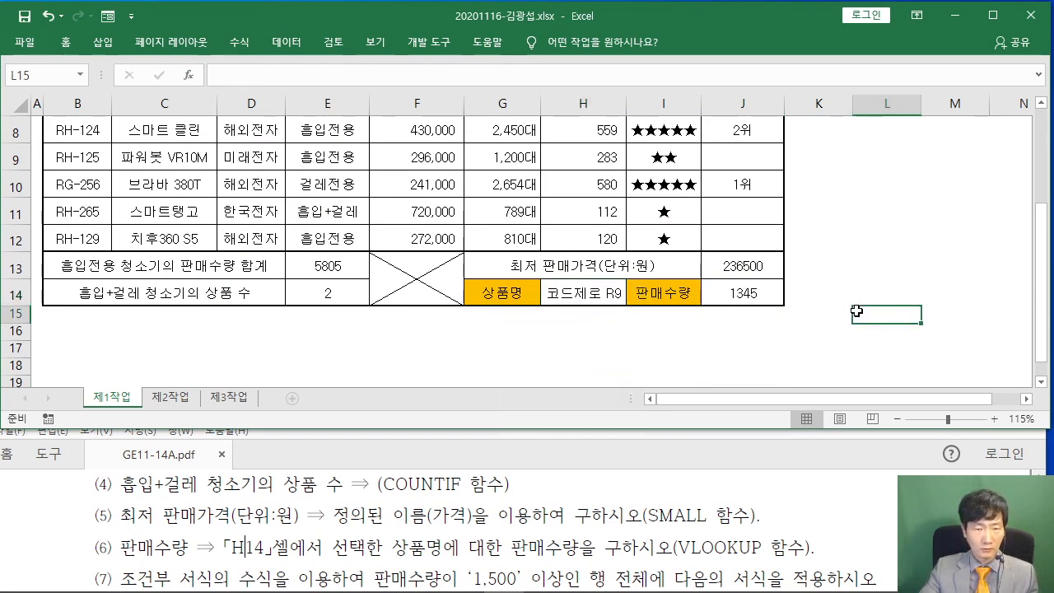
scroll(856, 312, "up", 3)
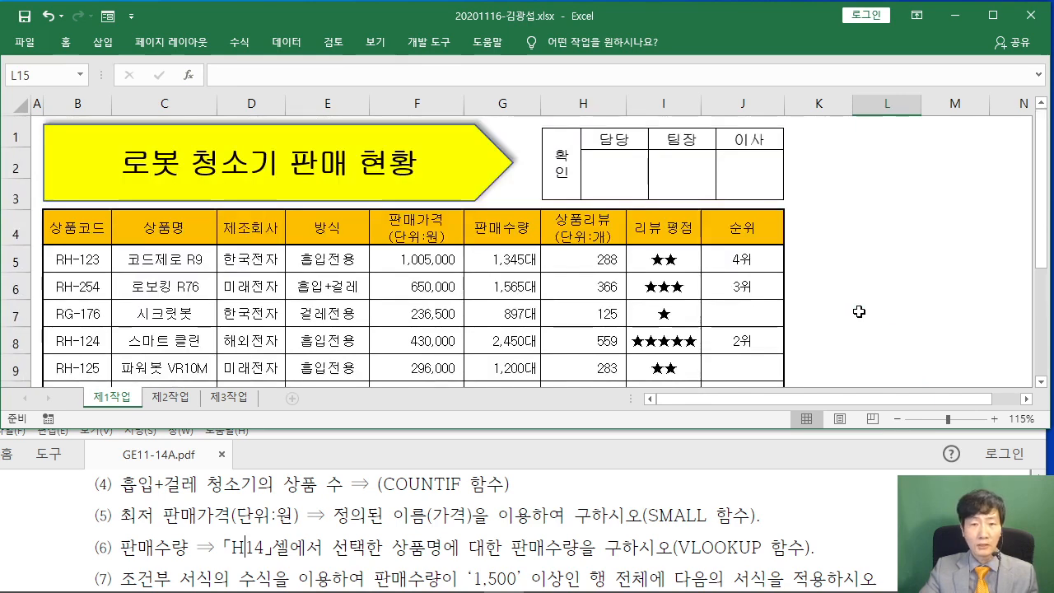
scroll(859, 311, "down", 1)
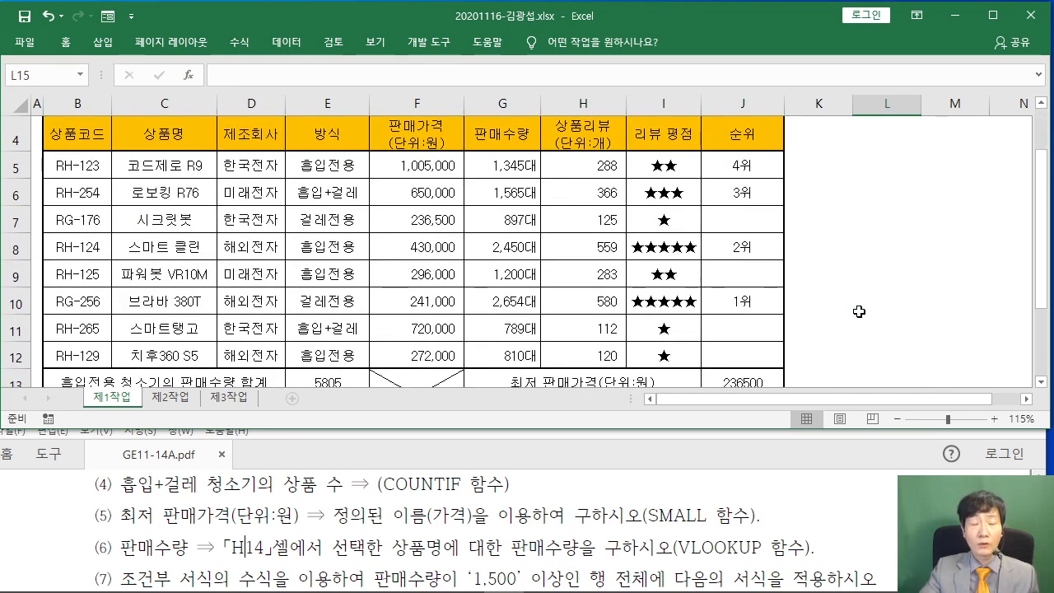
scroll(859, 312, "down", 1)
scroll(859, 311, "up", 1)
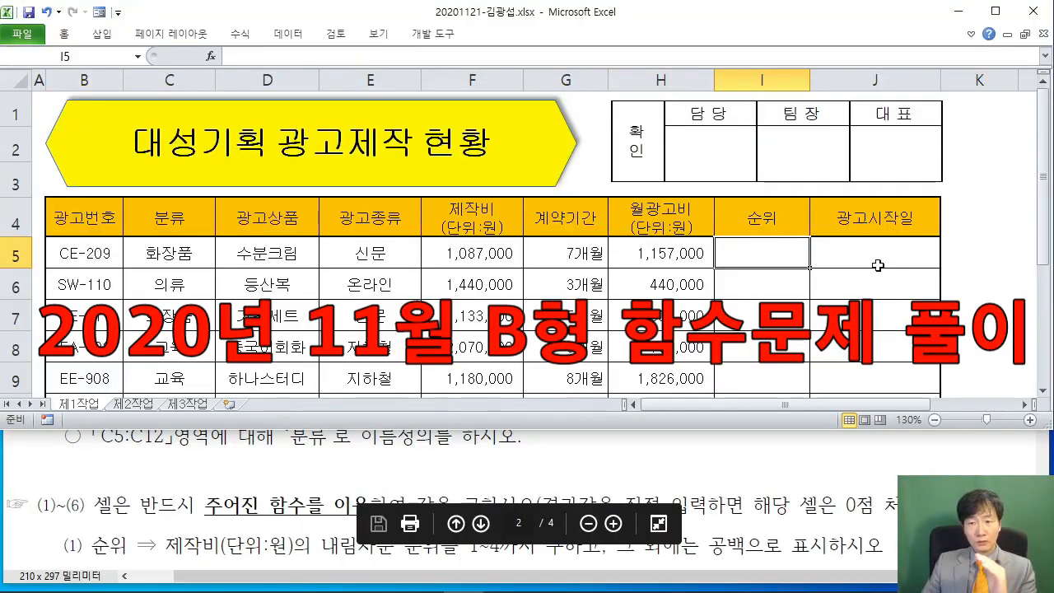
Review the 순위 column and read question (1) in the exam PDF for its ranking conditions and required functions
left_click(878, 266)
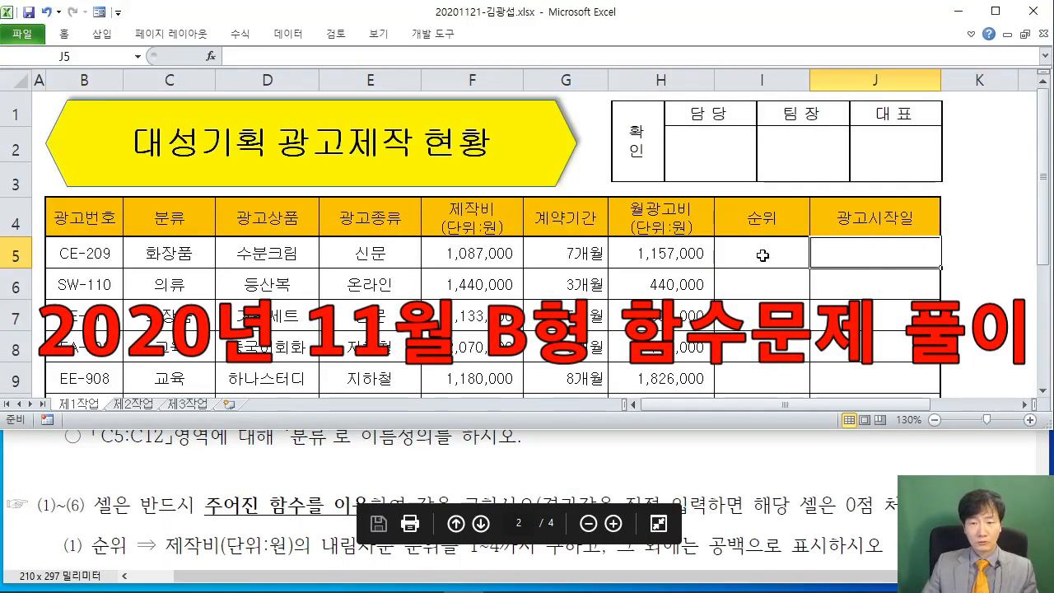
left_click_drag(763, 256, 762, 349)
scroll(859, 206, "up", 1)
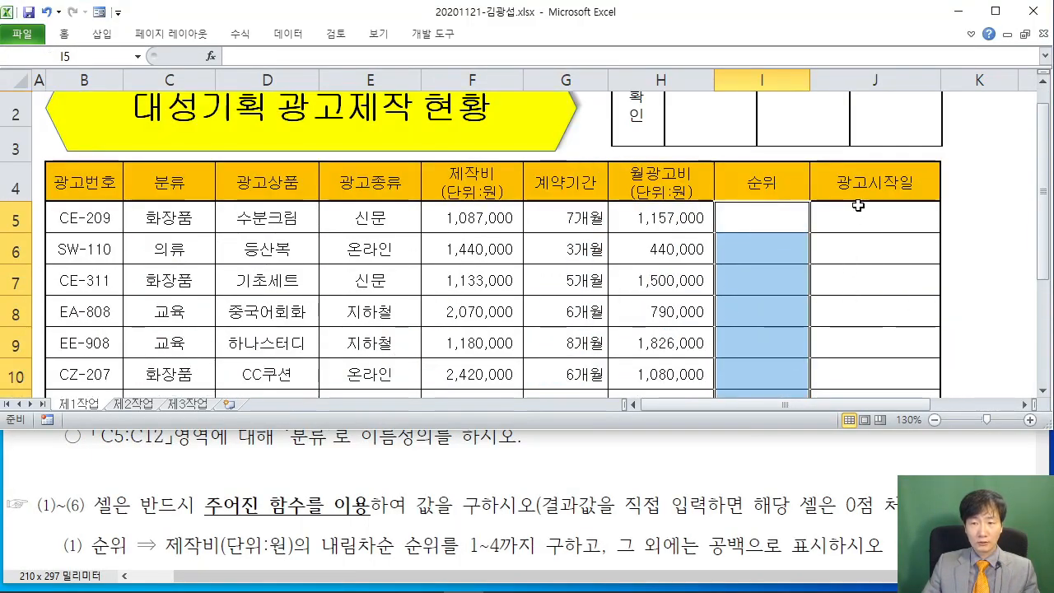
left_click(770, 229)
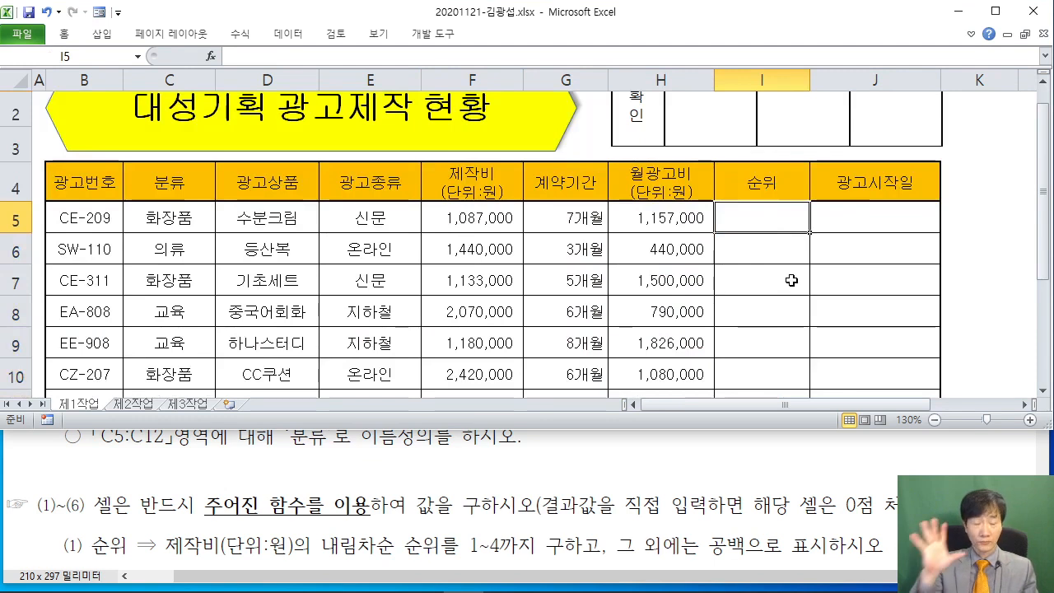
left_click(568, 474)
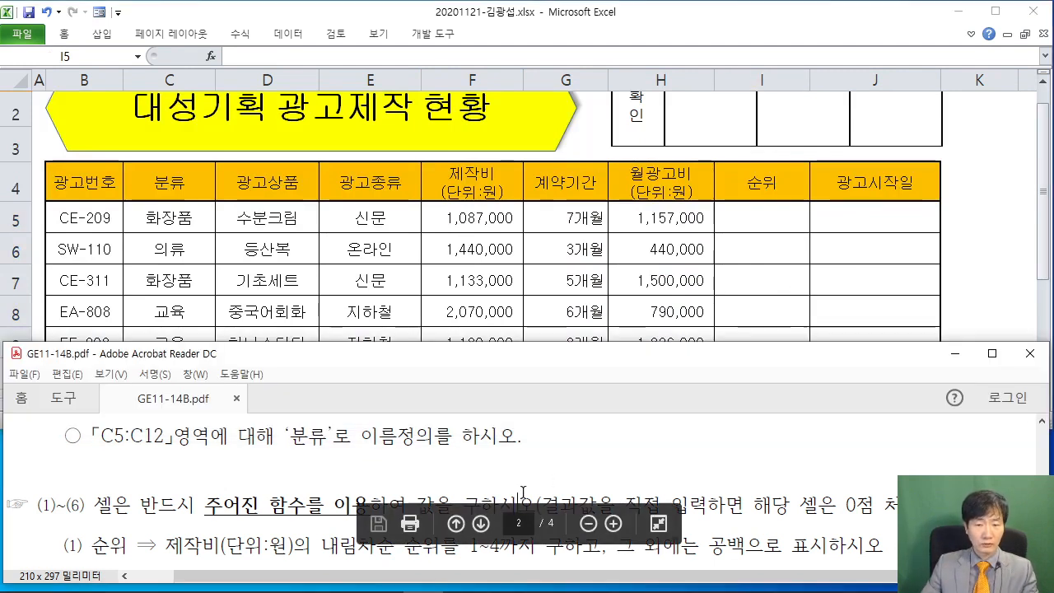
scroll(489, 477, "down", 2)
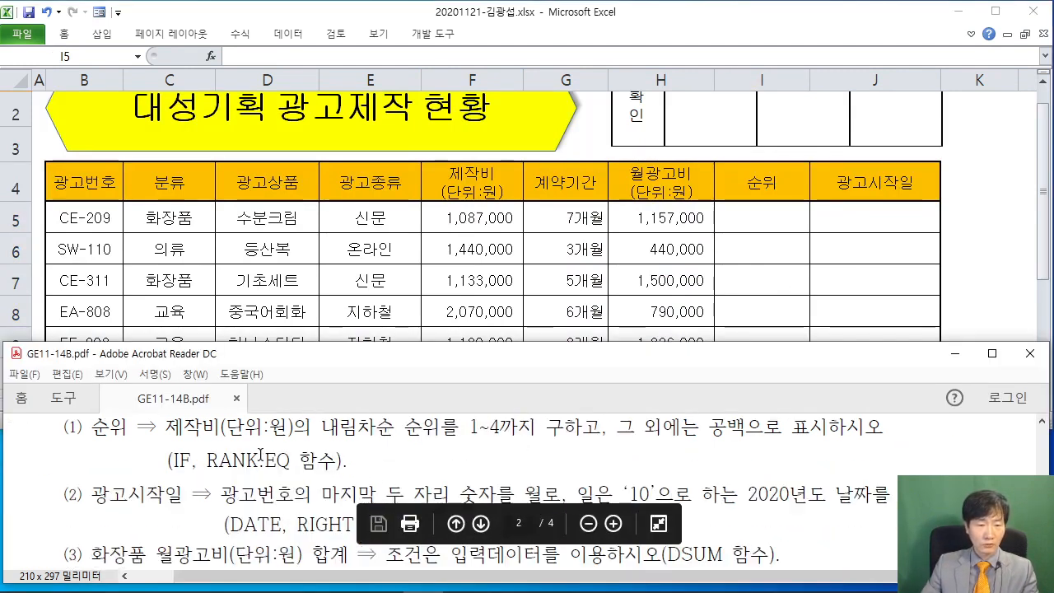
scroll(287, 466, "down", 1)
scroll(298, 475, "up", 2)
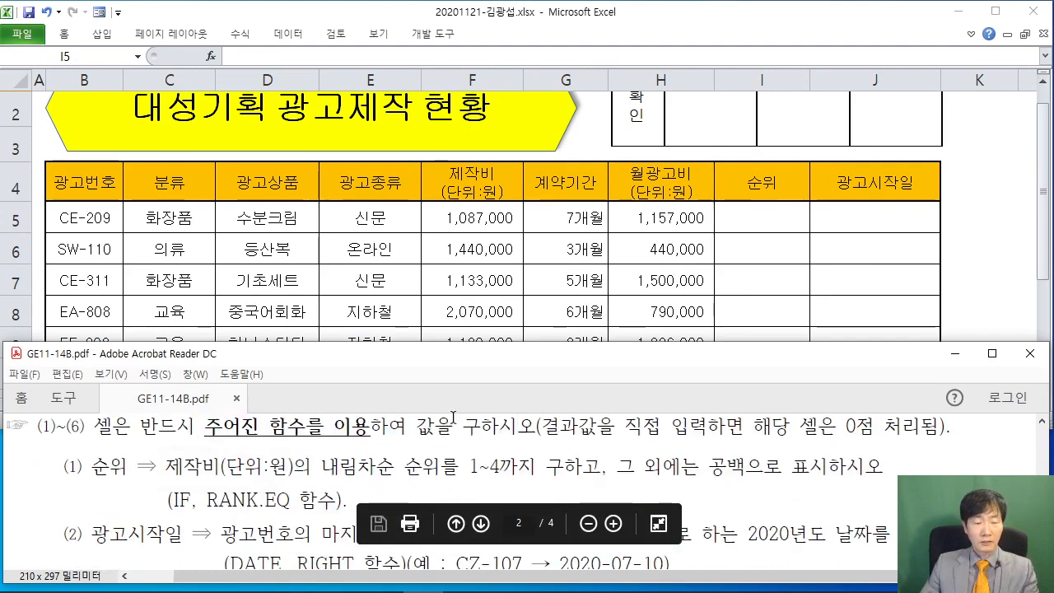
left_click(753, 209)
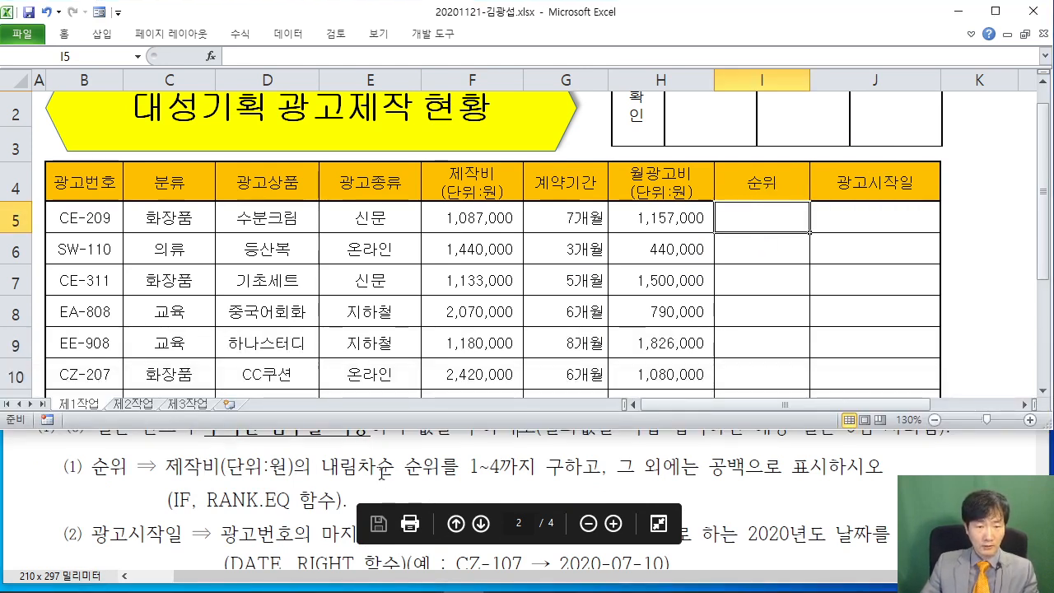
left_click(387, 511)
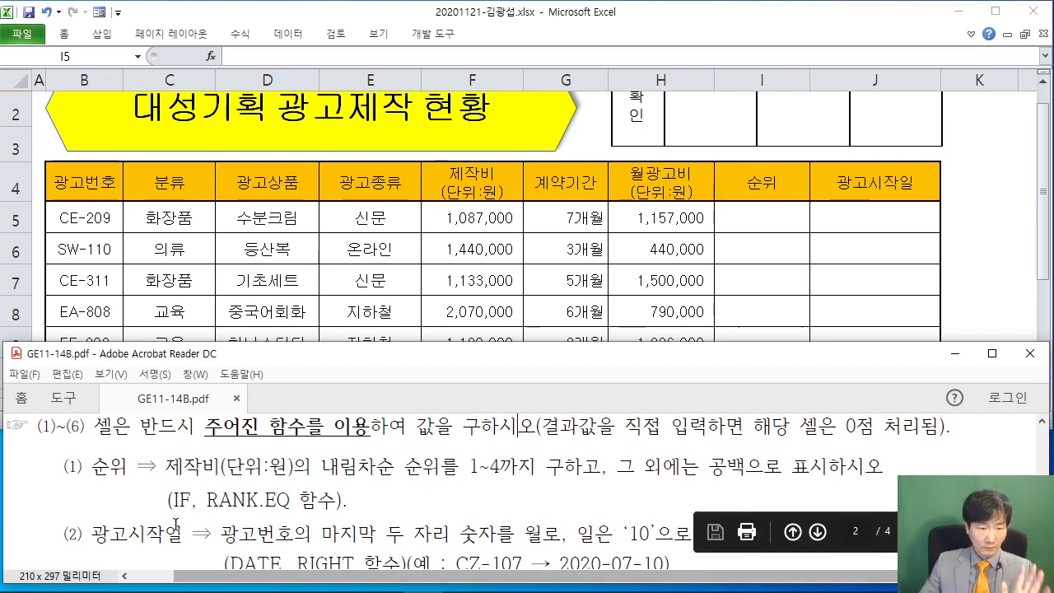
Start an IF function in I5 by searching for it in the function wizard, and shift its arguments dialog aside
left_click(750, 226)
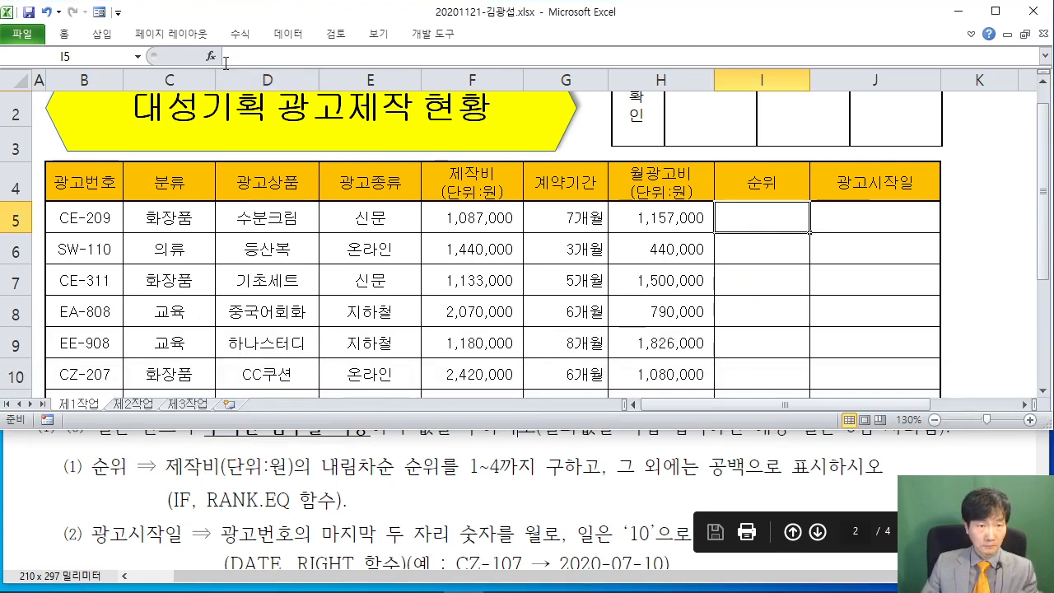
key("ctrl+2")
mouse_move(191, 35)
left_mouse_down()
mouse_move(228, 62)
mouse_move(362, 245)
left_mouse_up()
key("Escape")
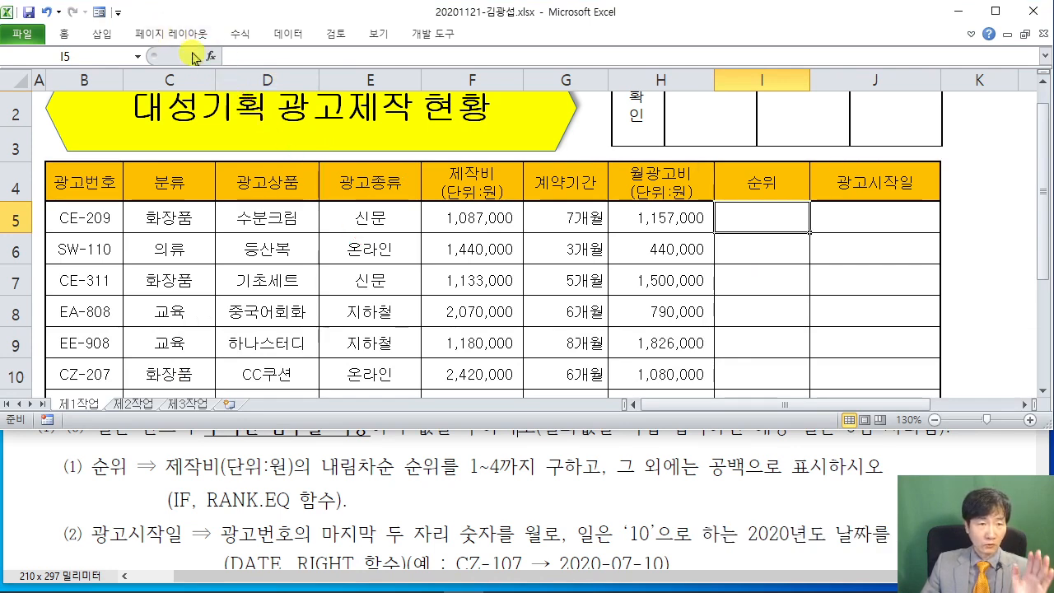
left_click(211, 56)
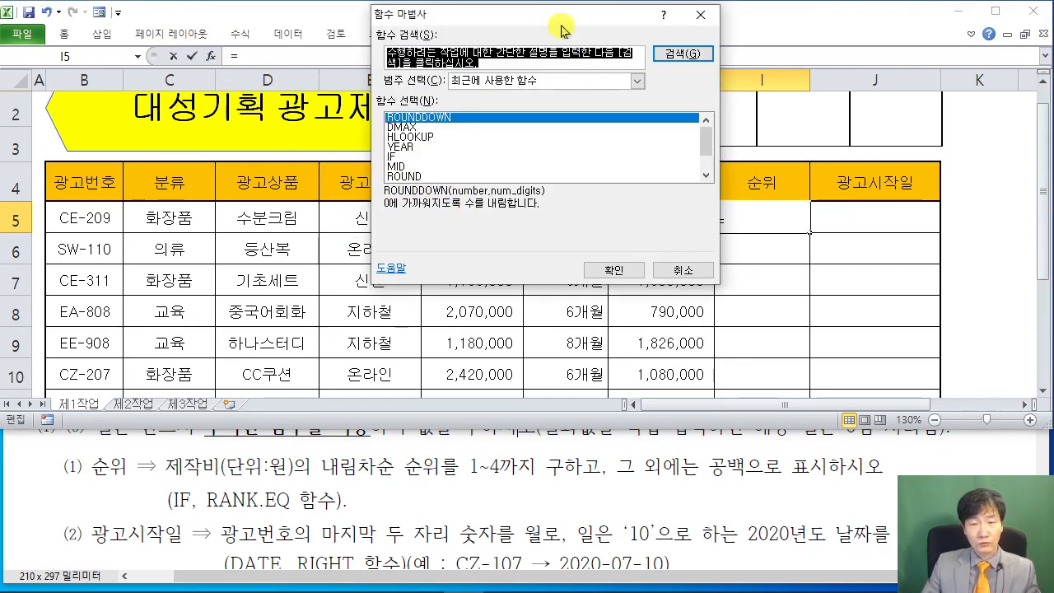
left_click_drag(561, 30, 589, 111)
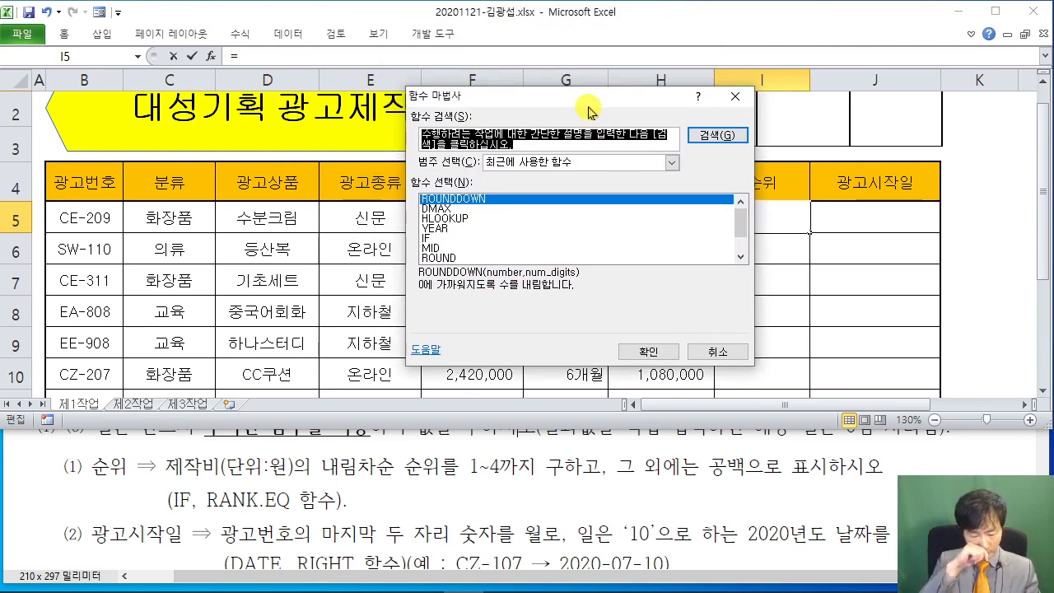
type("if")
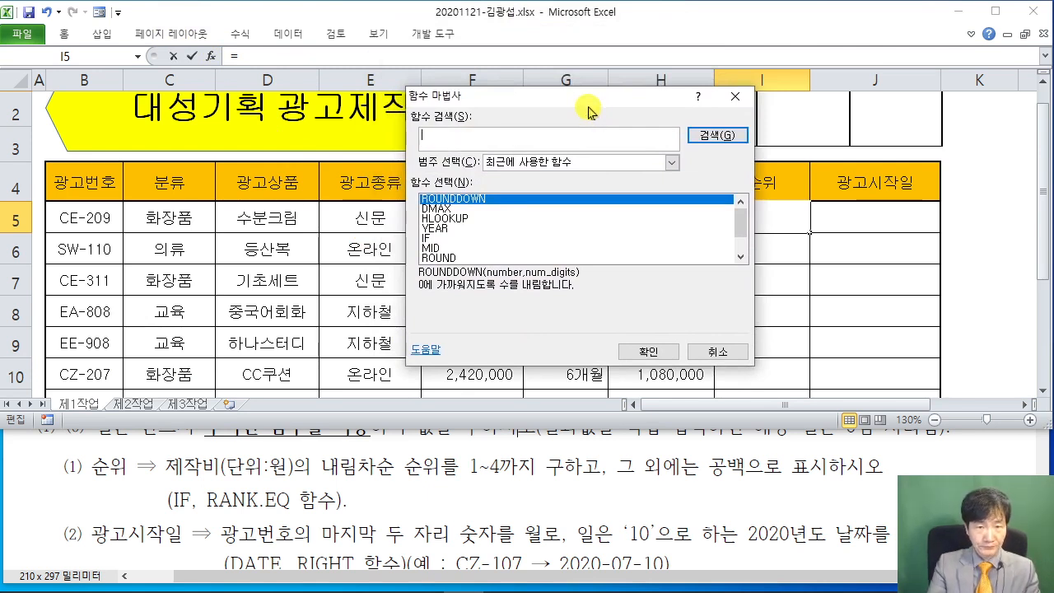
left_click(731, 136)
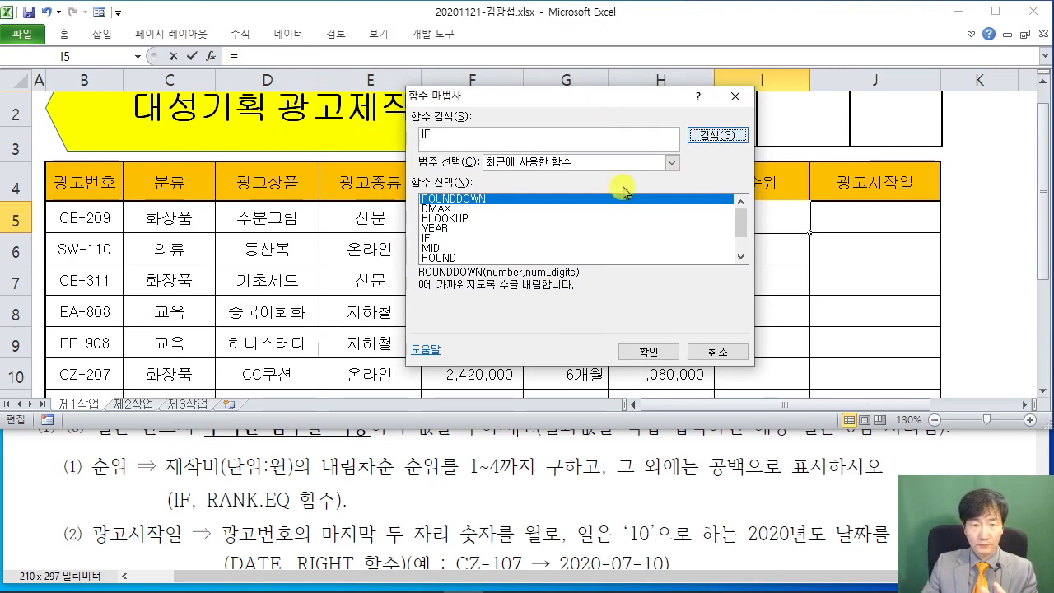
left_click(648, 352)
left_click_drag(443, 80, 305, 111)
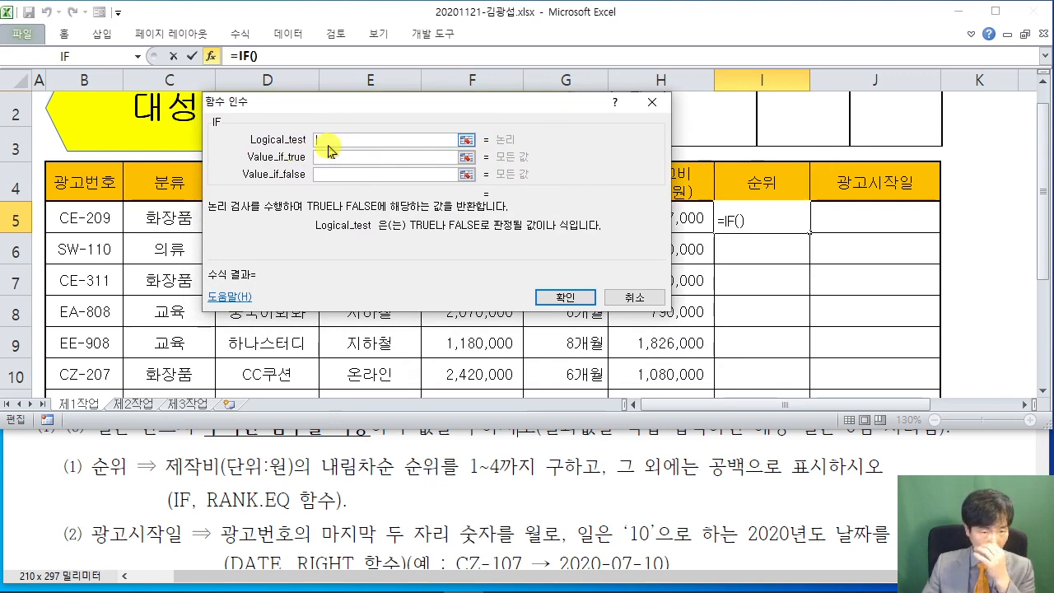
Enter RANK.EQ( as IF's Logical_test and open the function arguments of the nested RANK.EQ
type("ㄱ무ㅏ")
key("BackSpace")
key("BackSpace")
key("BackSpace")
key("Hangul")
type("RANK")
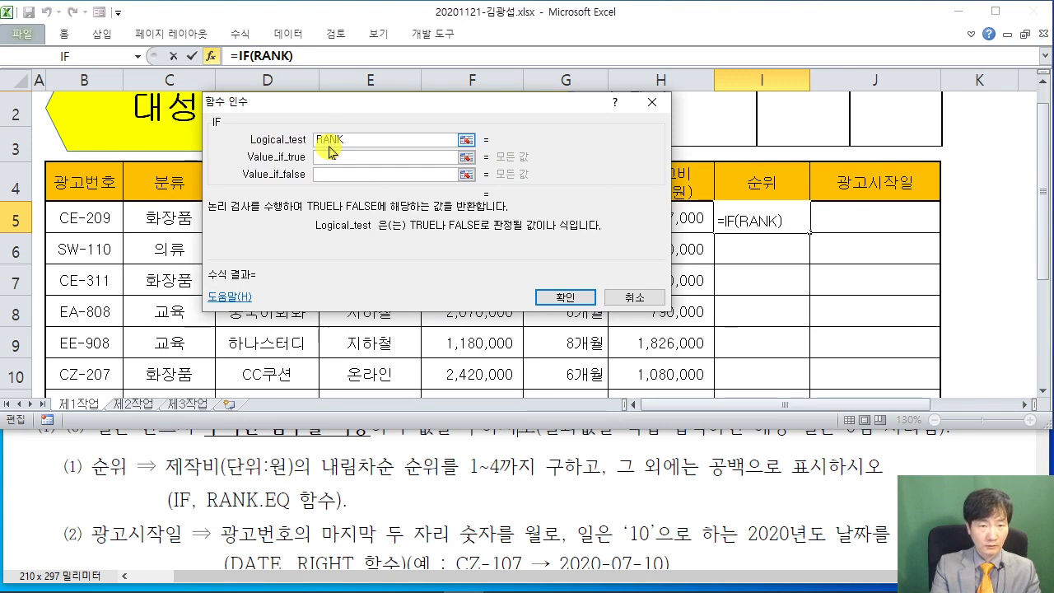
type(".EQ")
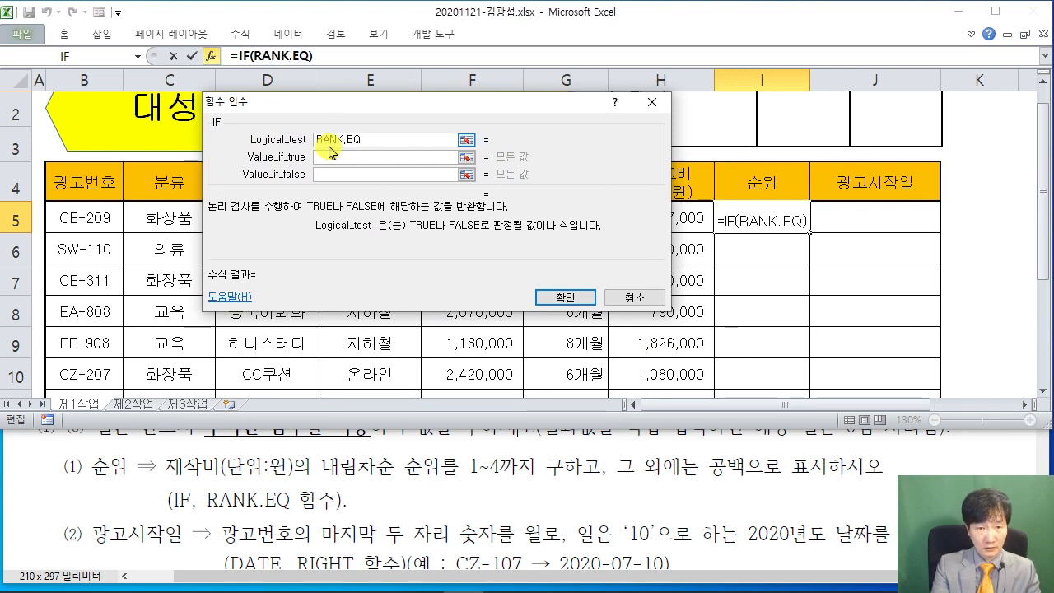
type("(")
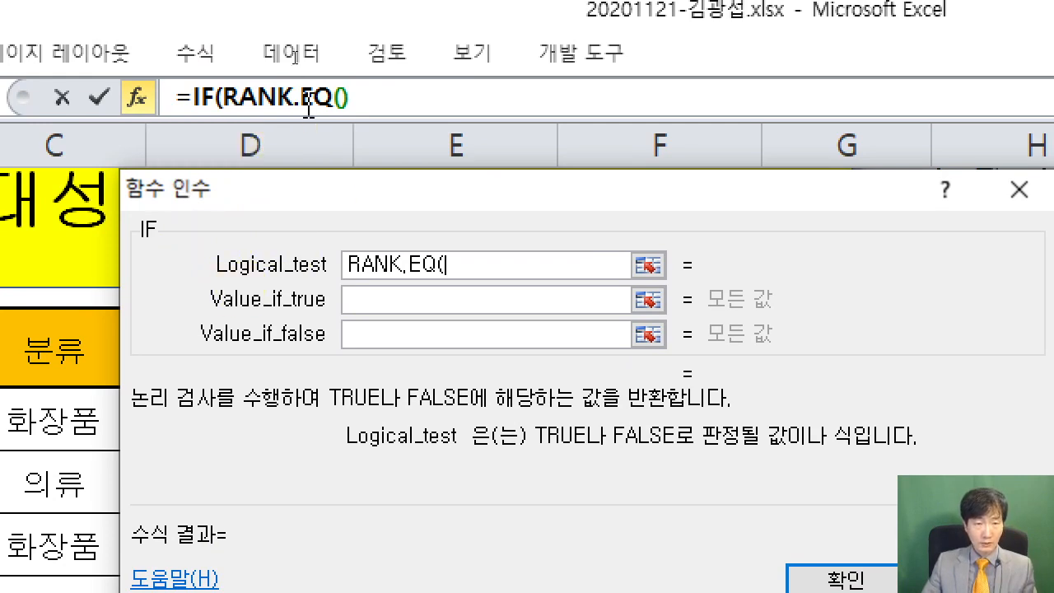
left_click(286, 104)
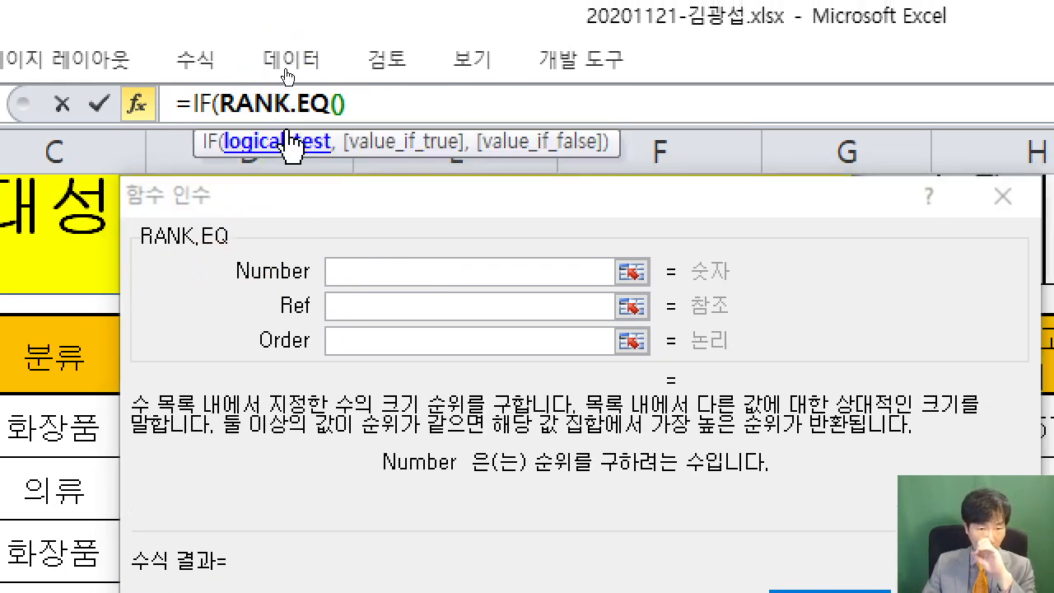
left_click(404, 284)
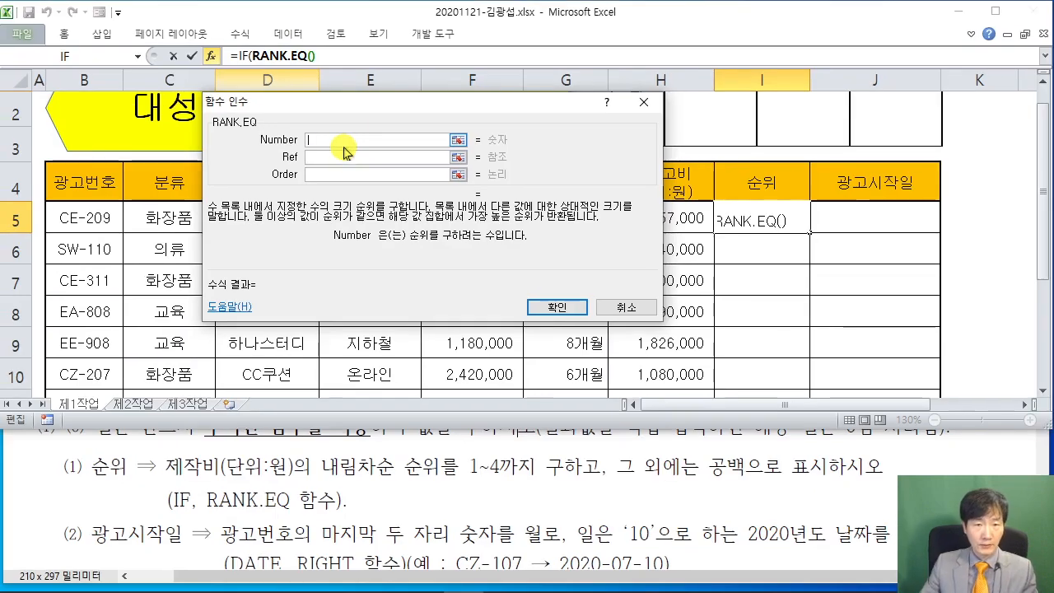
Move the arguments dialog below the first data rows and set RANK.EQ's Number to F5
left_click_drag(383, 106, 438, 332)
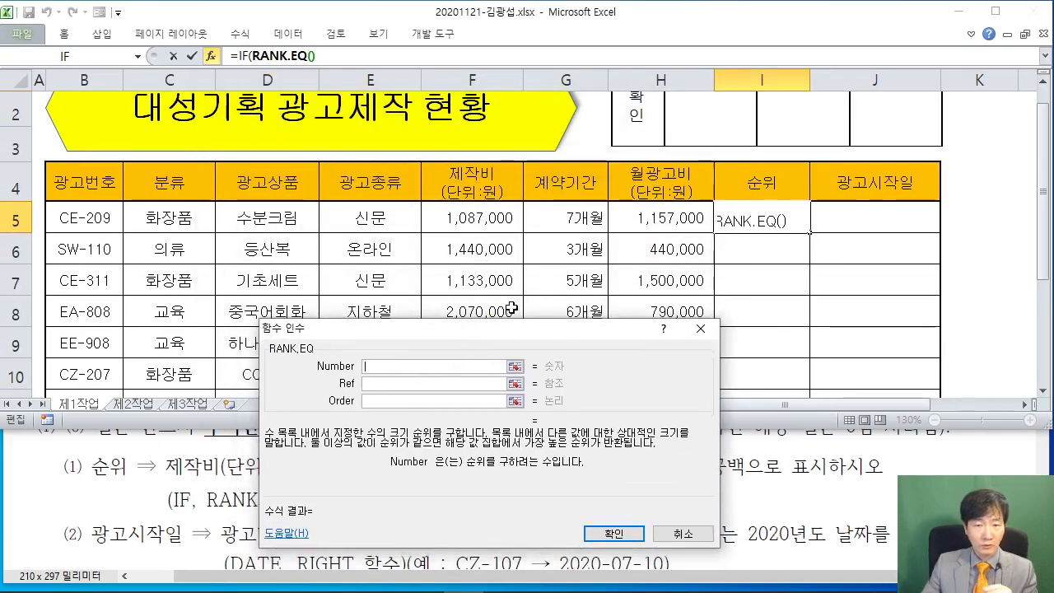
left_click_drag(501, 329, 540, 328)
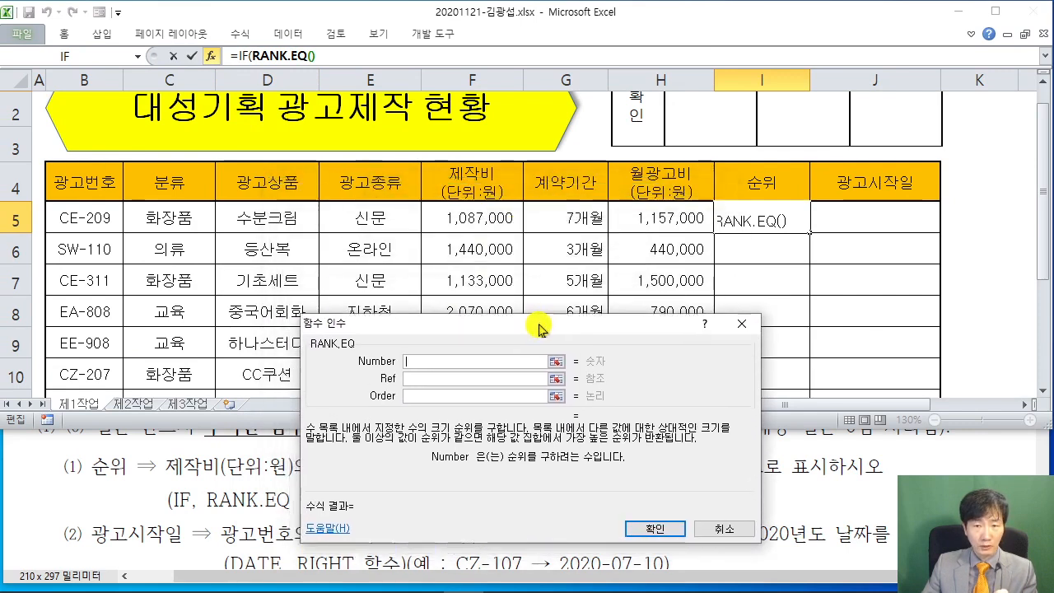
left_click(480, 218)
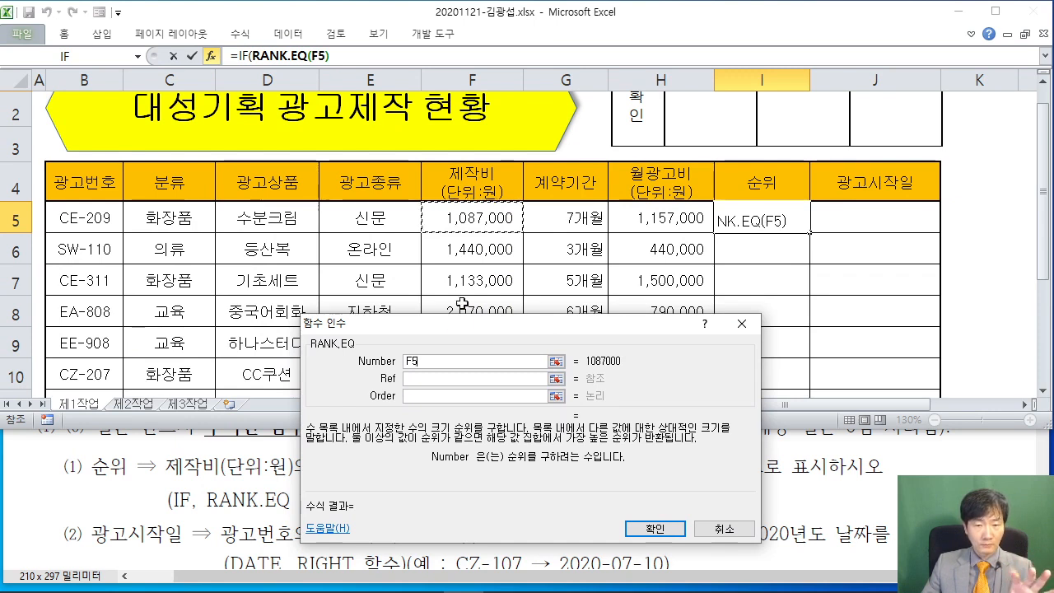
Set RANK.EQ's Ref to the 제작비 range F5:F12, moving the arguments dialog clear of the column
left_click(420, 379)
left_click_drag(425, 336, 674, 205)
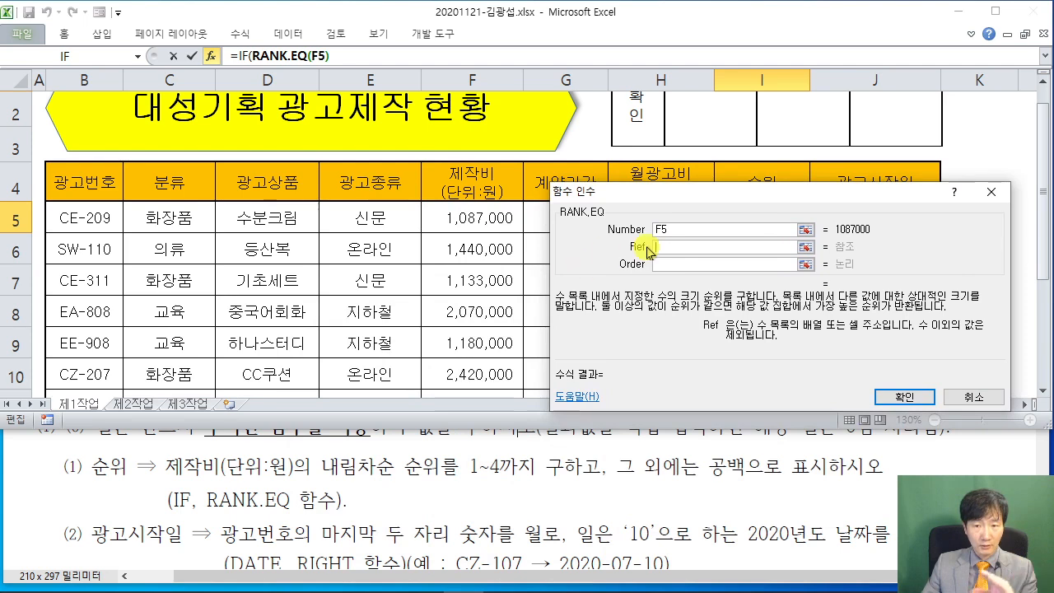
left_click_drag(495, 217, 487, 327)
left_click_drag(700, 199, 383, 173)
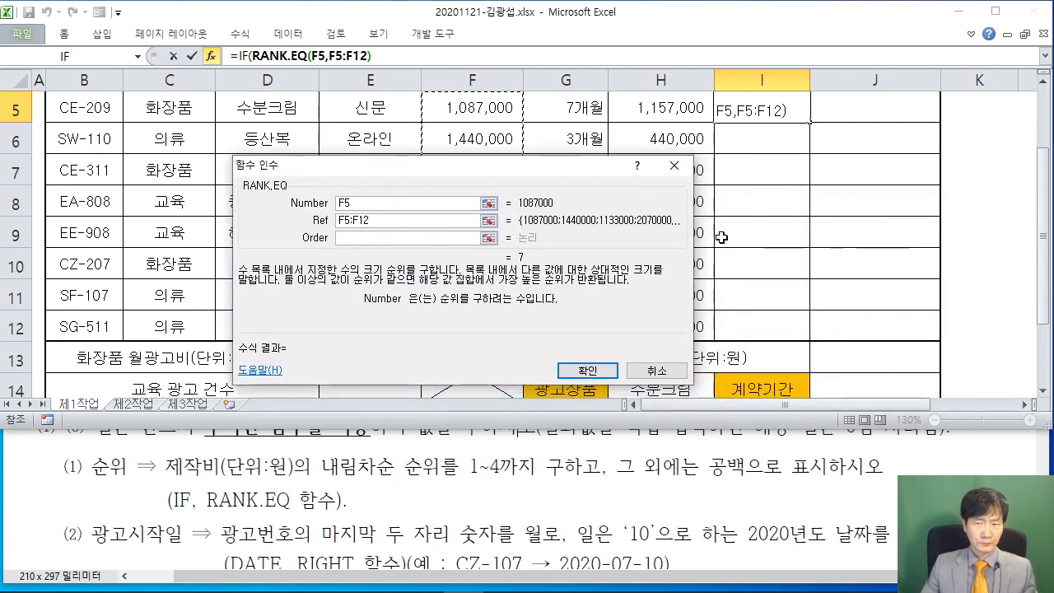
scroll(437, 257, "up", 1)
left_click_drag(549, 170, 554, 260)
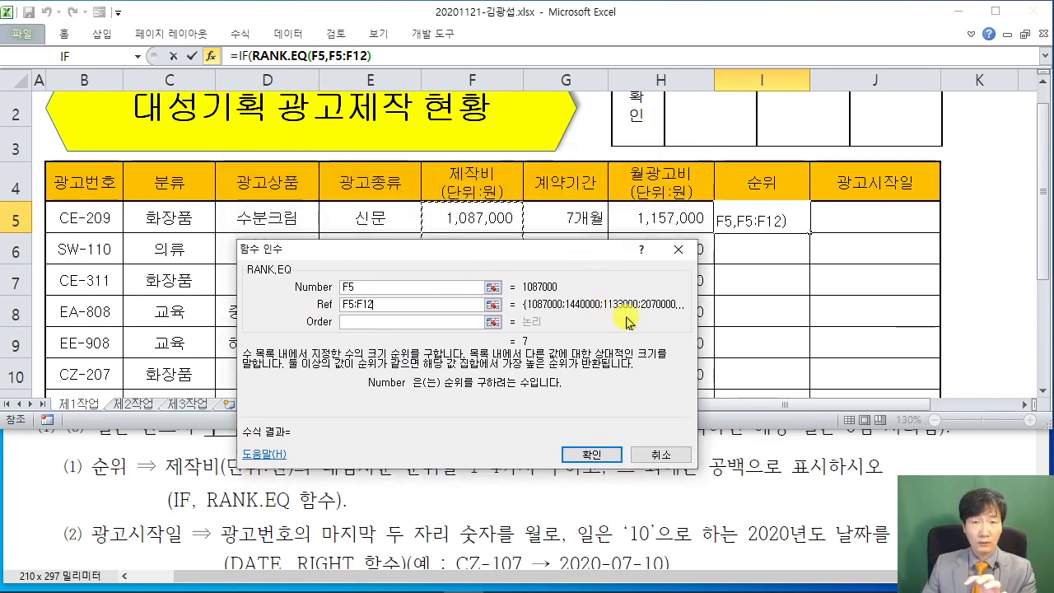
left_click_drag(448, 251, 633, 263)
Make RANK.EQ's Ref range absolute as $F$5:$F$12
double_click(570, 317)
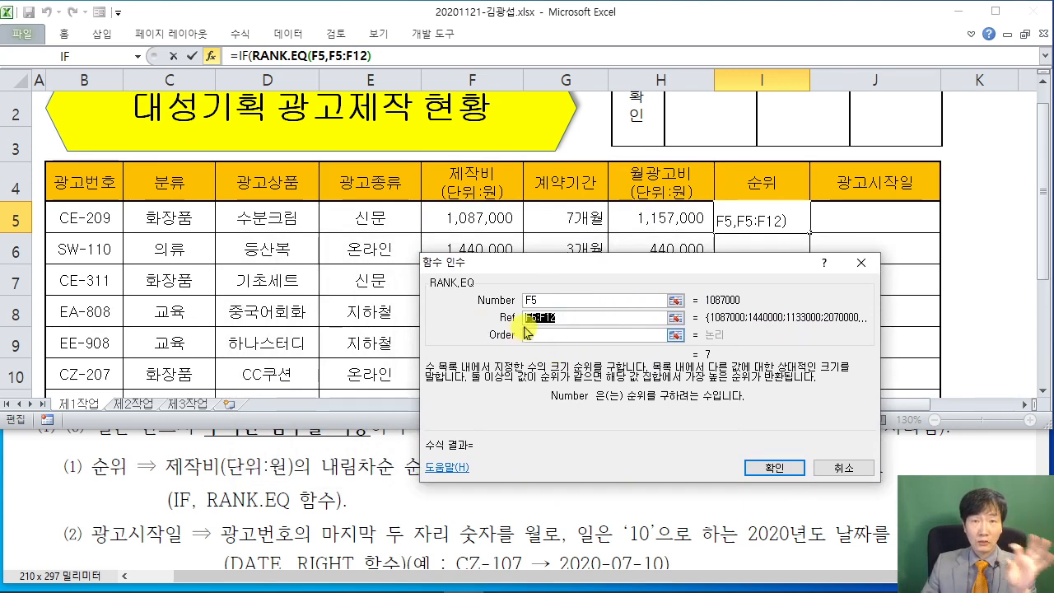
left_click_drag(581, 317, 502, 321)
mouse_move(616, 133)
left_mouse_down()
mouse_move(657, 133)
mouse_move(604, 203)
left_mouse_up()
left_click_drag(603, 170, 642, 166)
left_click_drag(675, 136, 661, 177)
left_click_drag(661, 176, 699, 198)
left_click_drag(689, 138, 677, 198)
left_click_drag(677, 198, 667, 214)
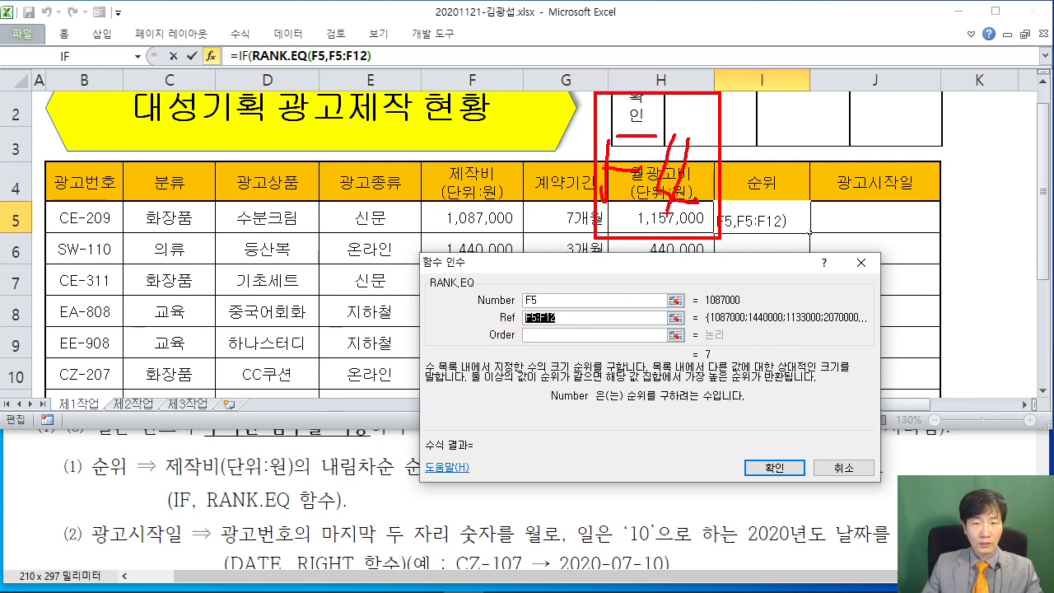
scroll(494, 375, "down", 1)
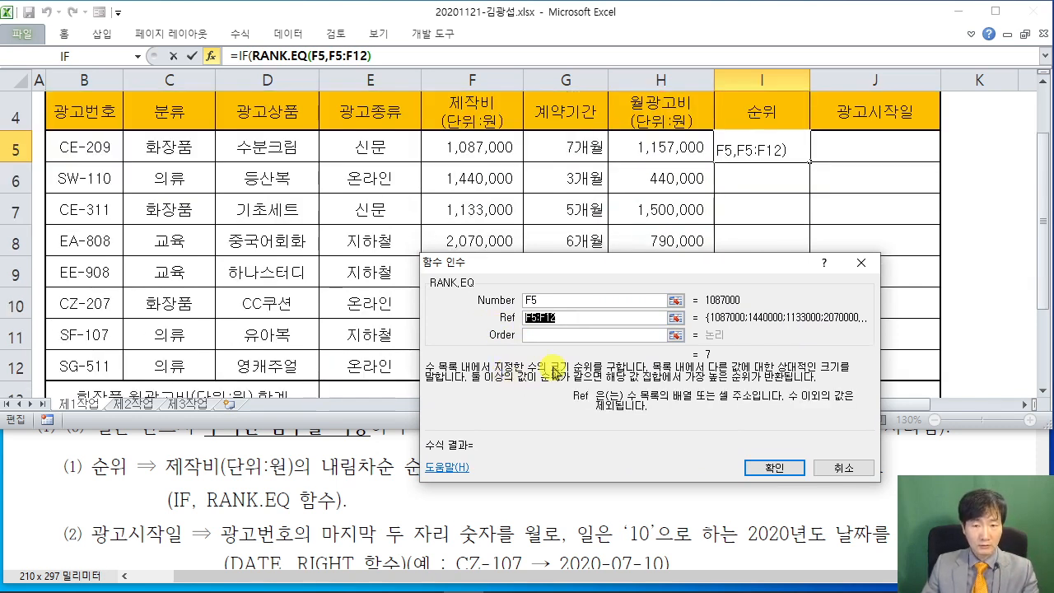
key("F4")
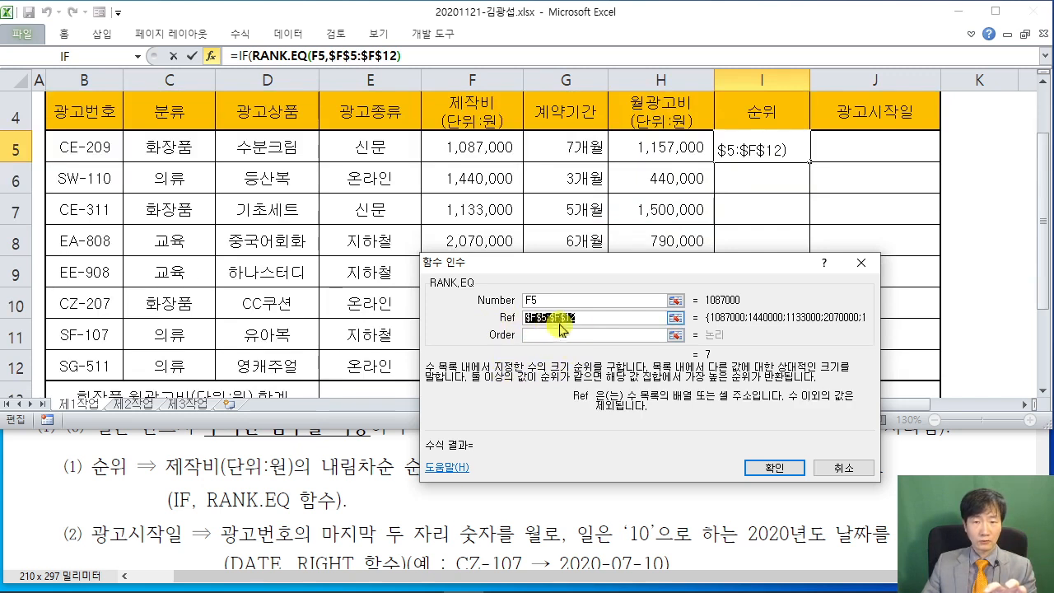
Set RANK.EQ's Order to 0 for a descending rank
left_click_drag(546, 262, 361, 162)
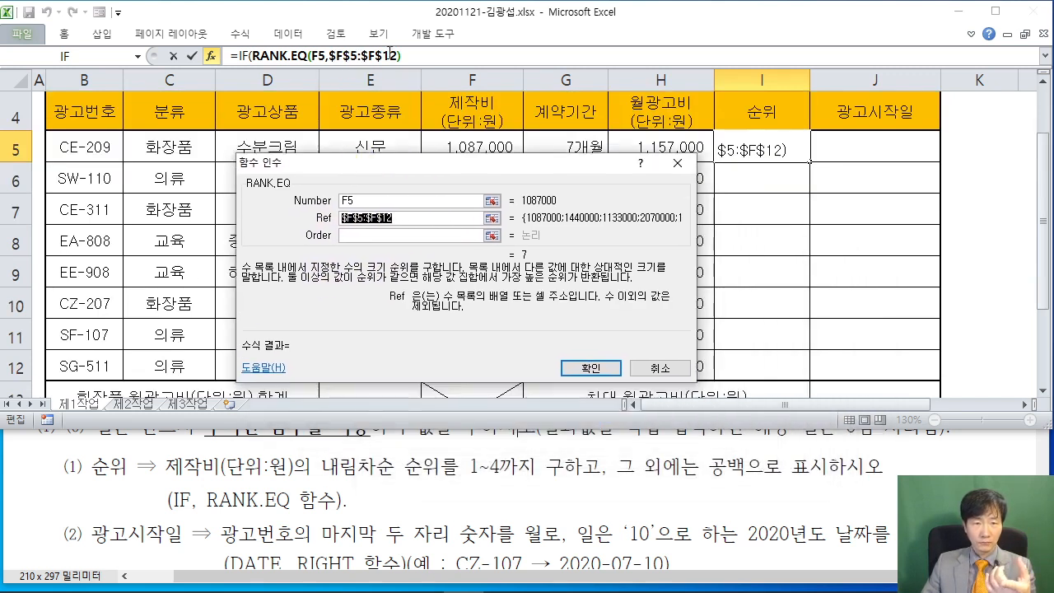
left_click_drag(412, 170, 676, 205)
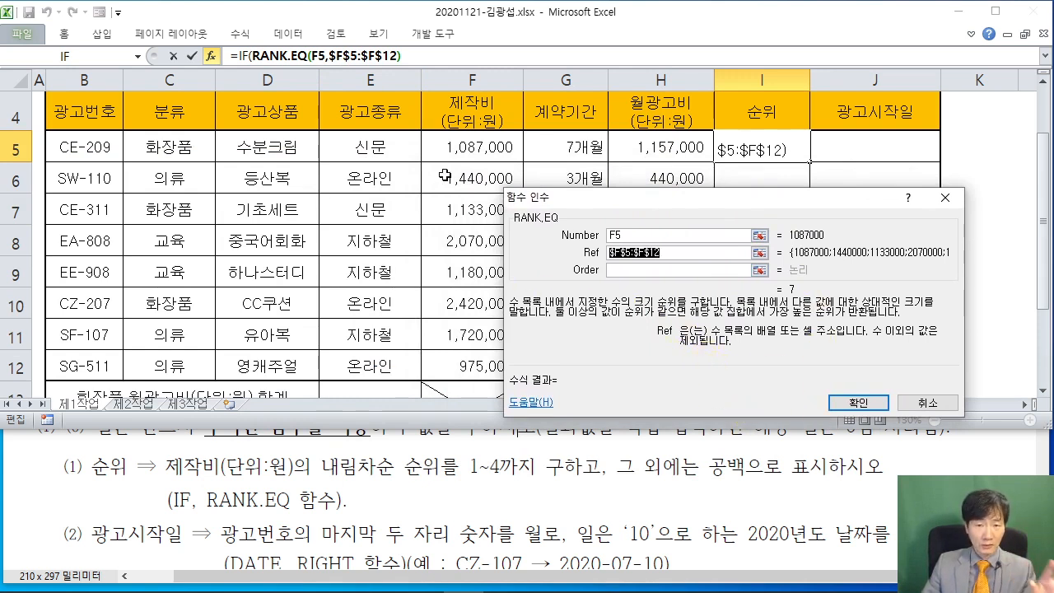
left_click_drag(639, 198, 464, 169)
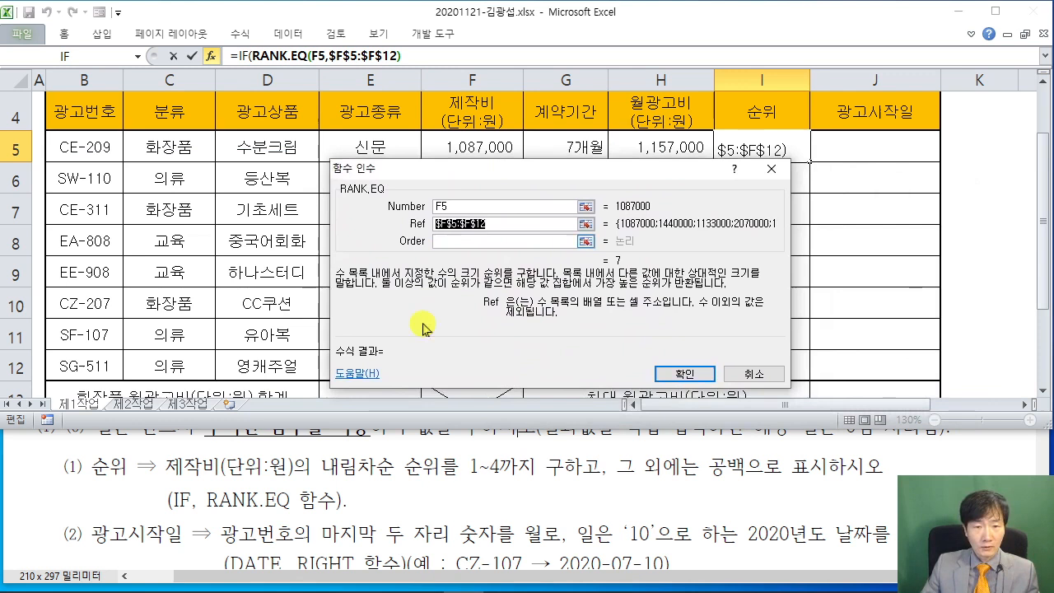
left_click(452, 242)
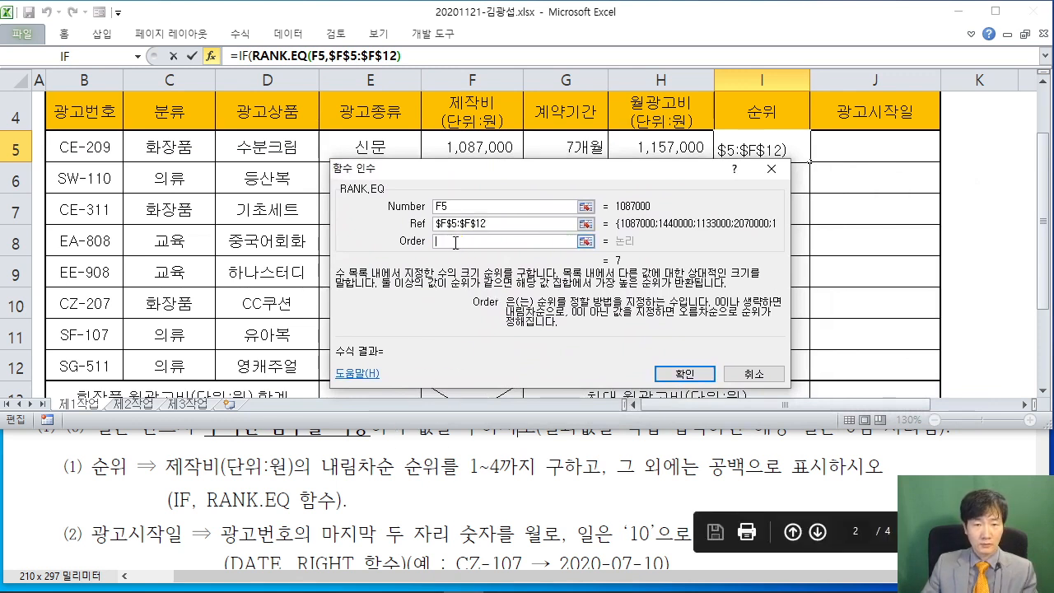
type("0")
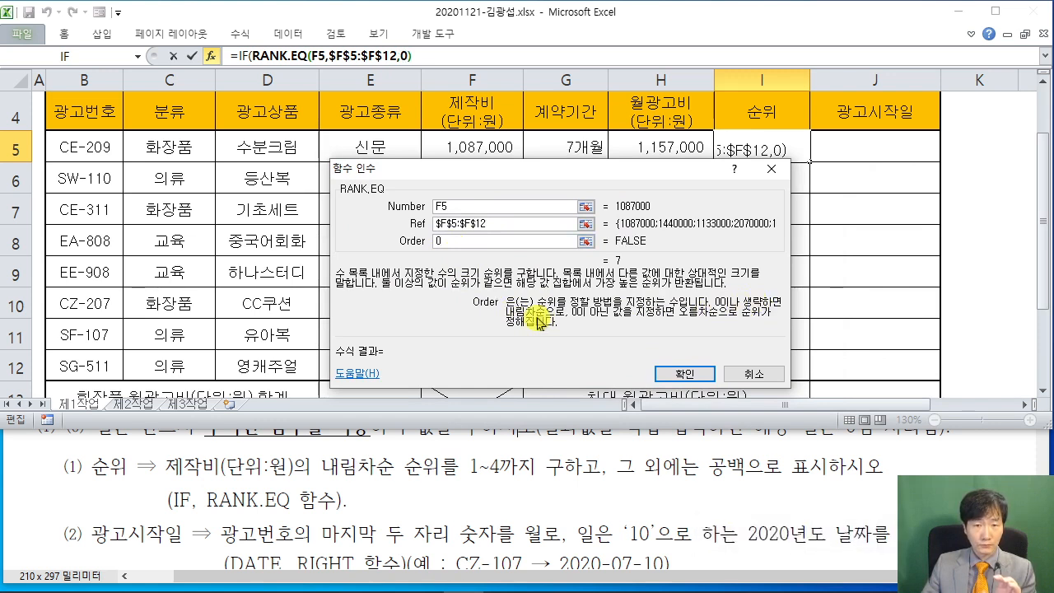
Return to the outer IF arguments and append <=4 to the RANK.EQ expression in Logical_test
left_click_drag(502, 180, 399, 119)
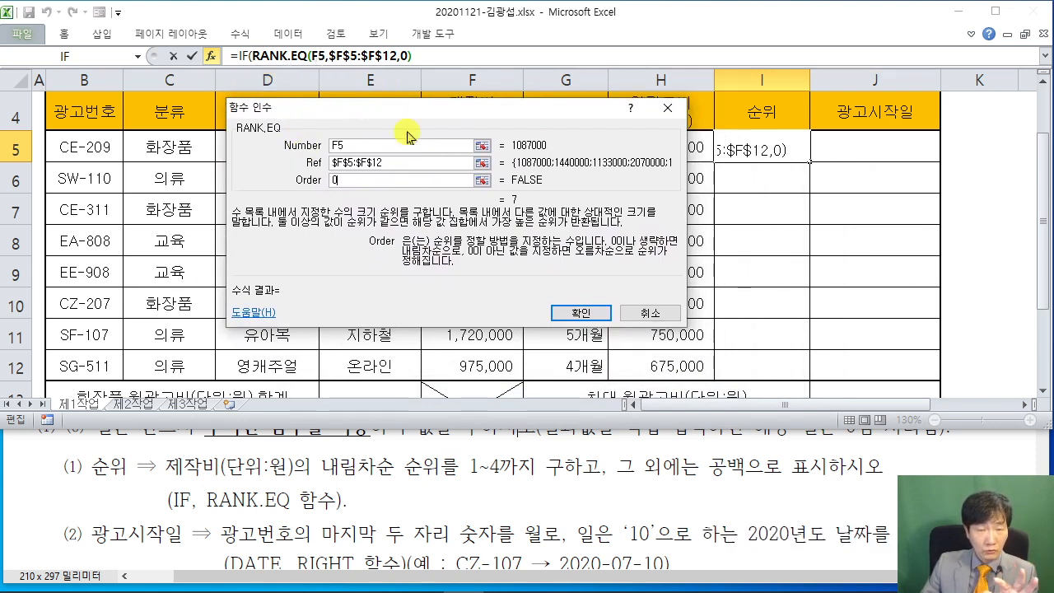
left_click(245, 55)
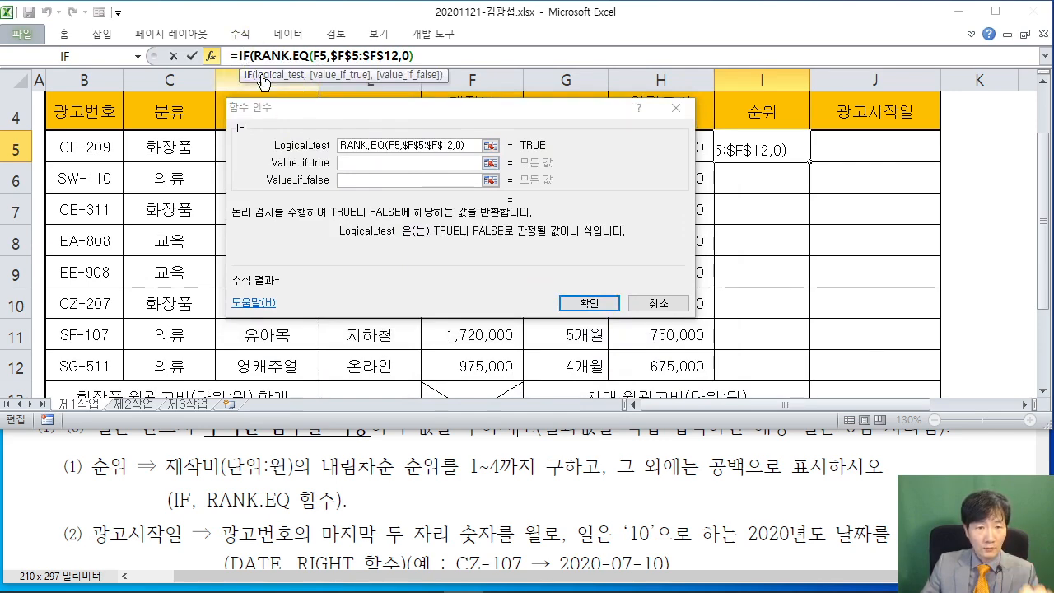
left_click(264, 113)
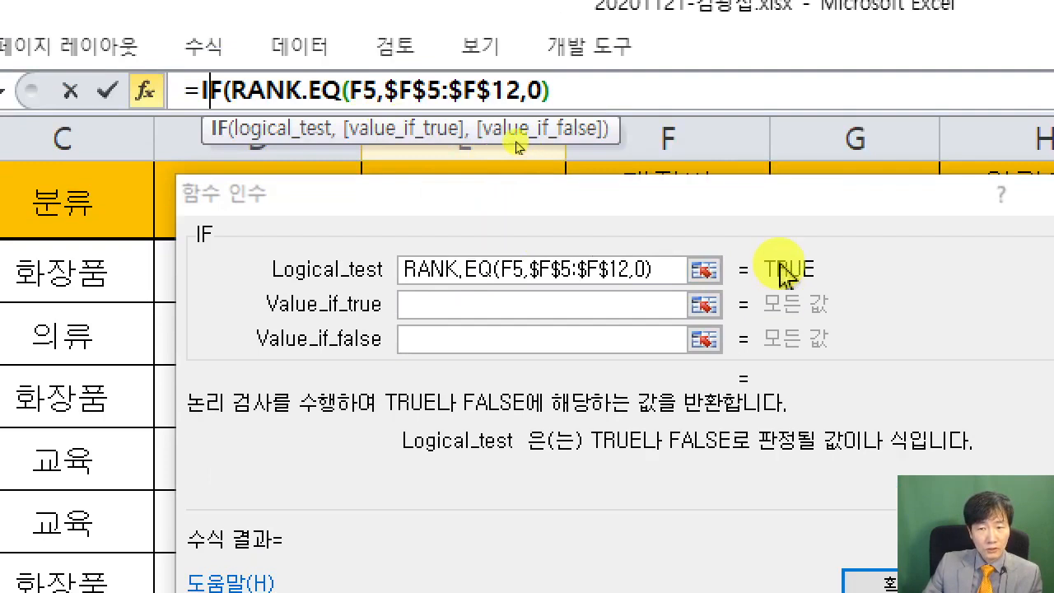
left_click(661, 312)
left_click(632, 270)
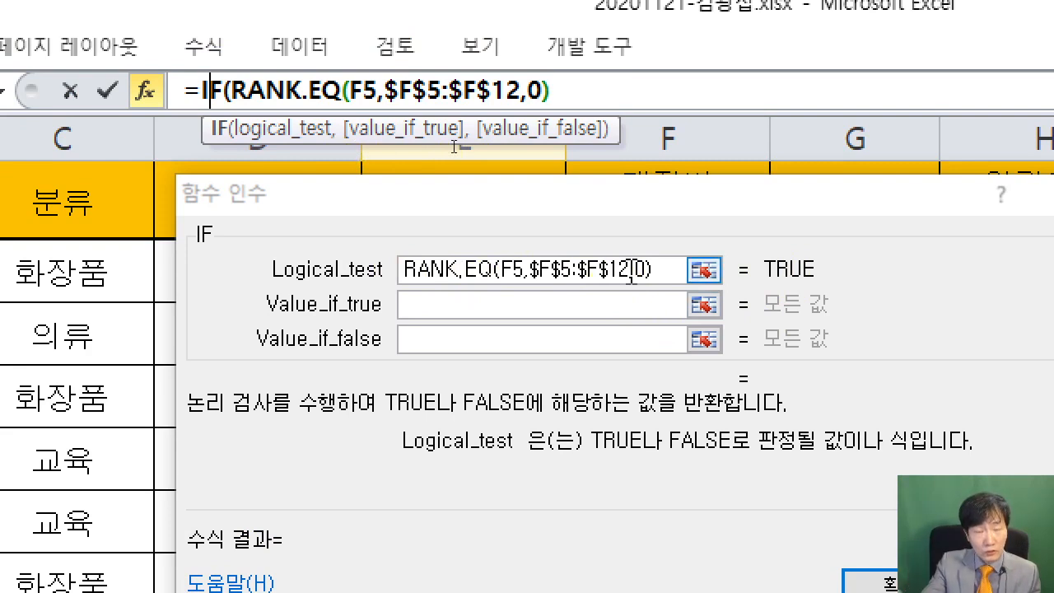
left_click(665, 270)
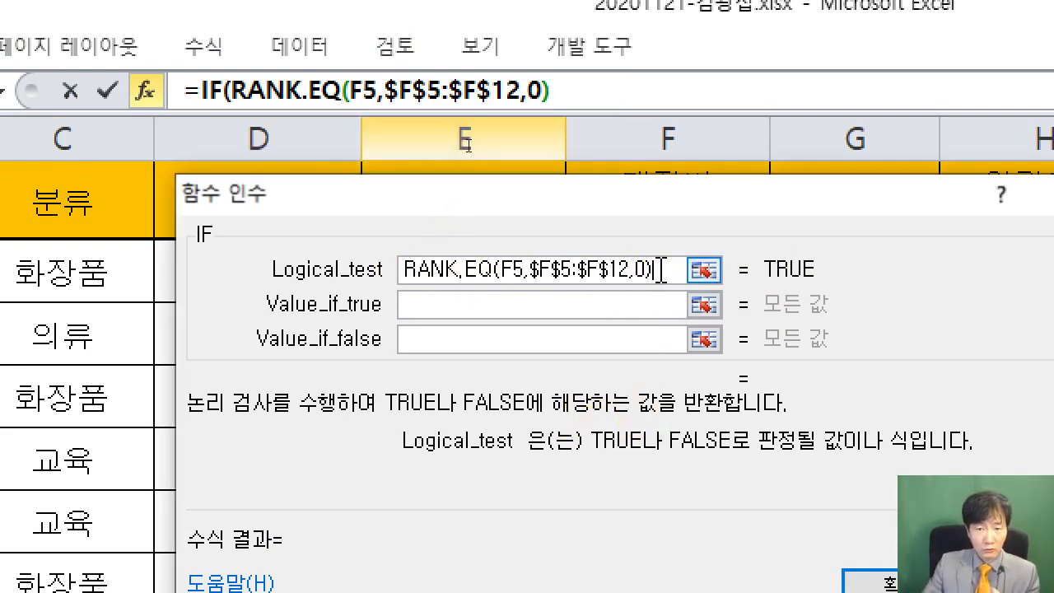
type("<=4")
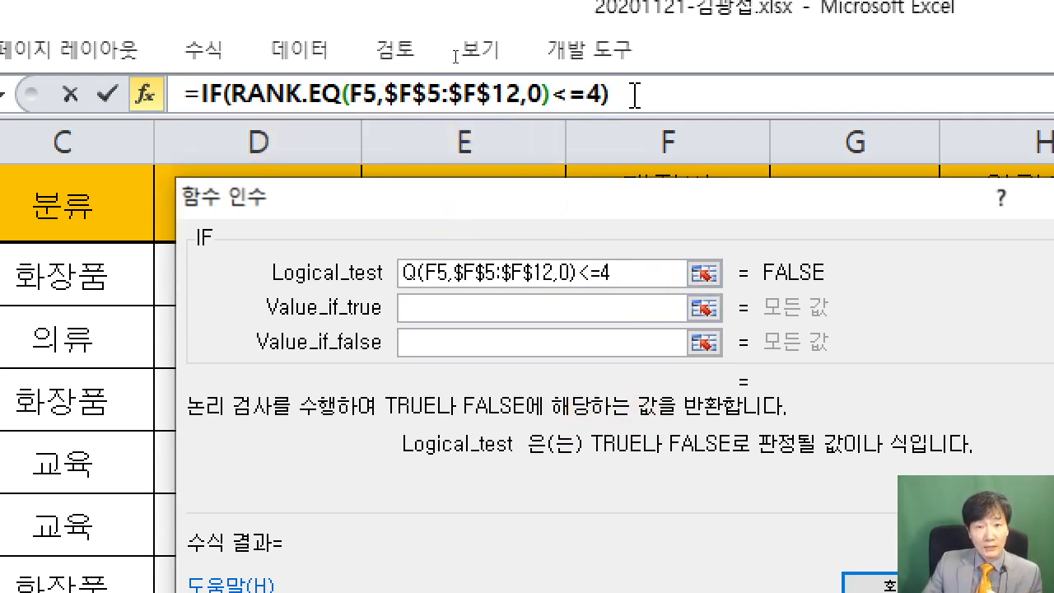
Copy RANK.EQ(F5,$F$5:$F$12,0) from the I5 formula and paste it as IF's Value_if_true
left_click(463, 307)
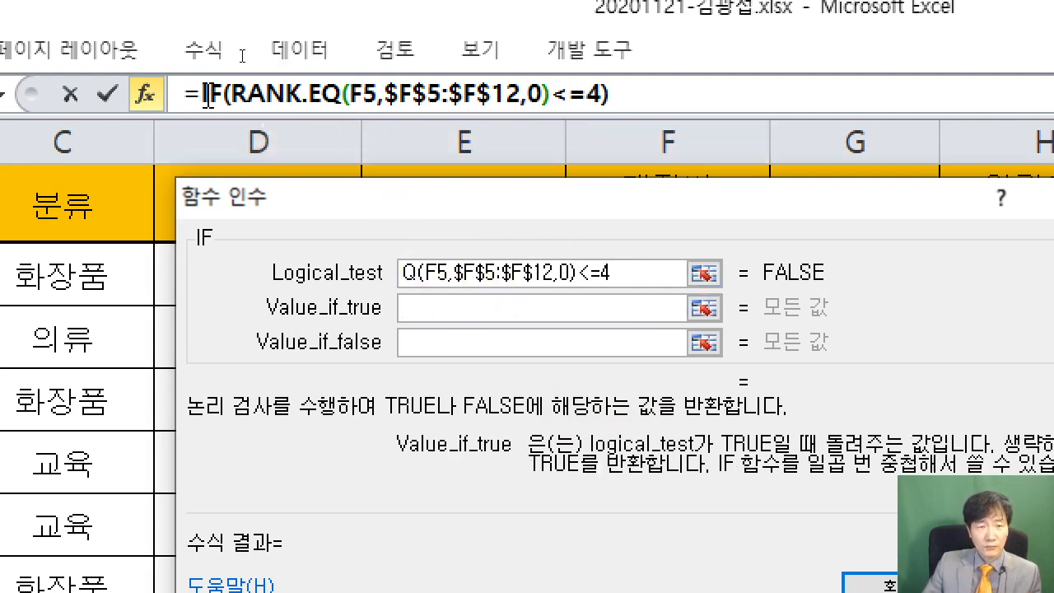
left_click_drag(233, 93, 551, 93)
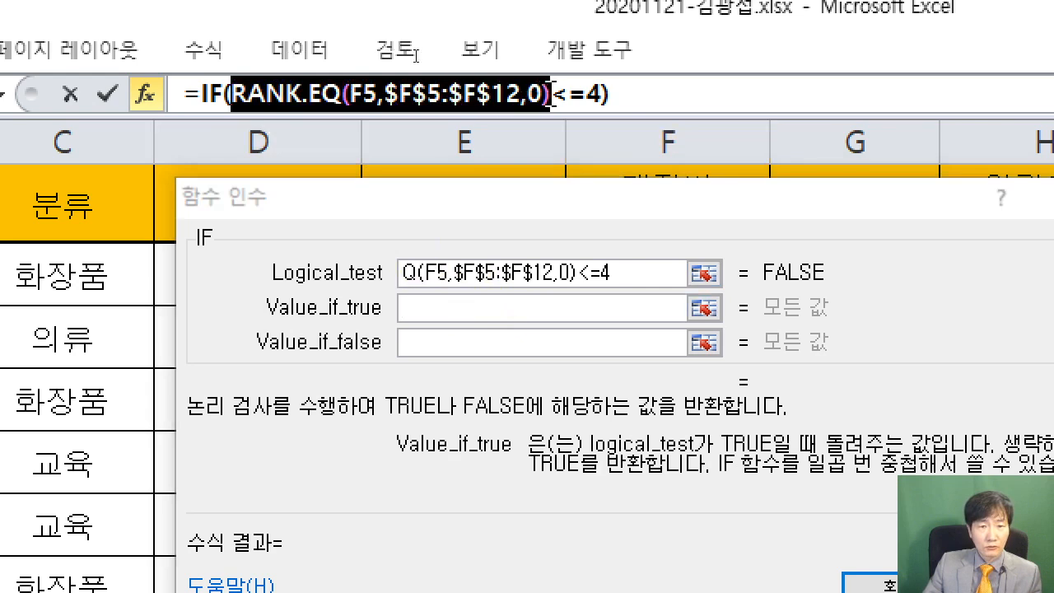
right_click(471, 87)
left_click(539, 153)
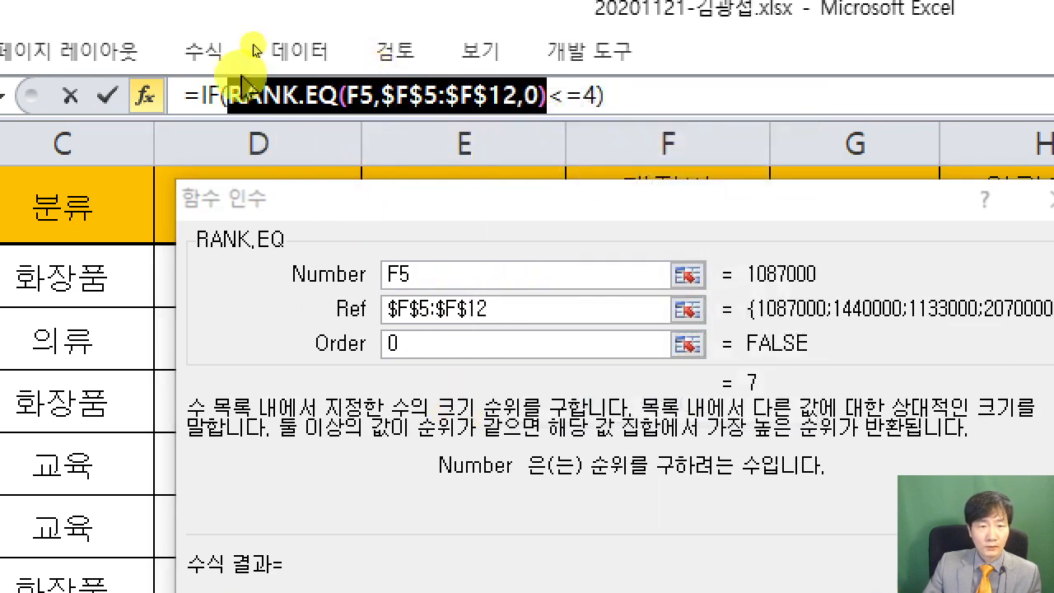
left_click(211, 93)
left_click(466, 309)
right_click(467, 311)
left_click(605, 404)
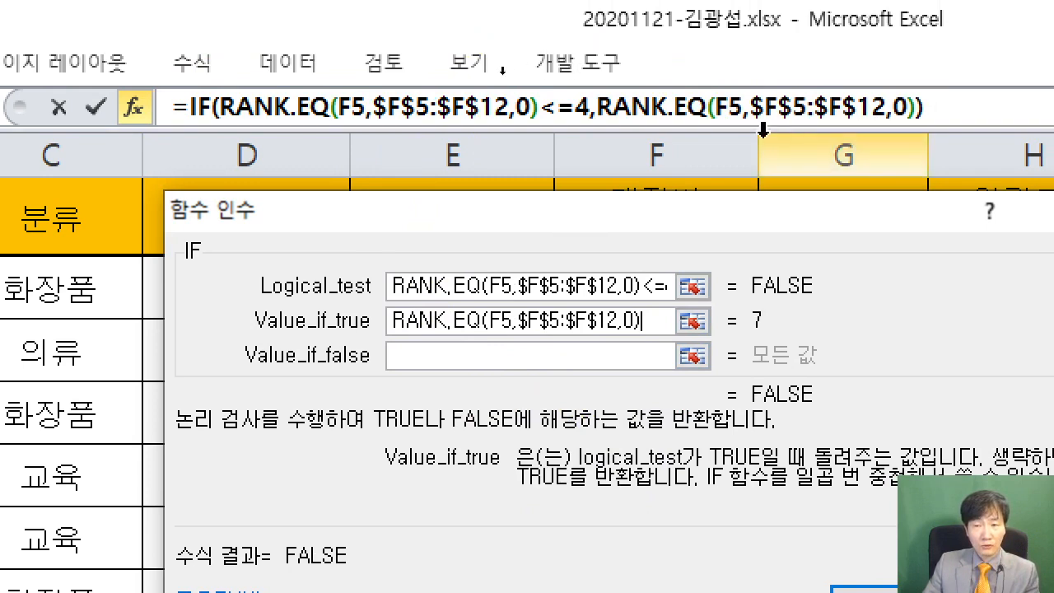
Set IF's Value_if_false to "" and enter the completed 순위 formula in I5
left_click(445, 359)
left_click(435, 354)
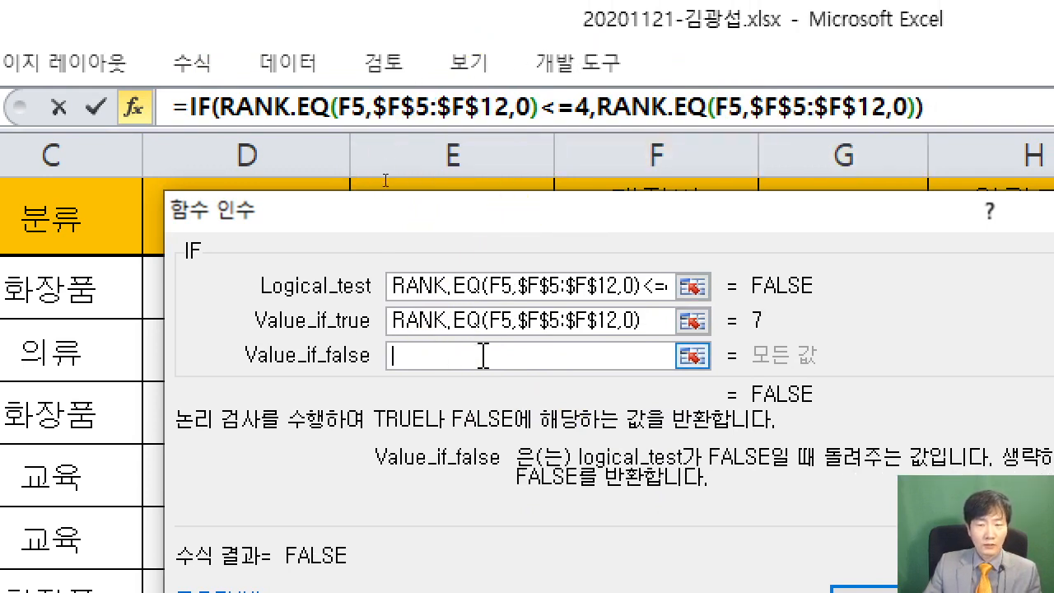
type("\"\"")
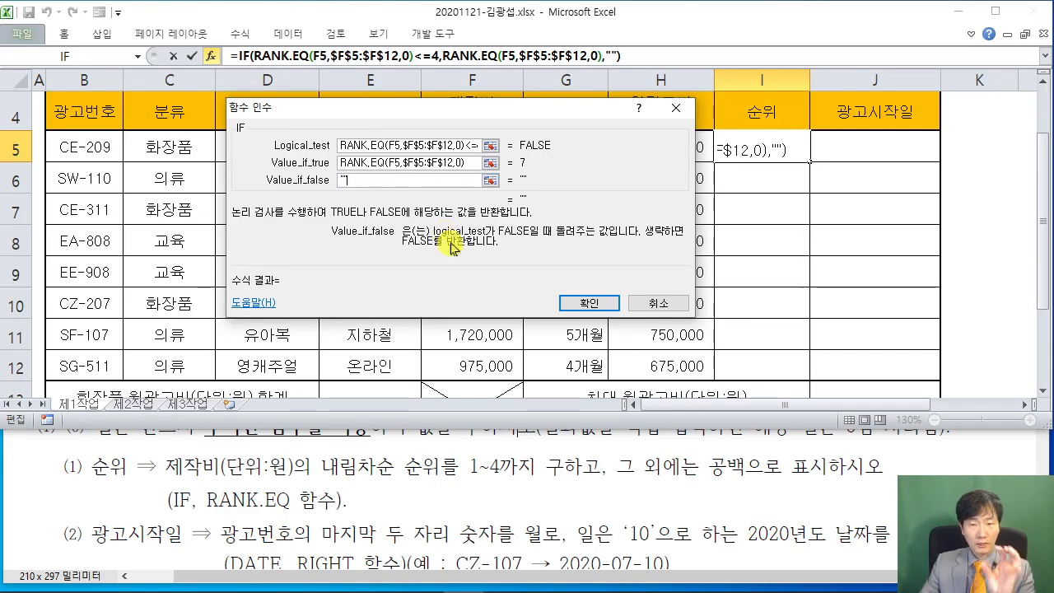
left_click(588, 304)
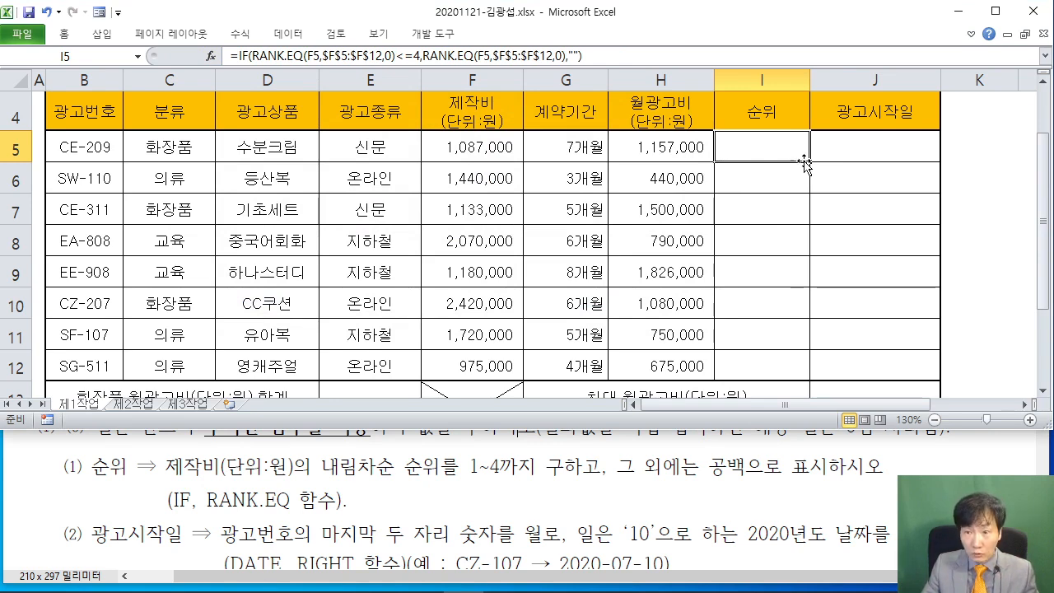
Fill the 순위 formula from I5 down to I12 without formatting, then reselect I5
left_click_drag(812, 160, 805, 387)
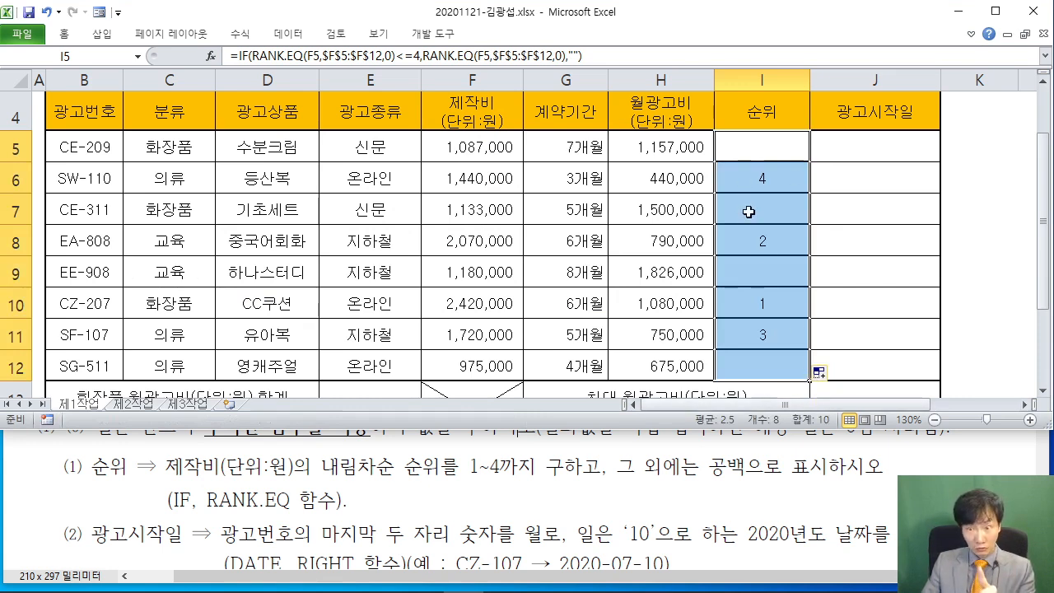
left_click(829, 374)
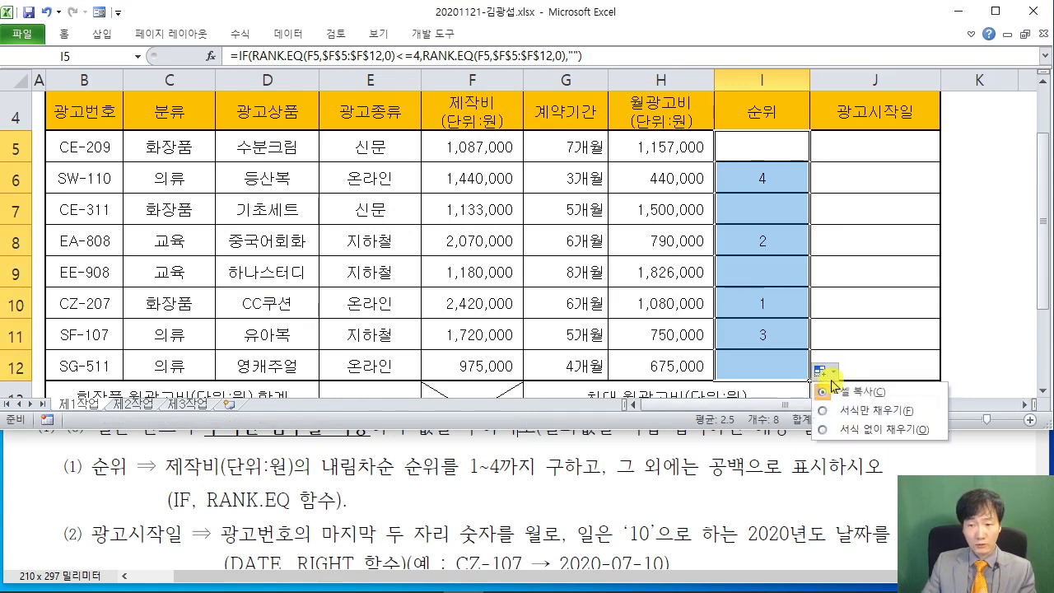
left_click(851, 429)
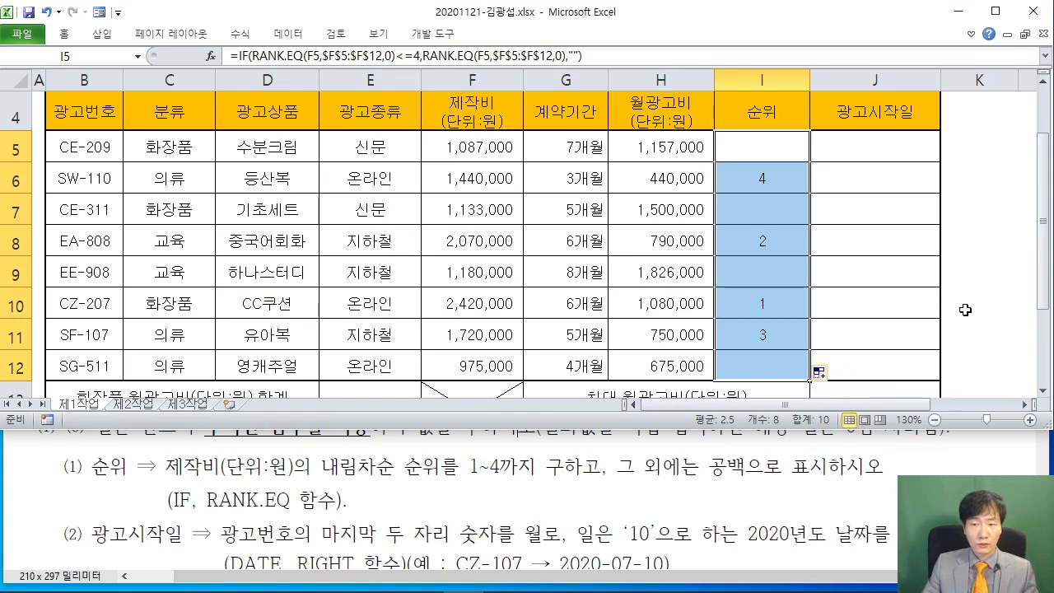
left_click(967, 306)
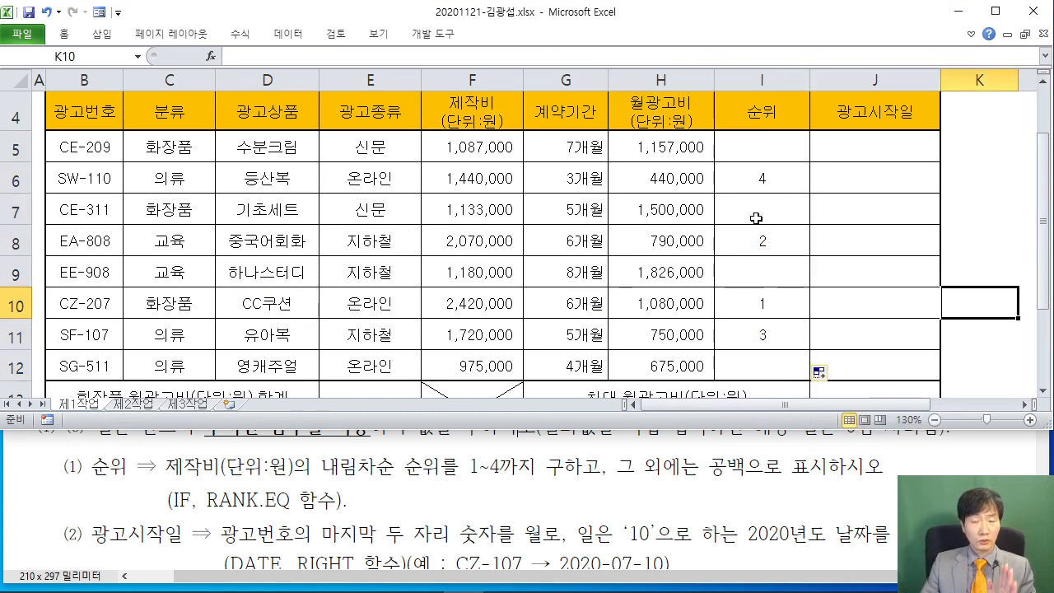
left_click(758, 154)
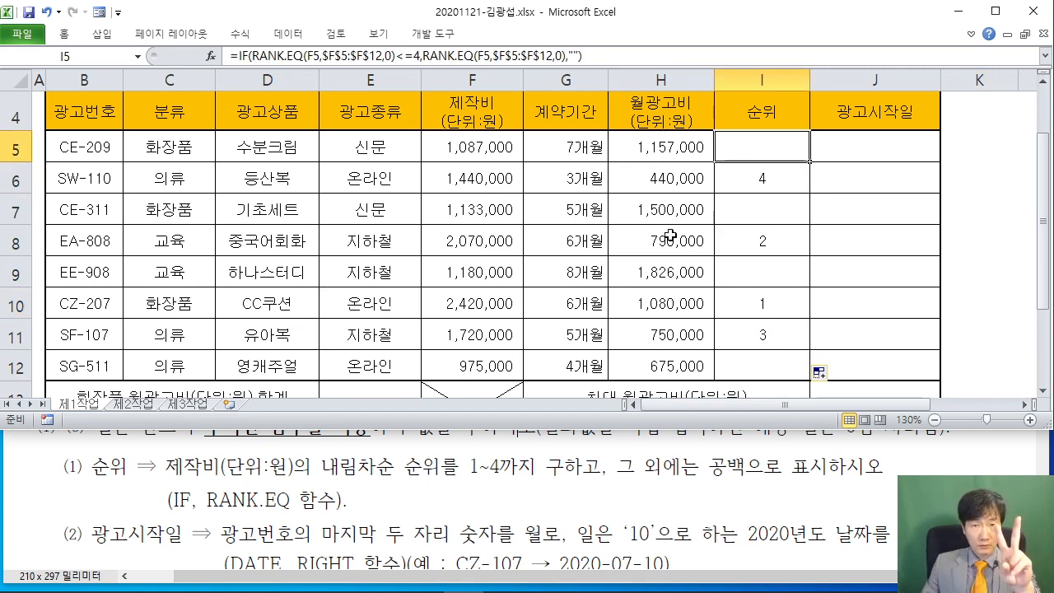
For question (2), insert the DATE function into the 광고시작일 cell J5 and set its Year to 2020
left_click(467, 455)
scroll(466, 455, "down", 2)
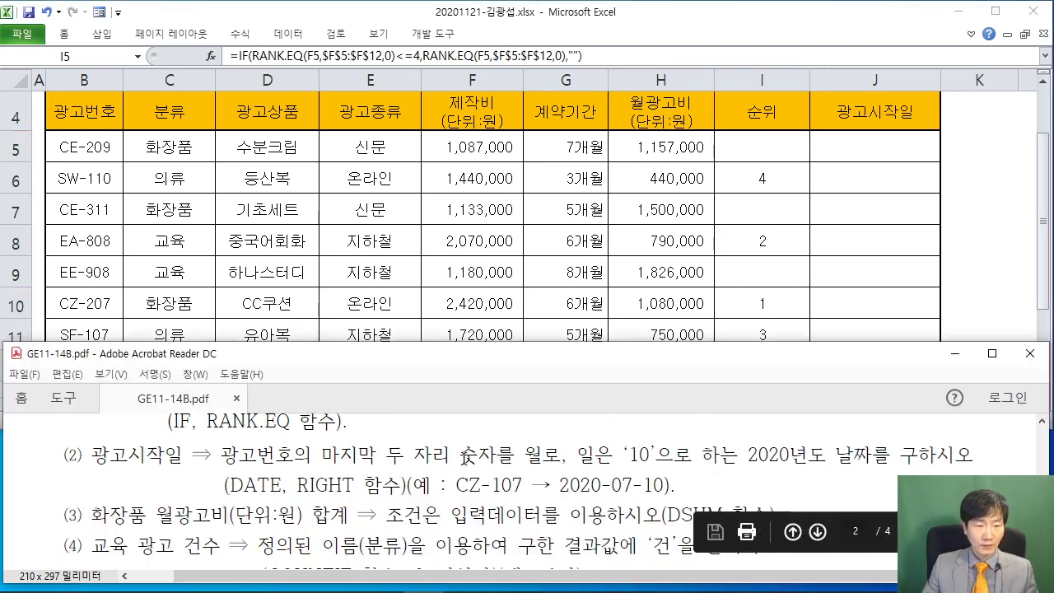
left_click(878, 148)
left_click(896, 143)
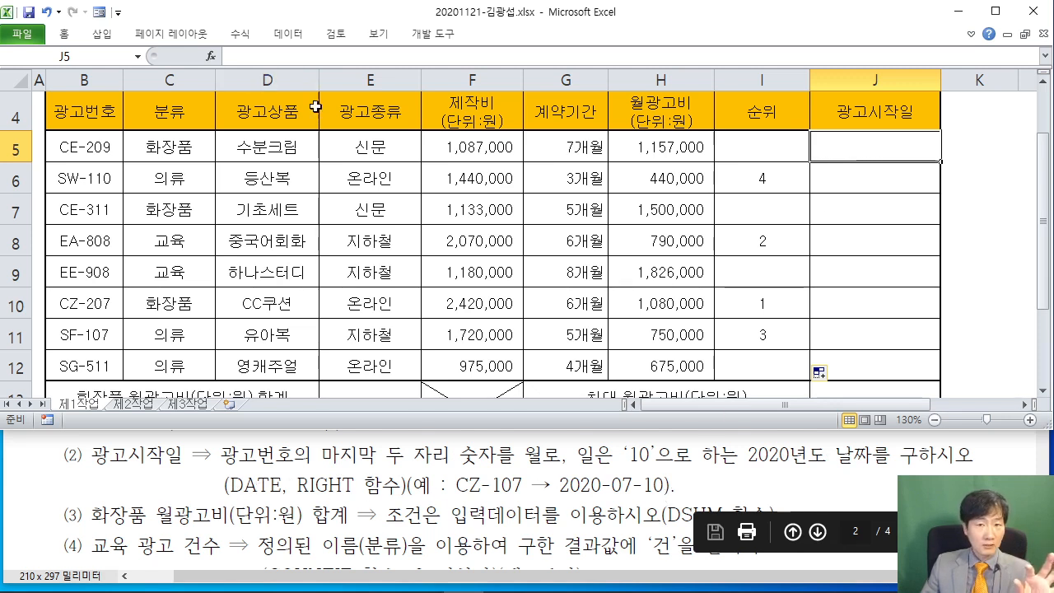
left_click(211, 56)
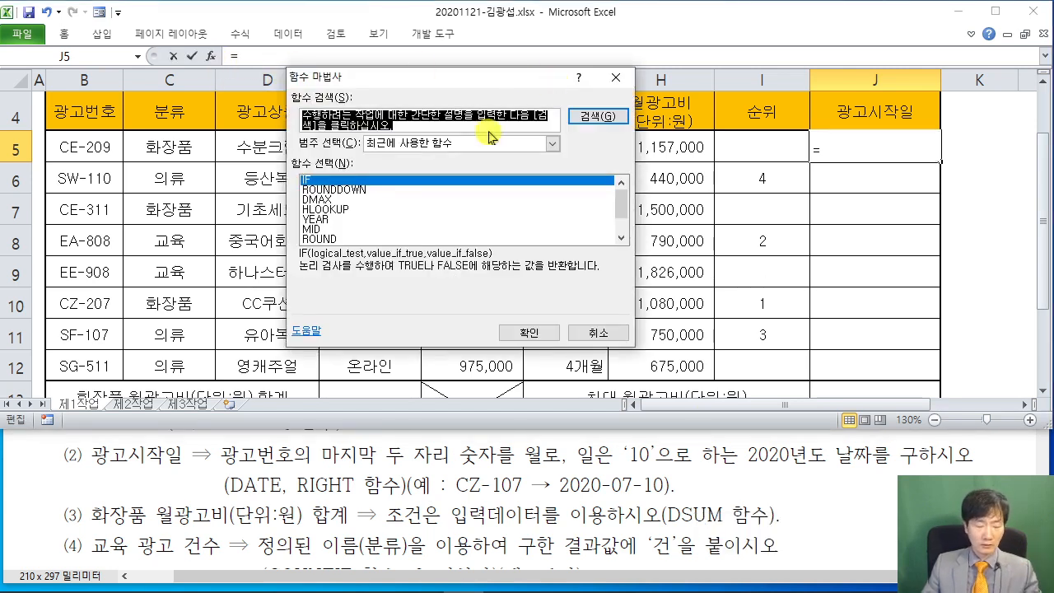
type("ㅇㅁ")
key("BackSpace")
key("Hangul")
type("d")
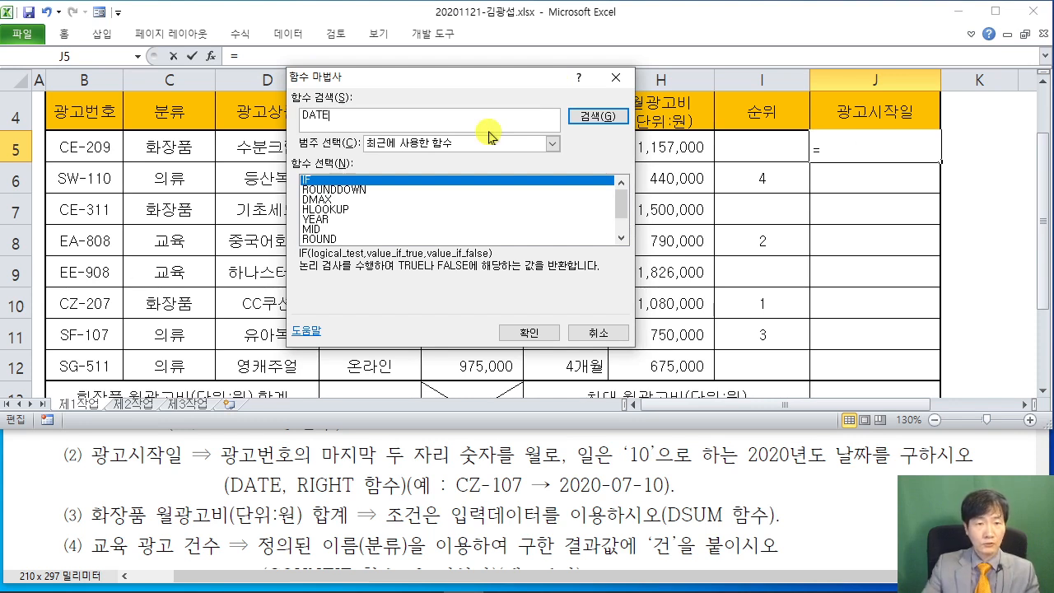
left_click(597, 116)
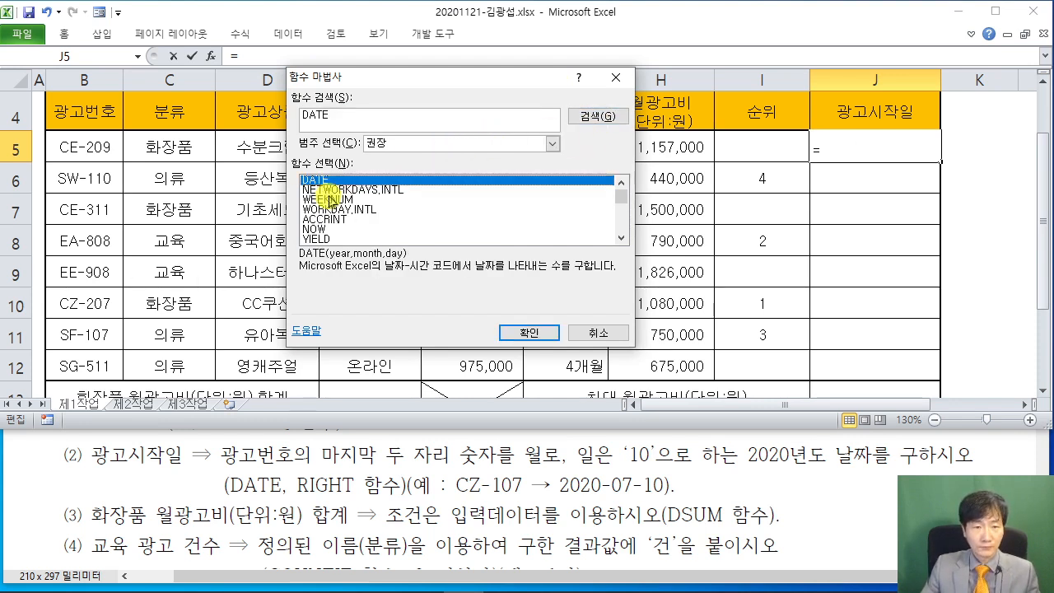
left_click(522, 330)
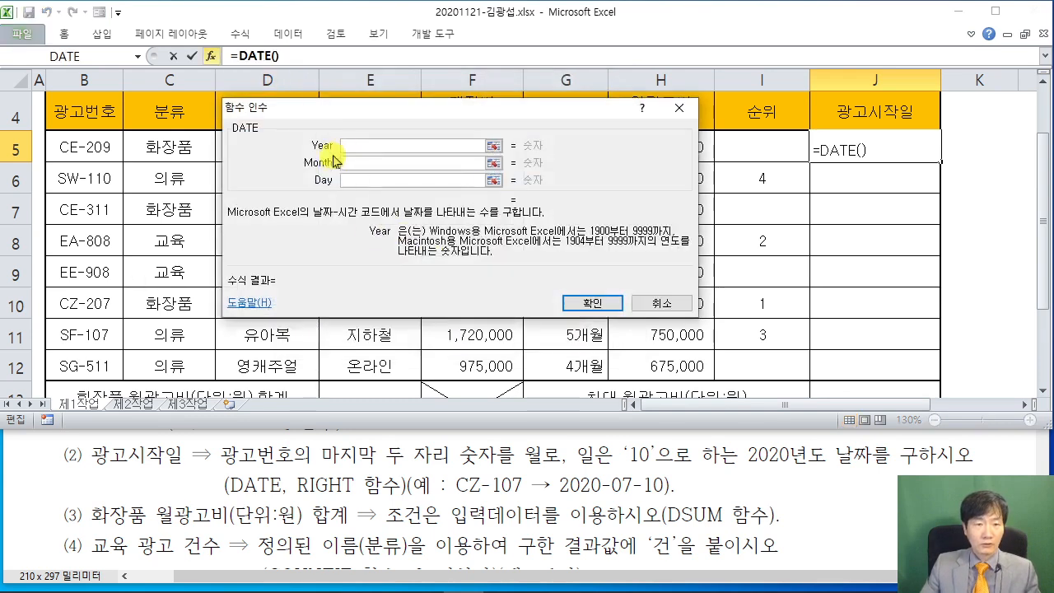
left_click_drag(369, 119, 400, 168)
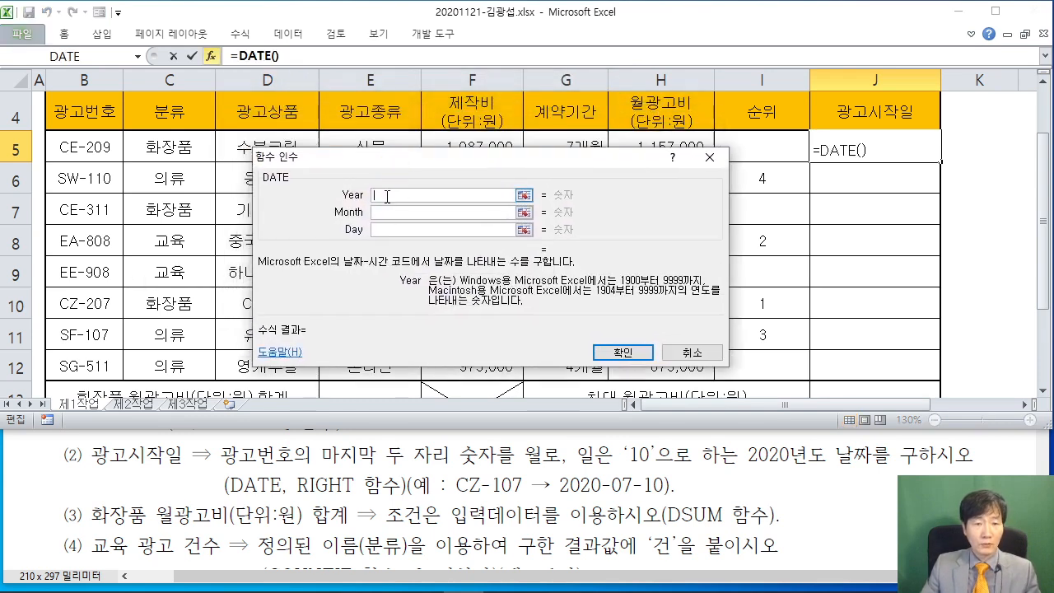
type("2020")
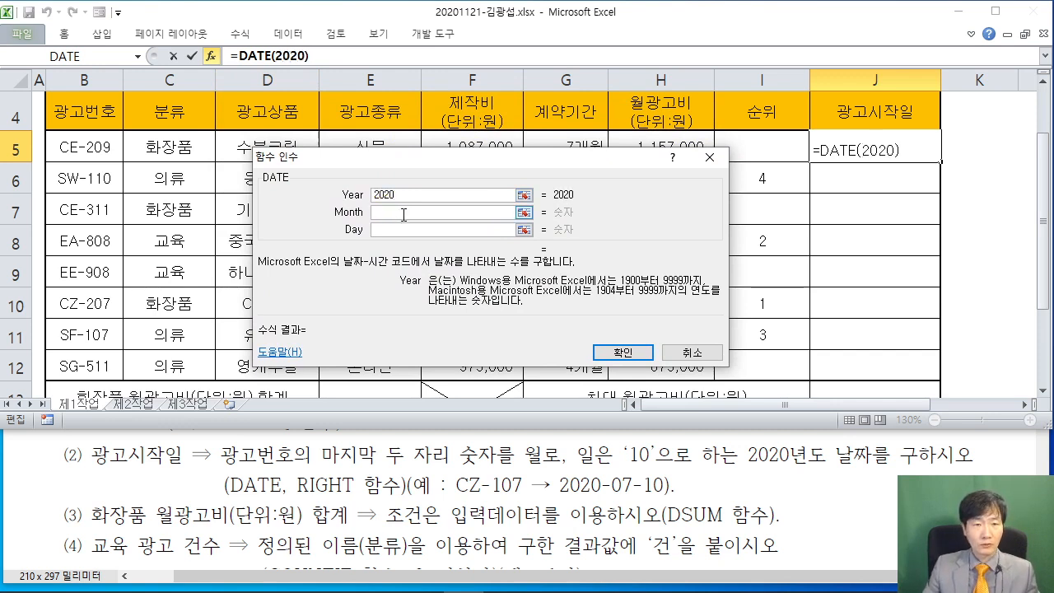
Set DATE's Month to RIGHT(B5,2), moving the arguments dialog as needed to reach the 광고번호 cell
left_click(387, 212)
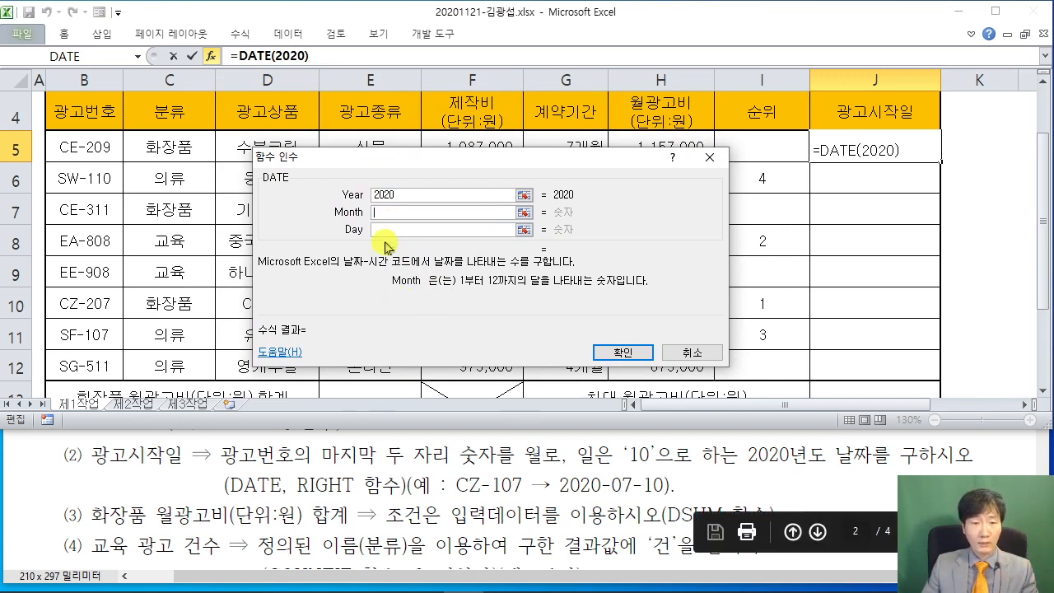
type("갸홋")
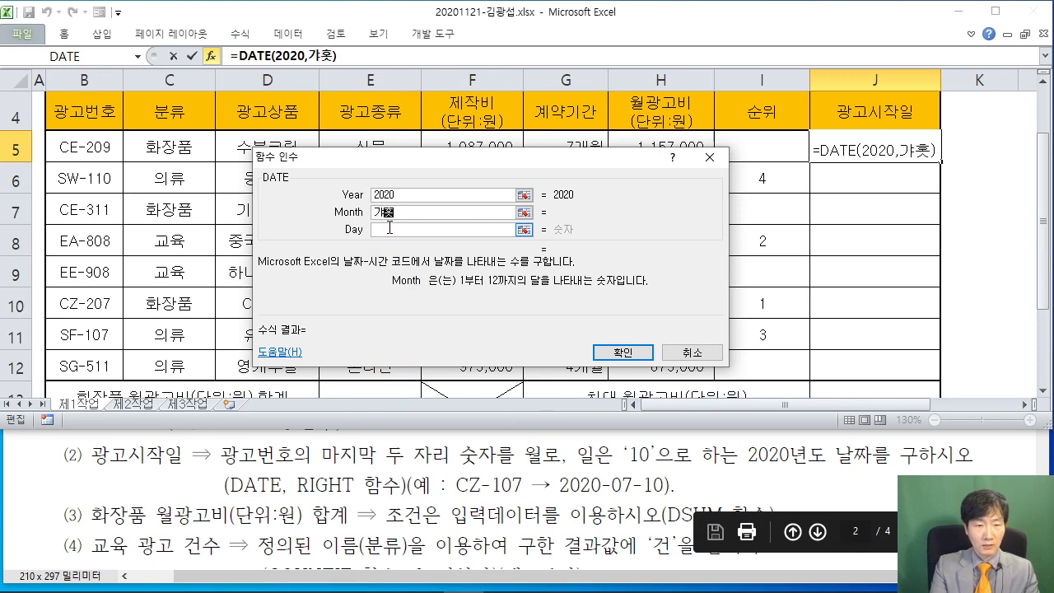
key("BackSpace")
key("BackSpace")
key("Hangul")
type("RIGHT")
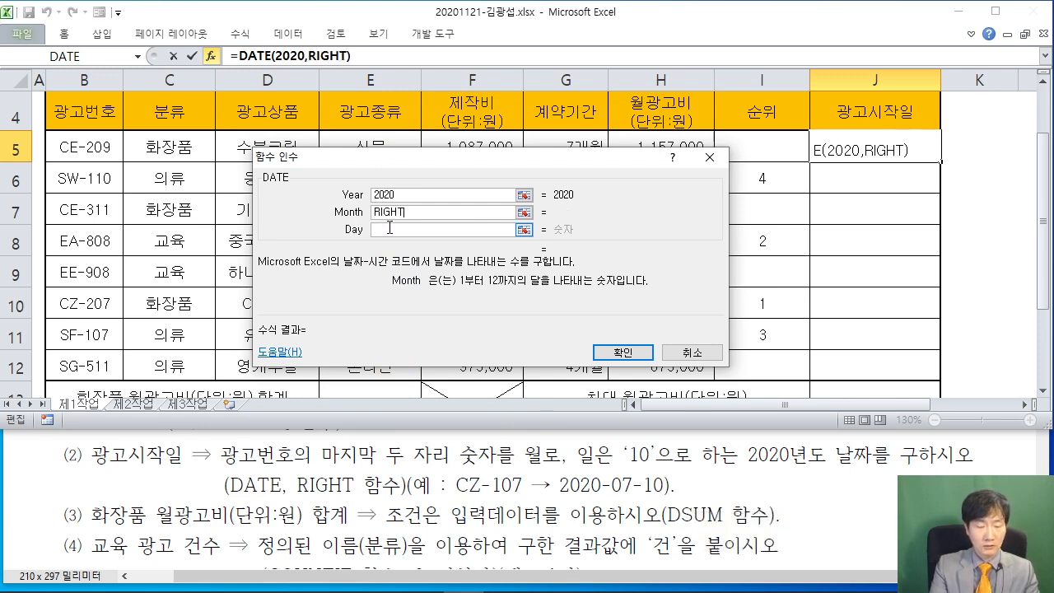
type("(")
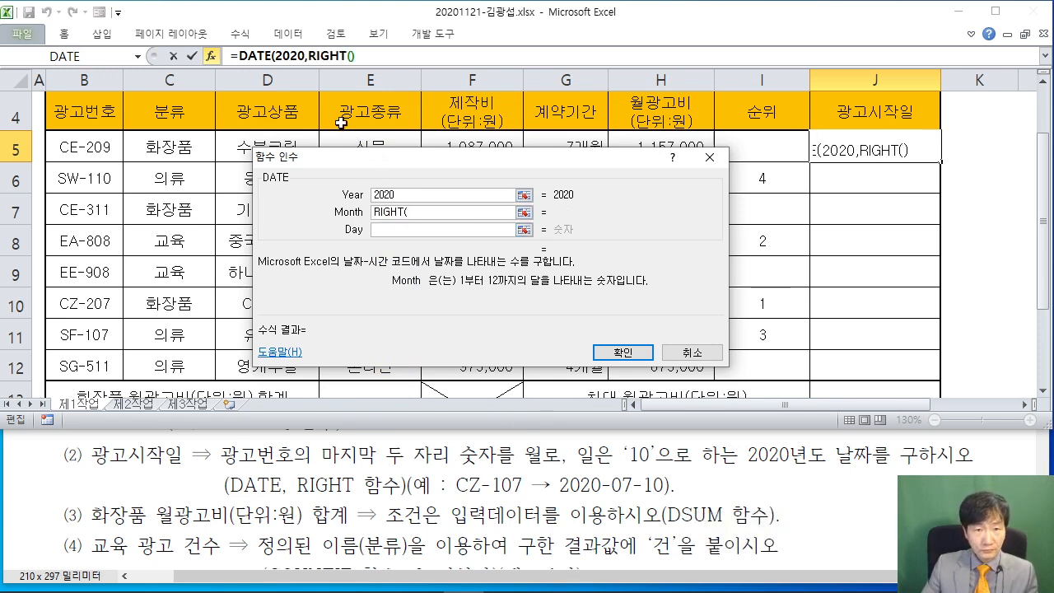
left_click_drag(391, 161, 449, 240)
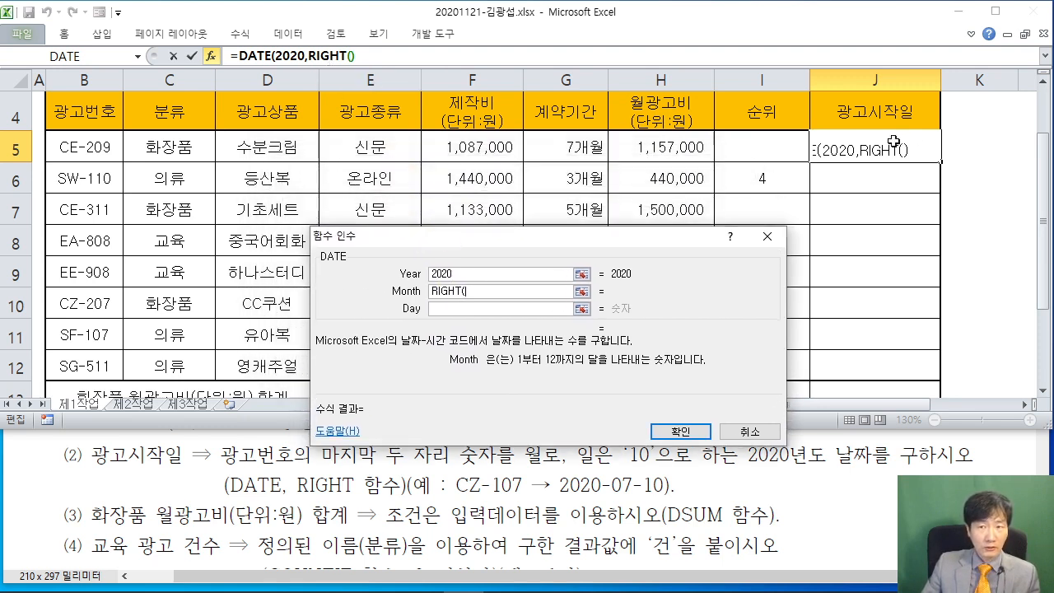
left_click(91, 148)
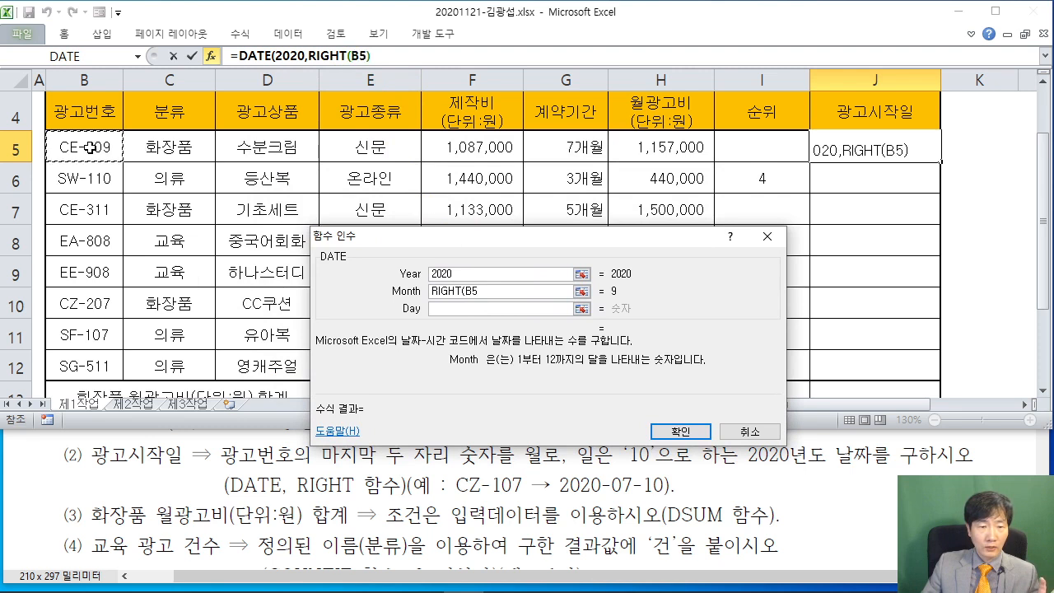
left_click(490, 291)
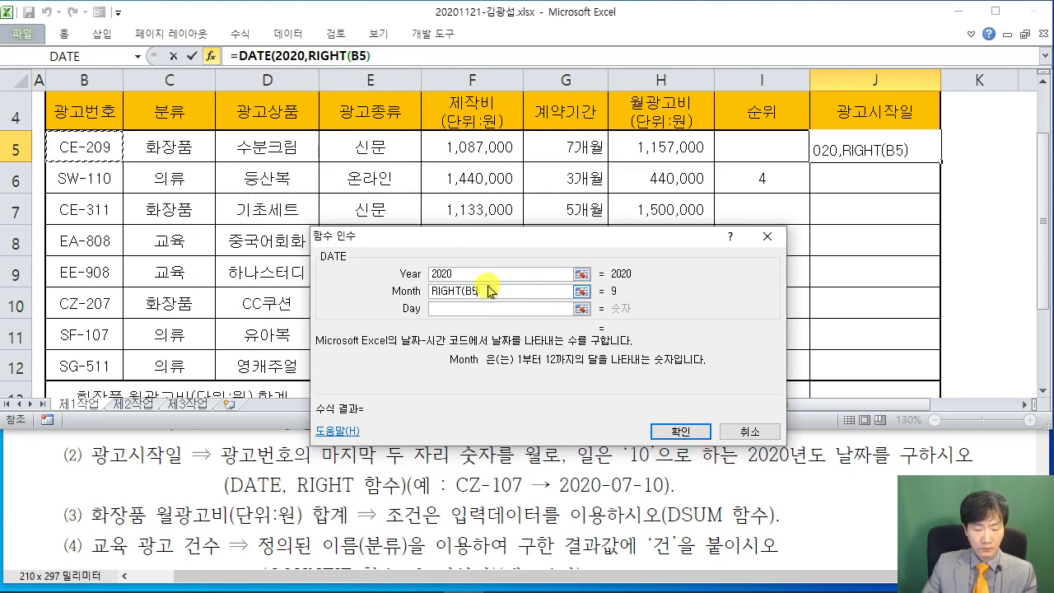
type(",2)")
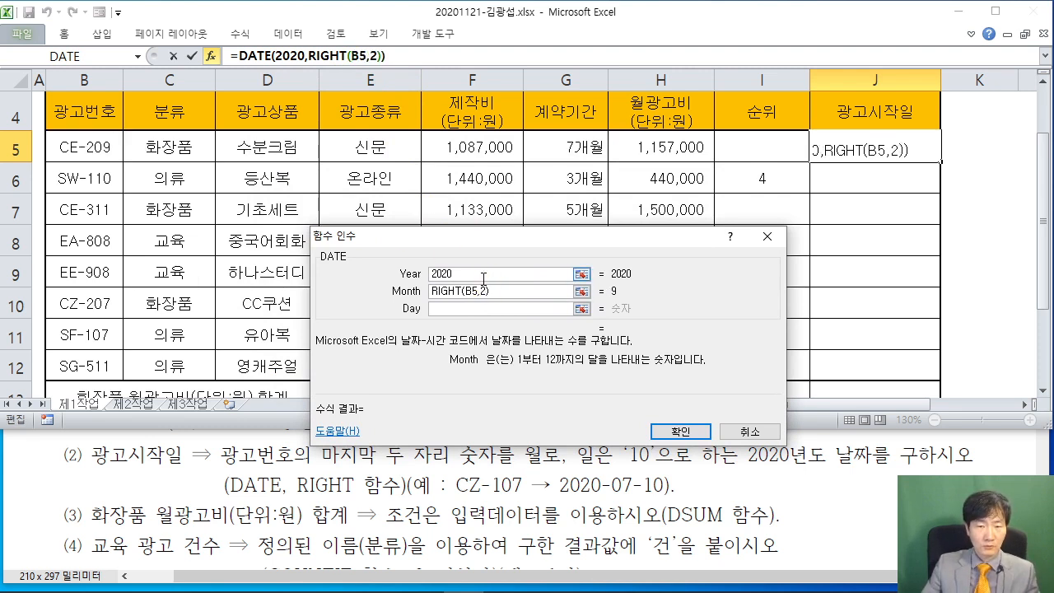
left_click_drag(449, 236, 342, 96)
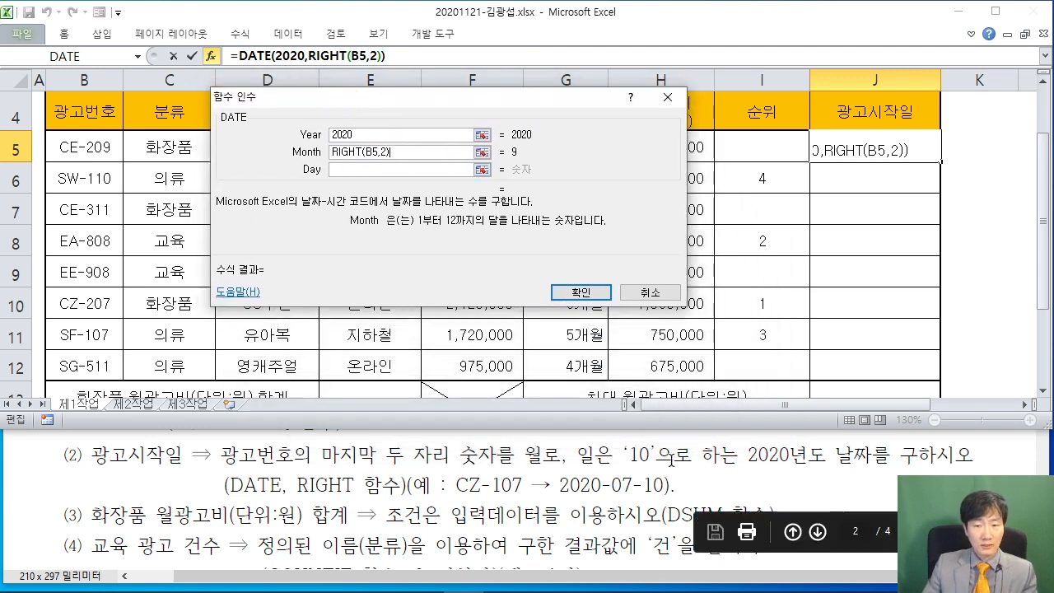
Set DATE's Day to 10 and enter the completed 광고시작일 formula in J5
left_click(374, 171)
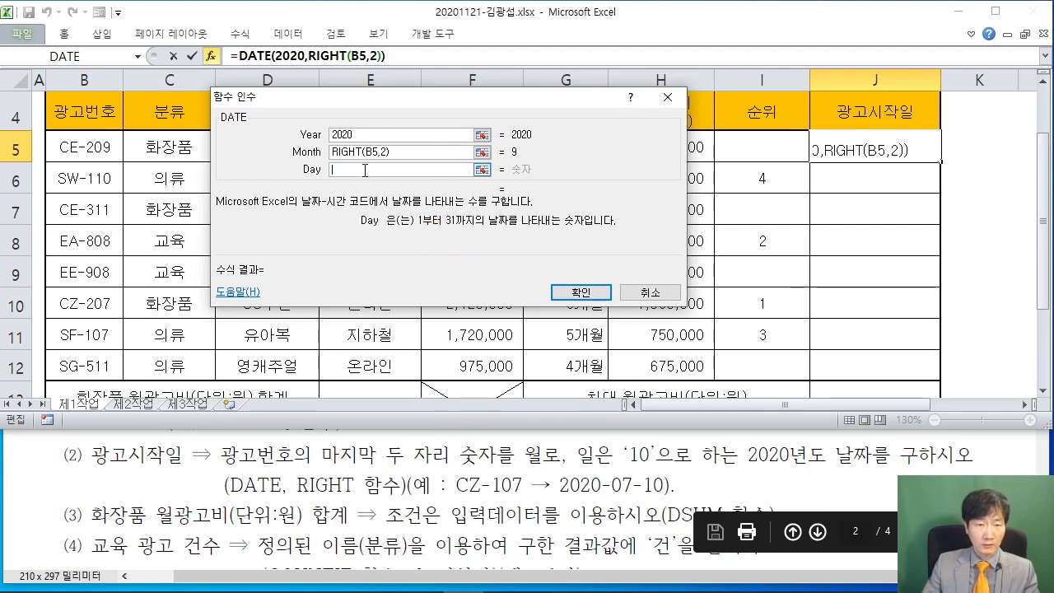
type("10")
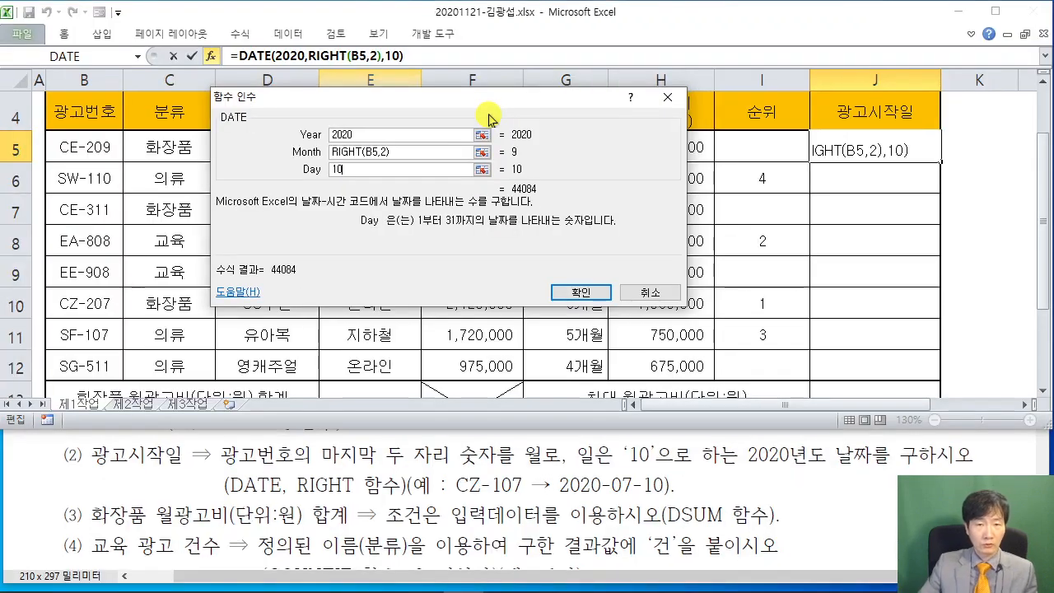
left_click(583, 289)
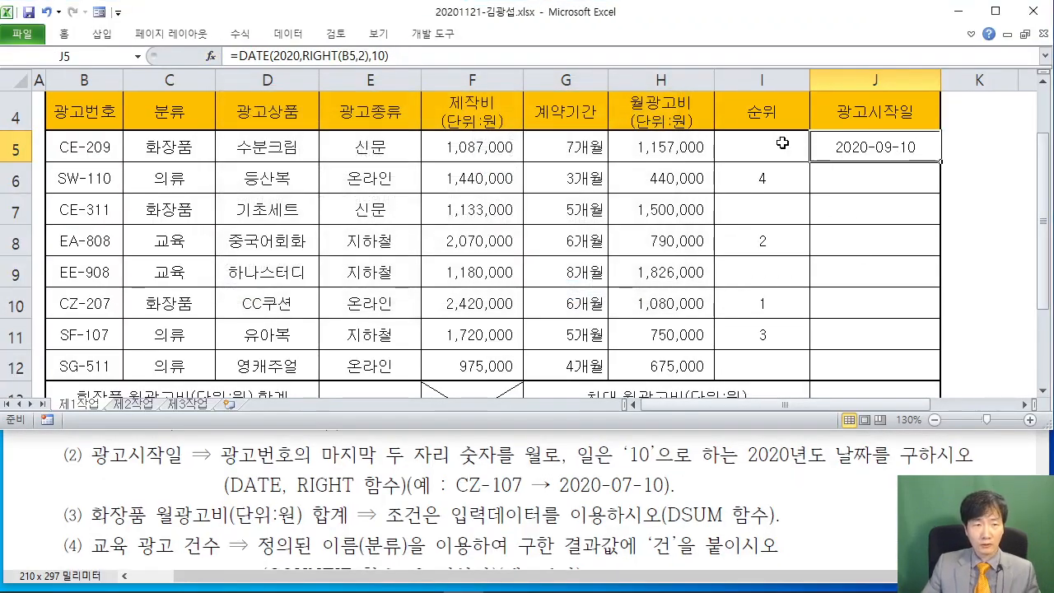
Apply the short date number format (간단한 날짜) to the 광고시작일 cell J5
double_click(63, 34)
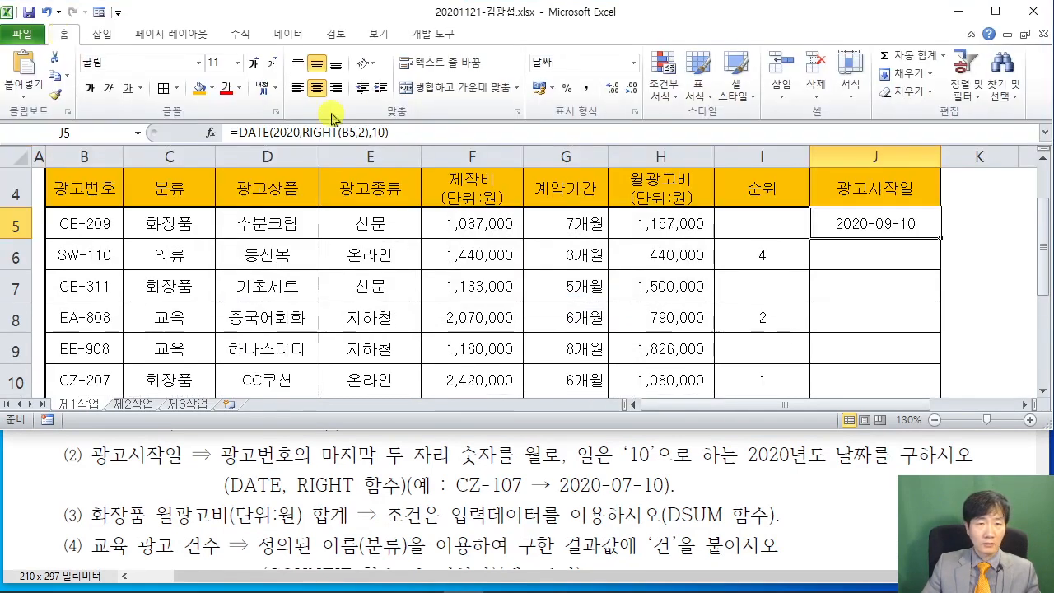
left_click(636, 69)
left_click(625, 229)
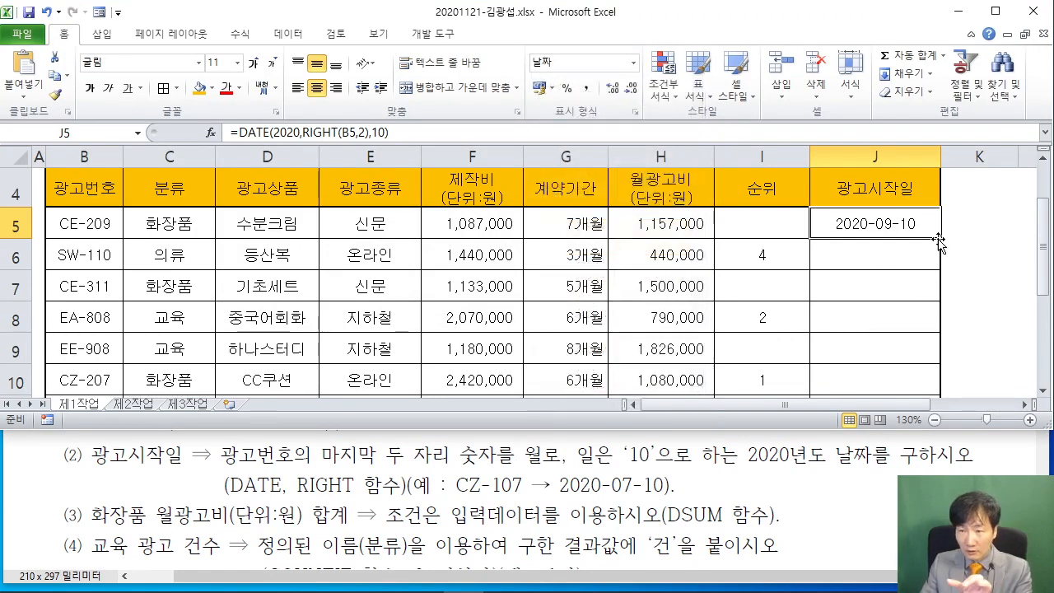
Fill the 광고시작일 formula from J5 down to J12 without formatting
left_click_drag(942, 240, 946, 326)
left_click(952, 334)
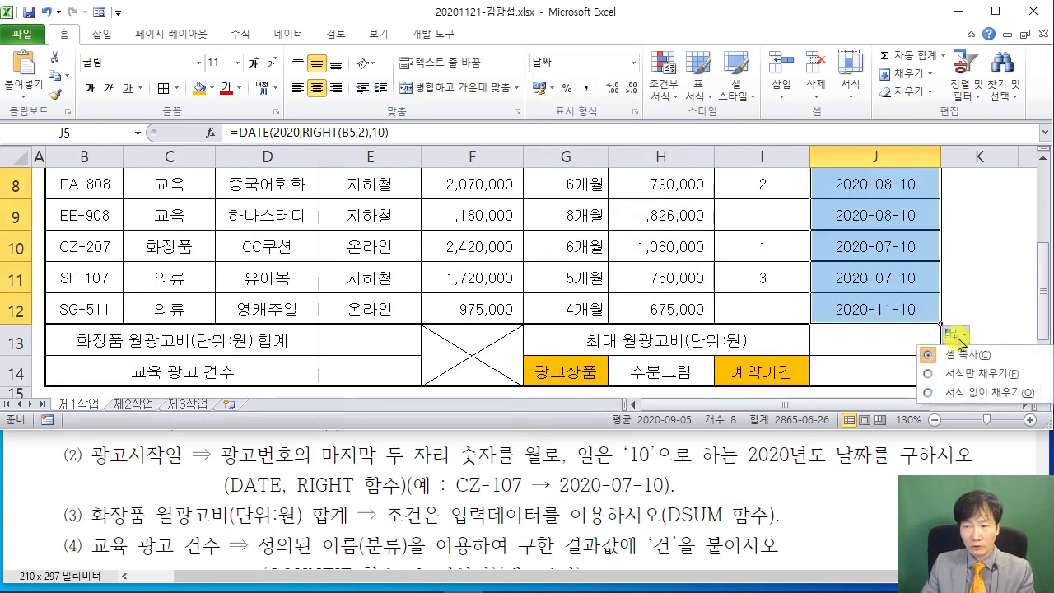
left_click(939, 393)
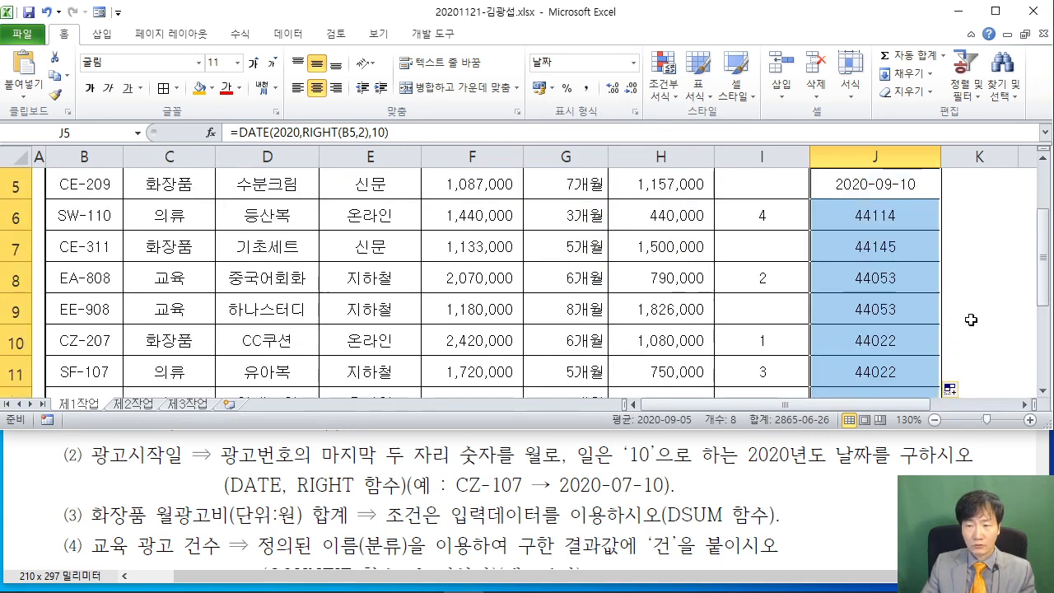
left_click(973, 311)
Format the filled 광고시작일 cells J6:J12 as short dates (간단한 날짜)
left_click(892, 215)
left_click_drag(892, 215, 889, 314)
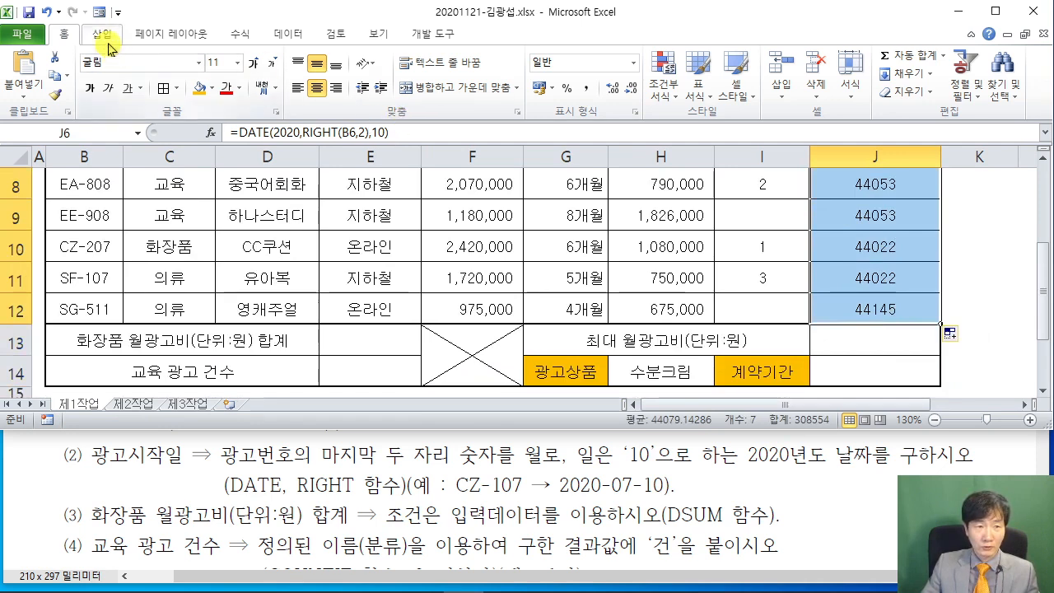
scroll(788, 142, "up", 1)
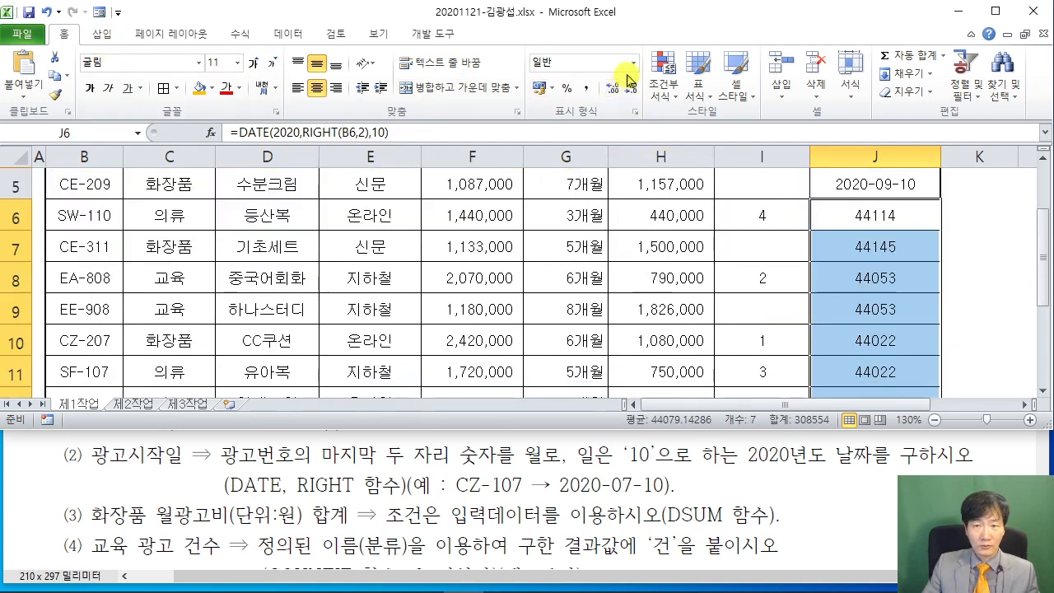
left_click(633, 63)
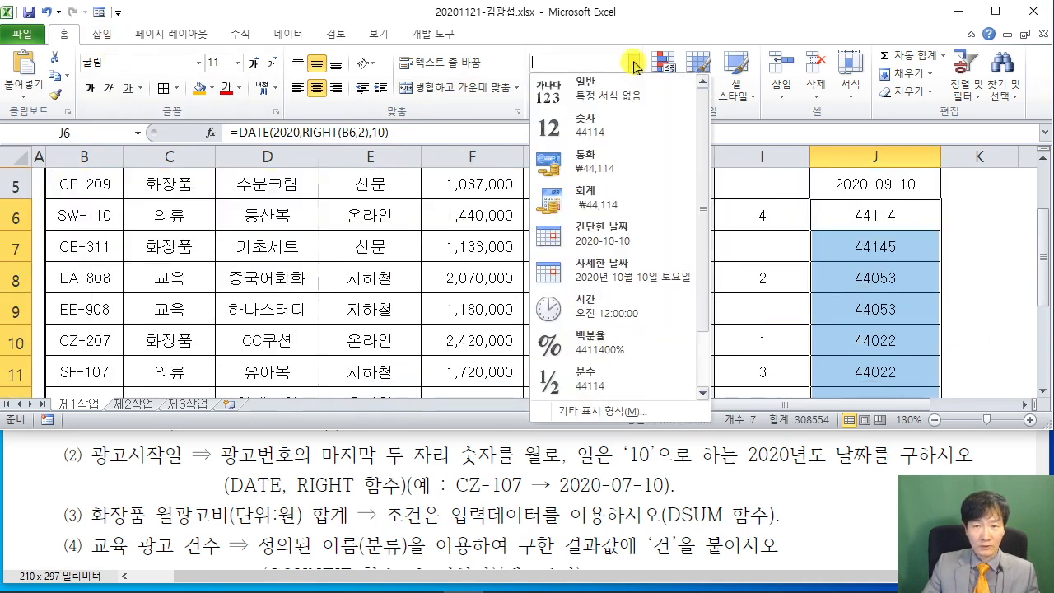
left_click(620, 227)
left_click(981, 254)
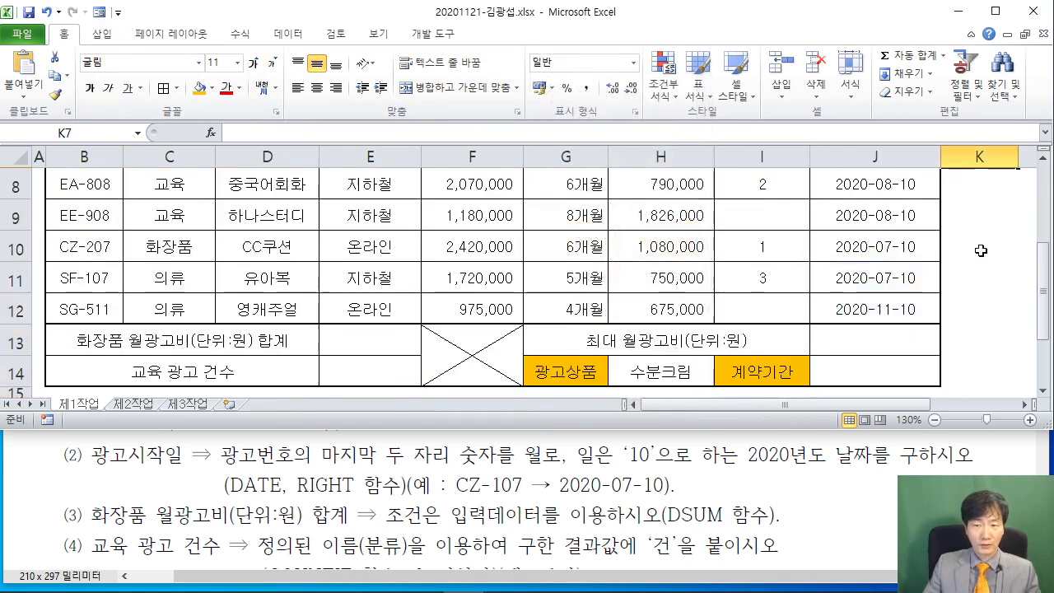
scroll(981, 245, "up", 1)
Read question (3) on 화장품 월광고비 합계 in the exam PDF, including its DSUM condition, and select the result cell E13
scroll(980, 241, "down", 3)
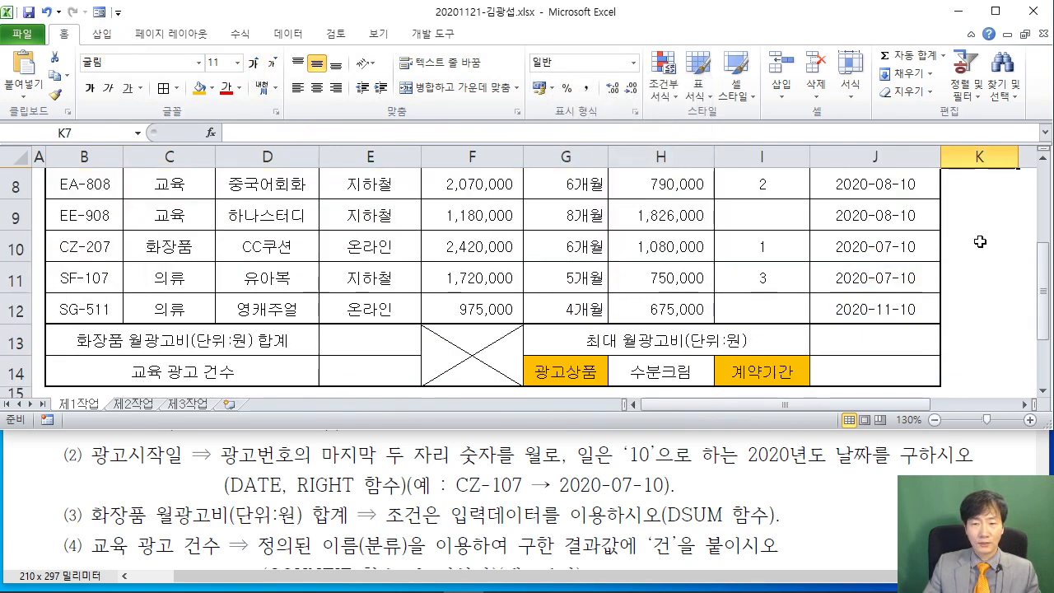
left_click(360, 244)
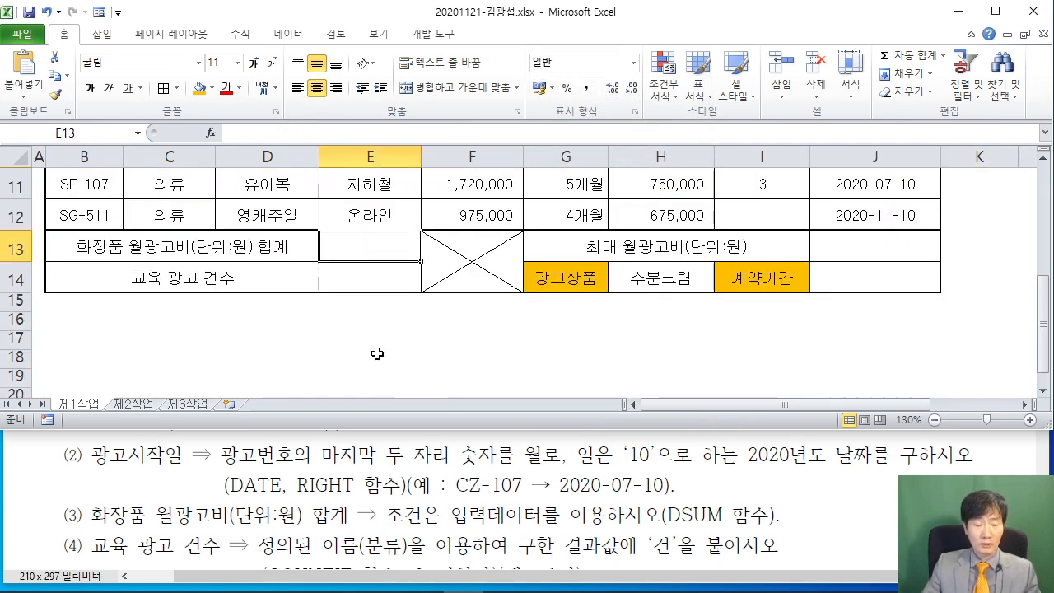
left_click(336, 452)
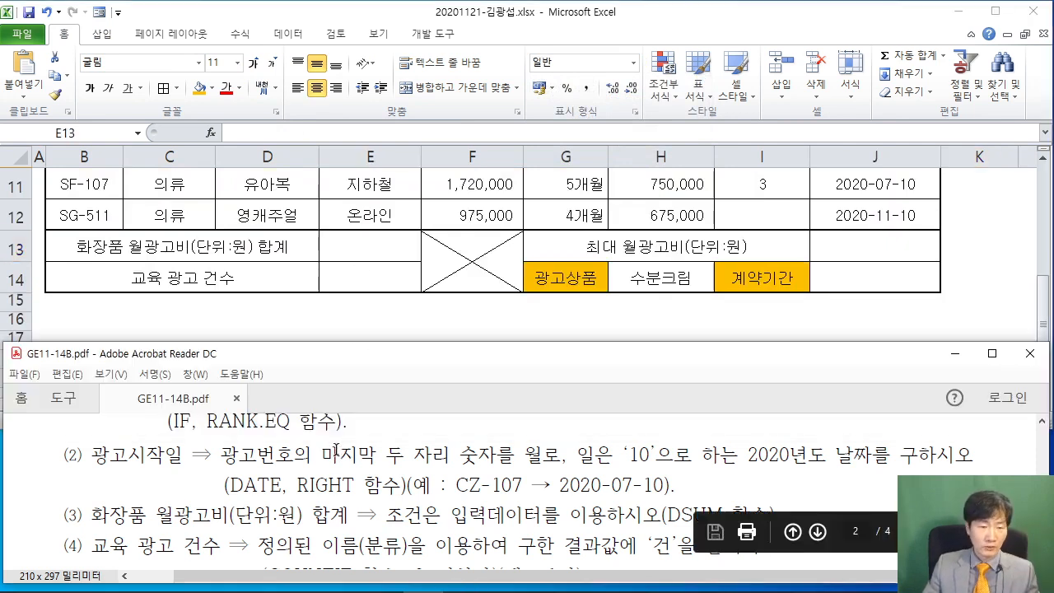
scroll(336, 449, "down", 1)
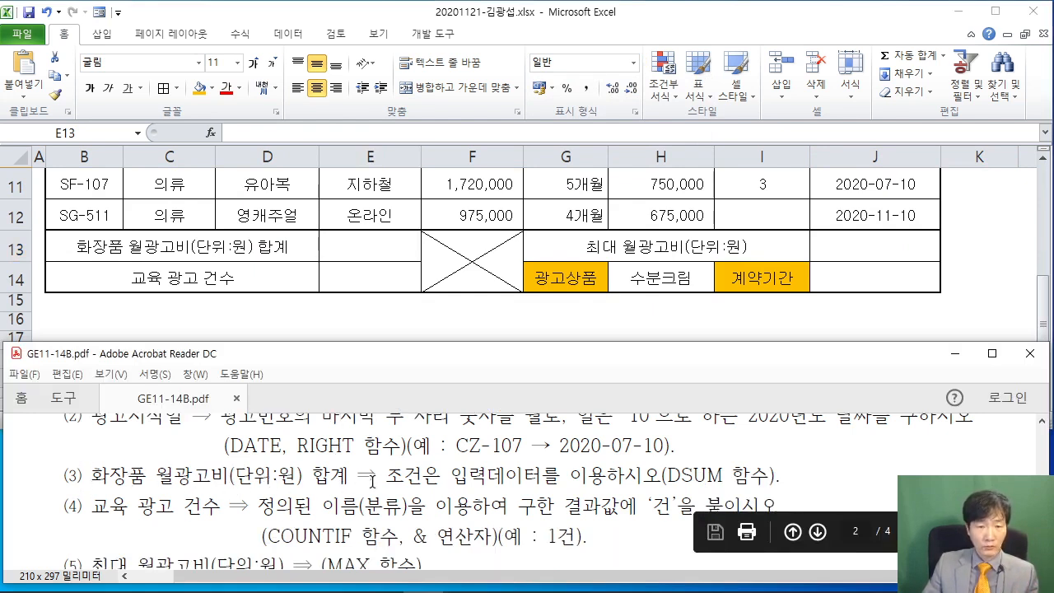
left_click_drag(388, 478, 562, 478)
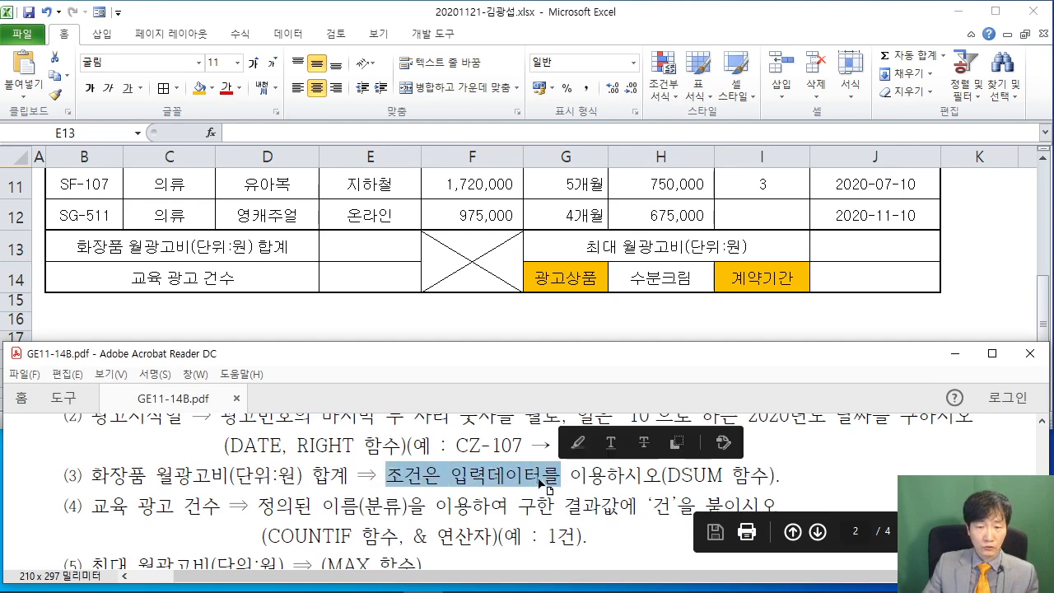
left_click(672, 476)
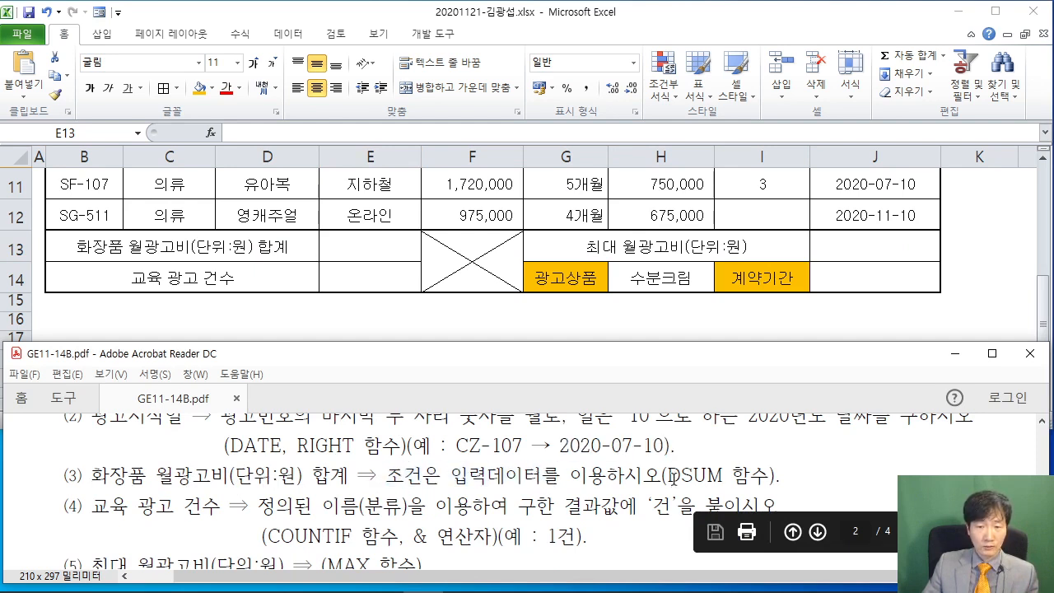
left_click(384, 247)
left_click(388, 300)
left_click(388, 245)
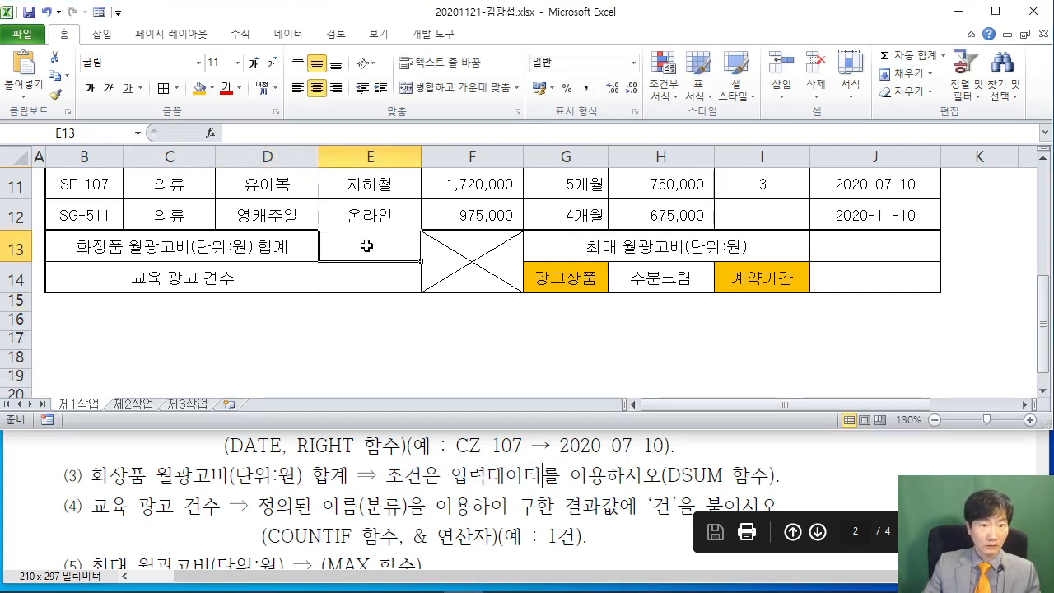
Insert the DSUM function into the 화장품 월광고비 합계 cell E13 and set its Database to B4:H12
left_click(211, 132)
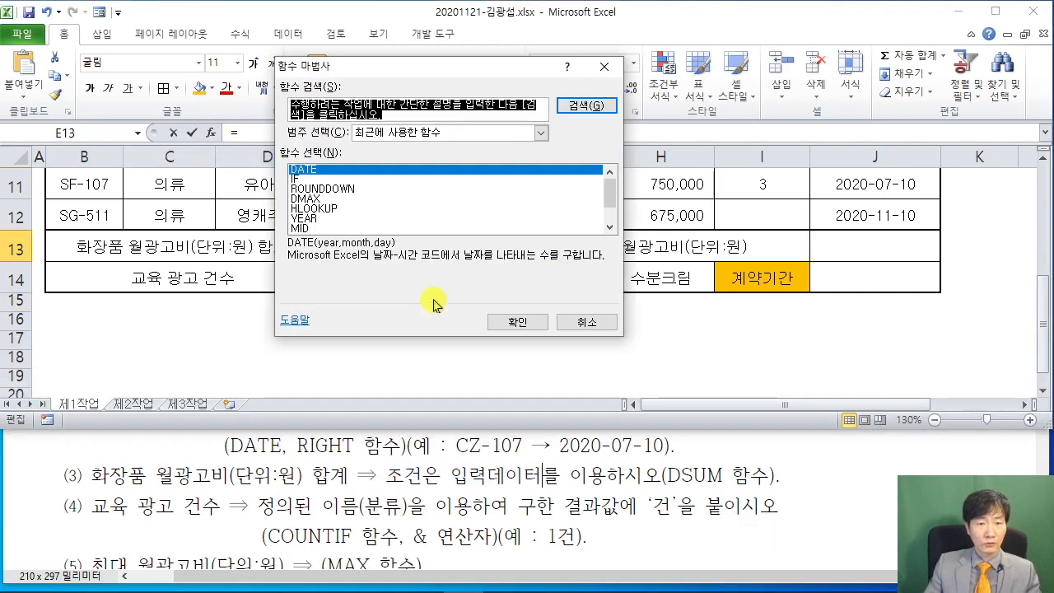
type("DSUM")
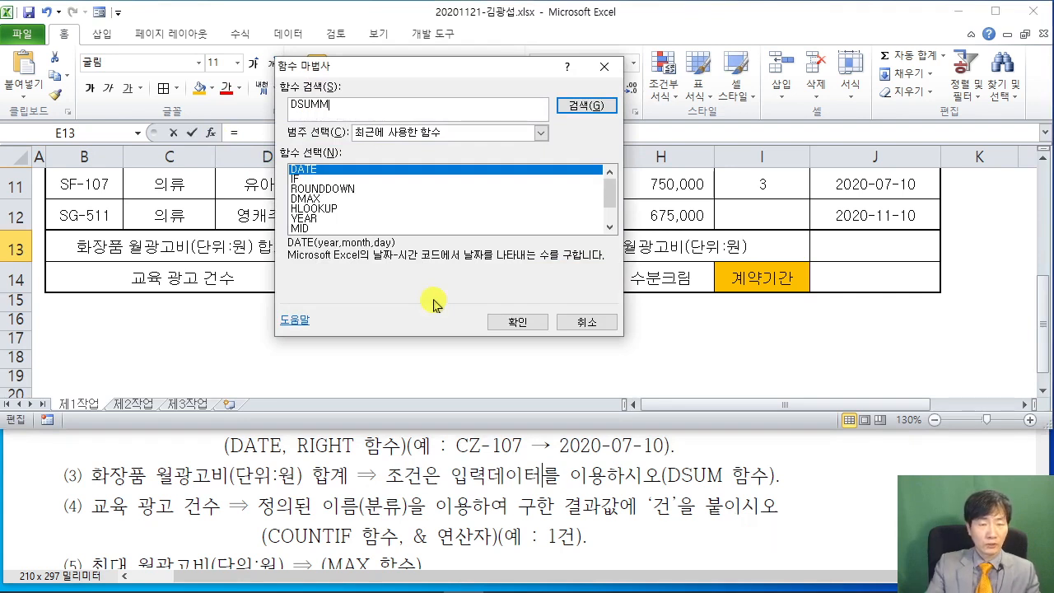
left_click(568, 105)
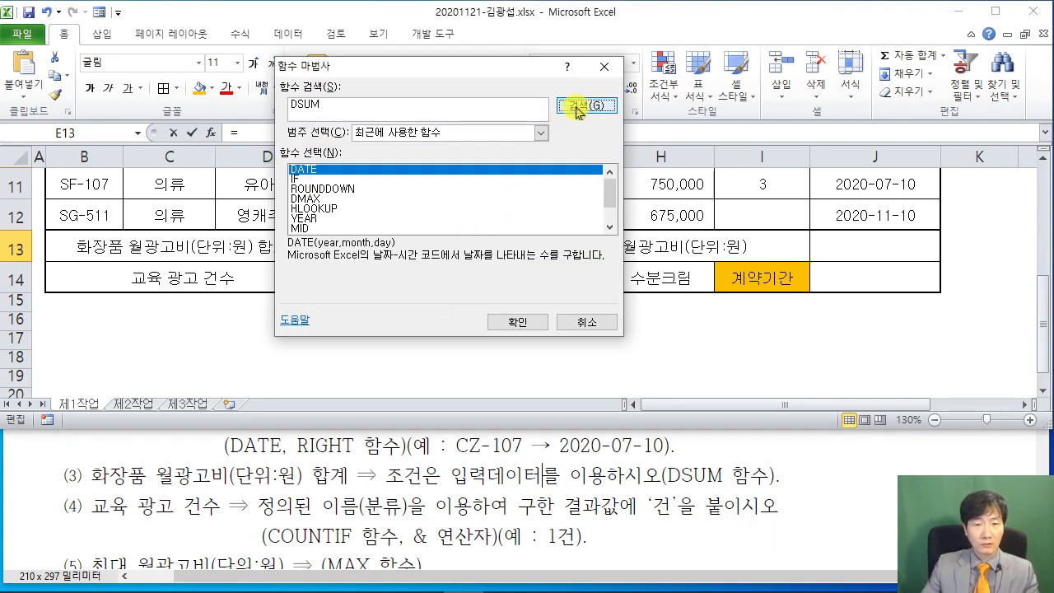
left_click(519, 322)
left_click_drag(322, 104, 388, 283)
scroll(398, 264, "up", 1)
scroll(398, 263, "up", 2)
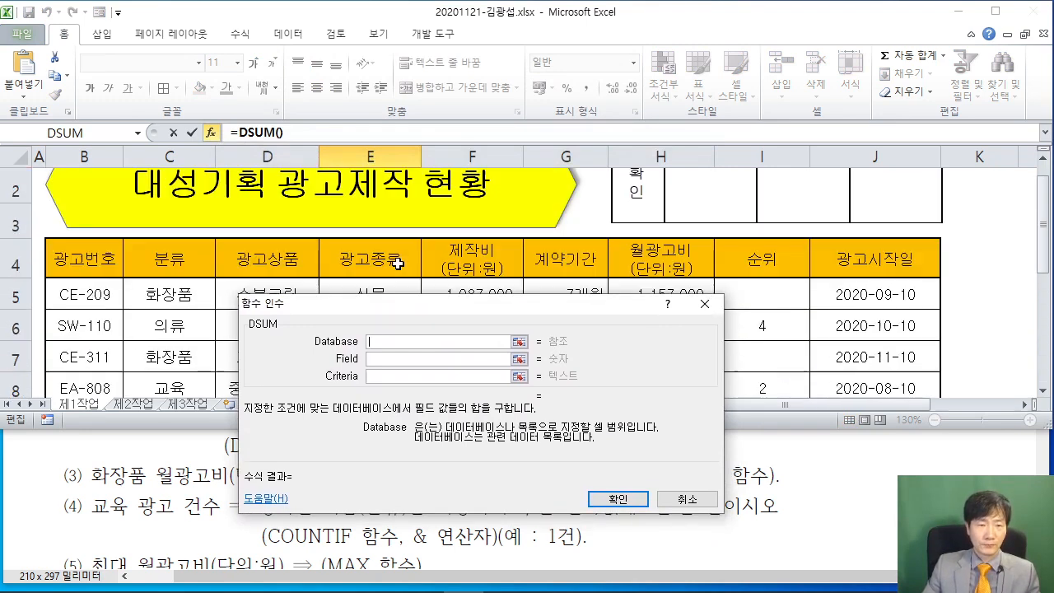
left_click_drag(88, 255, 661, 346)
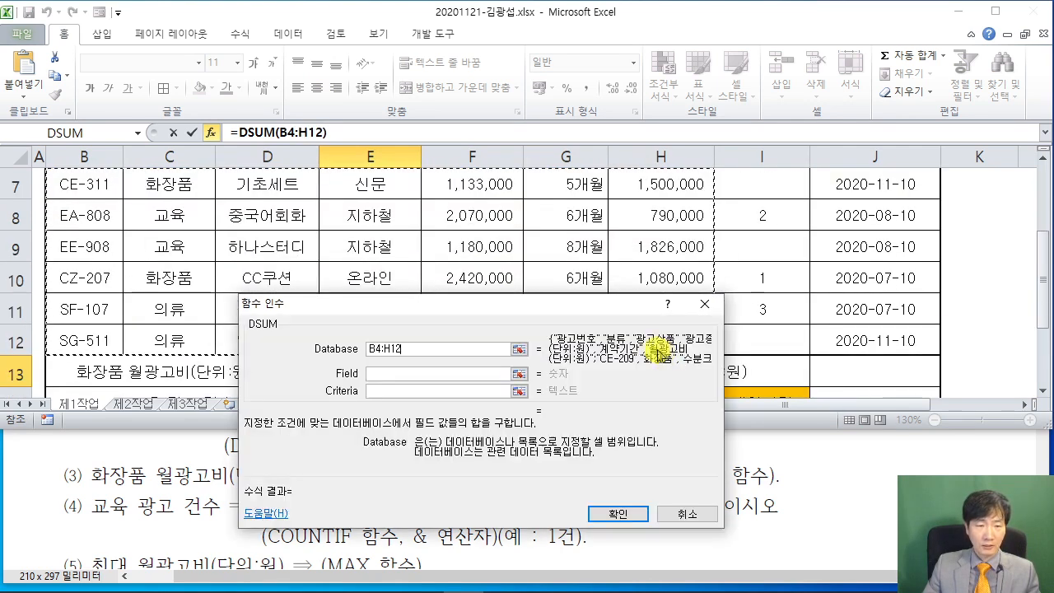
left_click(432, 354)
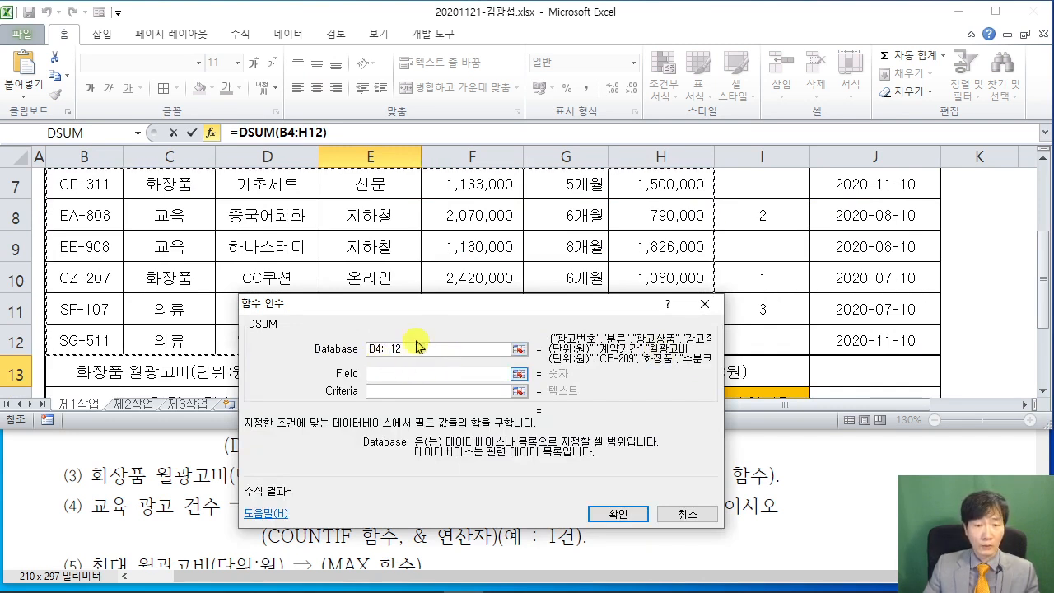
mouse_move(459, 175)
left_mouse_down()
mouse_move(452, 227)
mouse_move(468, 227)
left_mouse_up()
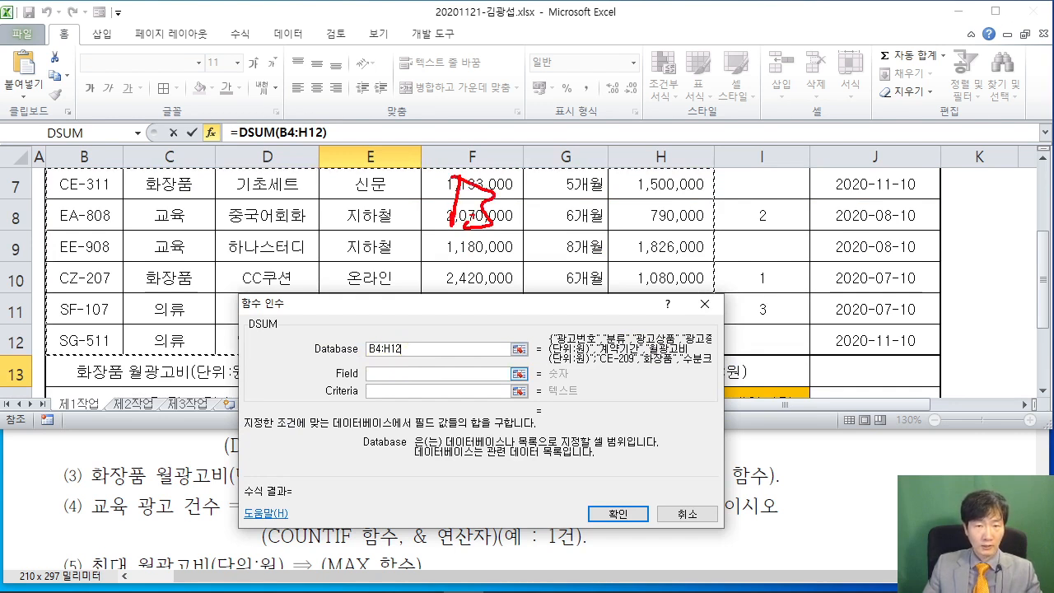
left_click_drag(534, 185, 525, 245)
left_click_drag(601, 176, 607, 234)
left_click_drag(610, 207, 628, 197)
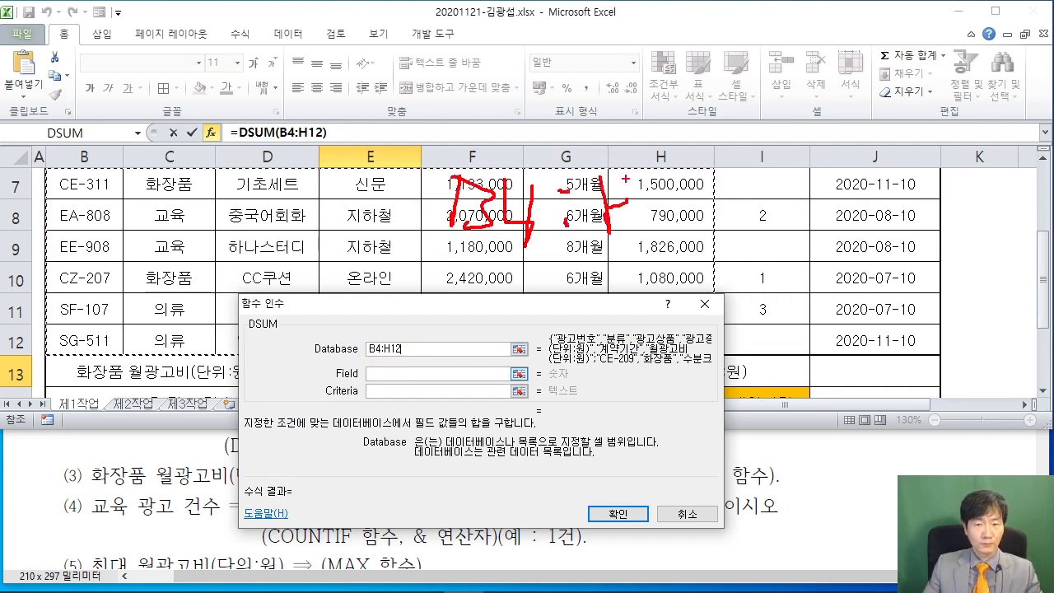
left_click_drag(405, 265, 723, 258)
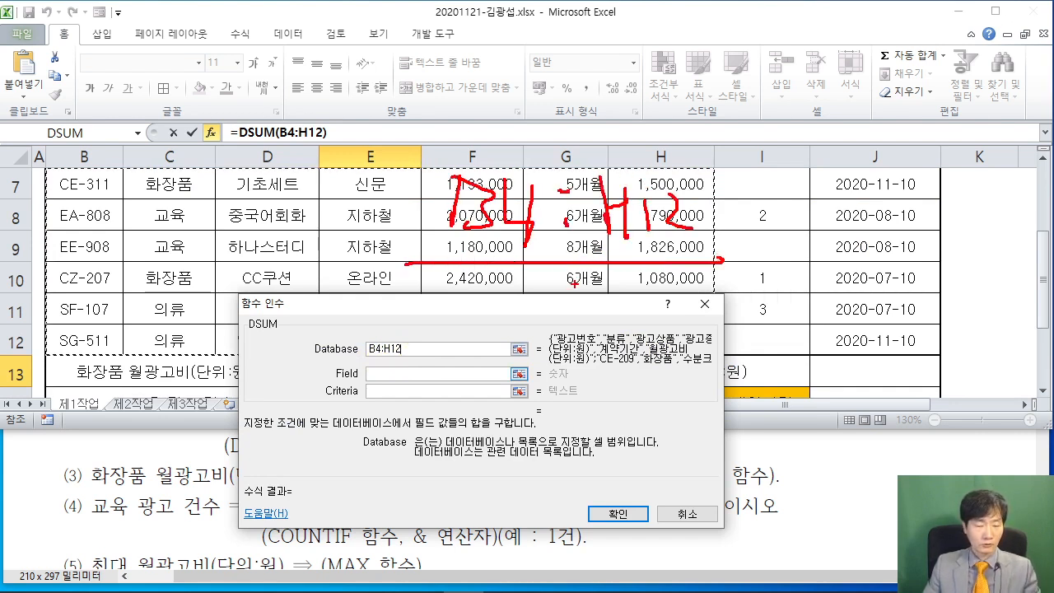
key("Escape")
Set DSUM's Field to the 월광고비 header H4, moving the arguments dialog clear of the header row
left_click(377, 374)
mouse_move(412, 313)
left_mouse_down()
mouse_move(553, 203)
mouse_move(573, 144)
left_mouse_up()
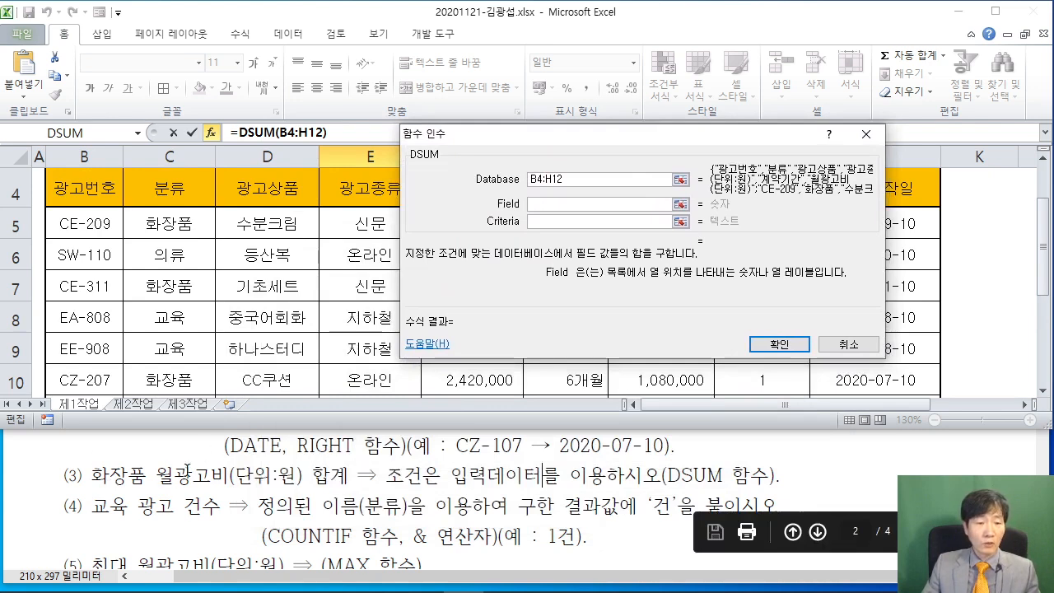
left_click_drag(472, 136, 472, 301)
scroll(320, 268, "up", 1)
scroll(319, 267, "down", 1)
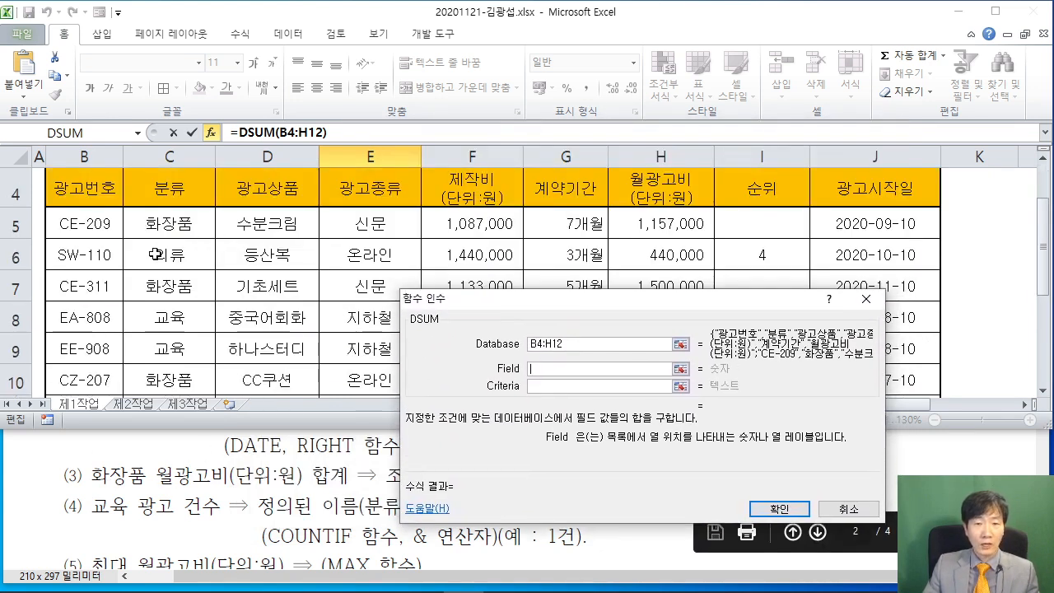
left_click(654, 177)
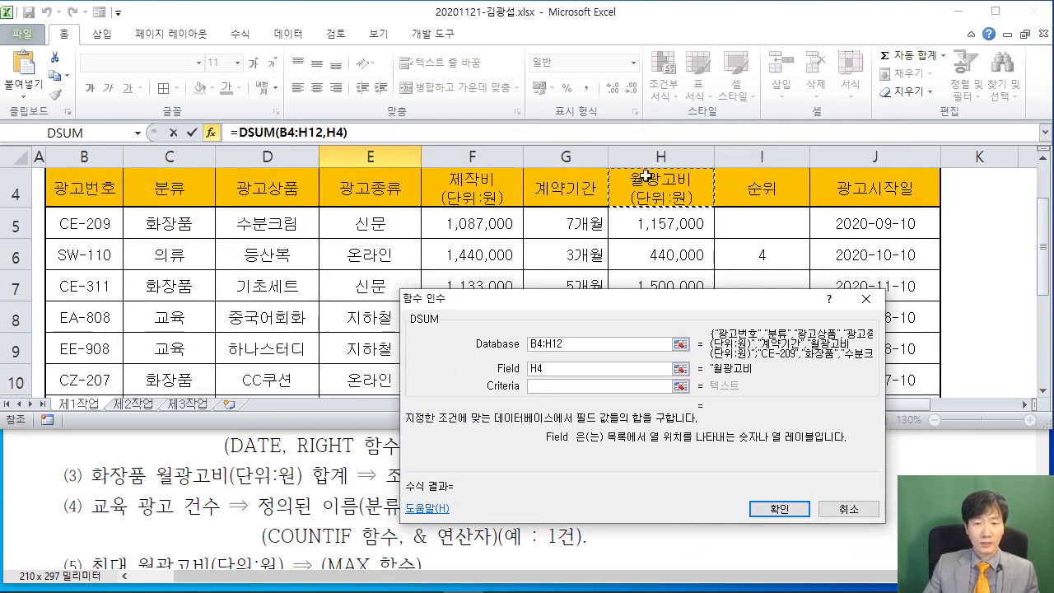
Set DSUM's Criteria to the 분류 and 화장품 cells C4:C5 and enter the formula in E13
left_click(544, 385)
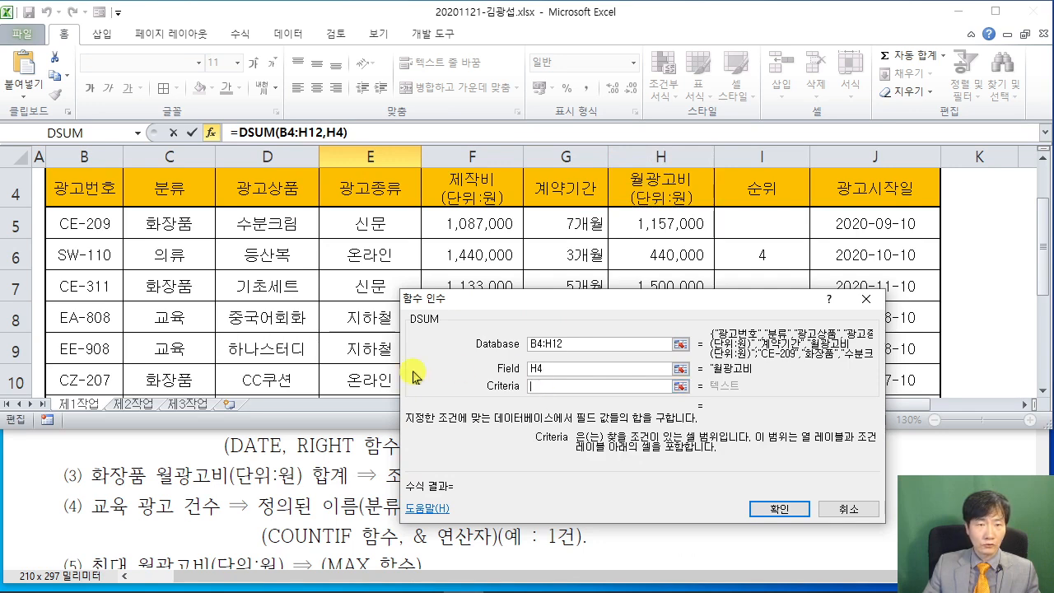
left_click_drag(180, 198, 181, 223)
left_click_drag(494, 298, 331, 167)
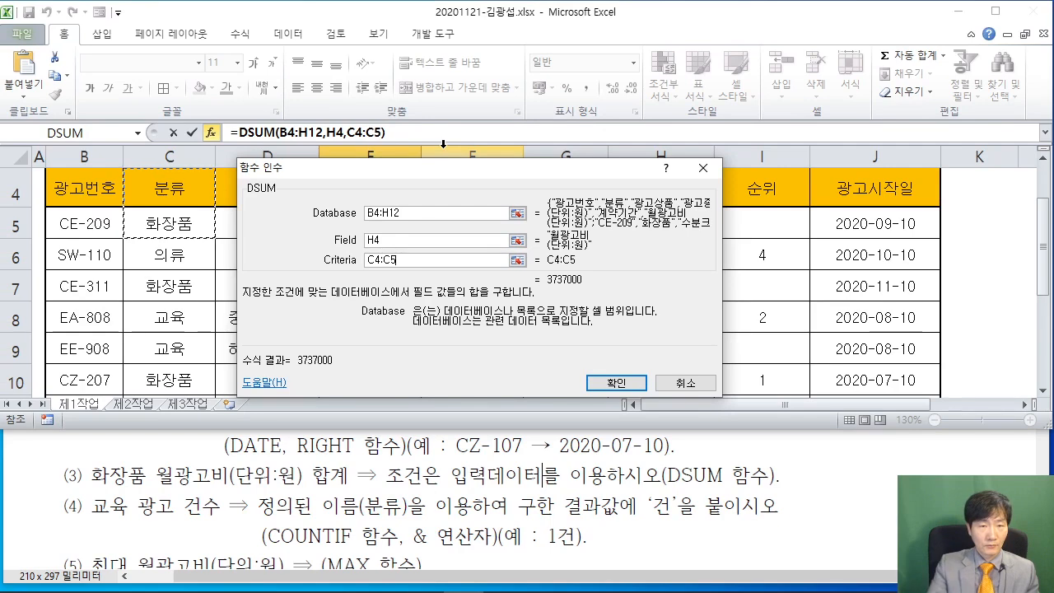
left_click(624, 384)
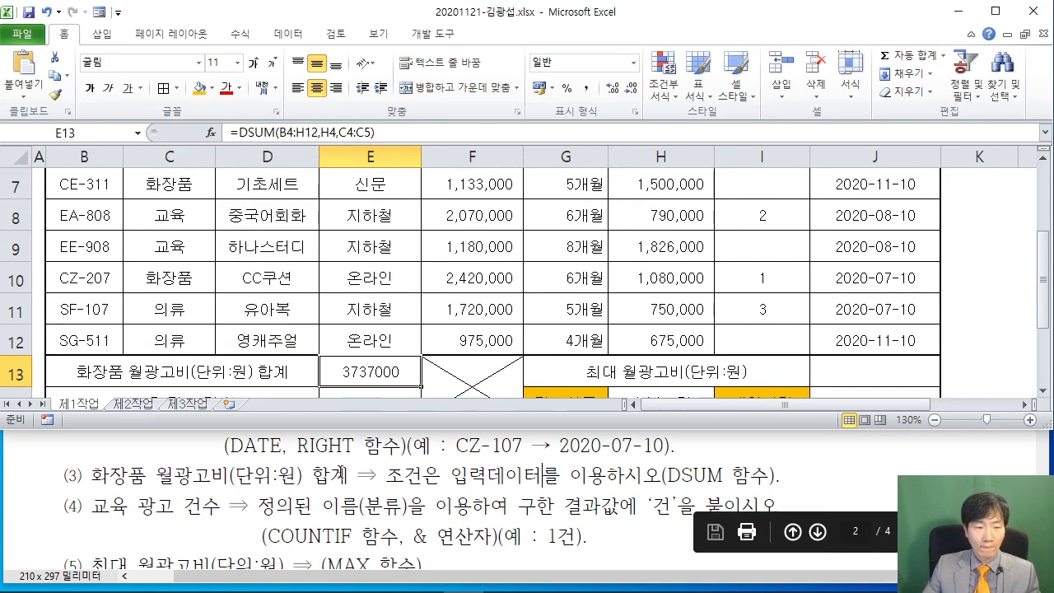
Insert the COUNTIF function into the 교육 광고 건수 result cell E14
scroll(382, 359, "down", 1)
left_click(371, 309)
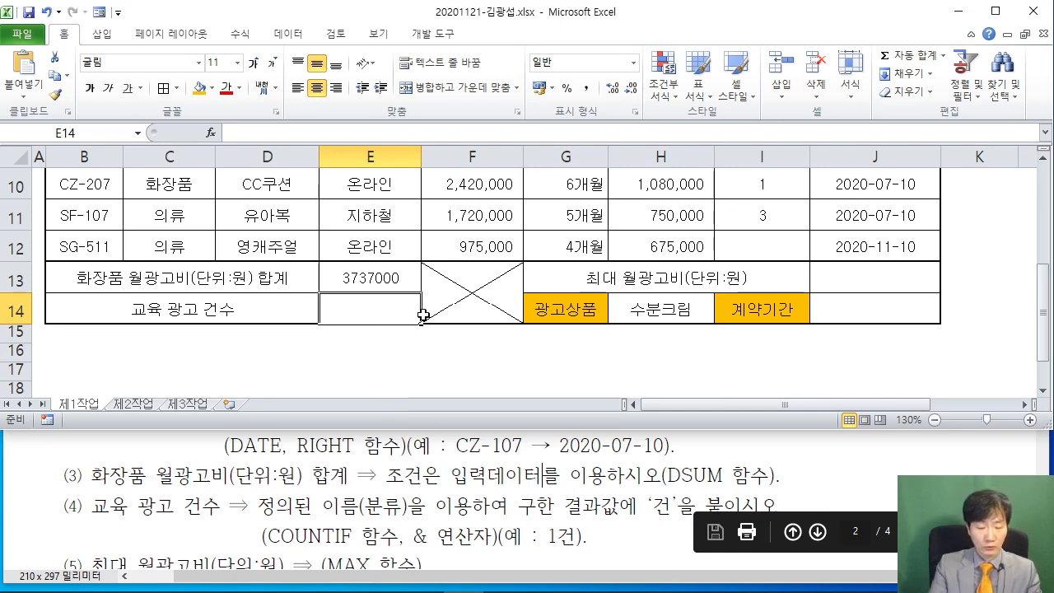
left_click(211, 132)
type("COUNTIF")
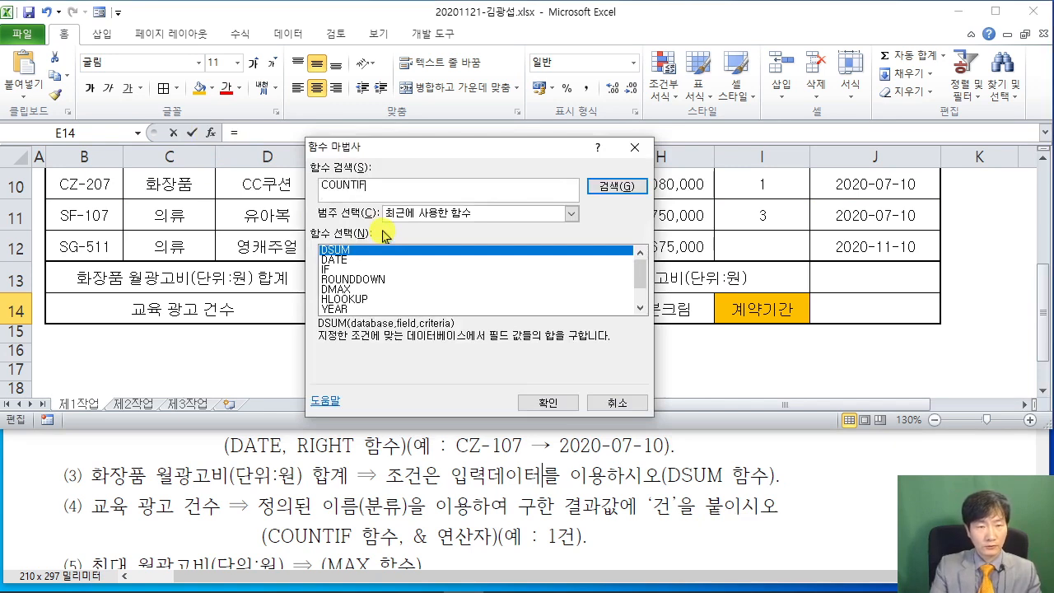
left_click(613, 187)
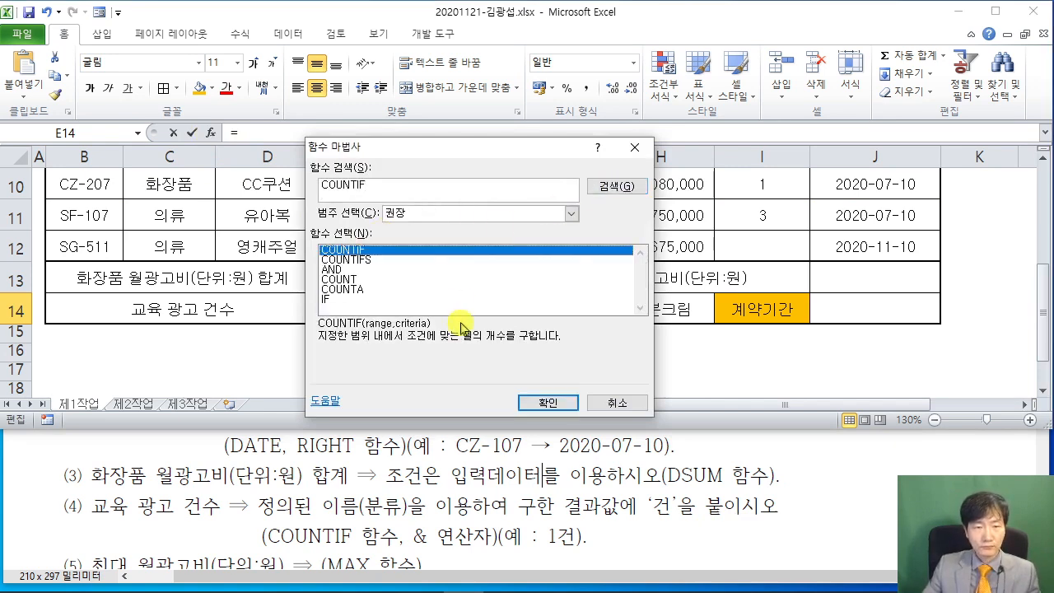
left_click(537, 404)
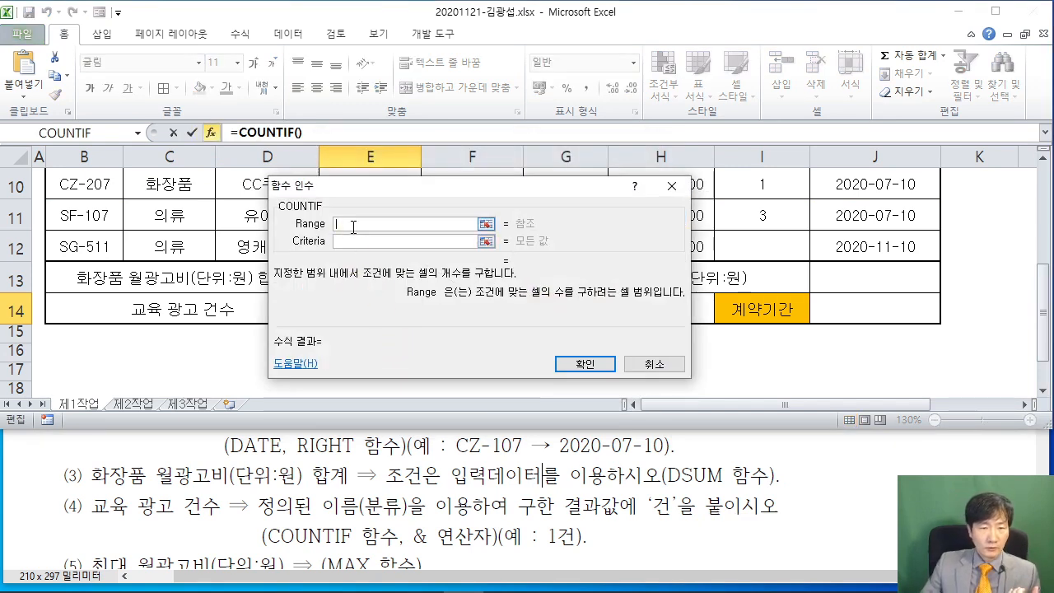
Set COUNTIF's Range to the 분류 column data C5:C12, moving the arguments dialog clear of that column
left_click_drag(352, 193, 569, 190)
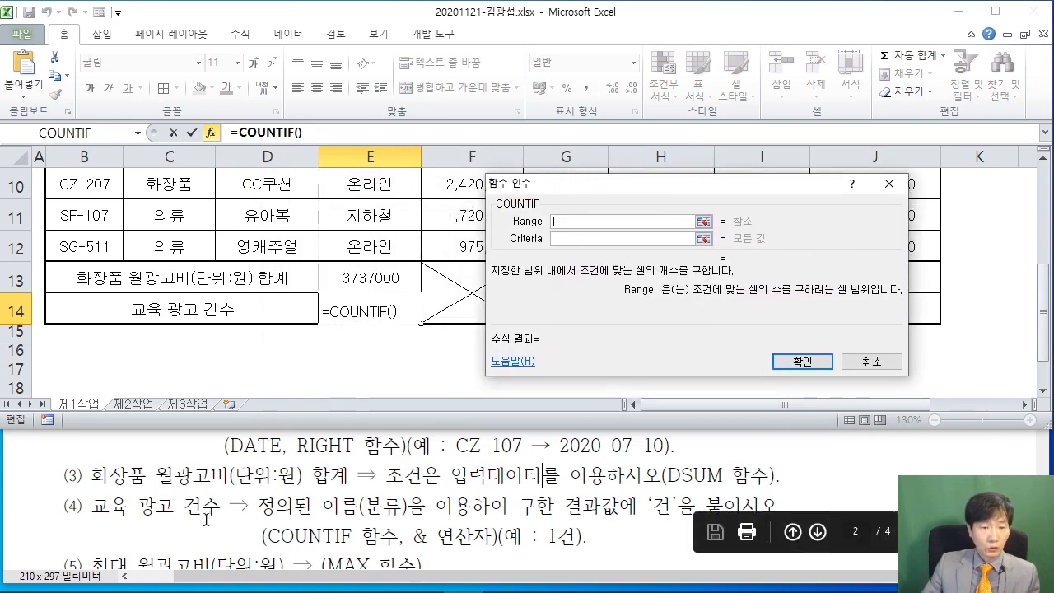
scroll(311, 286, "up", 2)
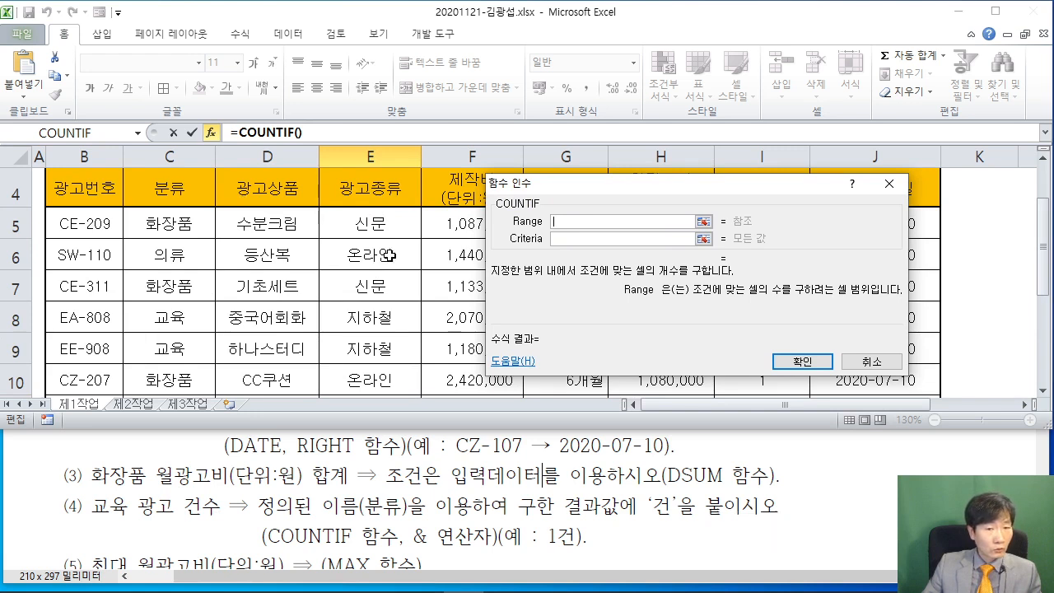
scroll(388, 257, "down", 1)
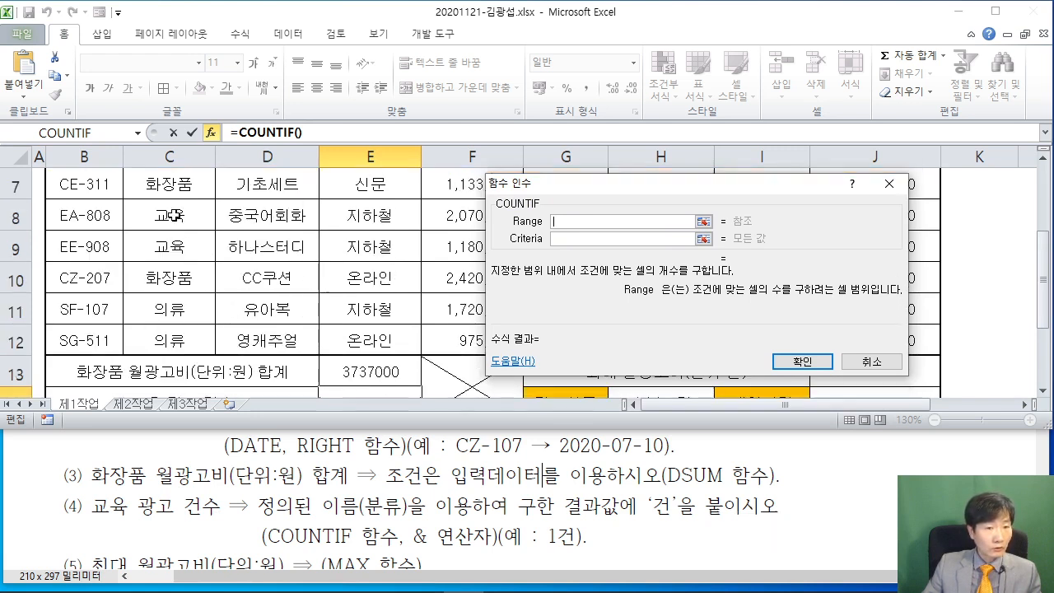
scroll(173, 216, "up", 1)
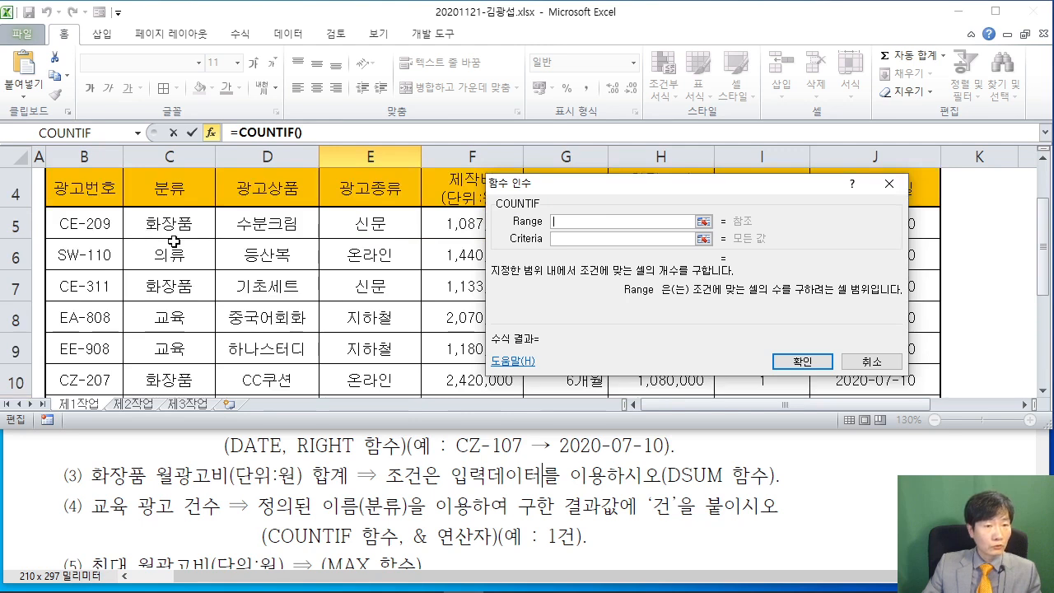
left_click_drag(169, 223, 169, 341)
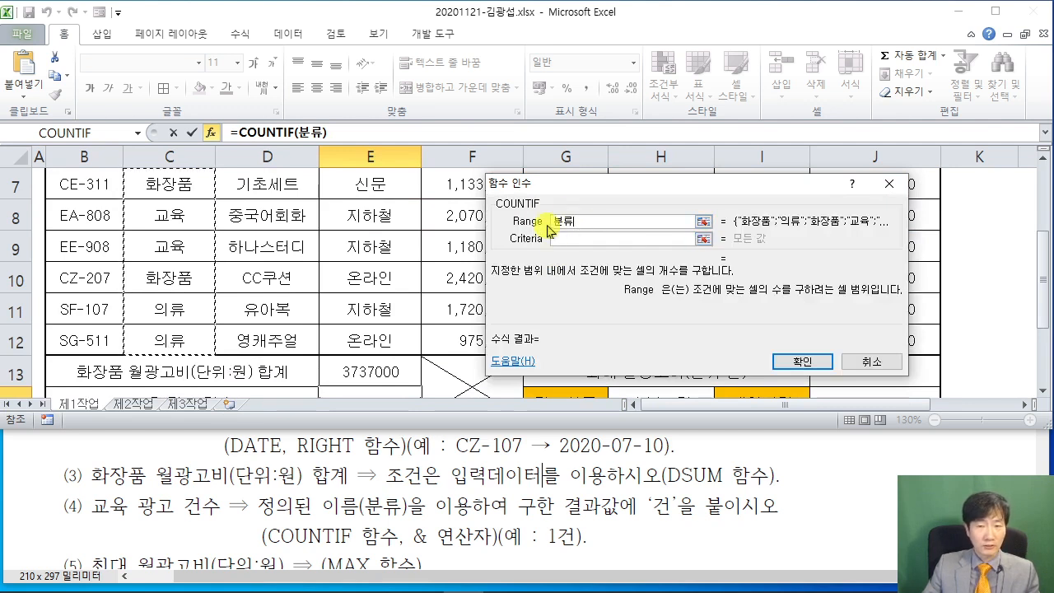
Set COUNTIF's Criteria to the 교육 cell C8 and enter the formula in E14
left_click(572, 238)
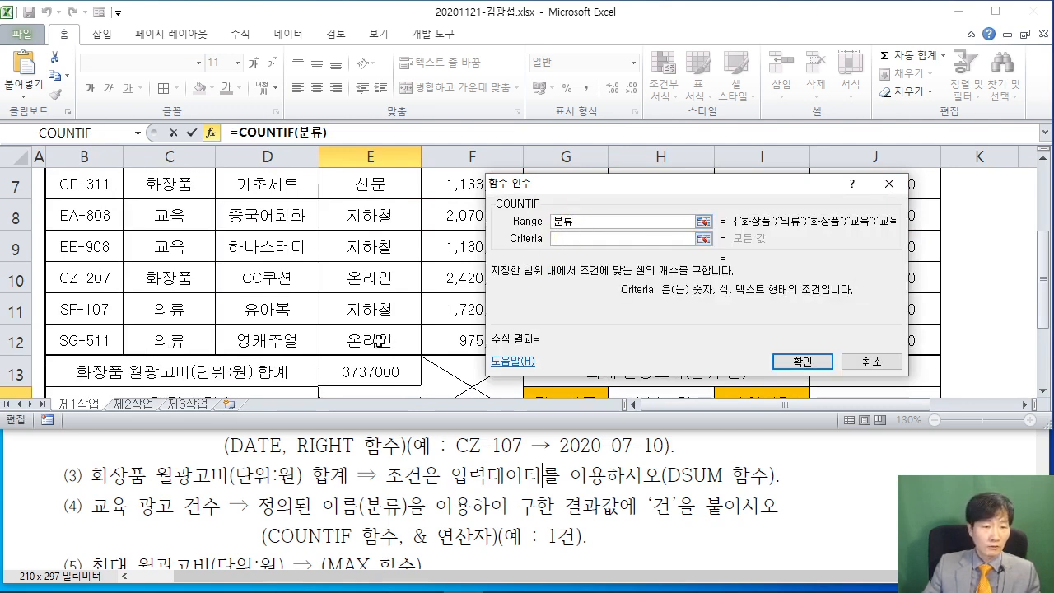
scroll(237, 309, "up", 1)
left_click(186, 255)
left_click(189, 317)
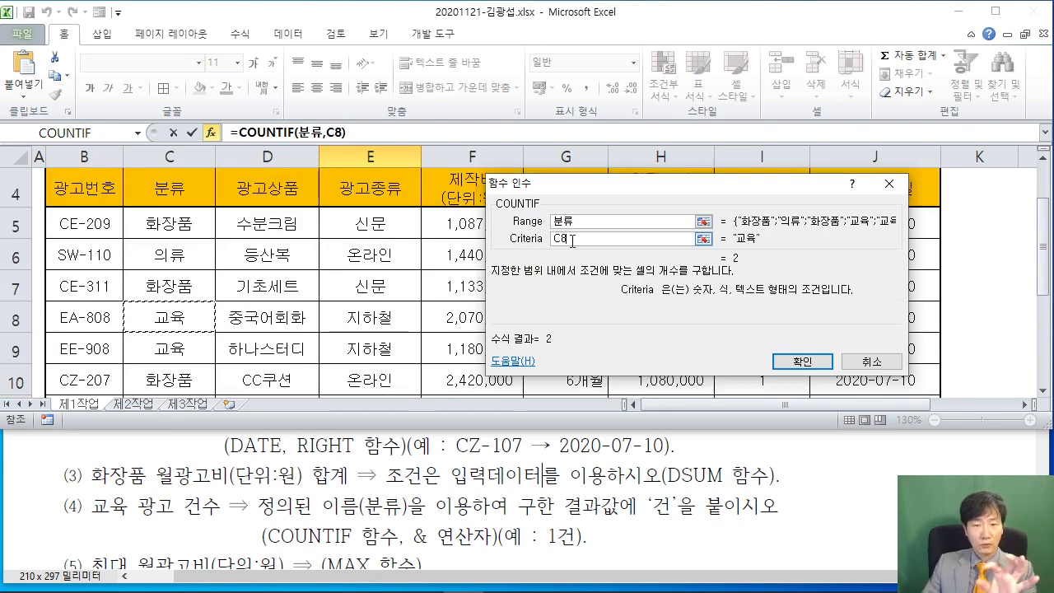
left_click_drag(597, 186, 344, 163)
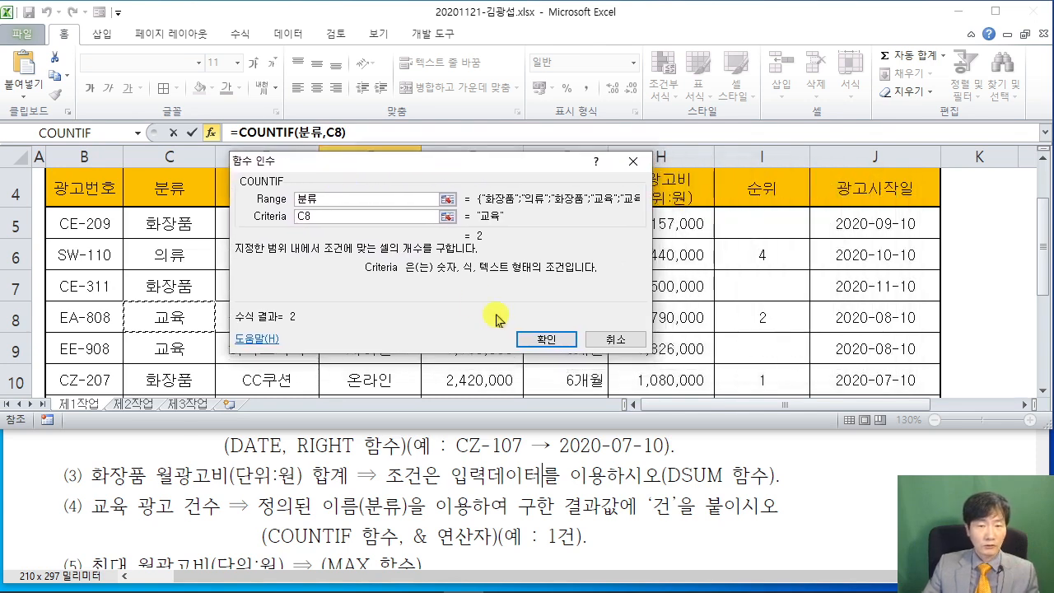
left_click(546, 341)
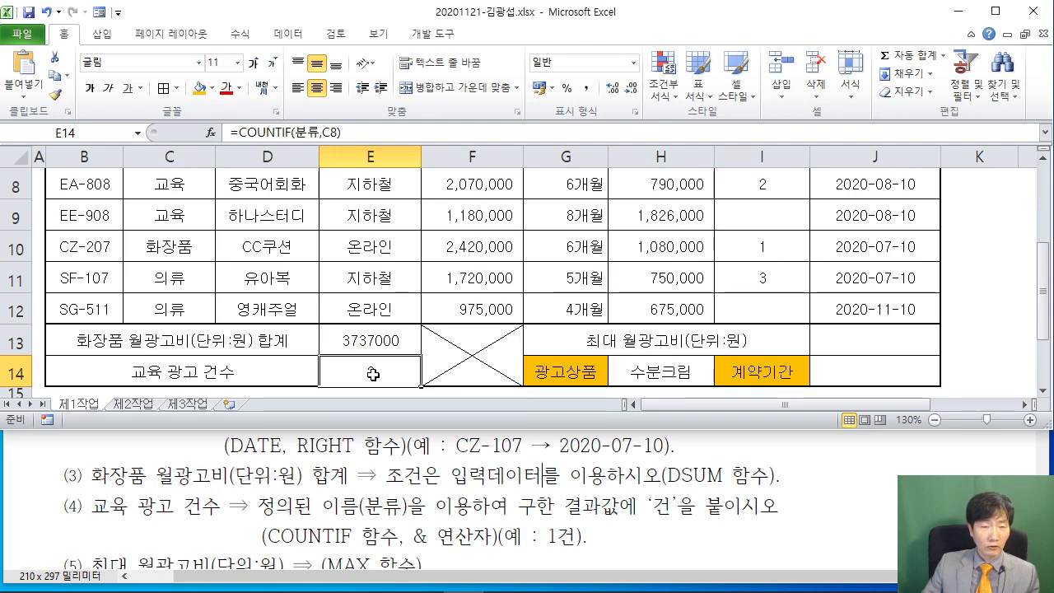
Append &"건" to the end of the COUNTIF formula in E14 and enter it
left_click(350, 133)
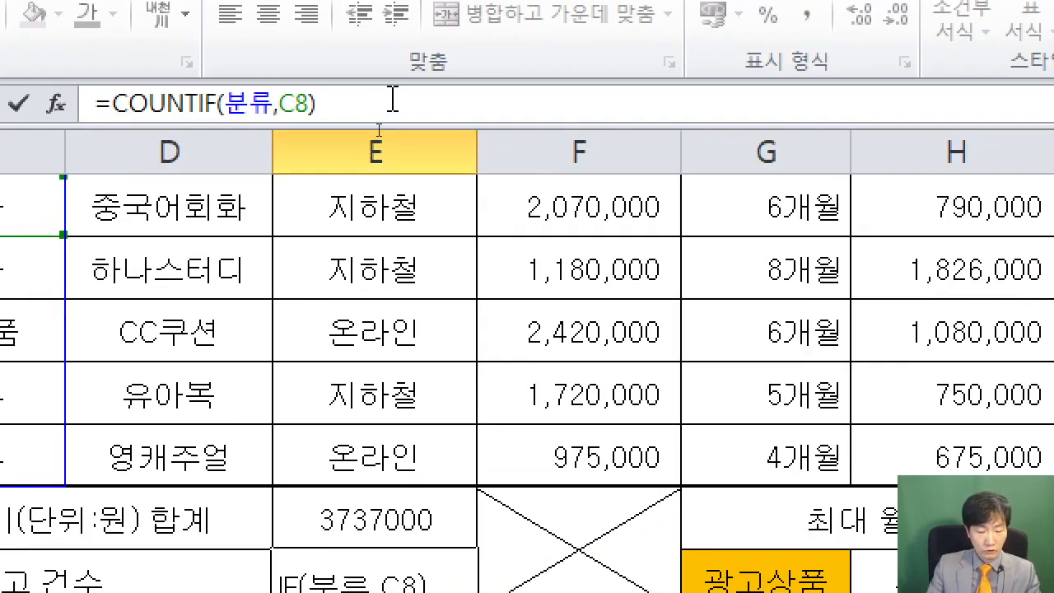
type("&\"RJS")
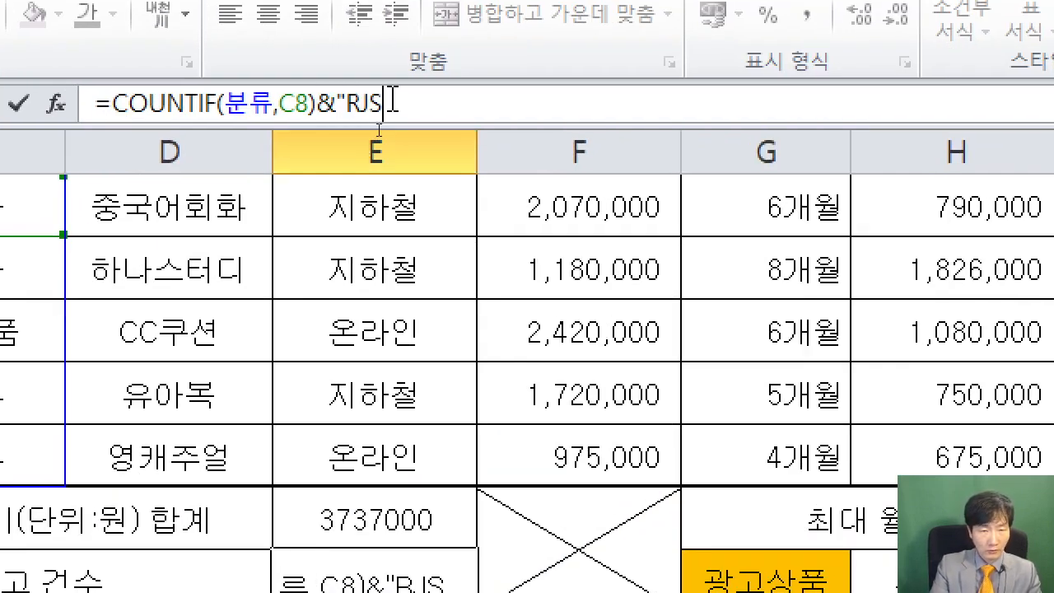
key("BackSpace")
key("BackSpace")
type("거")
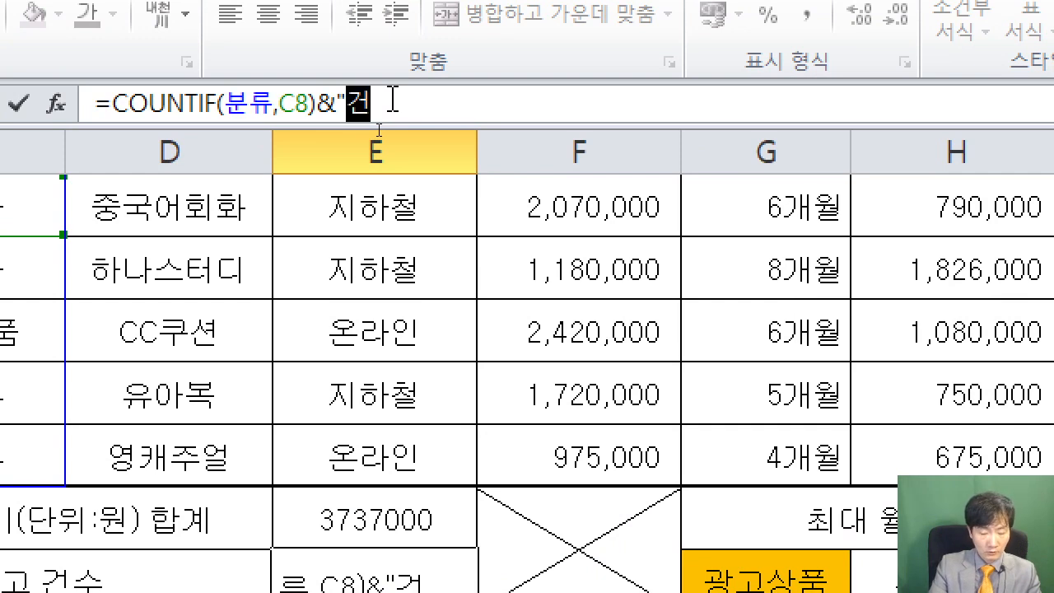
type("\"")
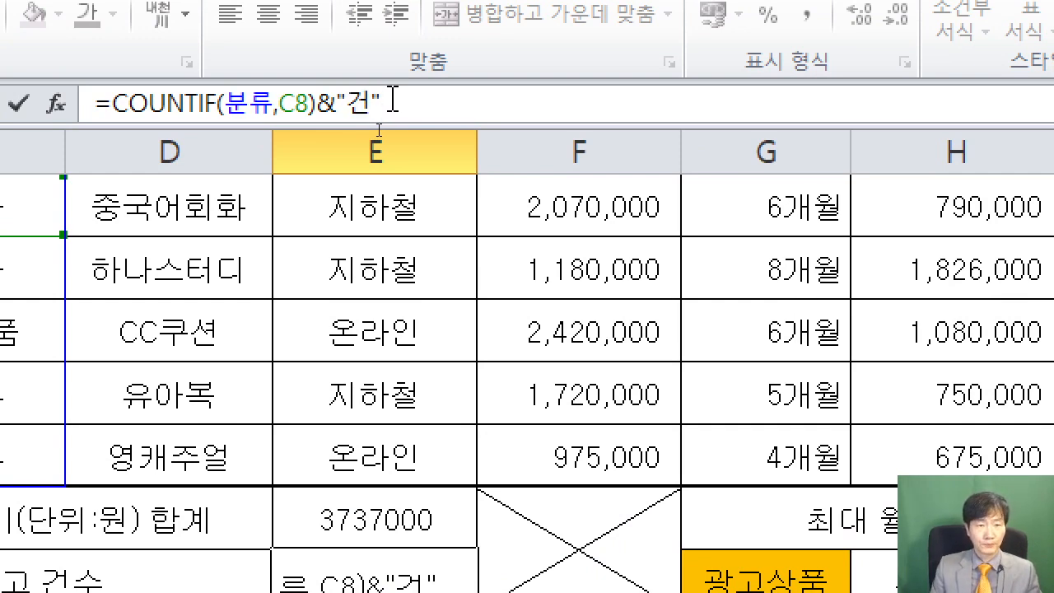
key("Return")
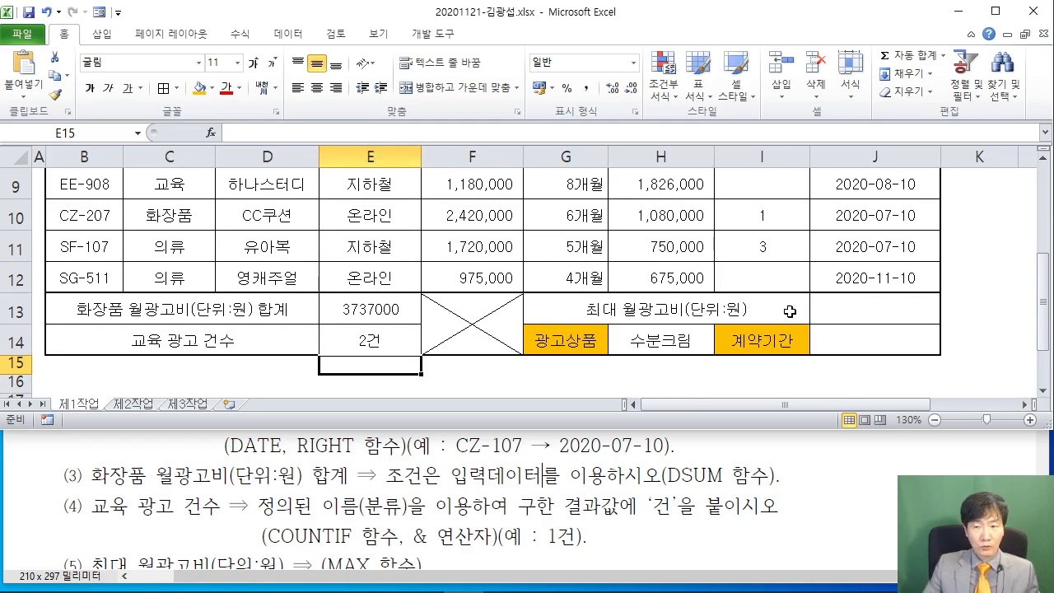
Check question (5) in the exam PDF and insert the MAX function into the 최대 월광고비 result cell J13
left_click(866, 315)
left_click(541, 475)
scroll(194, 510, "down", 2)
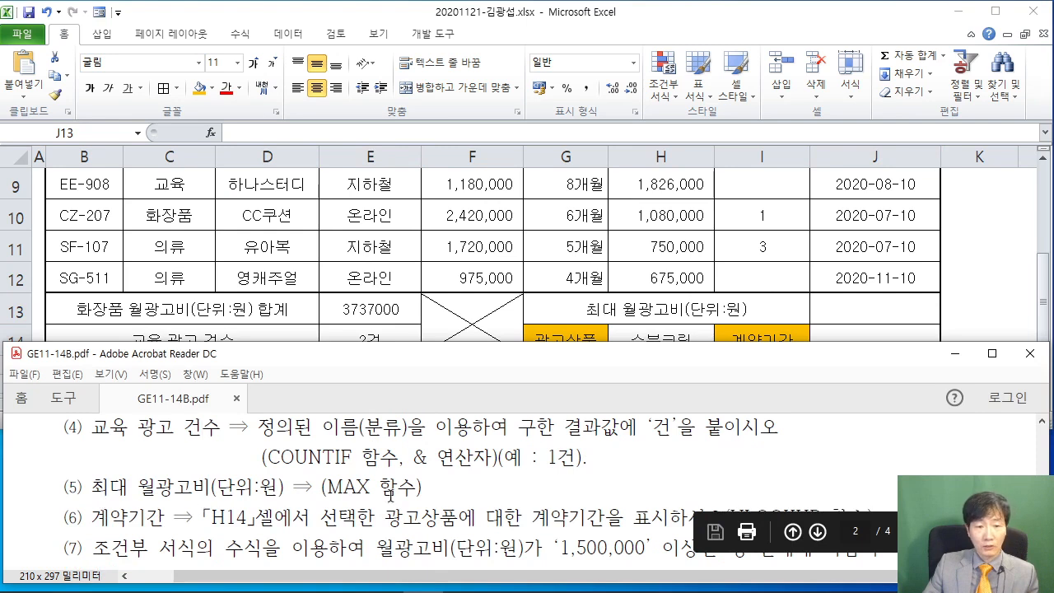
left_click(867, 299)
scroll(868, 306, "down", 1)
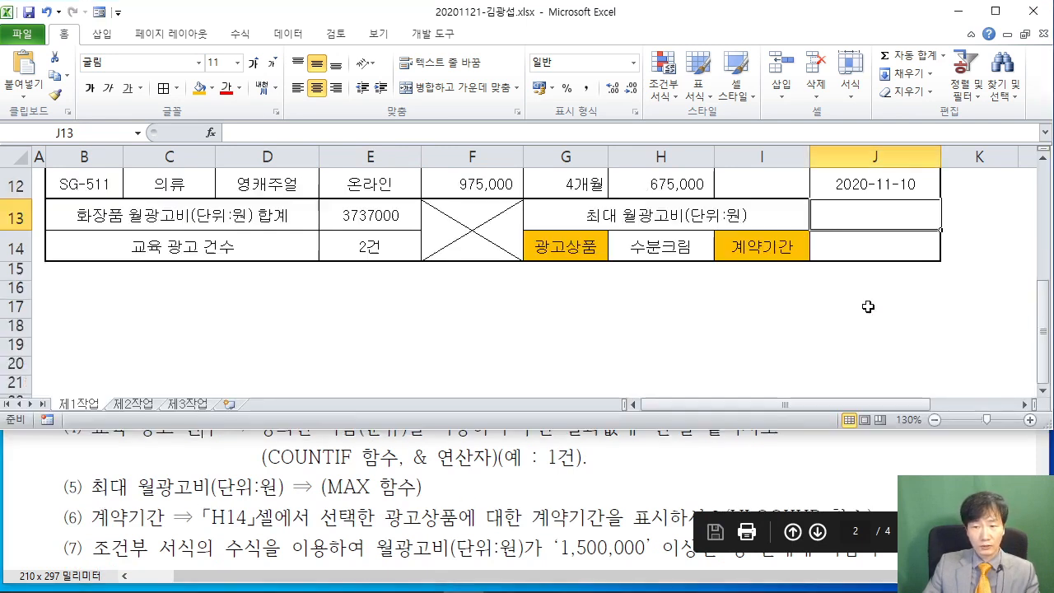
left_click(210, 132)
type("ㅡ")
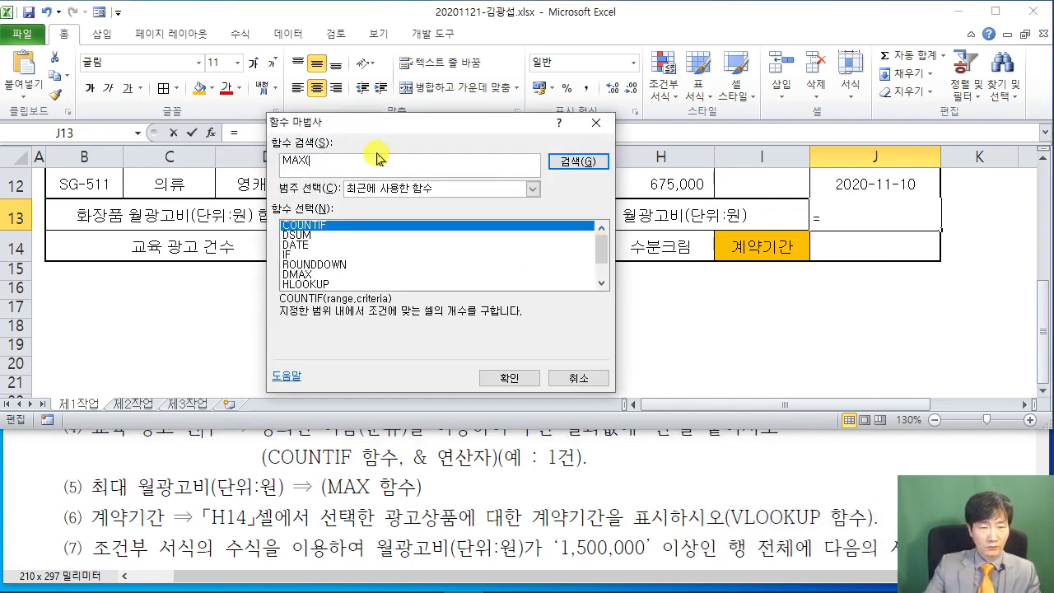
key("BackSpace")
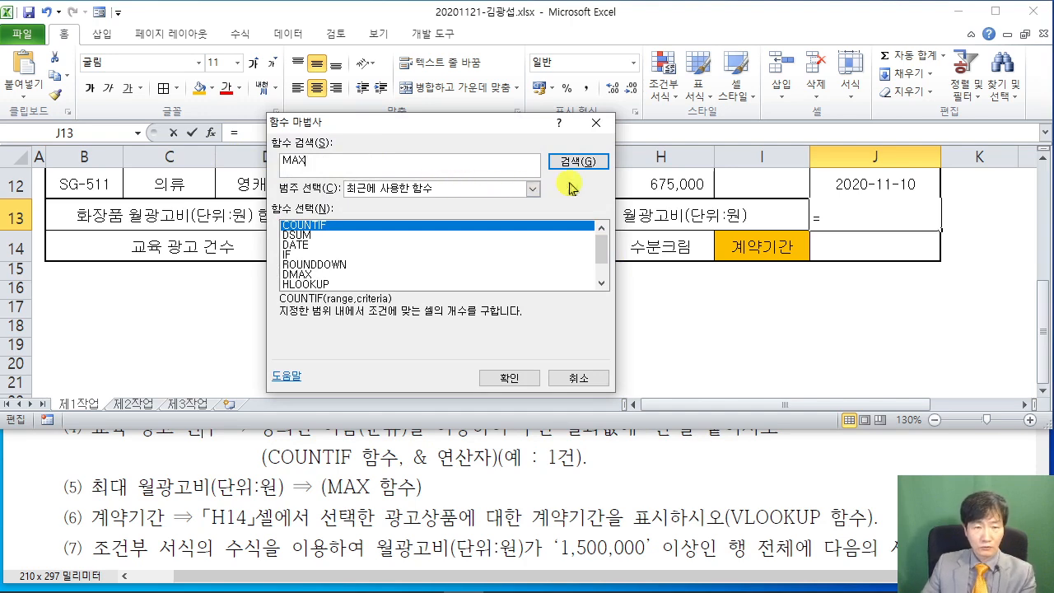
left_click(578, 161)
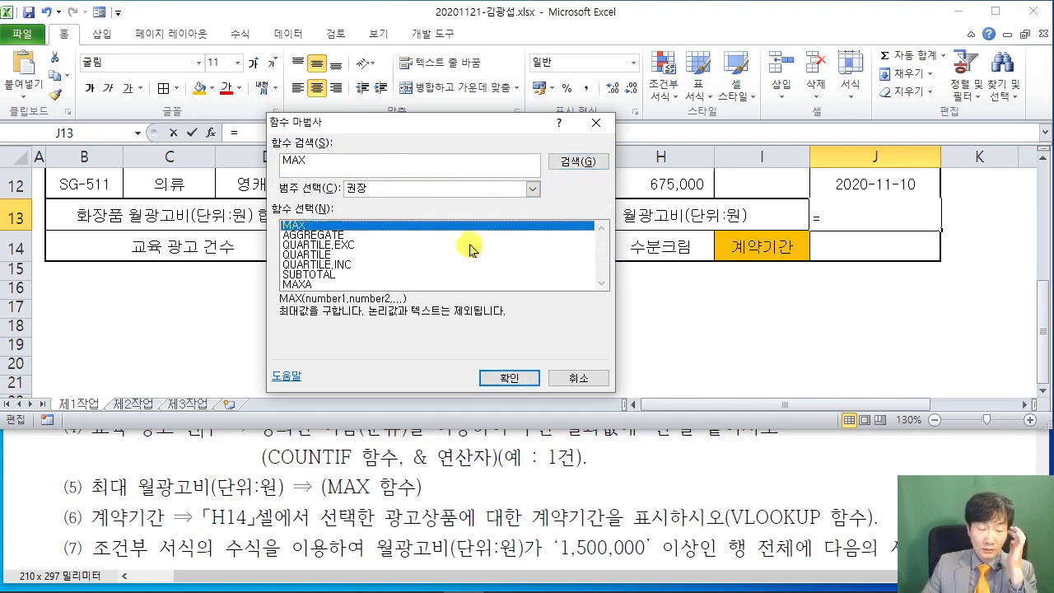
left_click(509, 377)
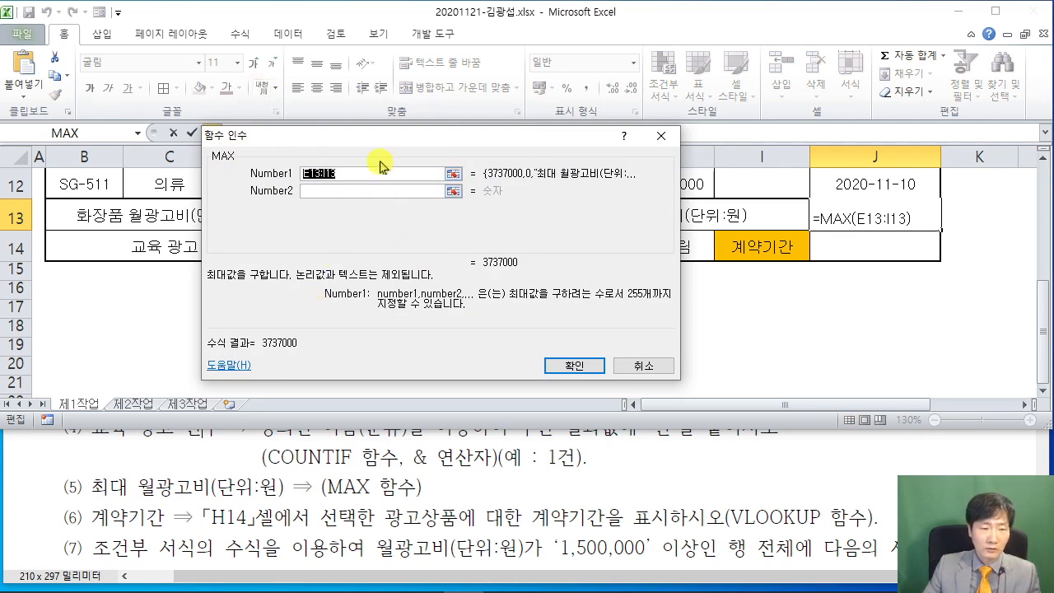
Set MAX's Number1 to the 월광고비 values H5:H12, moving the dialog clear of them, and enter the formula in J13
left_click_drag(383, 139, 344, 293)
scroll(592, 245, "up", 1)
scroll(591, 245, "up", 2)
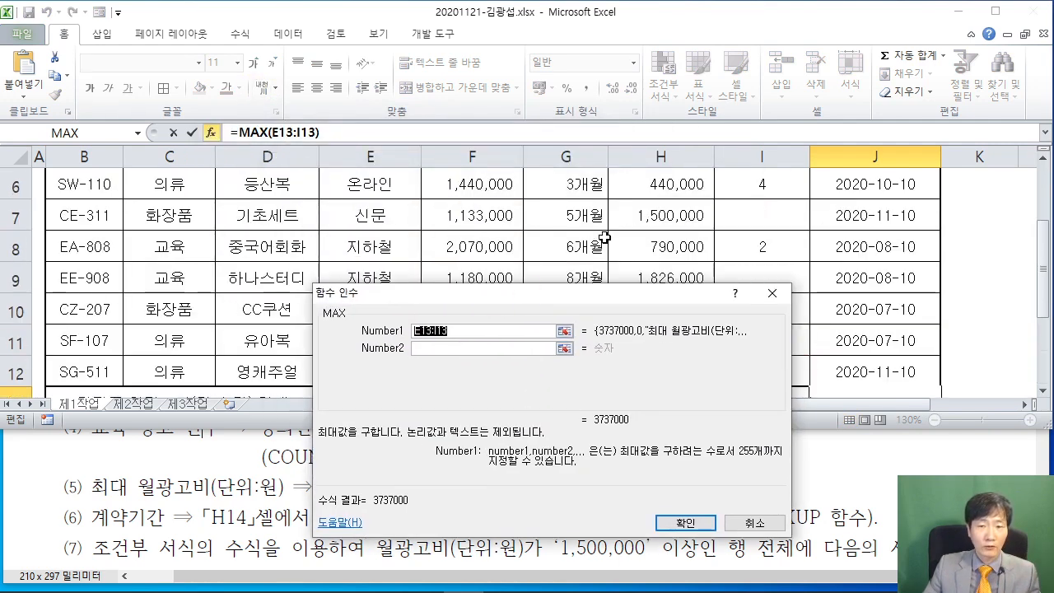
left_click(671, 257)
left_click_drag(672, 257, 676, 290)
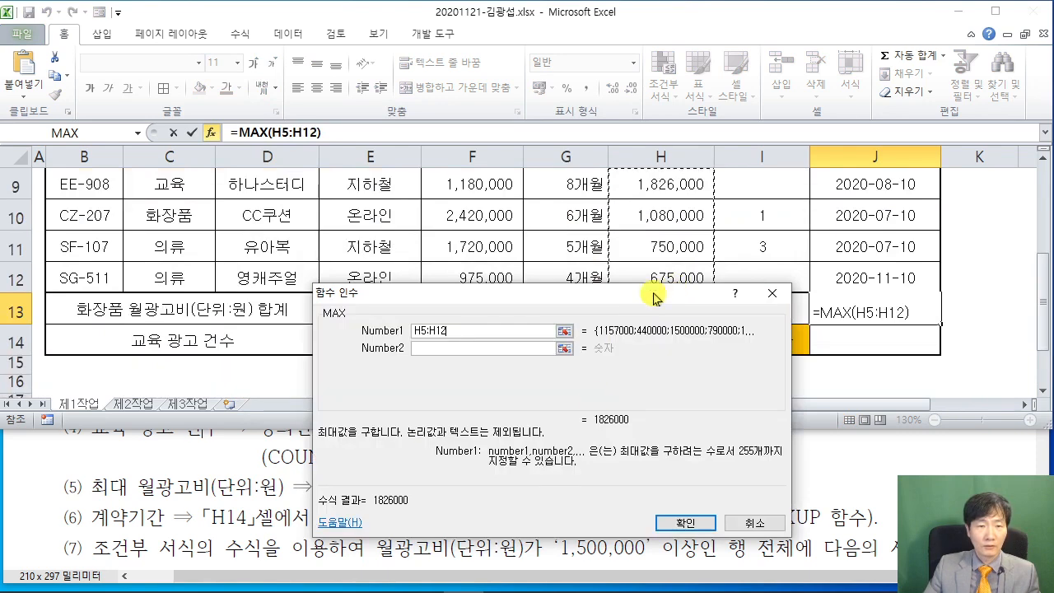
left_click(684, 524)
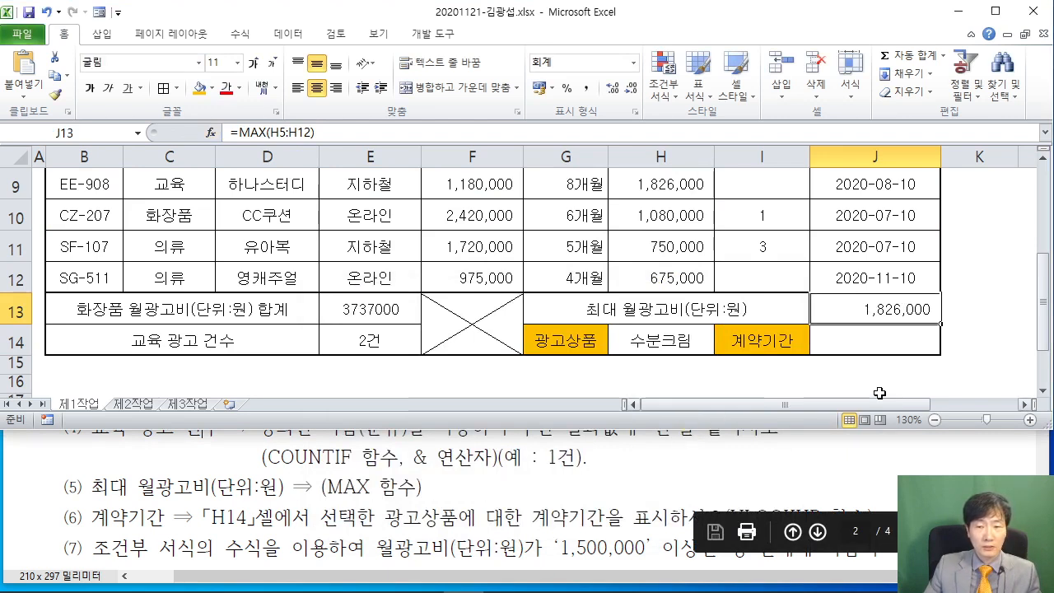
Read question (6) in the exam PDF and insert the VLOOKUP function into the 계약기간 result cell J14
left_click(861, 336)
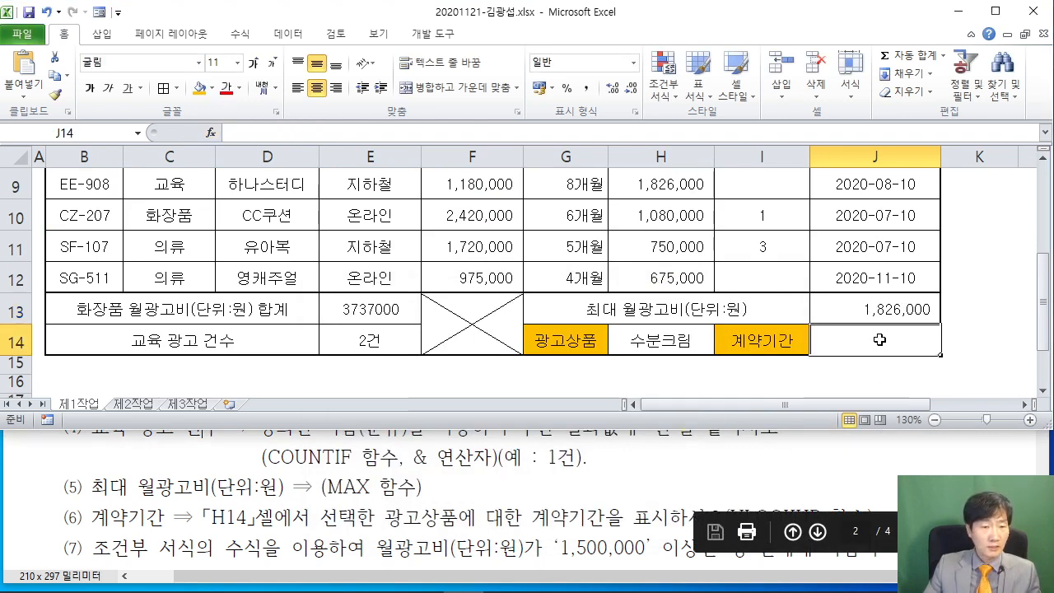
scroll(879, 338, "down", 1)
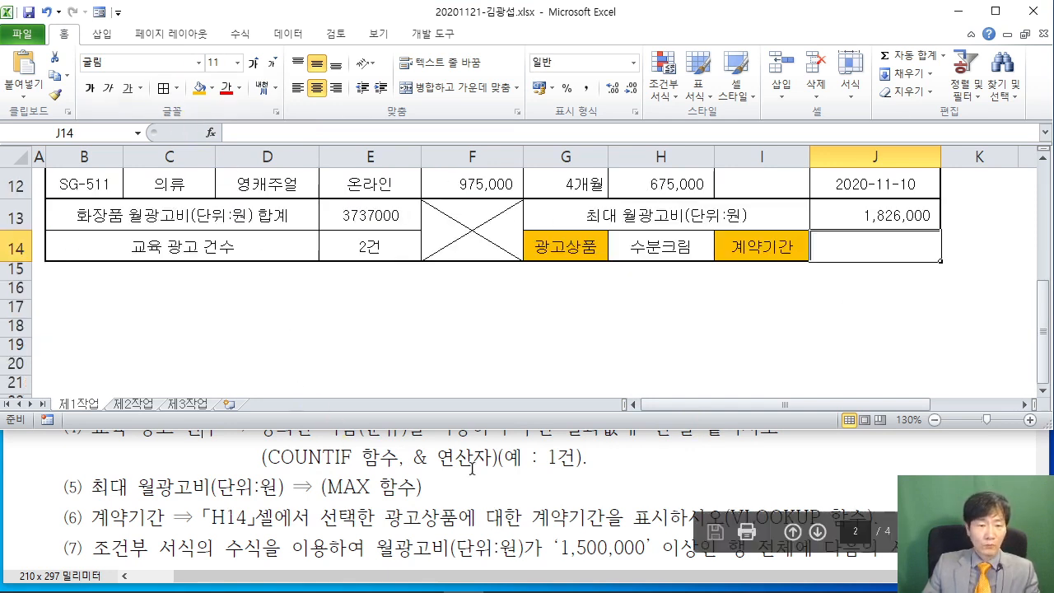
left_click(671, 493)
scroll(665, 489, "down", 1)
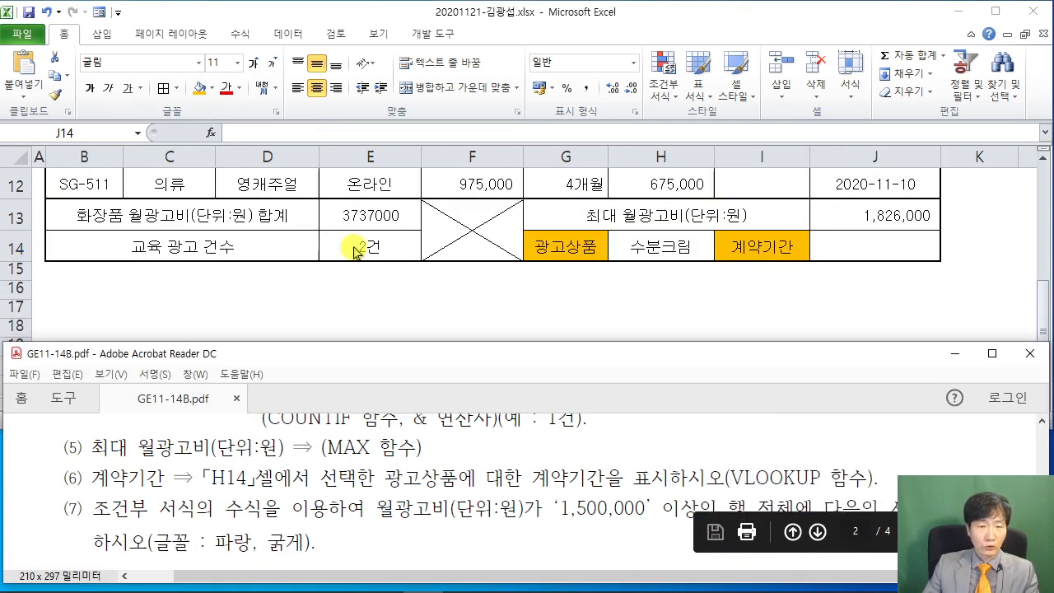
left_click(271, 137)
left_click(210, 132)
left_click_drag(577, 212, 451, 277)
type("VLOOKUP")
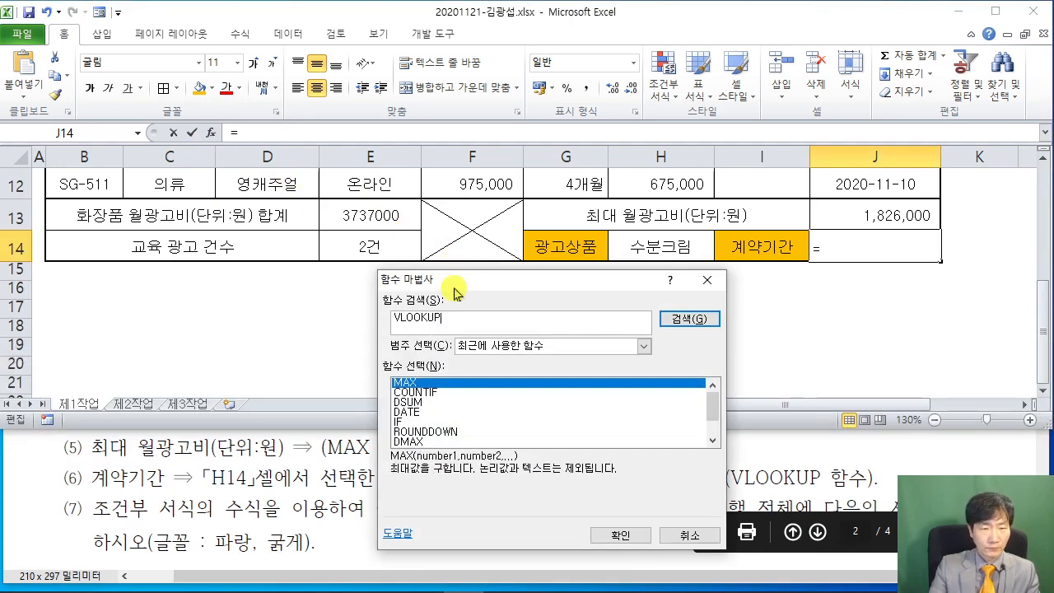
left_click(689, 319)
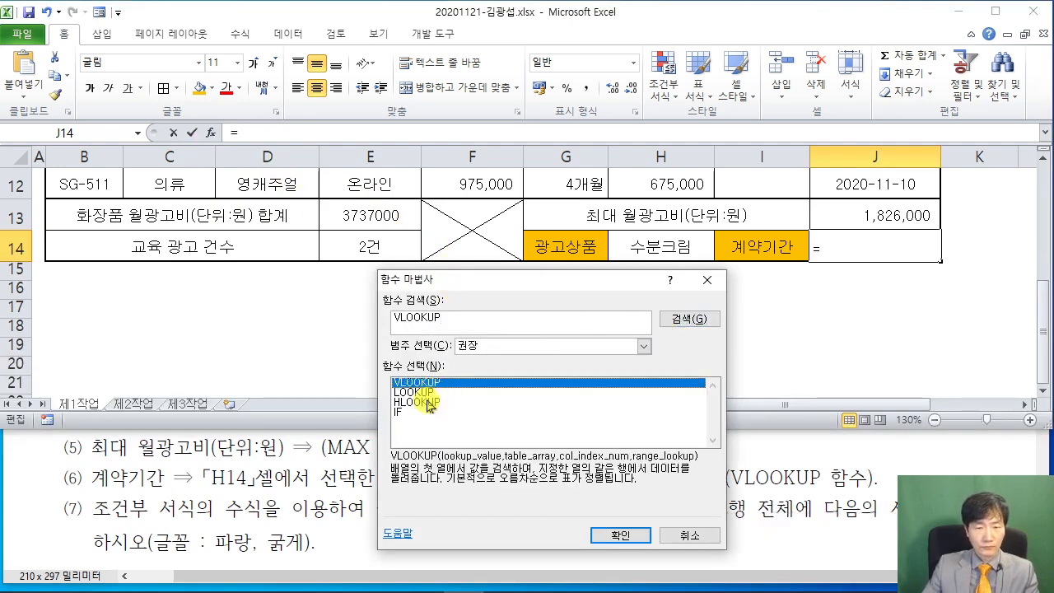
left_click(605, 536)
left_click_drag(470, 306, 182, 182)
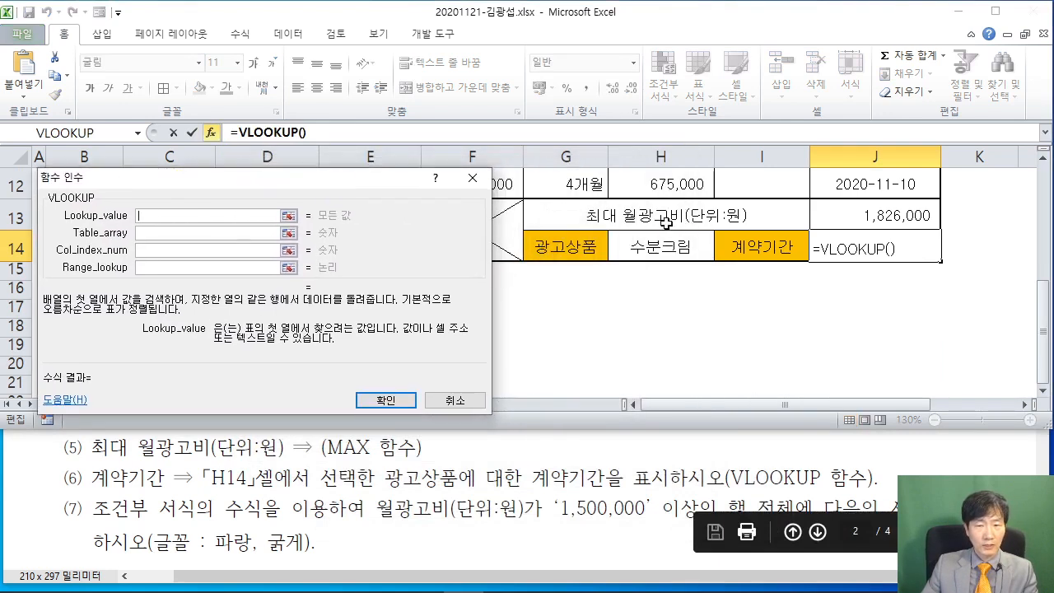
Set VLOOKUP's Lookup_value to the 수분크림 cell H14 and make Table_array the active argument, moving the dialog clear of the table
left_click(675, 247)
left_click_drag(271, 176, 370, 182)
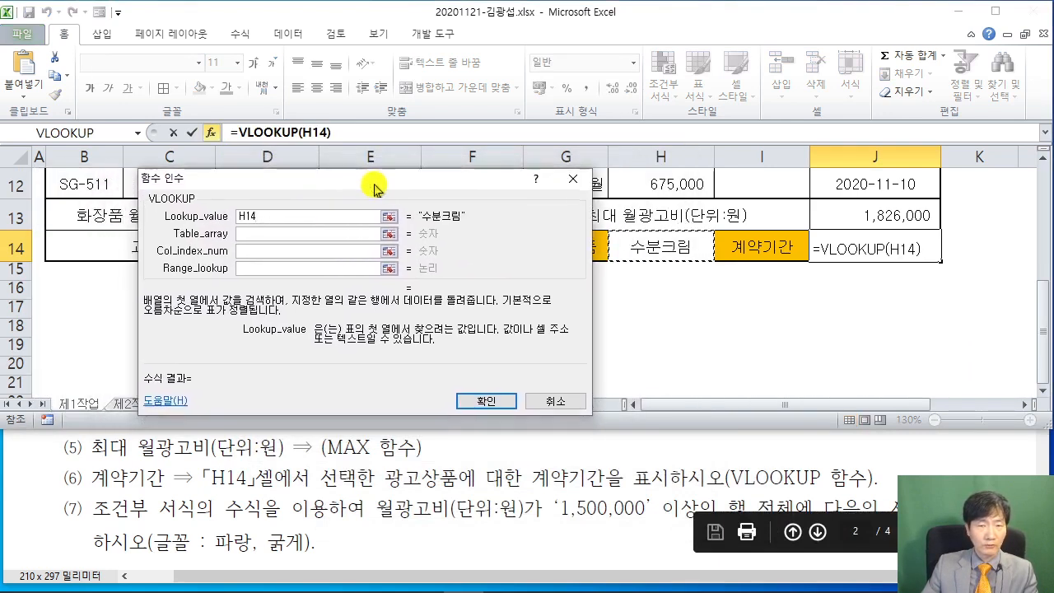
left_click(251, 234)
left_click_drag(271, 182, 430, 283)
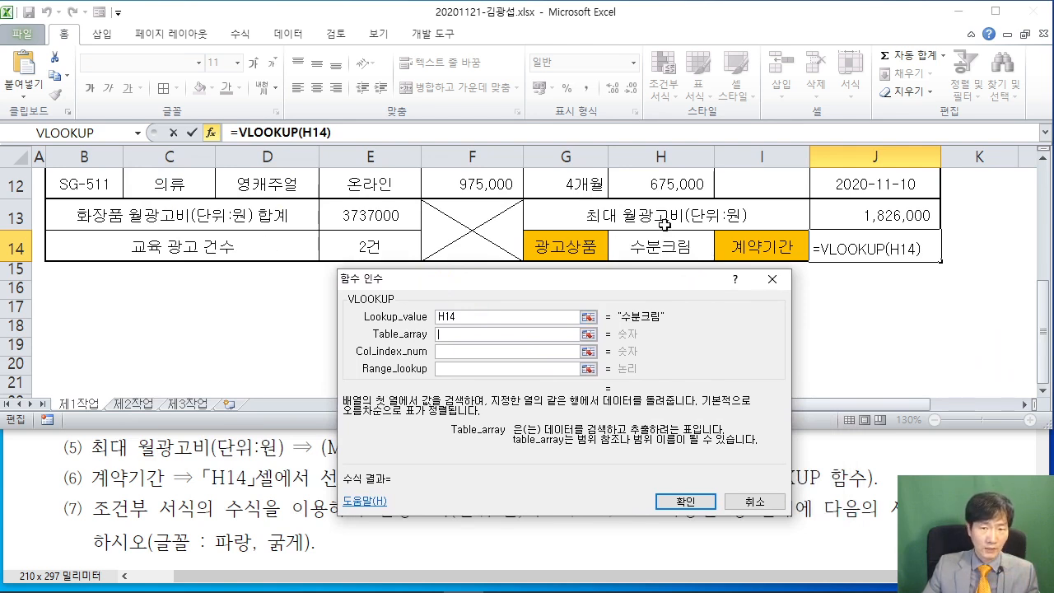
Set VLOOKUP's Table_array to D5:H12, from the 광고상품 column through 월광고비, and make Col_index_num the active argument
scroll(314, 260, "up", 3)
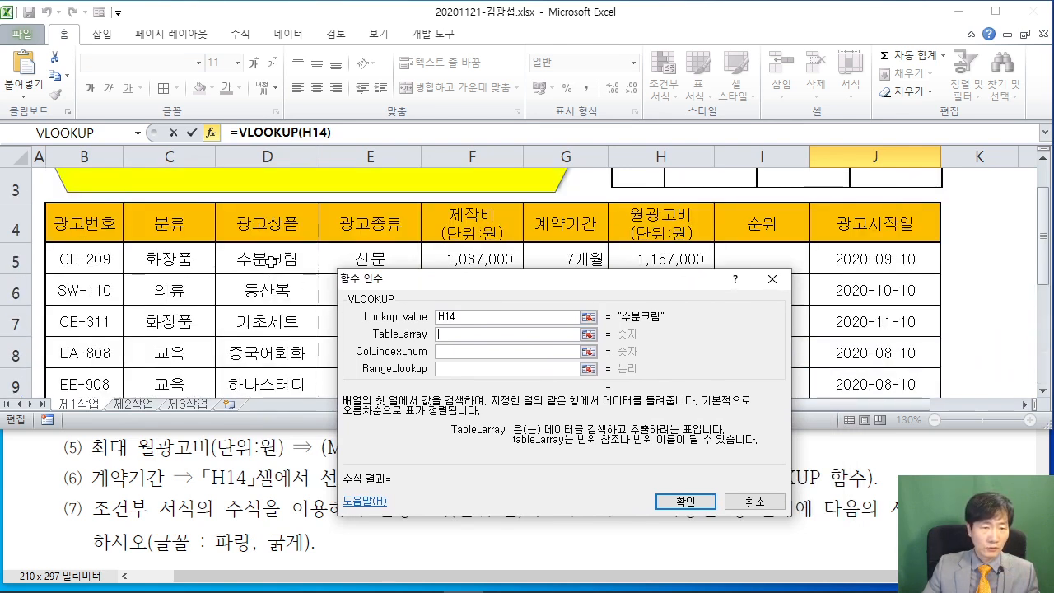
left_click_drag(271, 251, 664, 346)
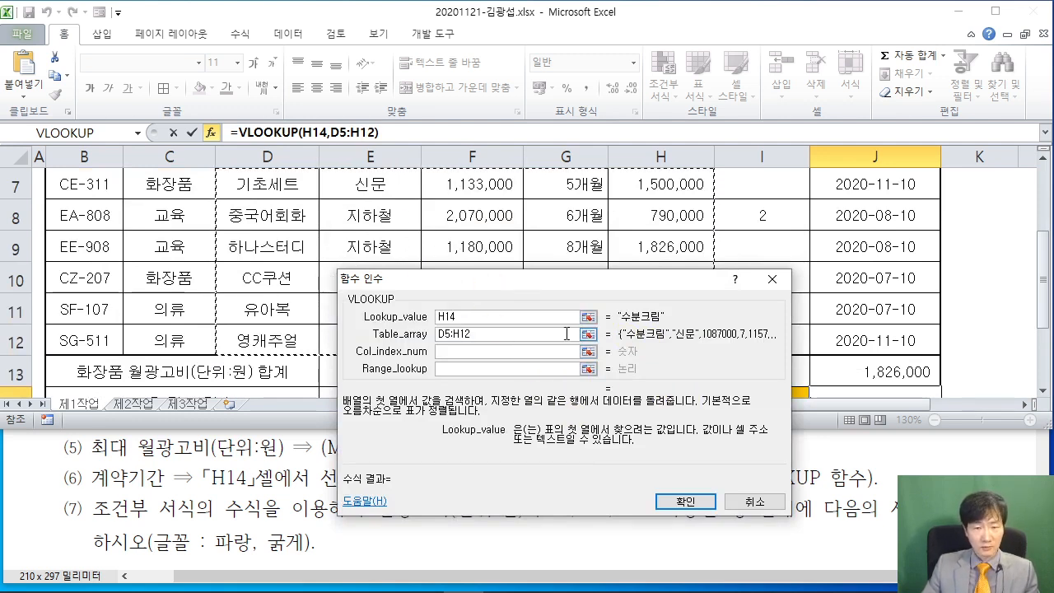
left_click(459, 351)
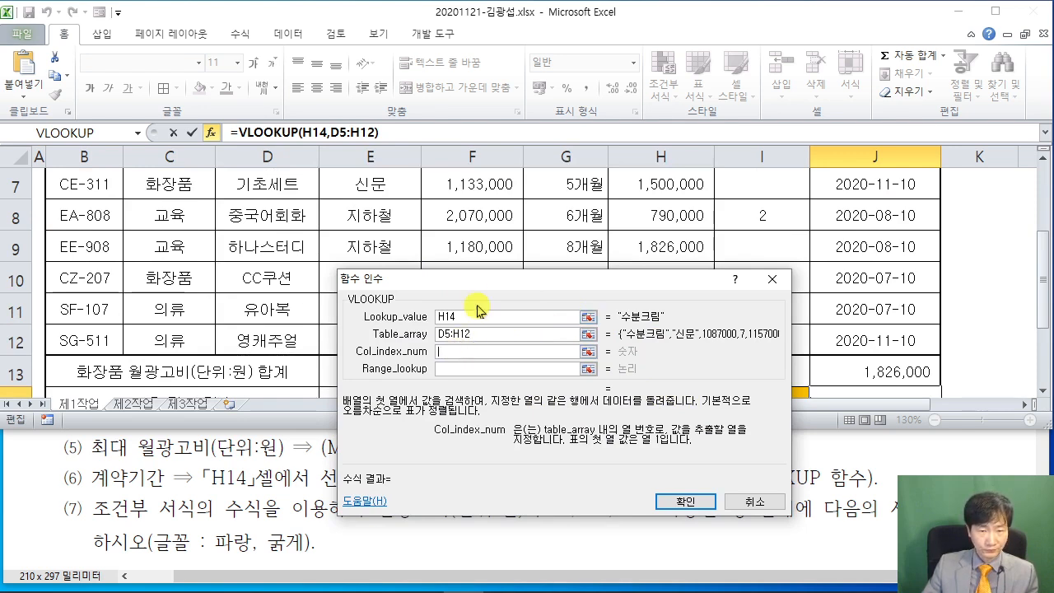
scroll(461, 265, "up", 1)
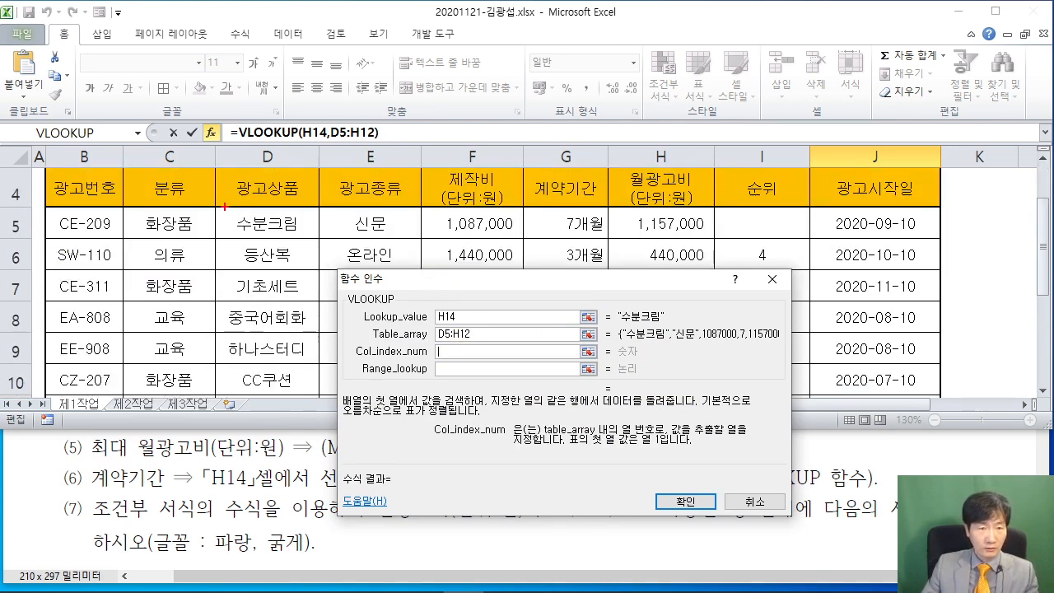
mouse_move(217, 210)
left_mouse_down()
mouse_move(436, 447)
mouse_move(716, 247)
mouse_move(716, 208)
mouse_move(219, 211)
left_mouse_up()
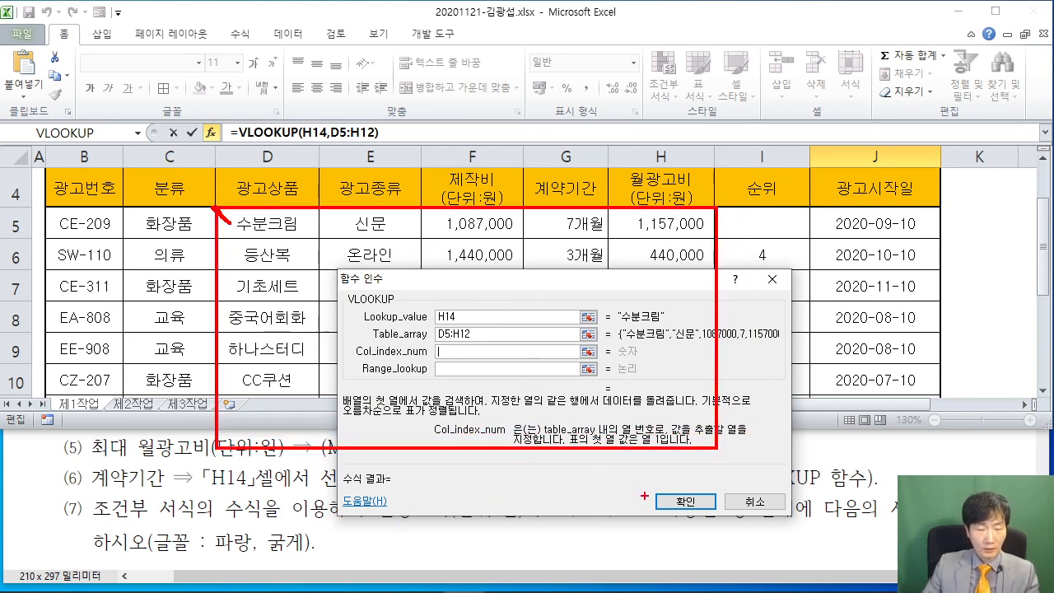
key("Escape")
mouse_move(445, 281)
left_mouse_down()
mouse_move(308, 202)
mouse_move(309, 179)
mouse_move(659, 333)
mouse_move(481, 294)
left_mouse_up()
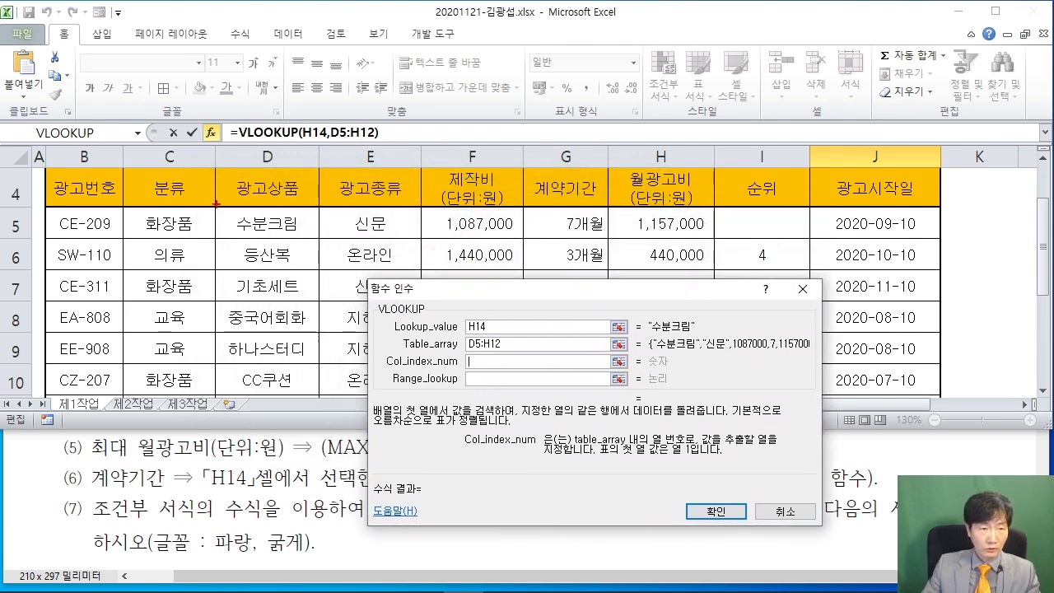
mouse_move(216, 202)
left_mouse_down()
mouse_move(252, 242)
mouse_move(698, 400)
mouse_move(716, 429)
left_mouse_up()
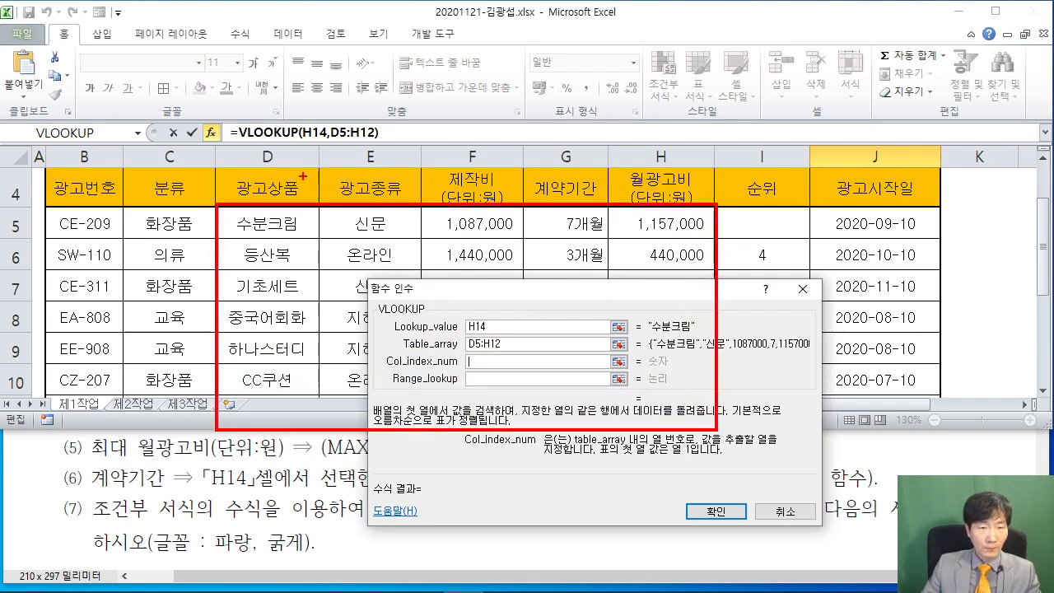
left_click_drag(272, 161, 283, 99)
mouse_move(286, 56)
left_mouse_down()
mouse_move(308, 59)
mouse_move(313, 105)
left_mouse_up()
left_click_drag(379, 160, 379, 82)
mouse_move(375, 75)
left_mouse_down()
mouse_move(383, 37)
mouse_move(404, 85)
left_mouse_up()
left_click_drag(467, 113, 469, 156)
left_click_drag(500, 94, 494, 93)
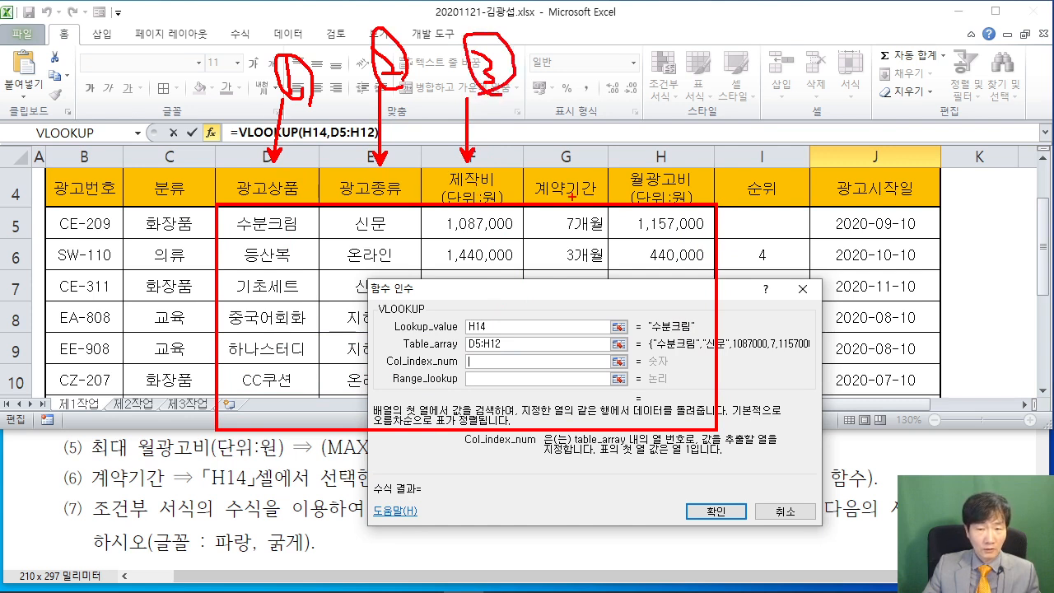
mouse_move(567, 176)
left_mouse_down()
mouse_move(566, 130)
mouse_move(573, 170)
left_mouse_up()
left_click_drag(563, 80, 575, 66)
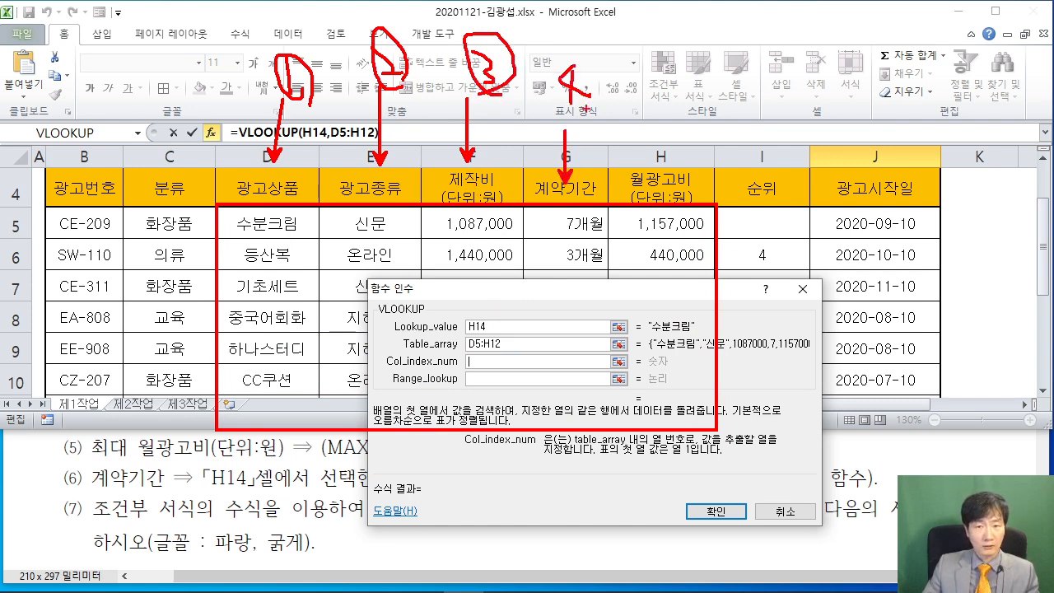
left_click_drag(584, 106, 589, 114)
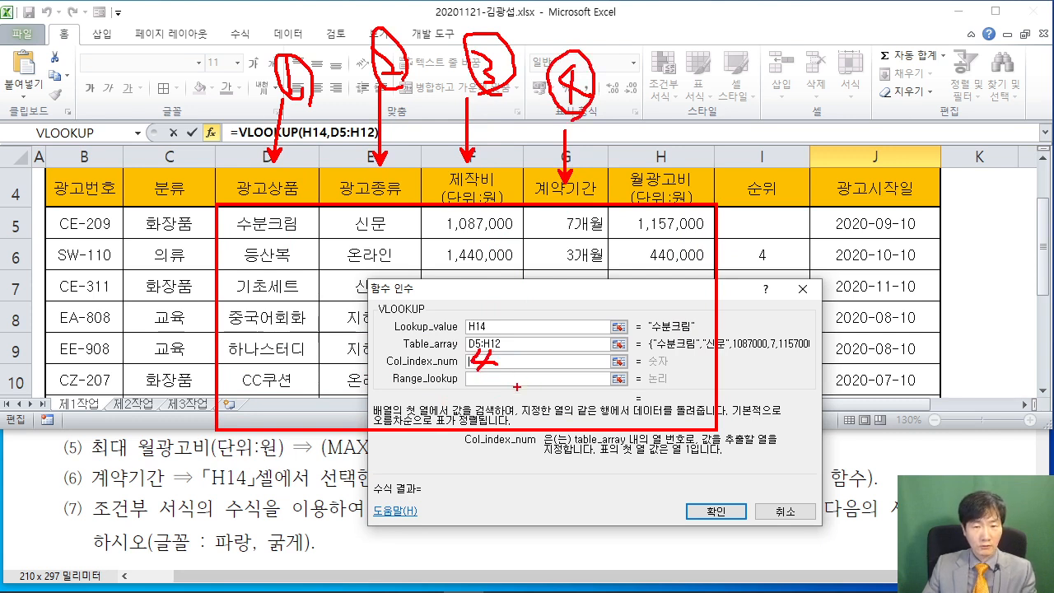
key("Escape")
Set VLOOKUP's Col_index_num to 4 and Range_lookup to FALSE, and enter the formula in J14
left_click(483, 363)
type("4")
left_click(483, 379)
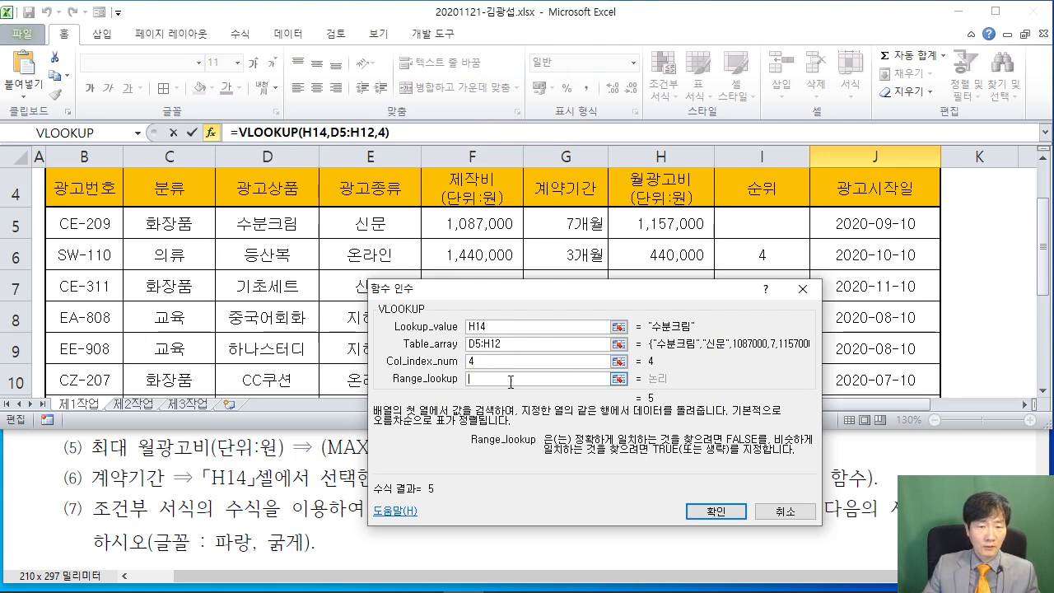
type("ㄹ")
key("BackSpace")
type("FALSE")
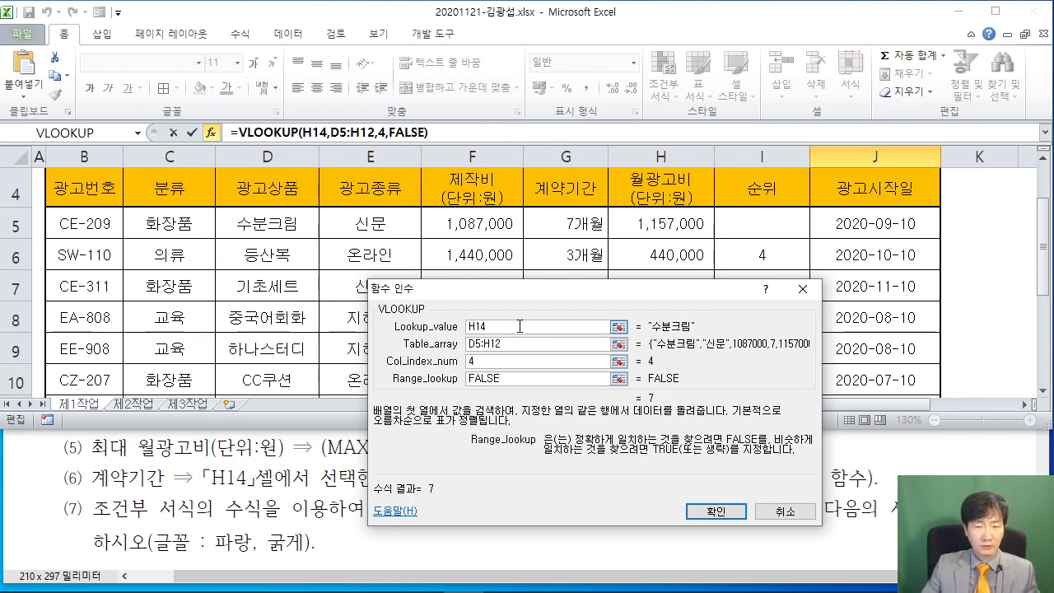
left_click_drag(498, 289, 355, 170)
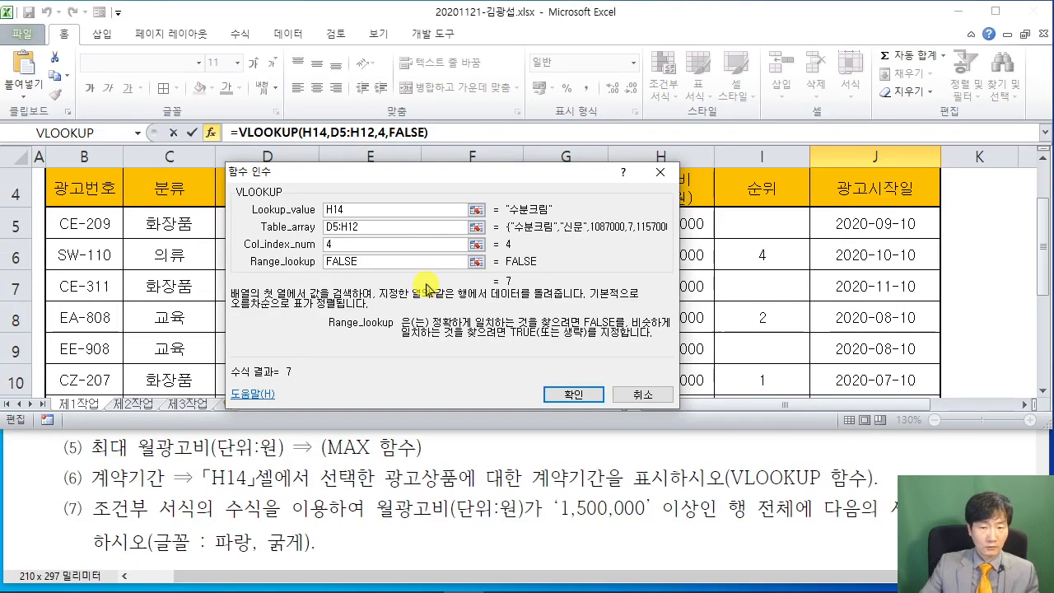
left_click(570, 393)
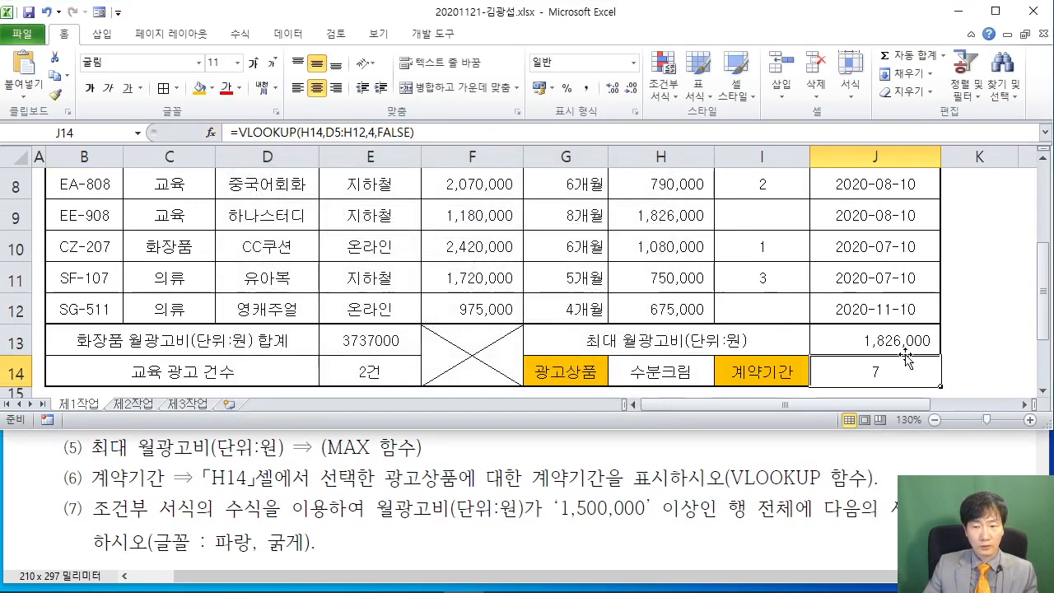
Test the 계약기간 lookup by switching the 광고상품 in H14 to 하나스터디 and back to 수분크림, checking against the table
left_click(707, 280)
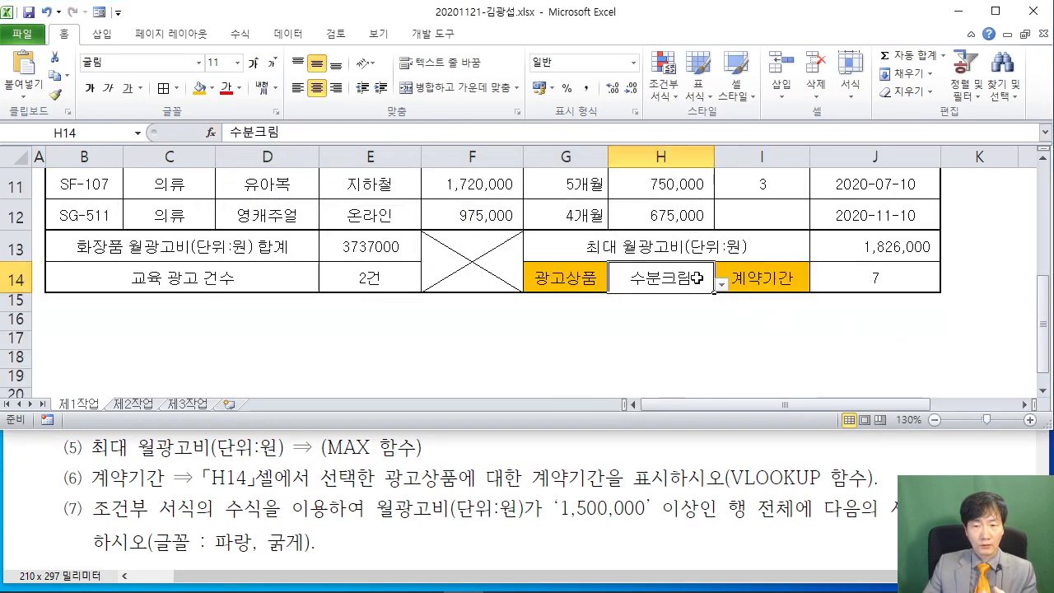
left_click(721, 283)
left_click(671, 355)
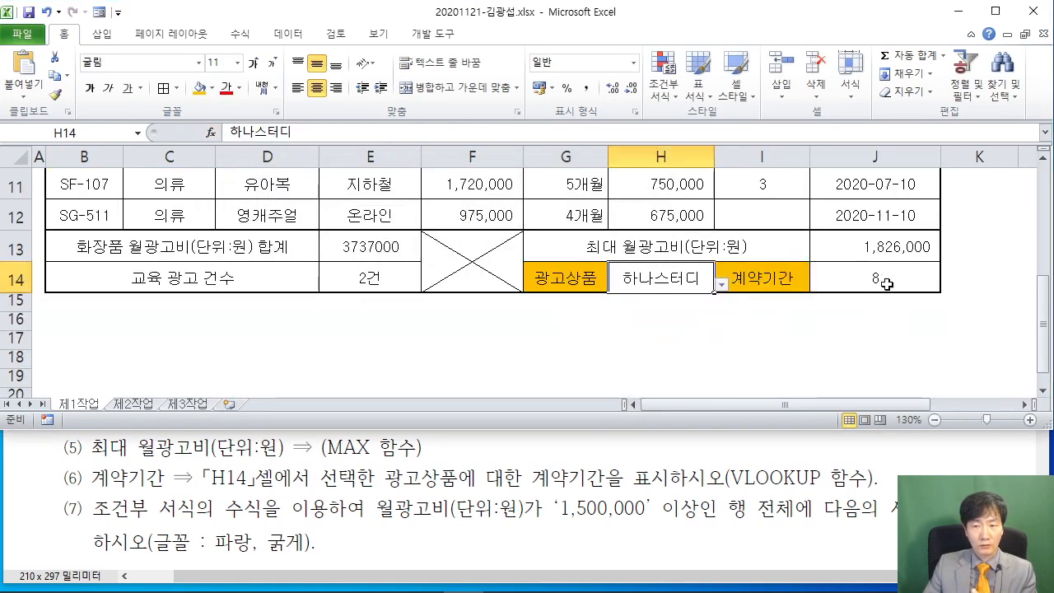
left_click(728, 288)
left_click(705, 280)
left_click(722, 283)
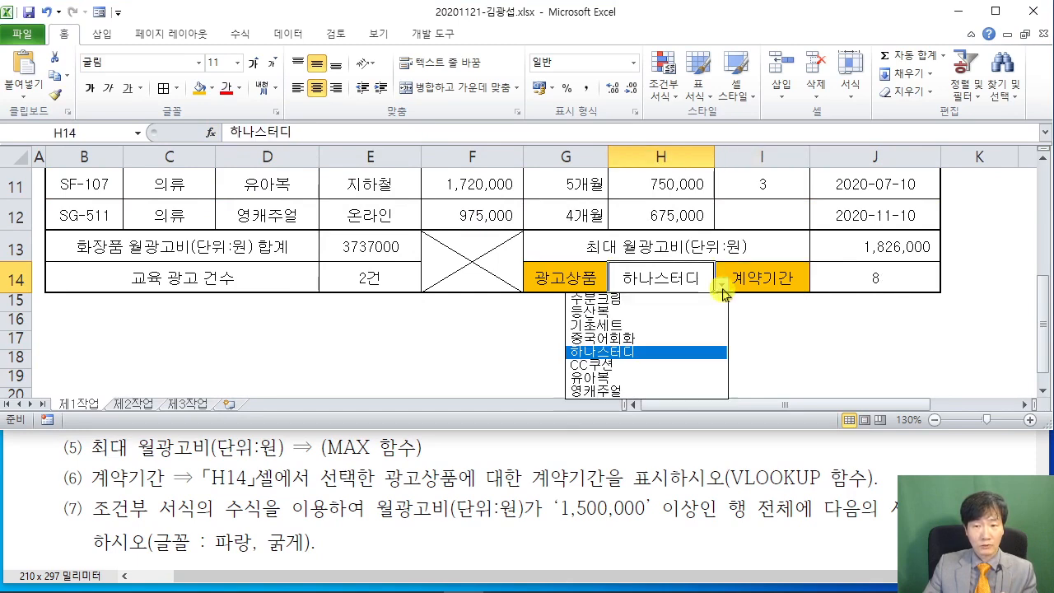
left_click(663, 300)
left_click(640, 335)
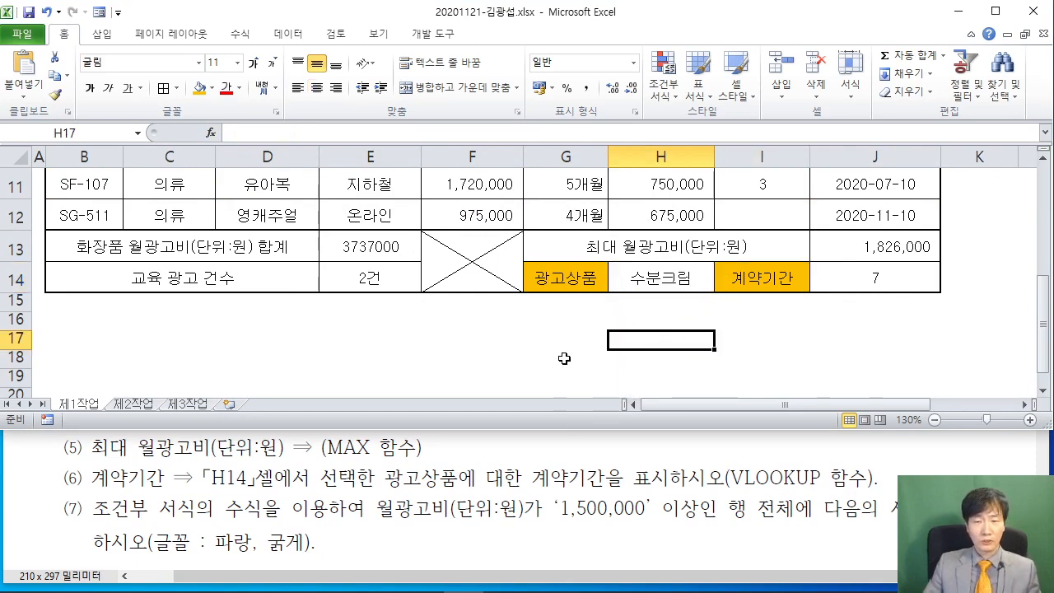
scroll(564, 358, "up", 3)
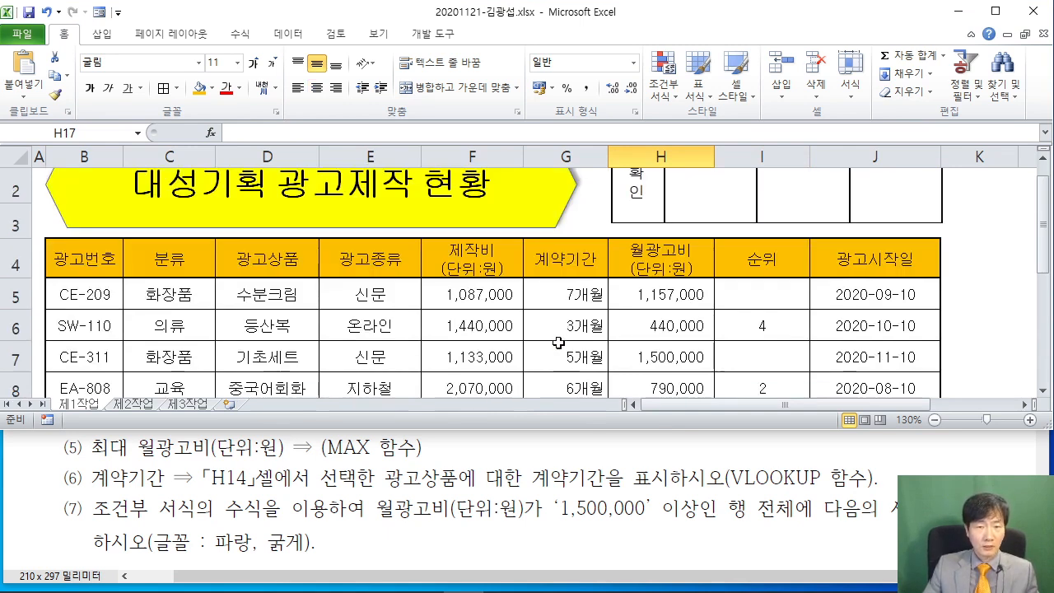
scroll(559, 343, "down", 3)
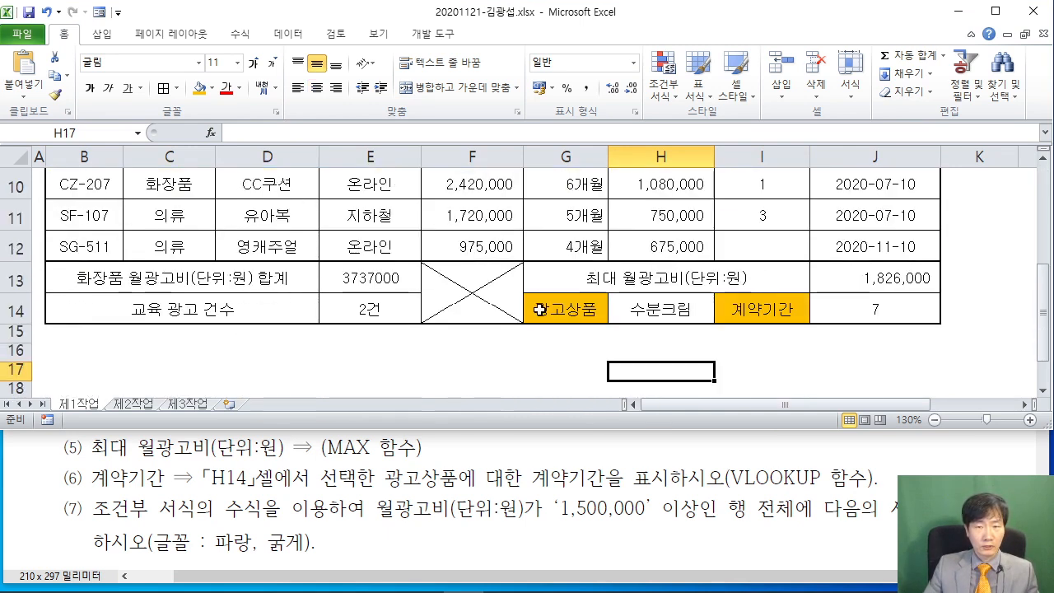